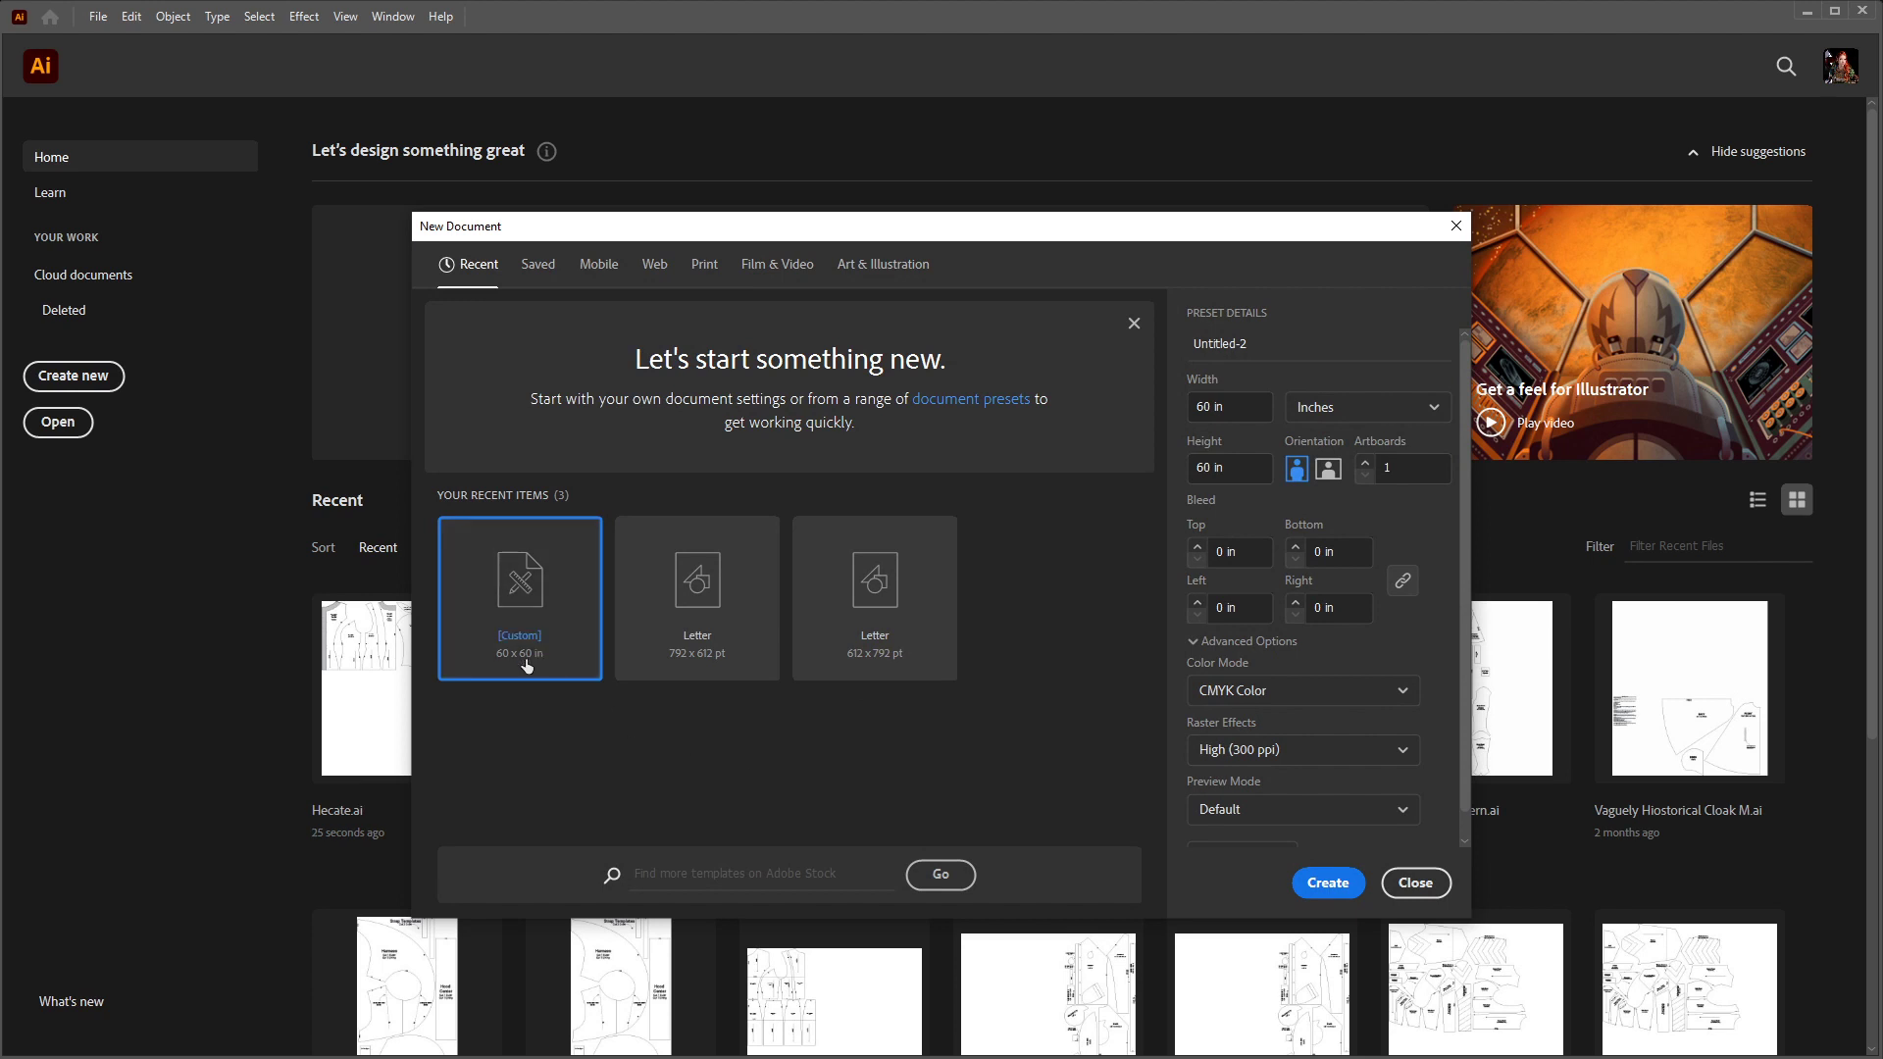
Create a new 60 × 60 in document with units kept in Inches
left_click_drag(1230, 402, 1176, 410)
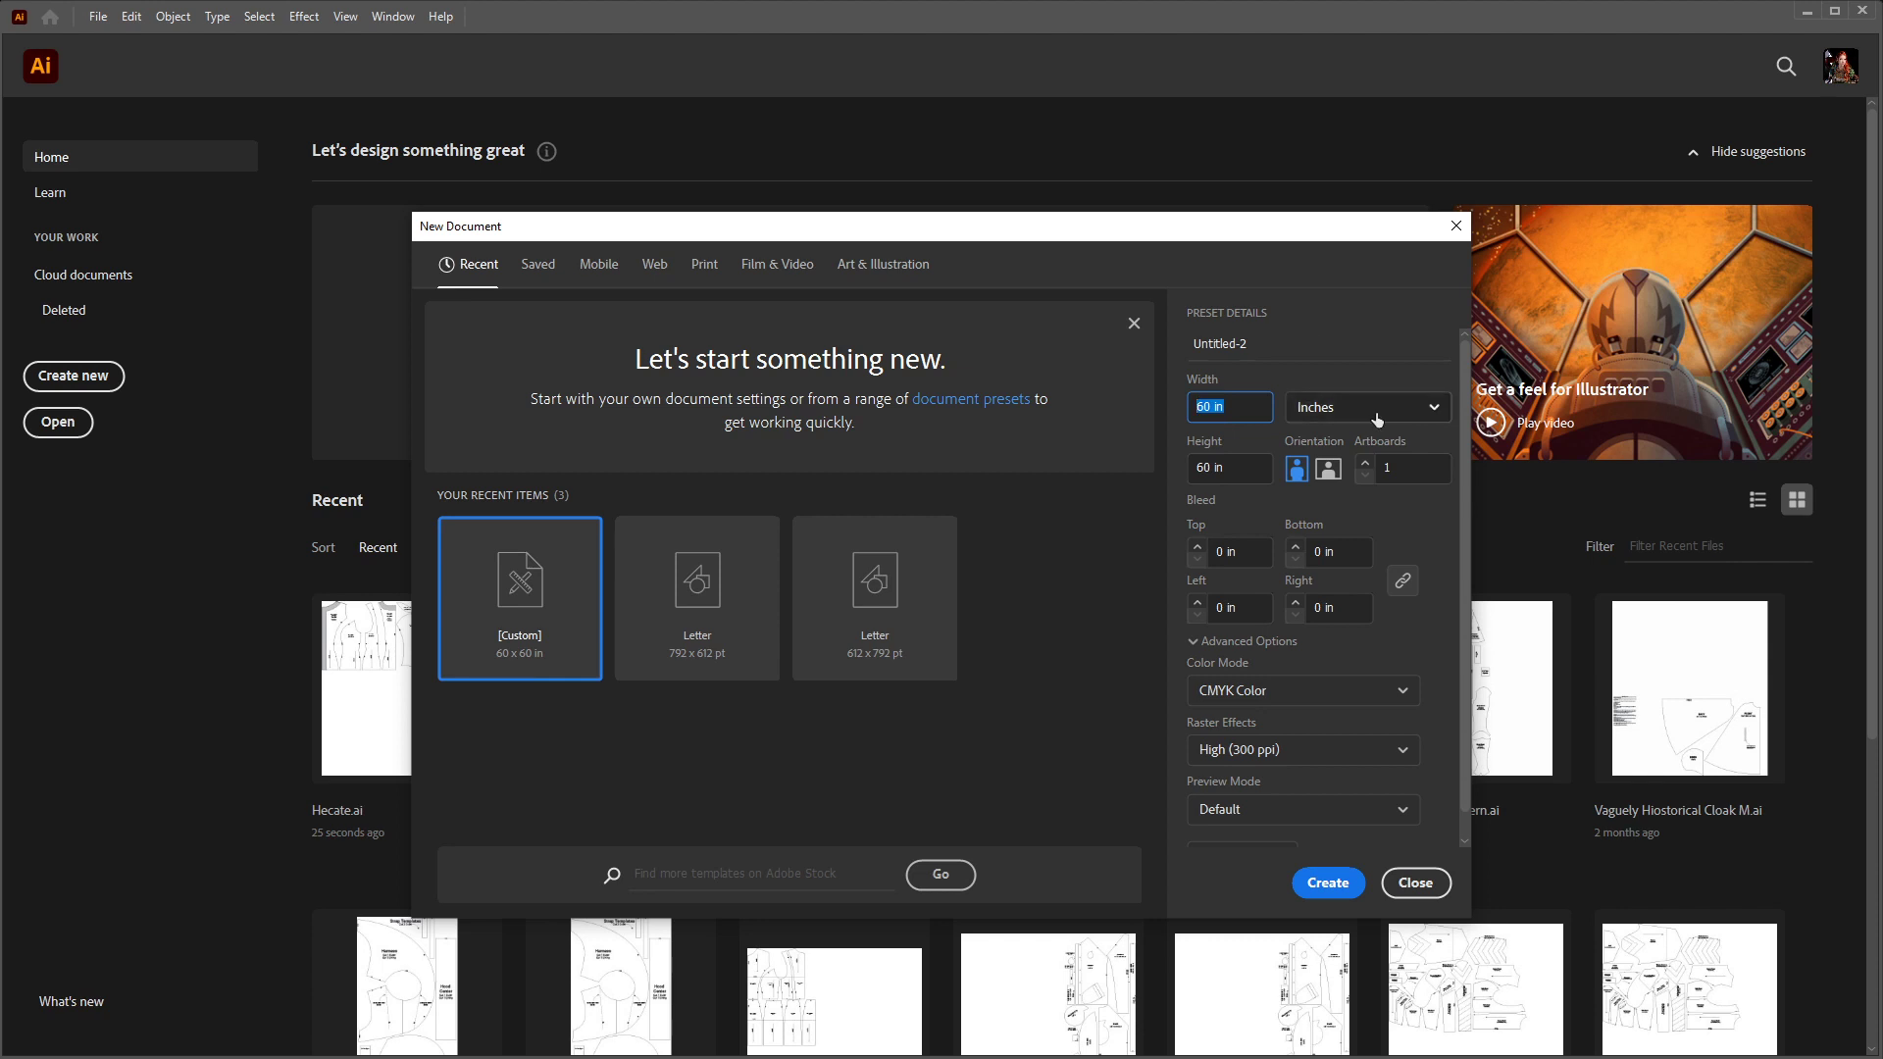
left_click(1239, 403)
left_click(1368, 409)
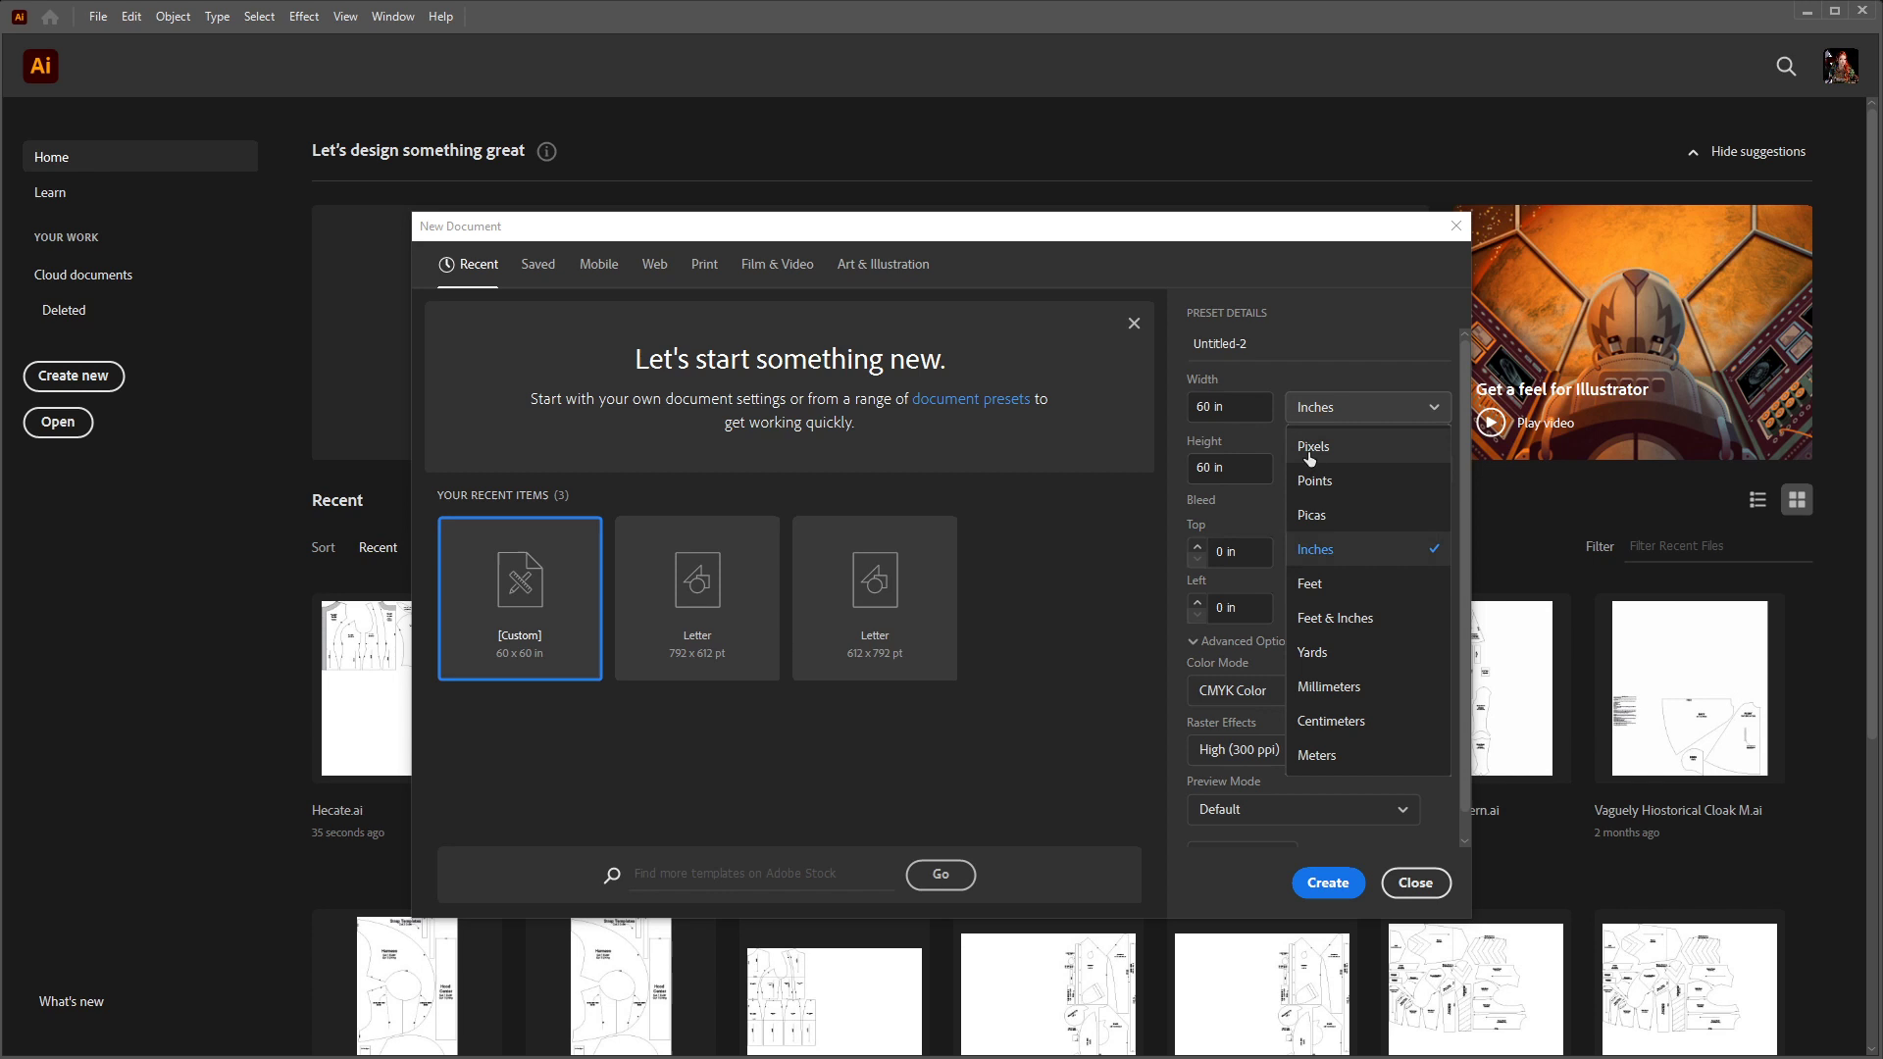
left_click(1349, 324)
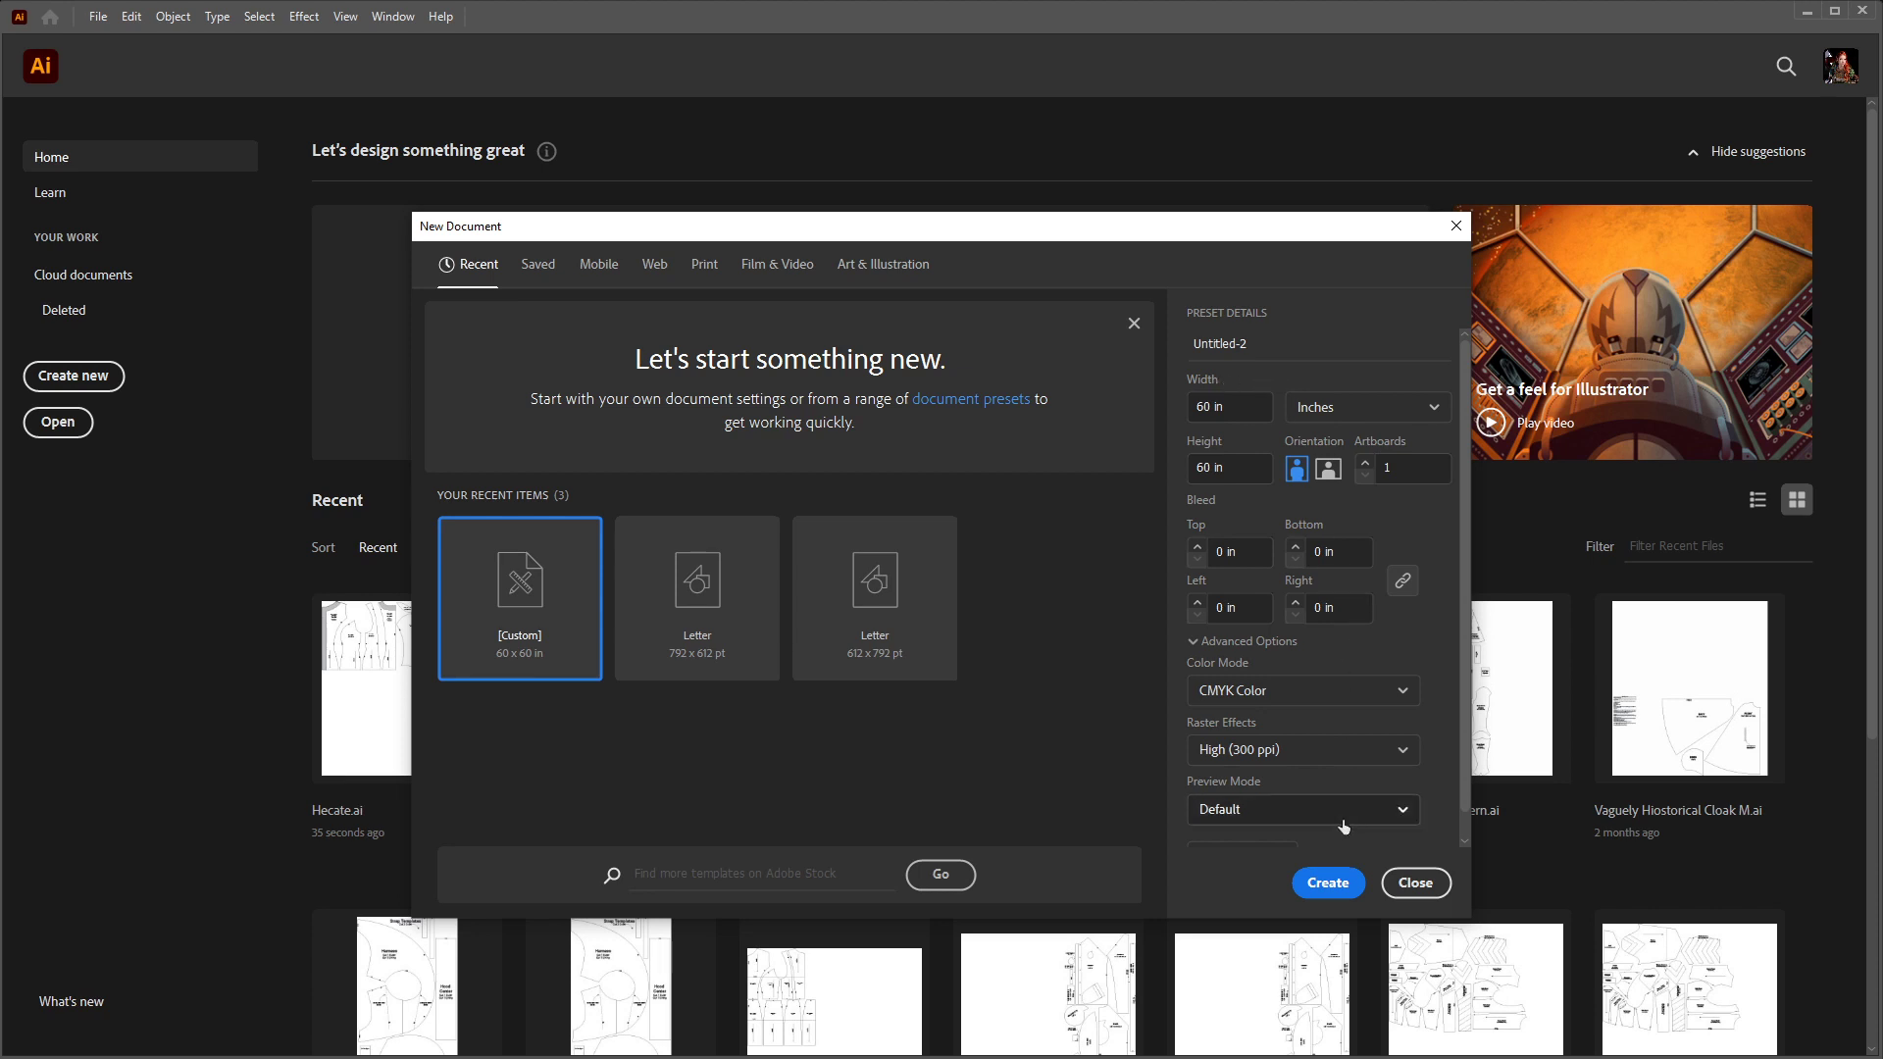
left_click(1336, 885)
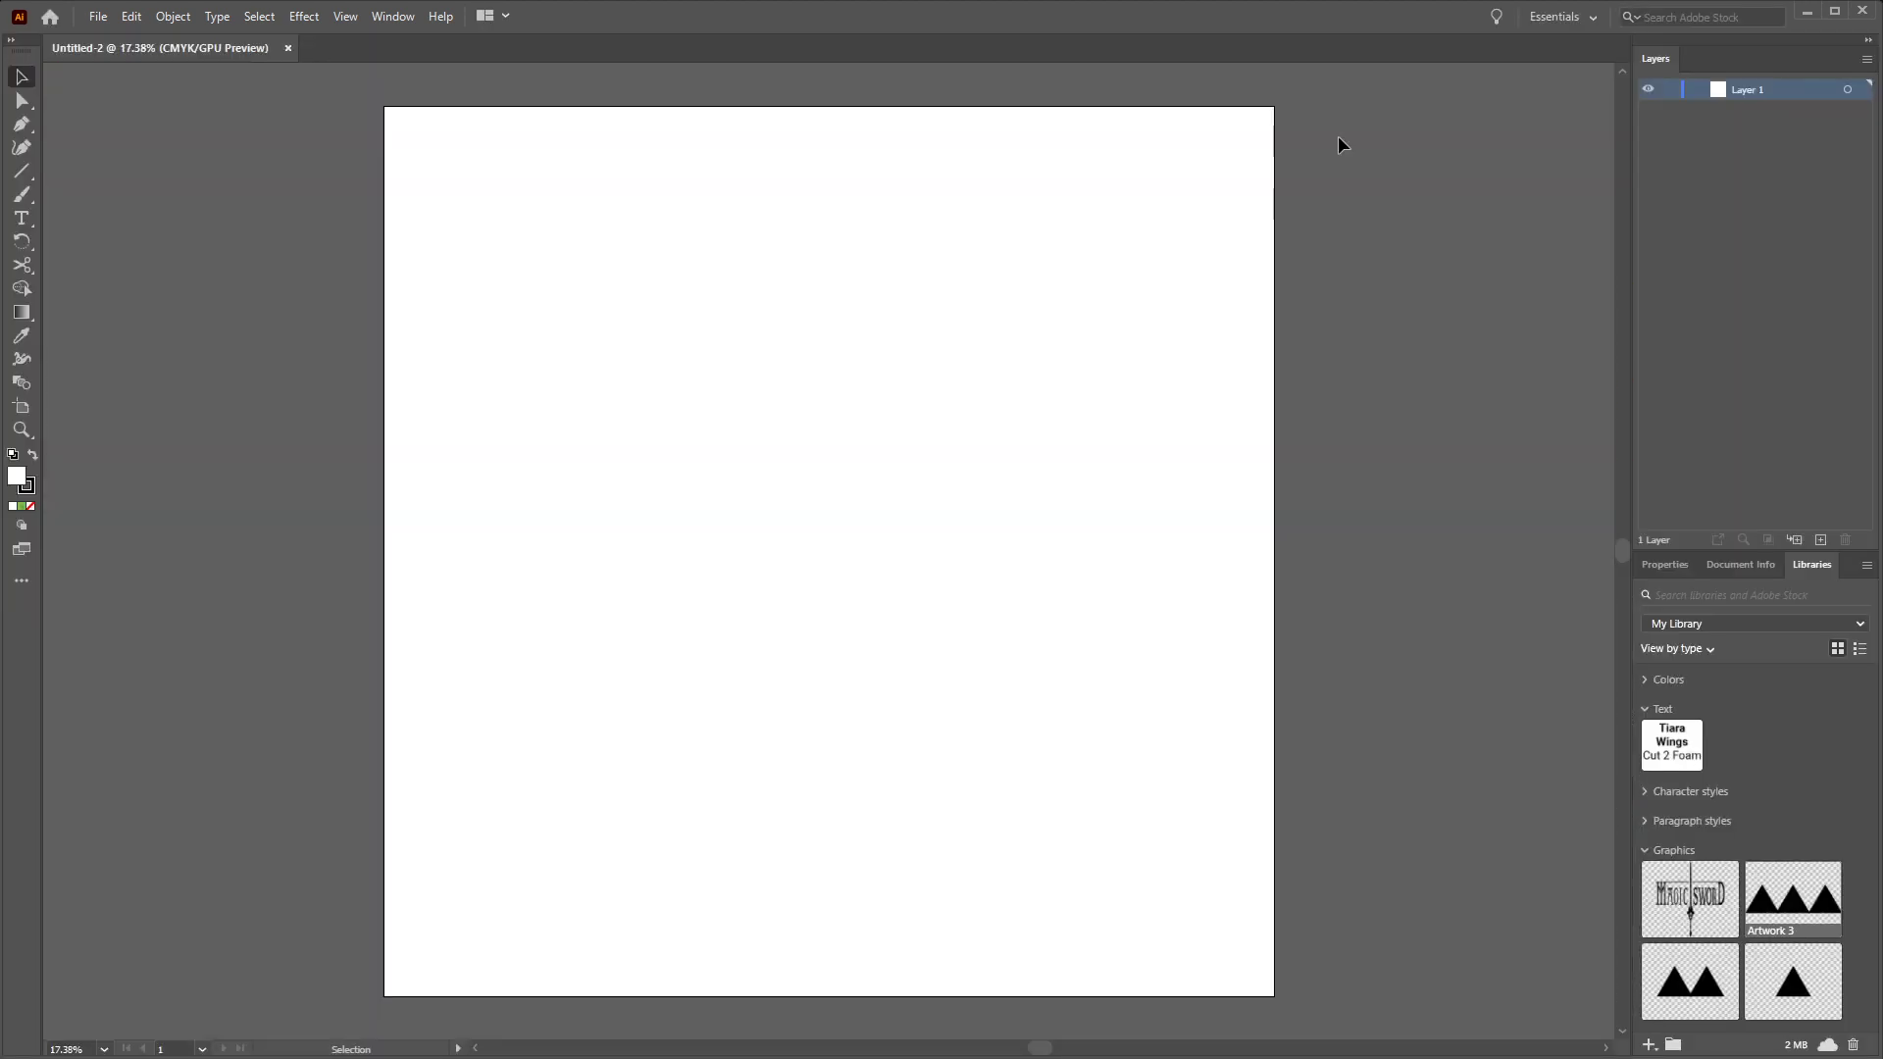
Paste the jacket pattern-pieces photo onto the Hecate artboard
key("ctrl+v")
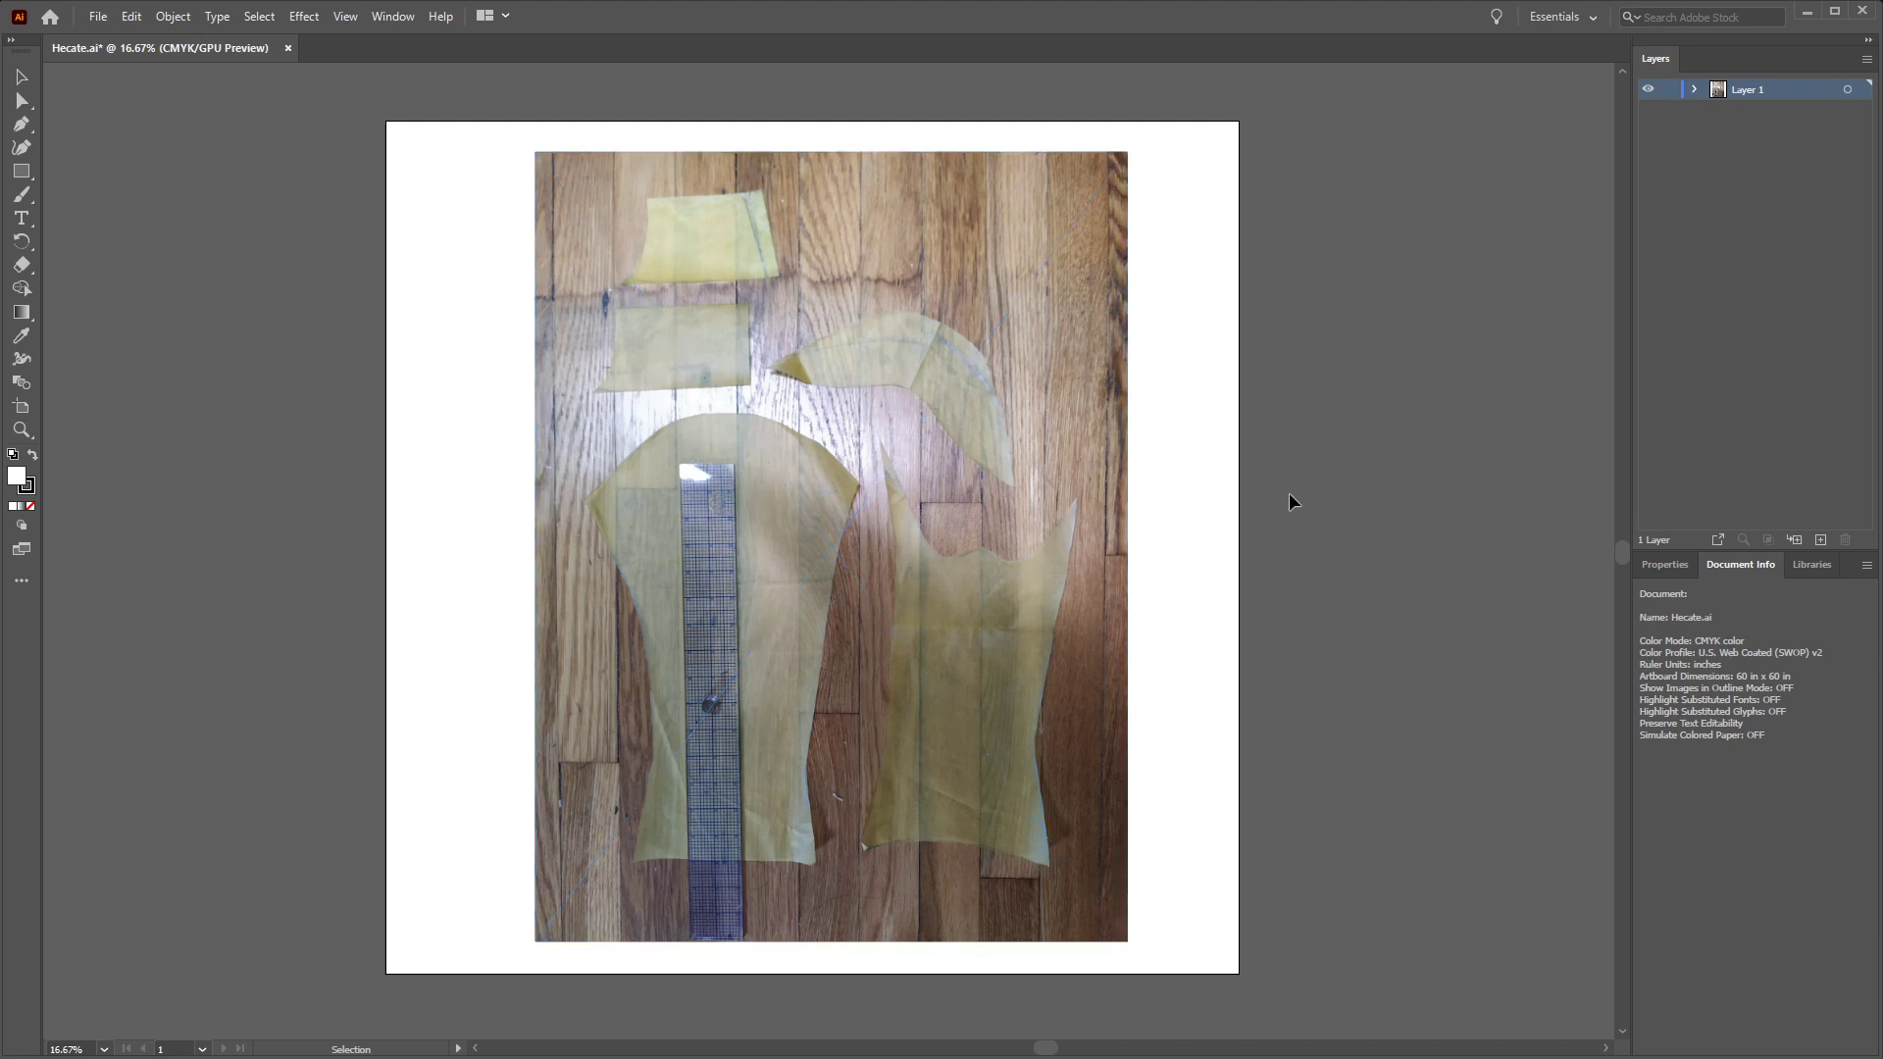
key("m")
Draw a tall rectangle over the photo and size it 2 × 18 in, proportions unlinked
mouse_move(879, 306)
left_mouse_down()
mouse_move(935, 363)
mouse_move(934, 671)
left_mouse_up()
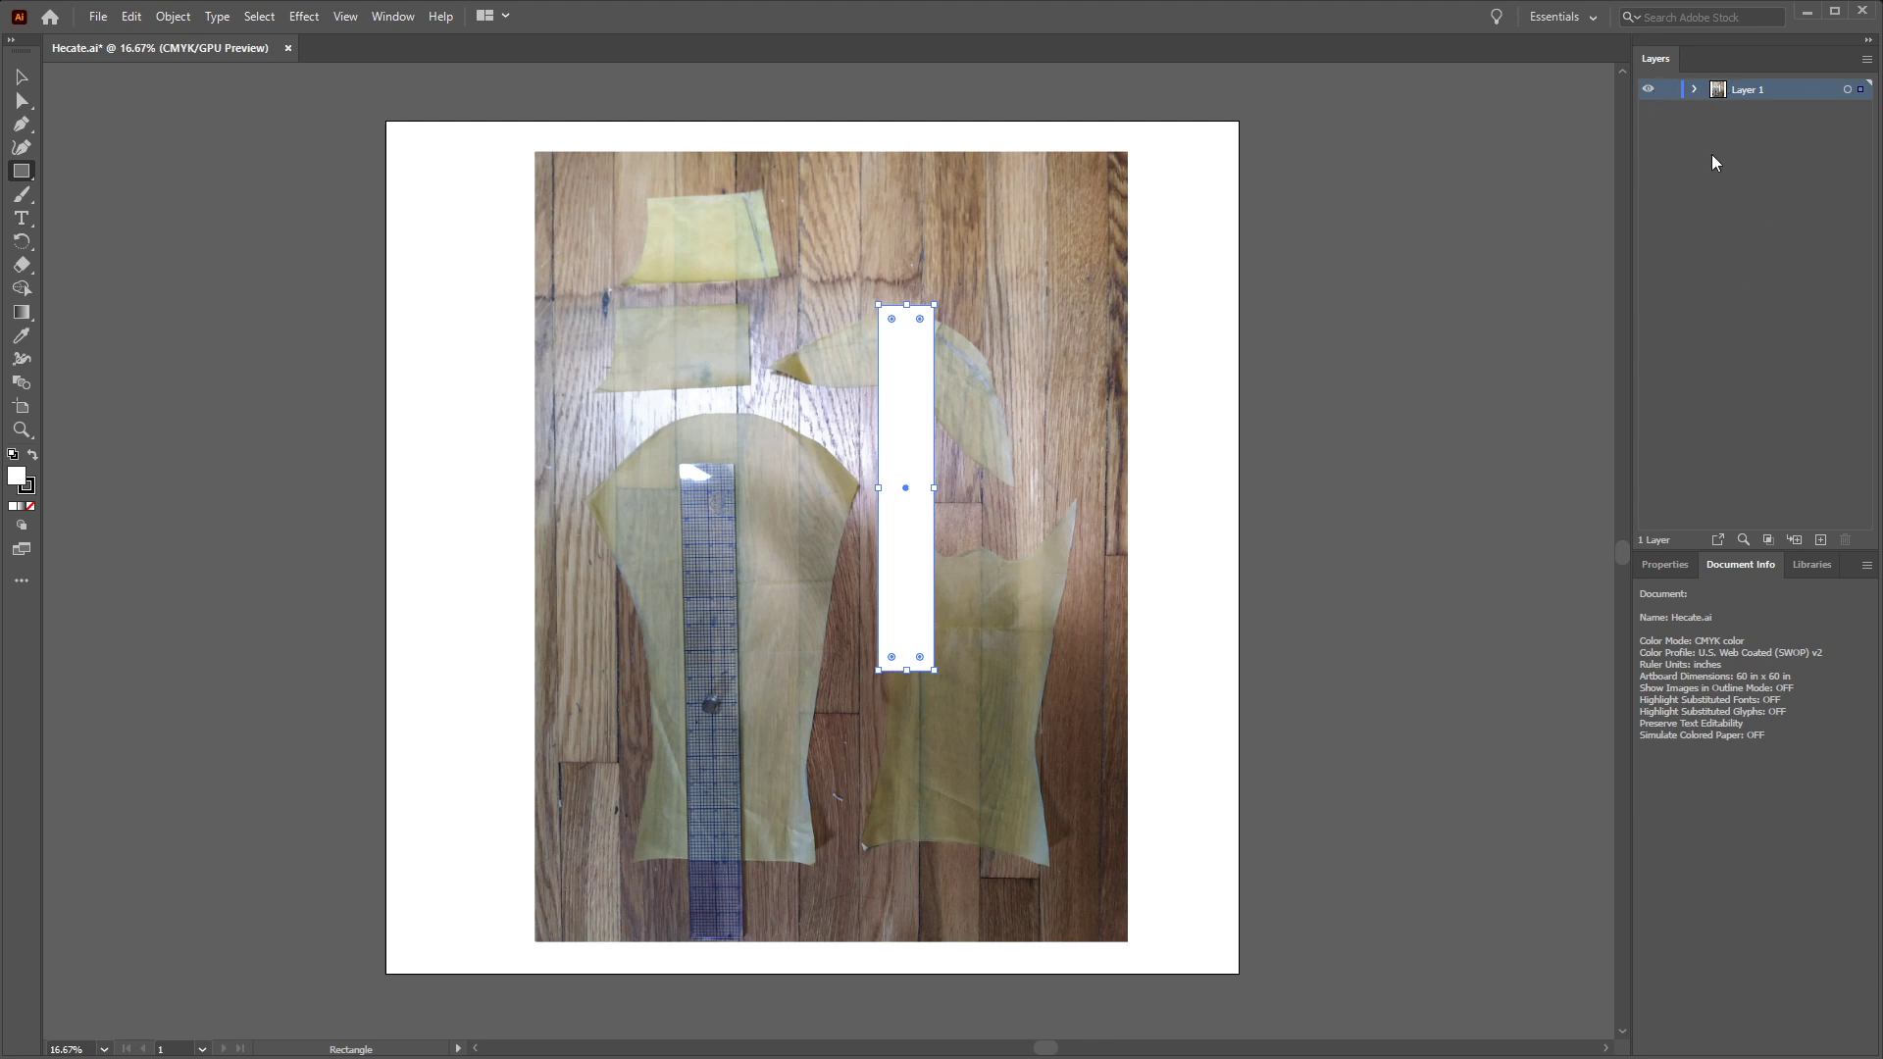
left_click(1664, 565)
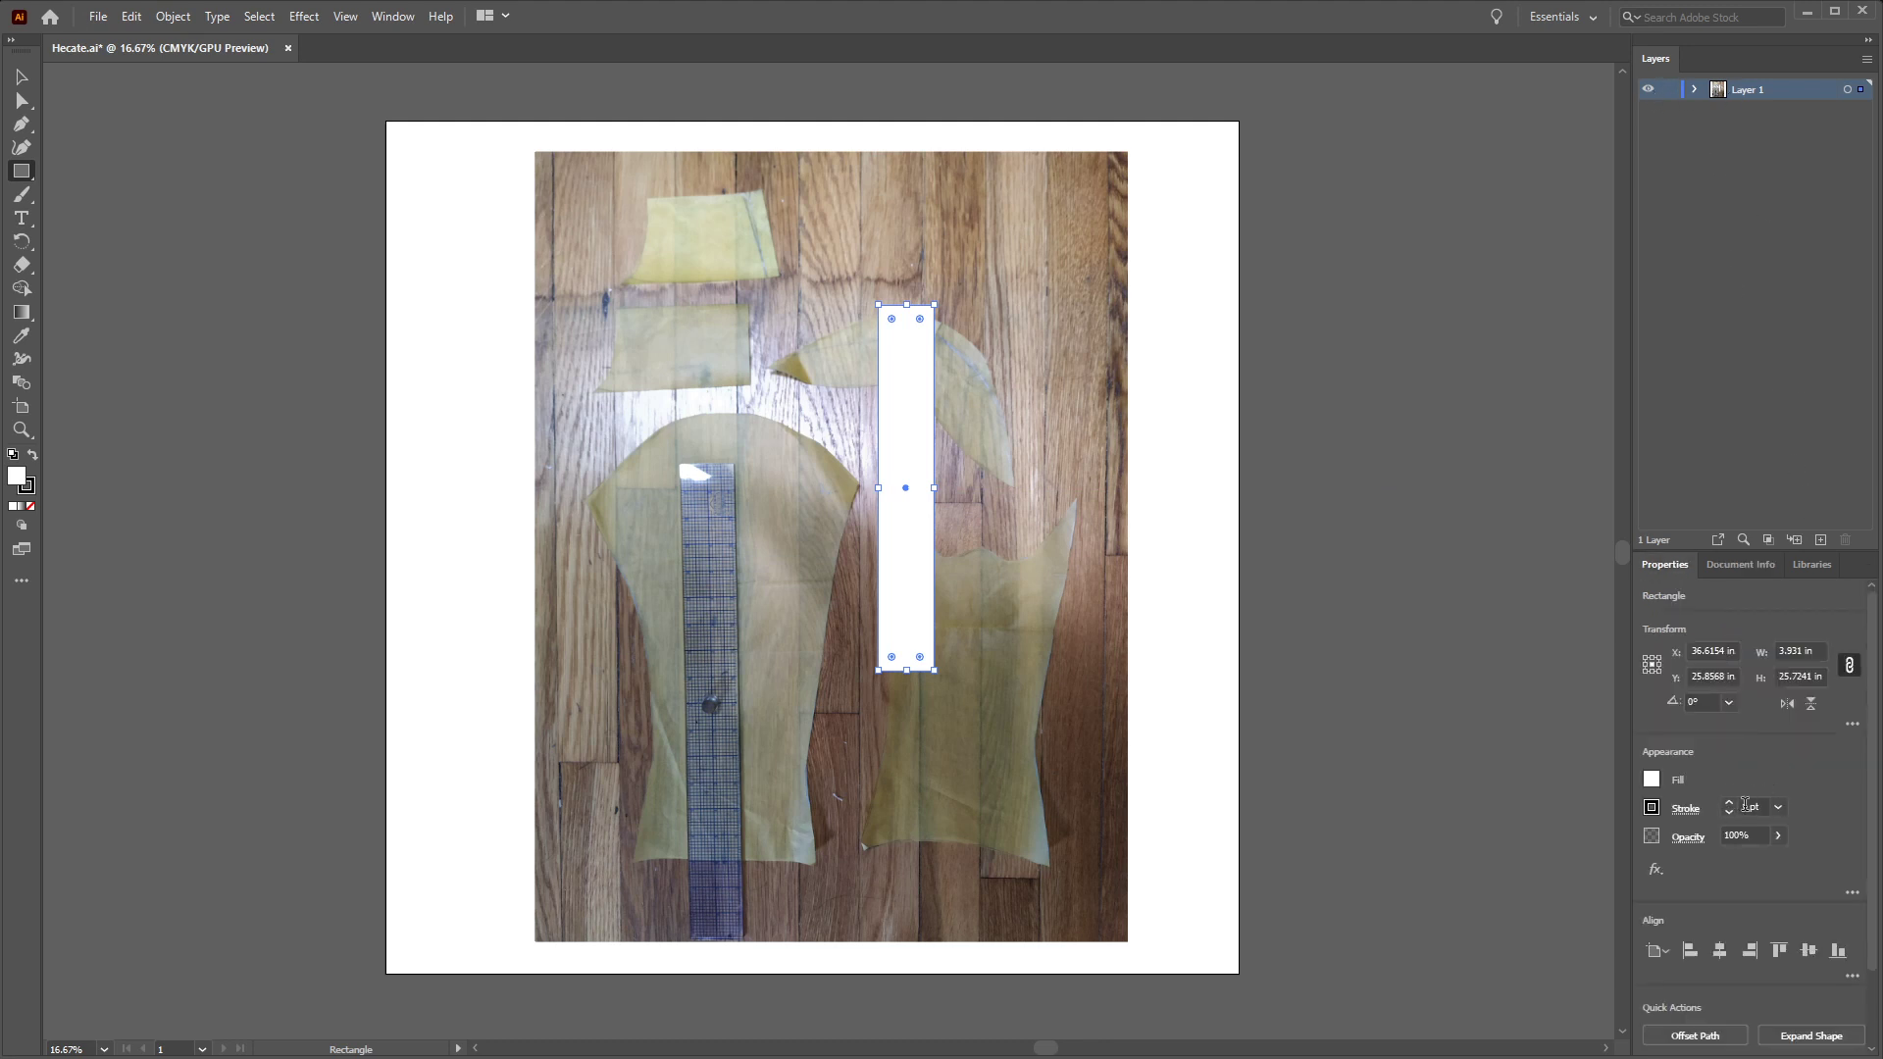
left_click(1802, 650)
type("2")
key("Tab")
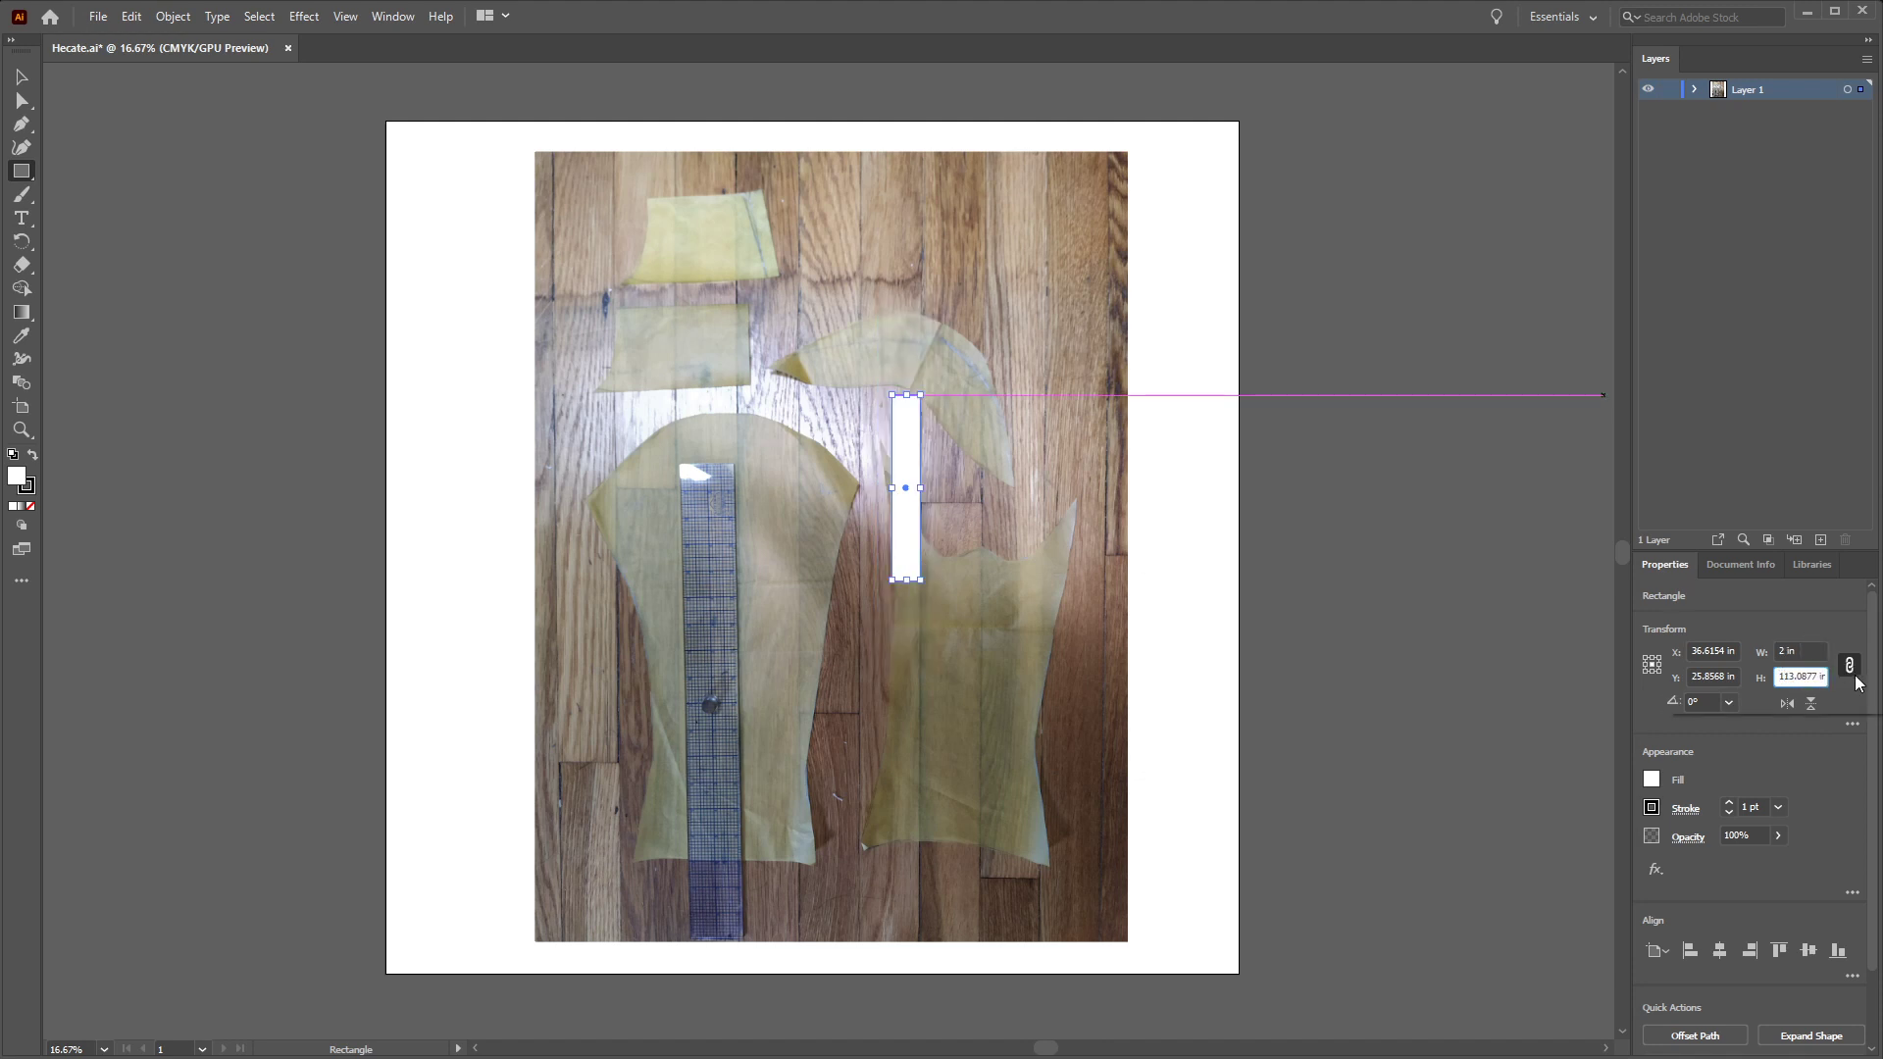
left_click(1850, 668)
Set the rectangle's fill to None, leaving a 3 pt outline, and deselect it
left_click(1652, 779)
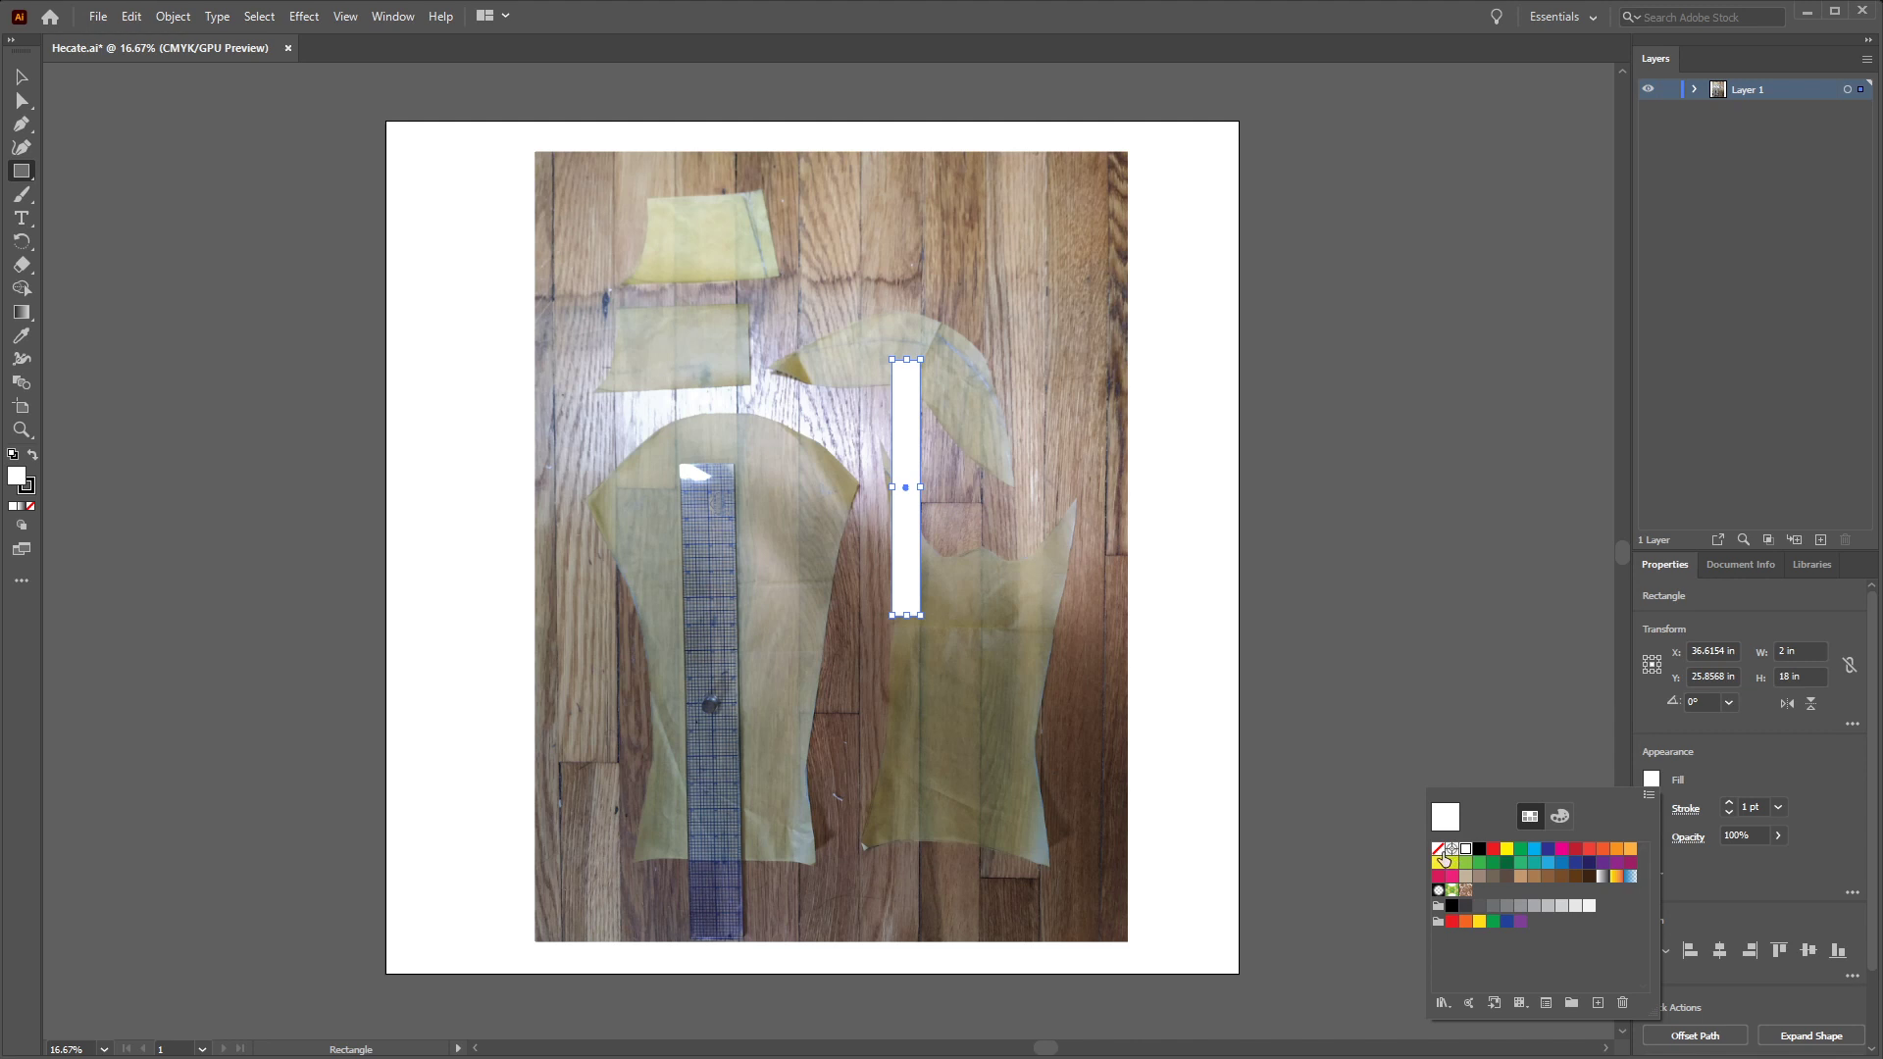
left_click(1439, 851)
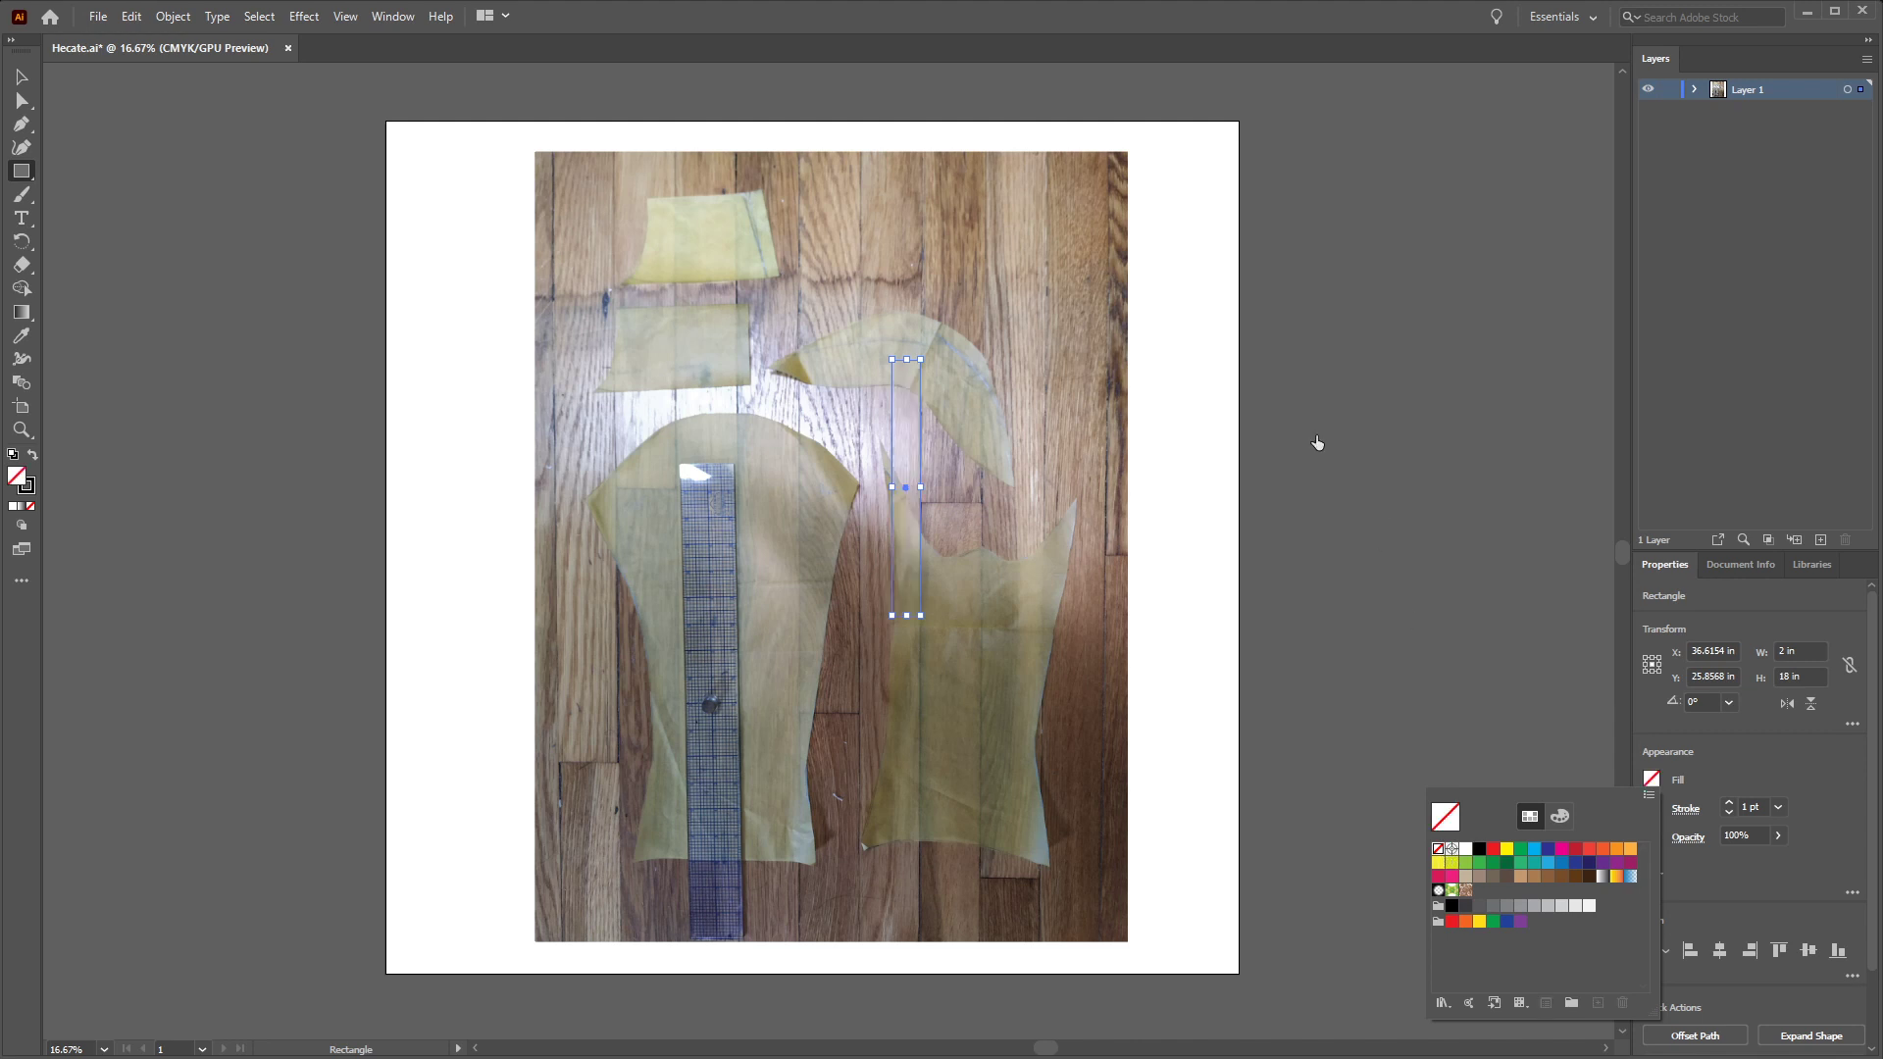
left_click(1732, 803)
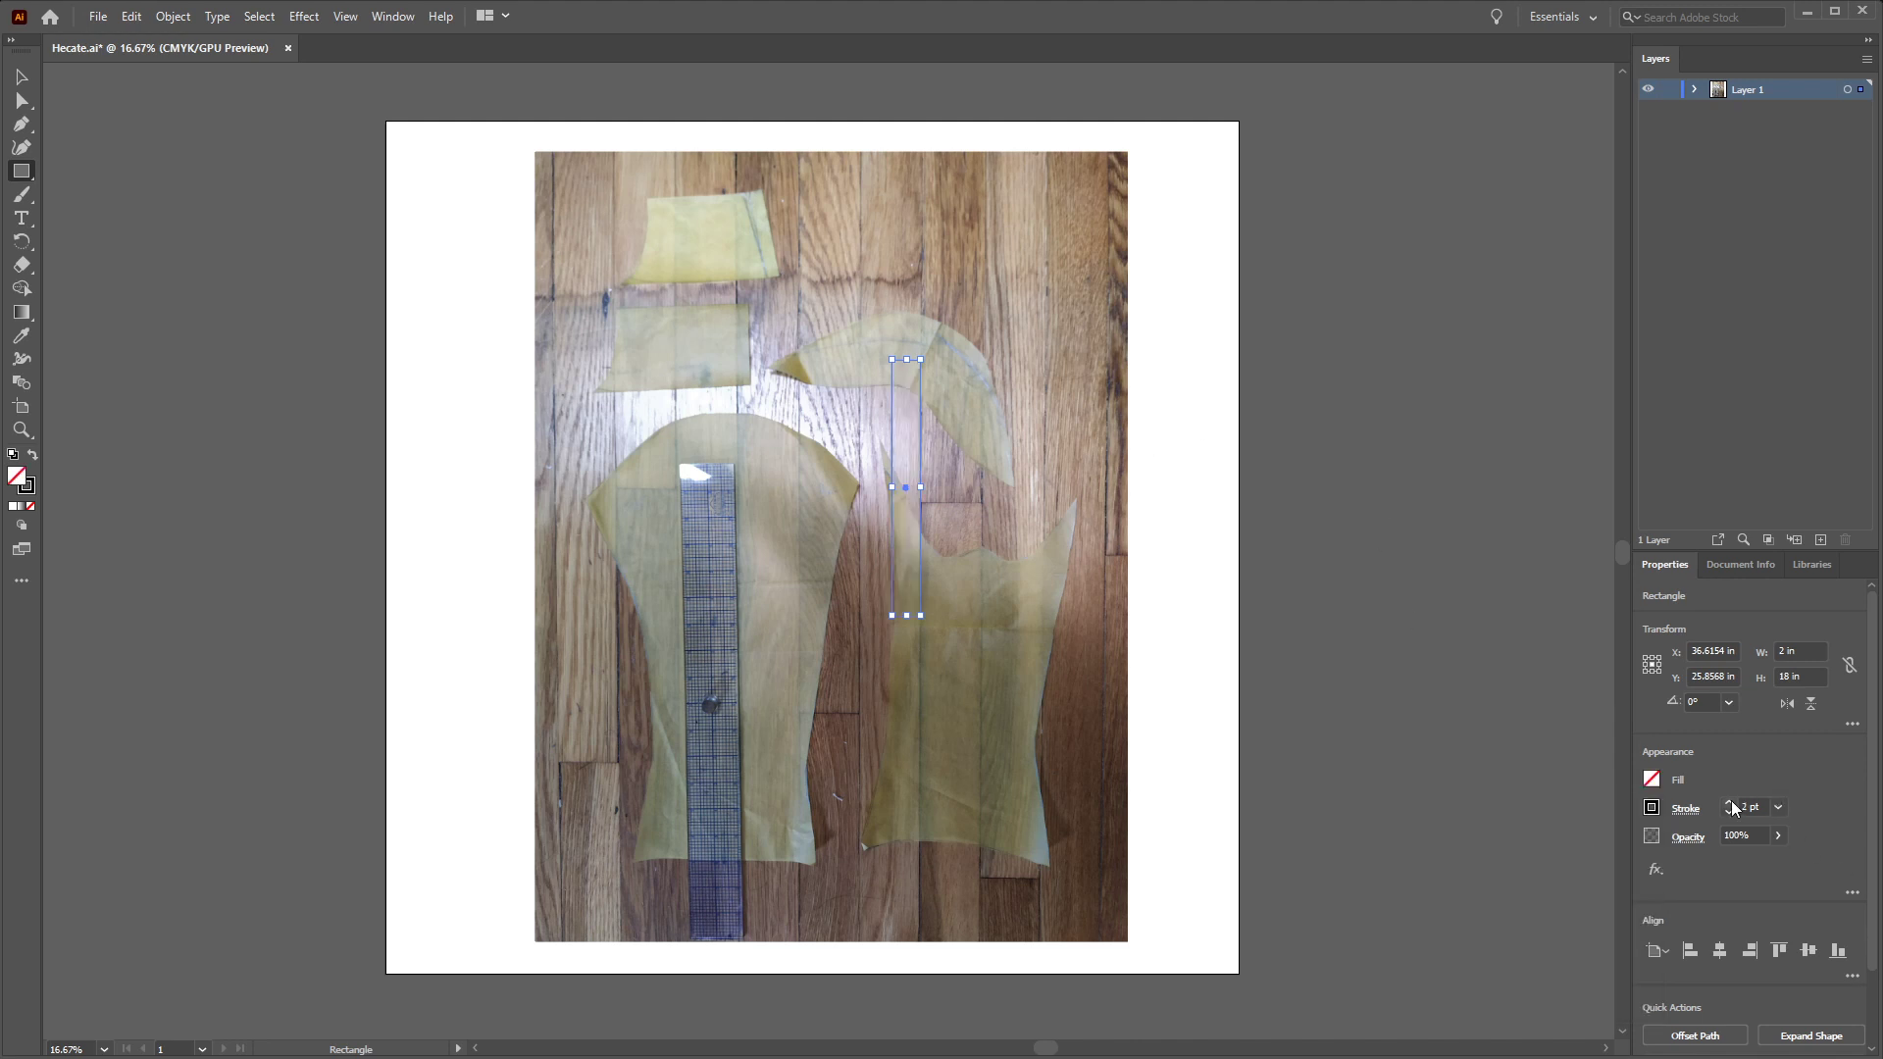
left_click(21, 76)
left_click(206, 223)
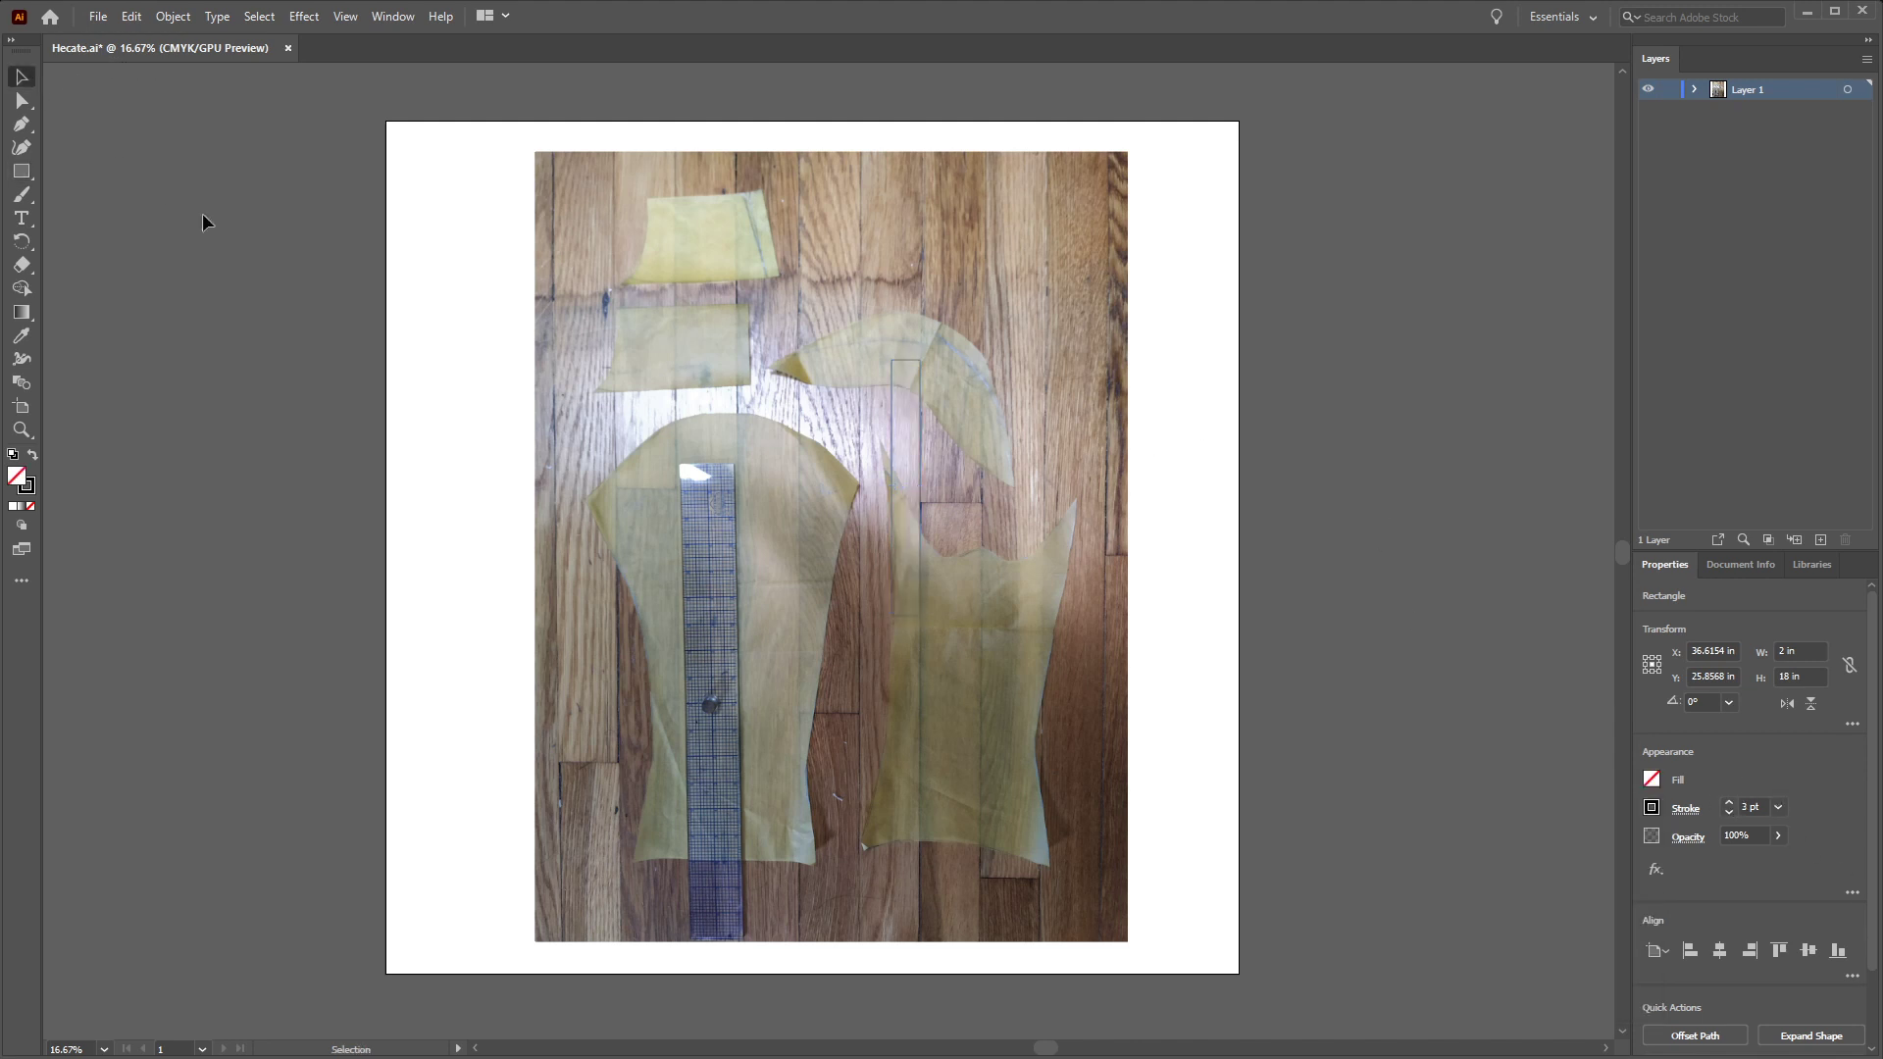
Unlock all, shrink the photo, and move the reference rectangle onto the photographed ruler
left_click(699, 592)
key("ctrl+alt+2")
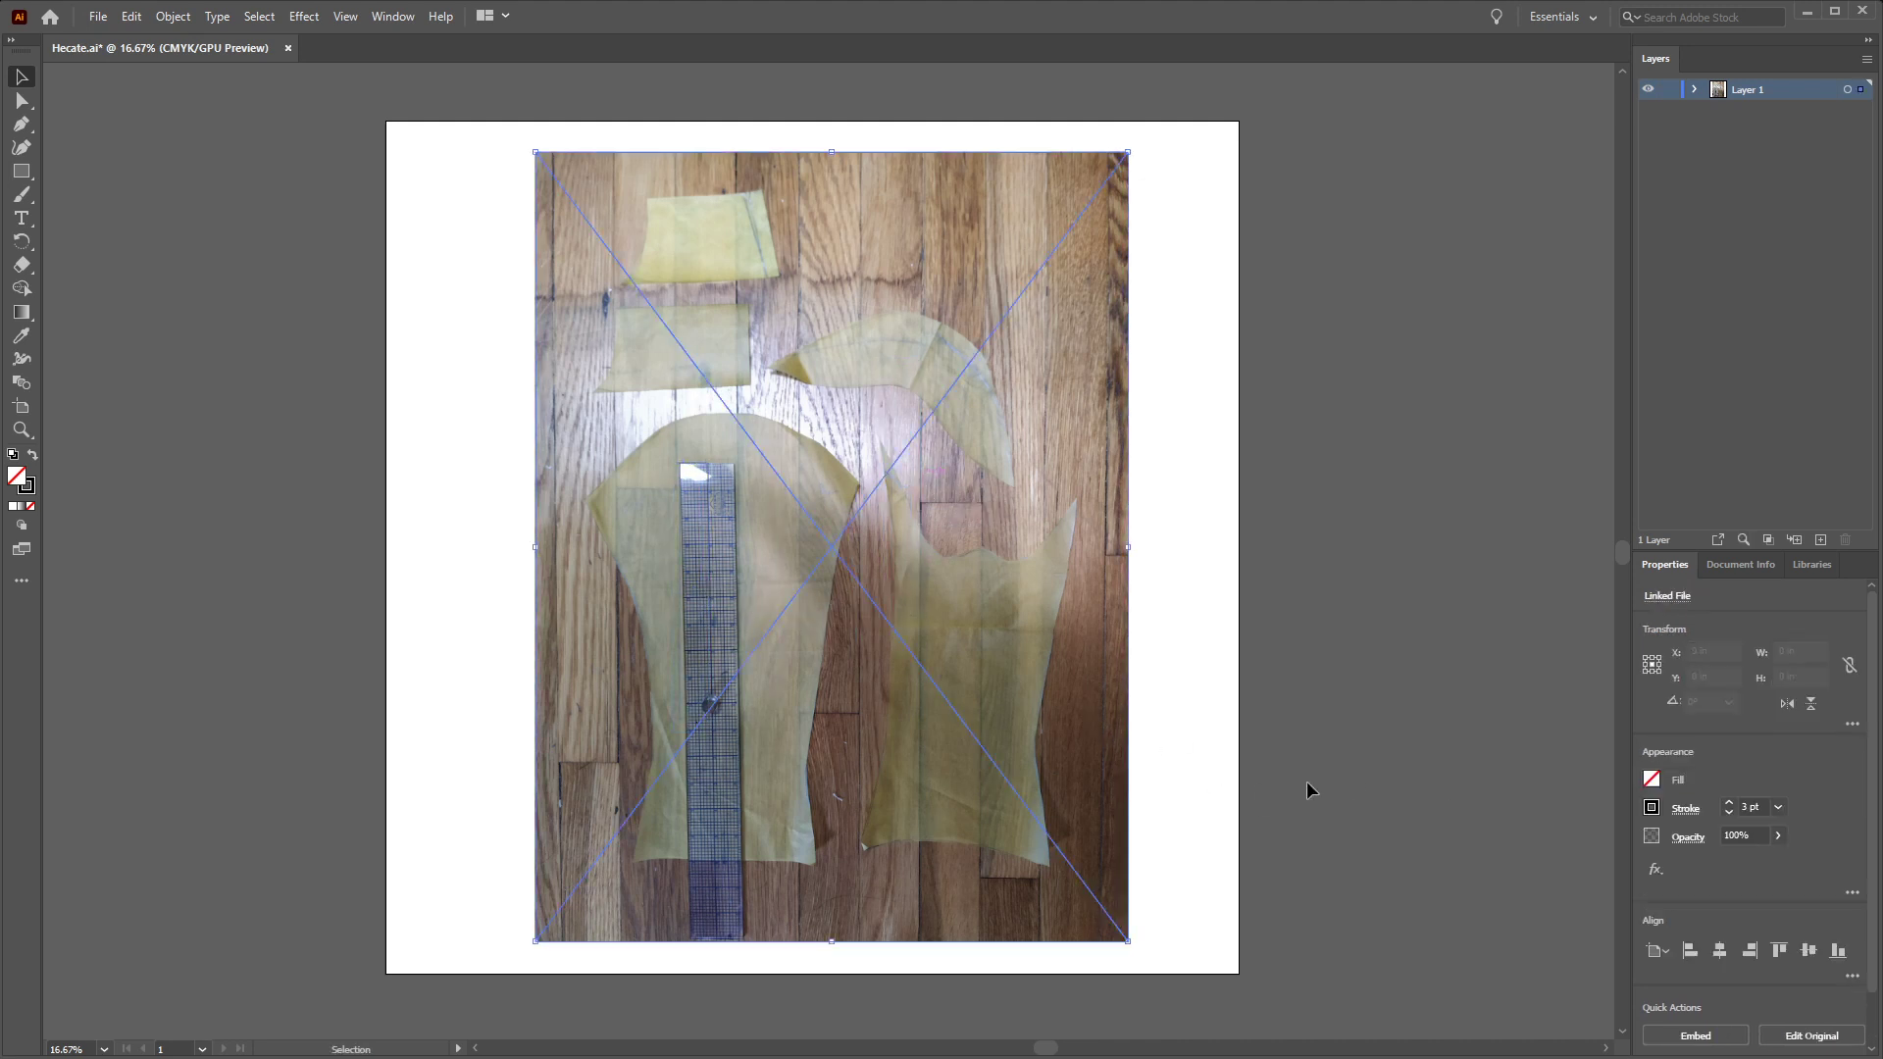
left_click_drag(1128, 942, 872, 610)
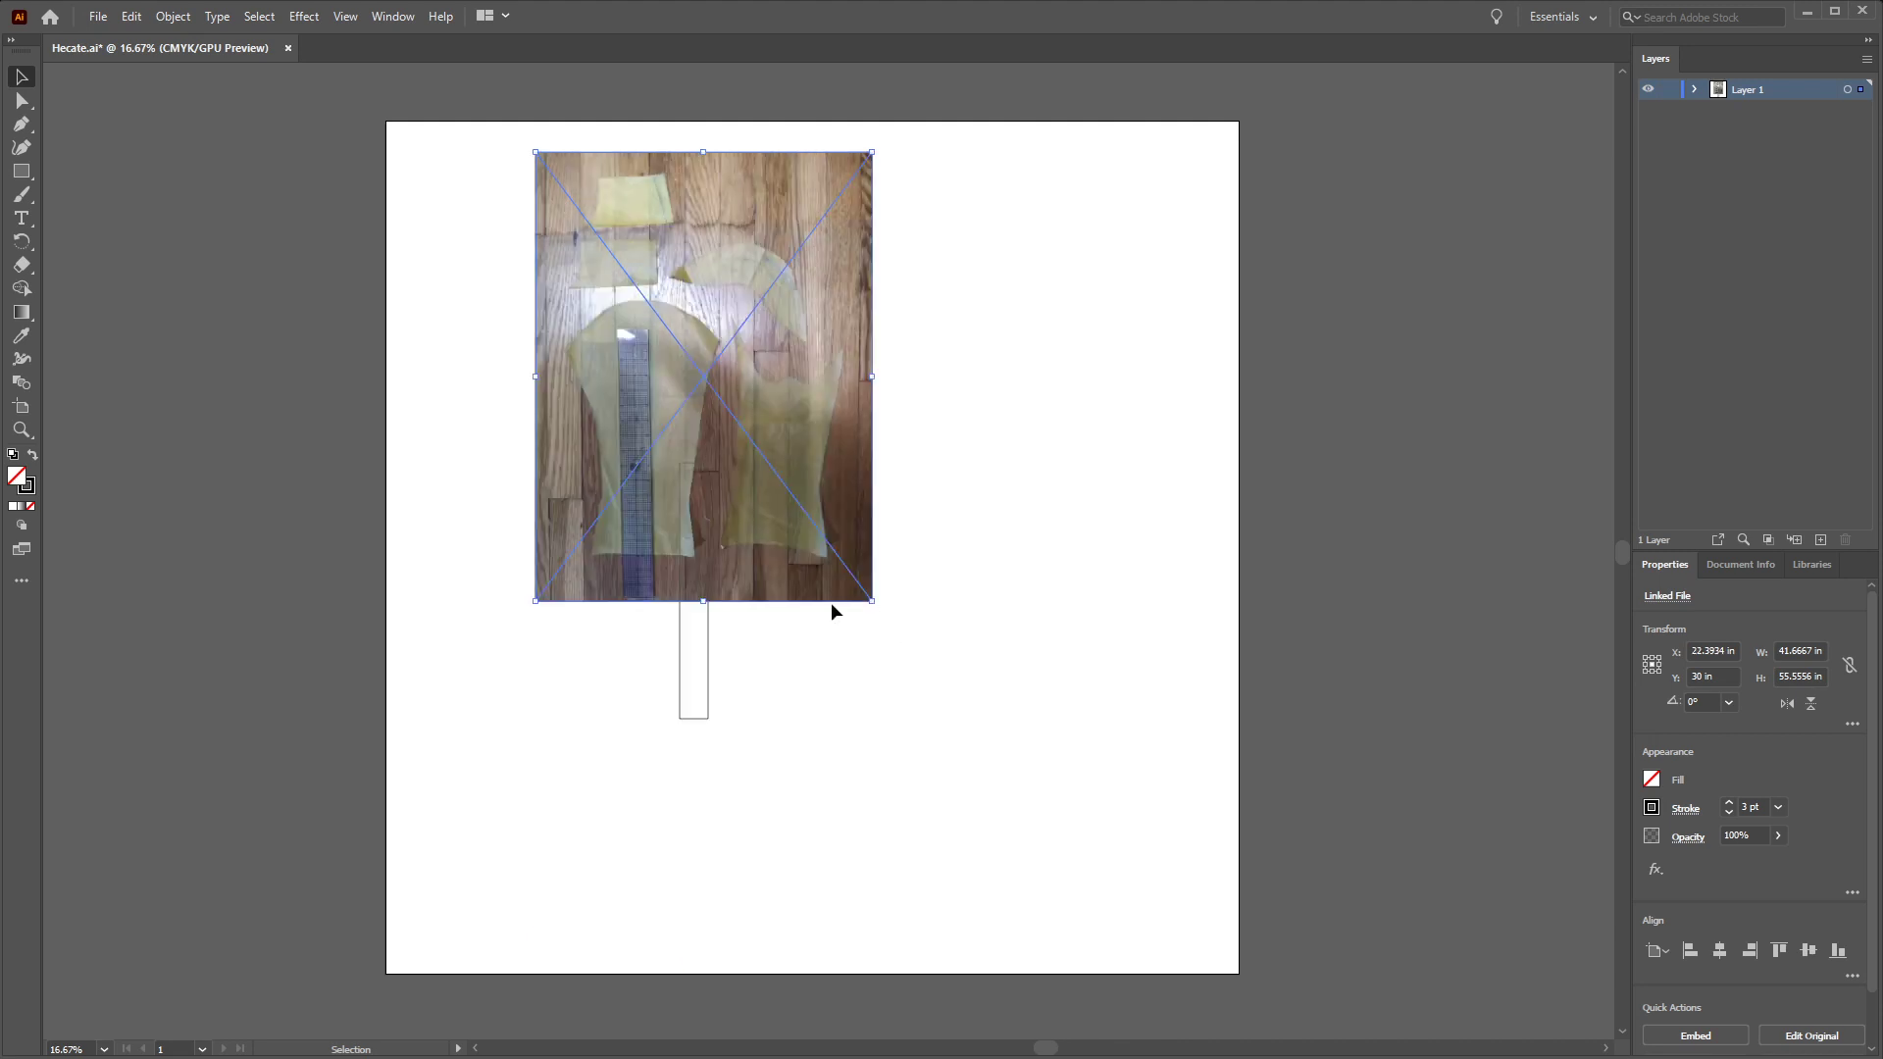
left_click_drag(709, 644, 645, 502)
left_click(1104, 651)
key("ctrl+equal")
key("ctrl+equal")
key("ctrl+equal")
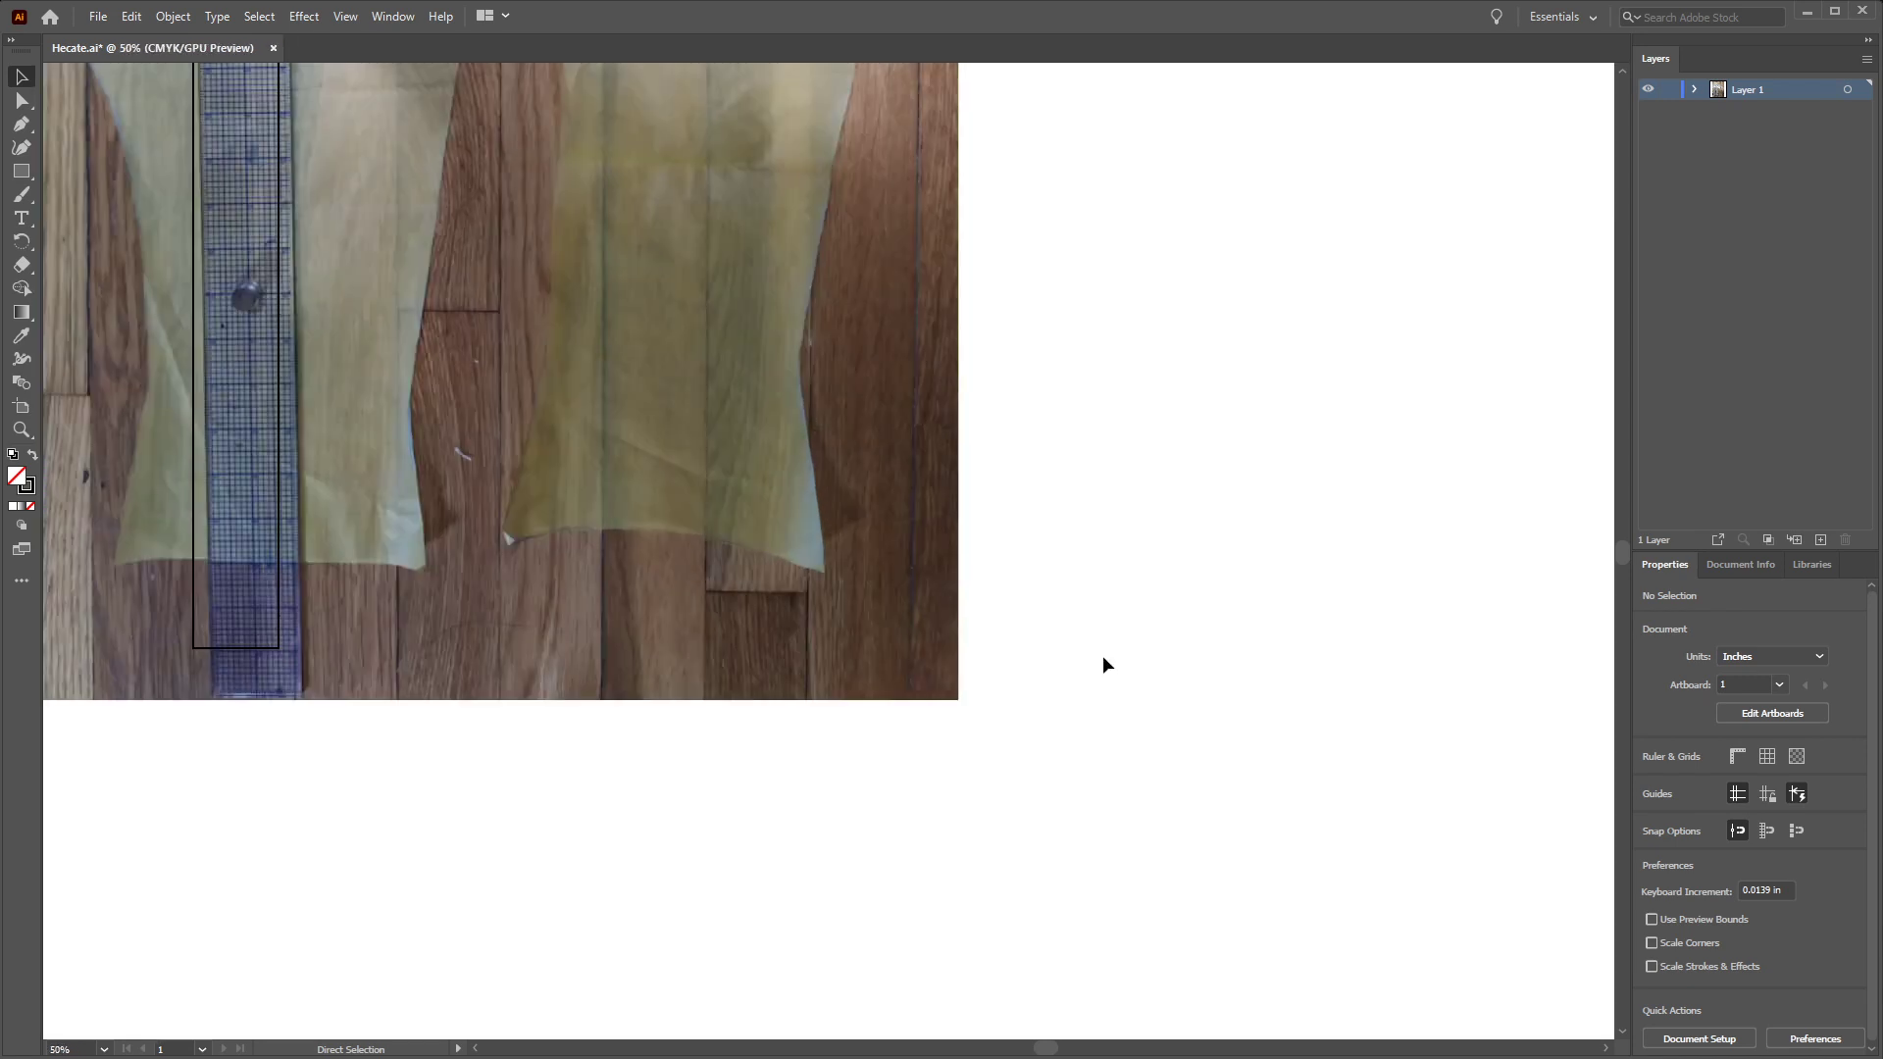
left_click_drag(1100, 656, 1264, 840)
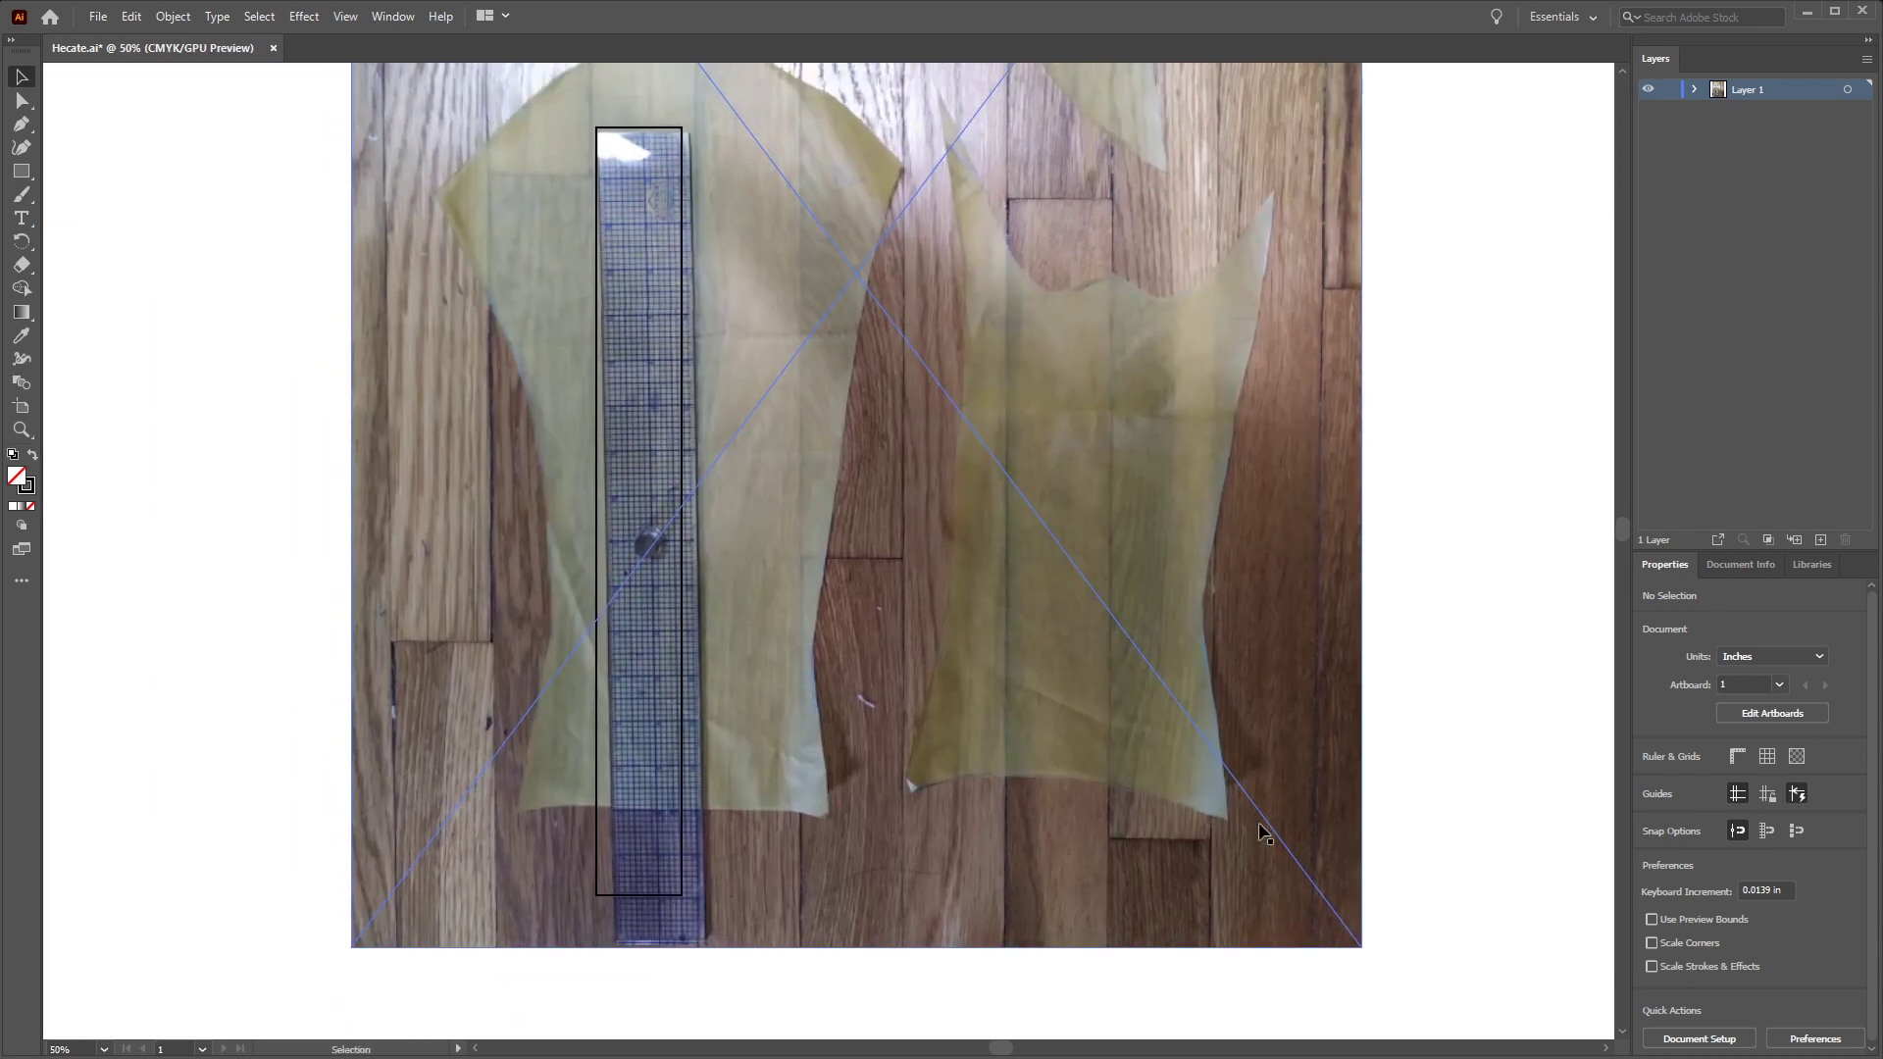
Rotate the photo slightly to straighten it and scale it down toward the rectangle
left_click(765, 657)
left_click_drag(685, 639, 684, 649)
left_click(1198, 619)
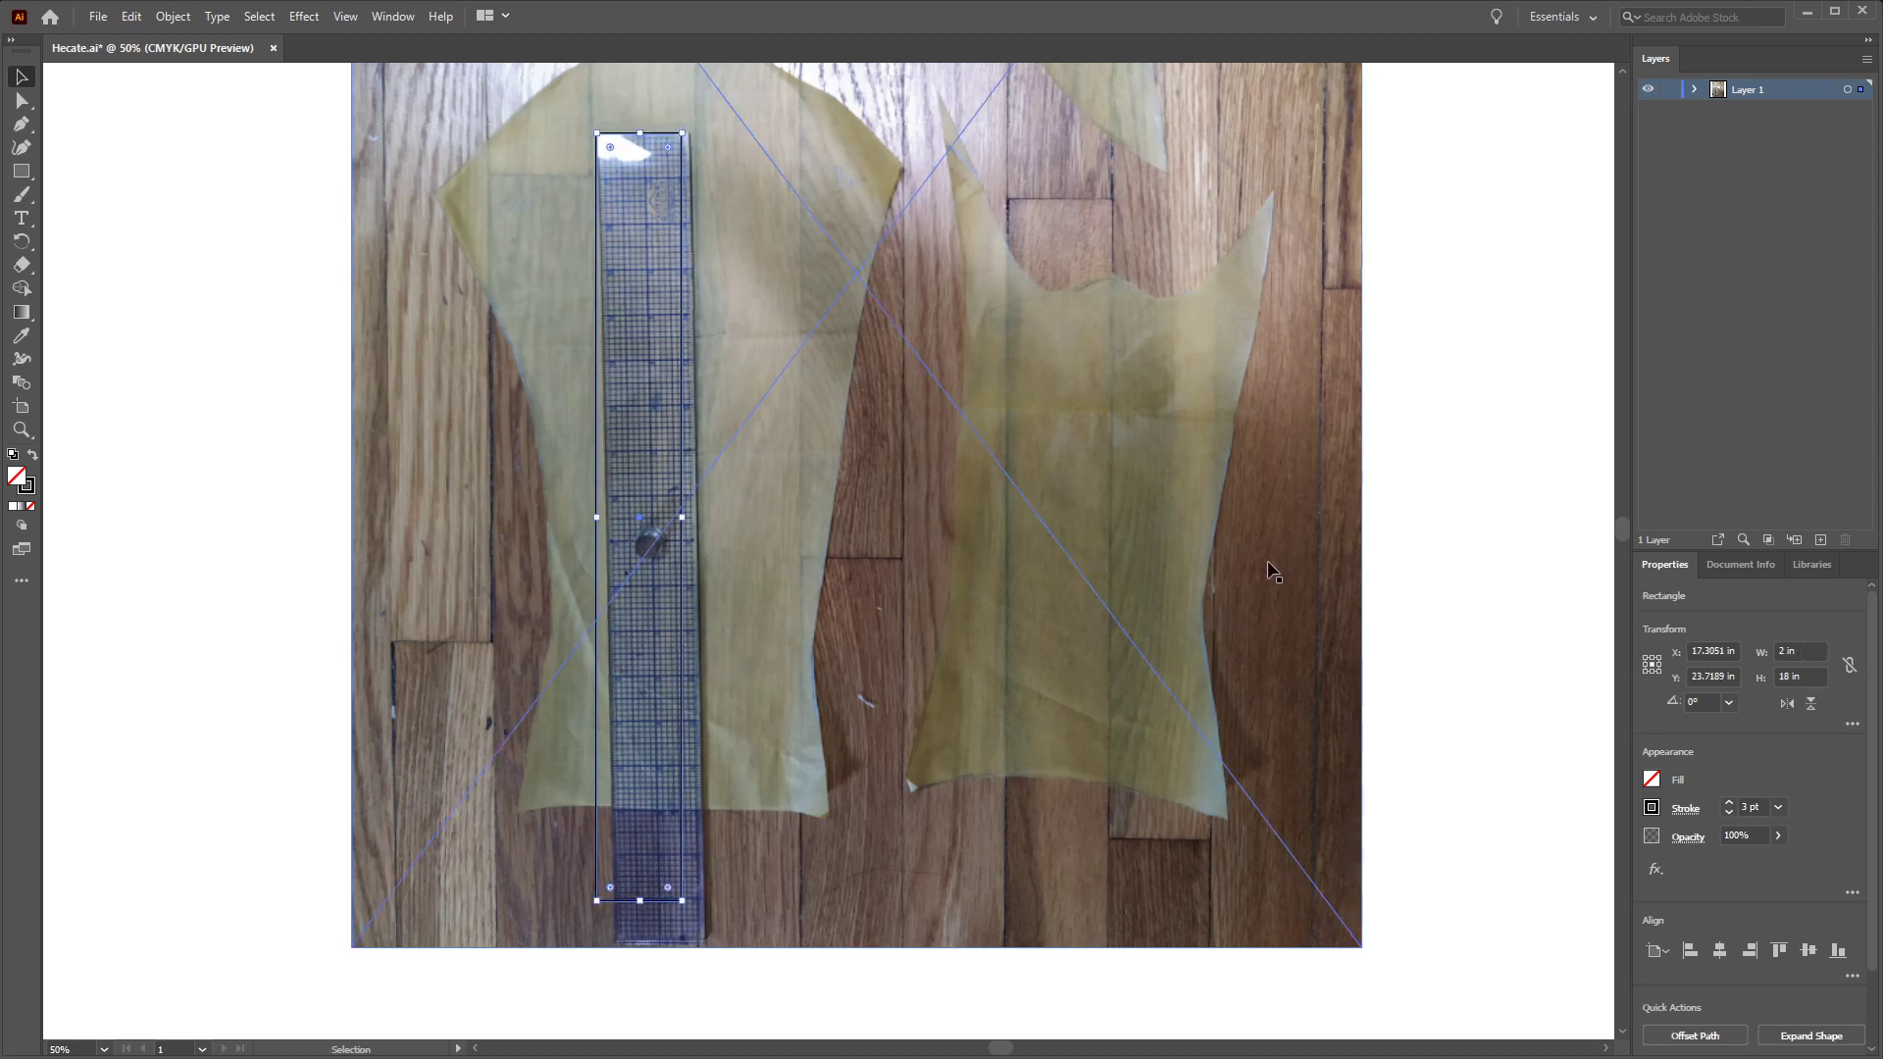
left_click_drag(1374, 273, 1375, 289)
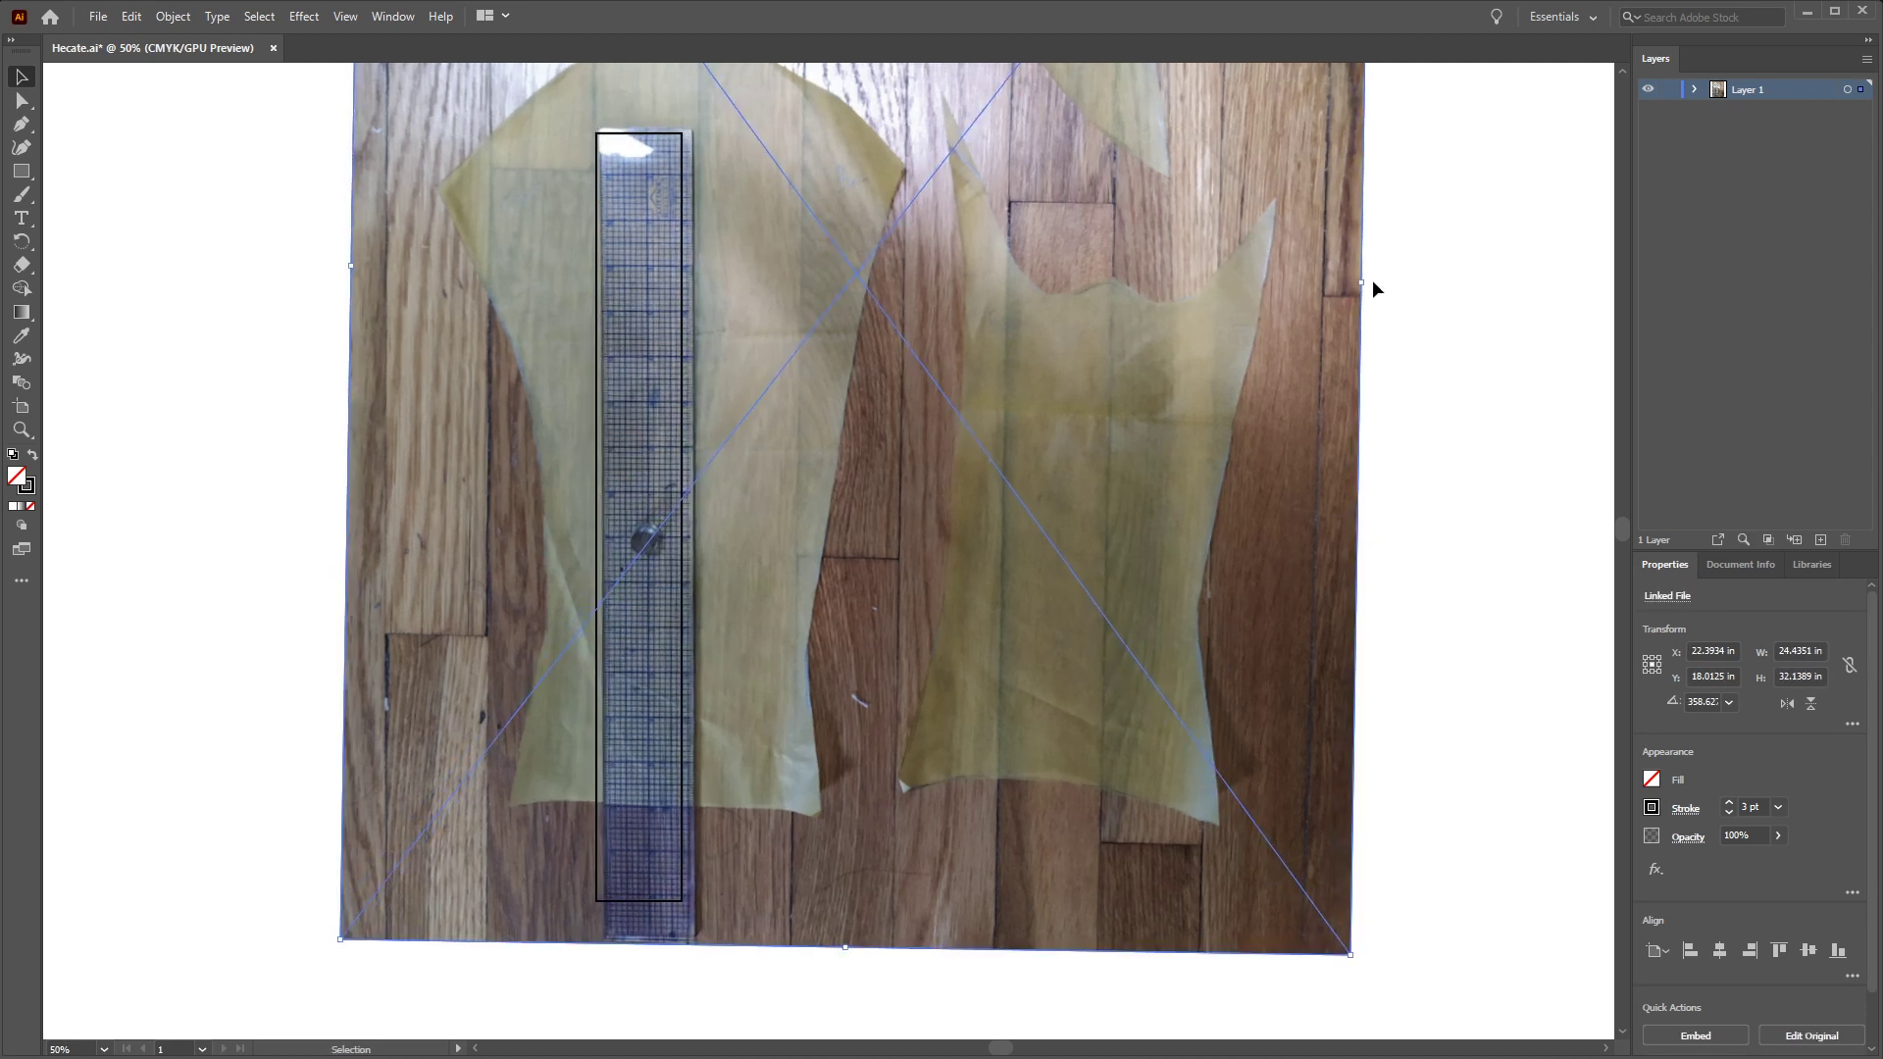
left_click_drag(683, 383, 682, 375)
left_click(1185, 721)
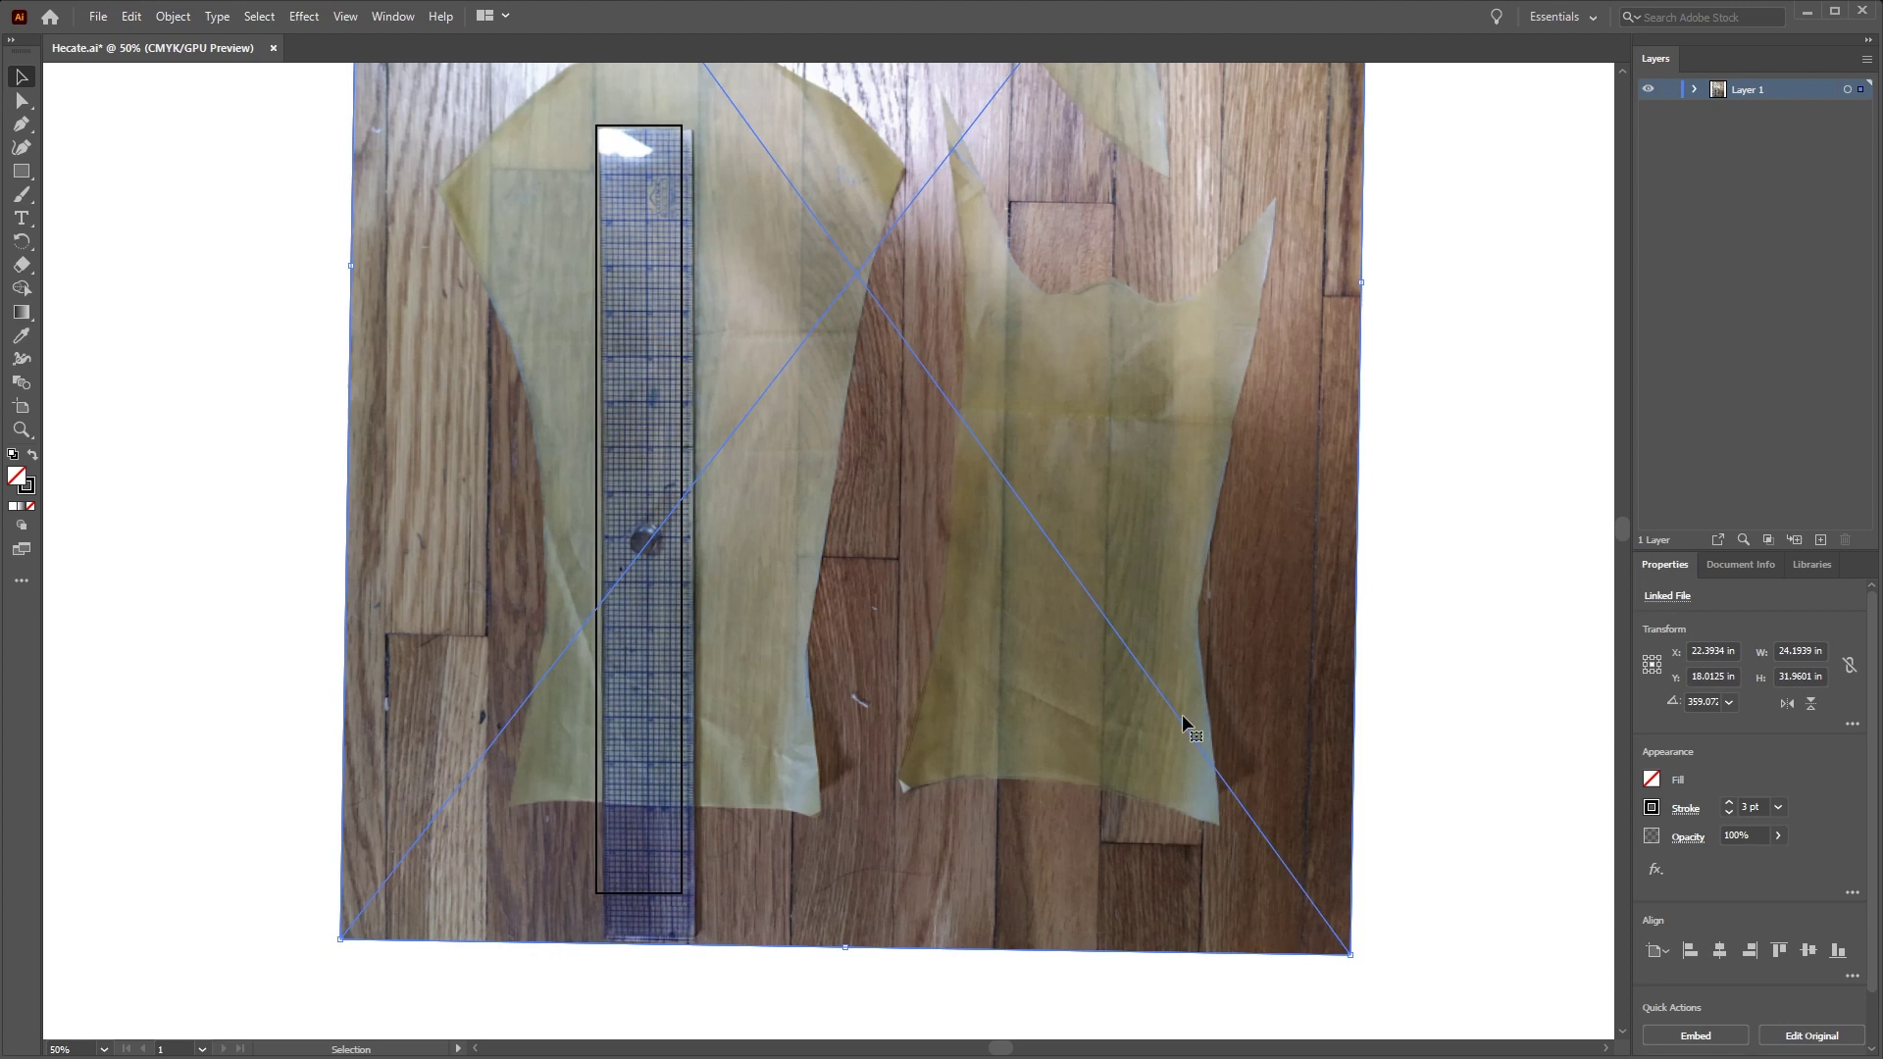
left_click_drag(1353, 963, 1336, 934)
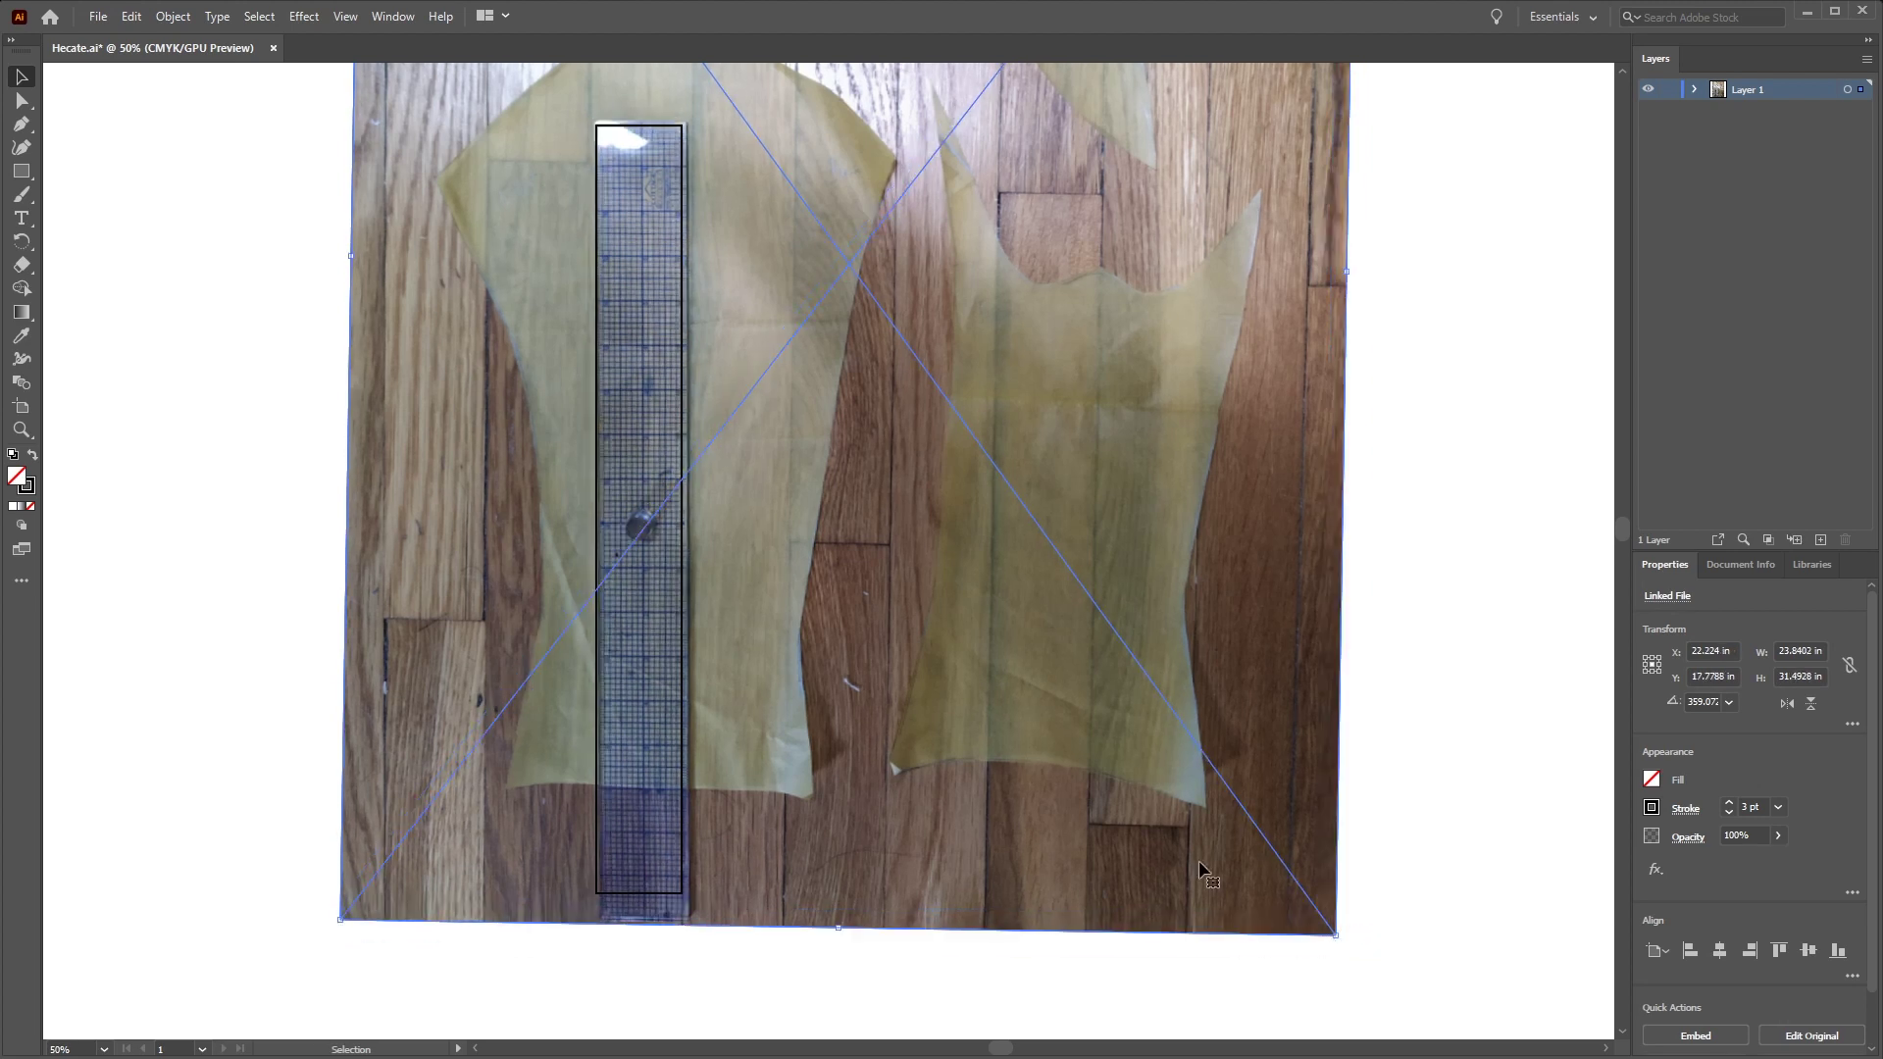
Shrink the photo a little more and nudge the rectangle with arrow keys until aligned
left_click(679, 406)
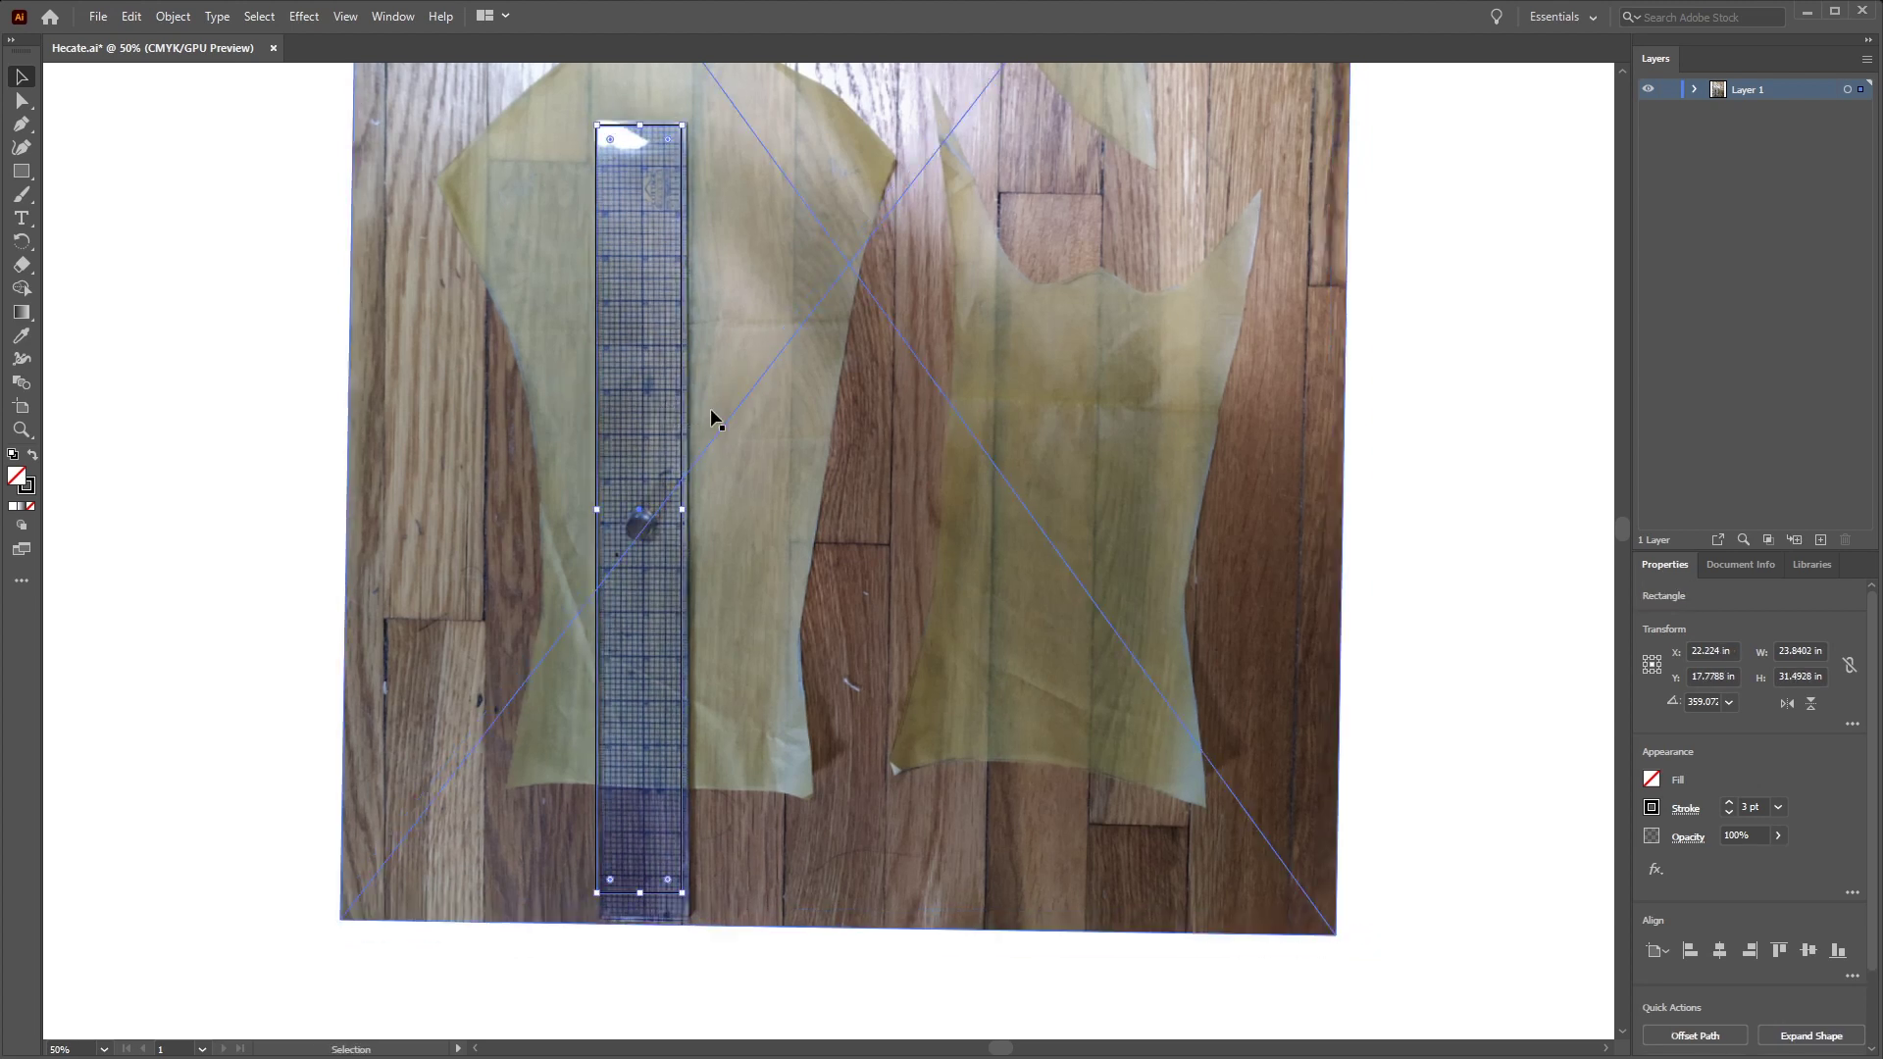
key("Up")
key("Up")
key("Up")
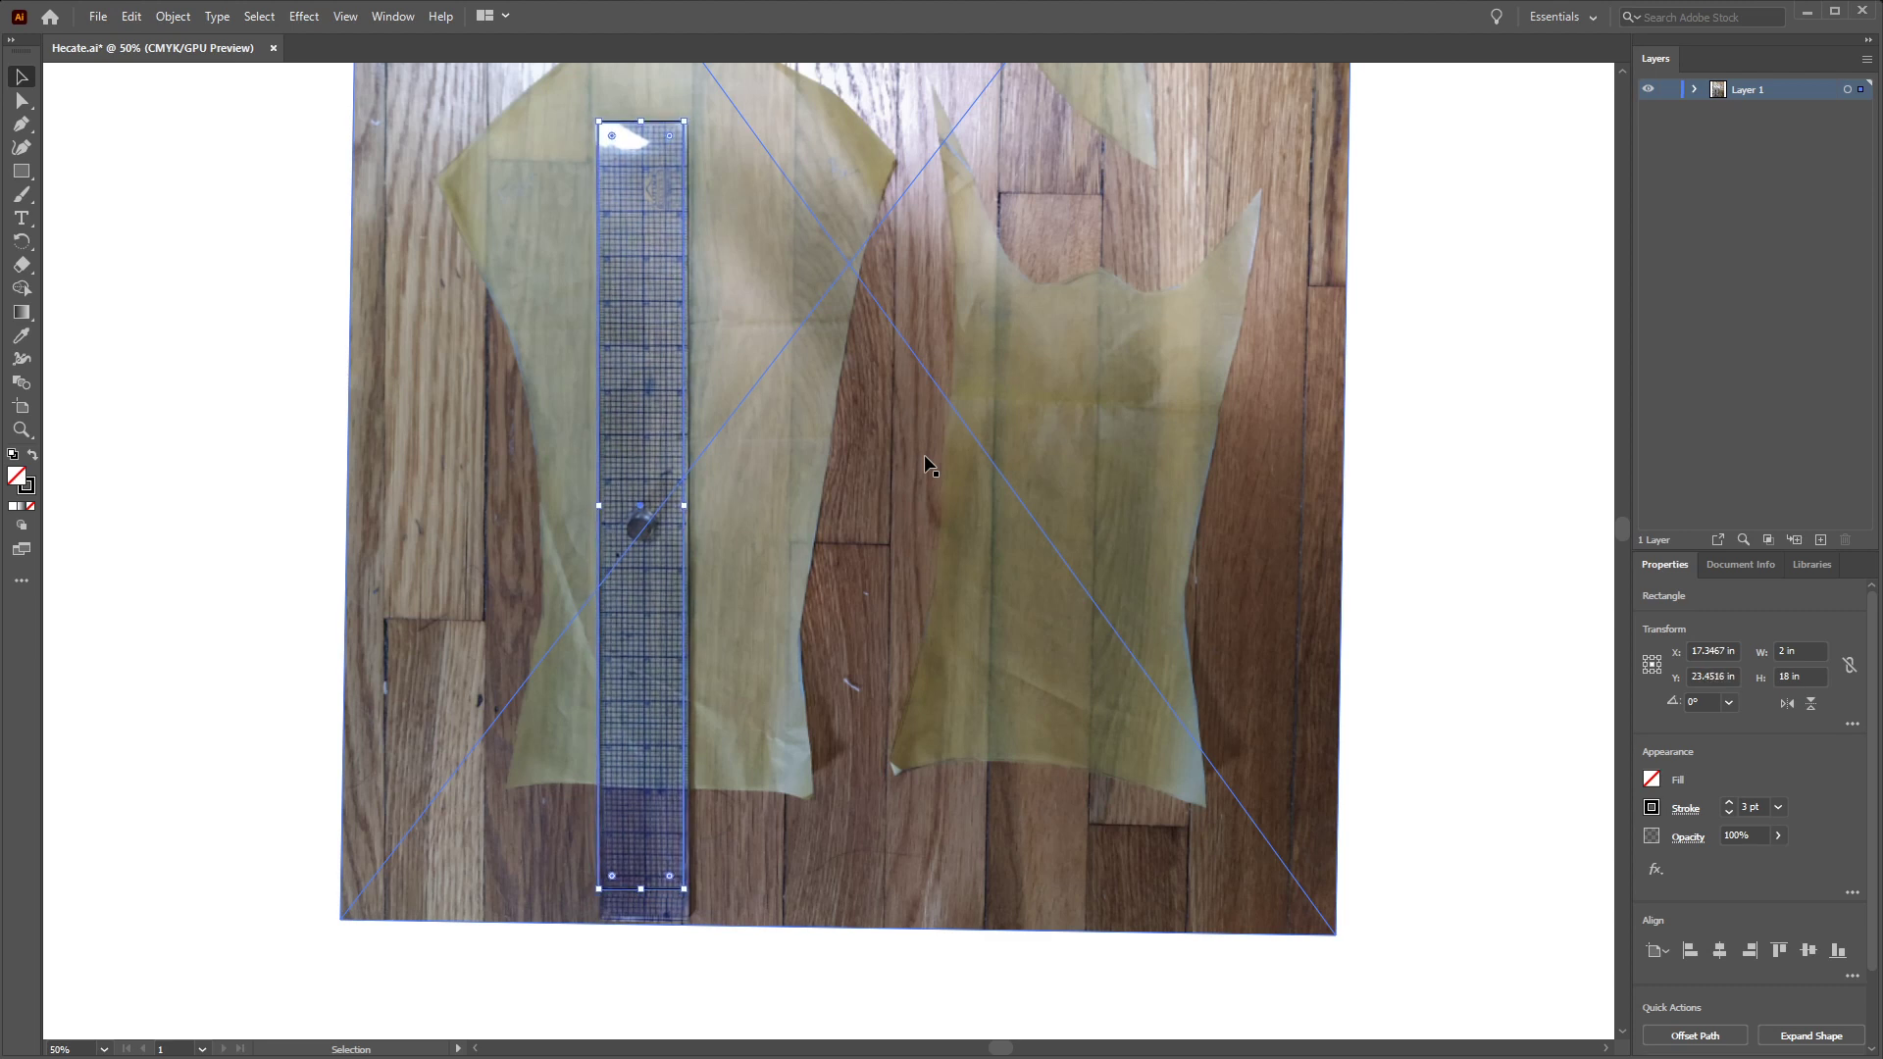
left_click(961, 853)
left_click_drag(1335, 933, 1320, 913)
left_click(647, 490)
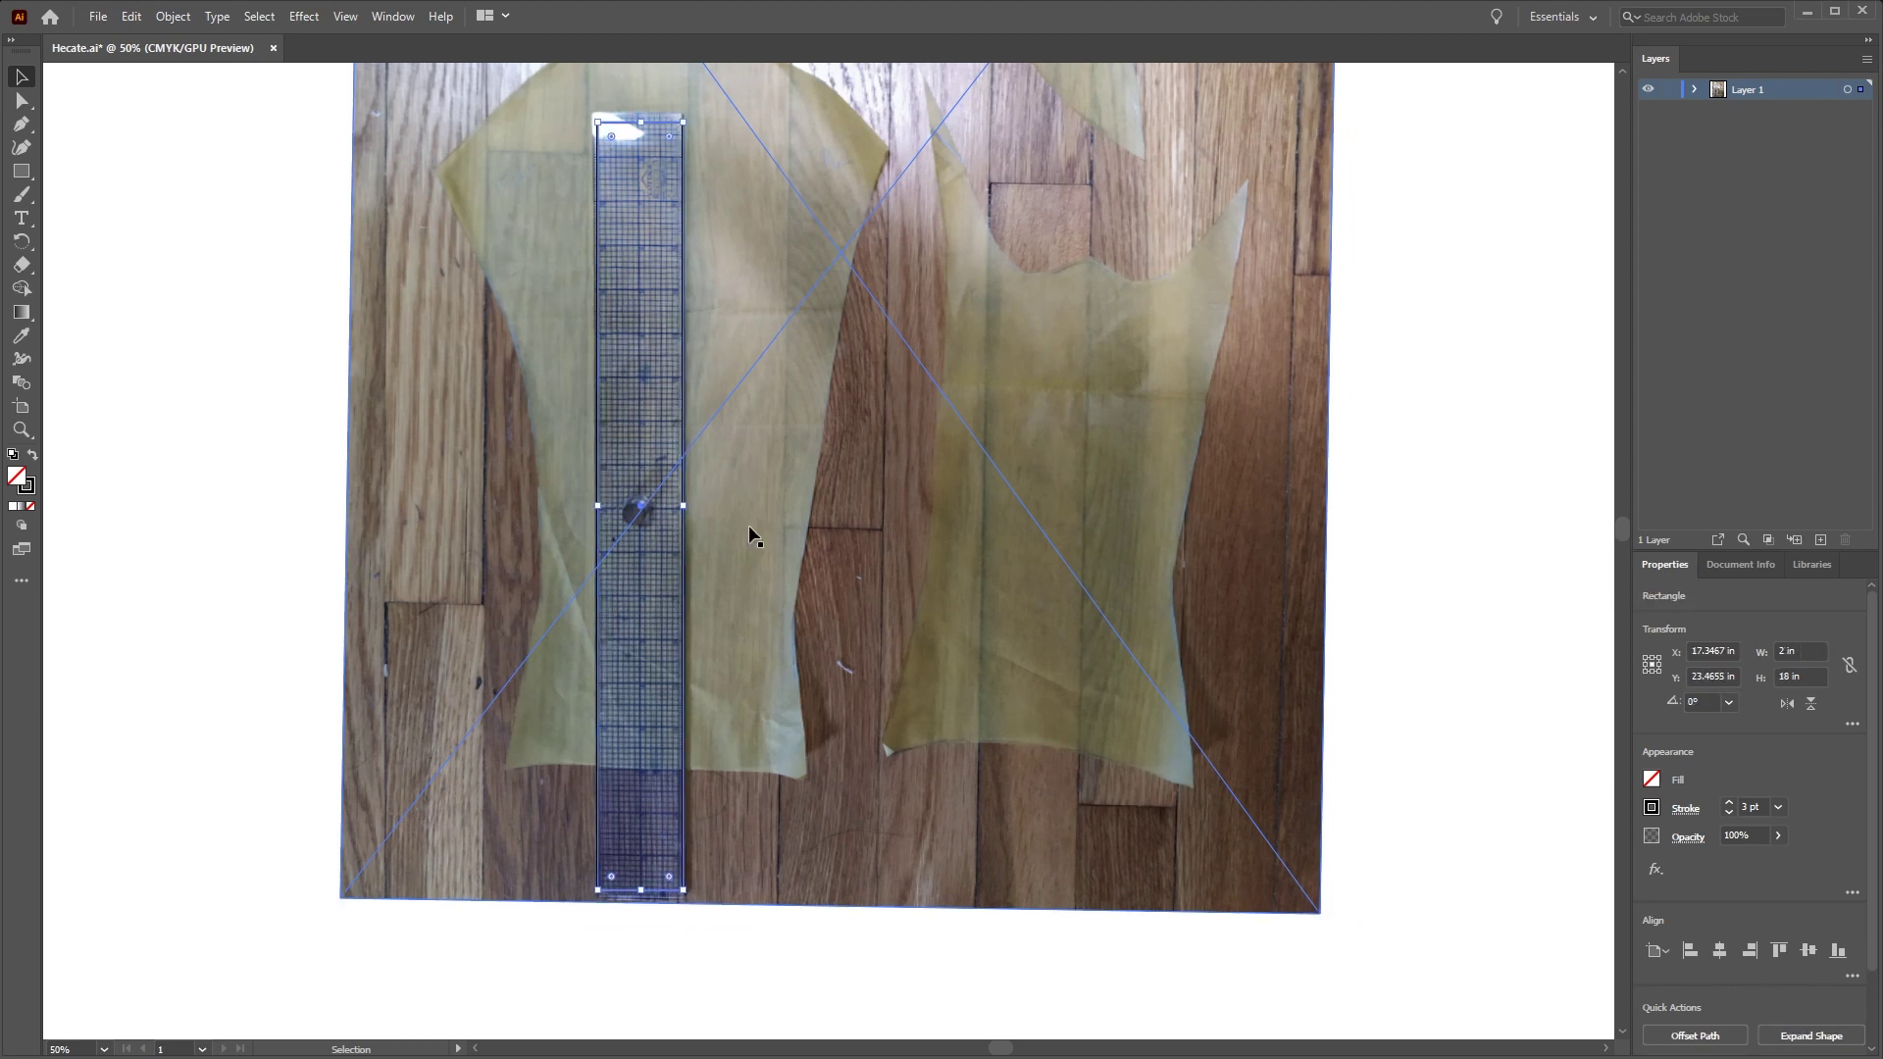
key("shift+Up")
key("shift+Up")
key("Down")
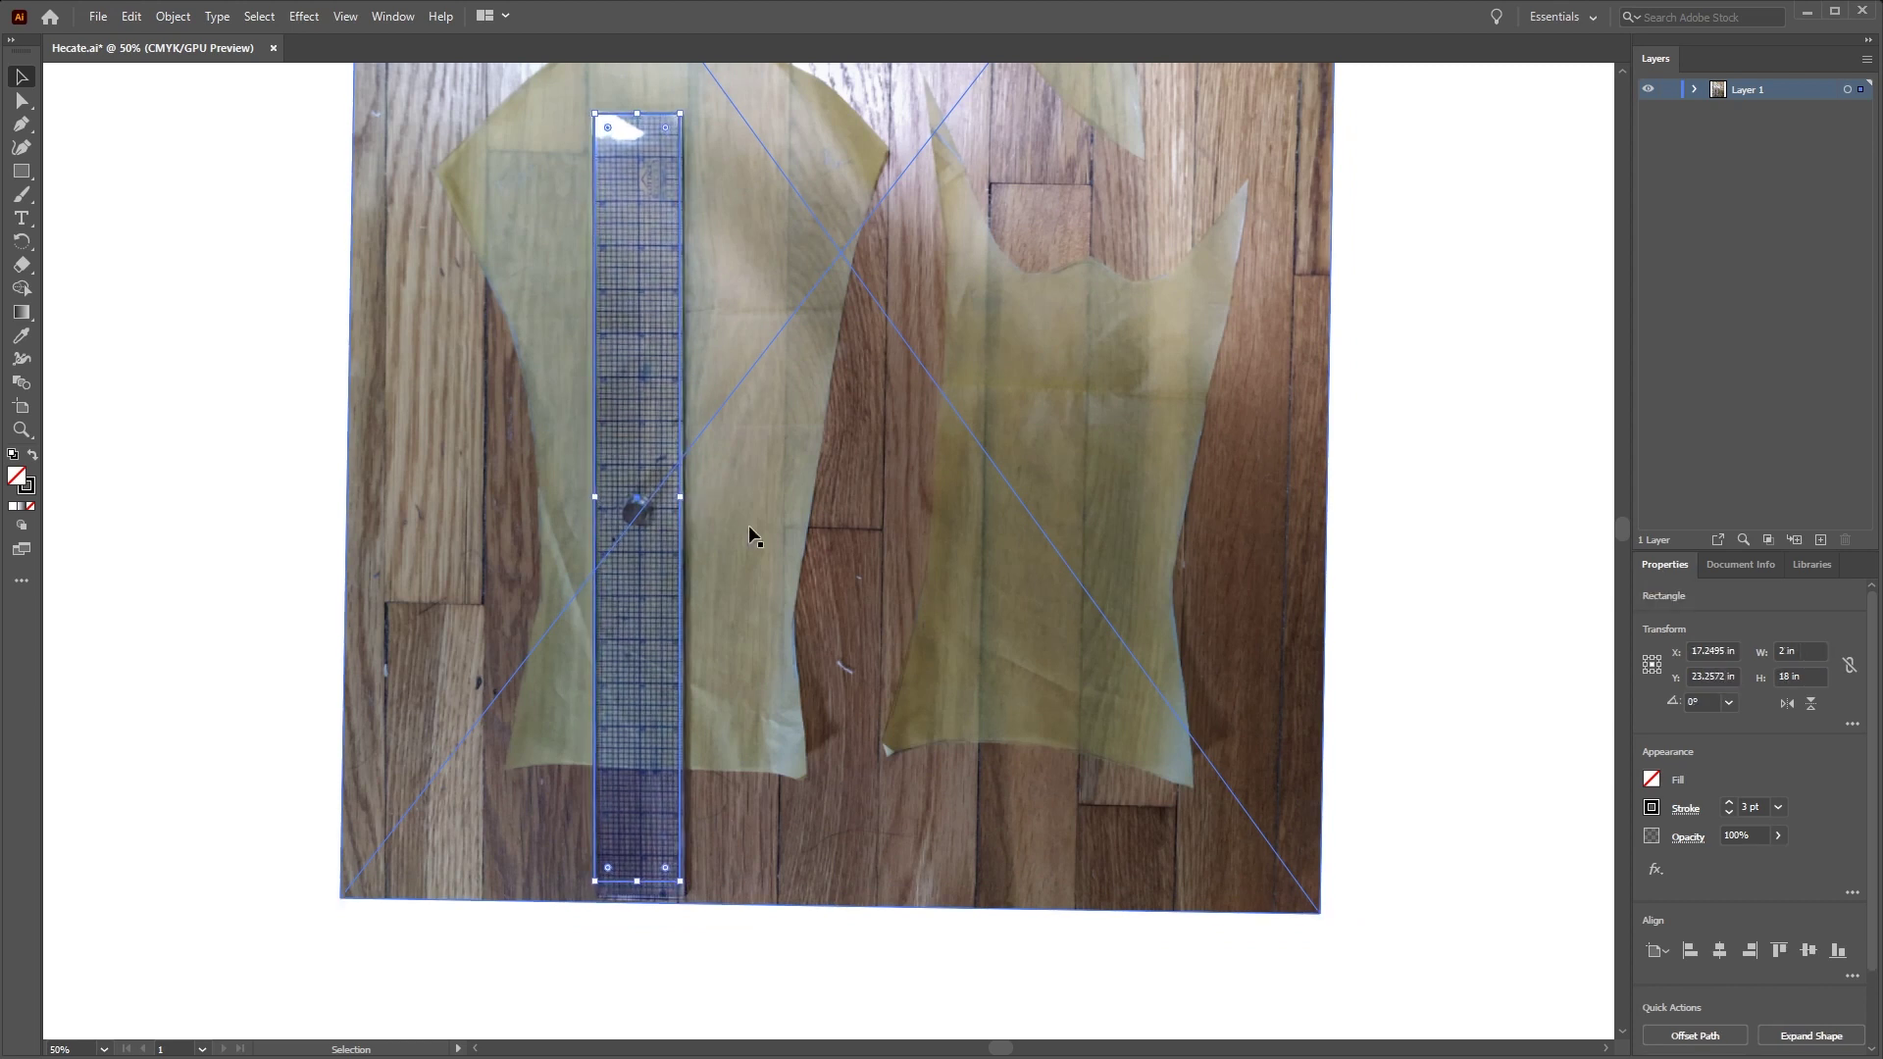
key("Left")
Trim the photo from its bottom, right and top edges to 30.4121 in tall
left_click(925, 508)
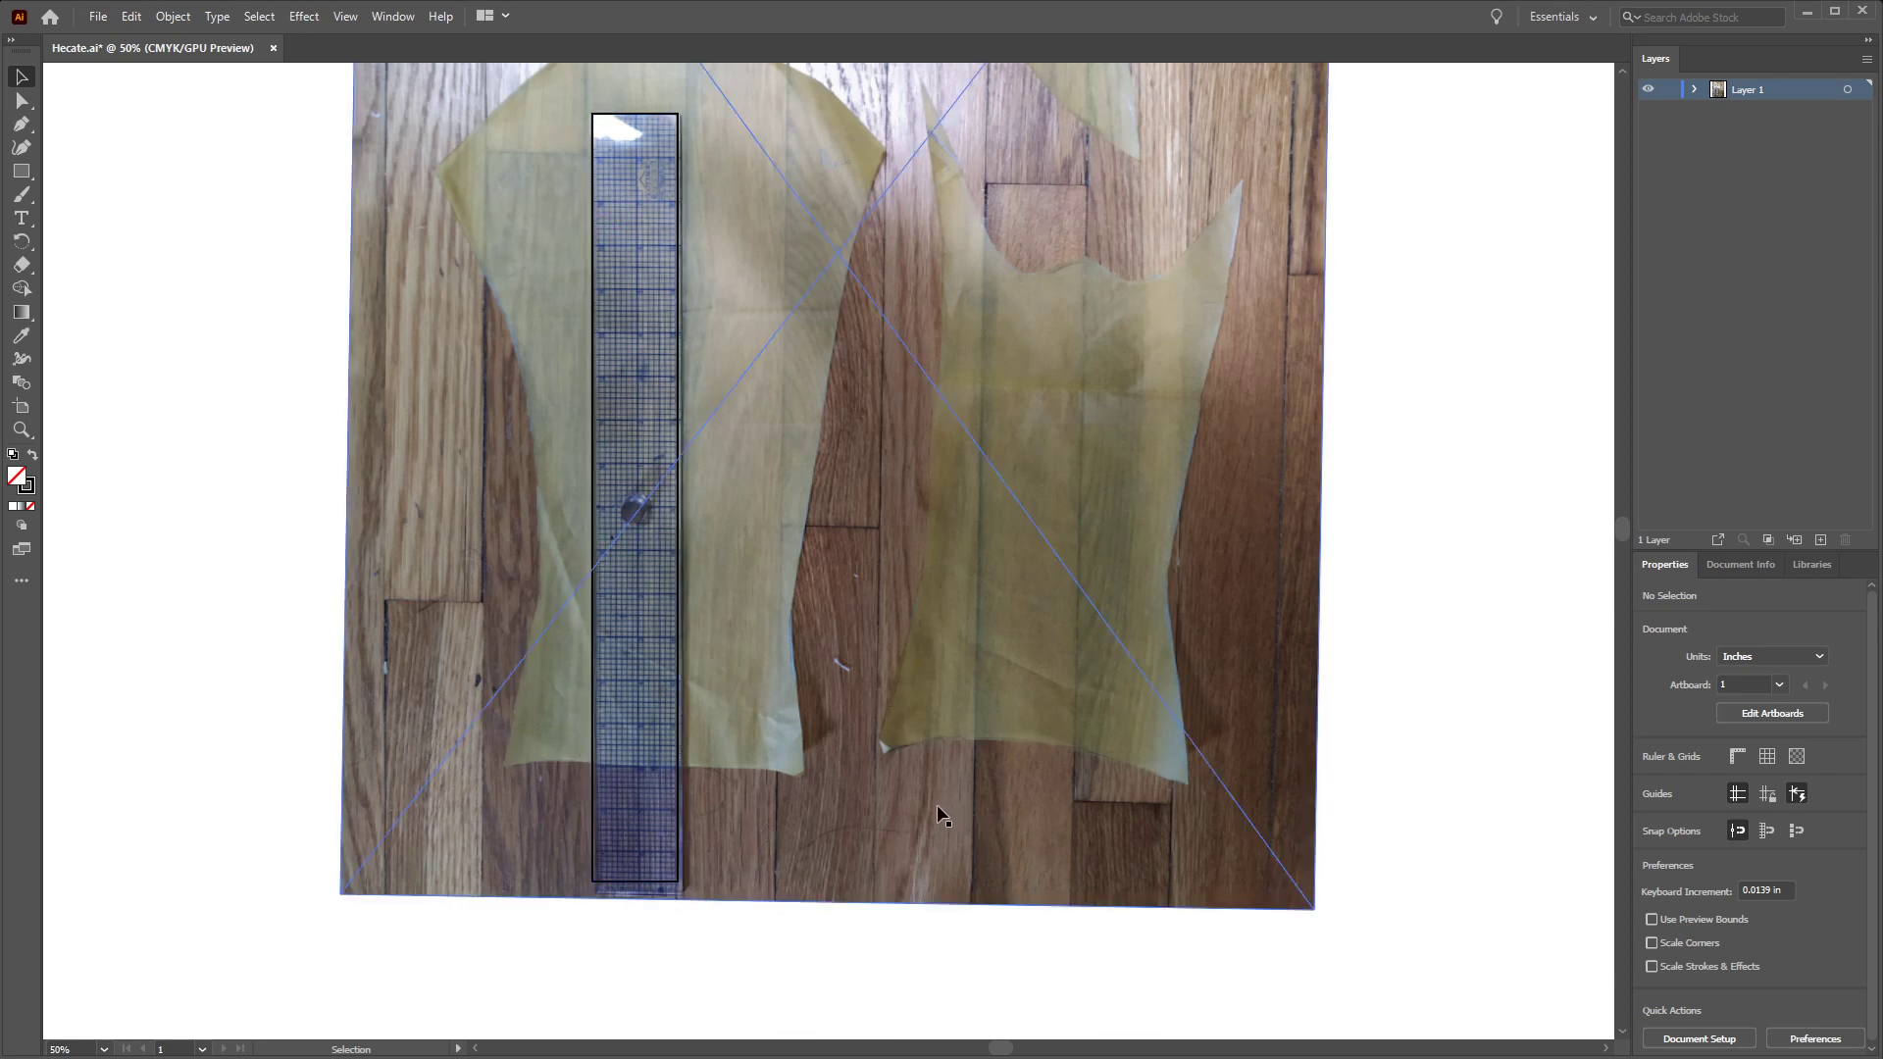
left_click(736, 804)
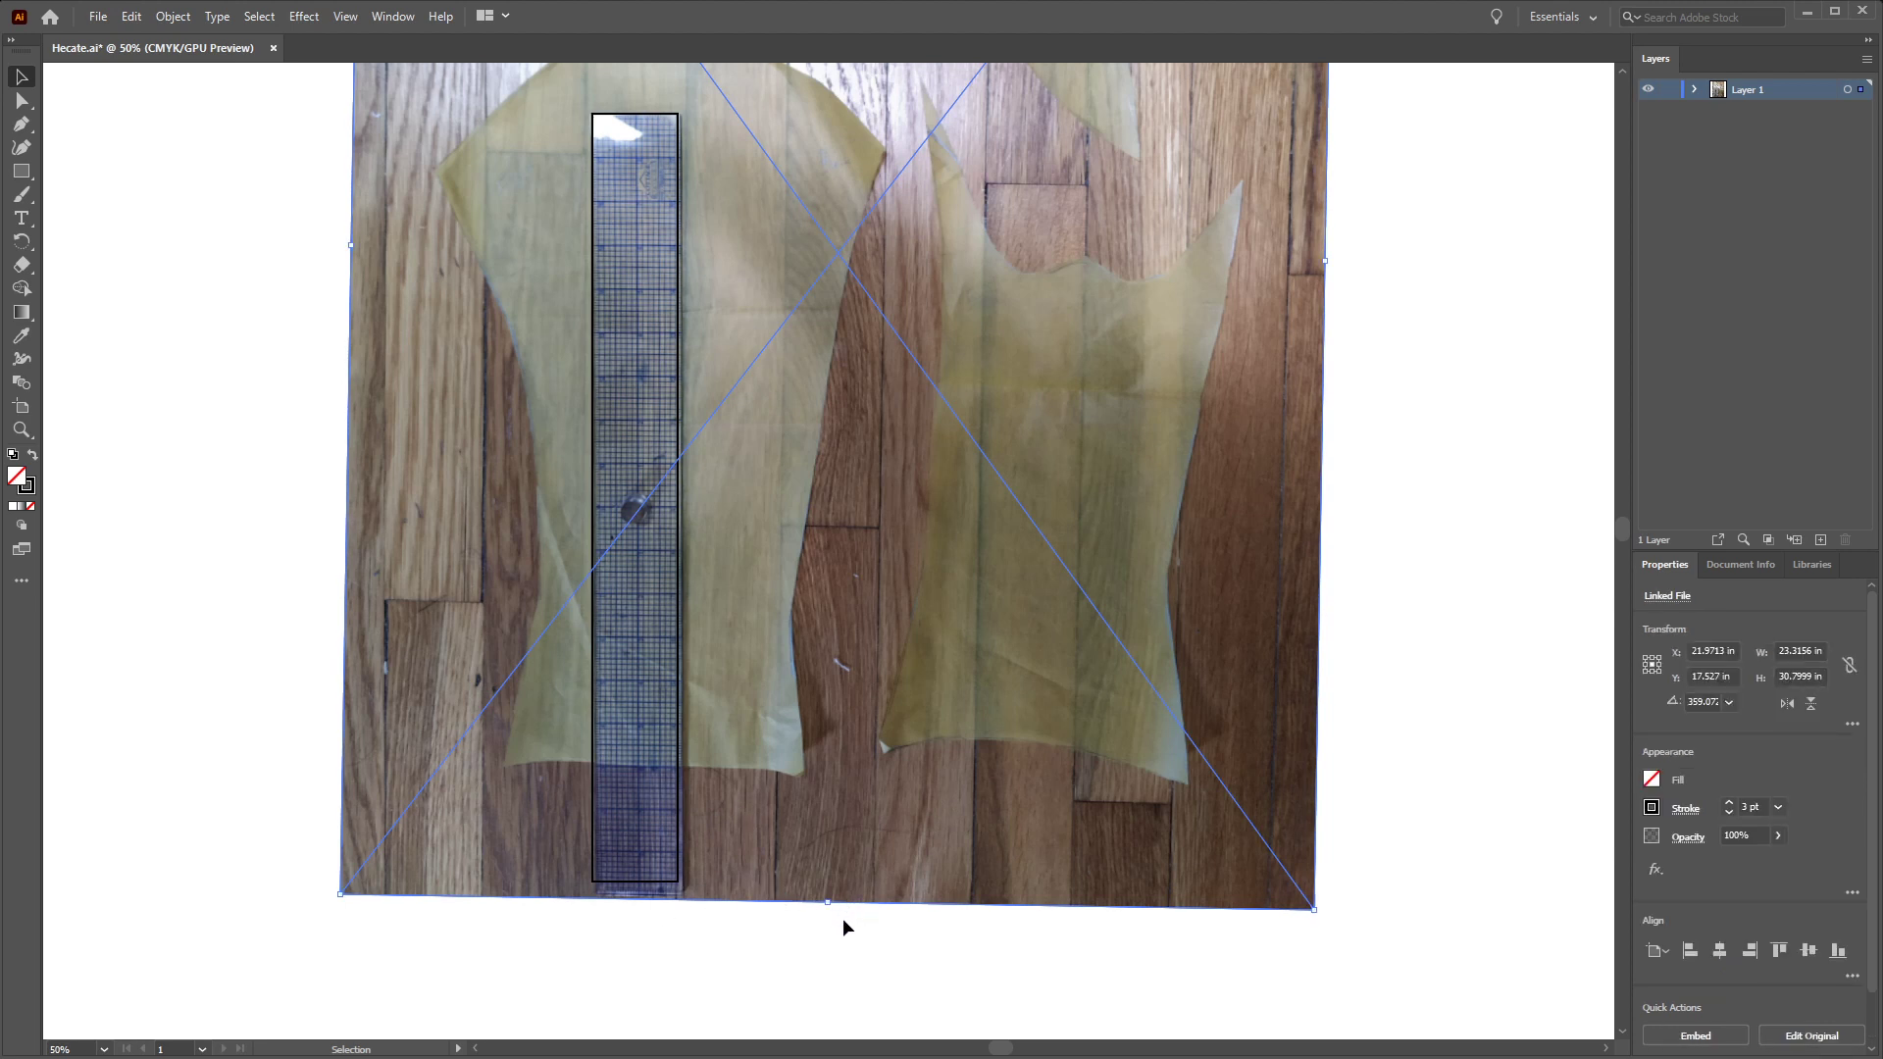
left_click_drag(829, 901, 828, 889)
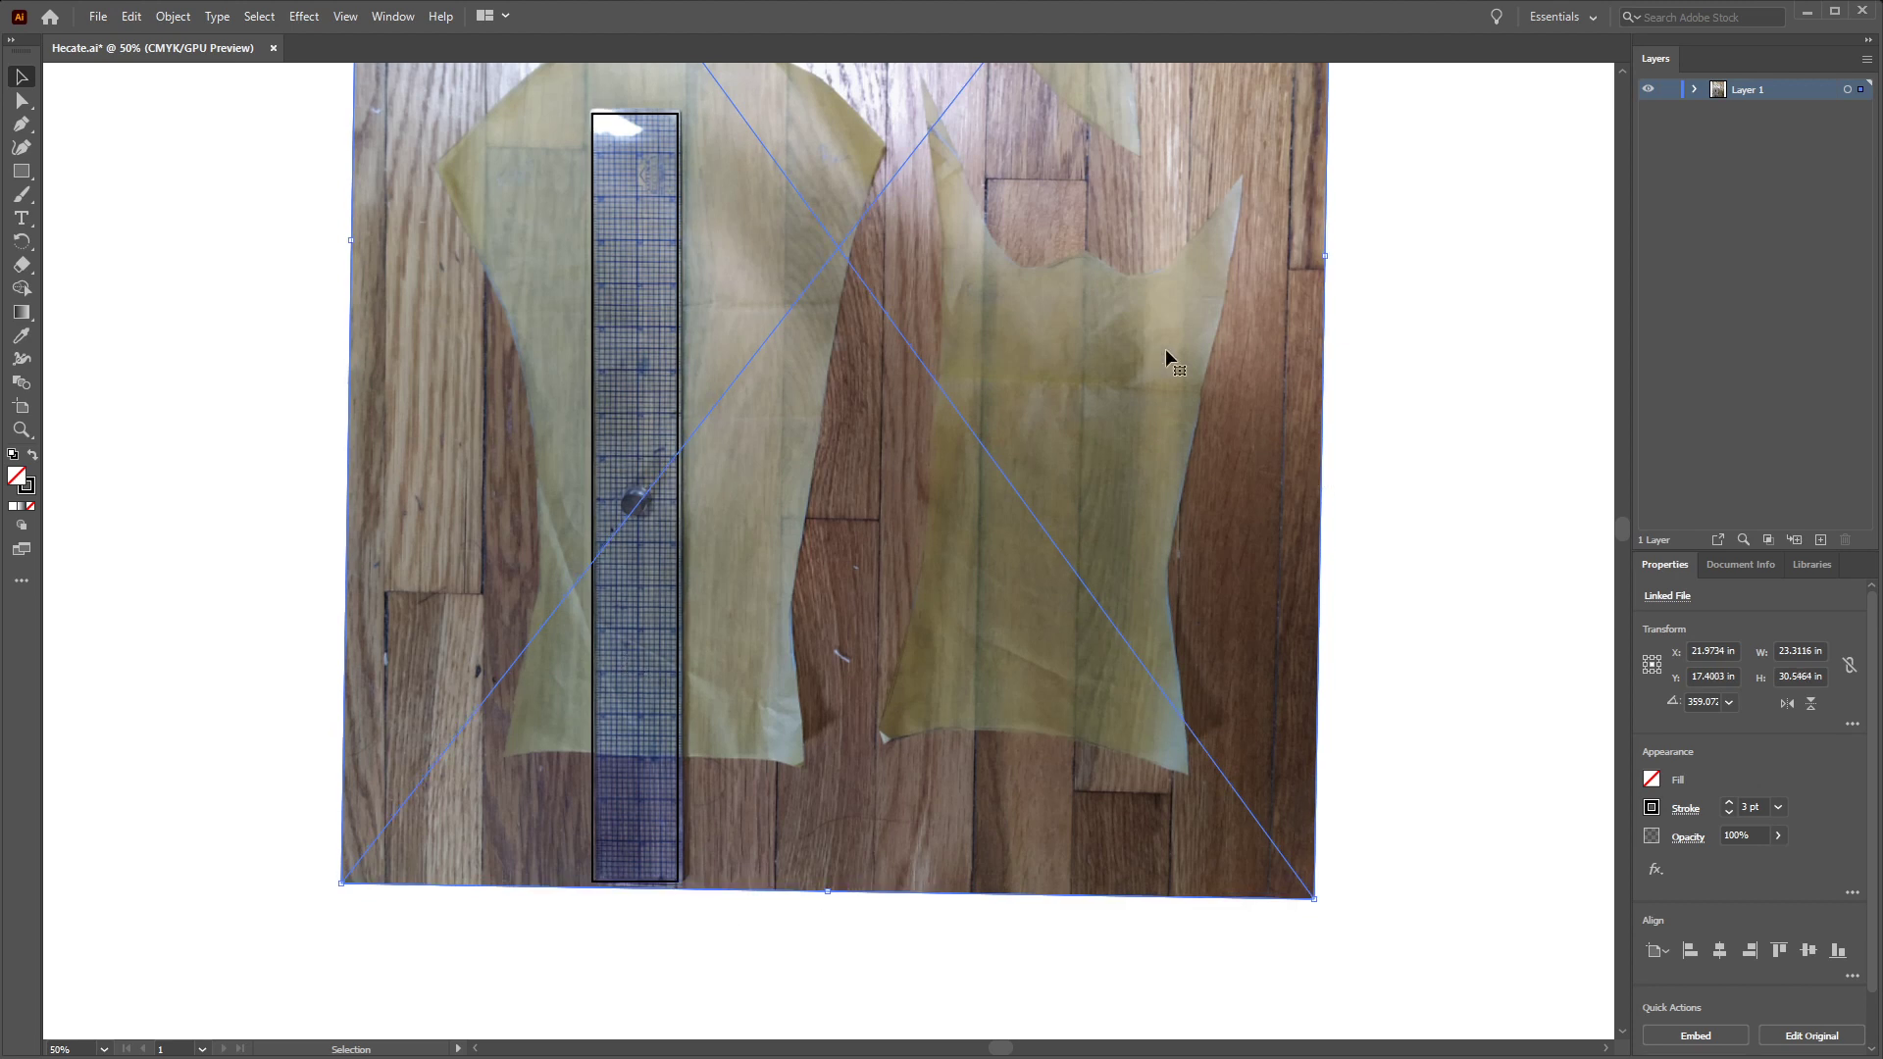
left_click_drag(1326, 258, 1318, 259)
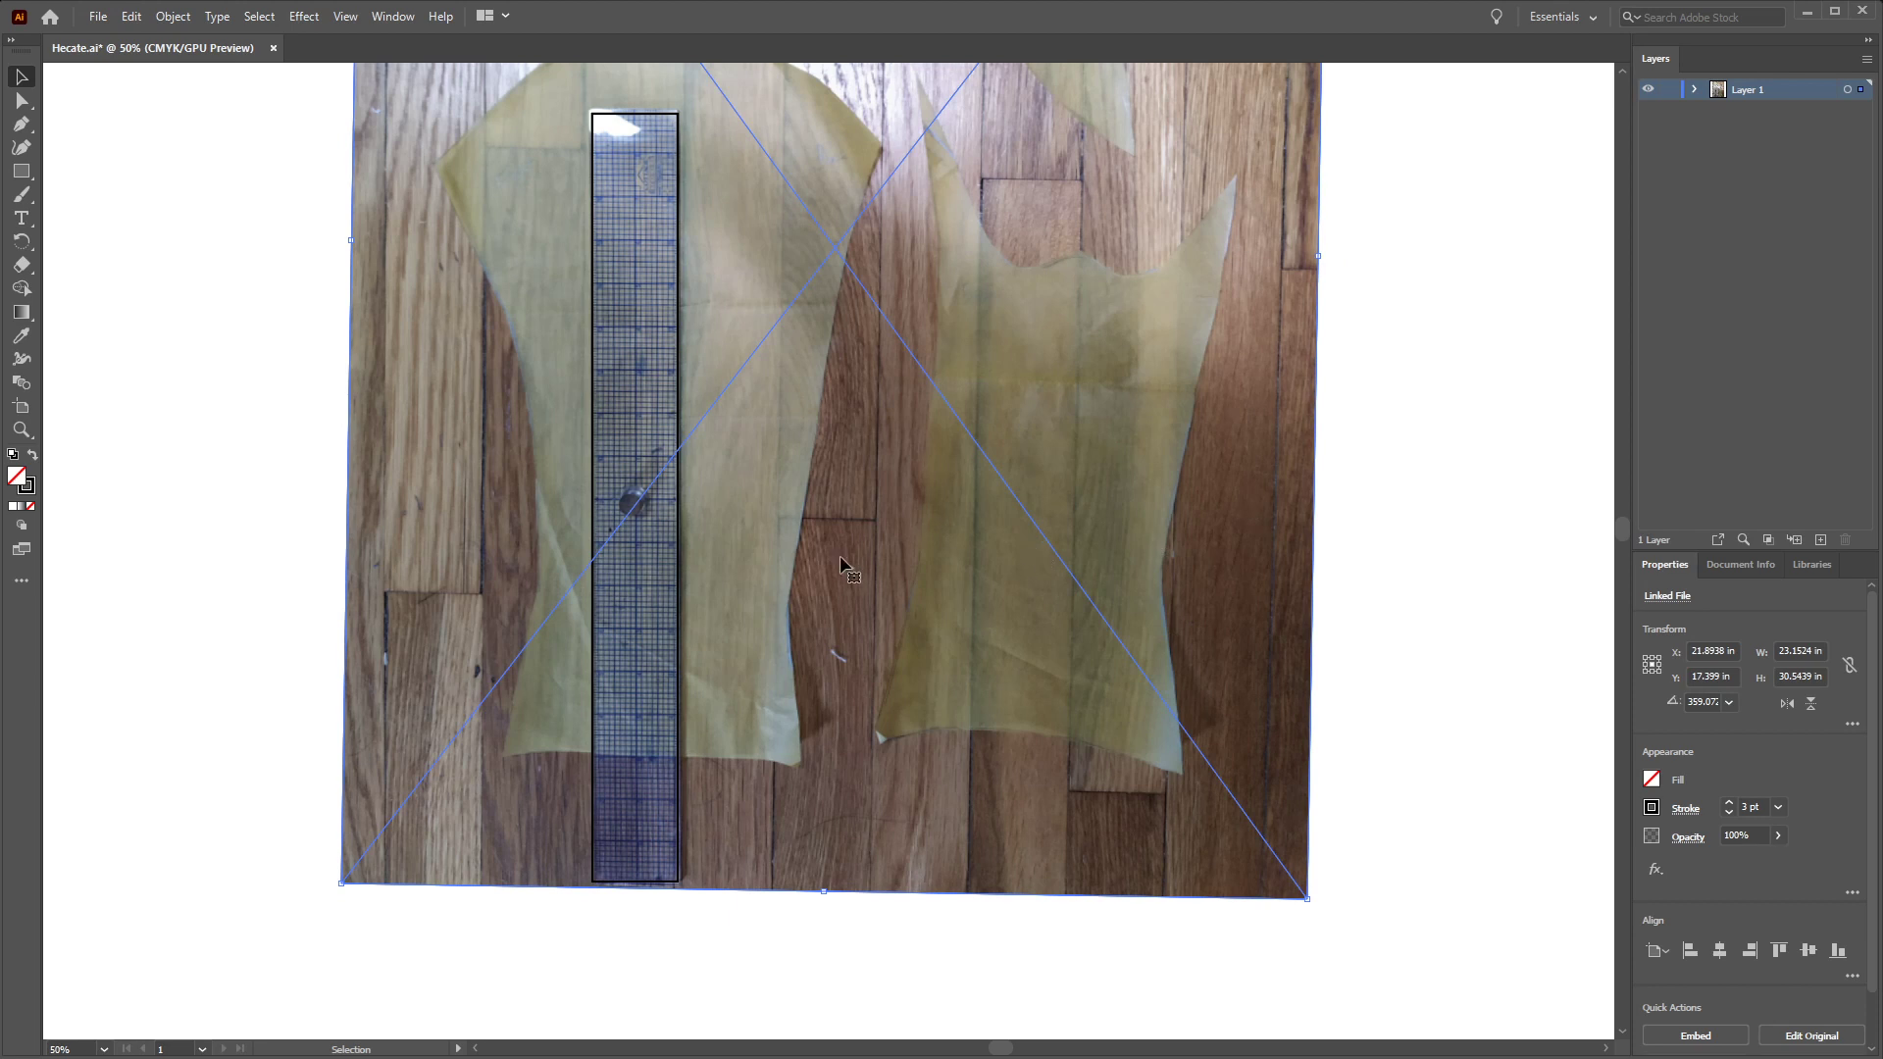
scroll(981, 475, "up", 1)
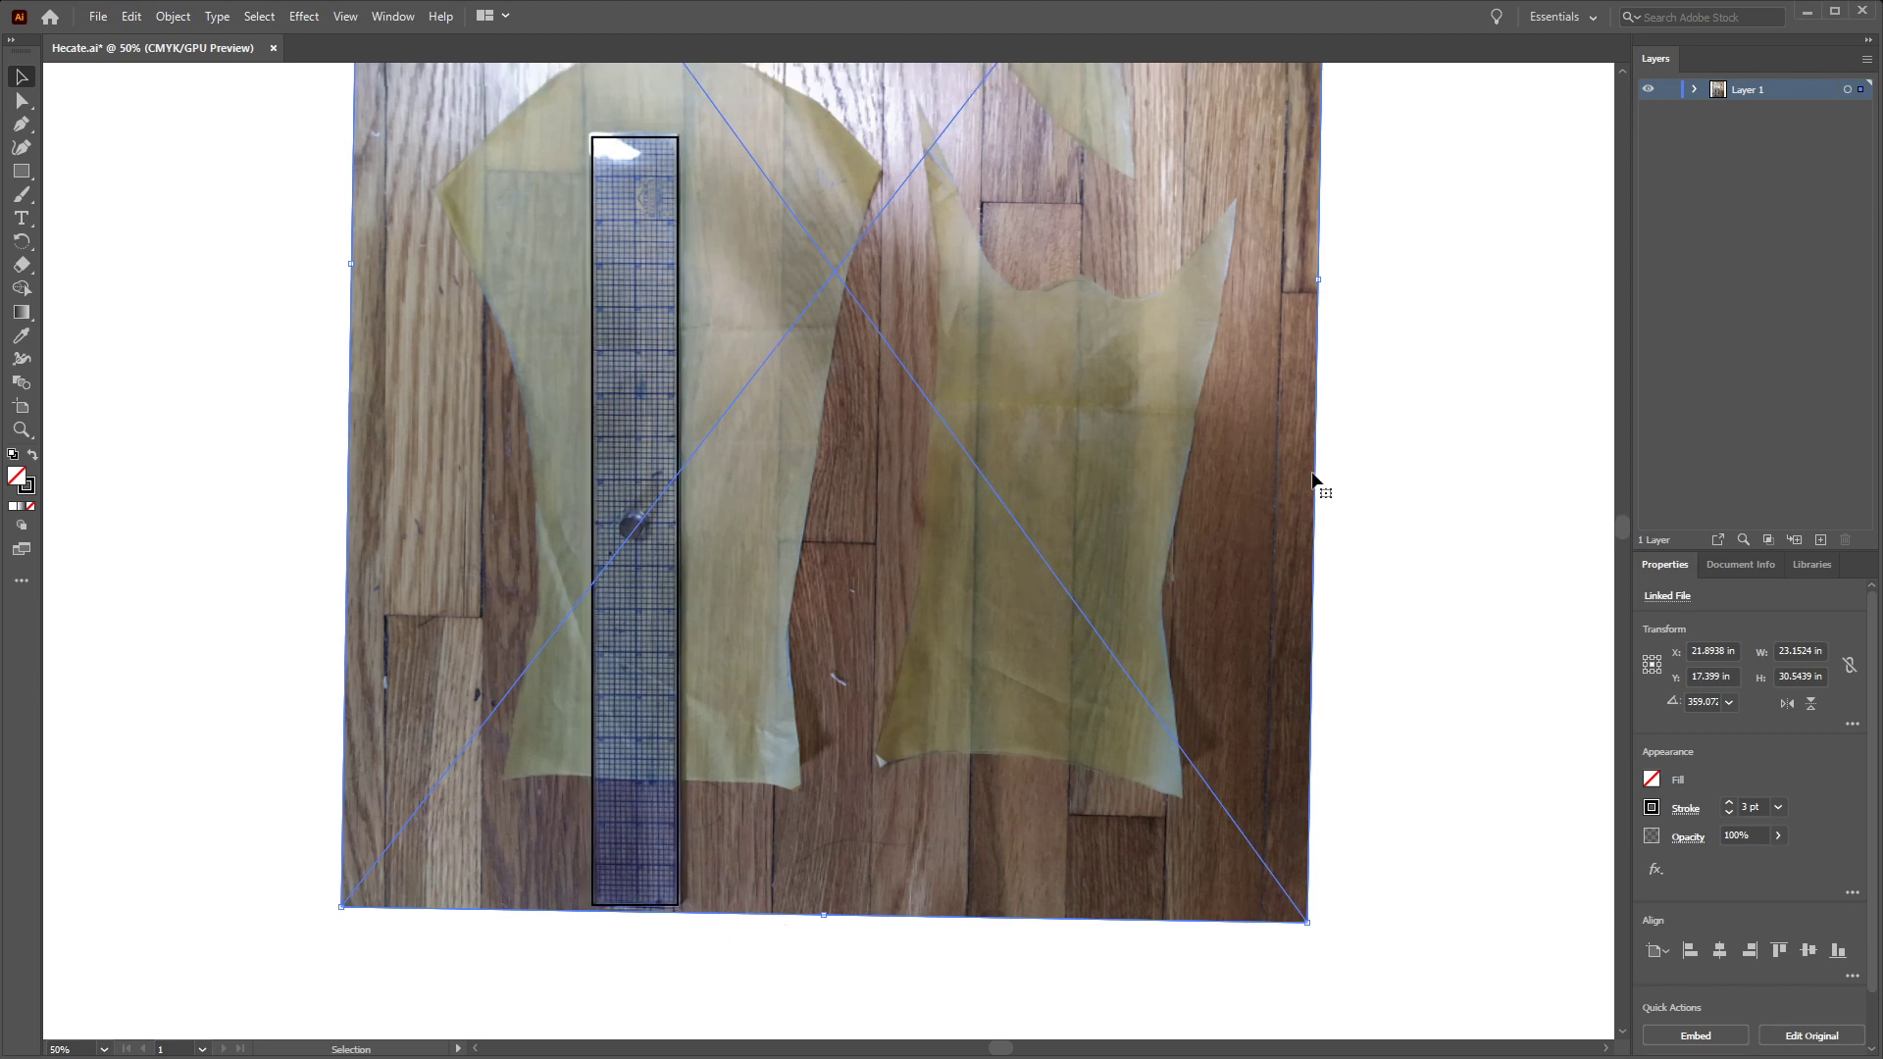
scroll(1114, 253, "up", 1)
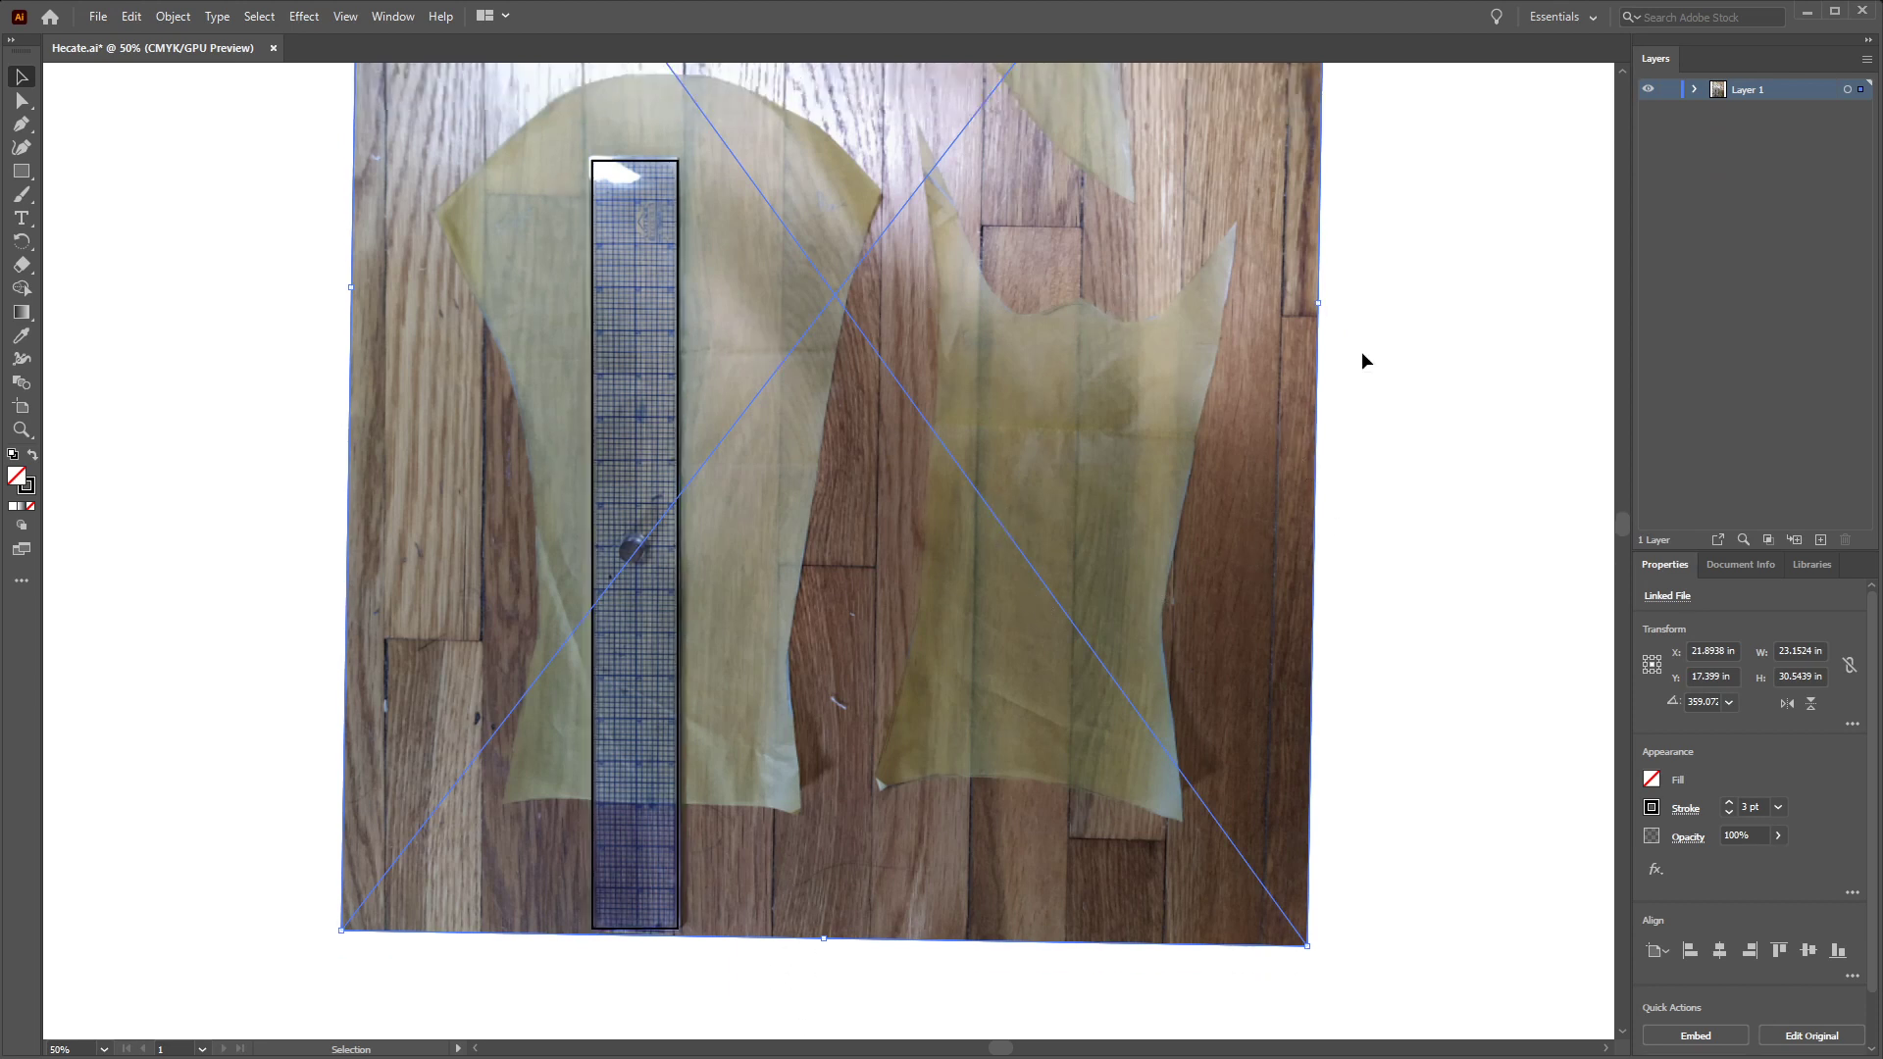
scroll(957, 474, "up", 10)
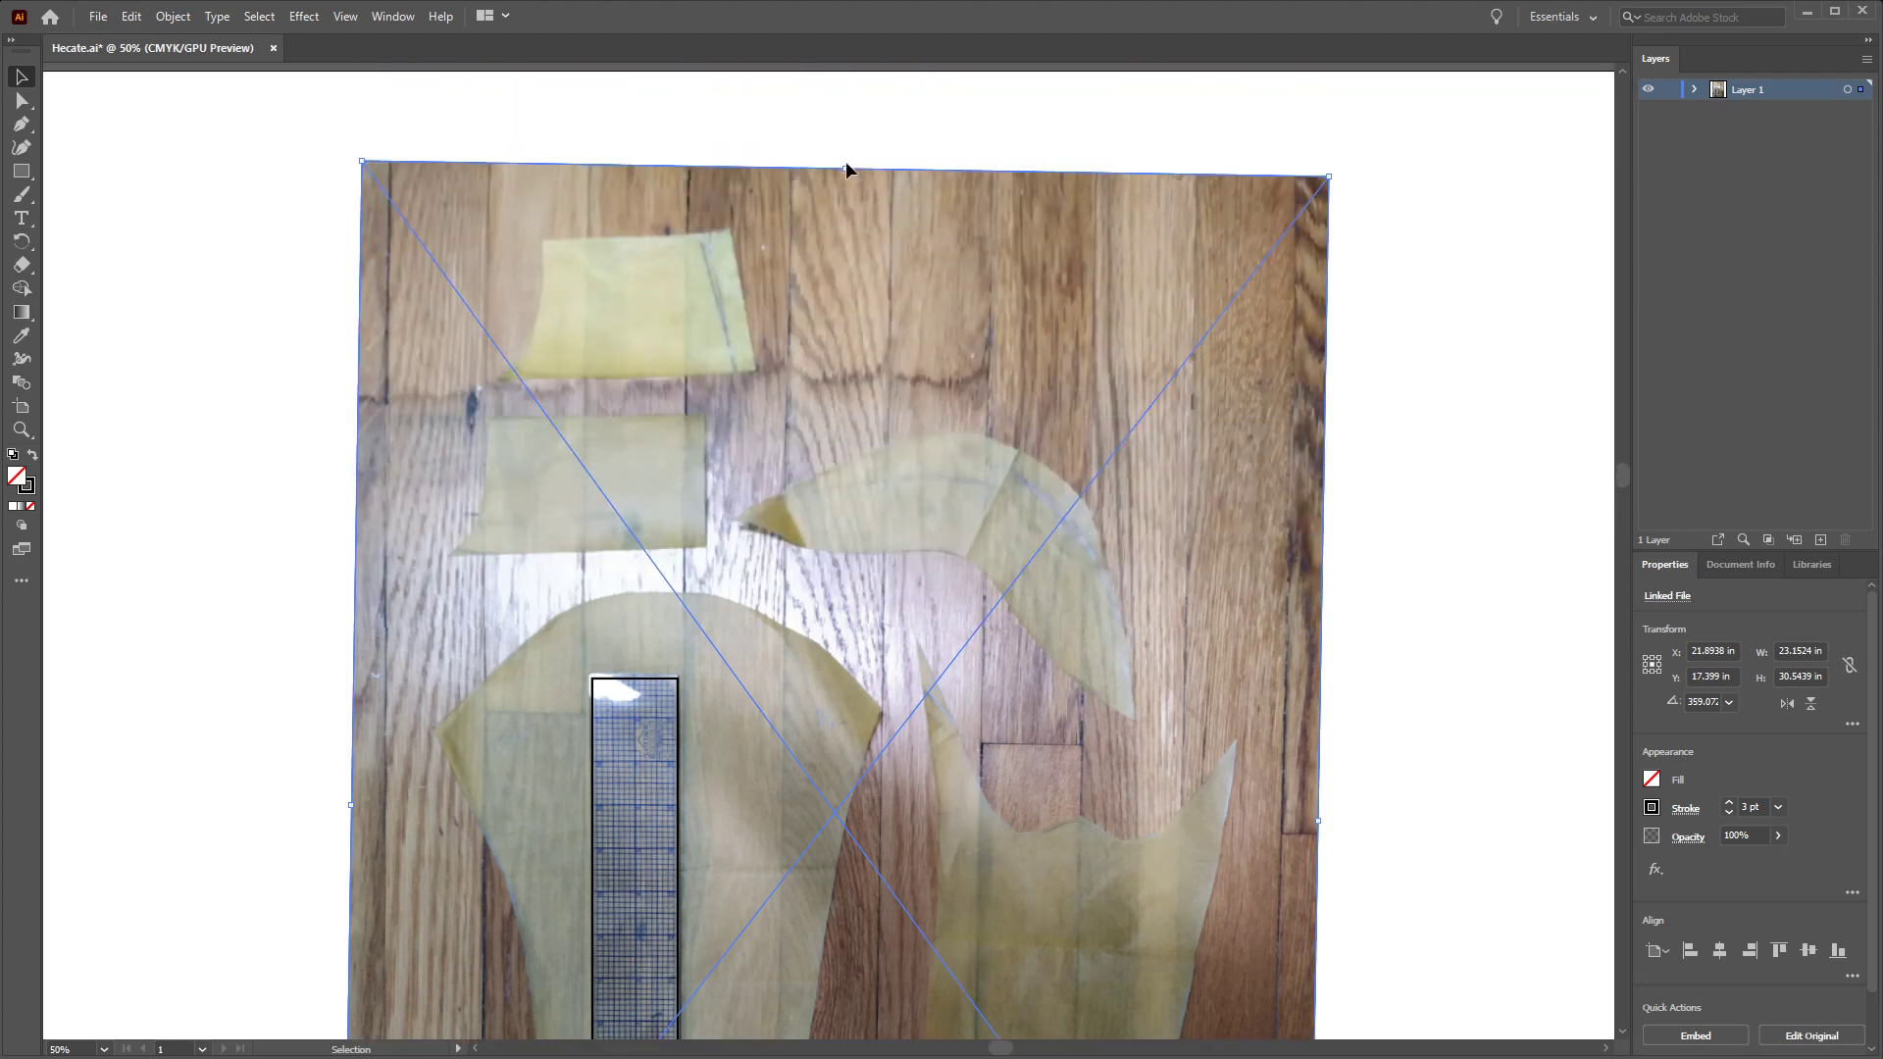
left_click_drag(849, 168, 849, 173)
Zoom in to 100% to check the ruler's top against the outline, then zoom out
scroll(1328, 496, "down", 10)
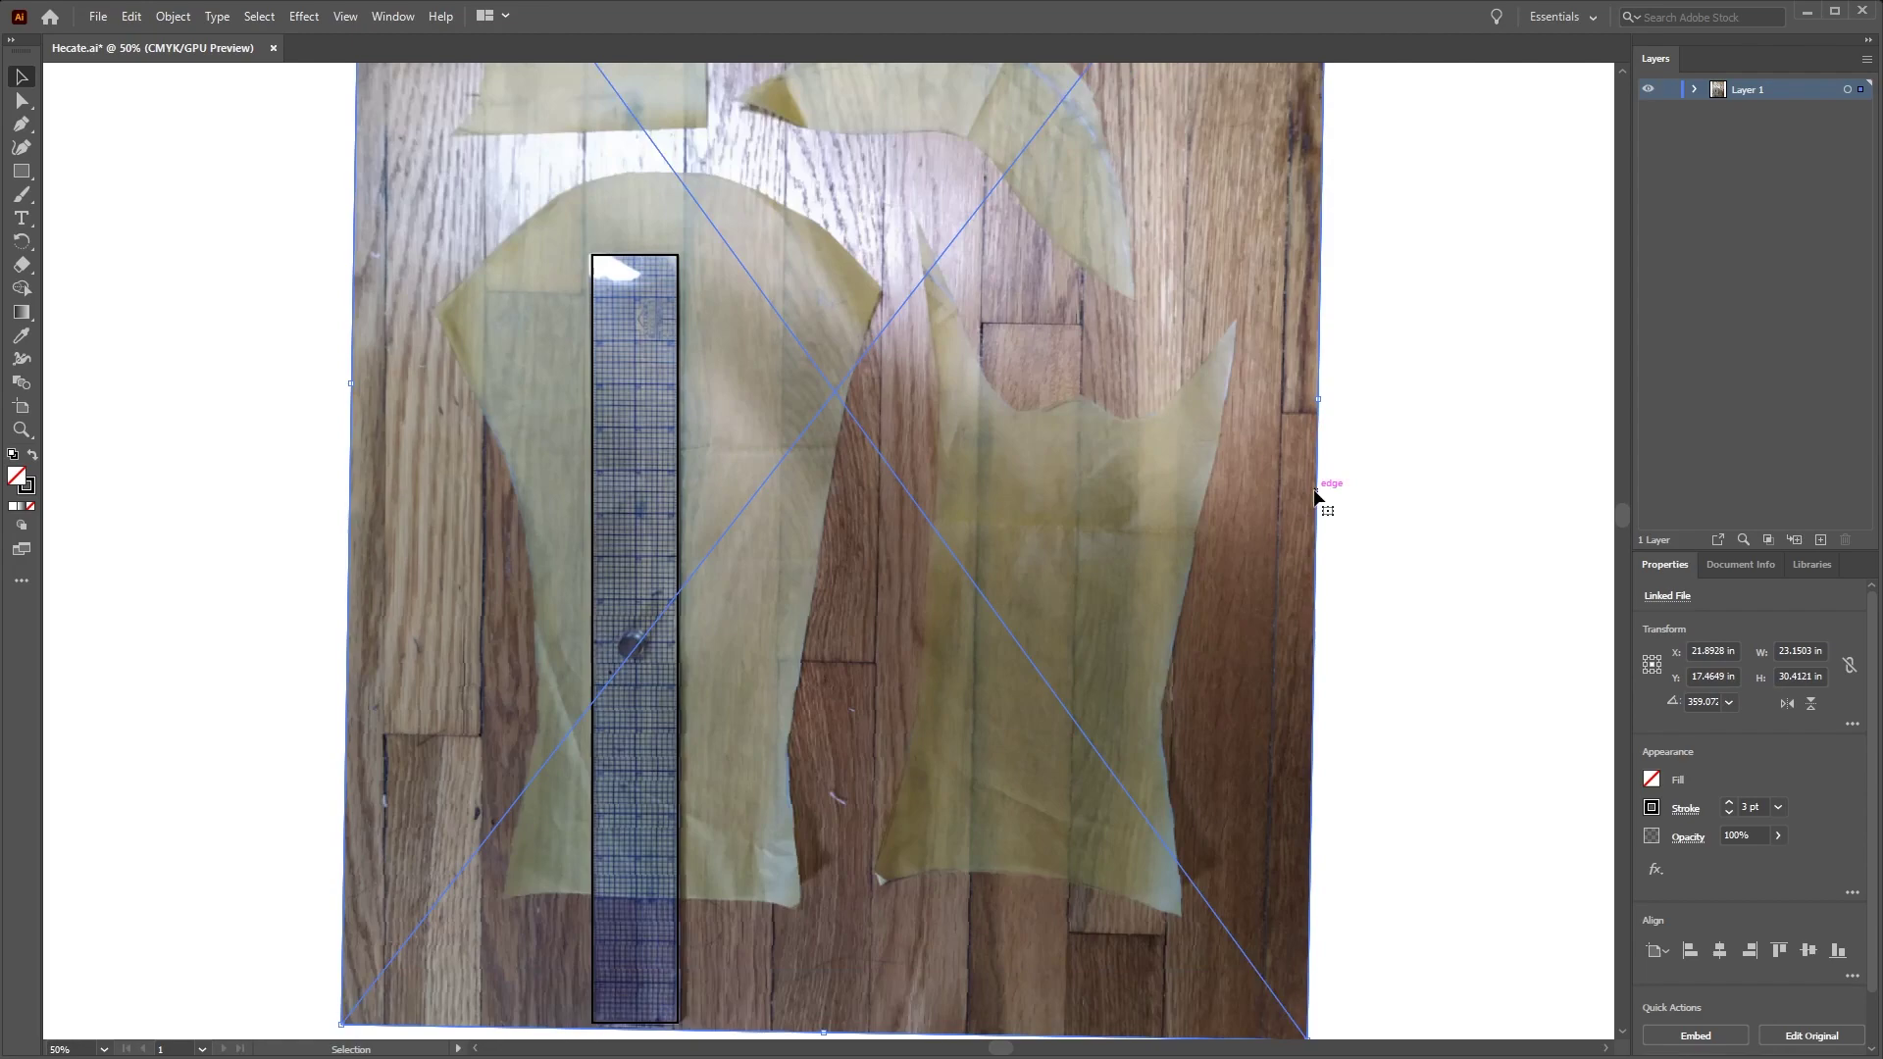
left_click(1385, 527)
key("ctrl+equal")
key("ctrl+equal")
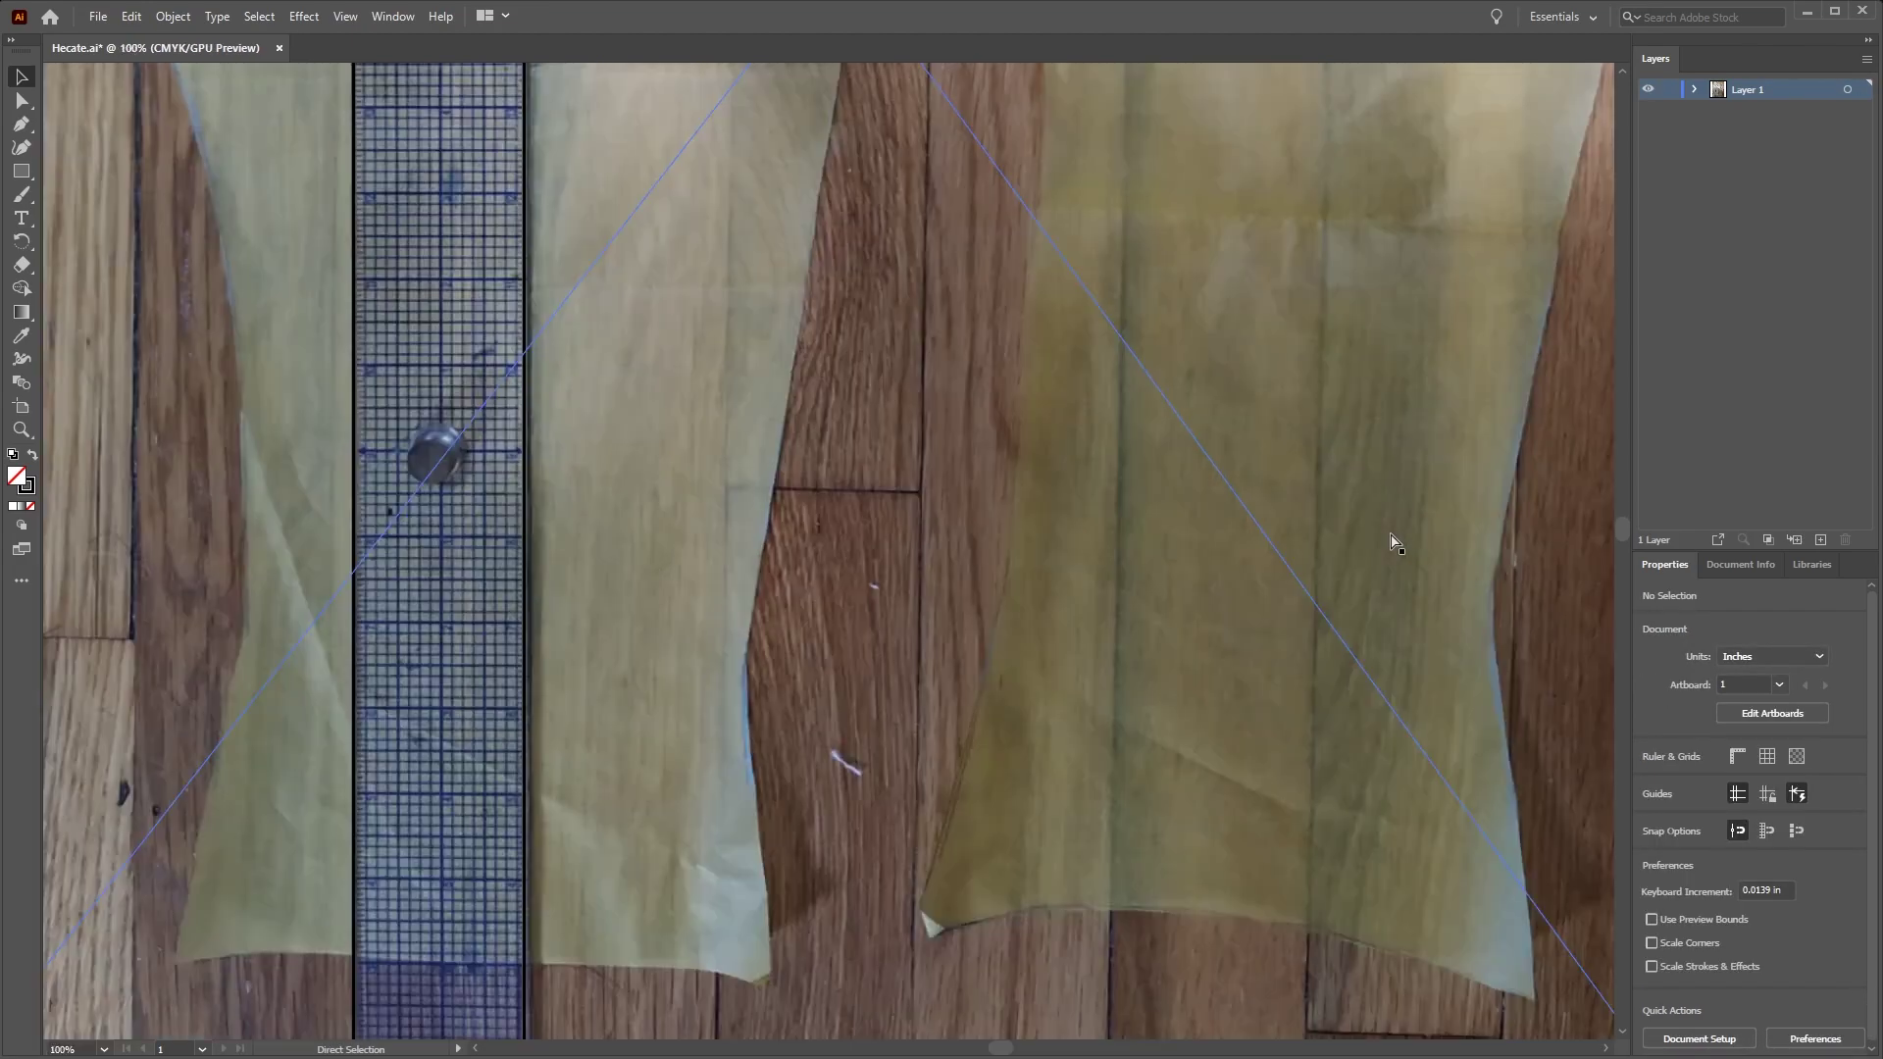
left_click_drag(783, 746, 975, 547)
scroll(975, 546, "up", 15)
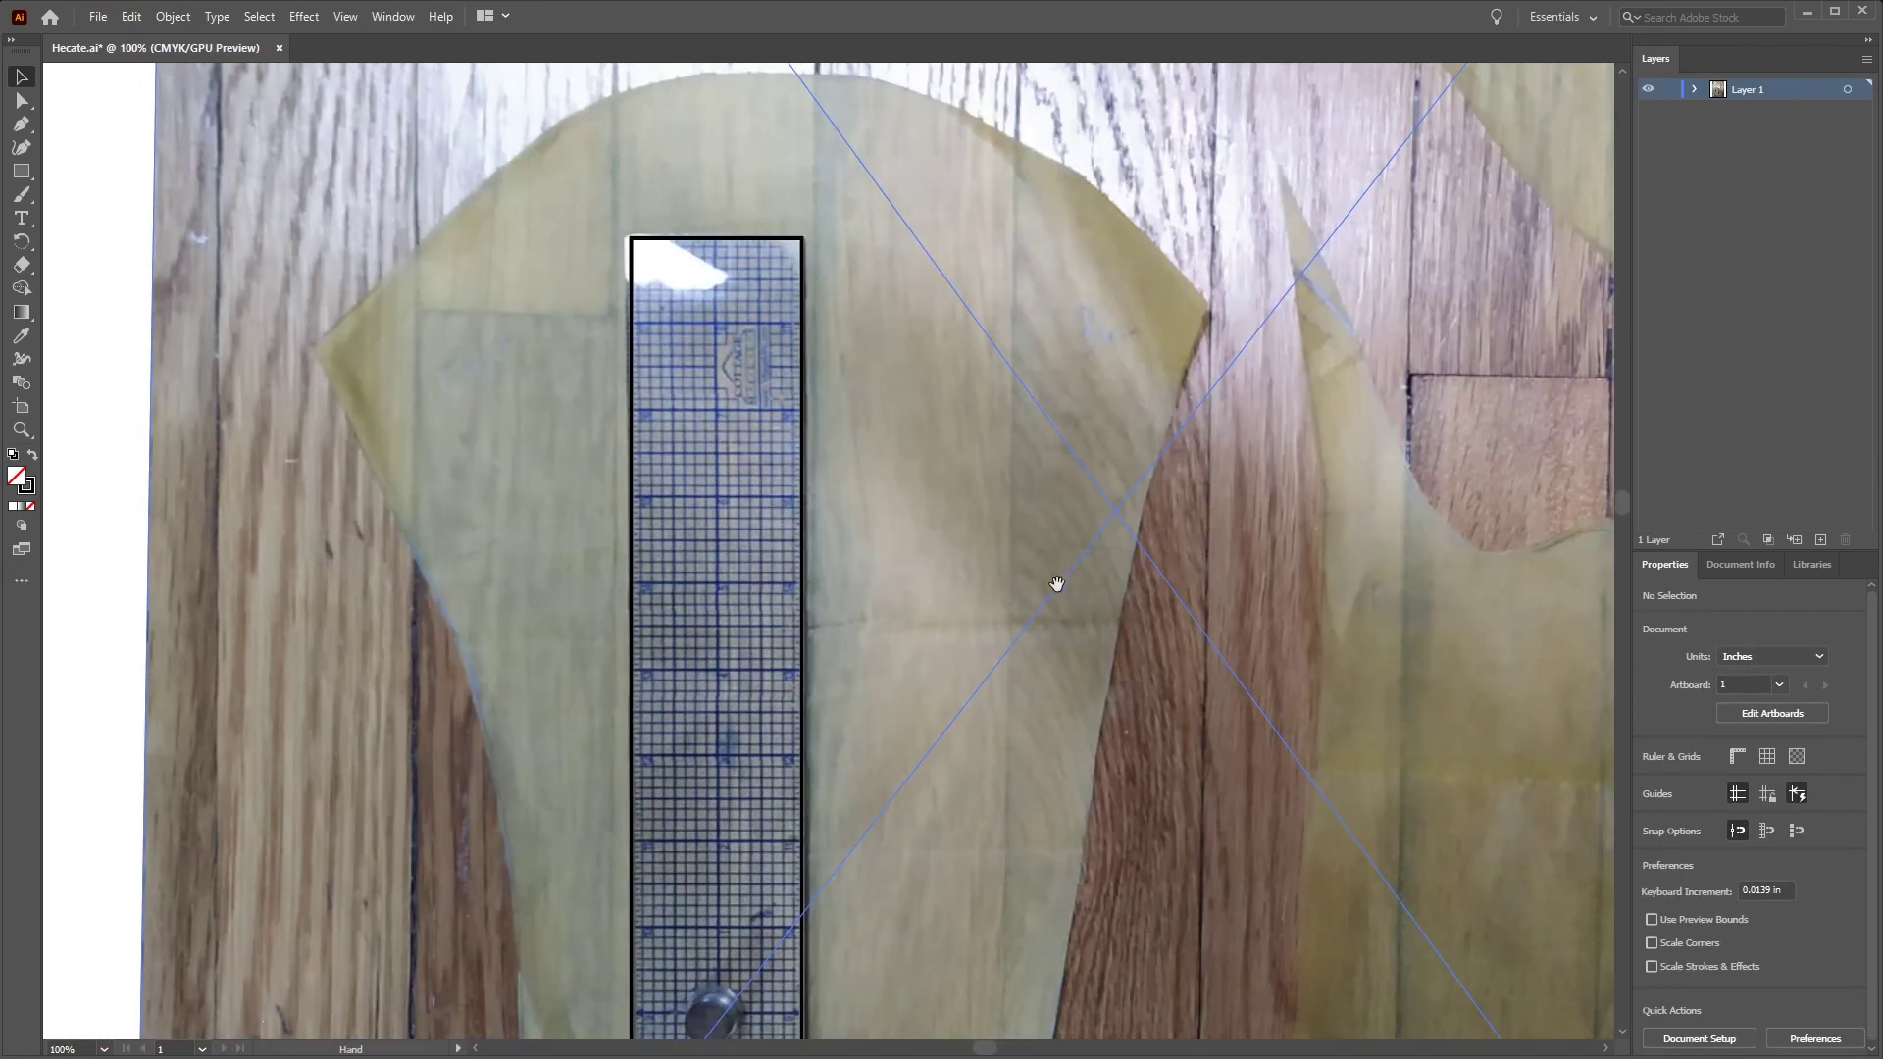
key("ctrl+minus")
key("ctrl+minus")
key("ctrl+minus")
key("ctrl+minus")
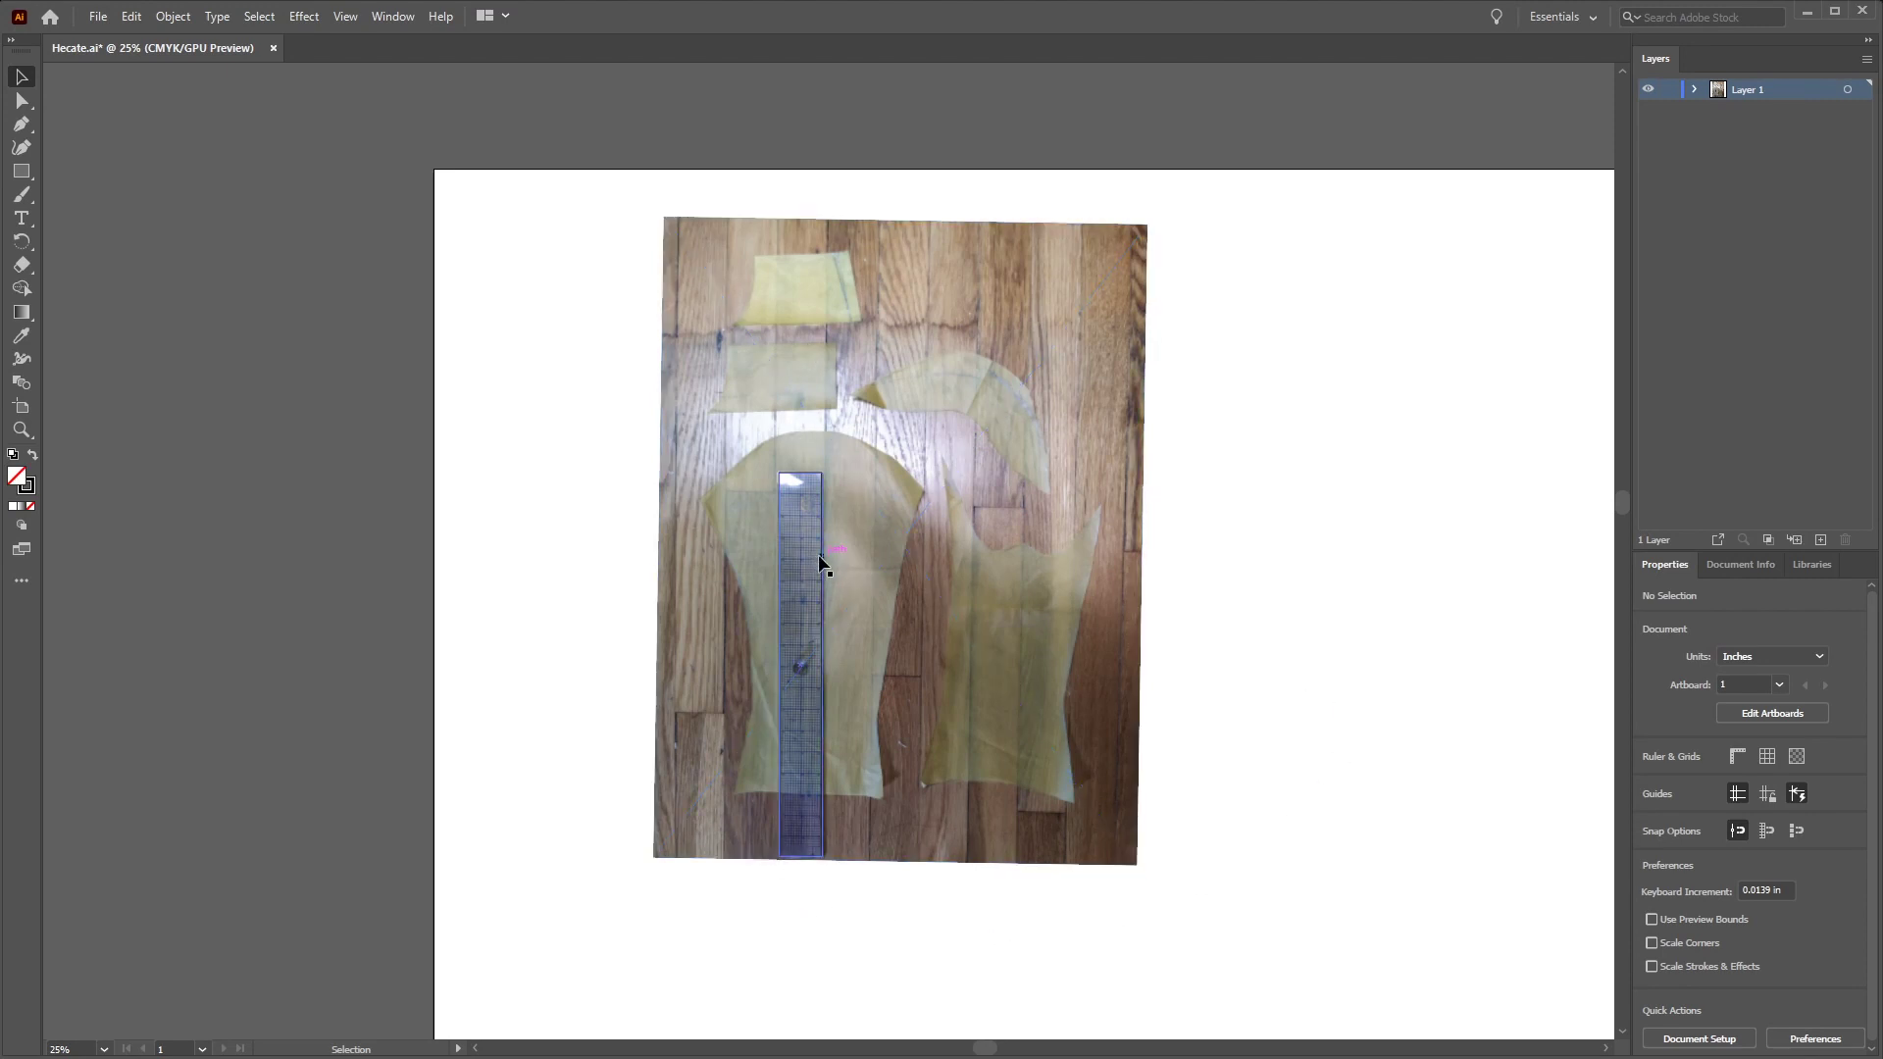
Trace the left piece with four corner anchors and close the path
left_click_drag(821, 564, 504, 278)
left_click_drag(1135, 477, 1448, 504)
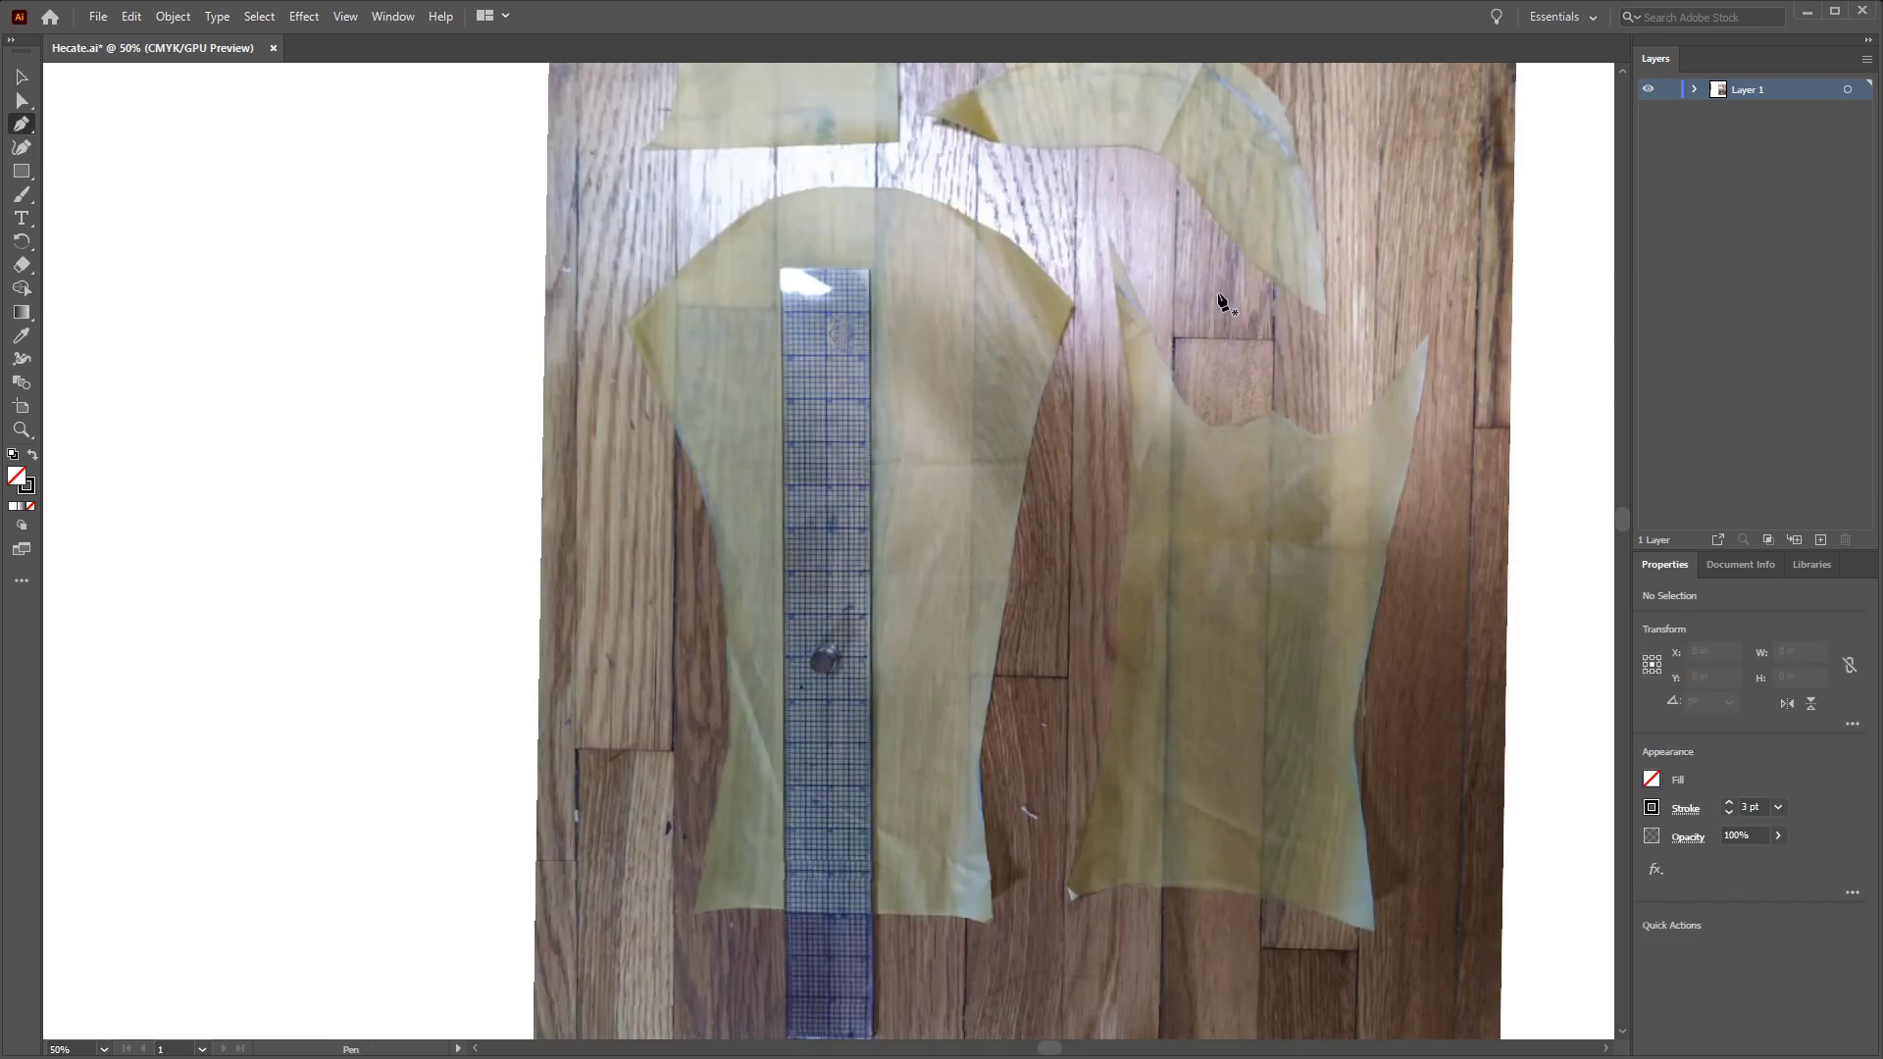
key("ctrl+=")
left_click_drag(995, 377, 1031, 515)
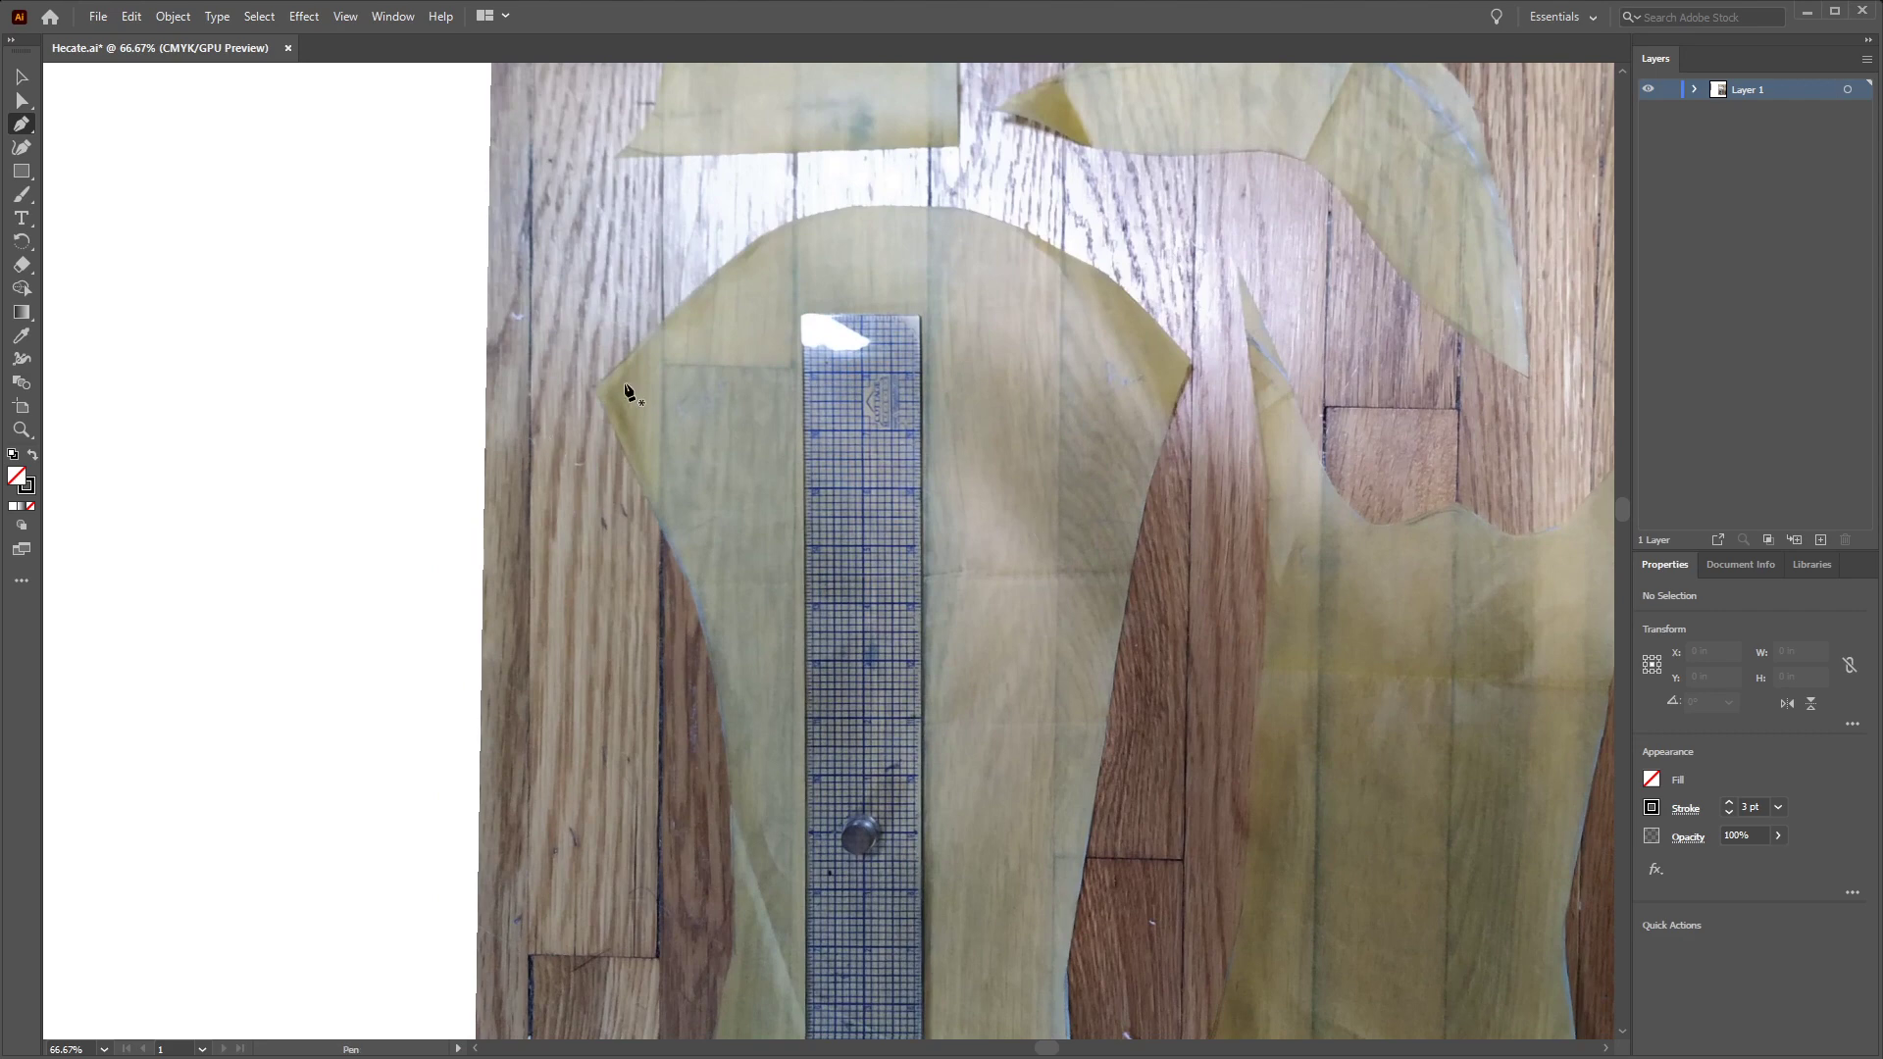
left_click(594, 390)
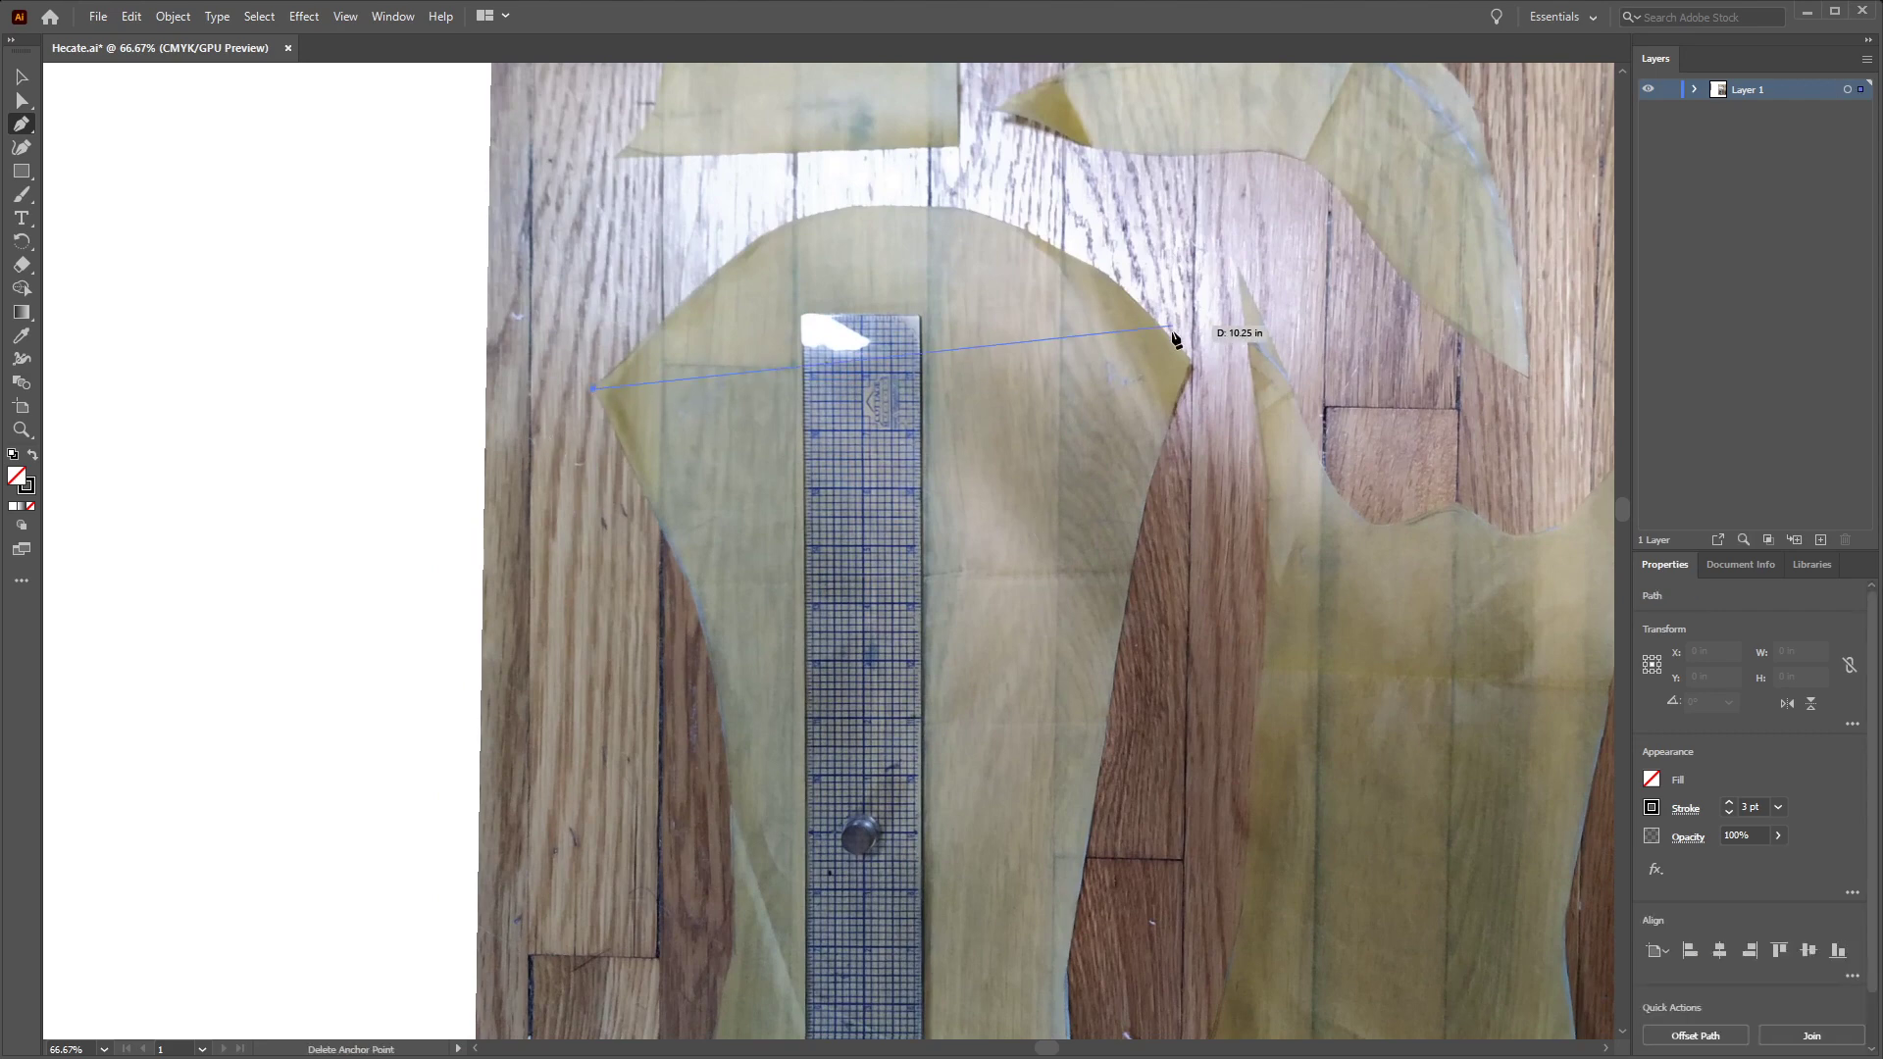
left_click(1192, 368)
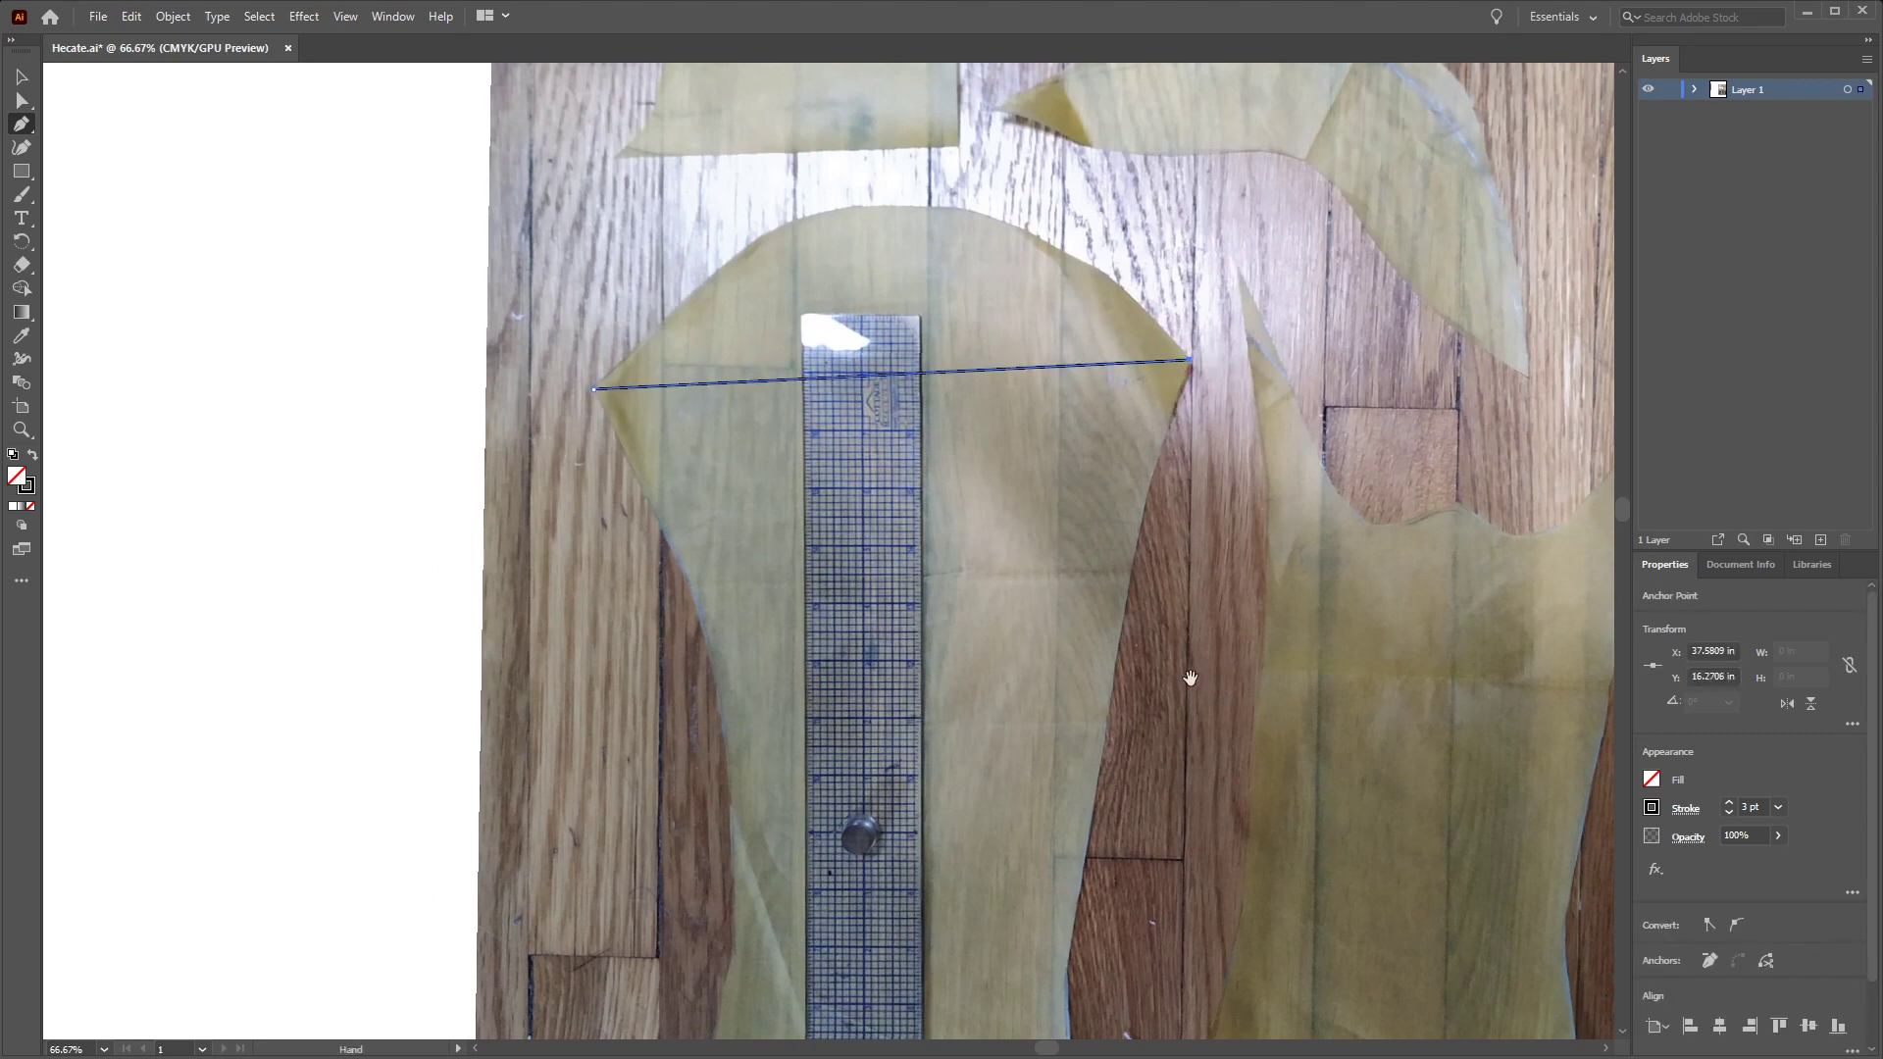
scroll(1190, 676, "down", 5)
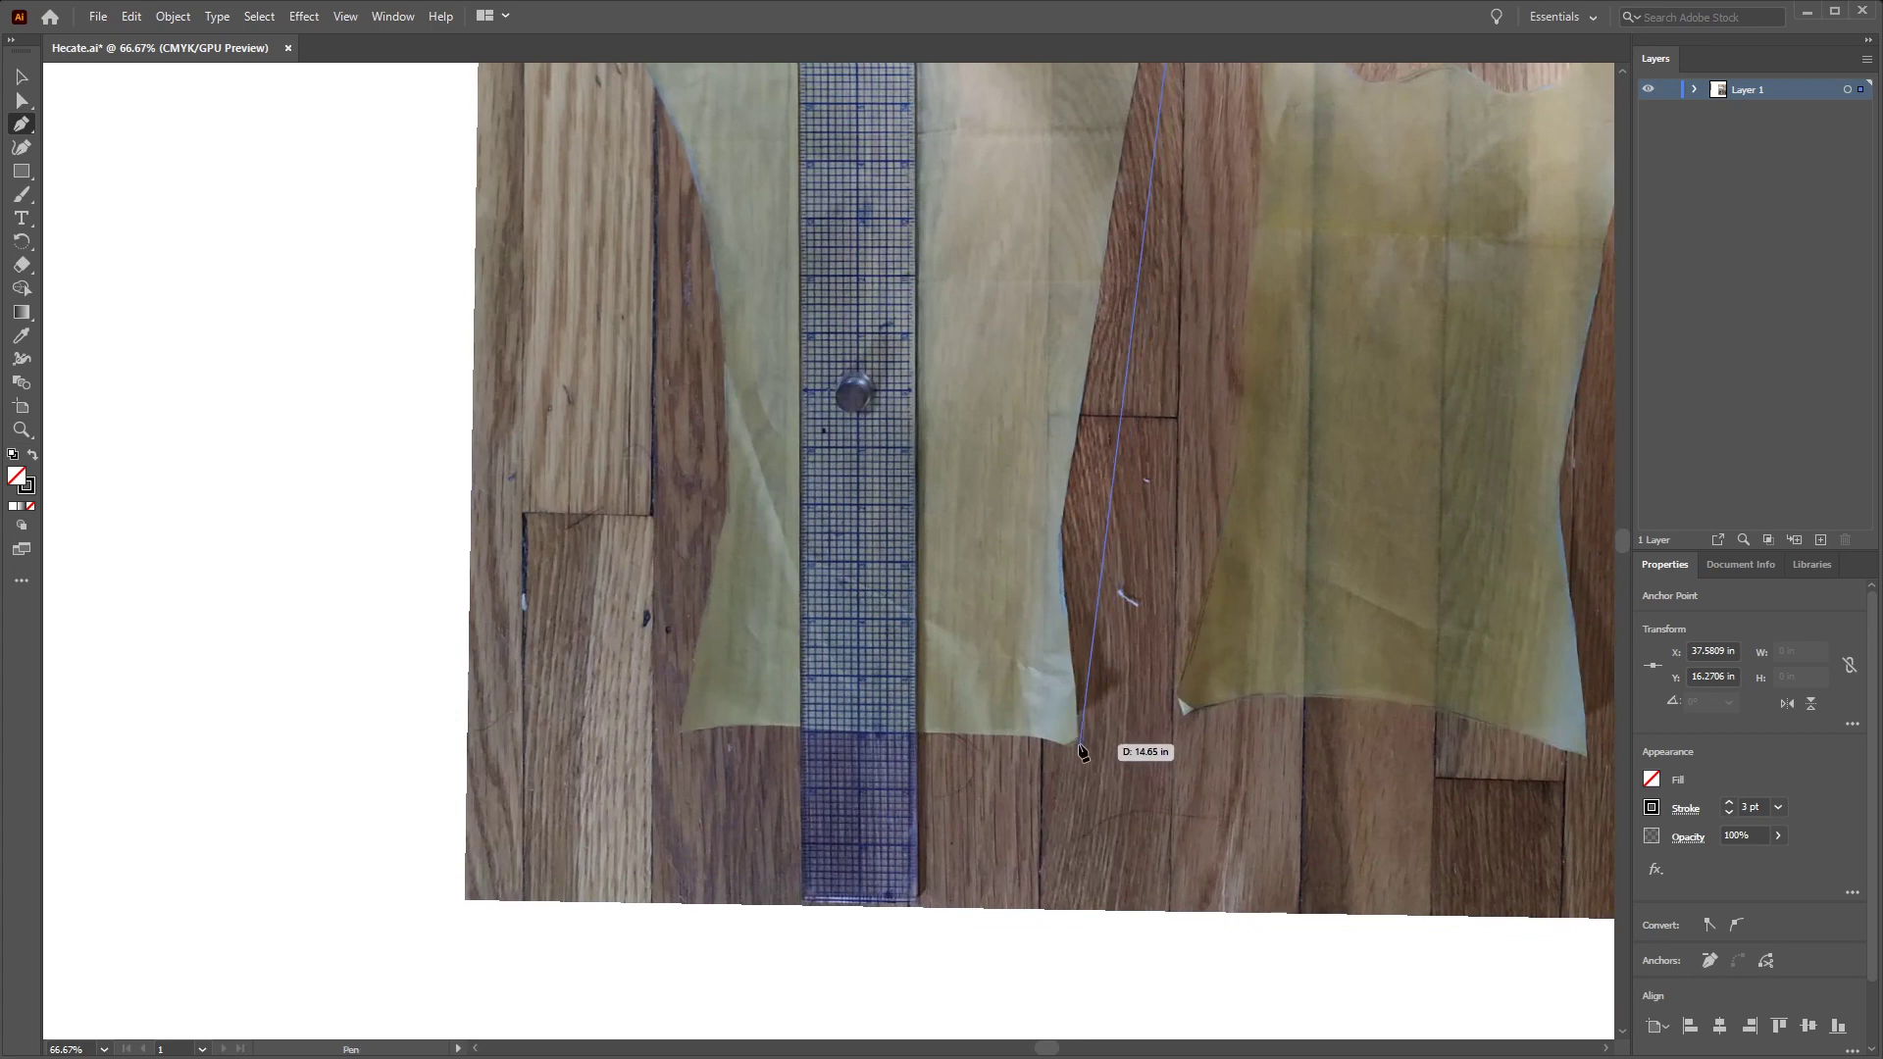
left_click(1078, 744)
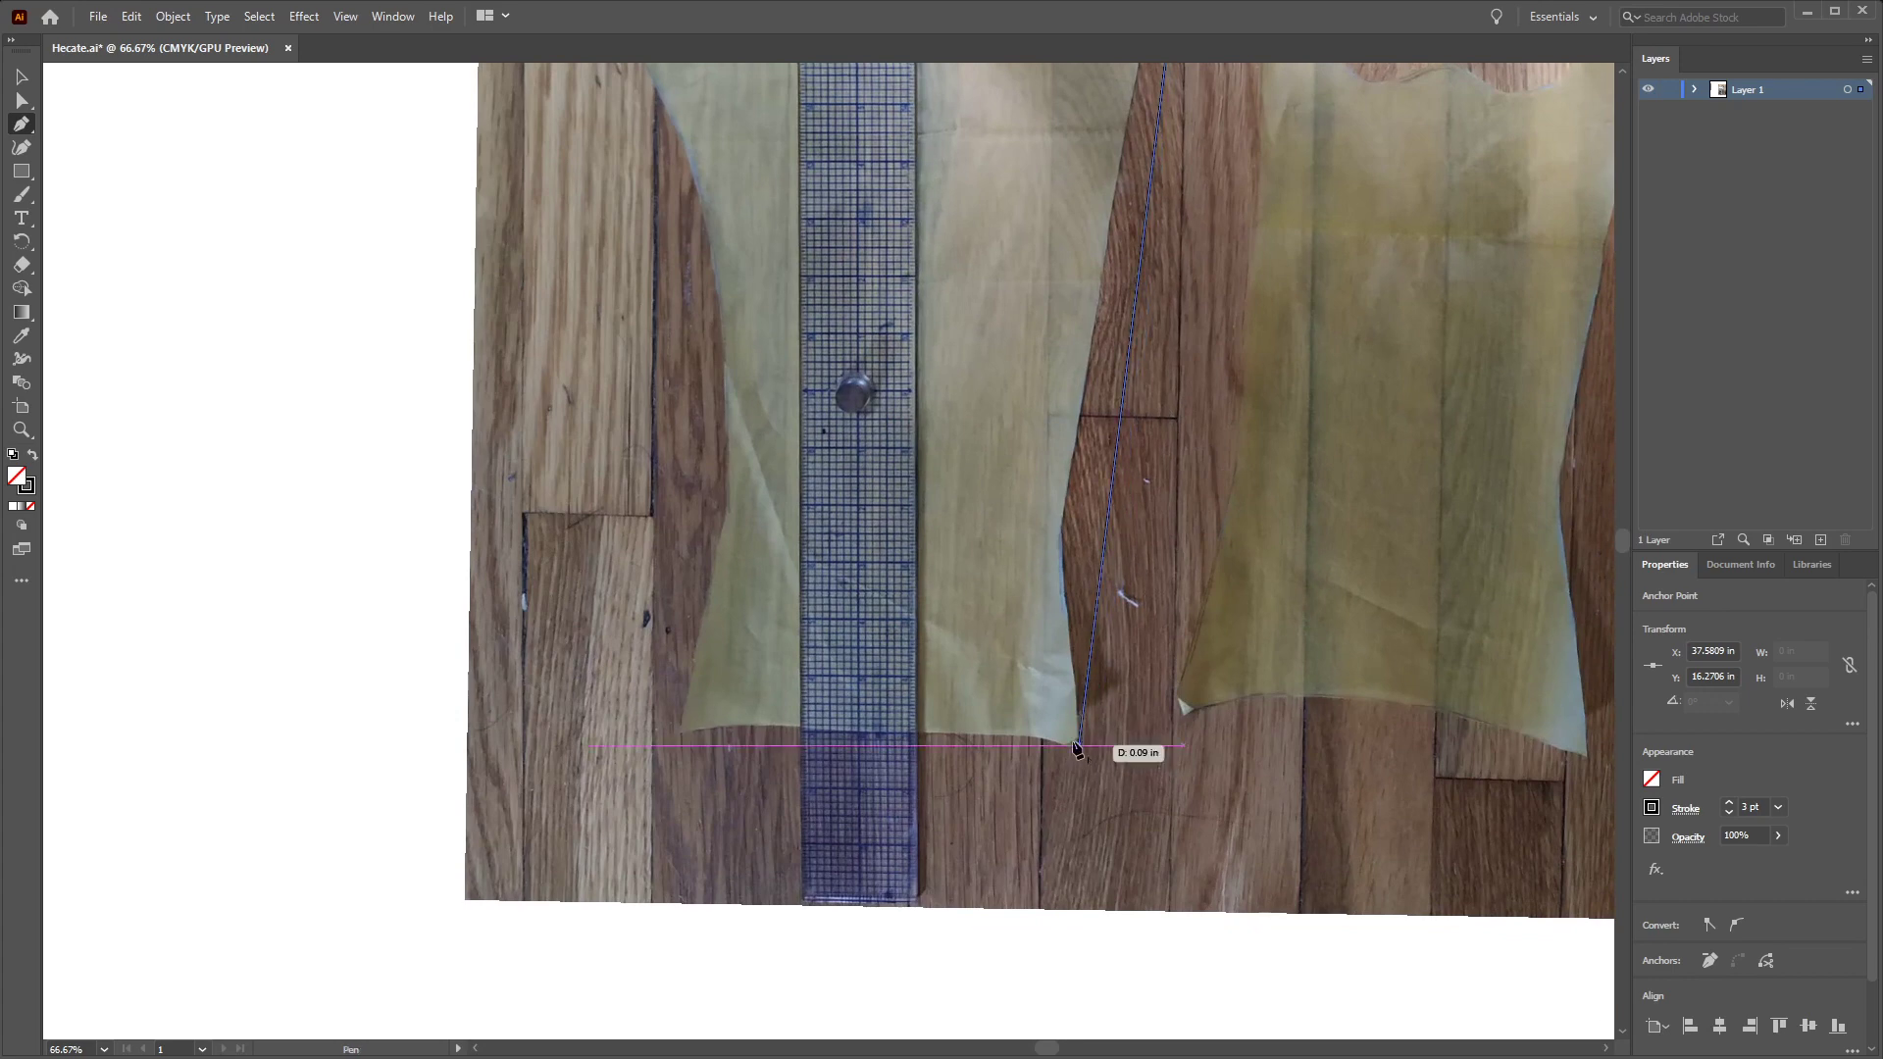
left_click(688, 743)
scroll(726, 303, "up", 5)
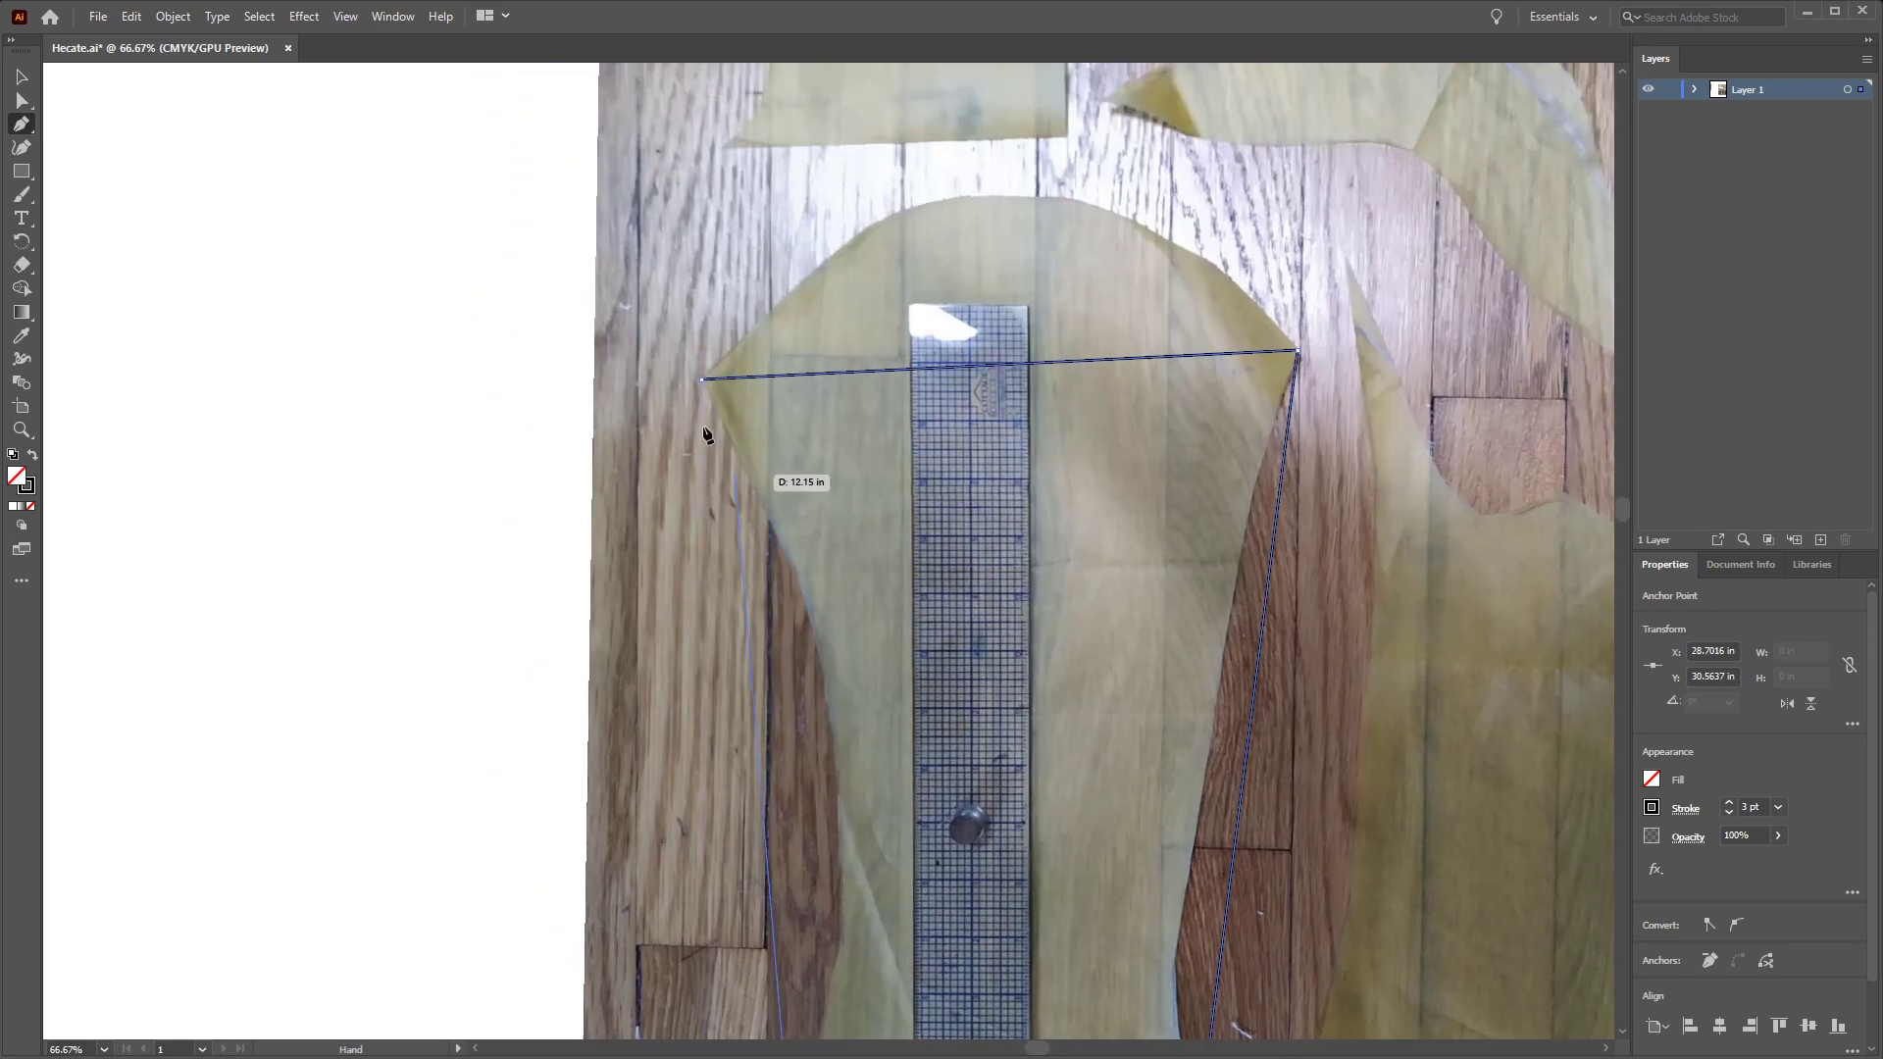
left_click(702, 379)
Curve the outline's top edge up to the cap along the paper
key("shift+c")
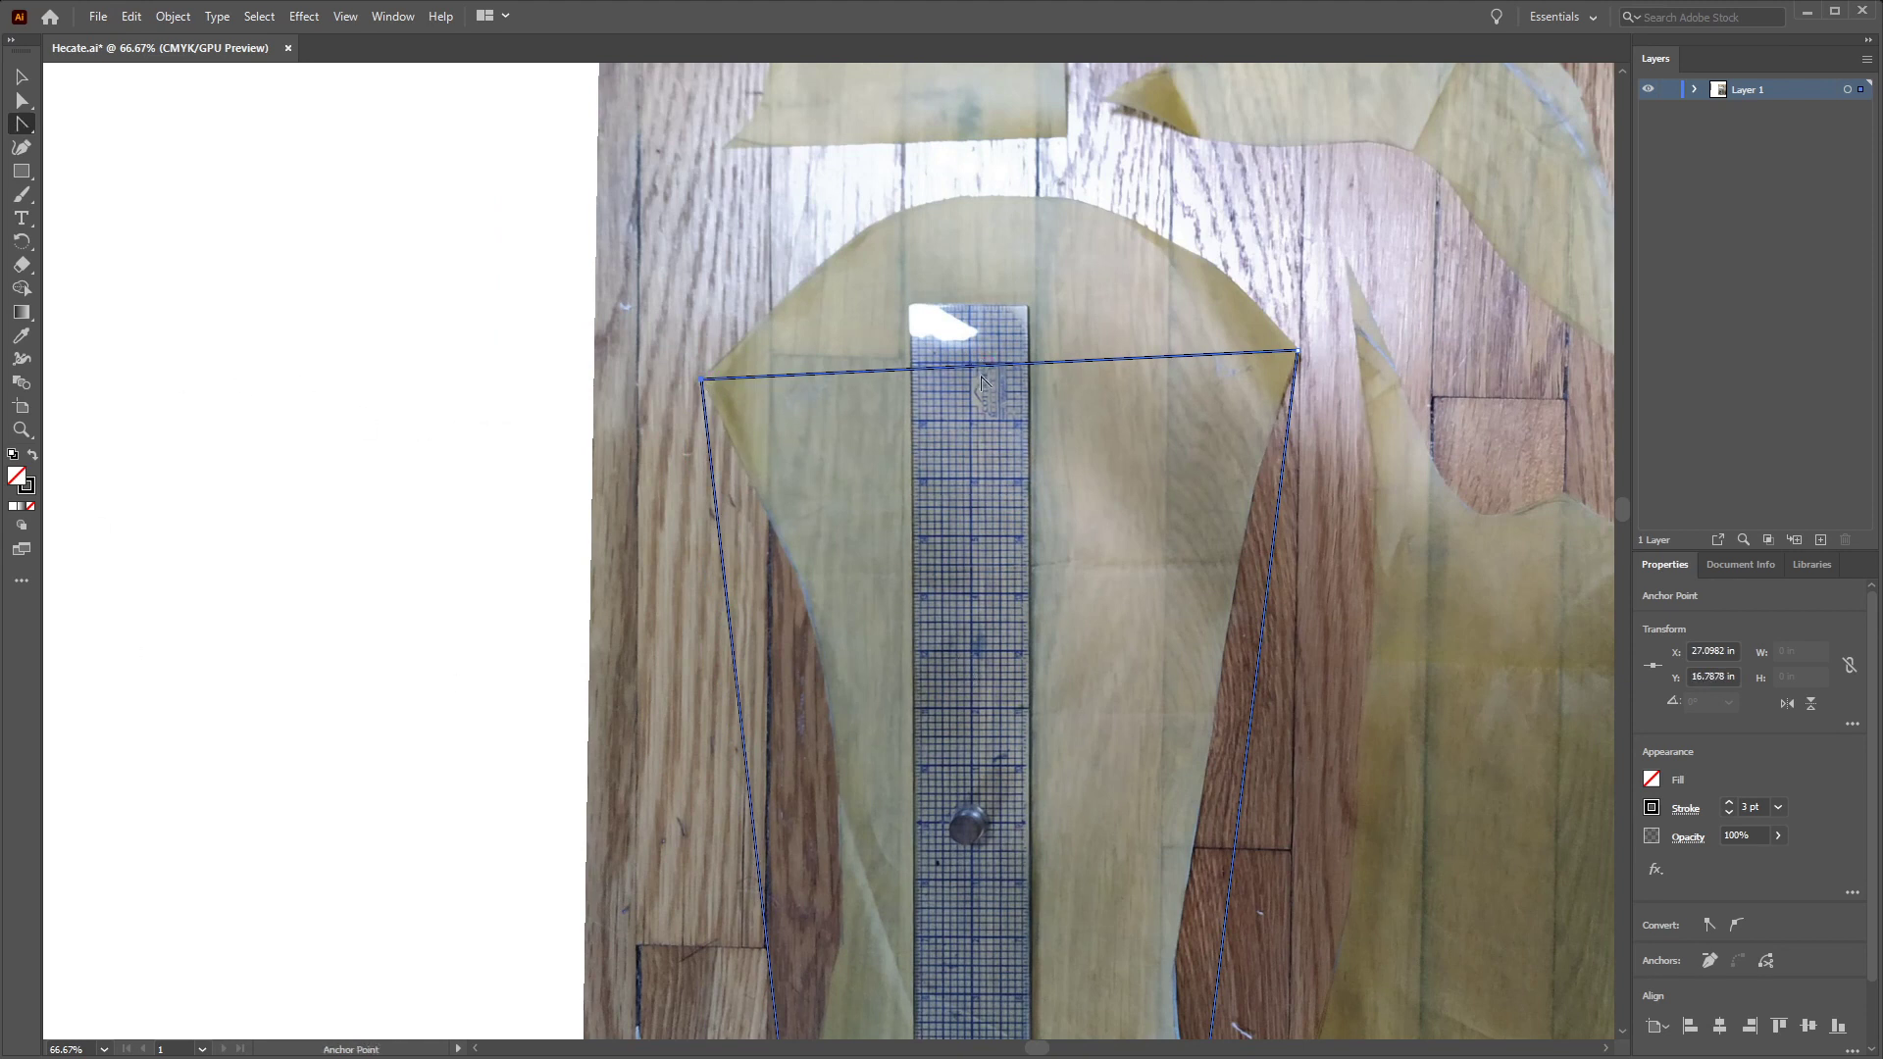
left_click_drag(999, 363, 999, 196)
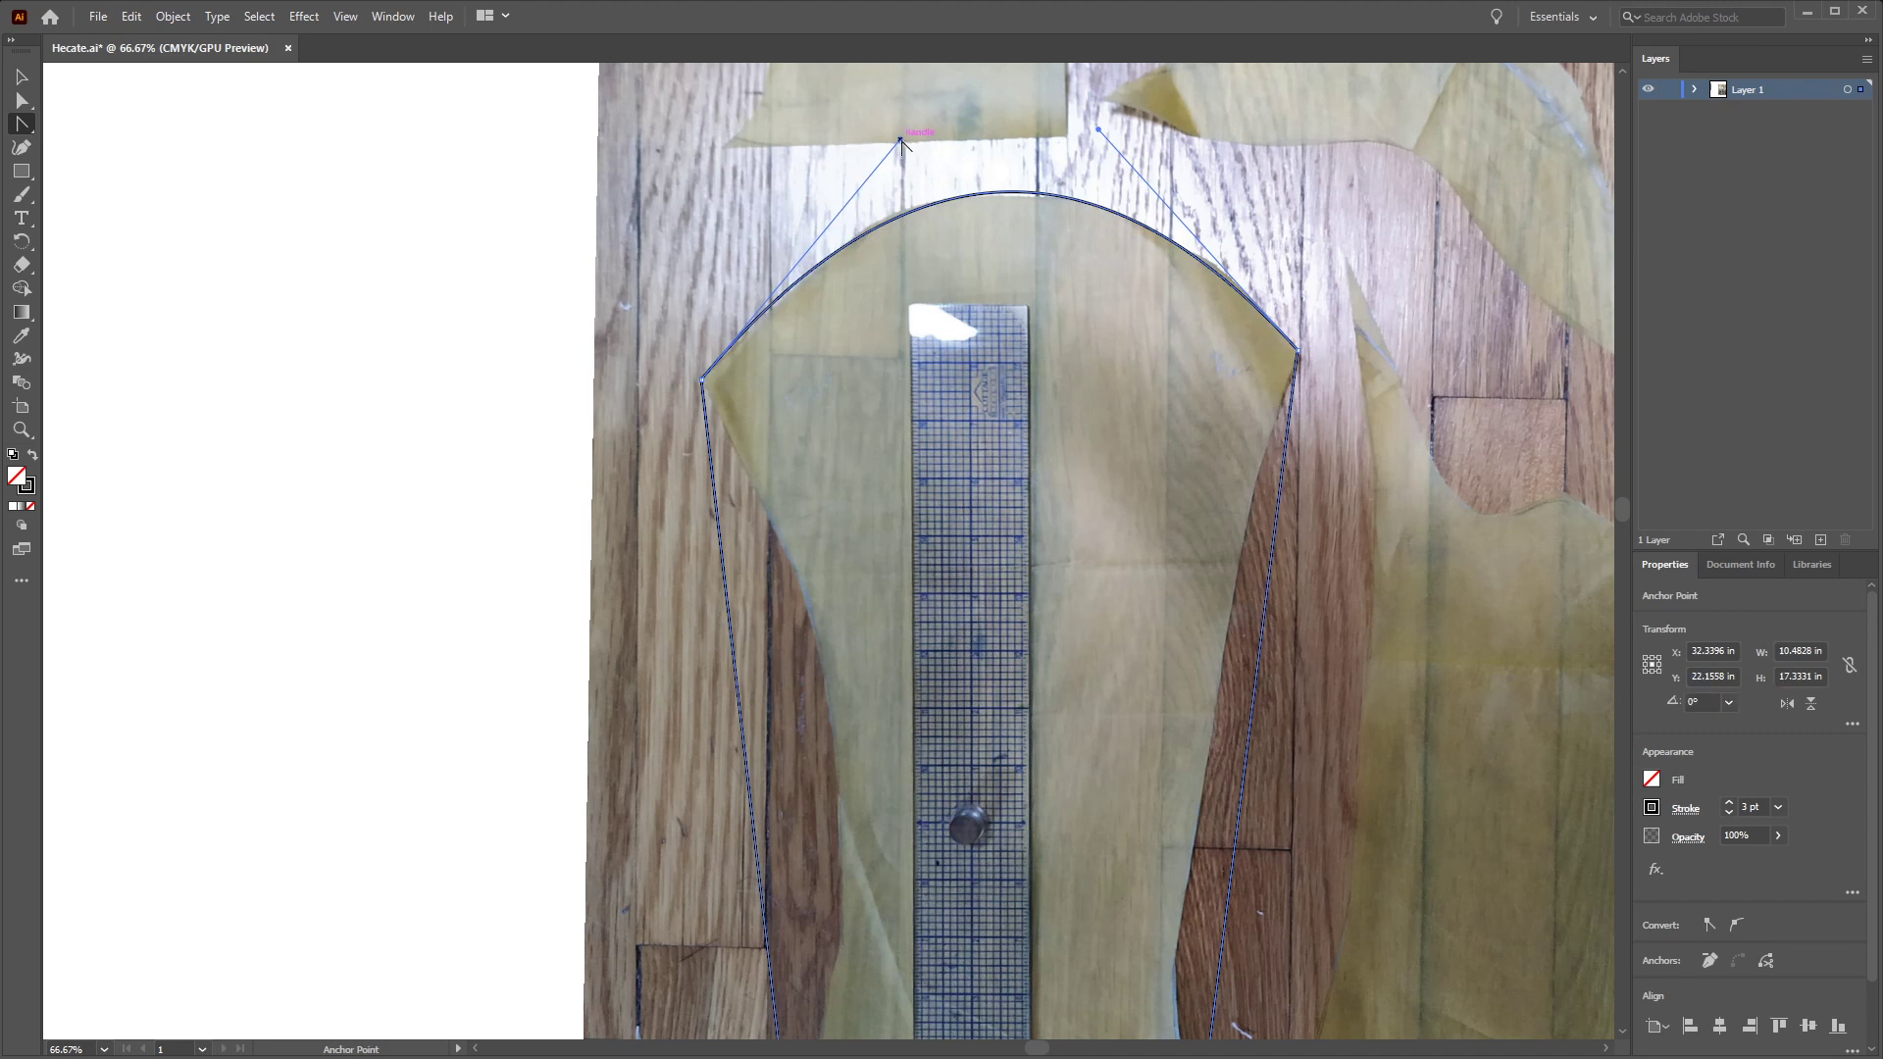
left_click_drag(901, 142, 909, 142)
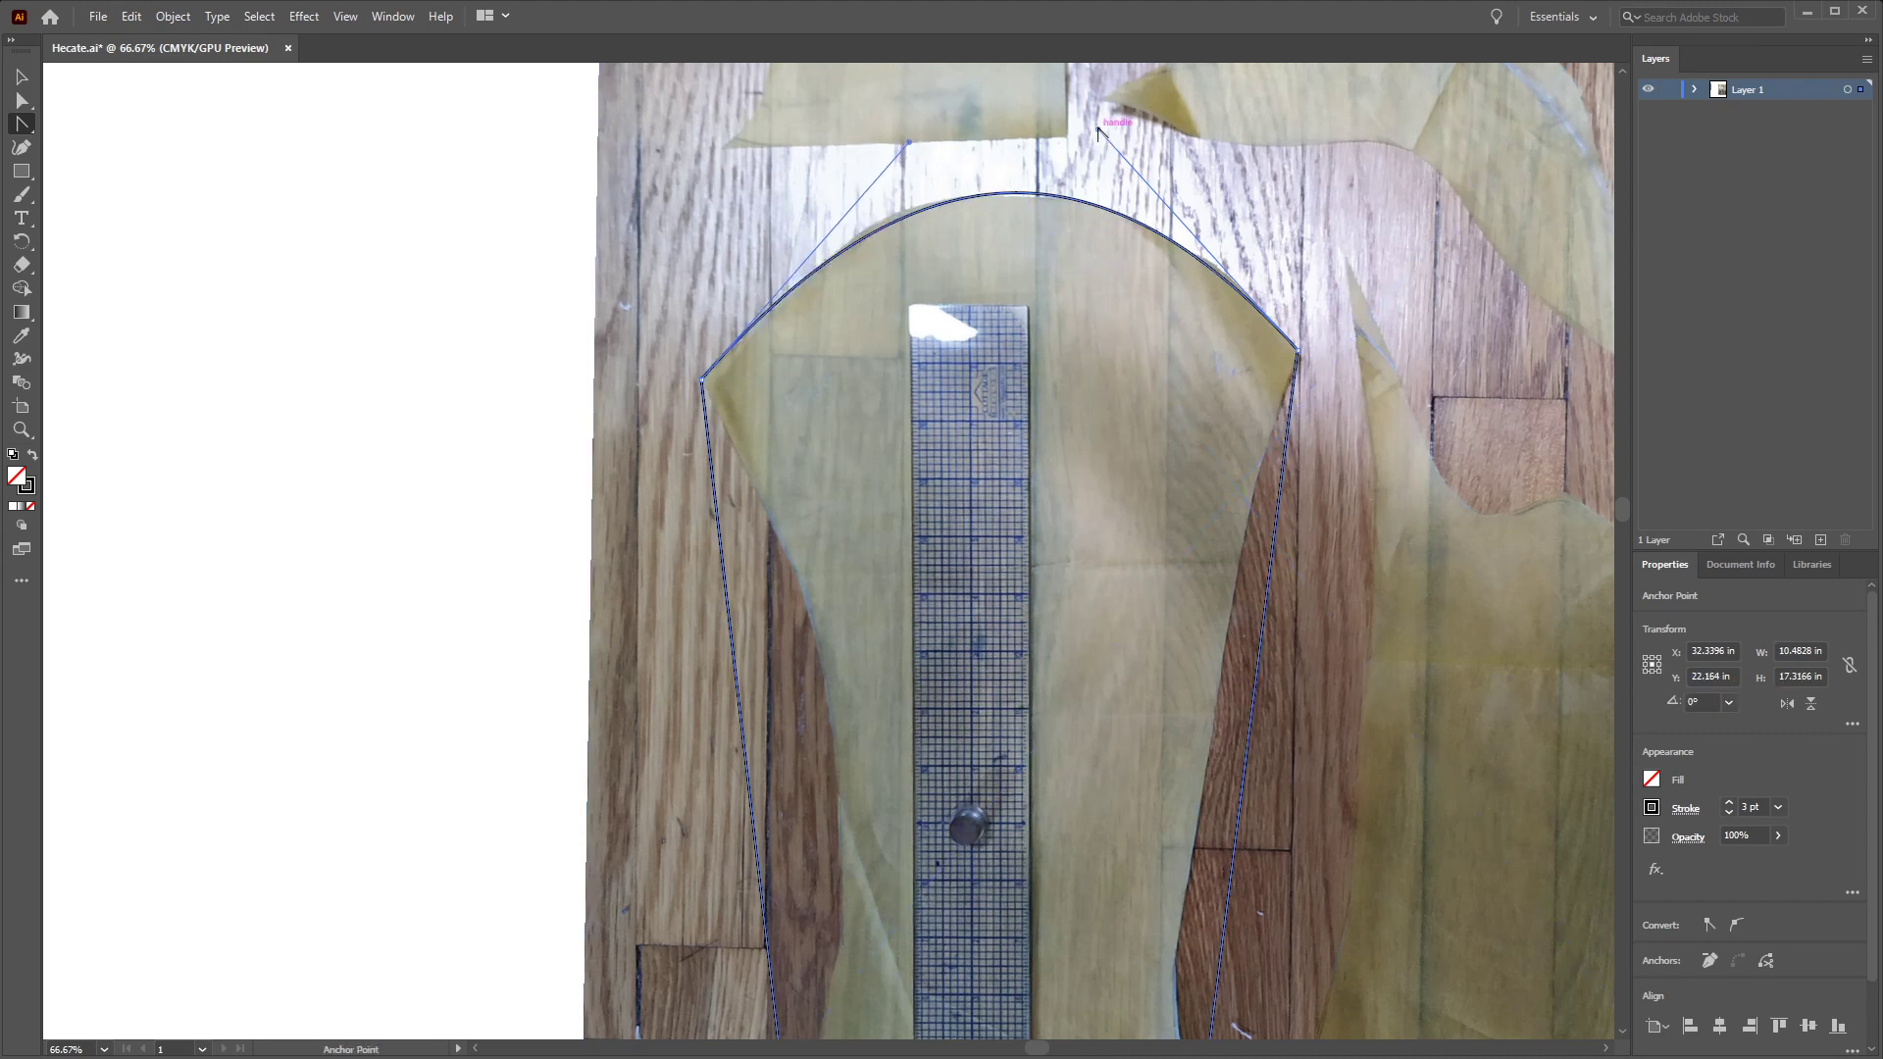
left_click_drag(1097, 128, 1115, 140)
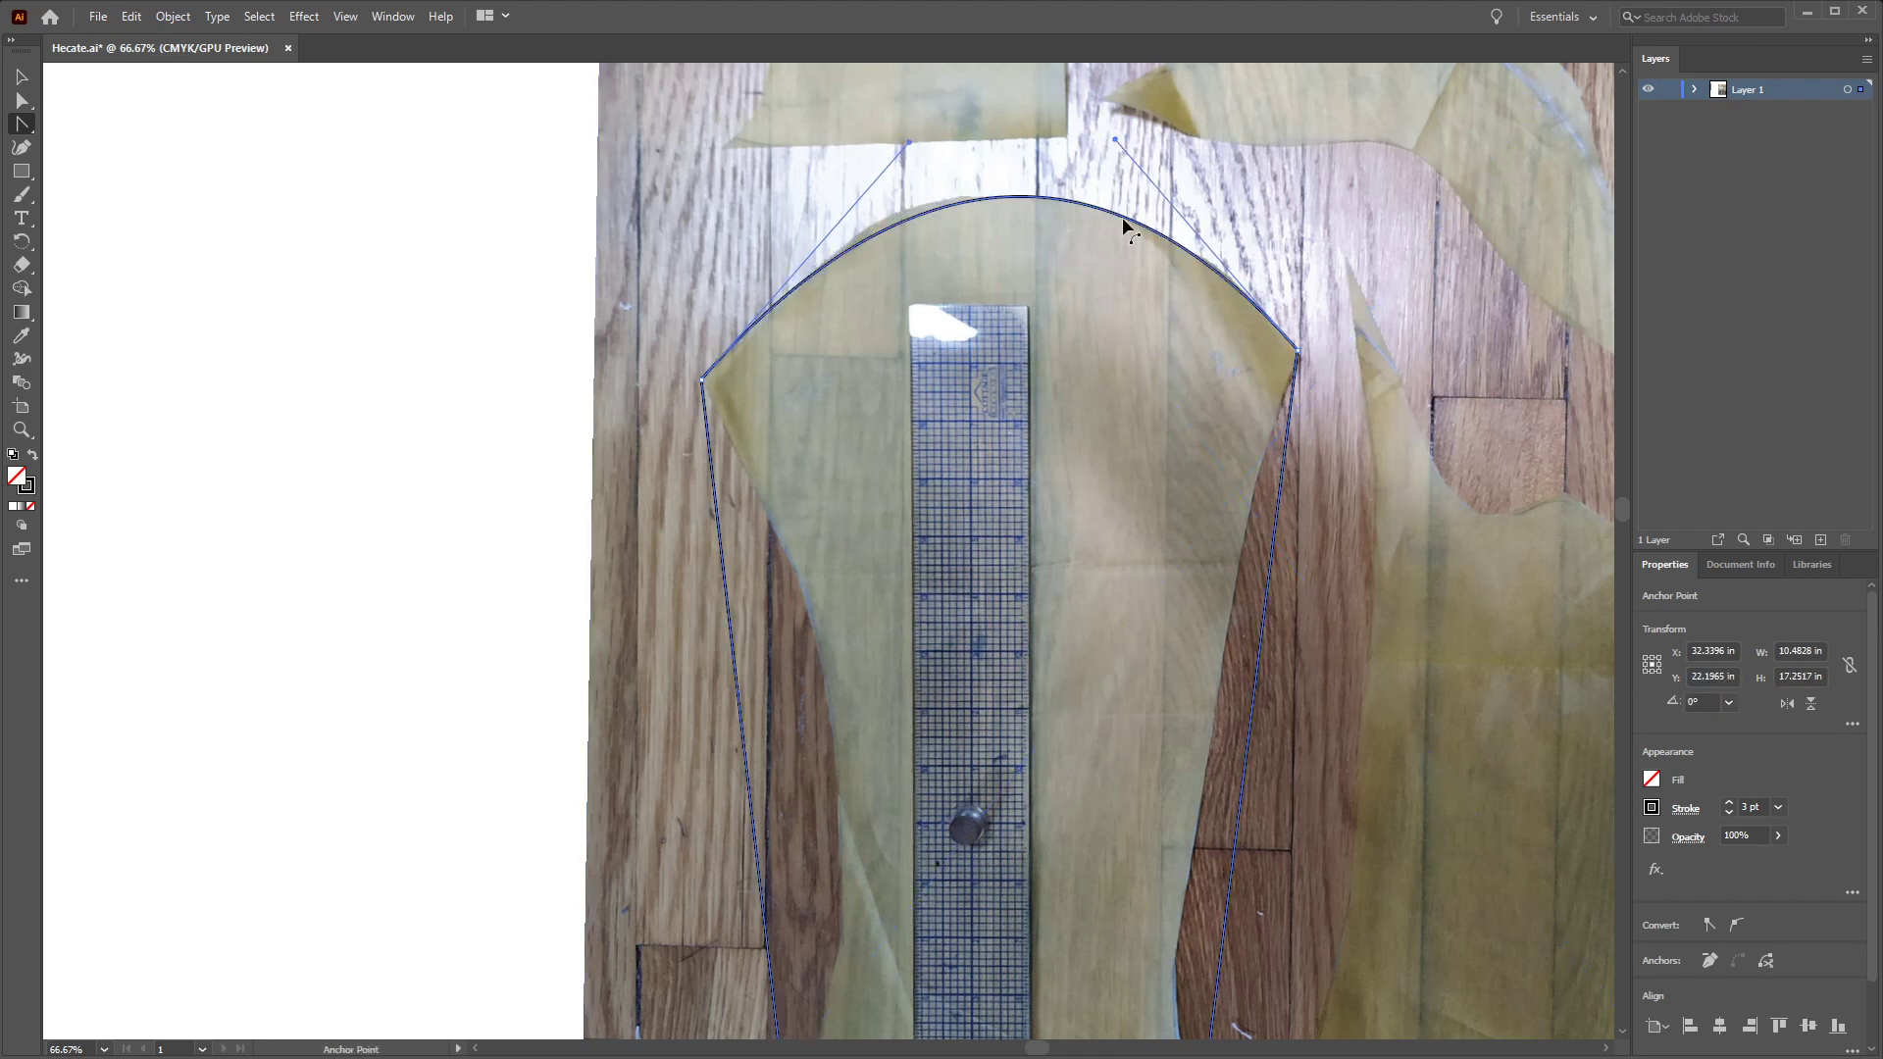
left_click_drag(910, 144, 892, 142)
left_click_drag(1115, 141, 1111, 143)
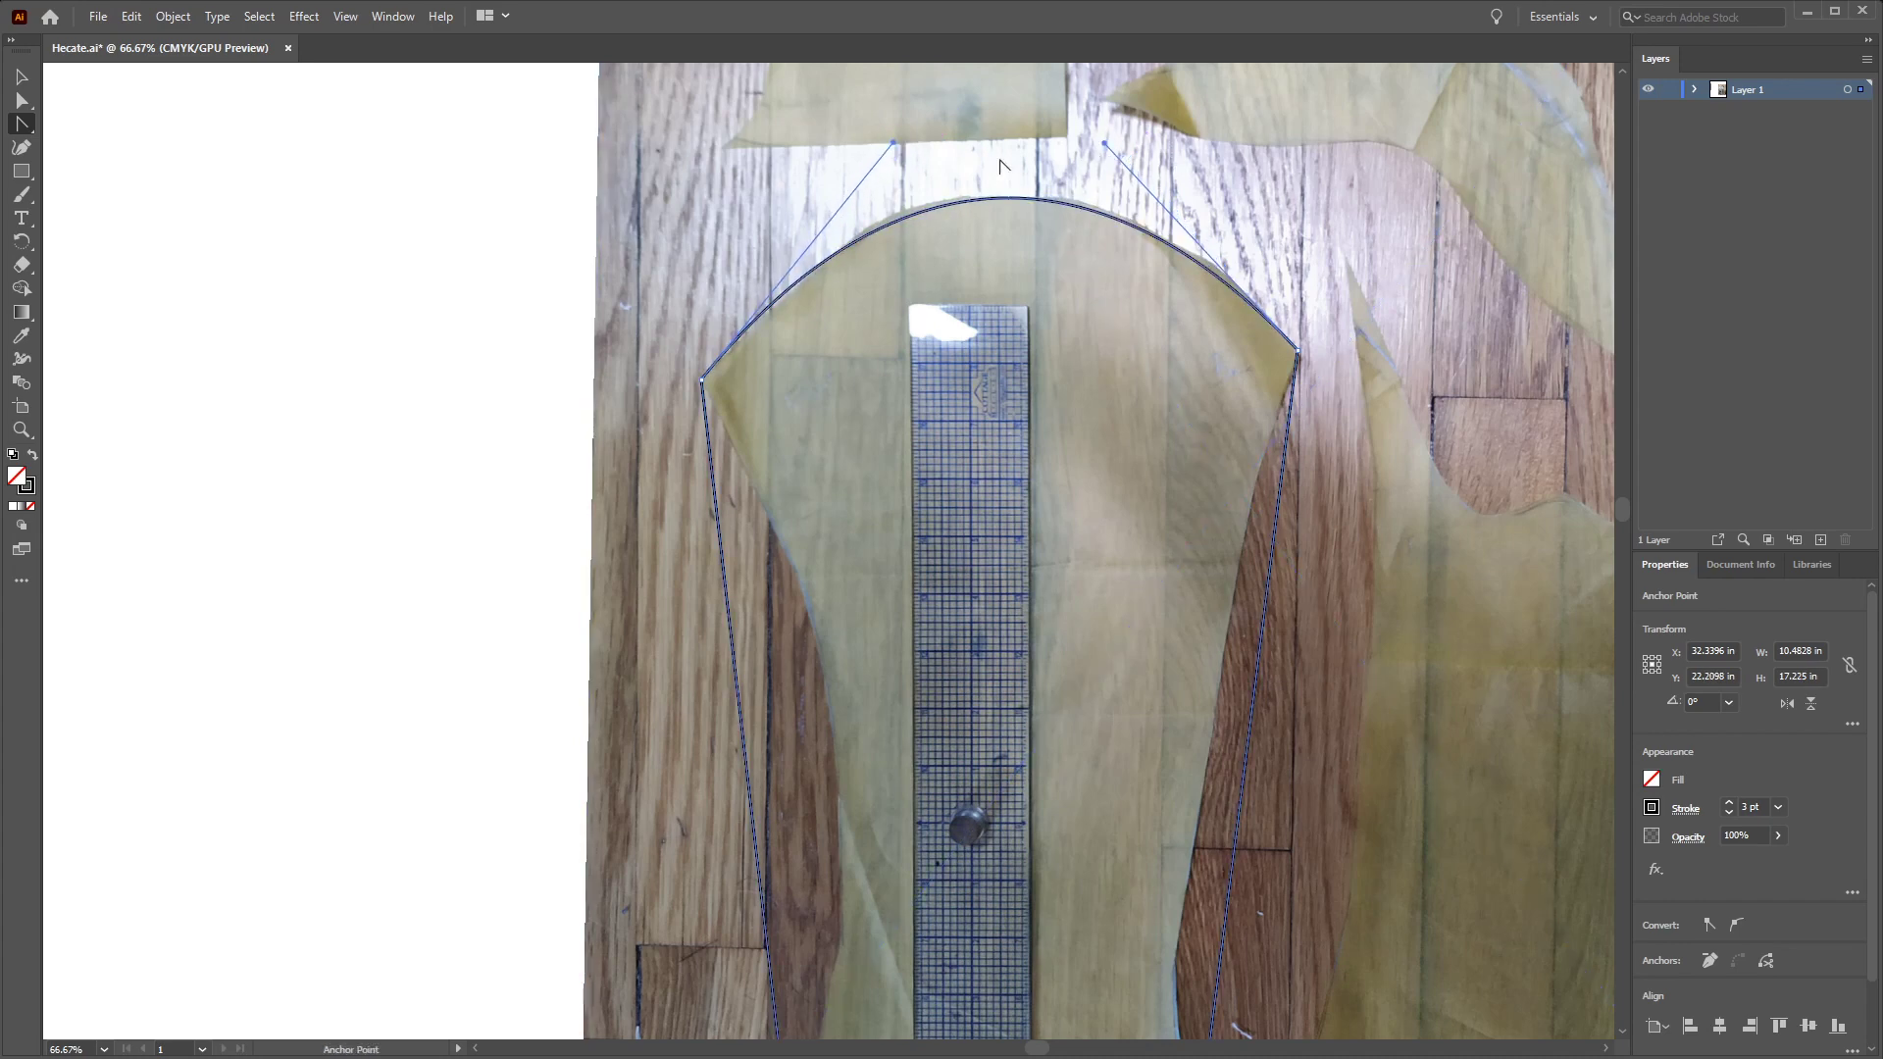
Bend the left and right edges into curves following the paper's sides
scroll(1095, 549, "down", 5)
left_click_drag(756, 546, 837, 508)
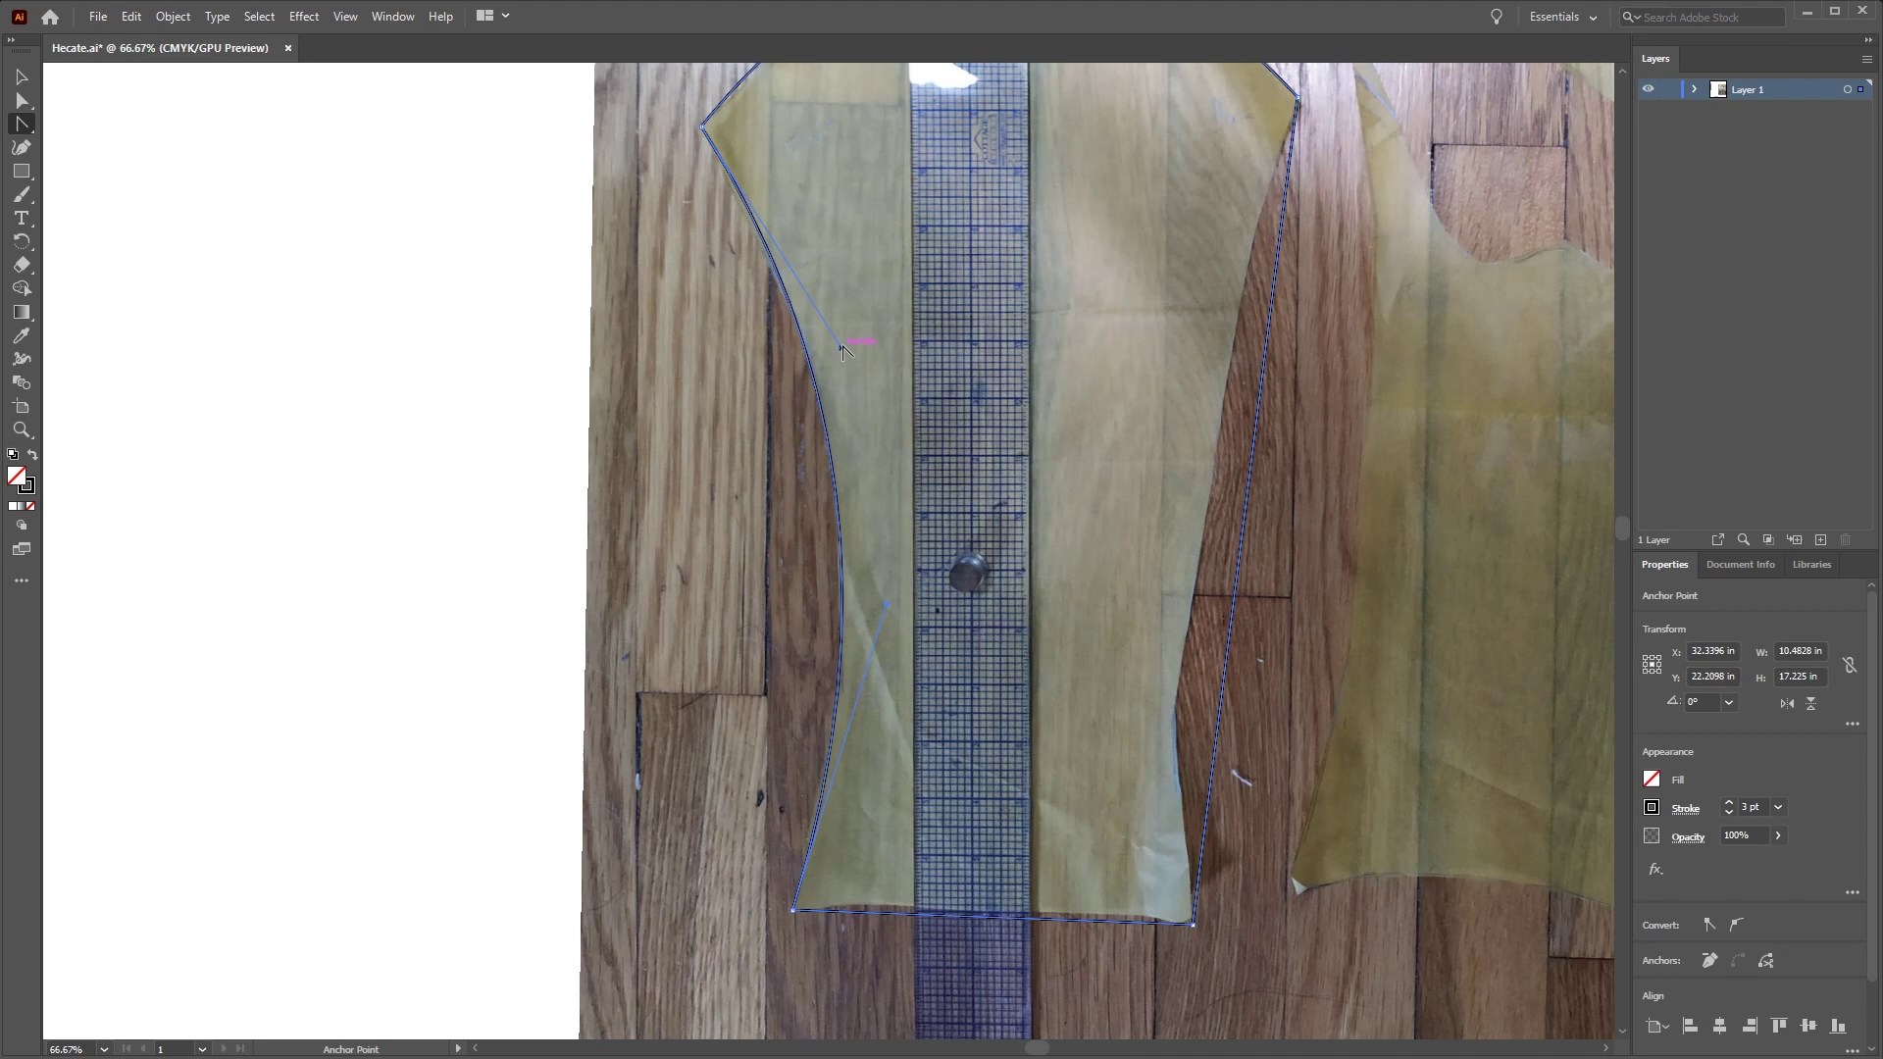
left_click_drag(844, 348, 840, 374)
left_click_drag(889, 606, 887, 590)
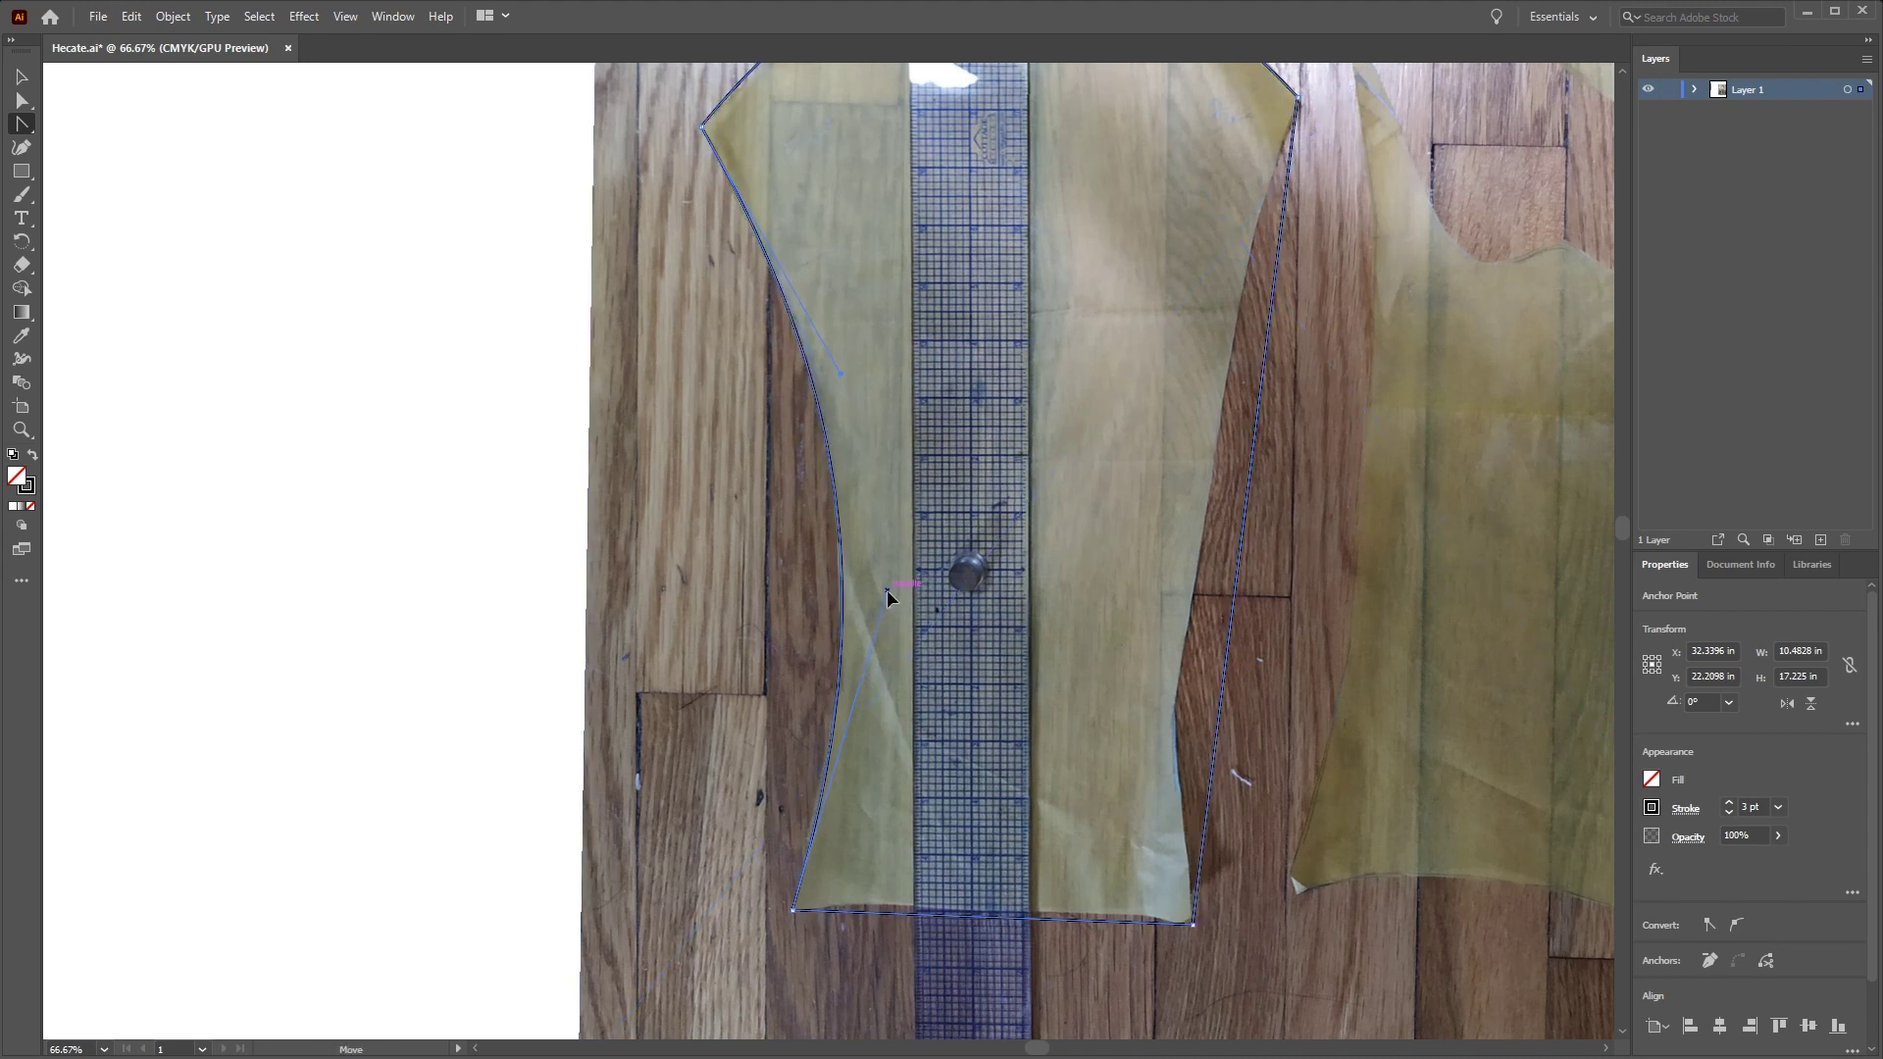
left_click_drag(1242, 529, 1191, 577)
left_click_drag(1158, 717, 1147, 724)
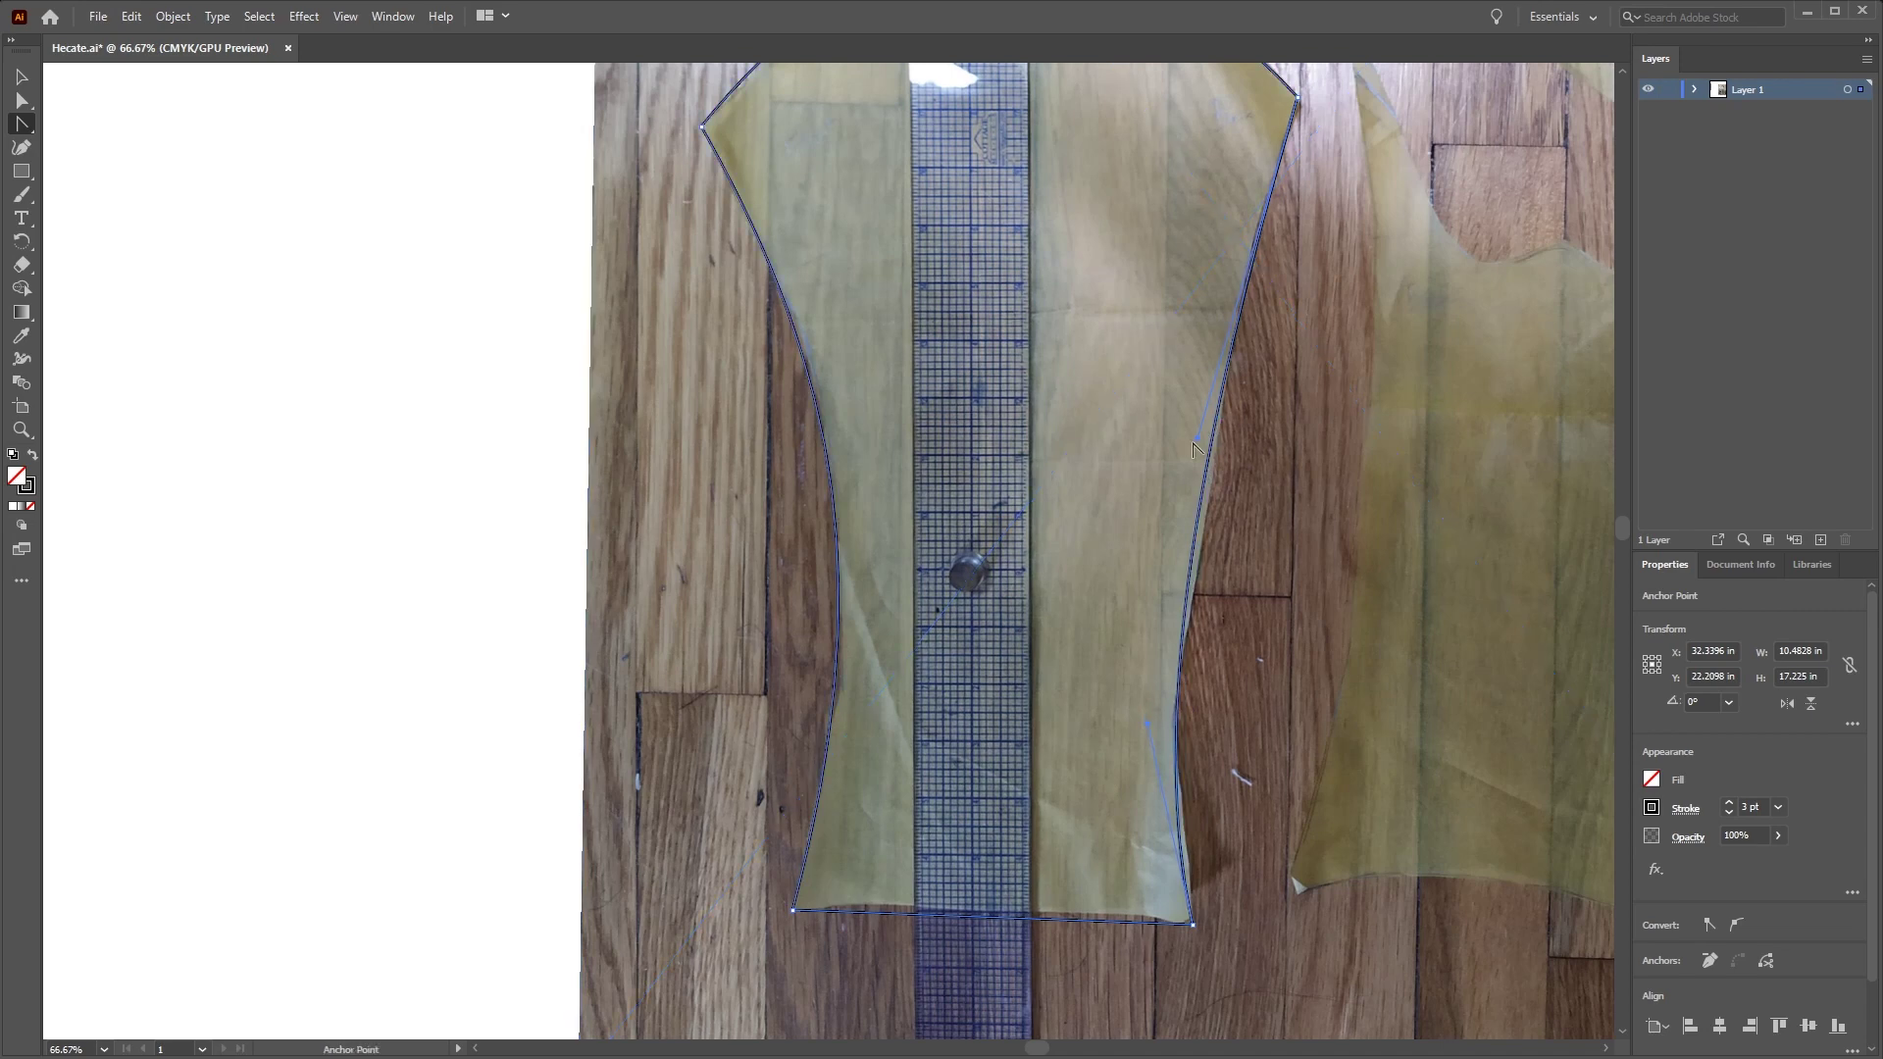
key("v")
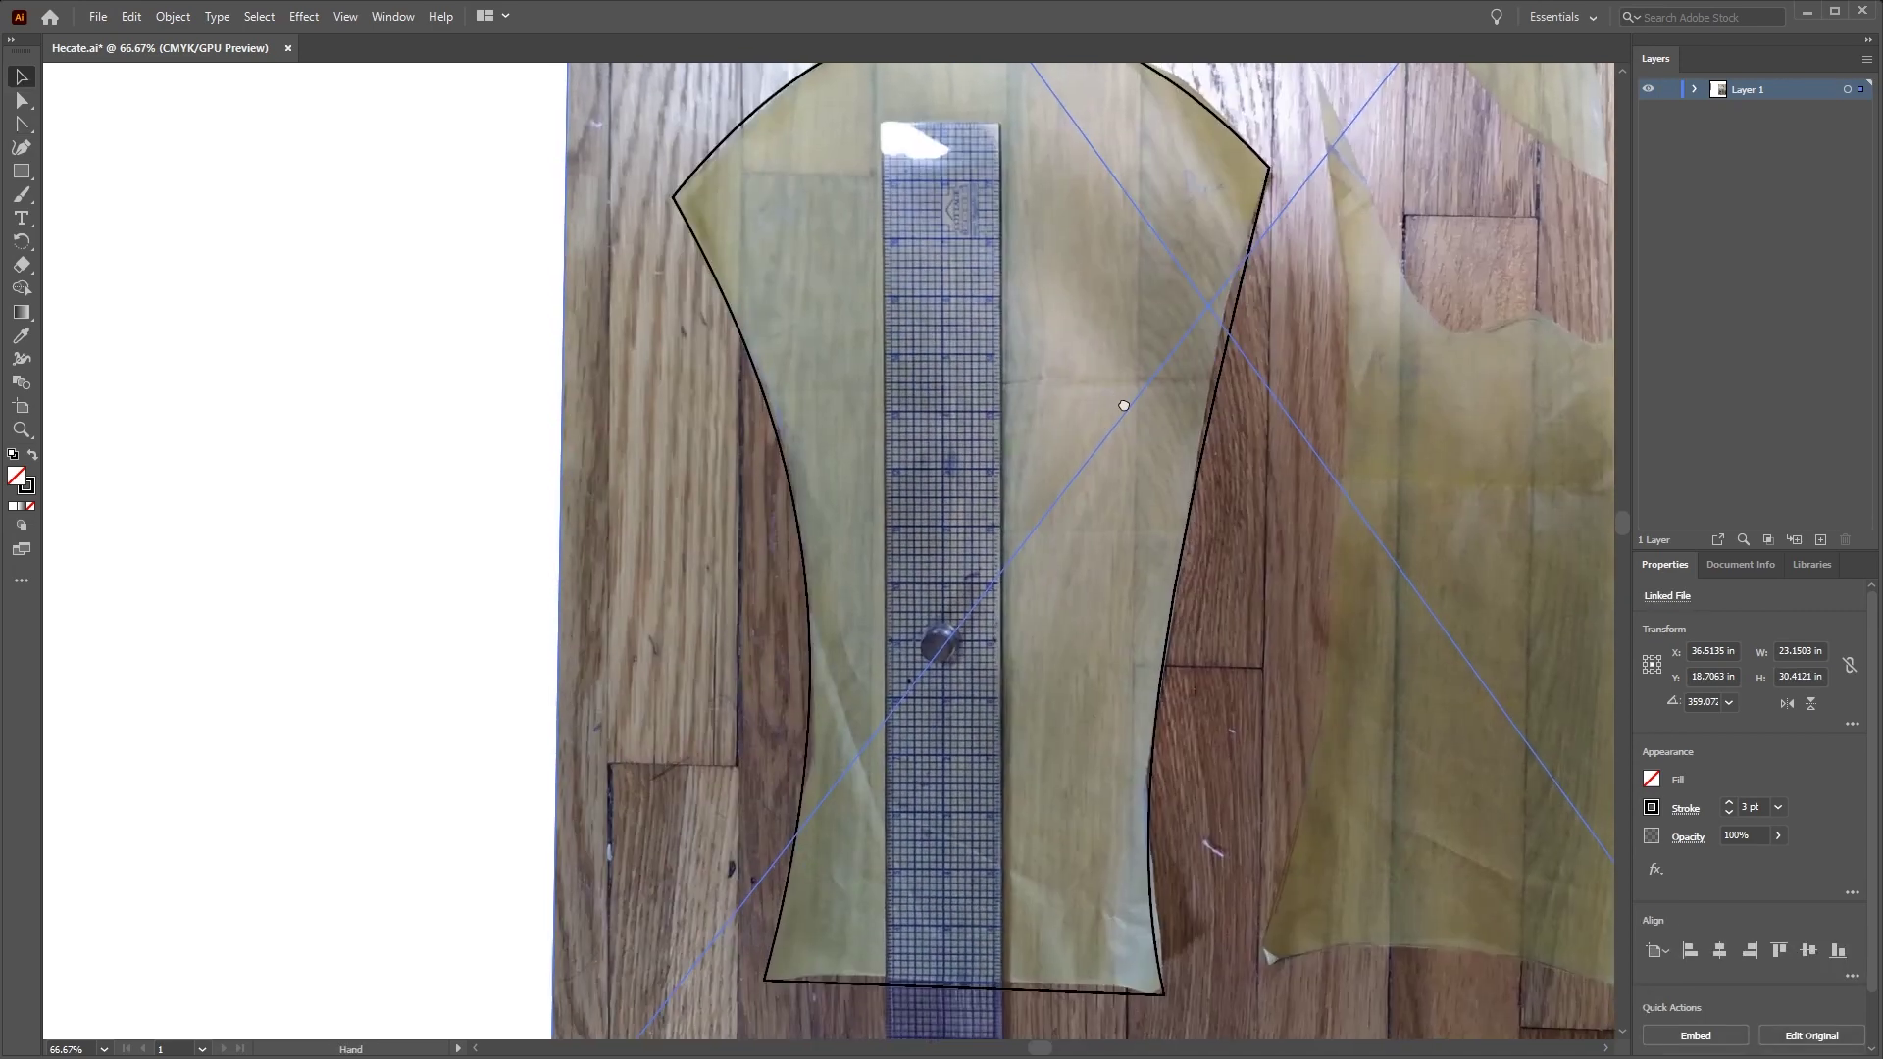
left_click_drag(1123, 405, 1135, 572)
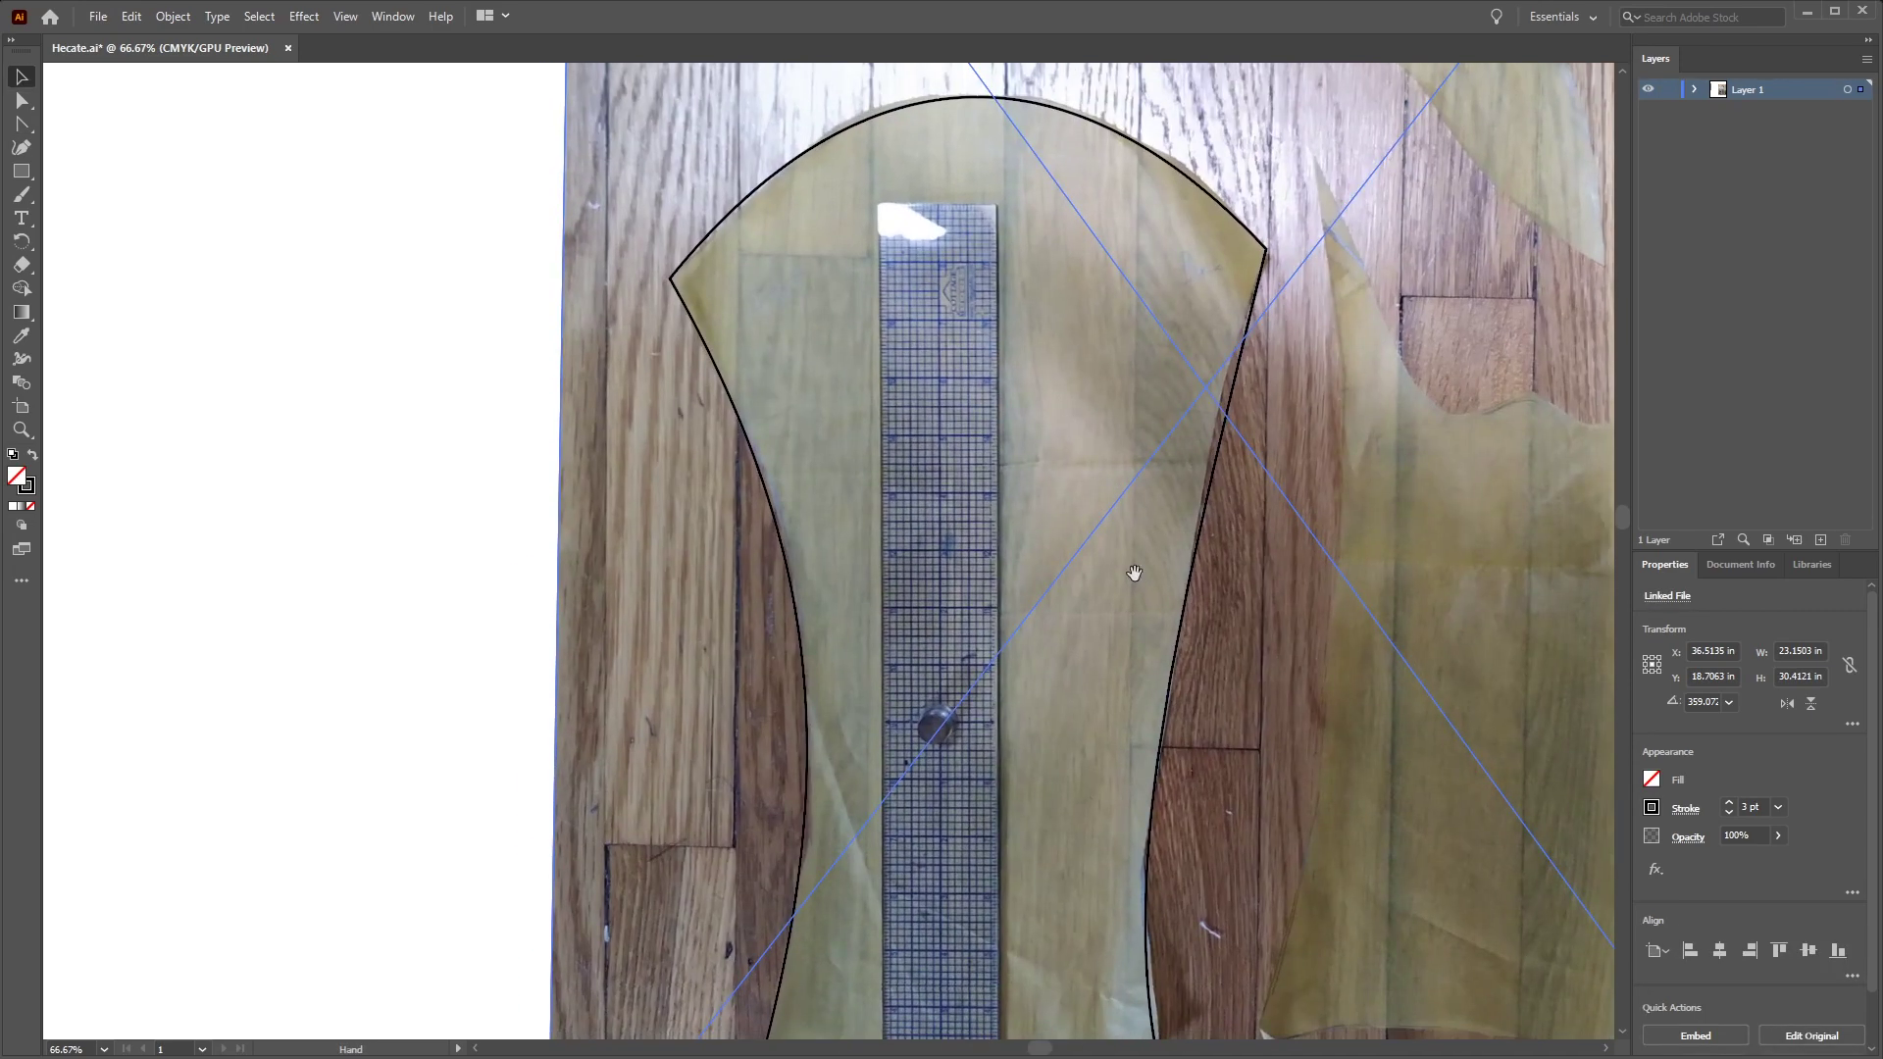
left_click_drag(835, 71, 649, 349)
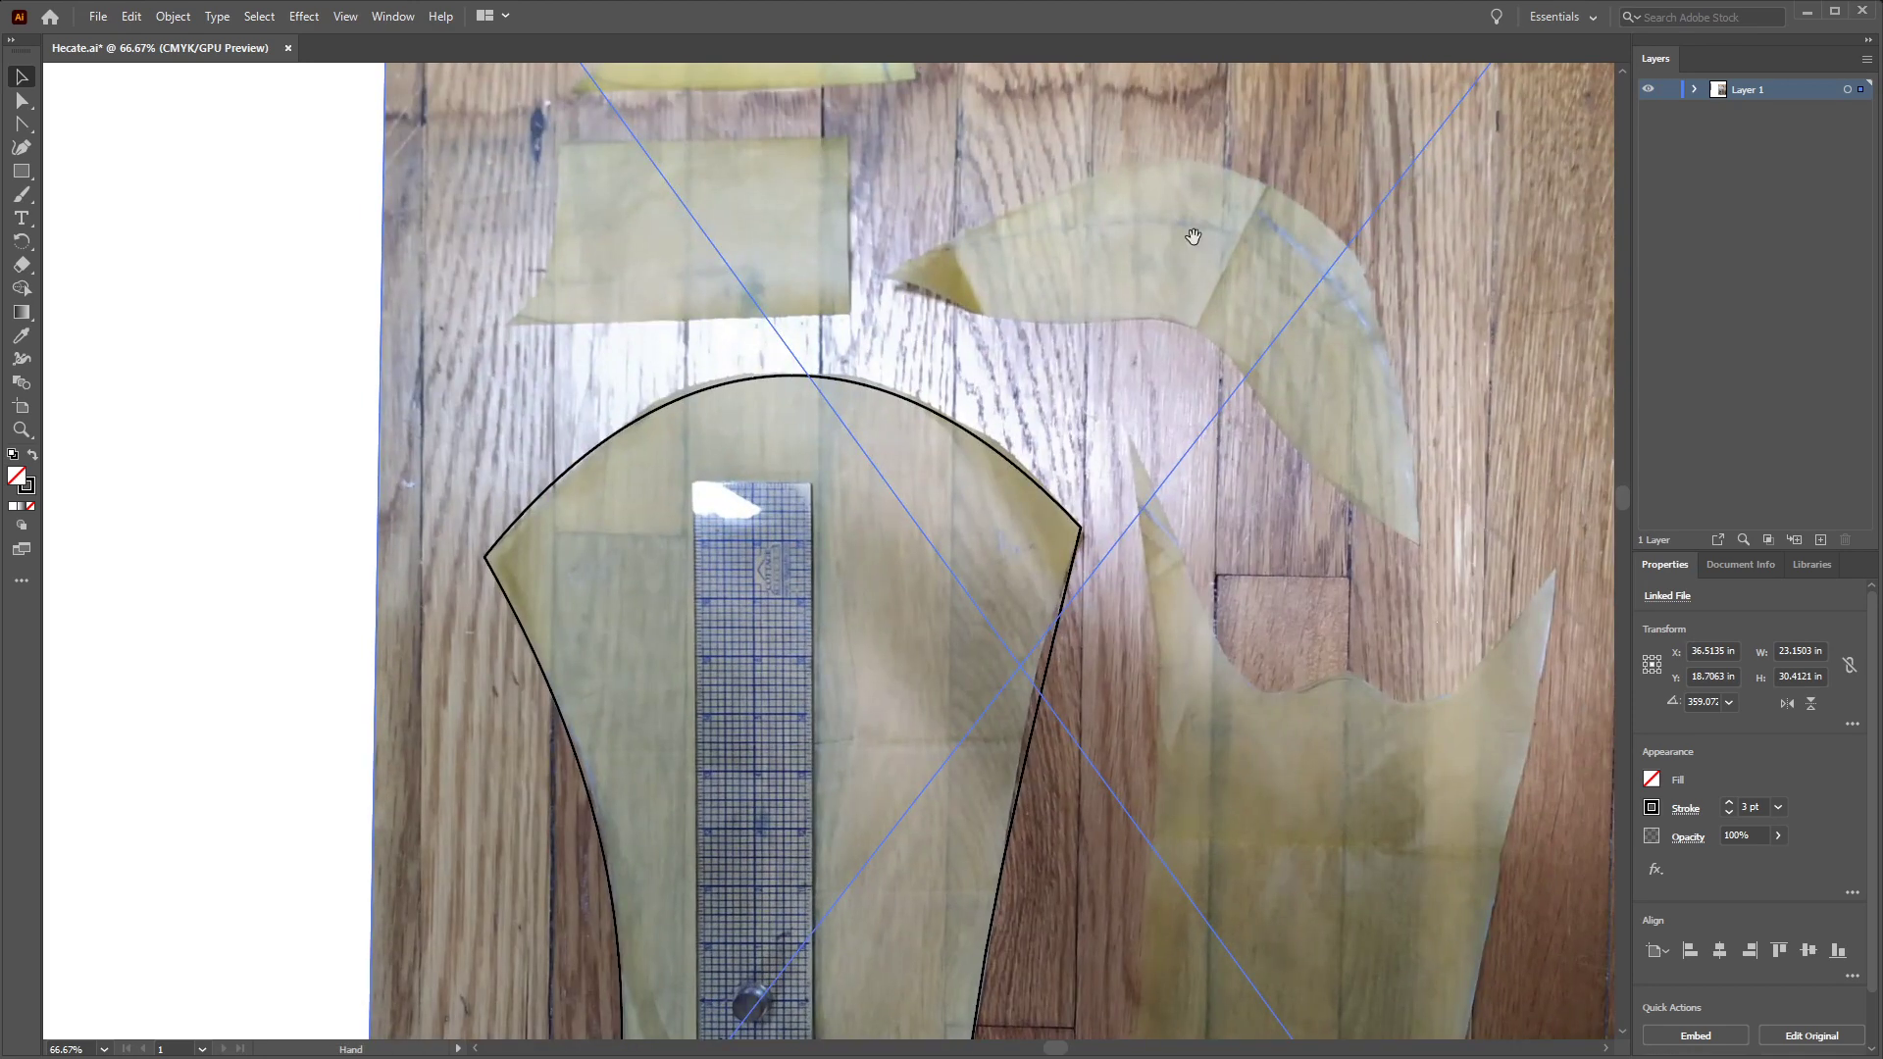
left_click_drag(1193, 237, 1223, 505)
left_click_drag(1160, 823, 837, 245)
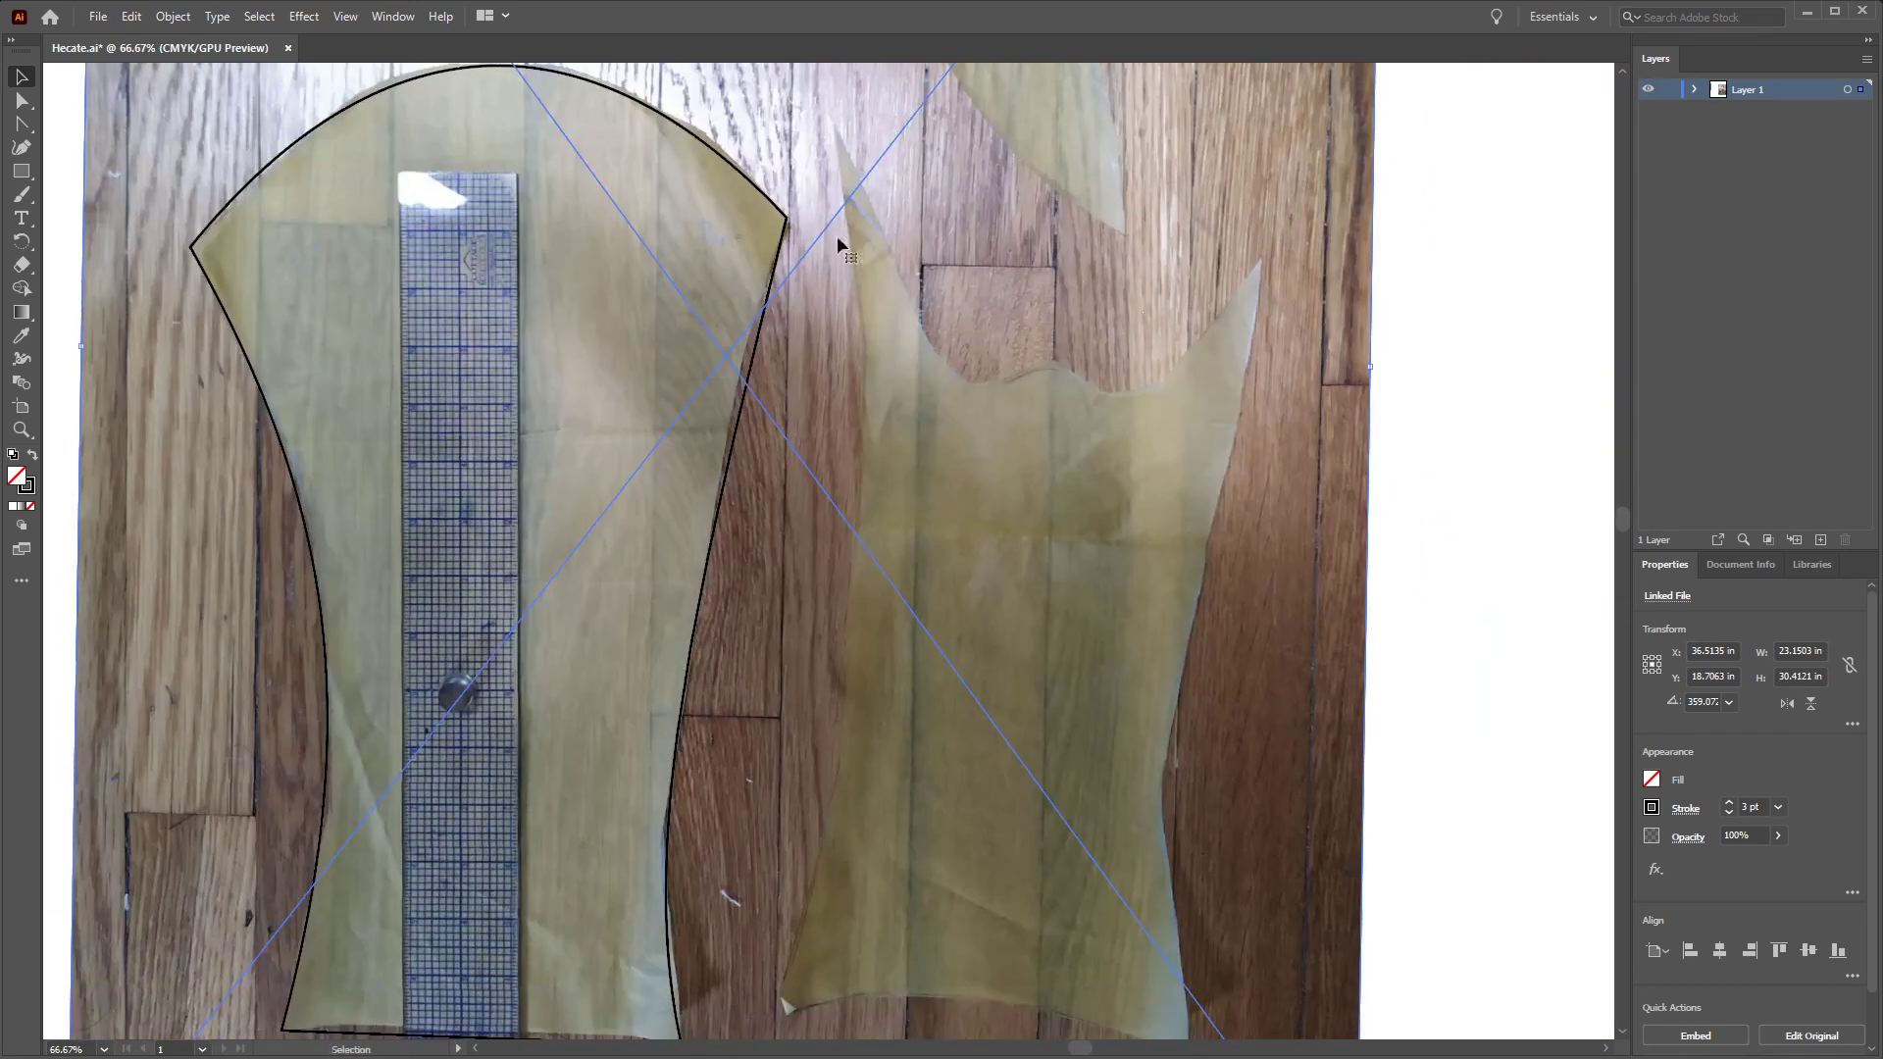
Trace the right piece with Pen anchors at its corners and neckline, closing the path
key("p")
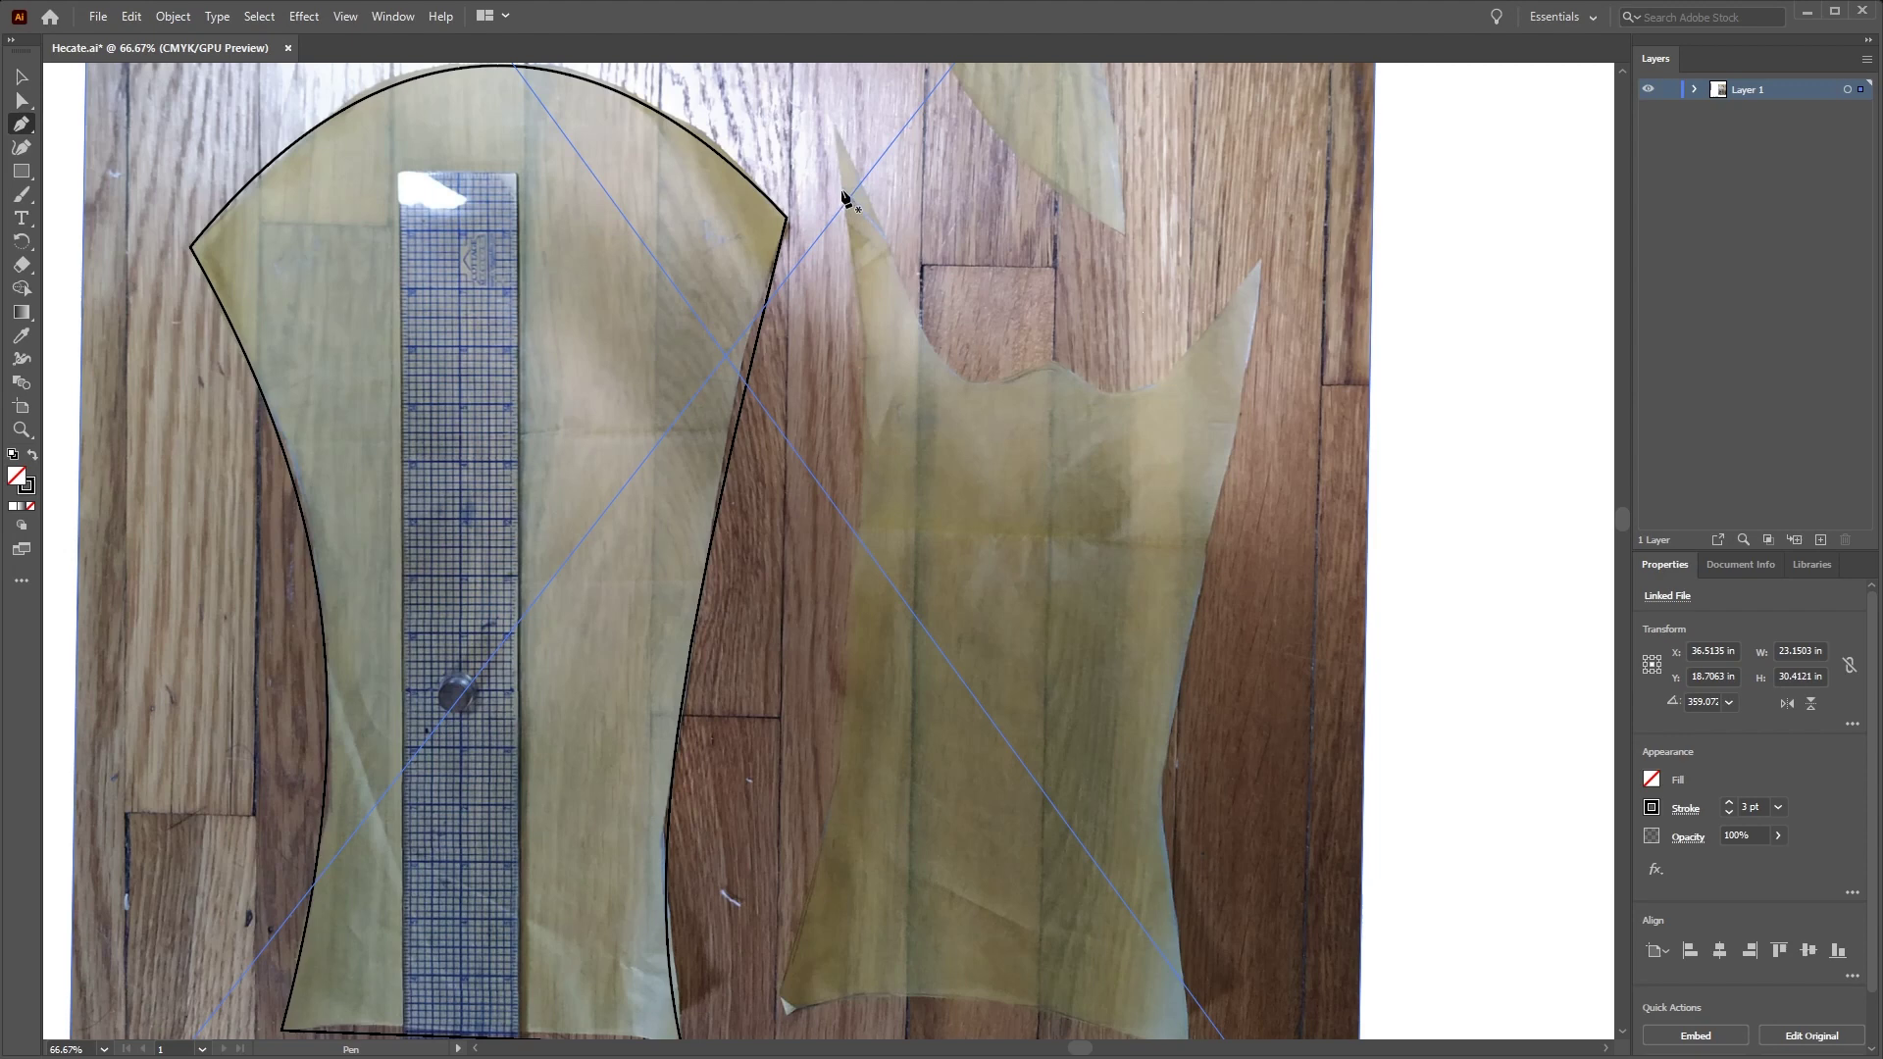
left_click(846, 196)
scroll(925, 601, "down", 5)
left_click(792, 736)
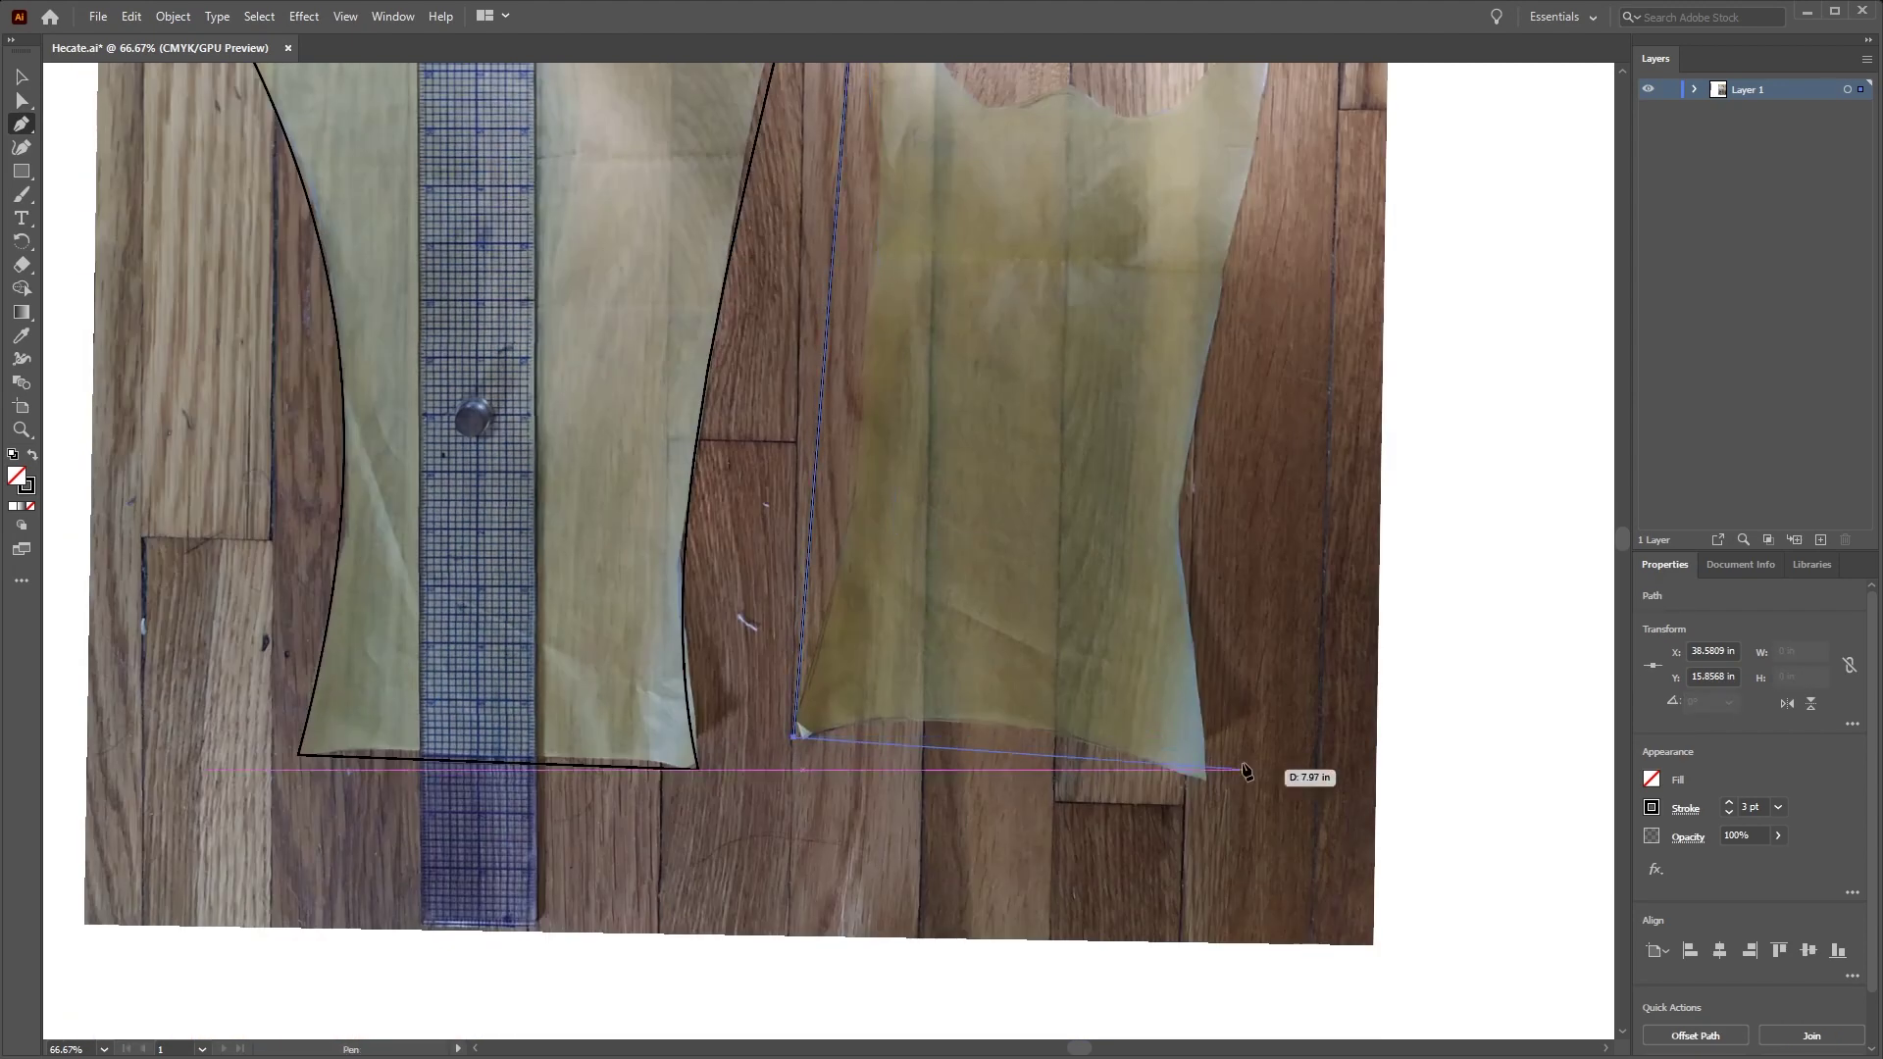
left_click(1213, 780)
scroll(1213, 781, "up", 3)
left_click(1275, 152)
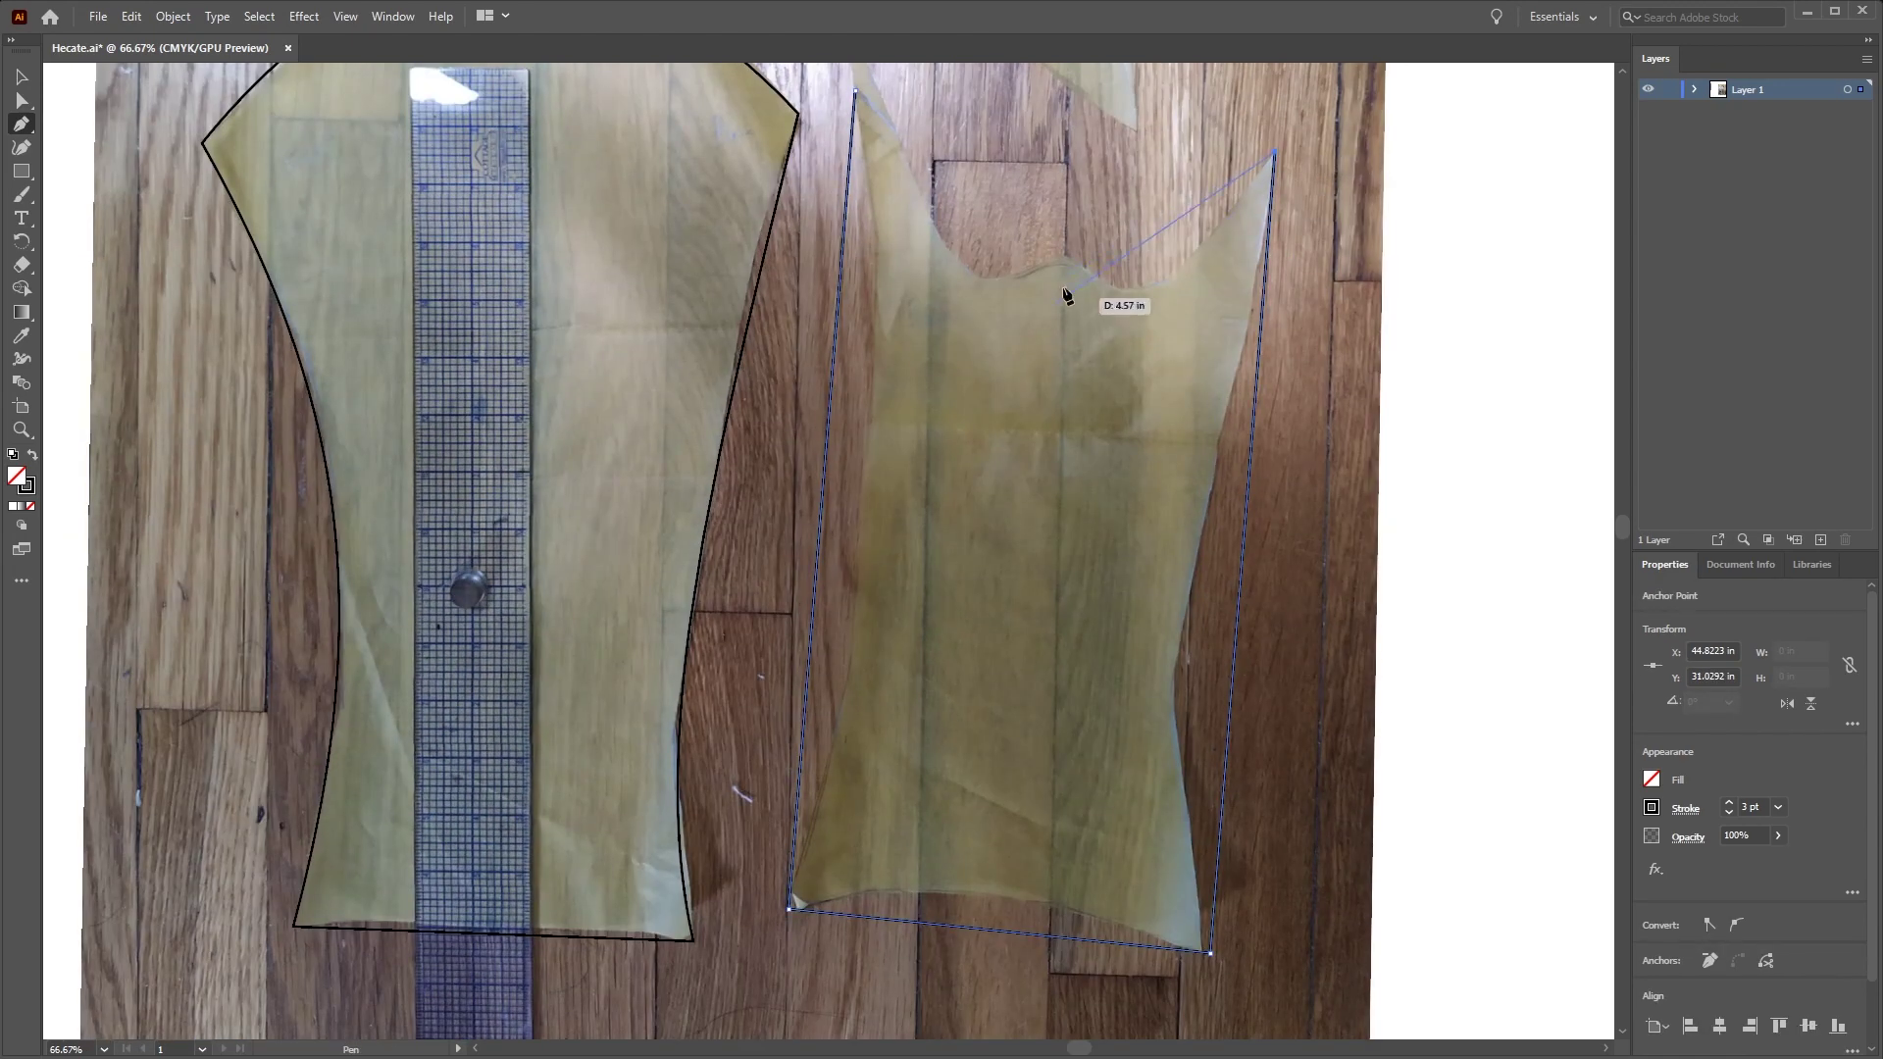
left_click(1138, 289)
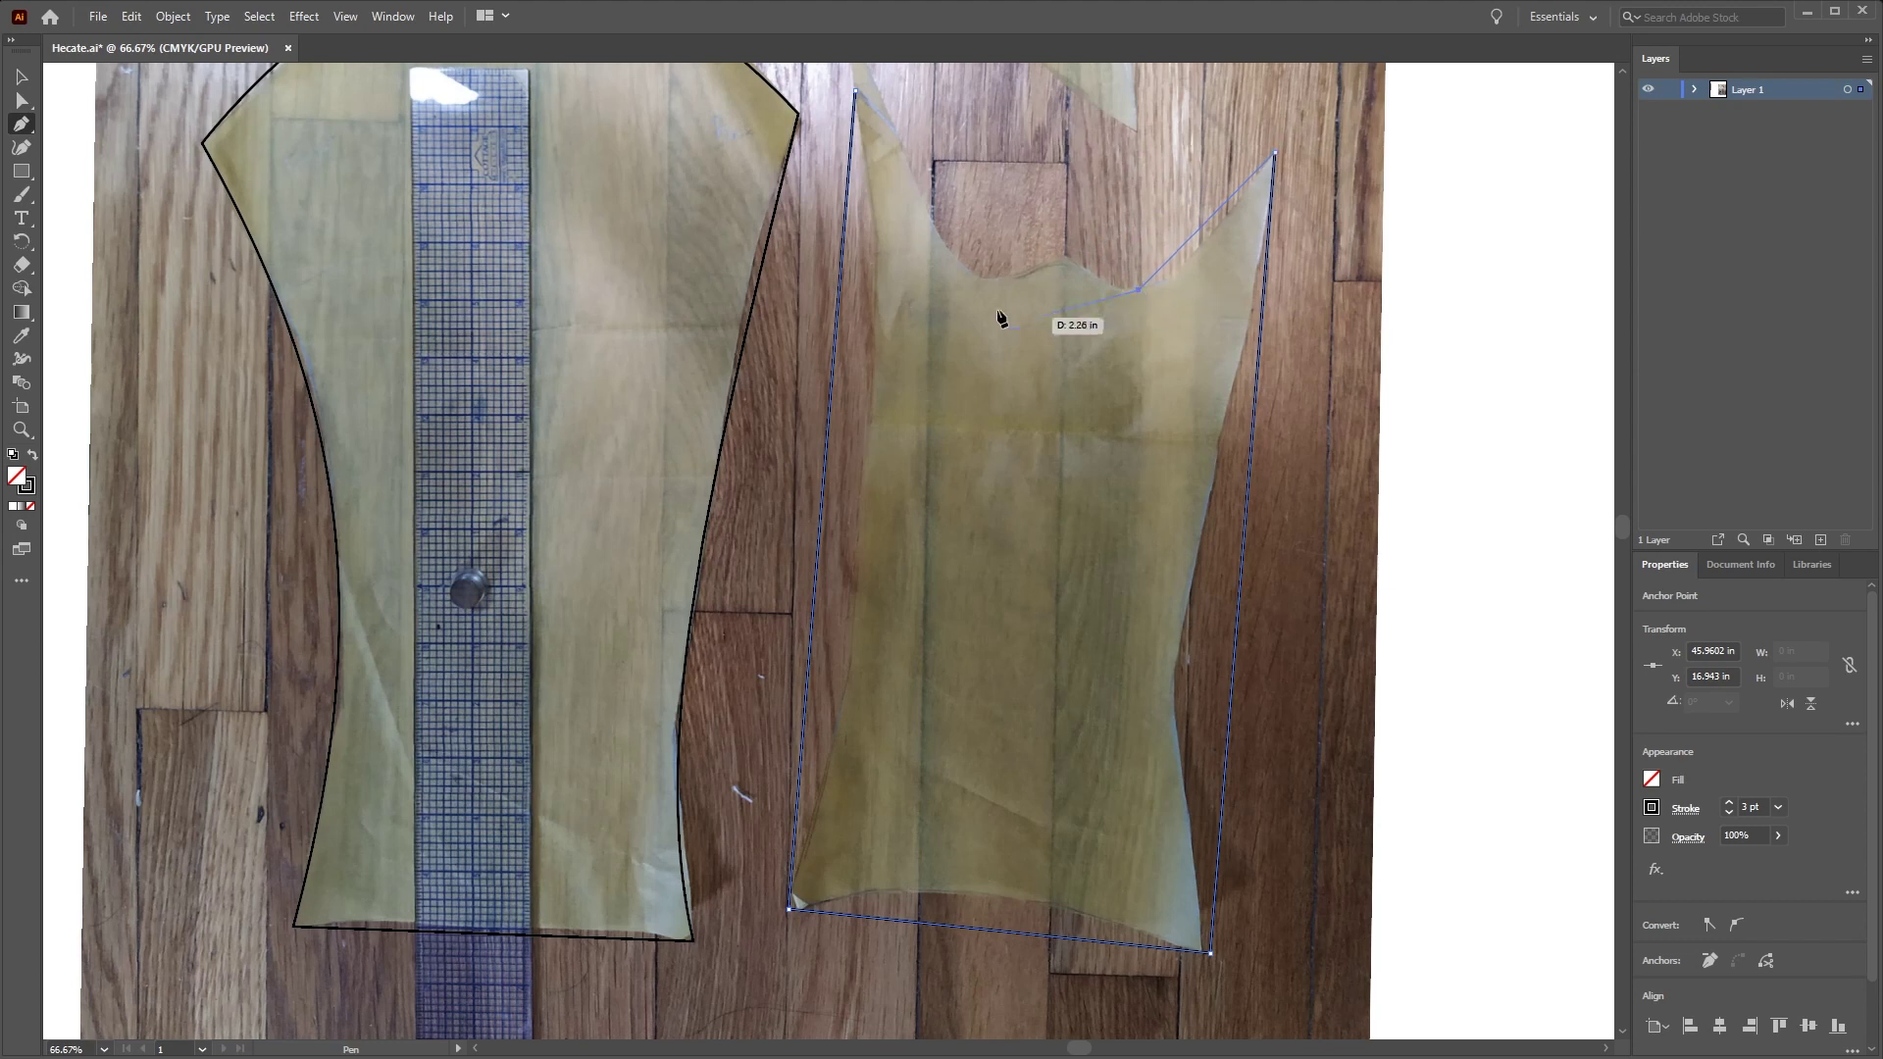
left_click(980, 279)
left_click(857, 92)
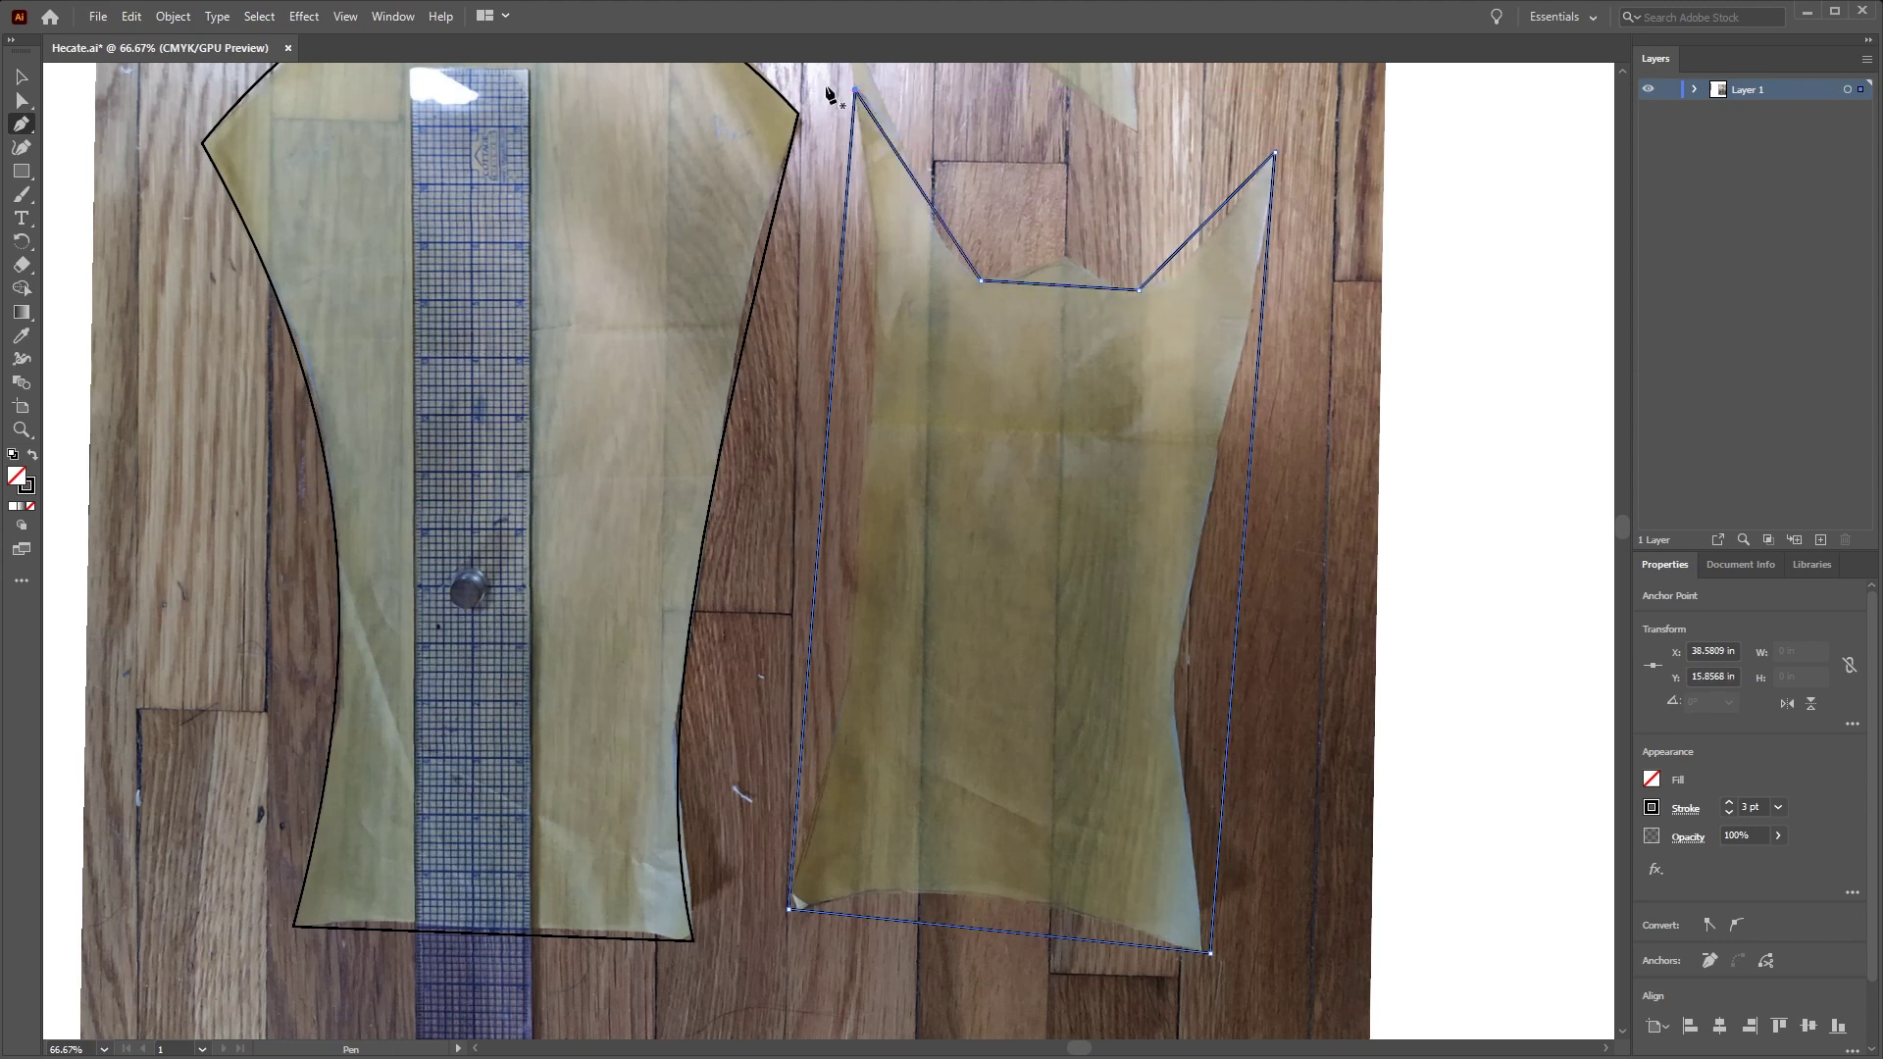
left_click_drag(1168, 338, 1181, 423)
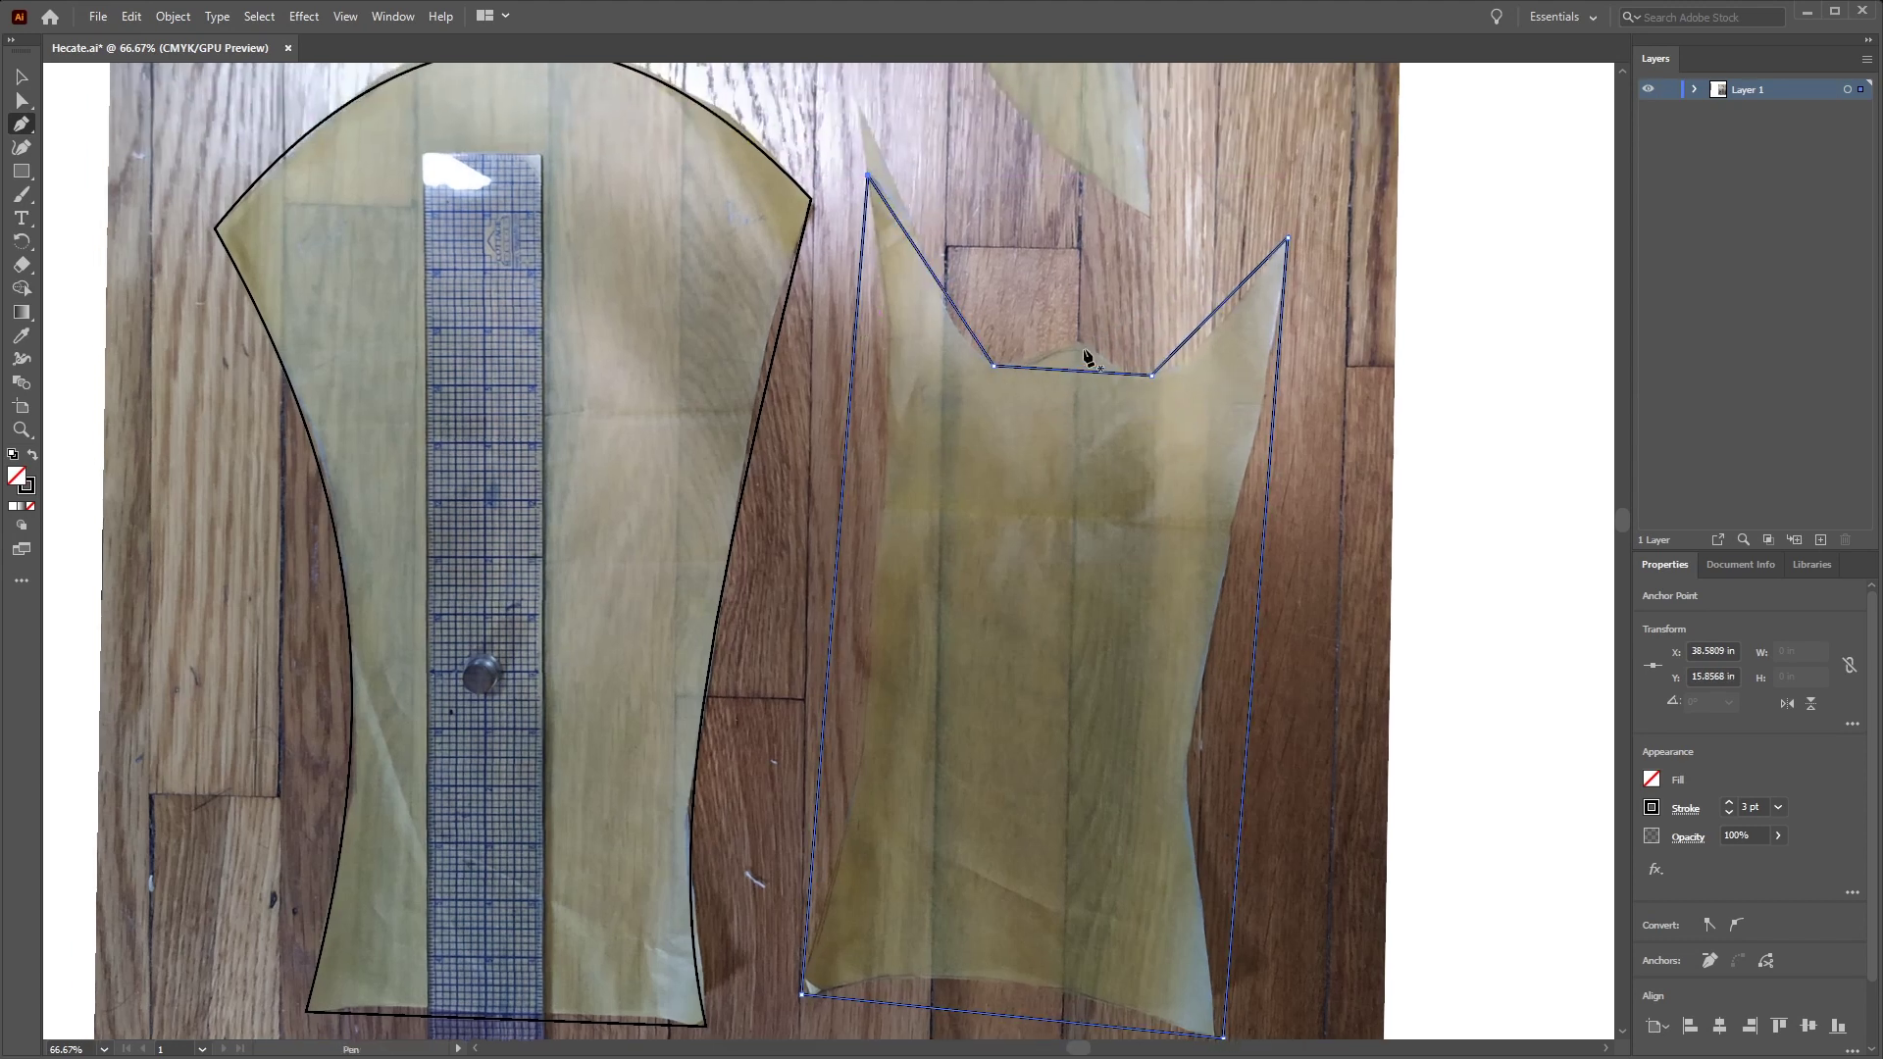
Curve the neckline into a scallop and adjust its anchors to follow the paper
key("shift+c")
left_click_drag(1076, 379, 1077, 348)
left_click_drag(963, 323, 1066, 336)
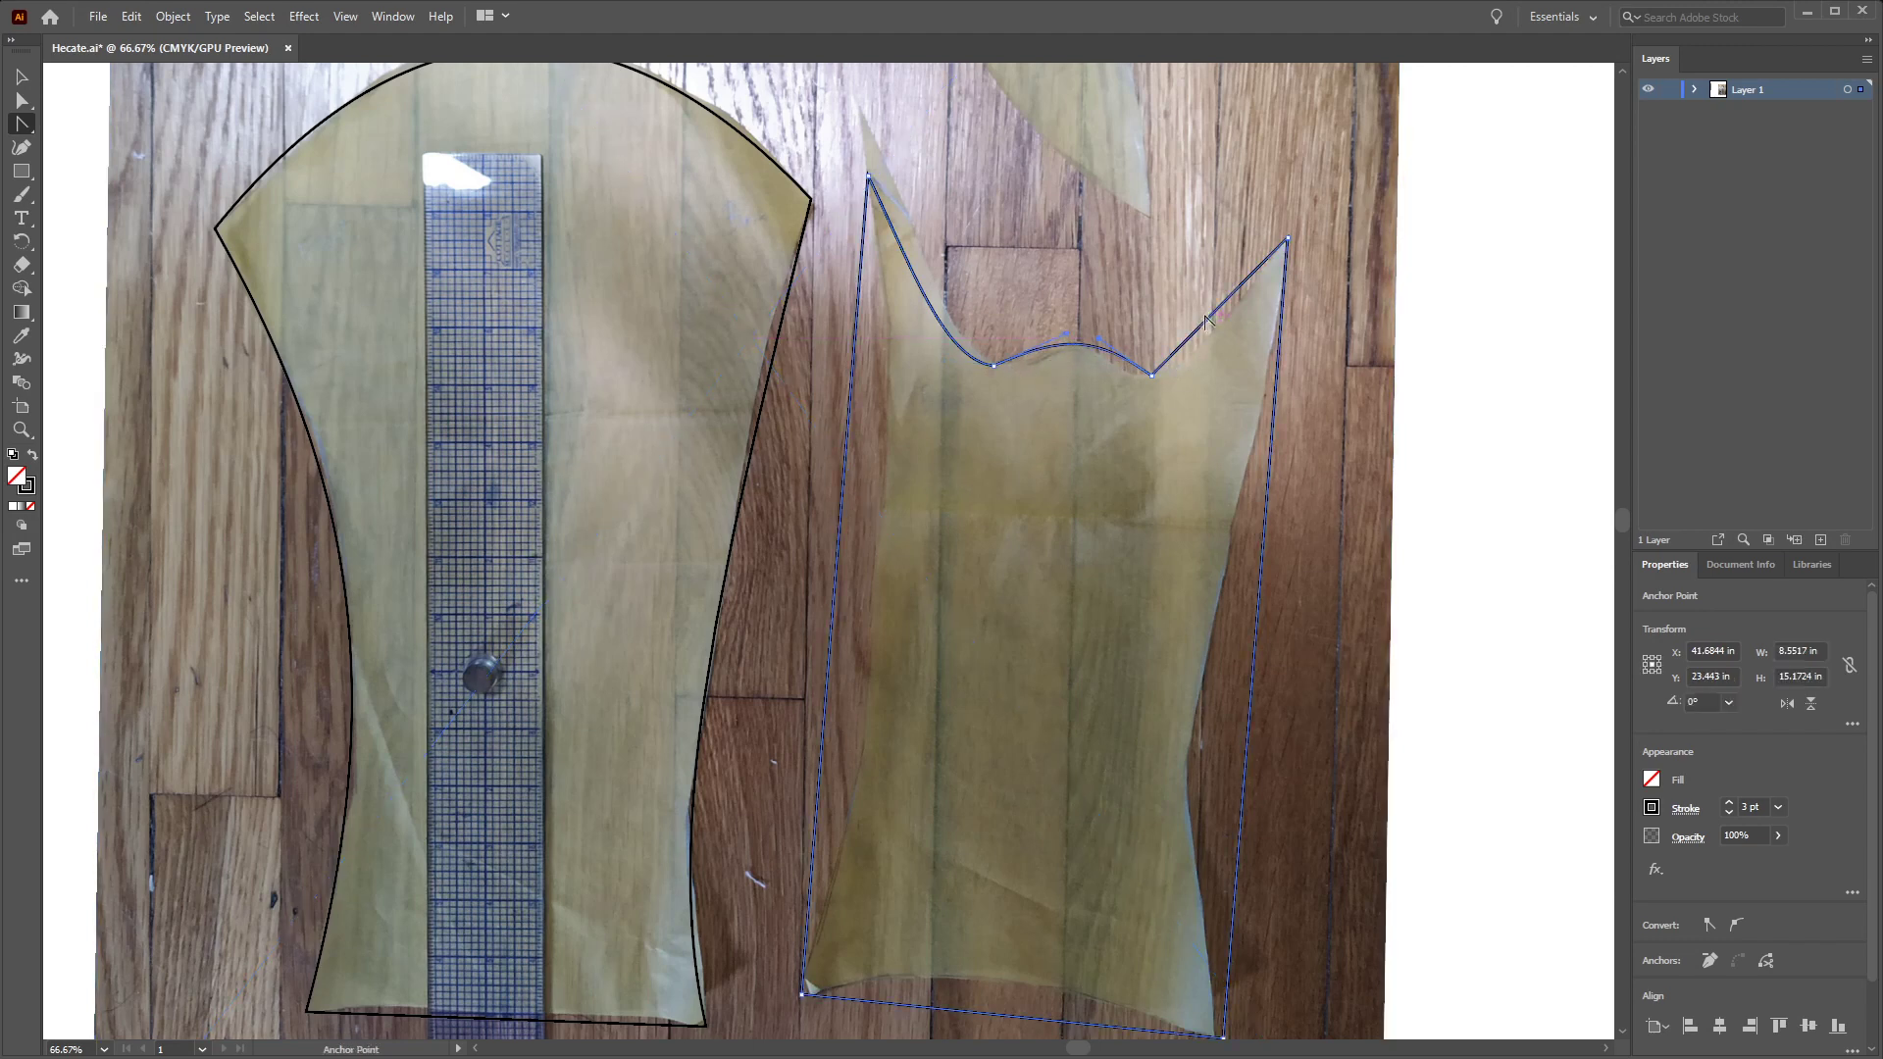
left_click_drag(1096, 350, 1197, 359)
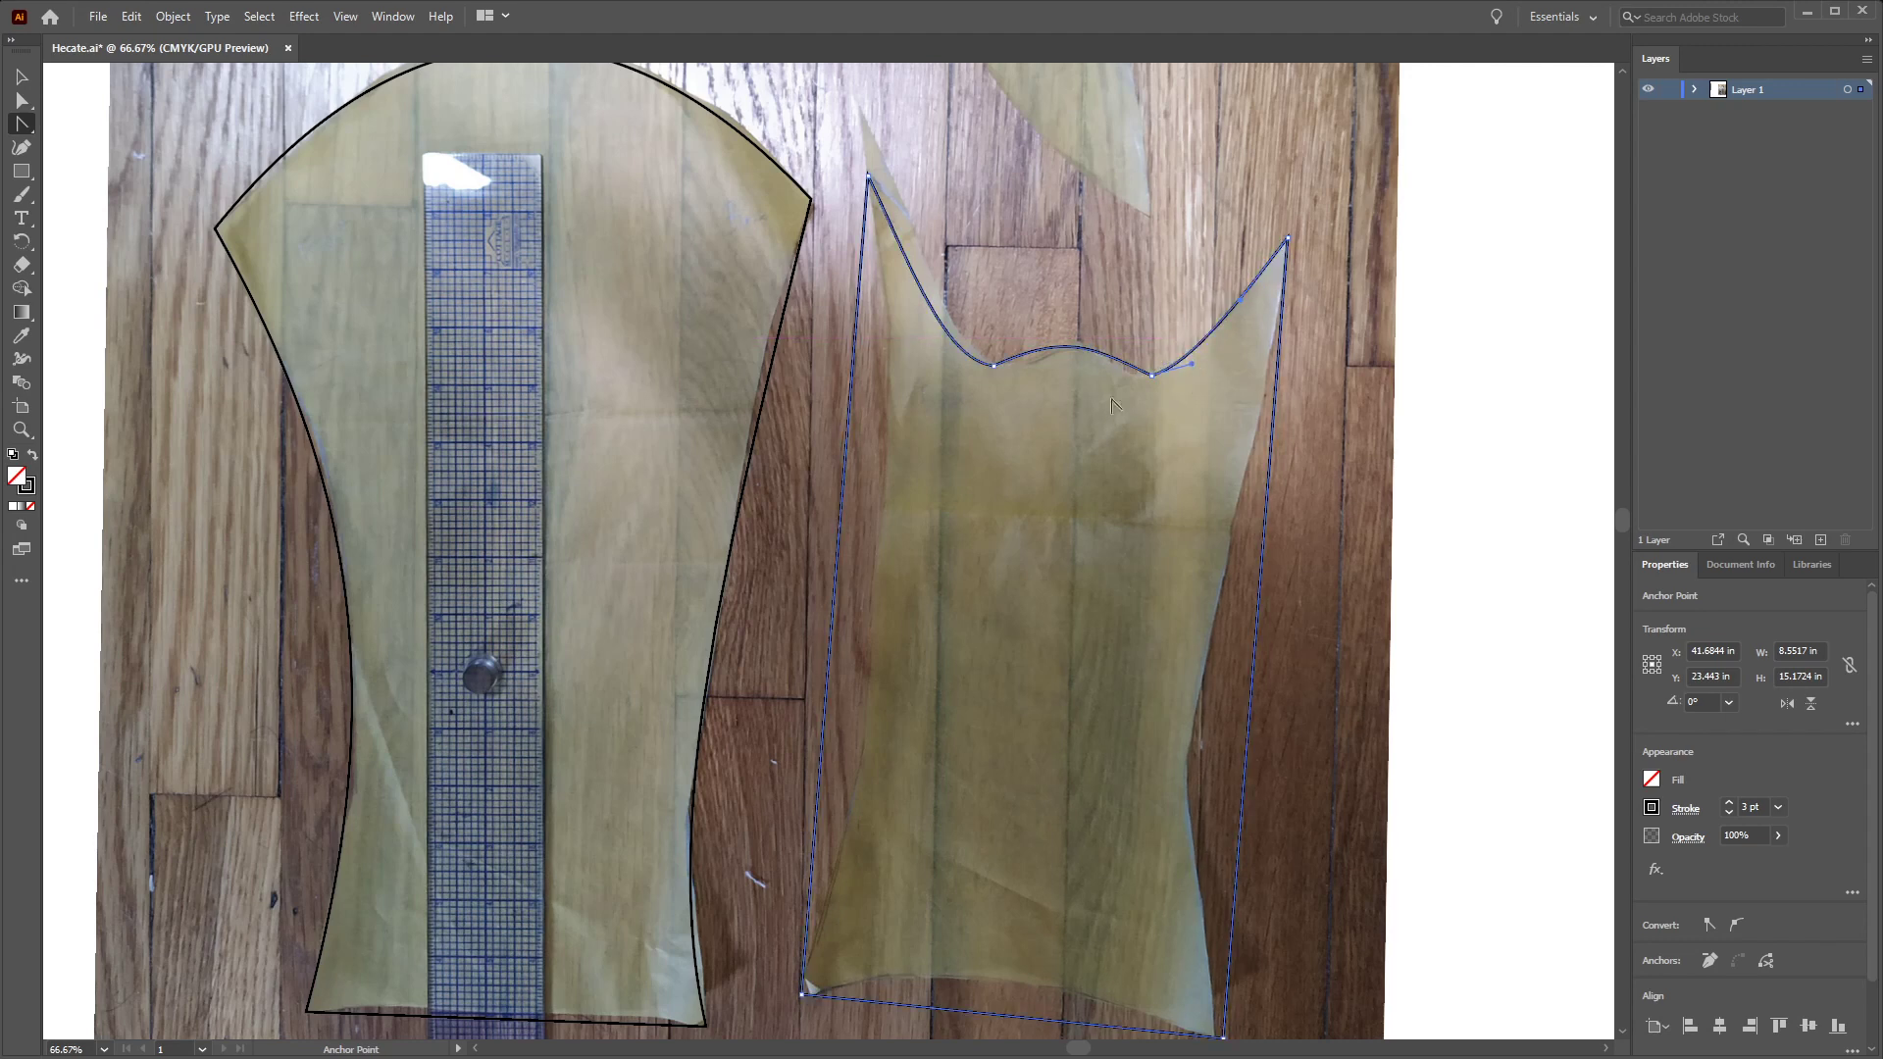
key("a")
left_click(1153, 377)
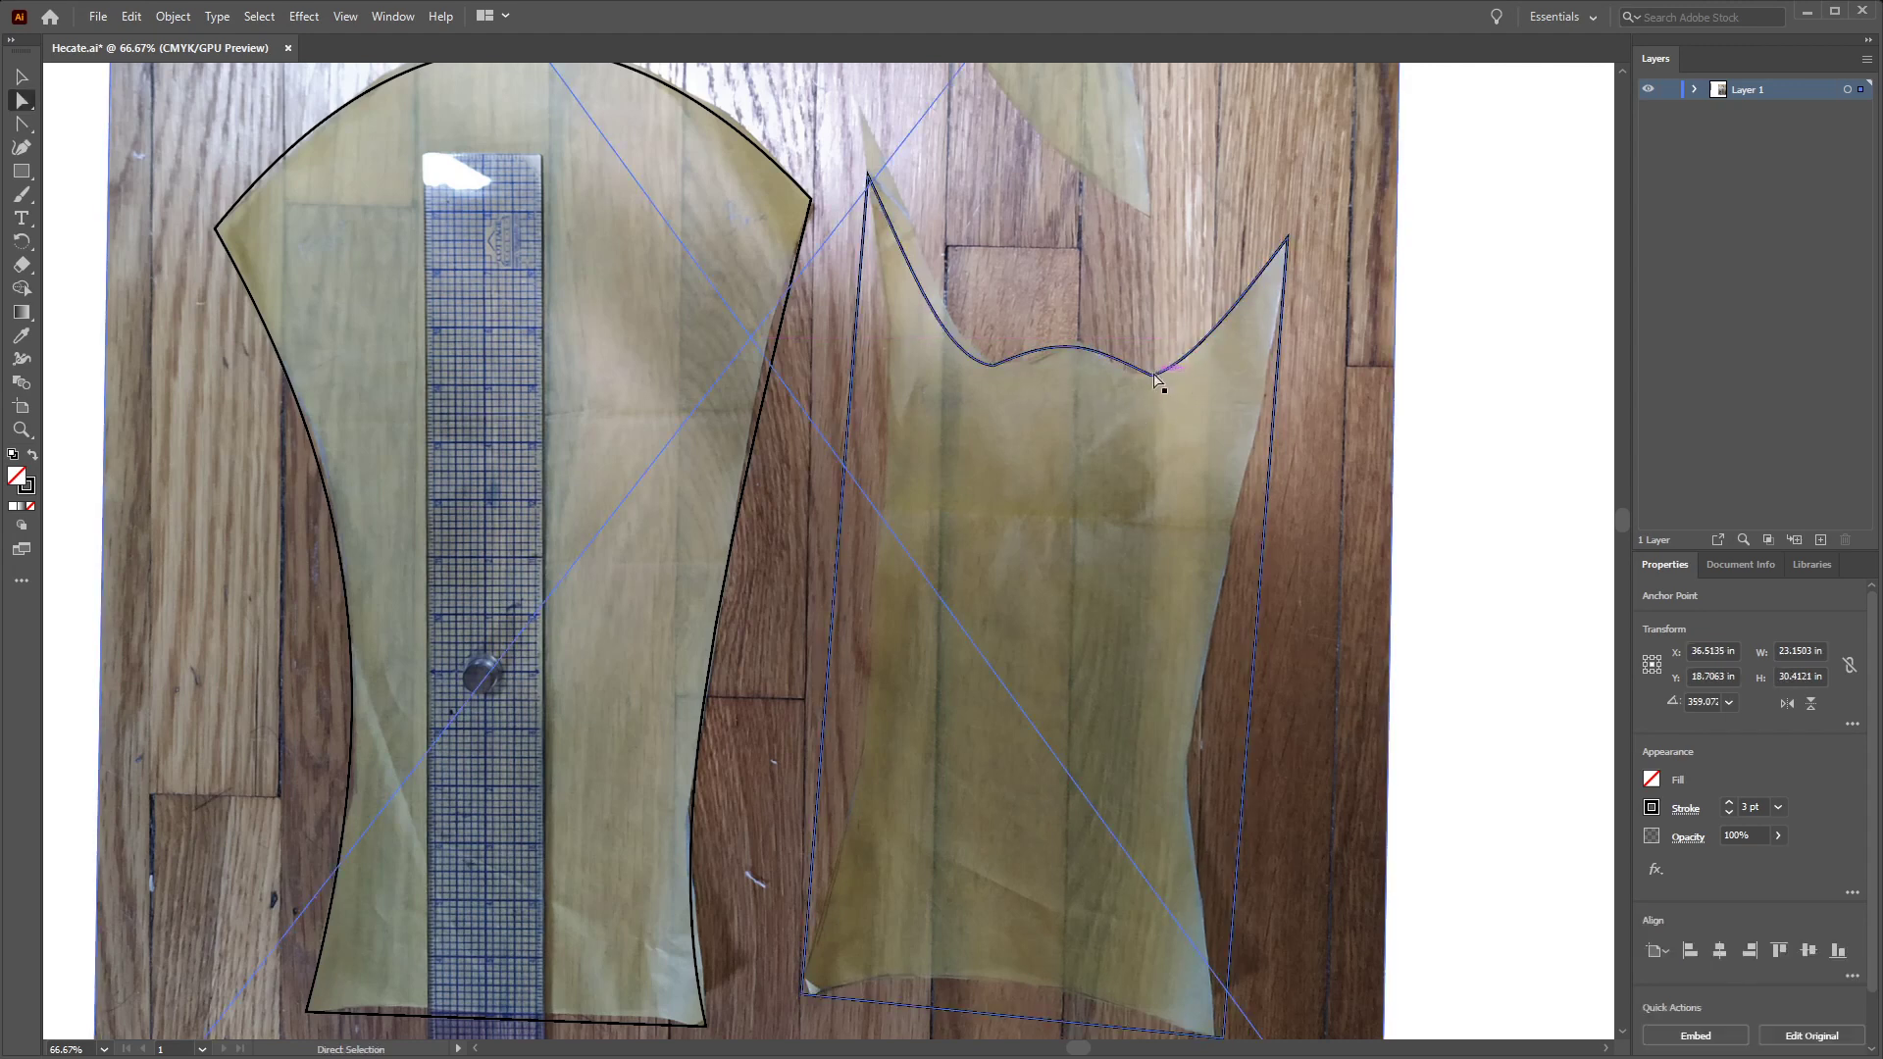
left_click_drag(1153, 376, 1200, 372)
key("shift+c")
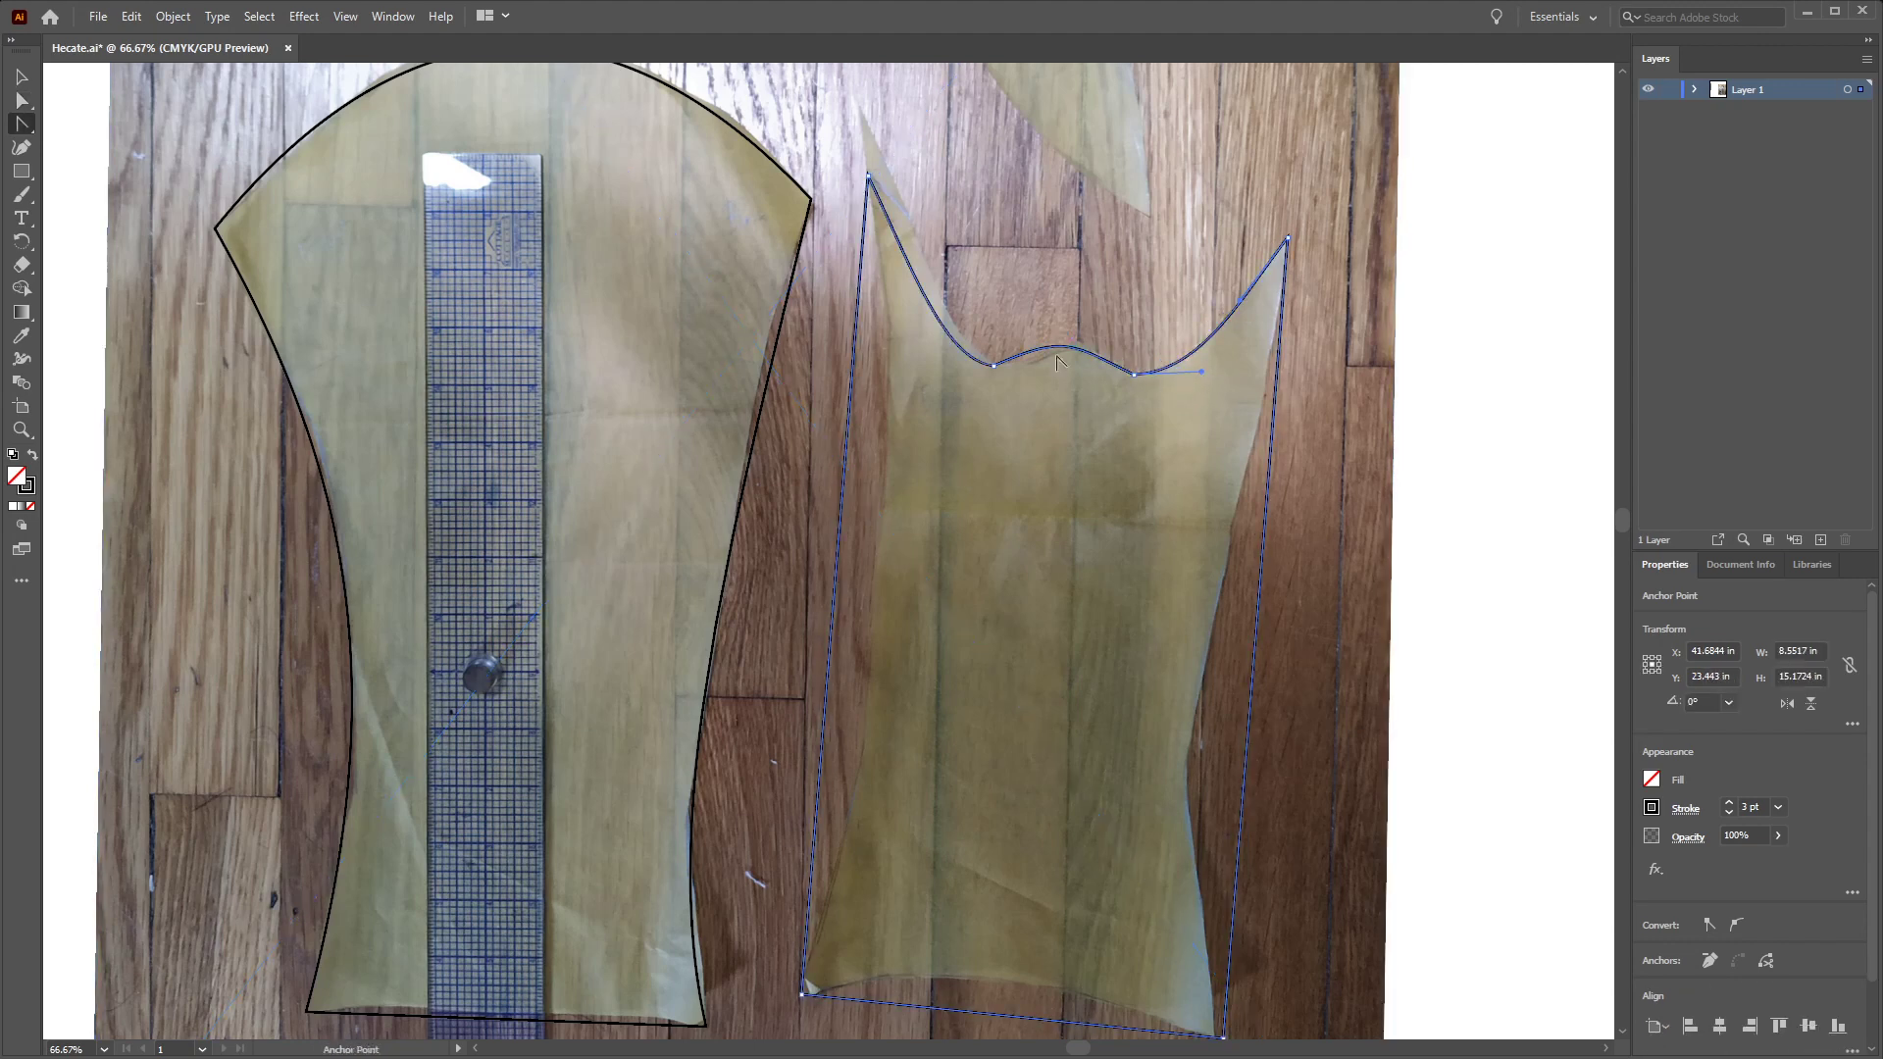
left_click_drag(994, 366, 1017, 368)
Turn the neckline's left and right dip anchors into smooth curves with handles matching the paper
key("ctrl+plus")
key("ctrl+plus")
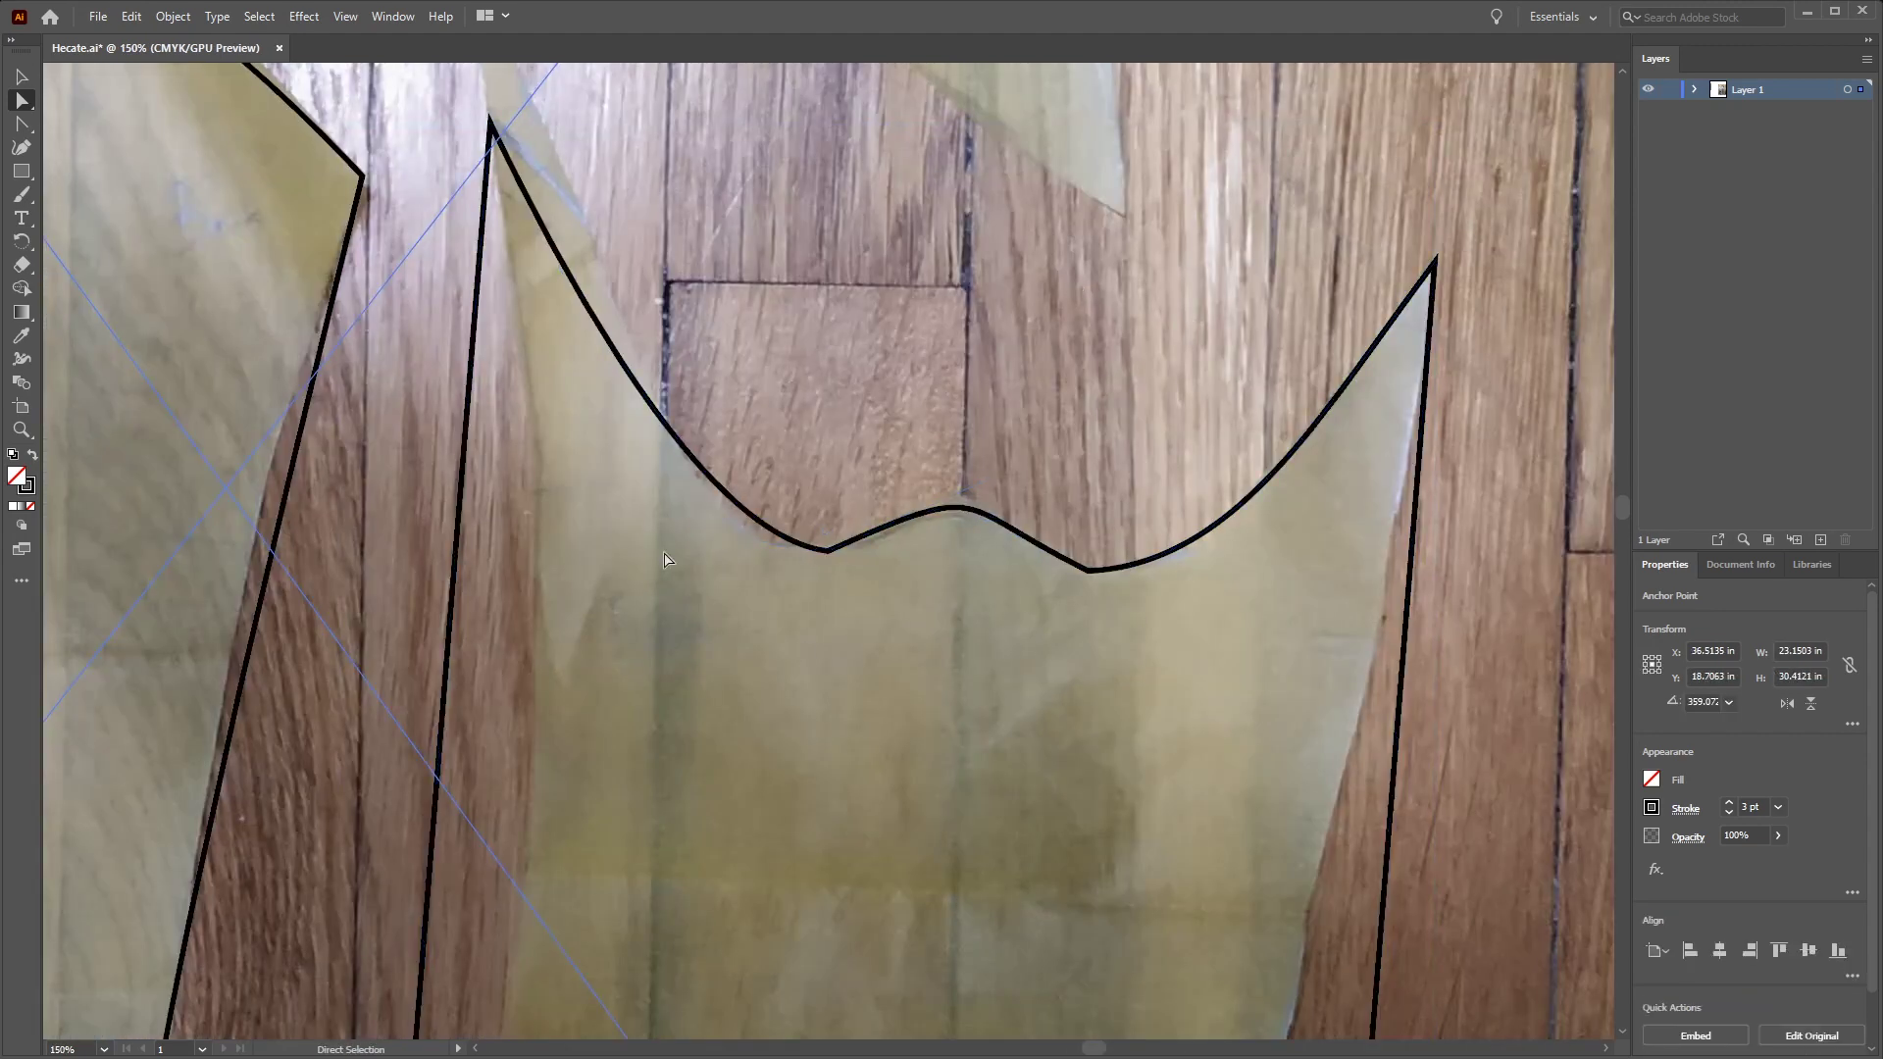
key("shift+c")
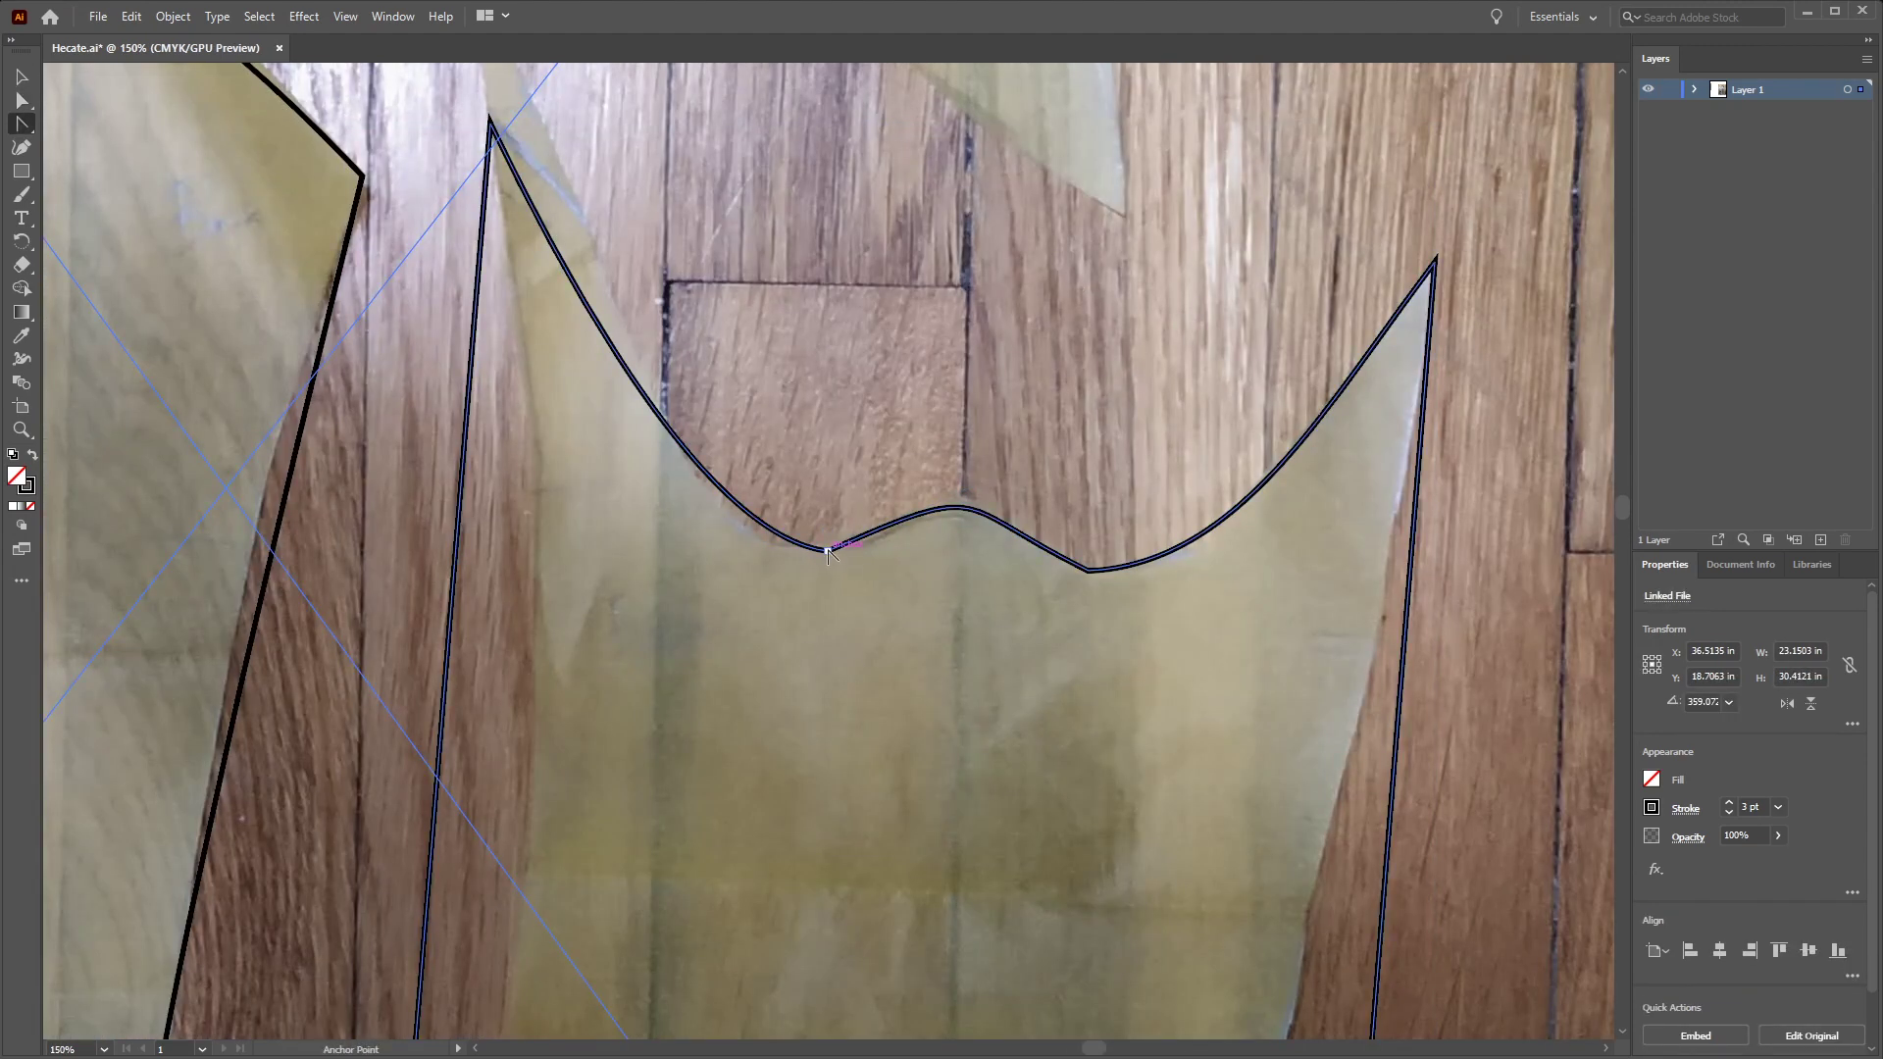
left_click(827, 551)
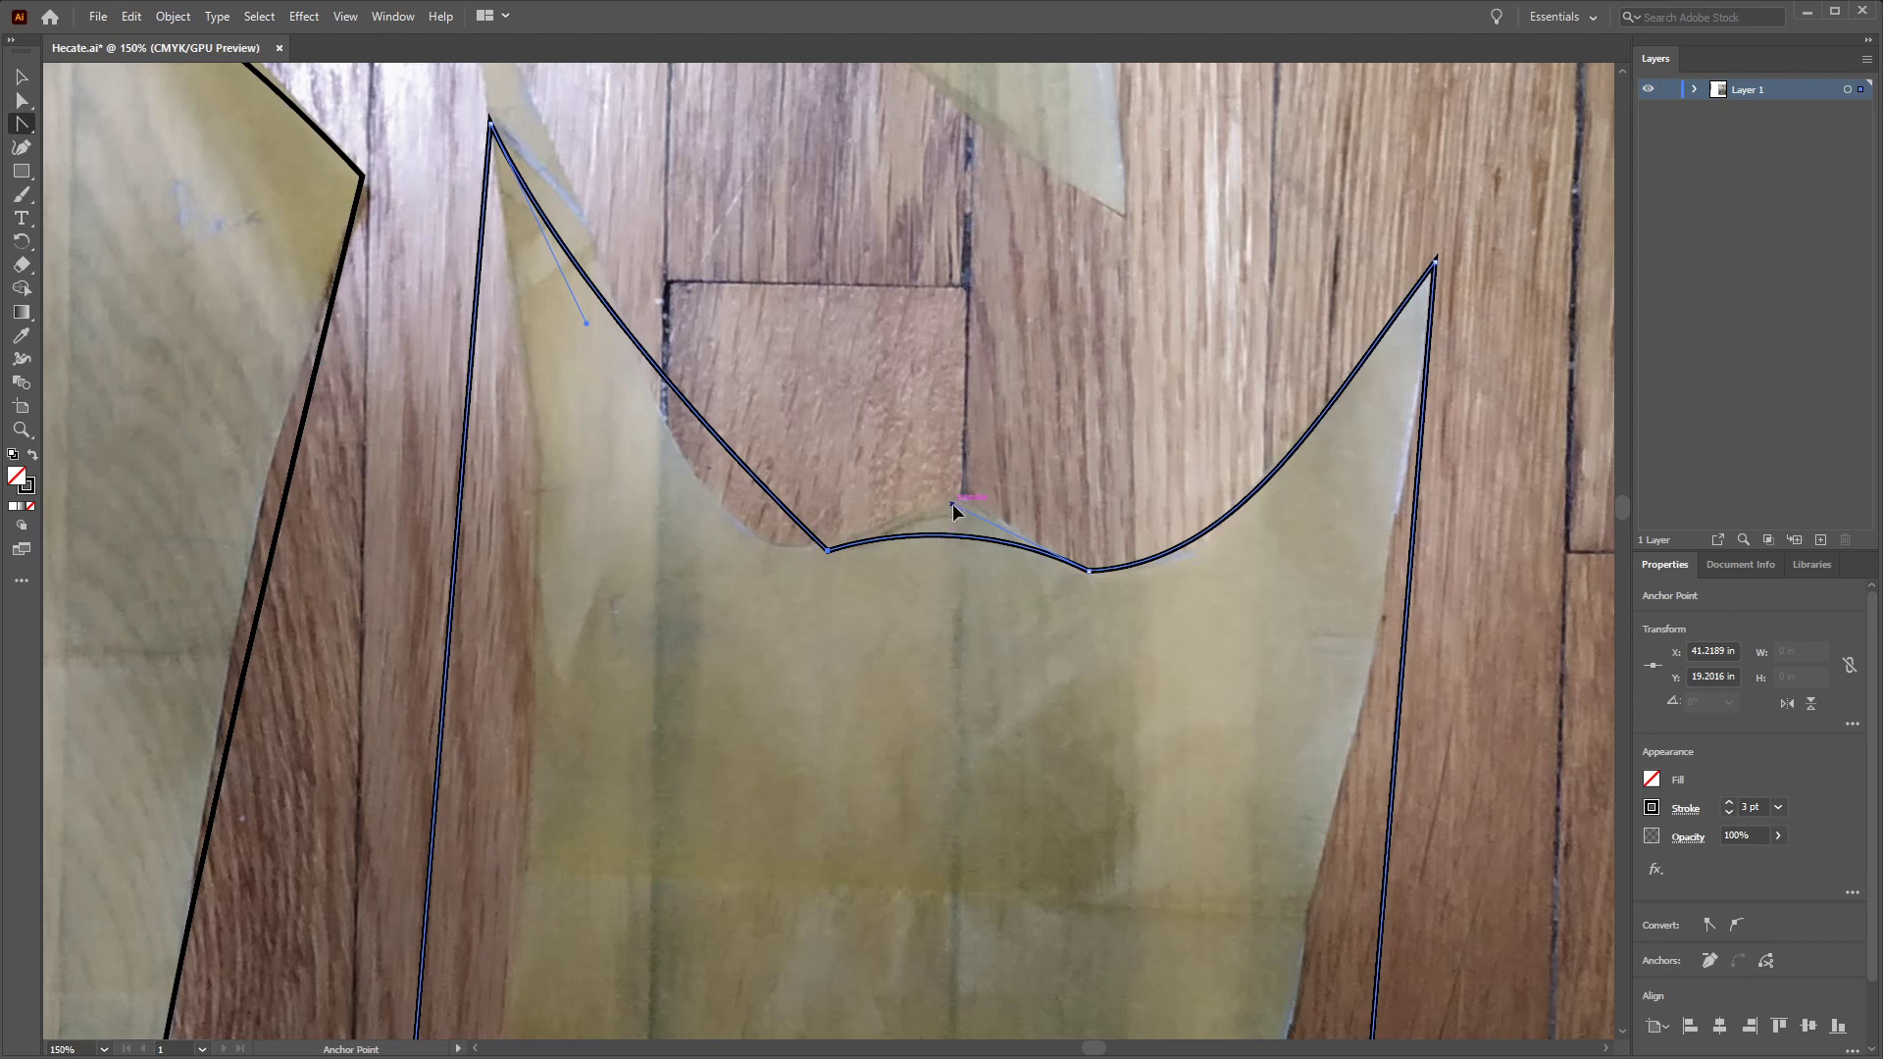
left_click_drag(952, 504, 948, 416)
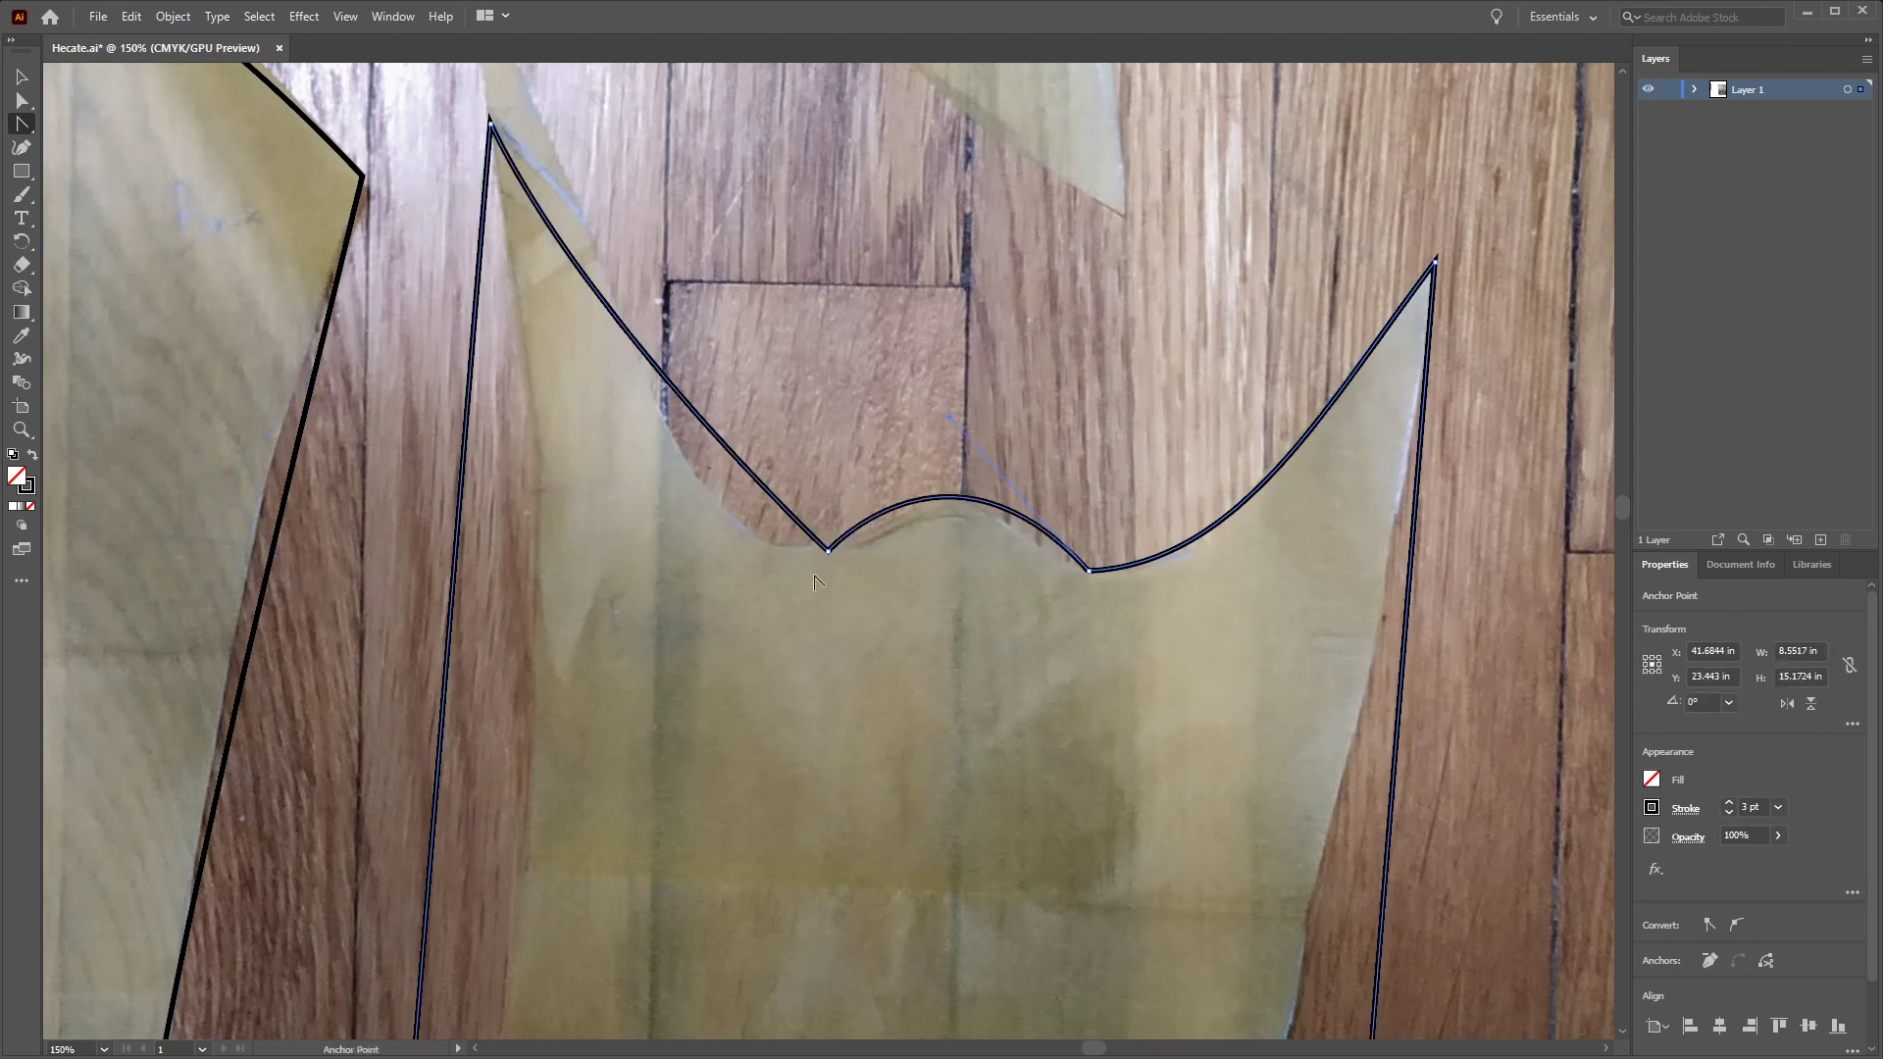
left_click_drag(826, 555, 642, 538)
left_click(1014, 566)
left_click_drag(1012, 568, 888, 538)
left_click_drag(951, 421, 910, 416)
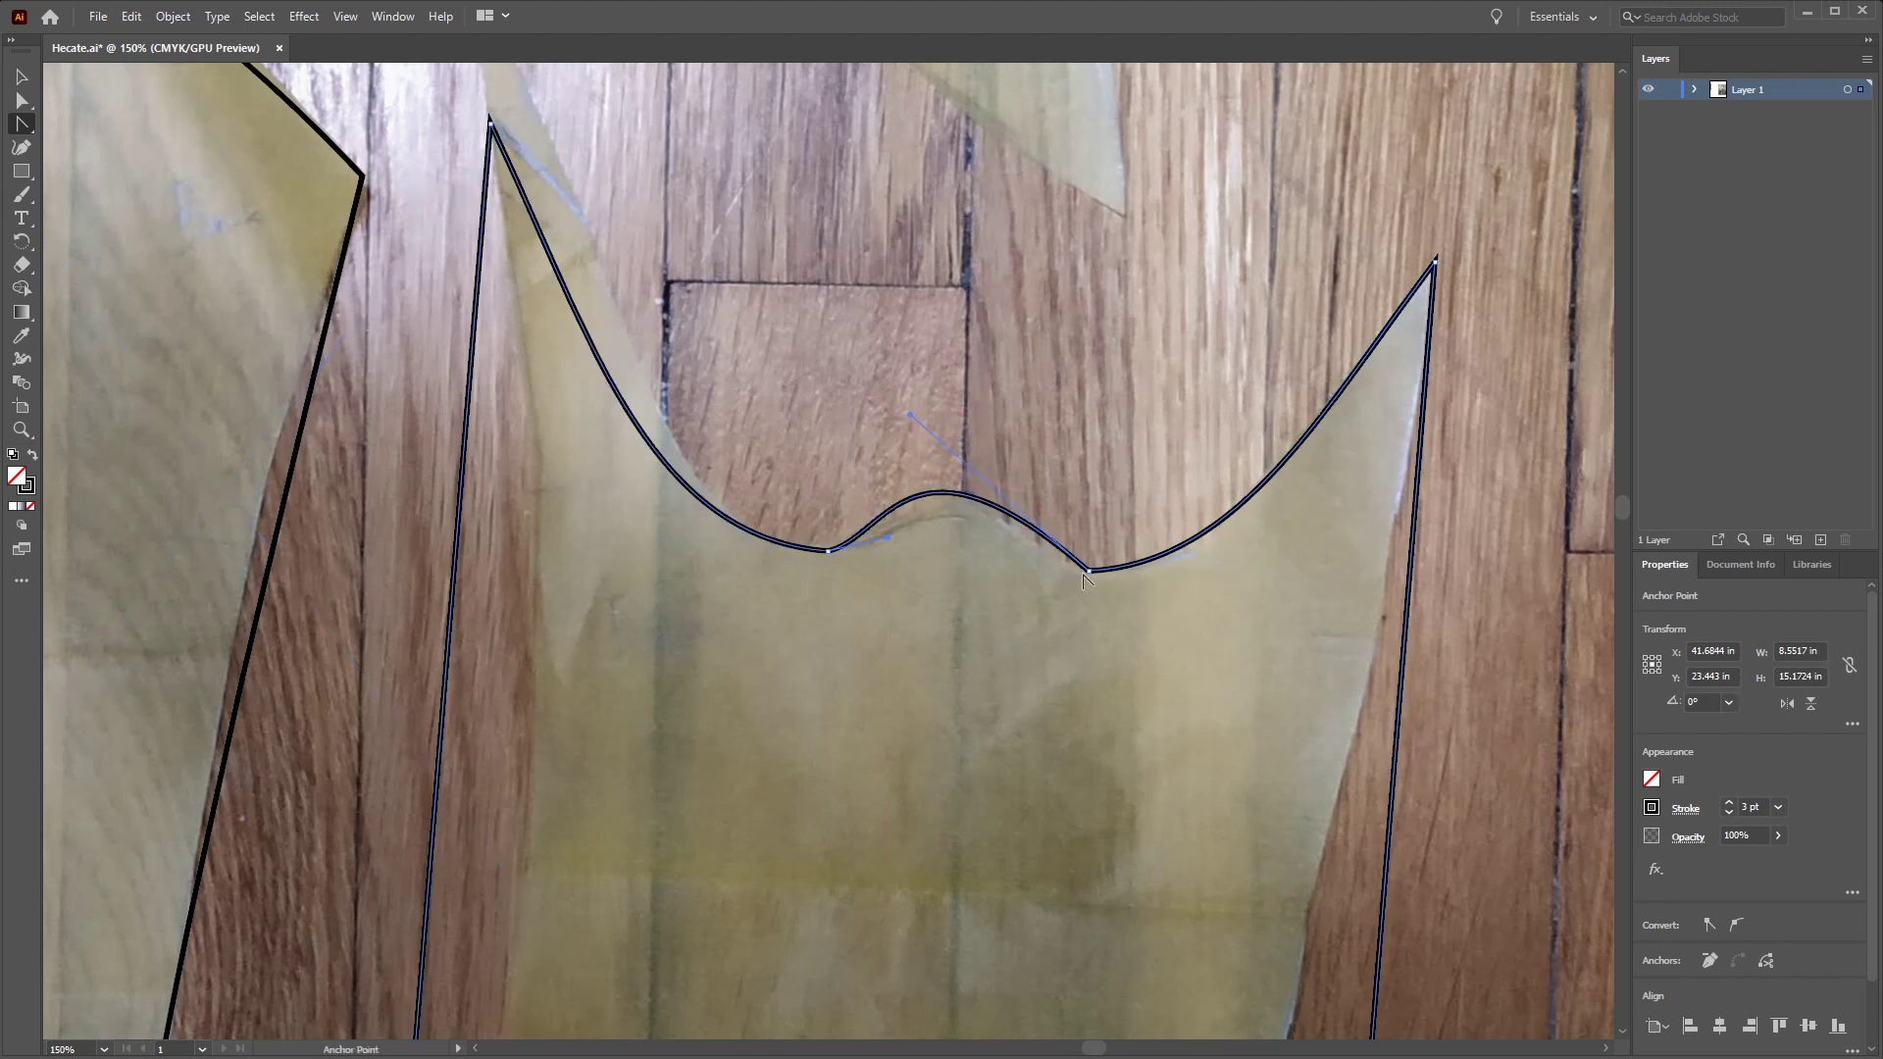
left_click_drag(1088, 570, 959, 490)
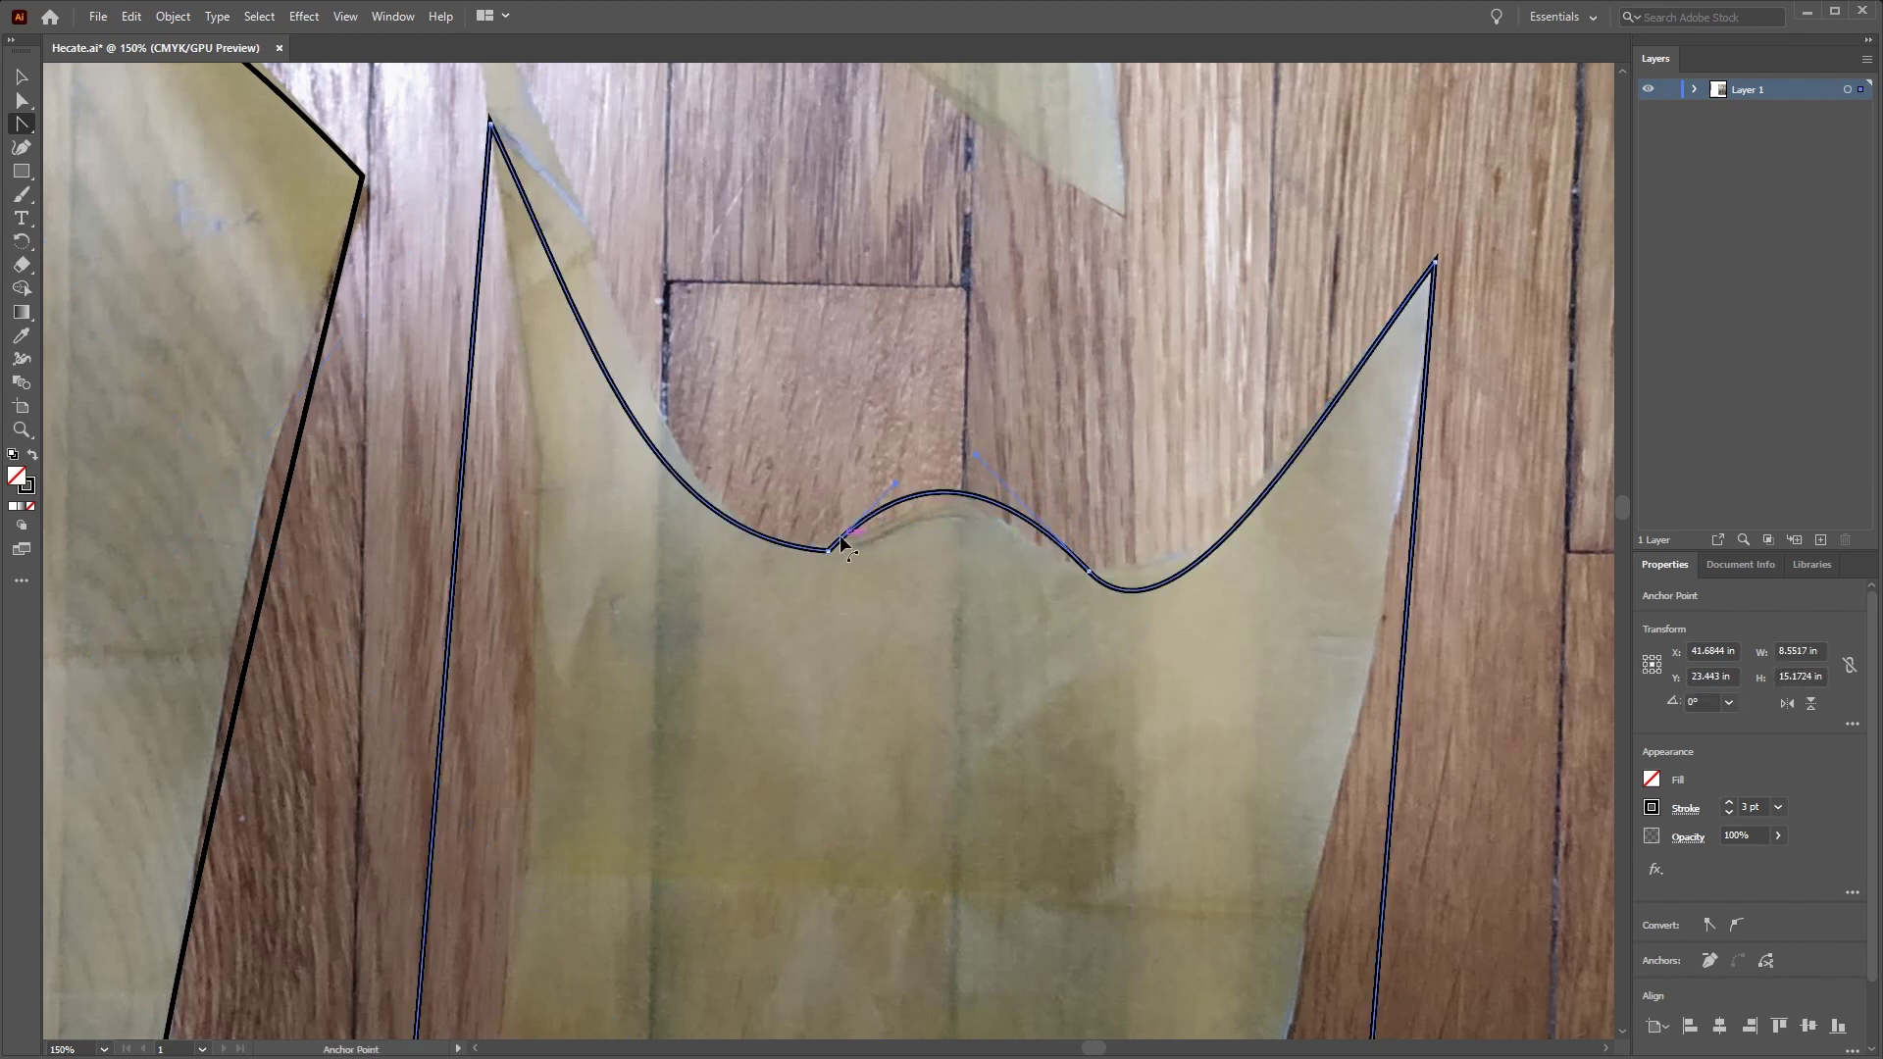
Add an anchor at the top of the neckline bump and reshape the dips on either side
key("plus")
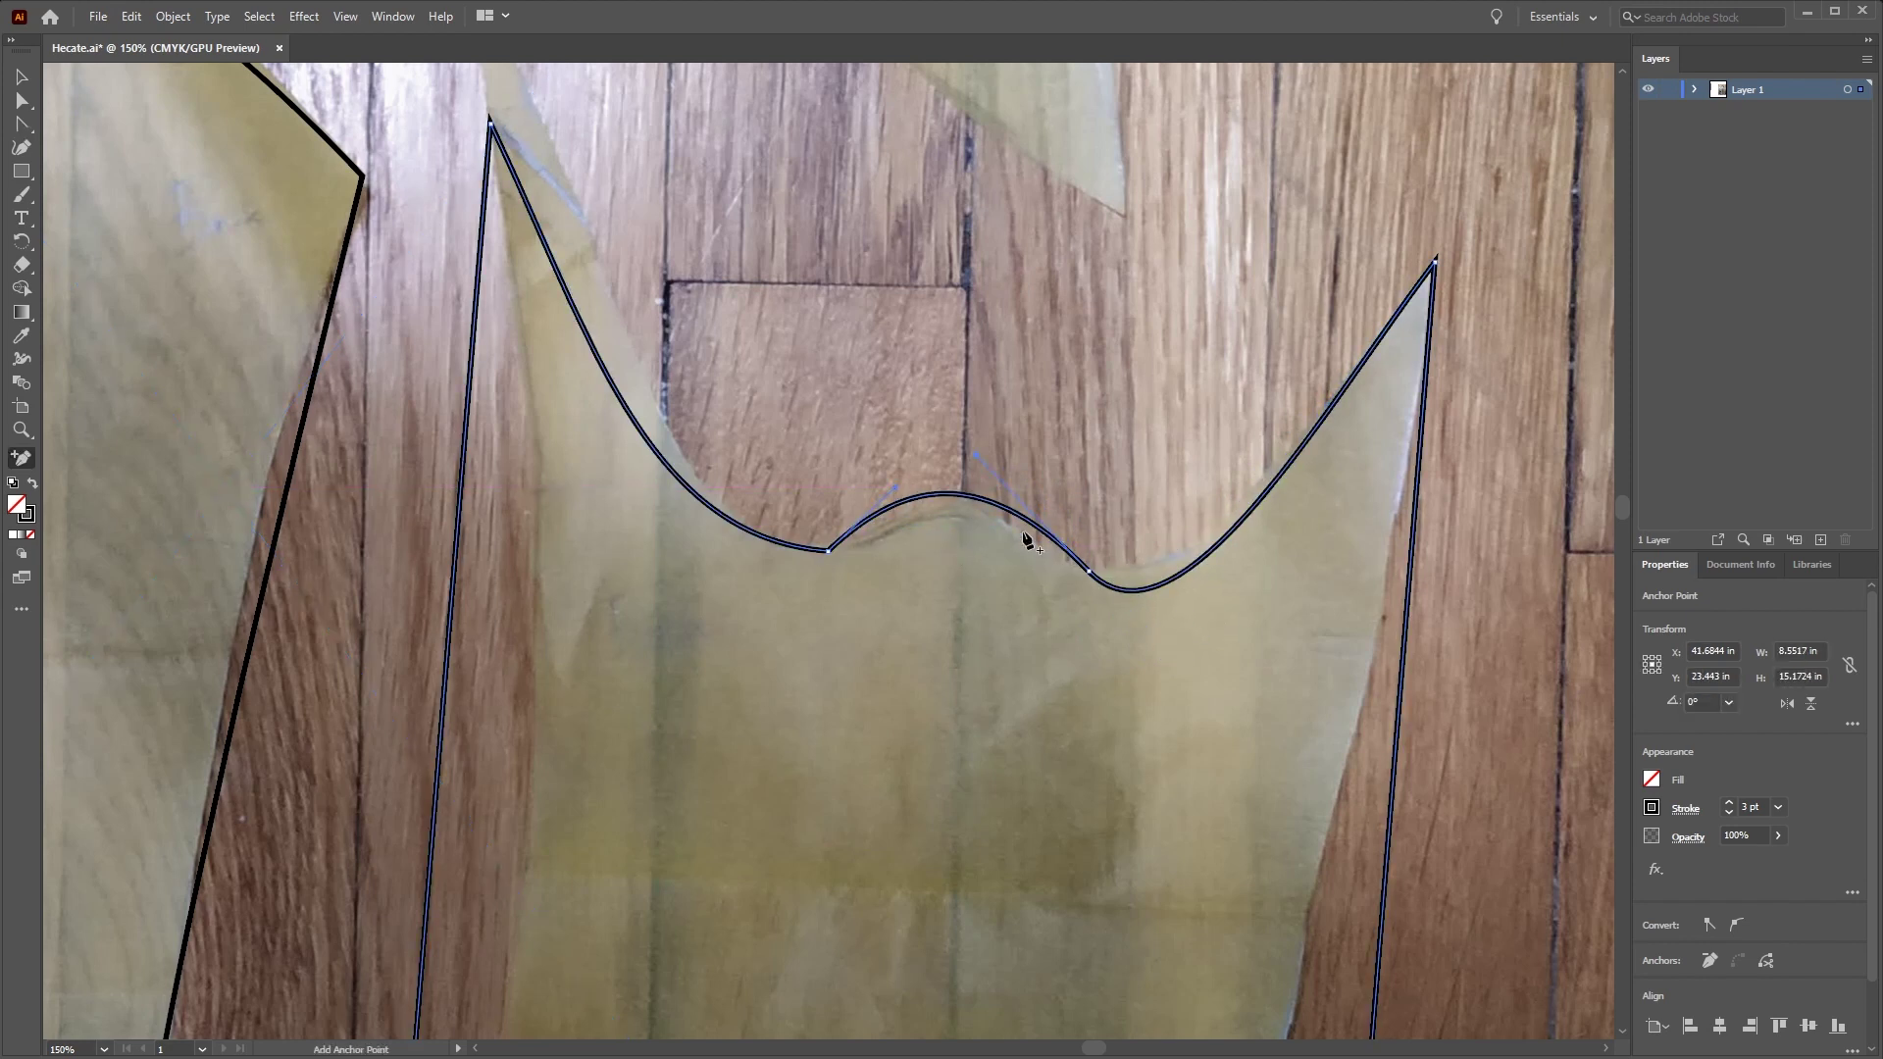
left_click(961, 495)
key("shift+c")
left_click_drag(867, 516, 887, 555)
left_click_drag(1083, 567, 1106, 595)
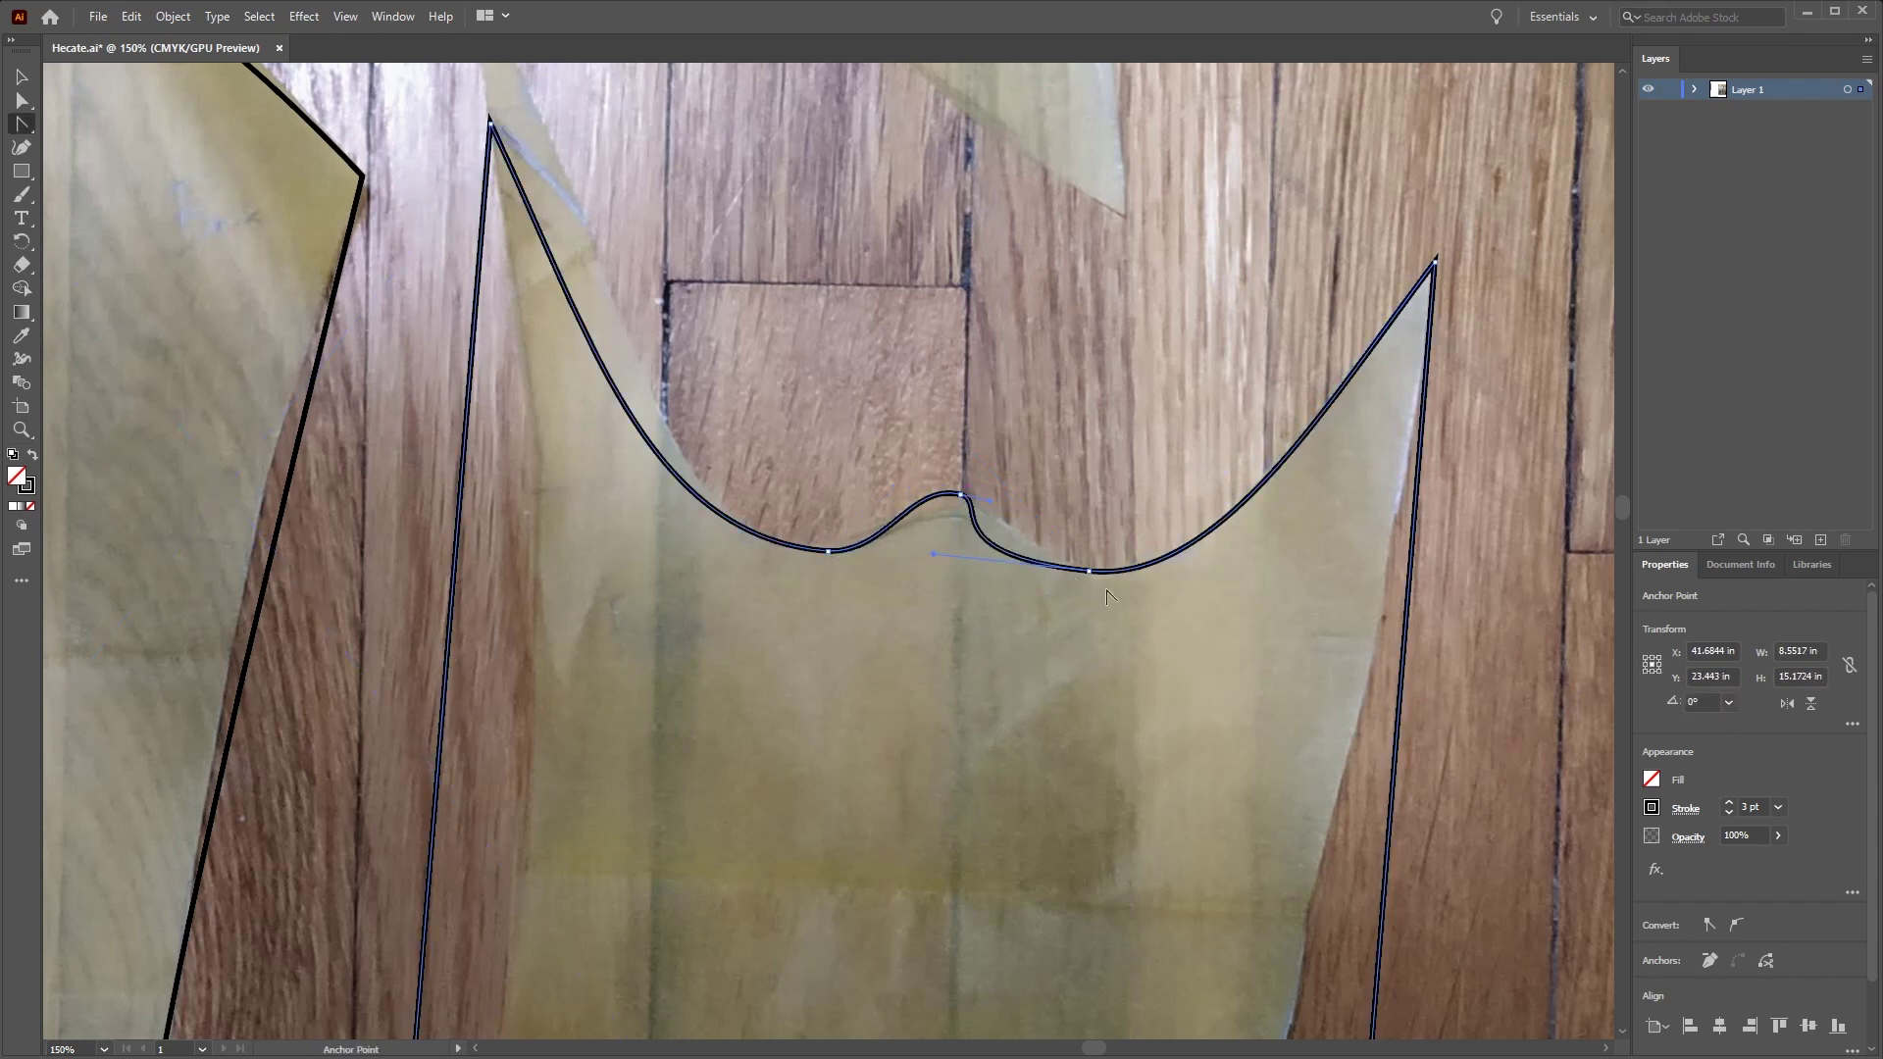
left_click_drag(935, 556, 1110, 570)
Move the dip anchors to the paper's edge and round the centre bump with symmetric handles
key("a")
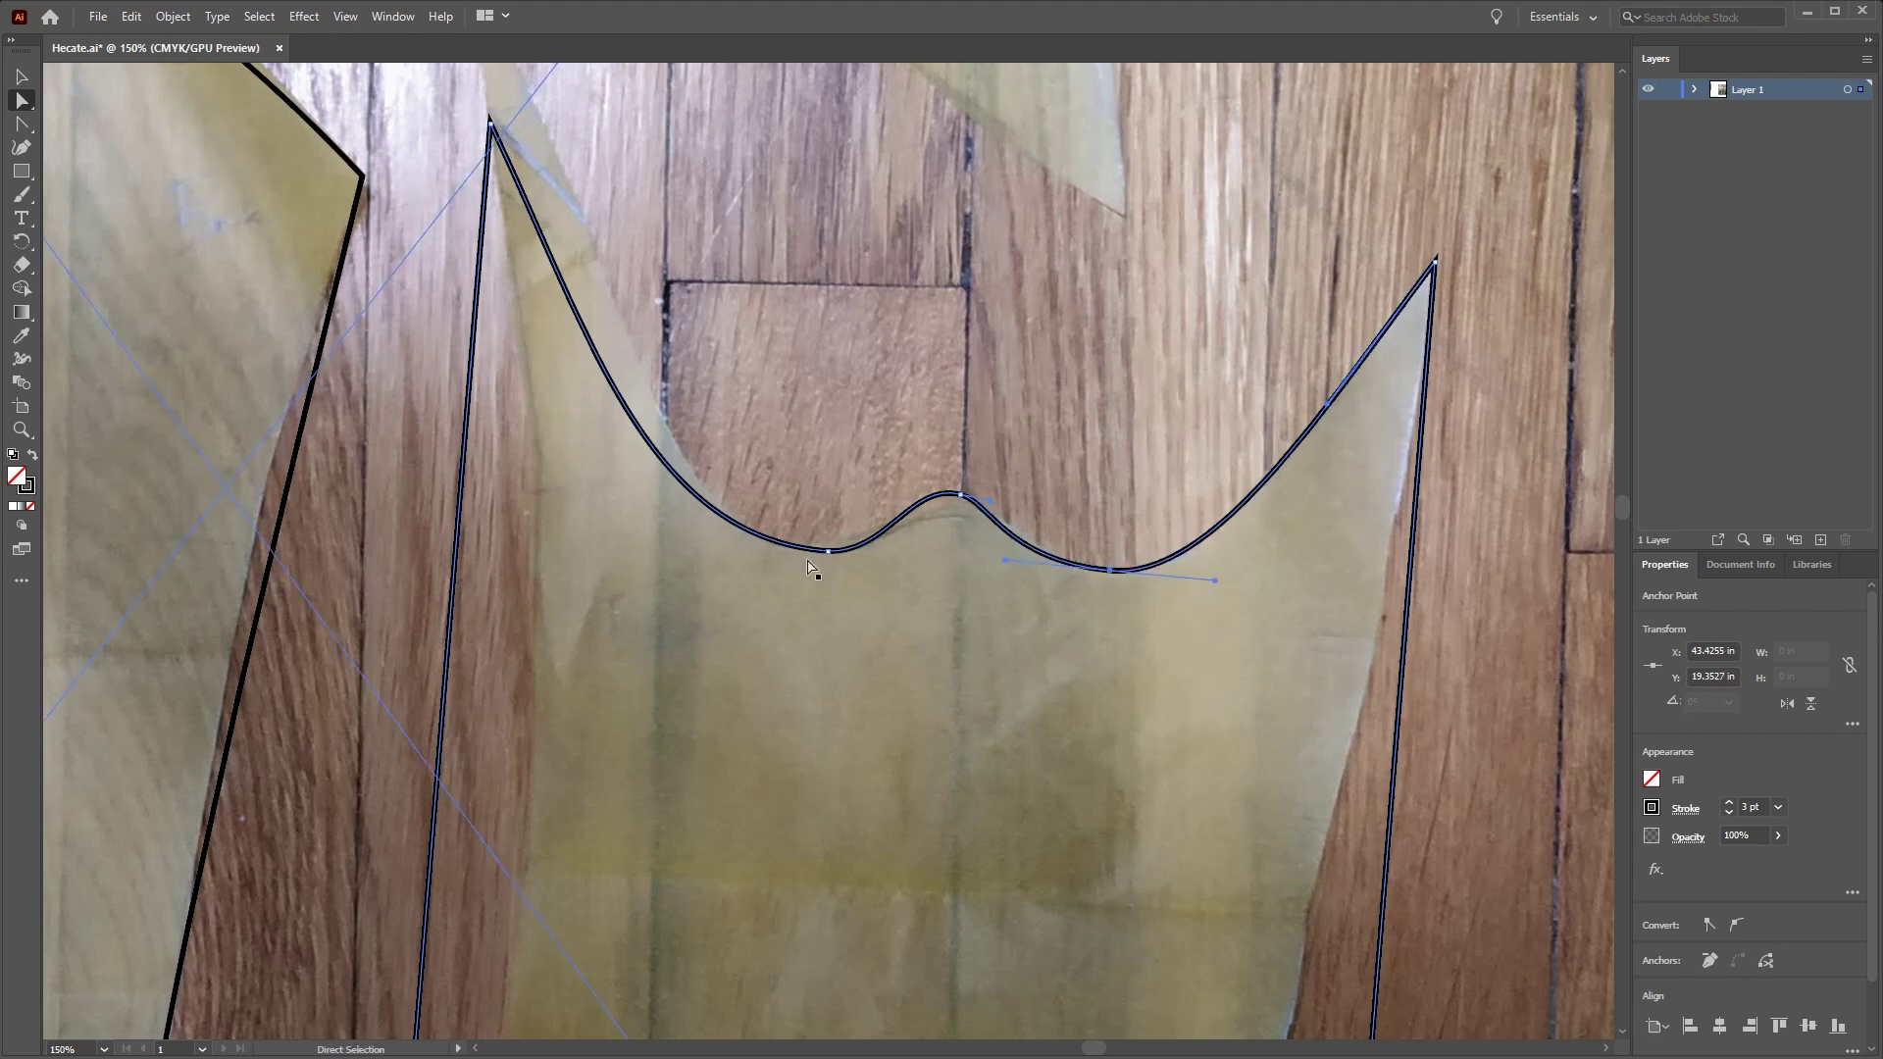
left_click_drag(827, 550, 797, 546)
key("shift+c")
left_click_drag(961, 493, 882, 496)
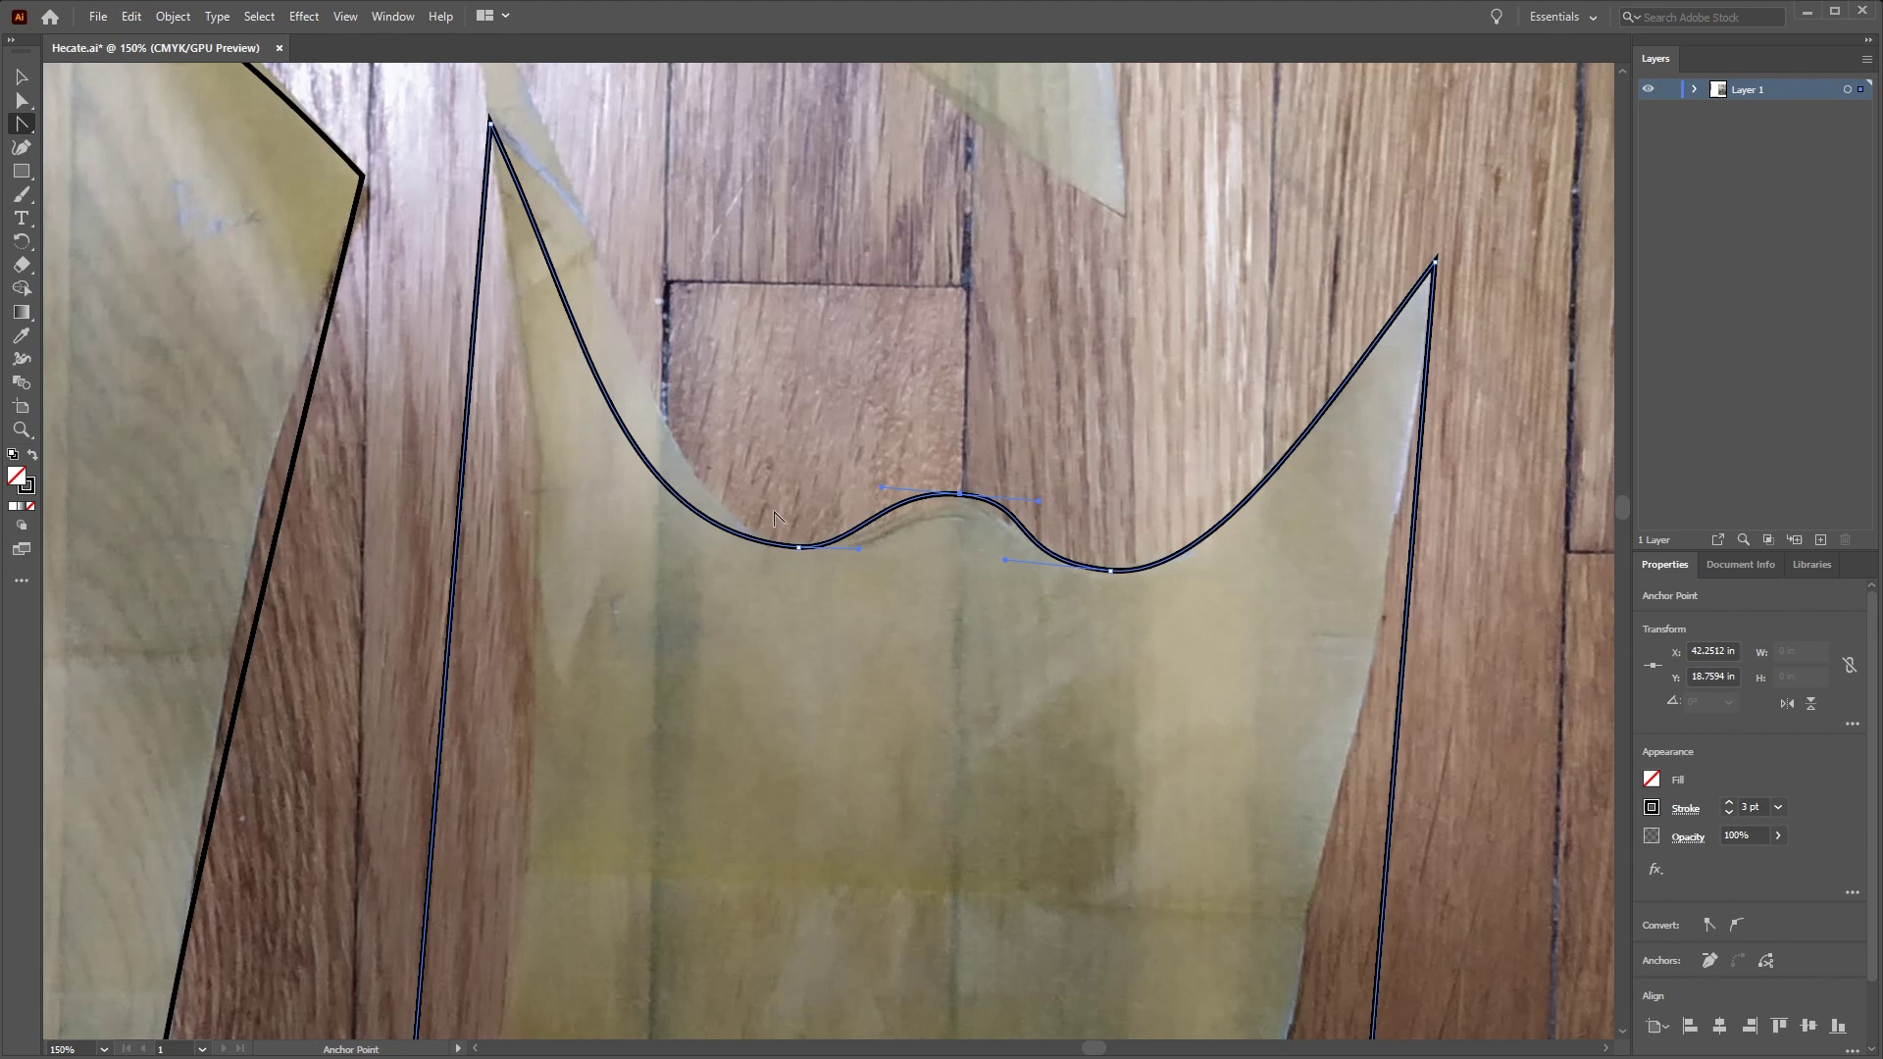
left_click_drag(649, 464, 662, 449)
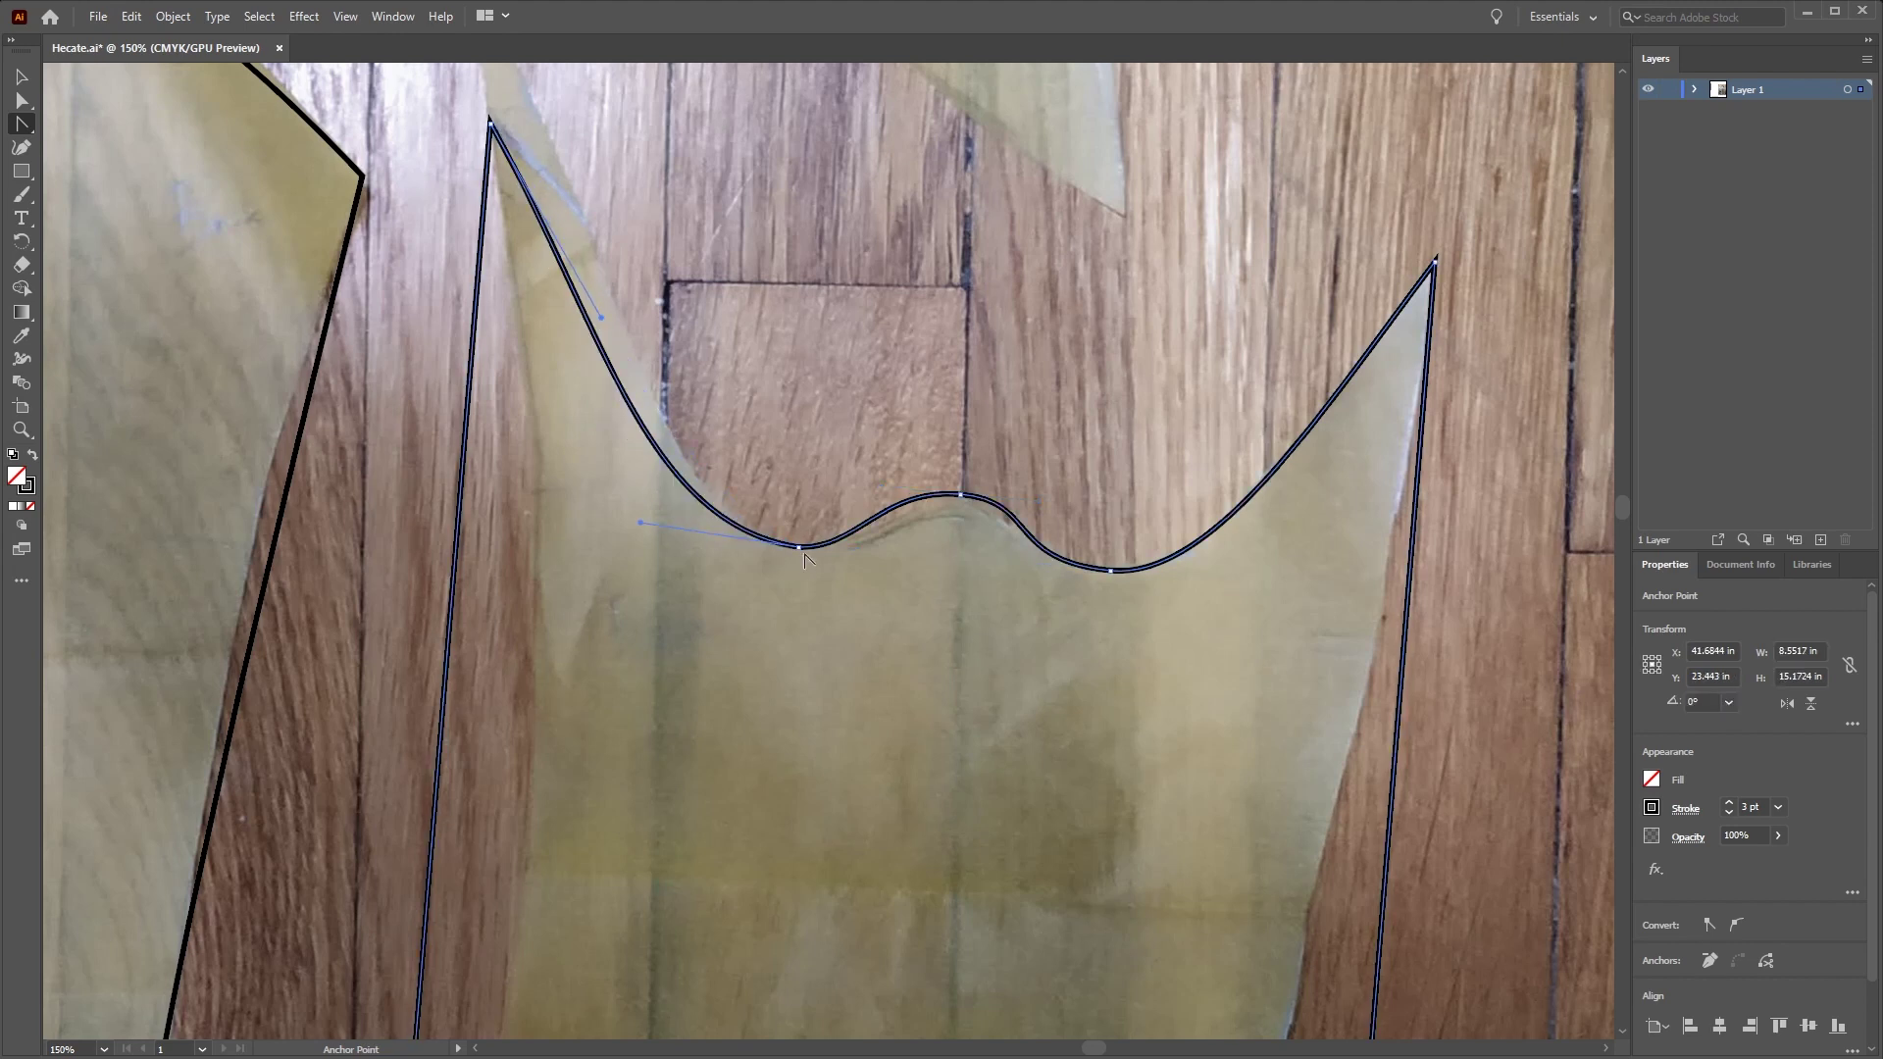
left_click_drag(790, 546, 792, 549)
Refine the left neckline curve and dip handles, and sharpen the small centre bump
left_click_drag(601, 317, 644, 220)
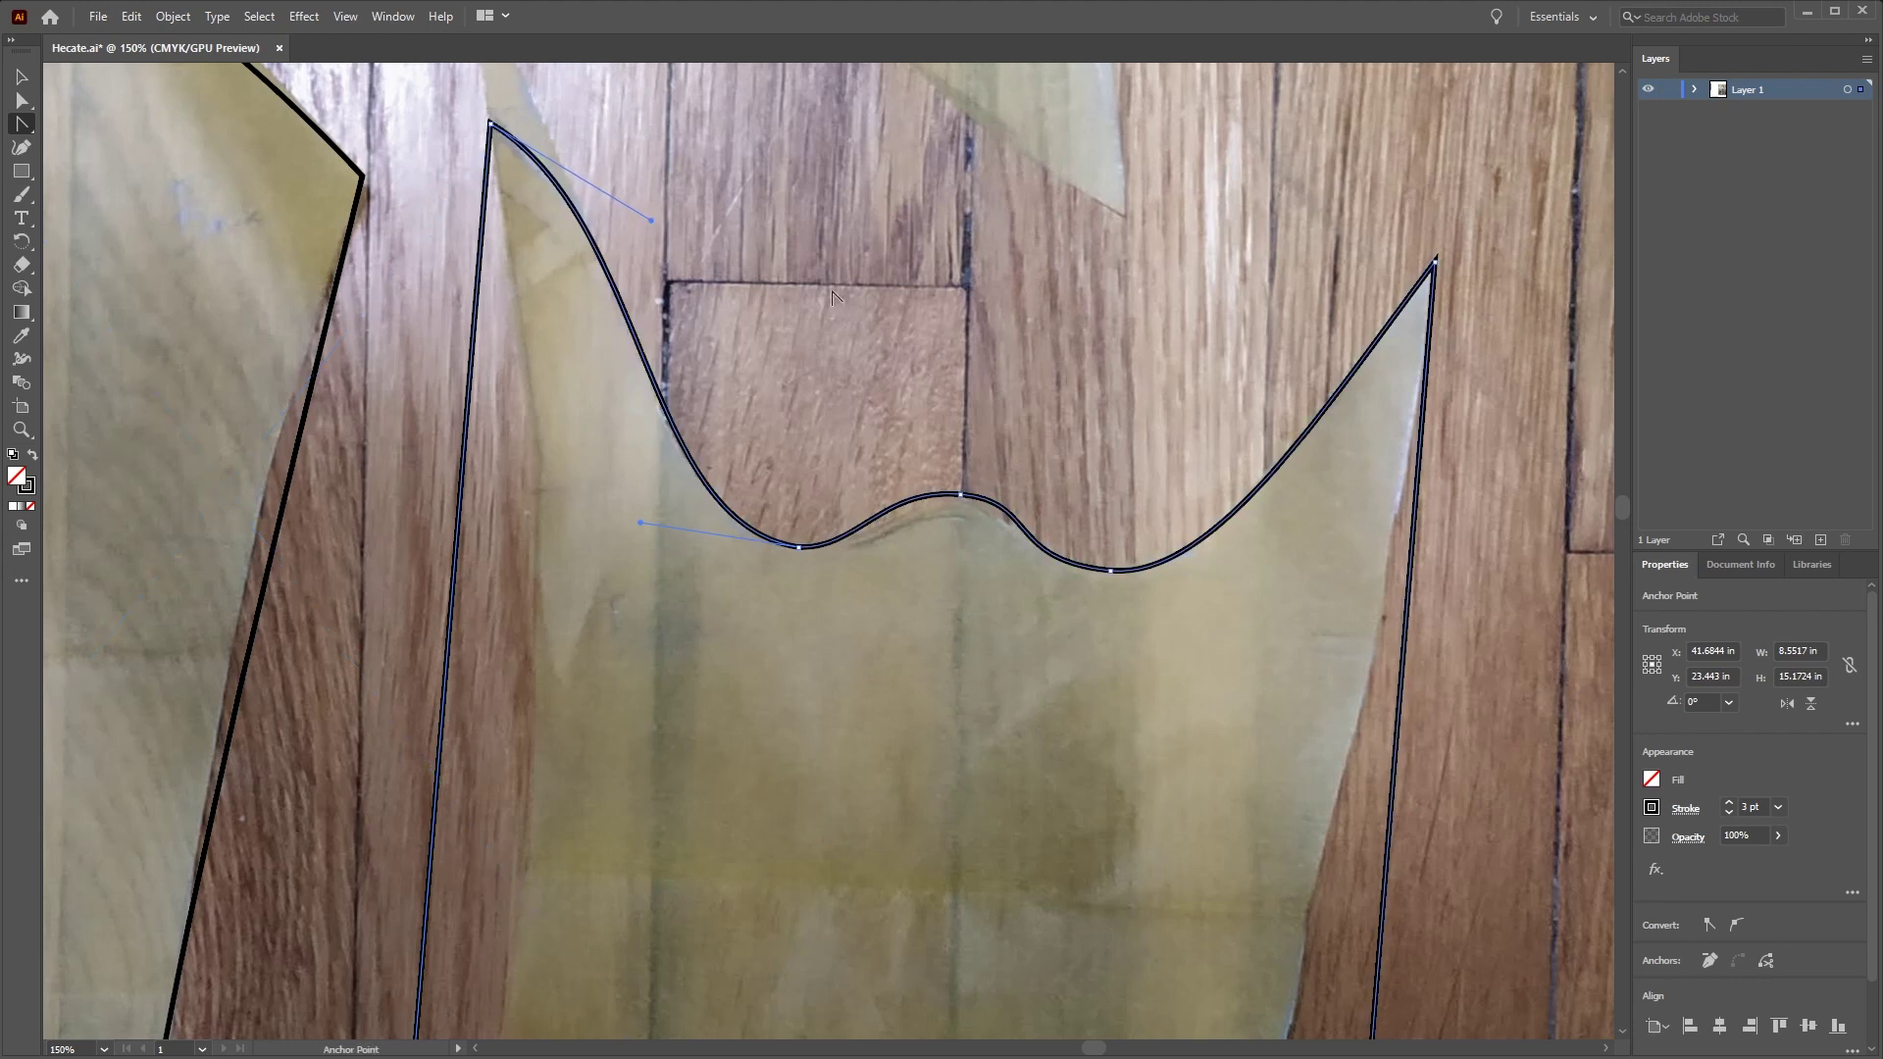
left_click_drag(1107, 420, 1076, 292)
left_click_drag(769, 419, 614, 403)
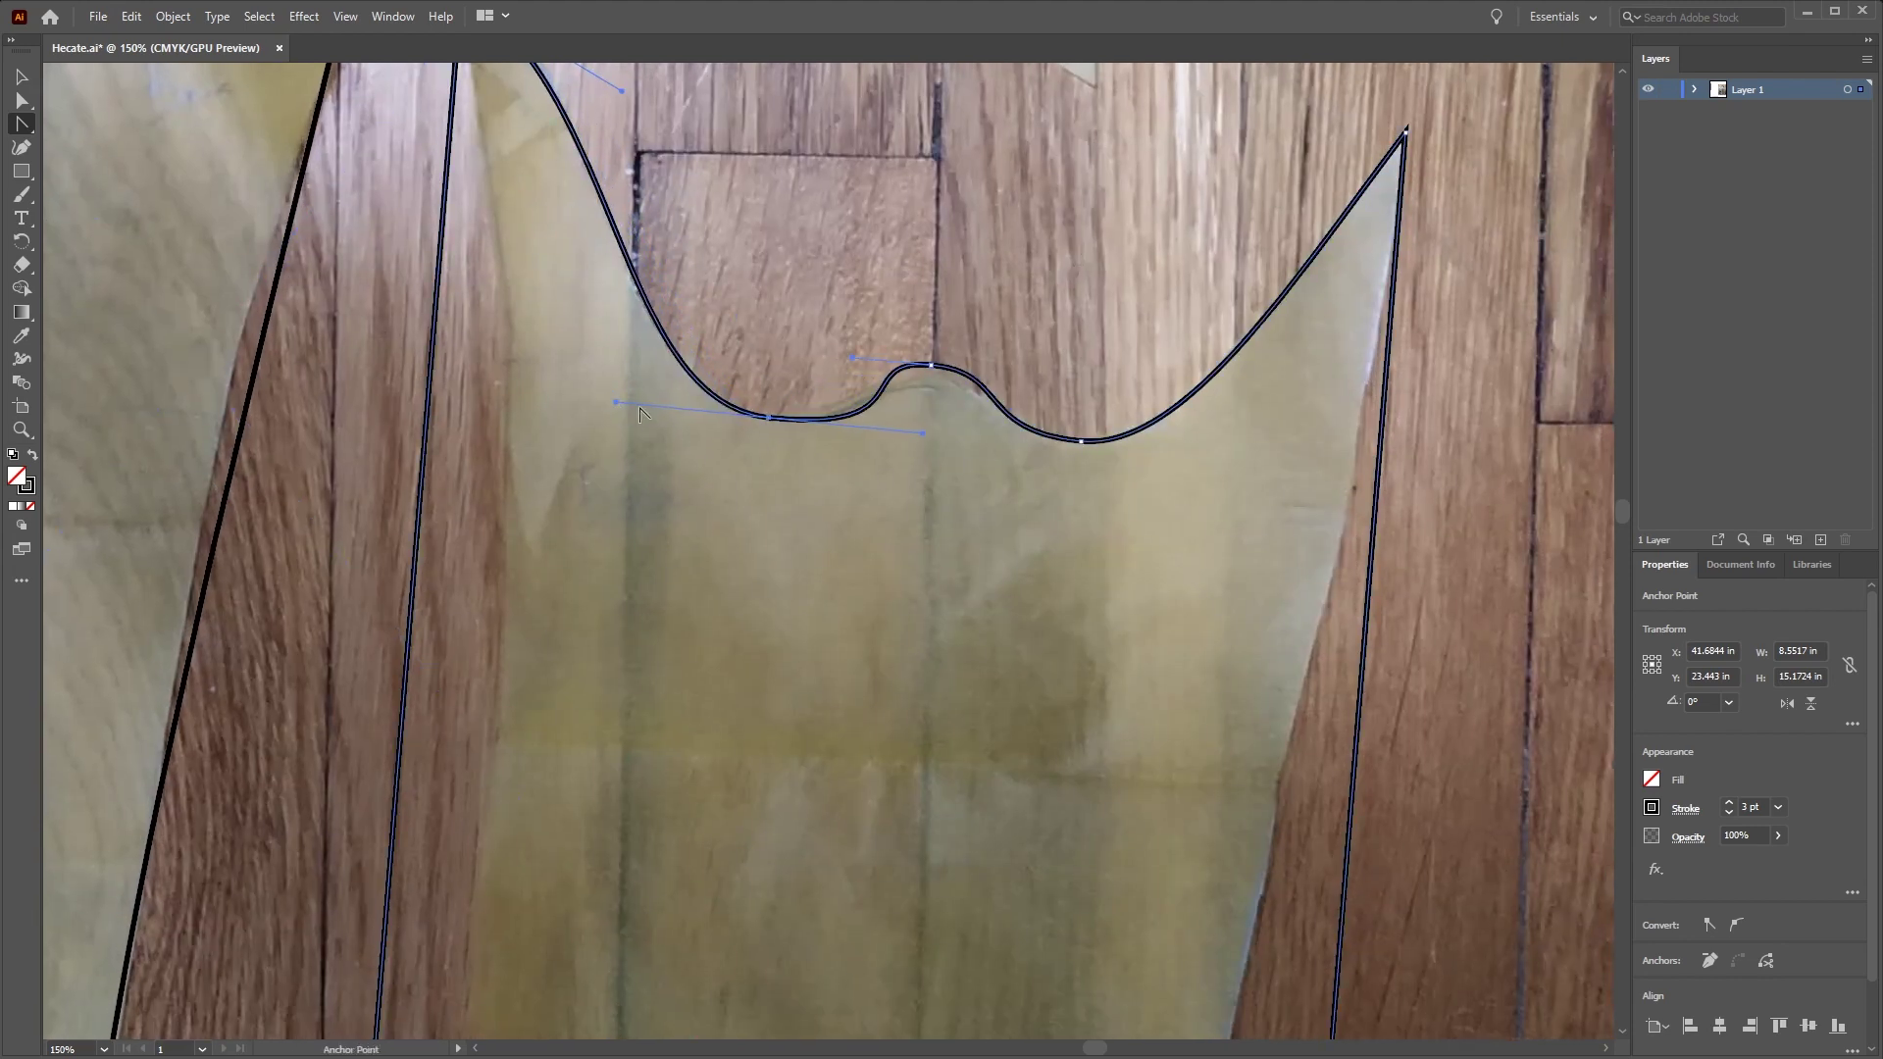
left_click_drag(852, 358, 833, 357)
left_click_drag(922, 431, 907, 370)
key("a")
key("shift+c")
key("v")
Bow the piece's left side, bottom hem and right side into curves matching the paper
left_click(1094, 268)
left_click_drag(1017, 737, 1150, 416)
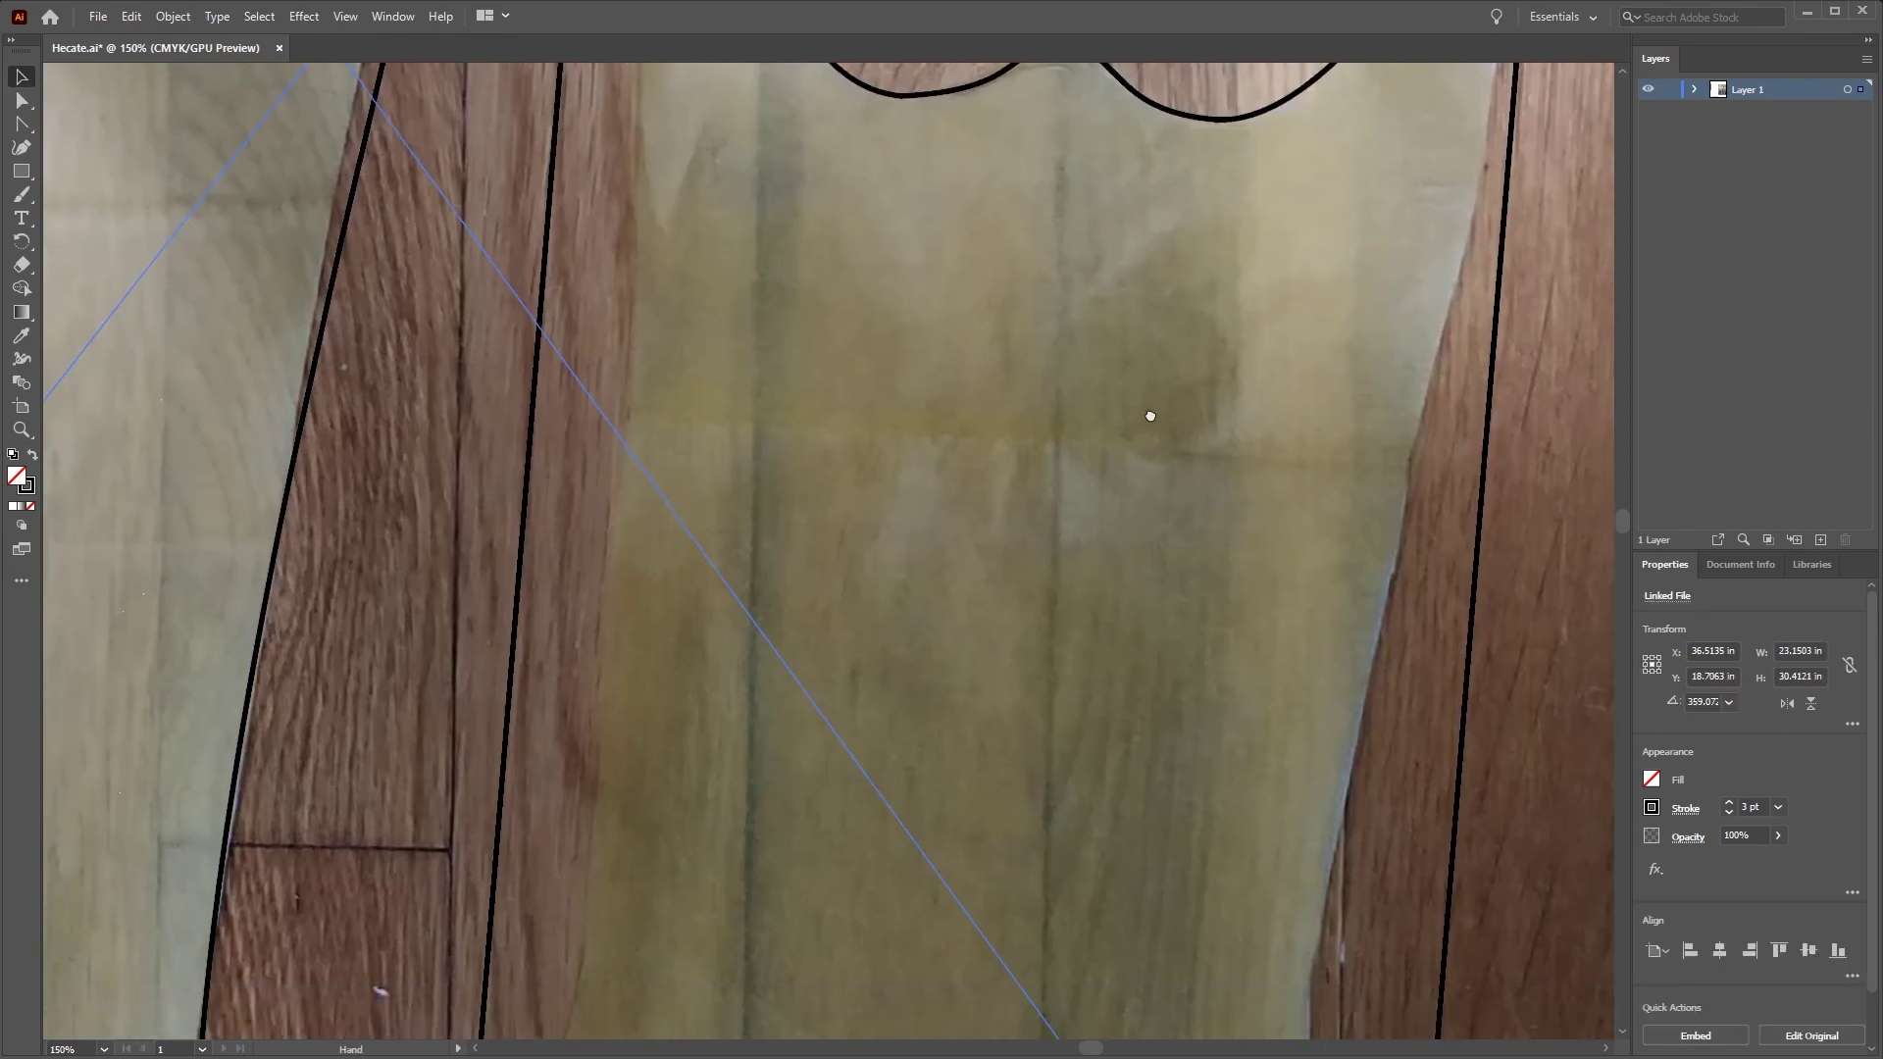
key("ctrl+minus")
key("ctrl+minus")
key("c")
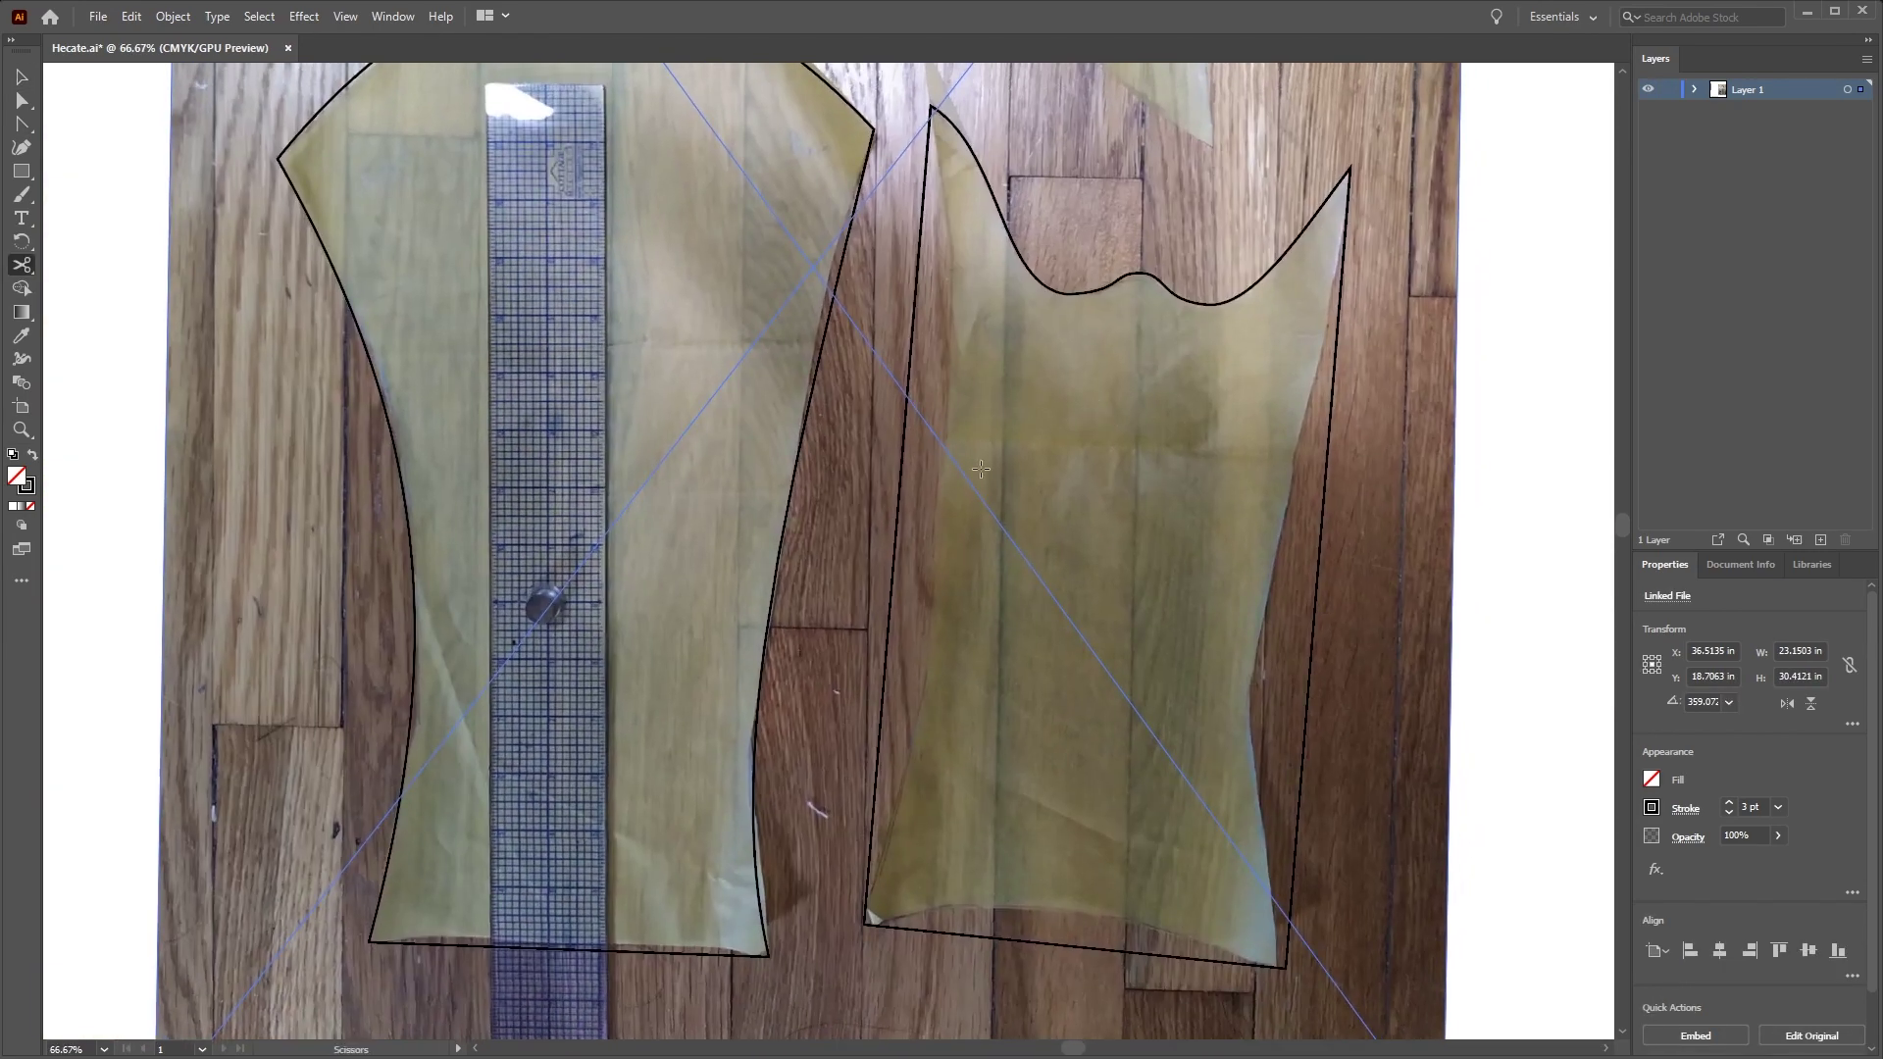
key("shift+c")
left_click_drag(888, 651, 926, 639)
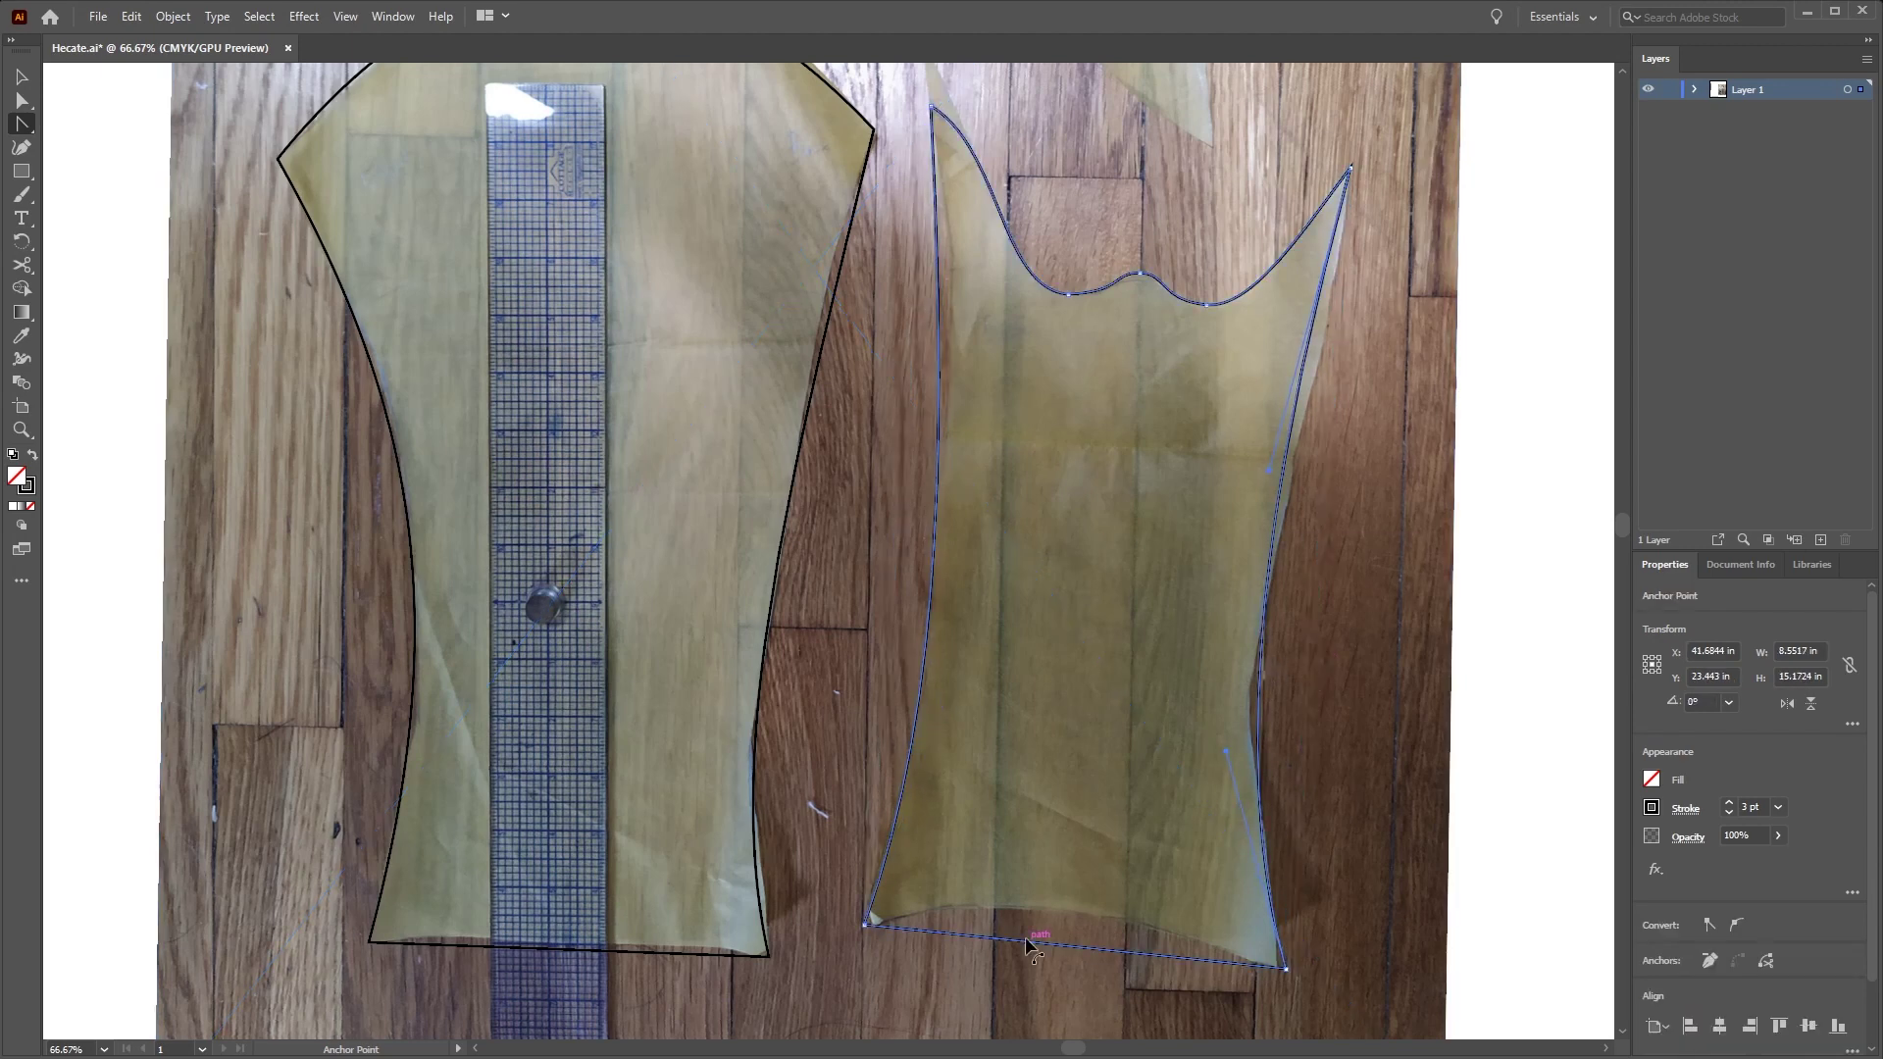
left_click_drag(1024, 941, 1069, 913)
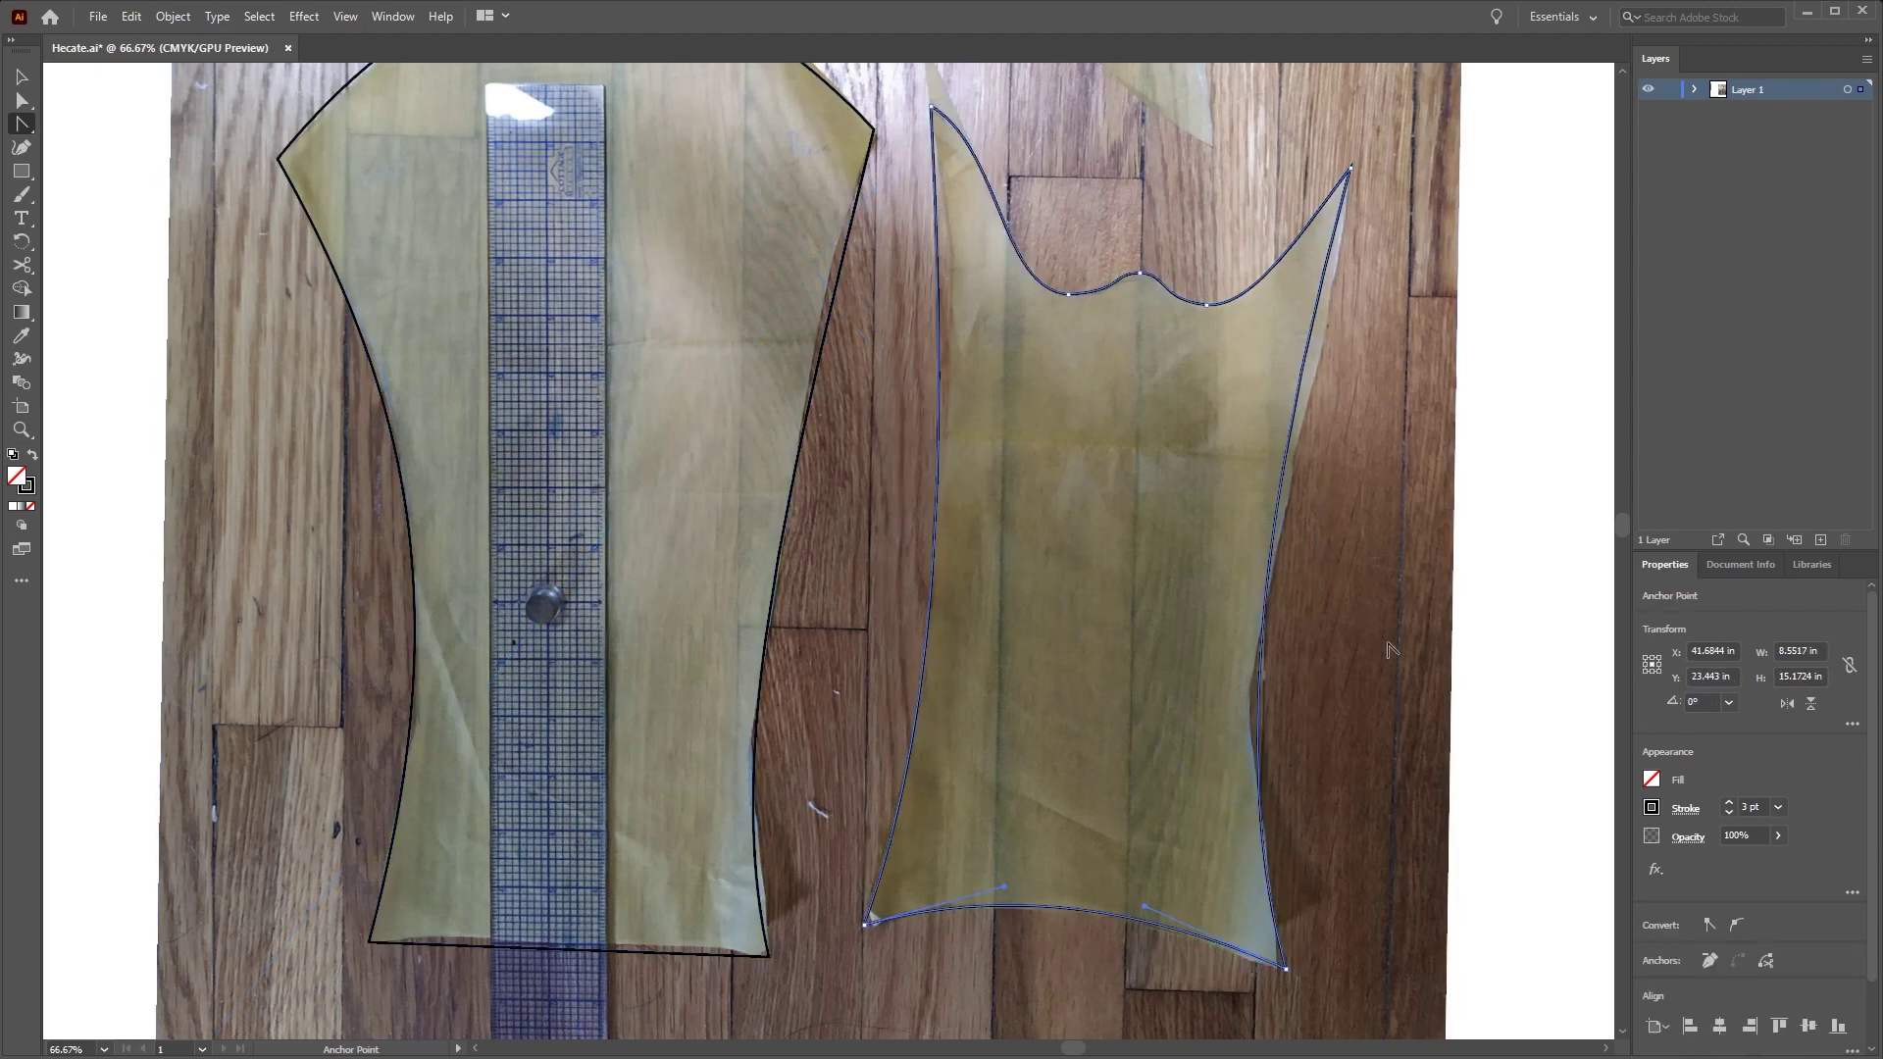
left_click_drag(1258, 713, 1254, 711)
left_click_drag(1218, 739, 1221, 725)
left_click_drag(1270, 457, 1288, 532)
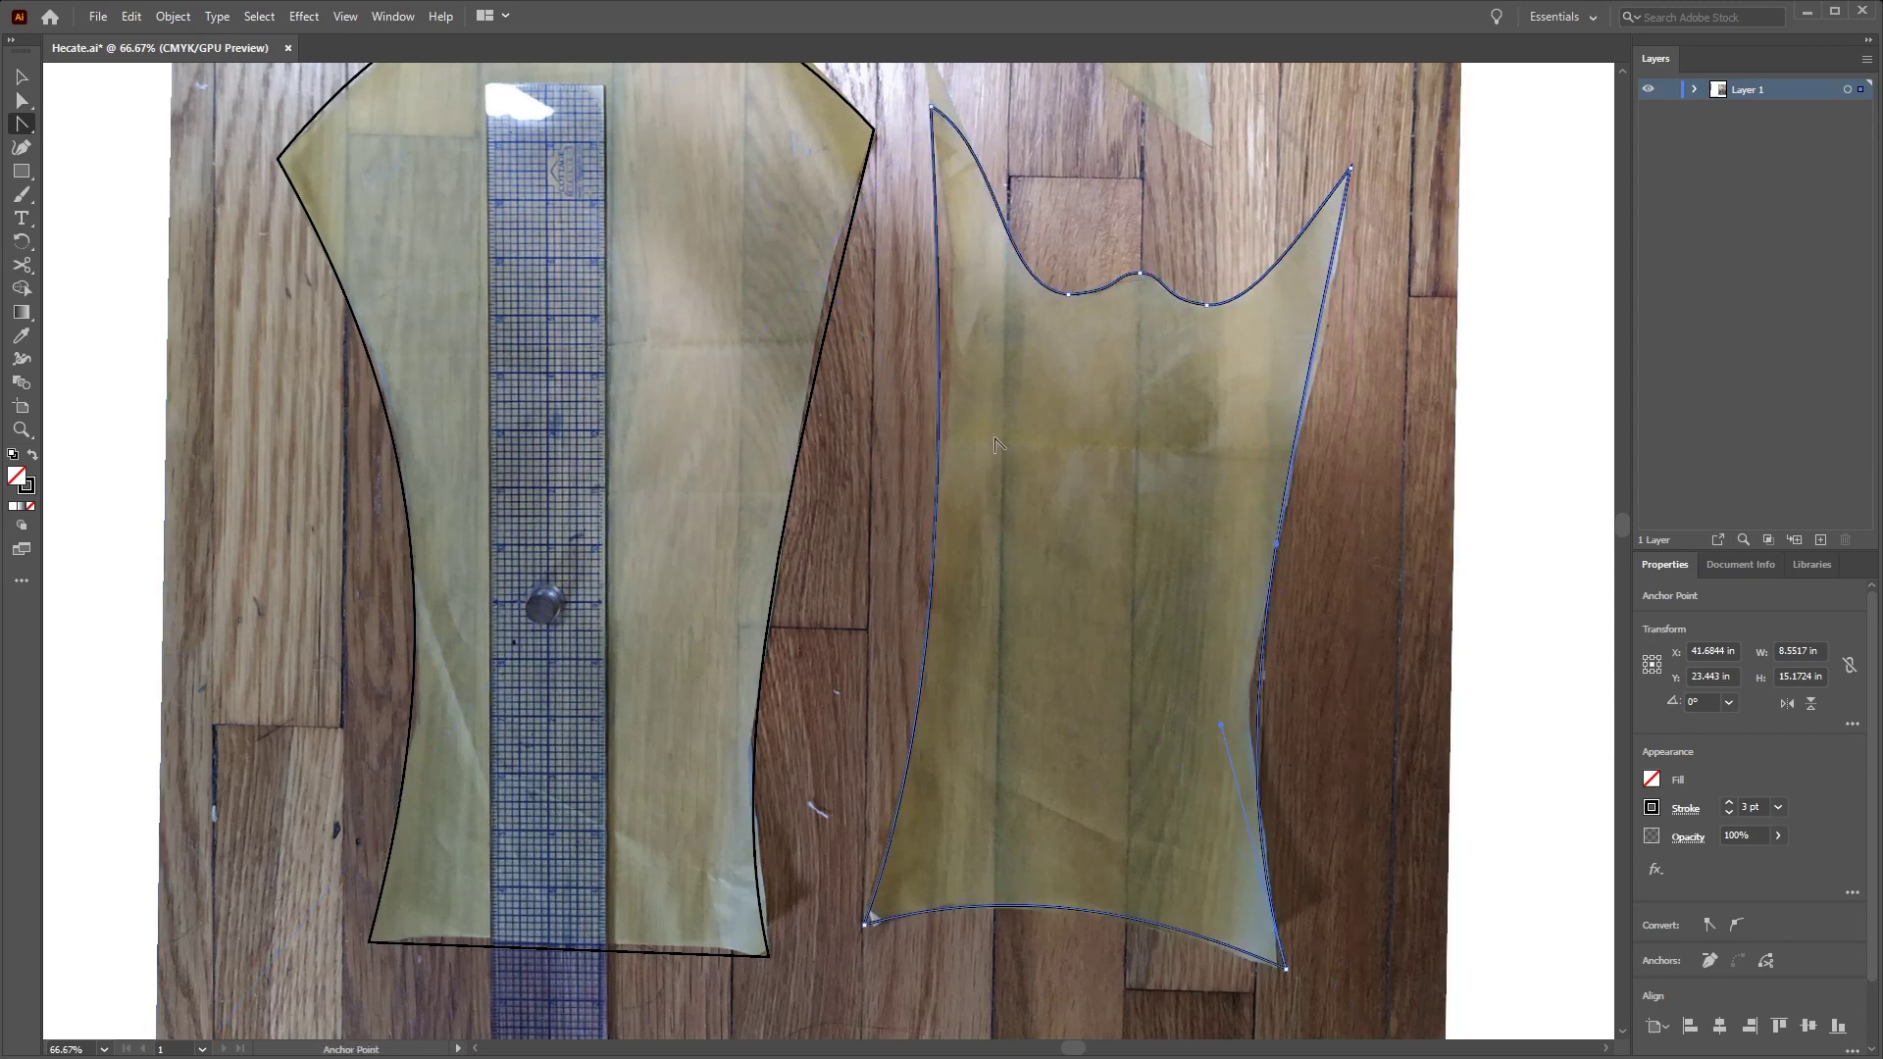
left_click_drag(937, 415, 948, 422)
left_click_drag(955, 680, 959, 681)
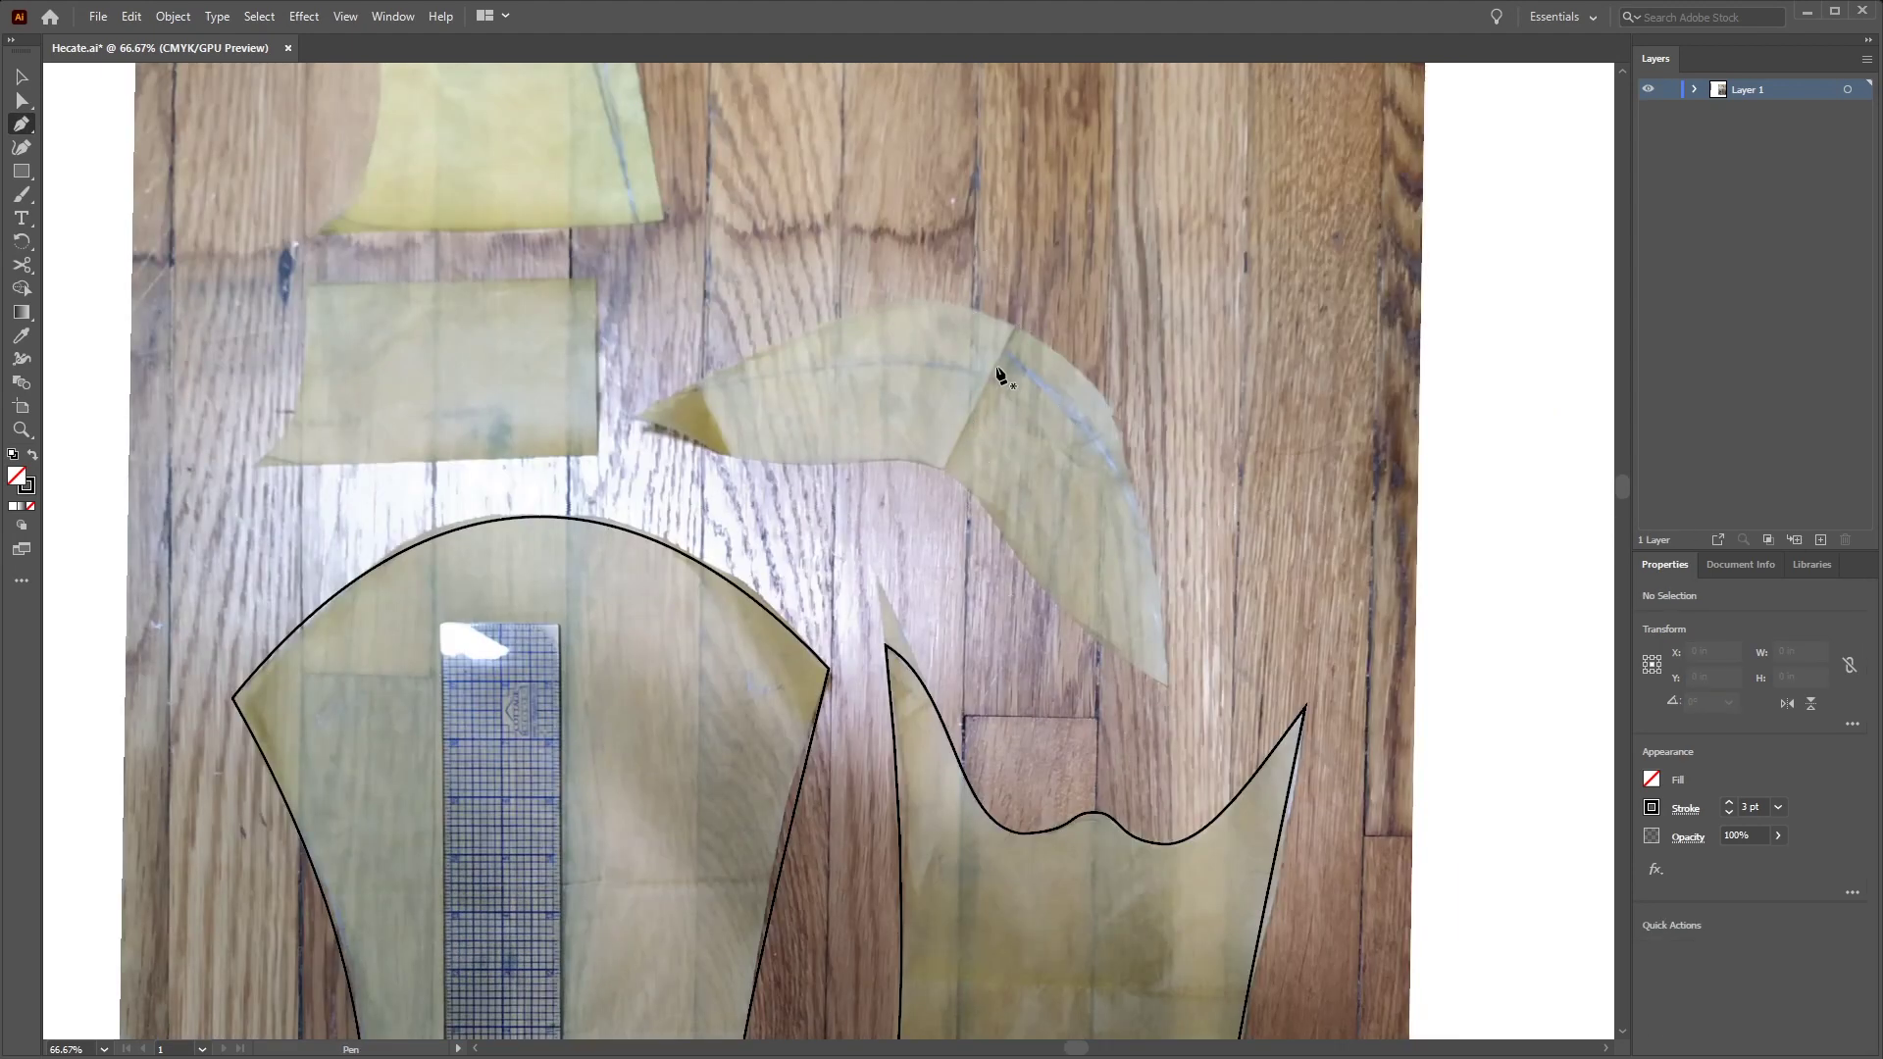
Trace a closed straight-edged outline around the wedge-shaped paper piece
left_click(989, 377)
left_click(945, 469)
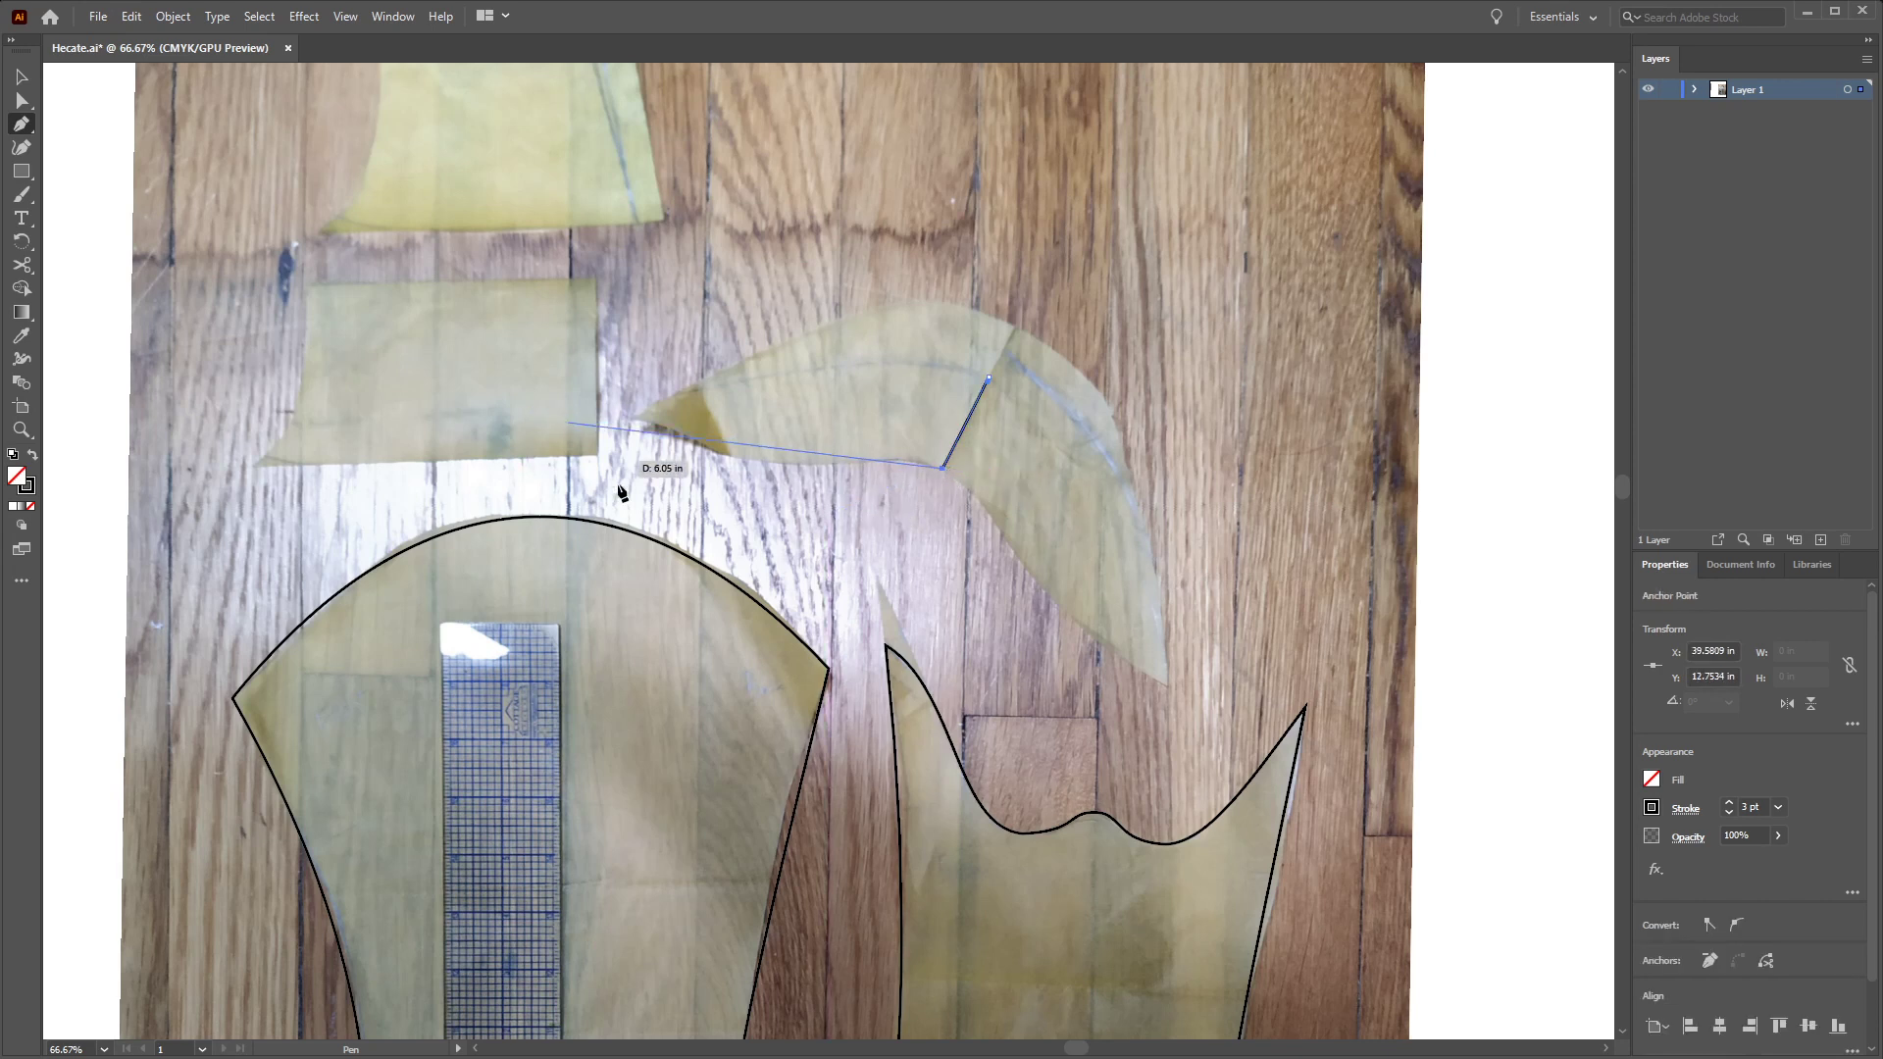
left_click(1169, 685)
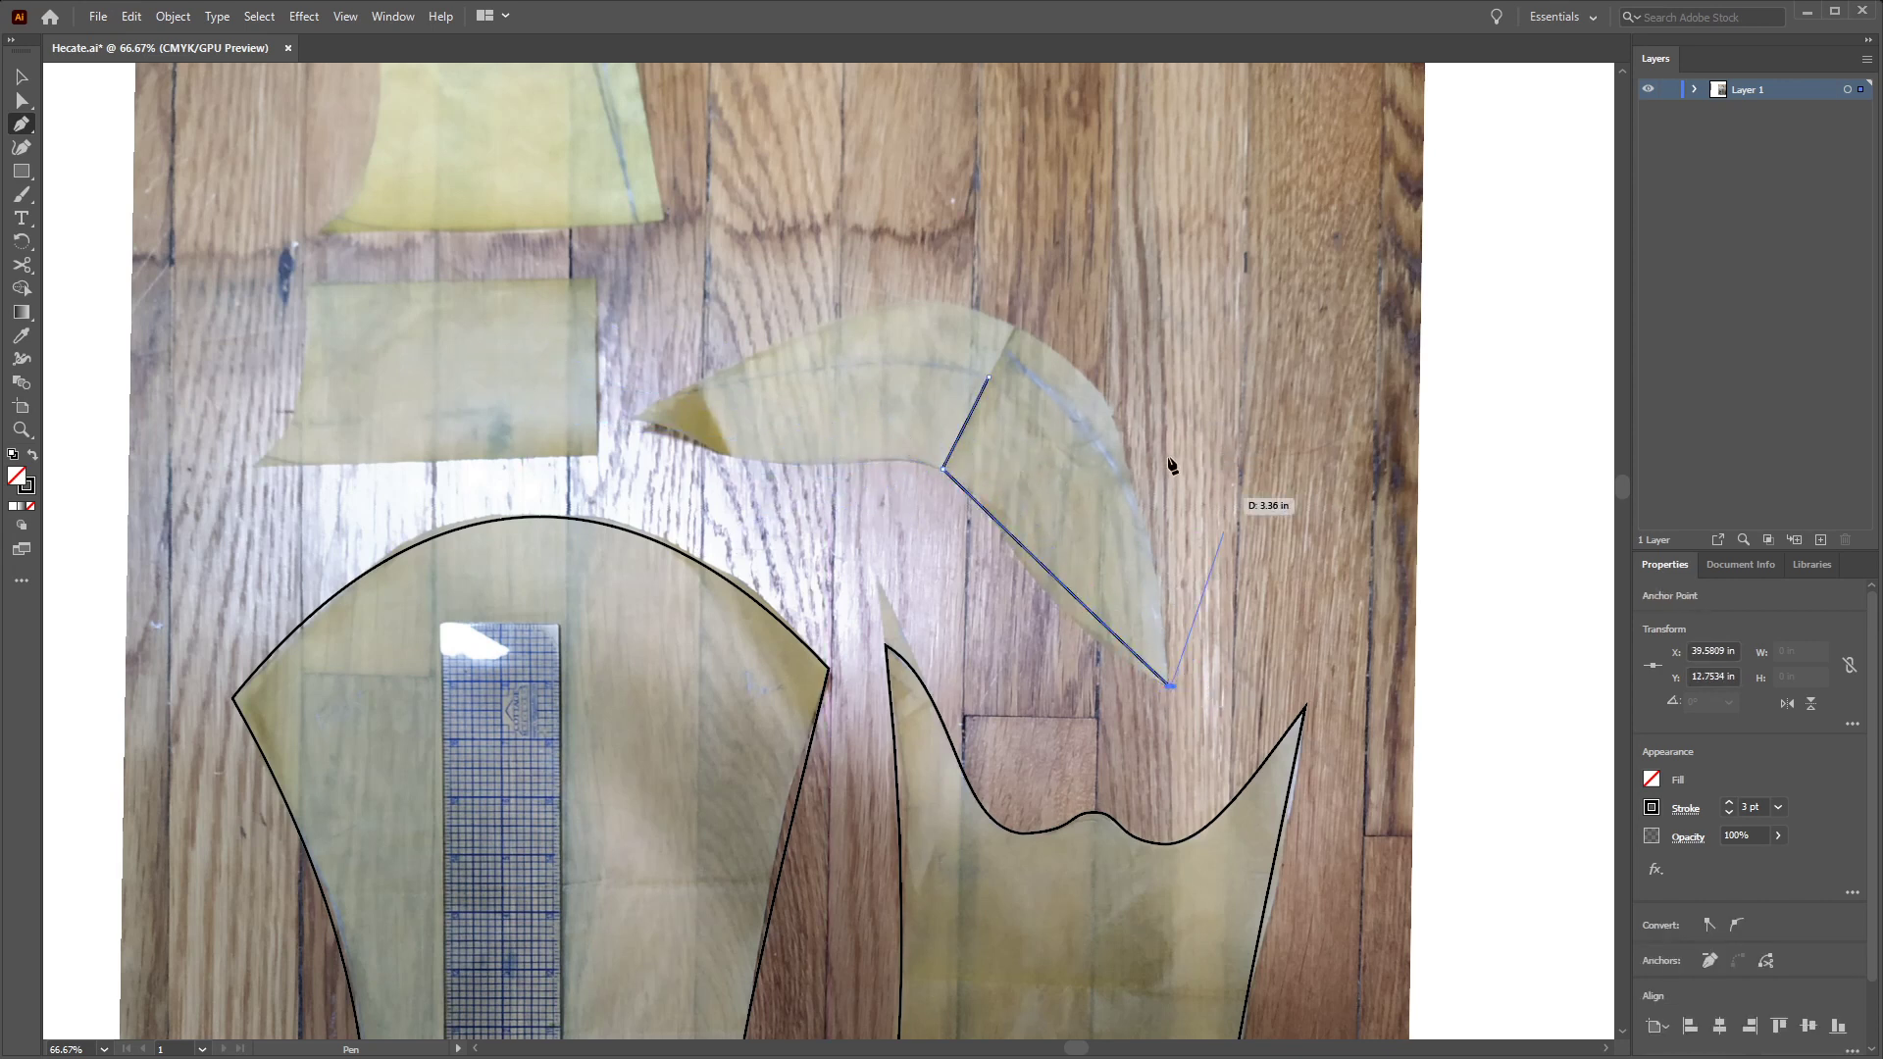
left_click(988, 377)
Curve the wedge's outer and upper edges so they follow the paper
key("shift+c")
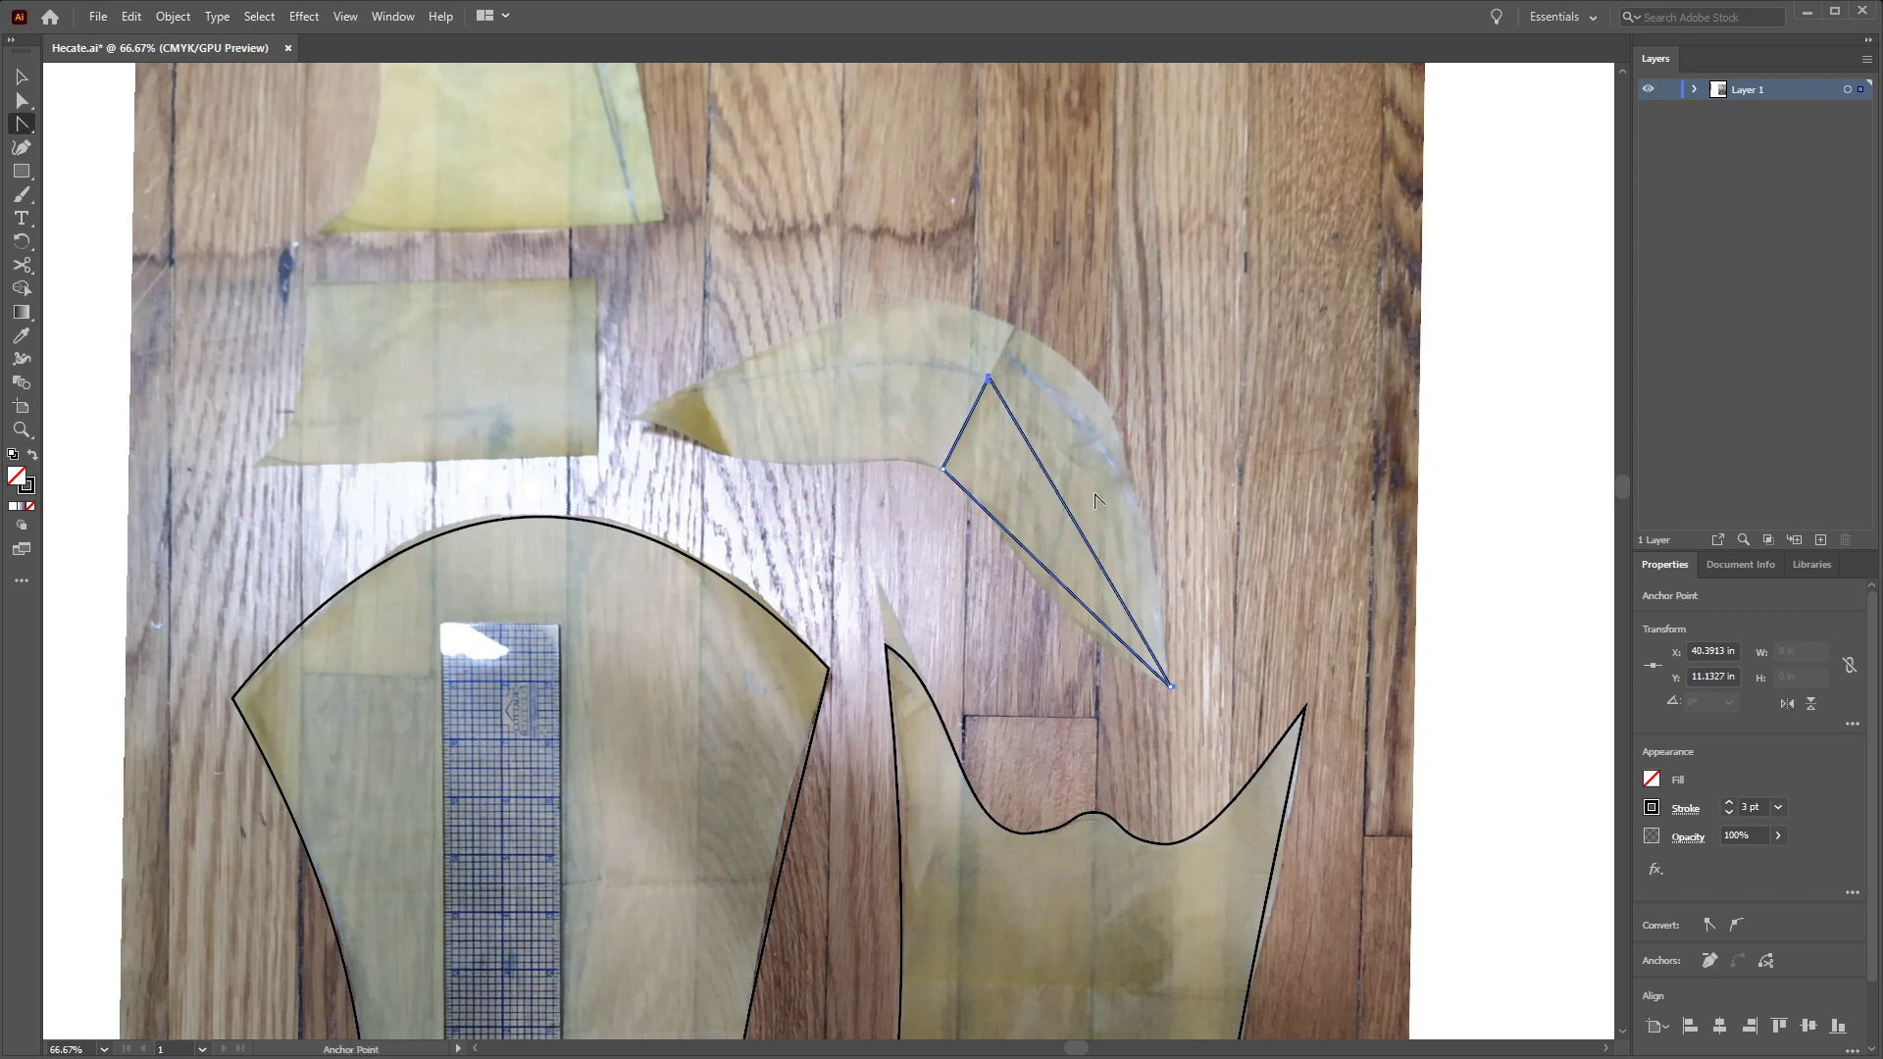
left_click_drag(1079, 530, 1134, 499)
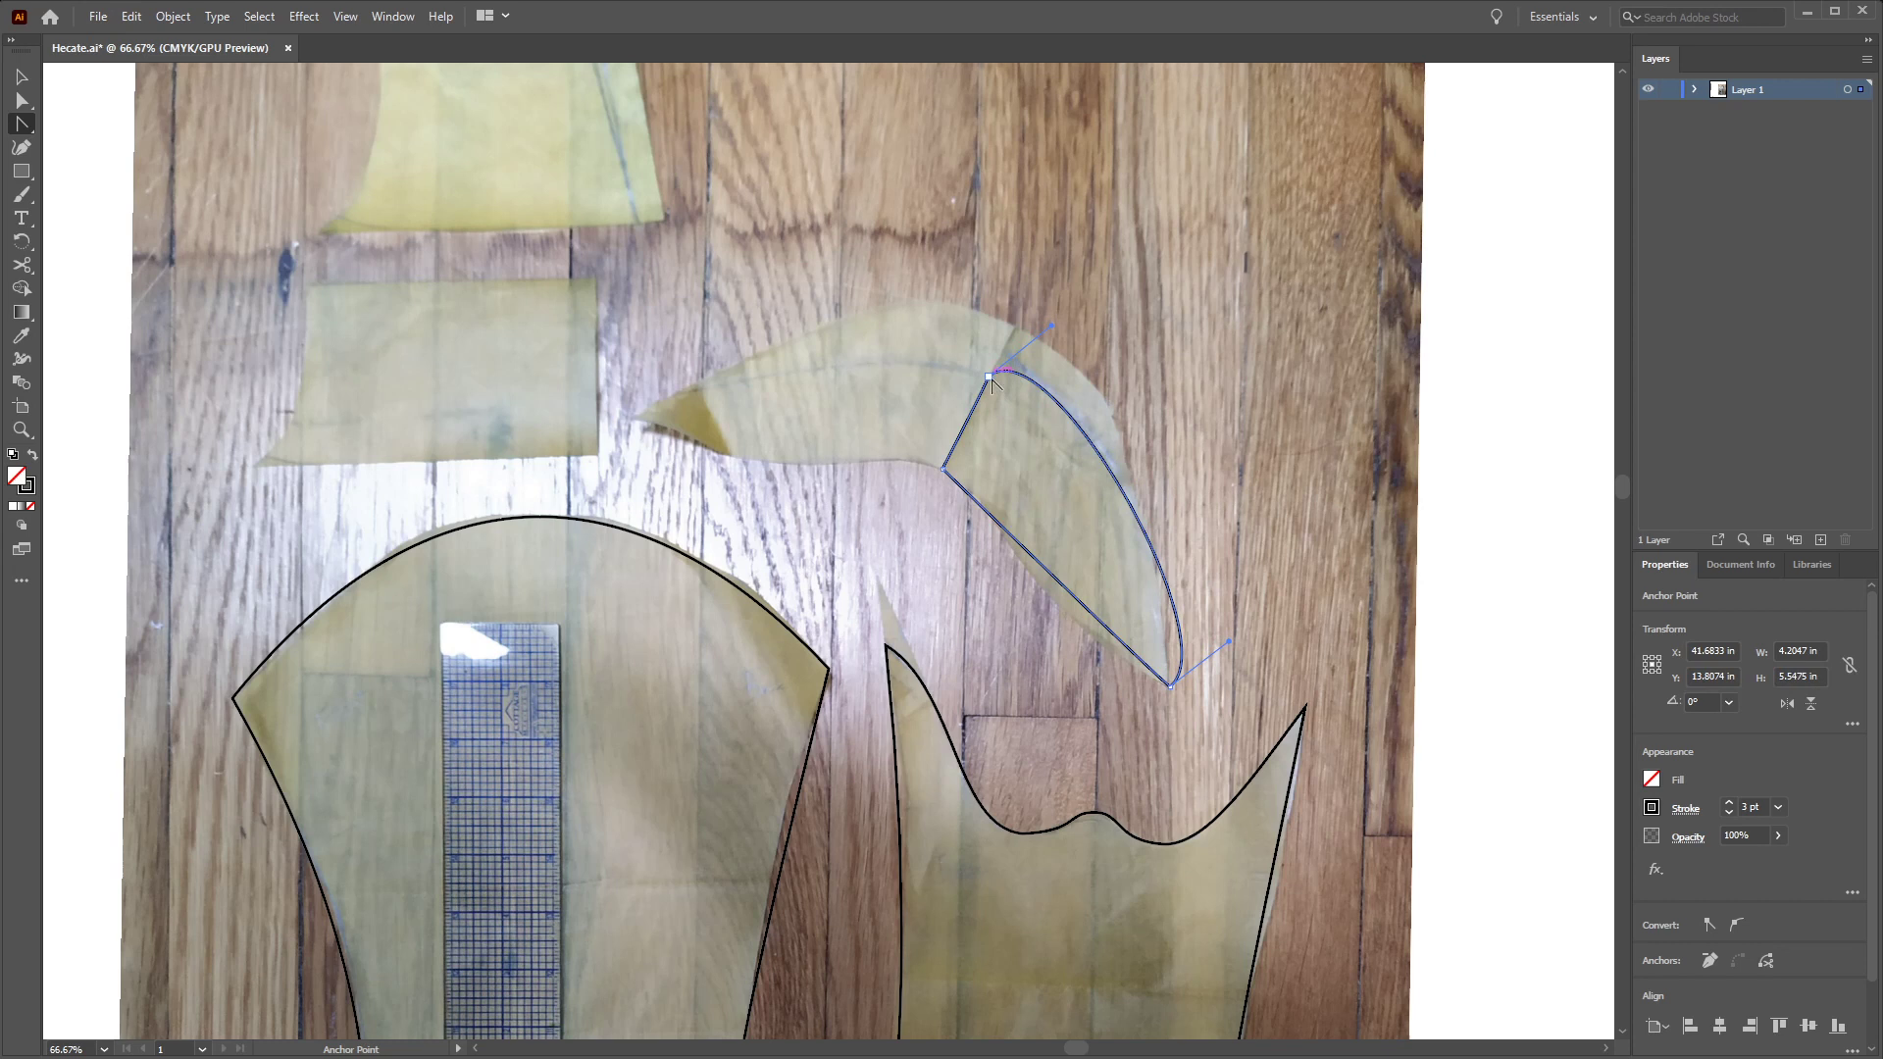
mouse_move(991, 378)
left_mouse_down()
mouse_move(1044, 410)
mouse_move(946, 349)
mouse_move(1016, 382)
left_mouse_up()
key("ctrl+z")
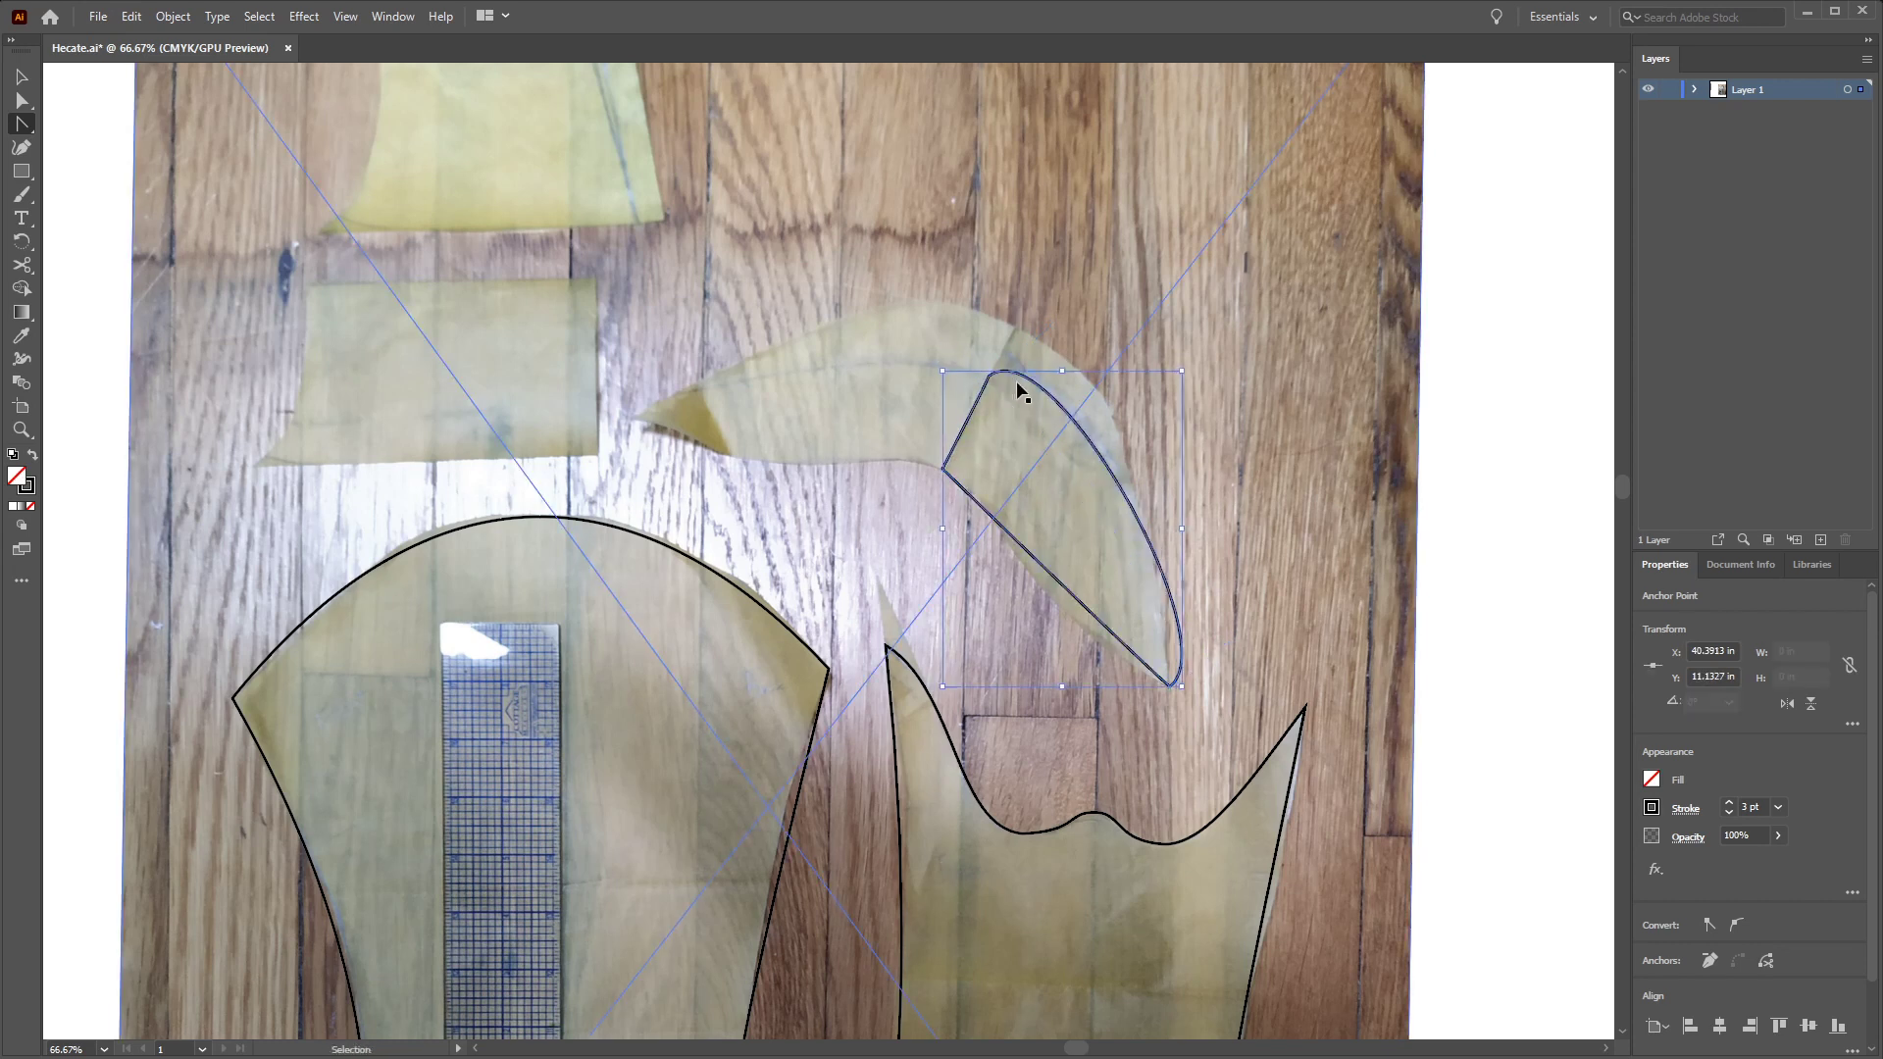
key("ctrl+z")
left_click_drag(1181, 571, 1102, 446)
left_click_drag(1230, 643, 1179, 530)
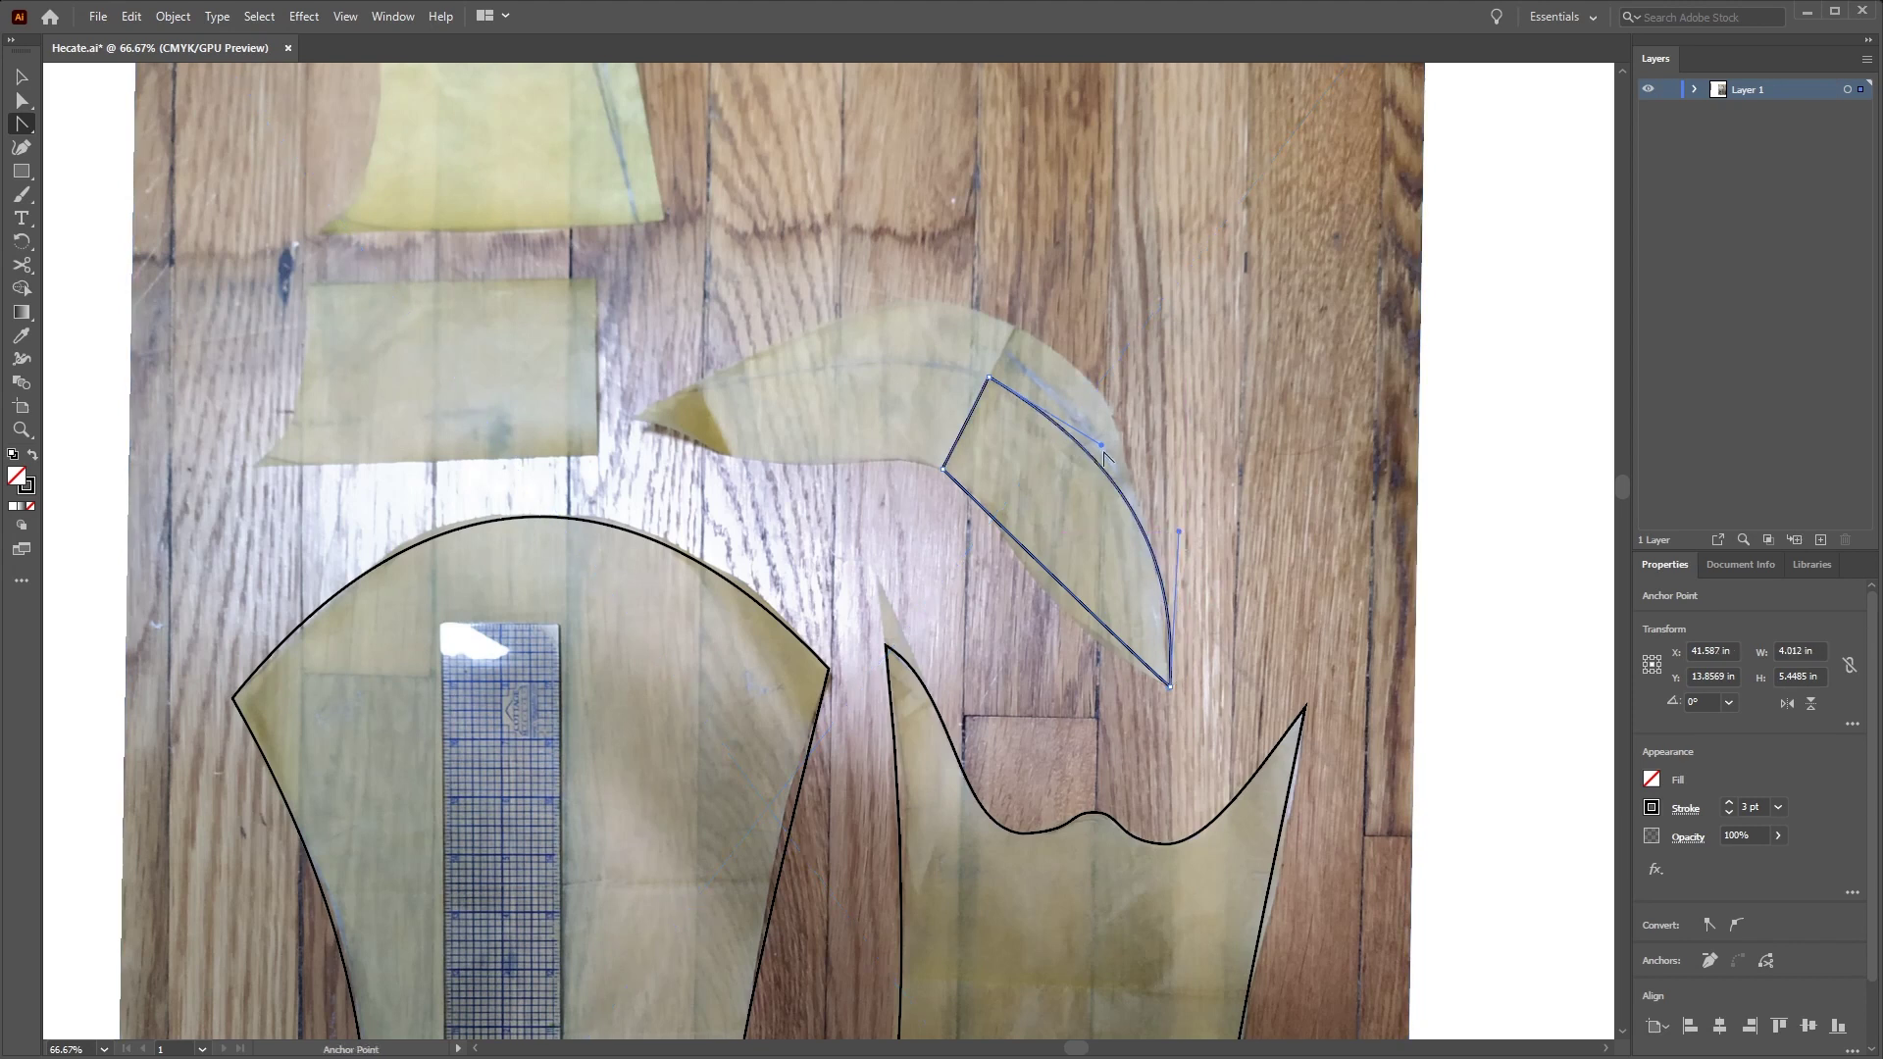
left_click(1102, 448)
left_click_drag(1082, 475, 1070, 422)
left_click_drag(1197, 511, 1138, 476)
Bend the wedge's straight lower edge into a slight curve fitting the paper
left_click_drag(1067, 588, 1079, 617)
left_click_drag(956, 503, 996, 491)
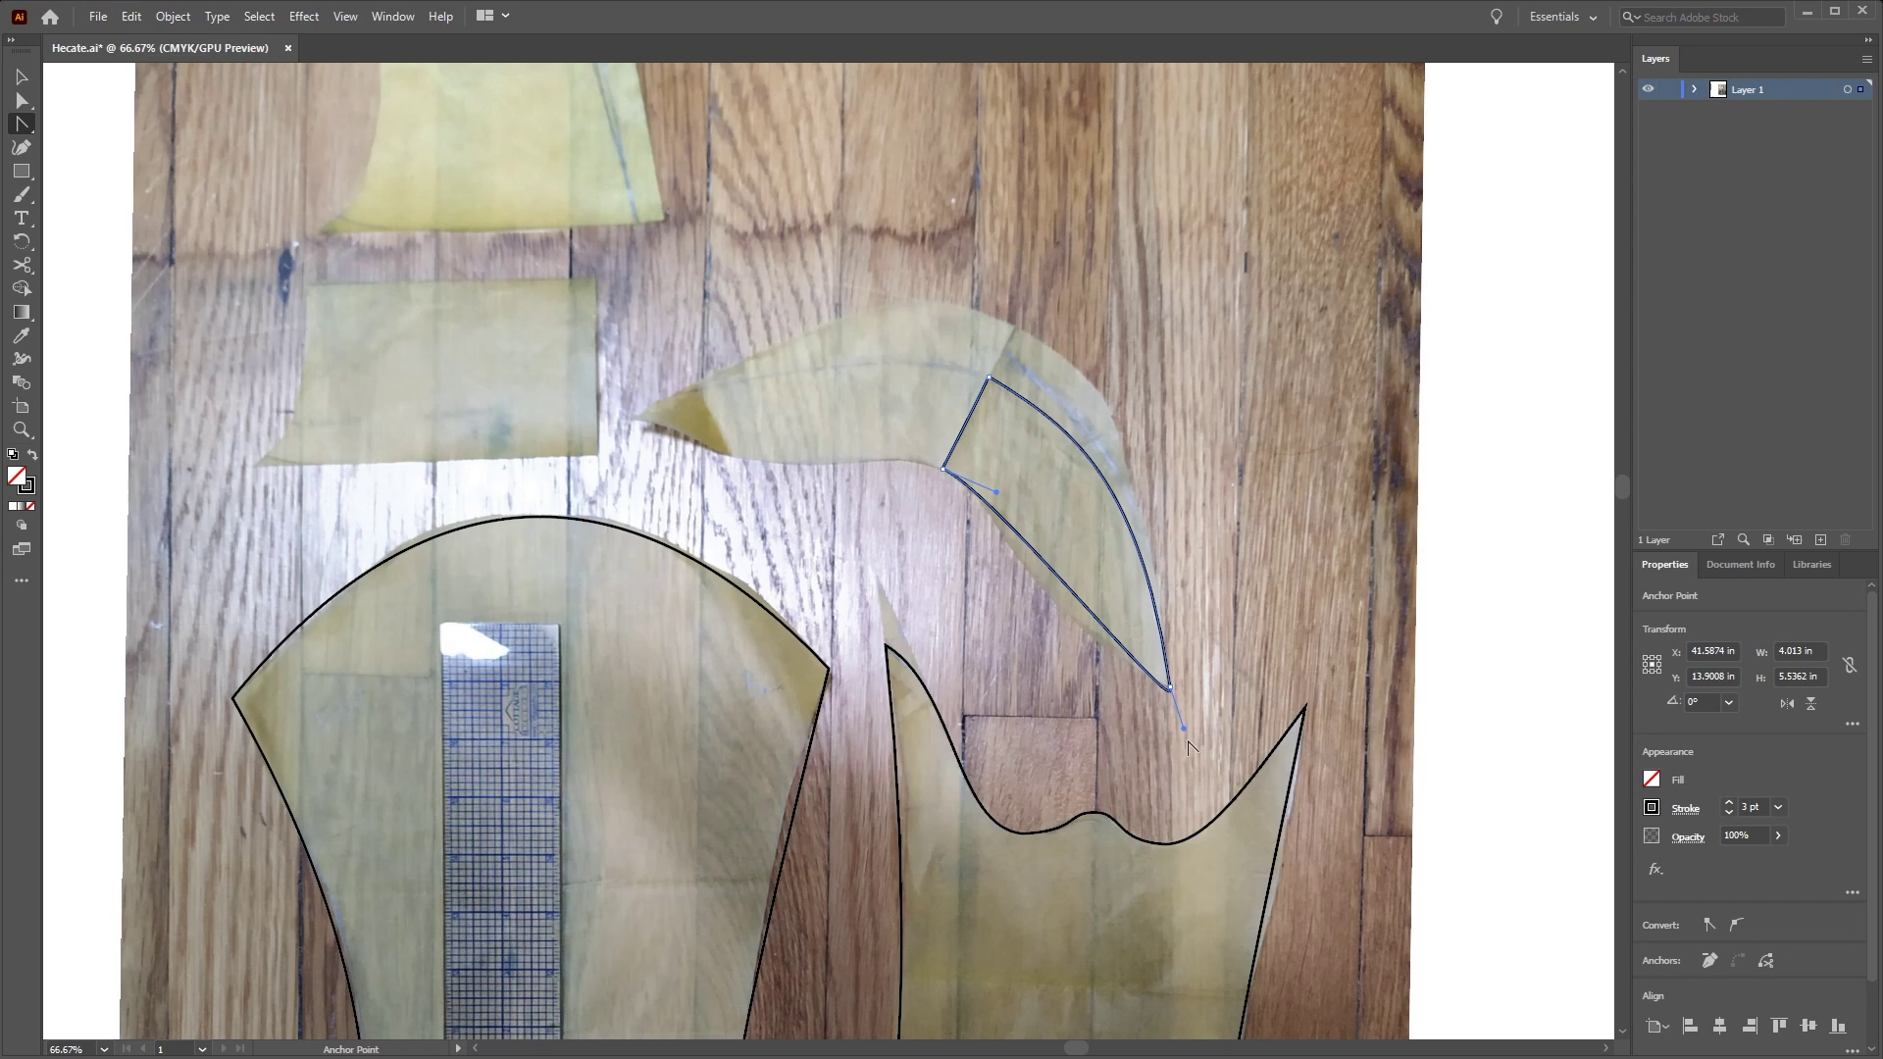
left_click_drag(1183, 729, 1094, 666)
left_click_drag(1021, 608, 1059, 607)
Copy the reshaped wedge outline and paste a duplicate
key("v")
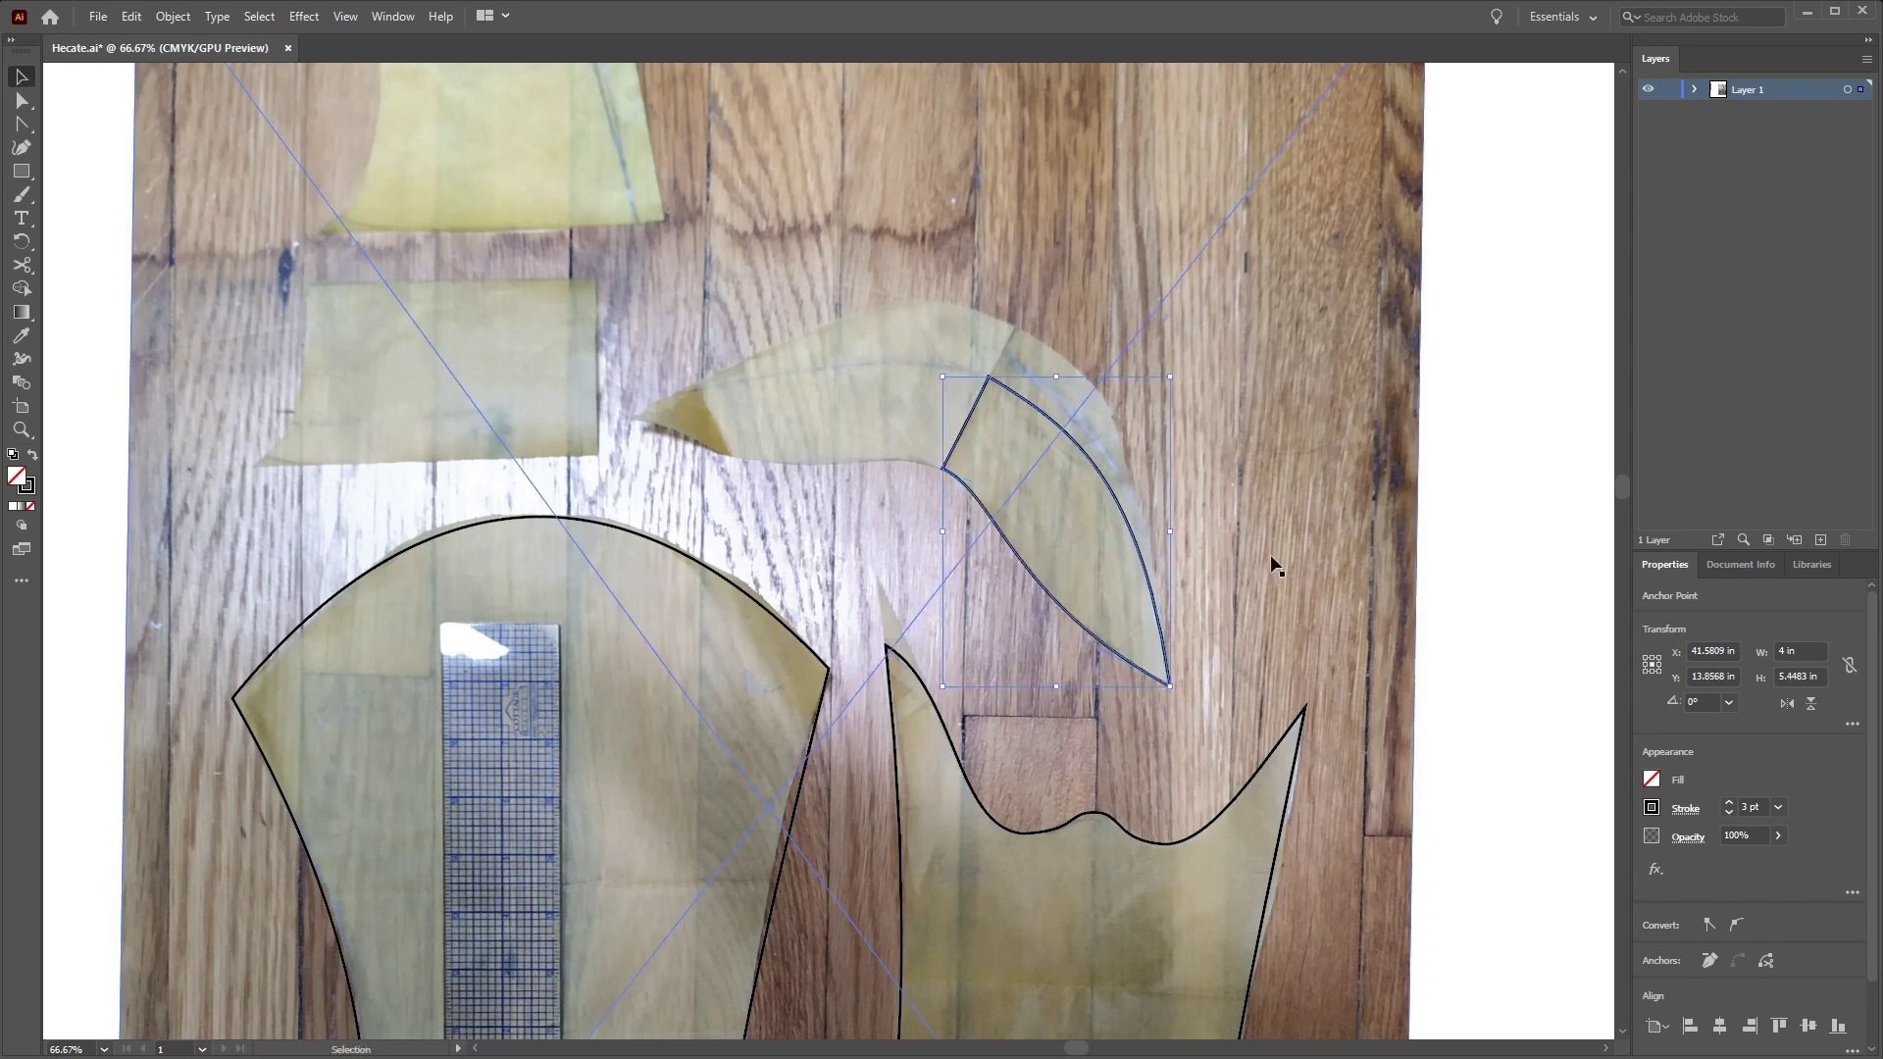
left_click(1272, 559)
left_click(1127, 527)
key("ctrl+c")
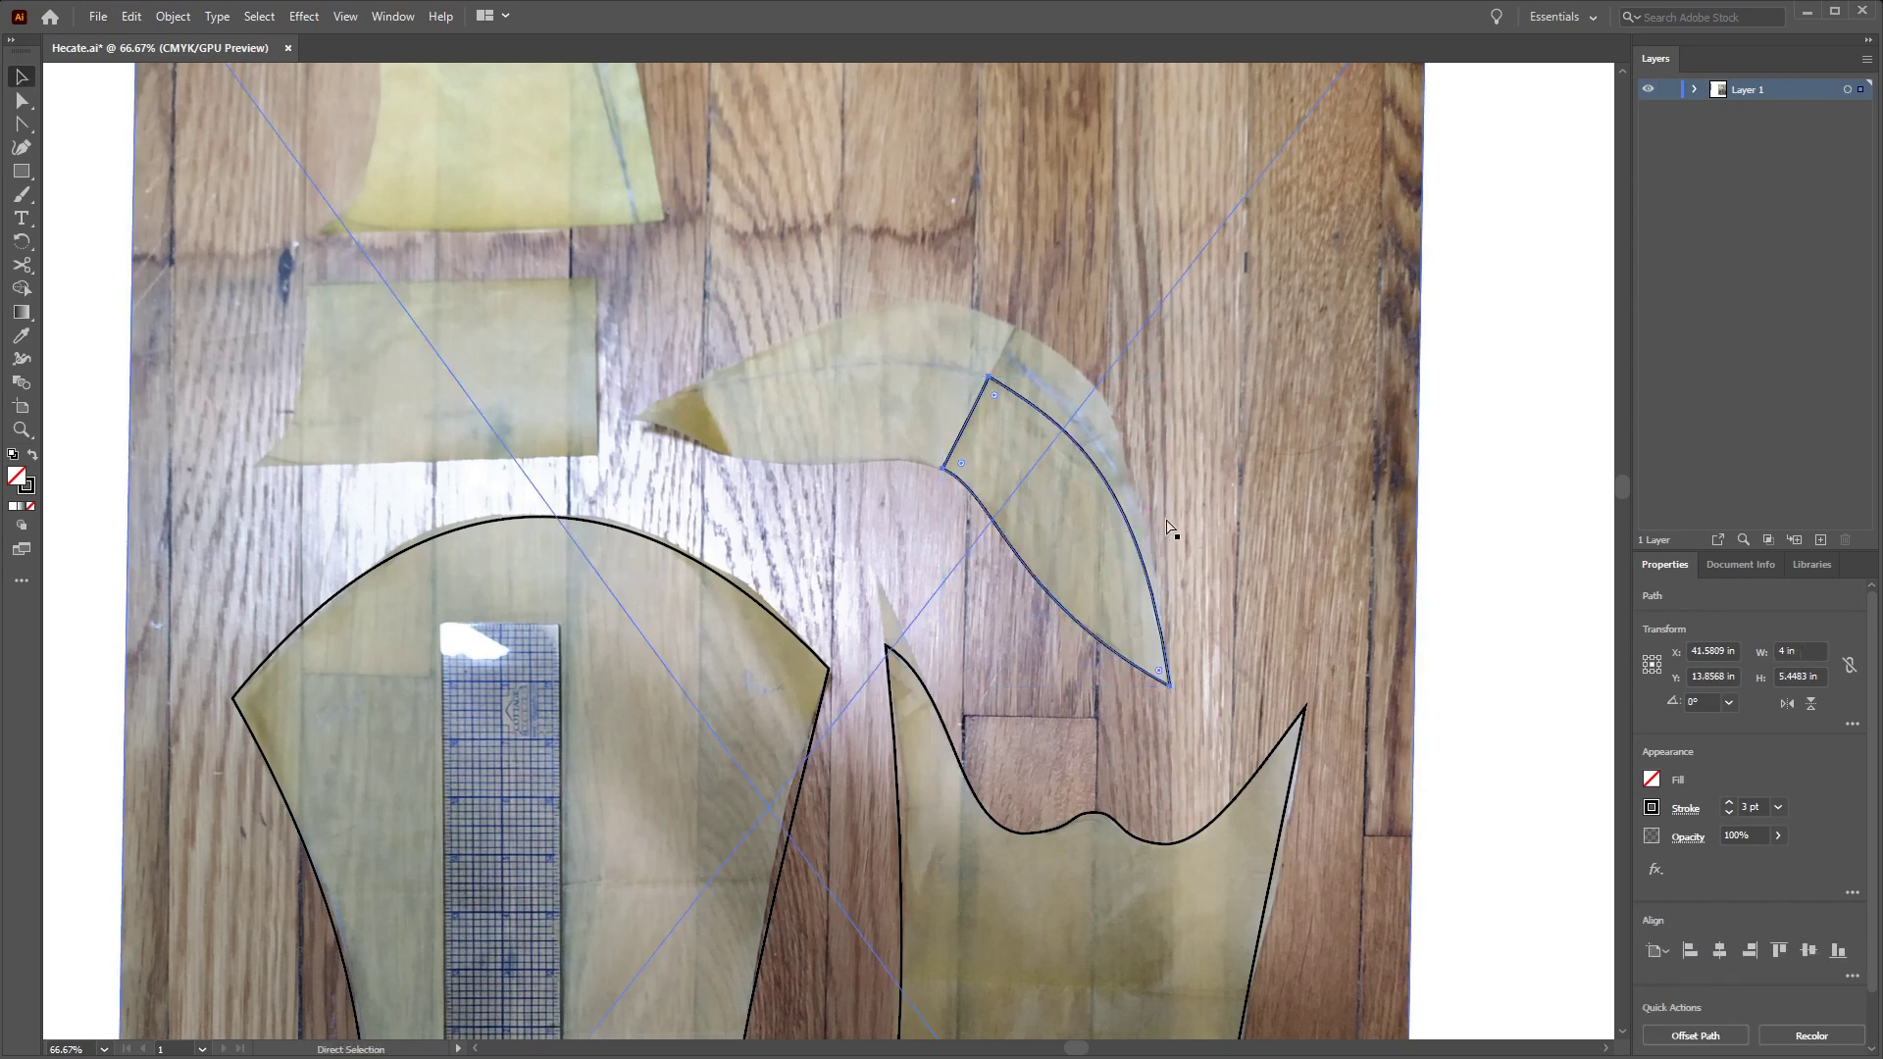
key("ctrl+v")
Reflect the pasted wedge copy vertically
right_click(867, 635)
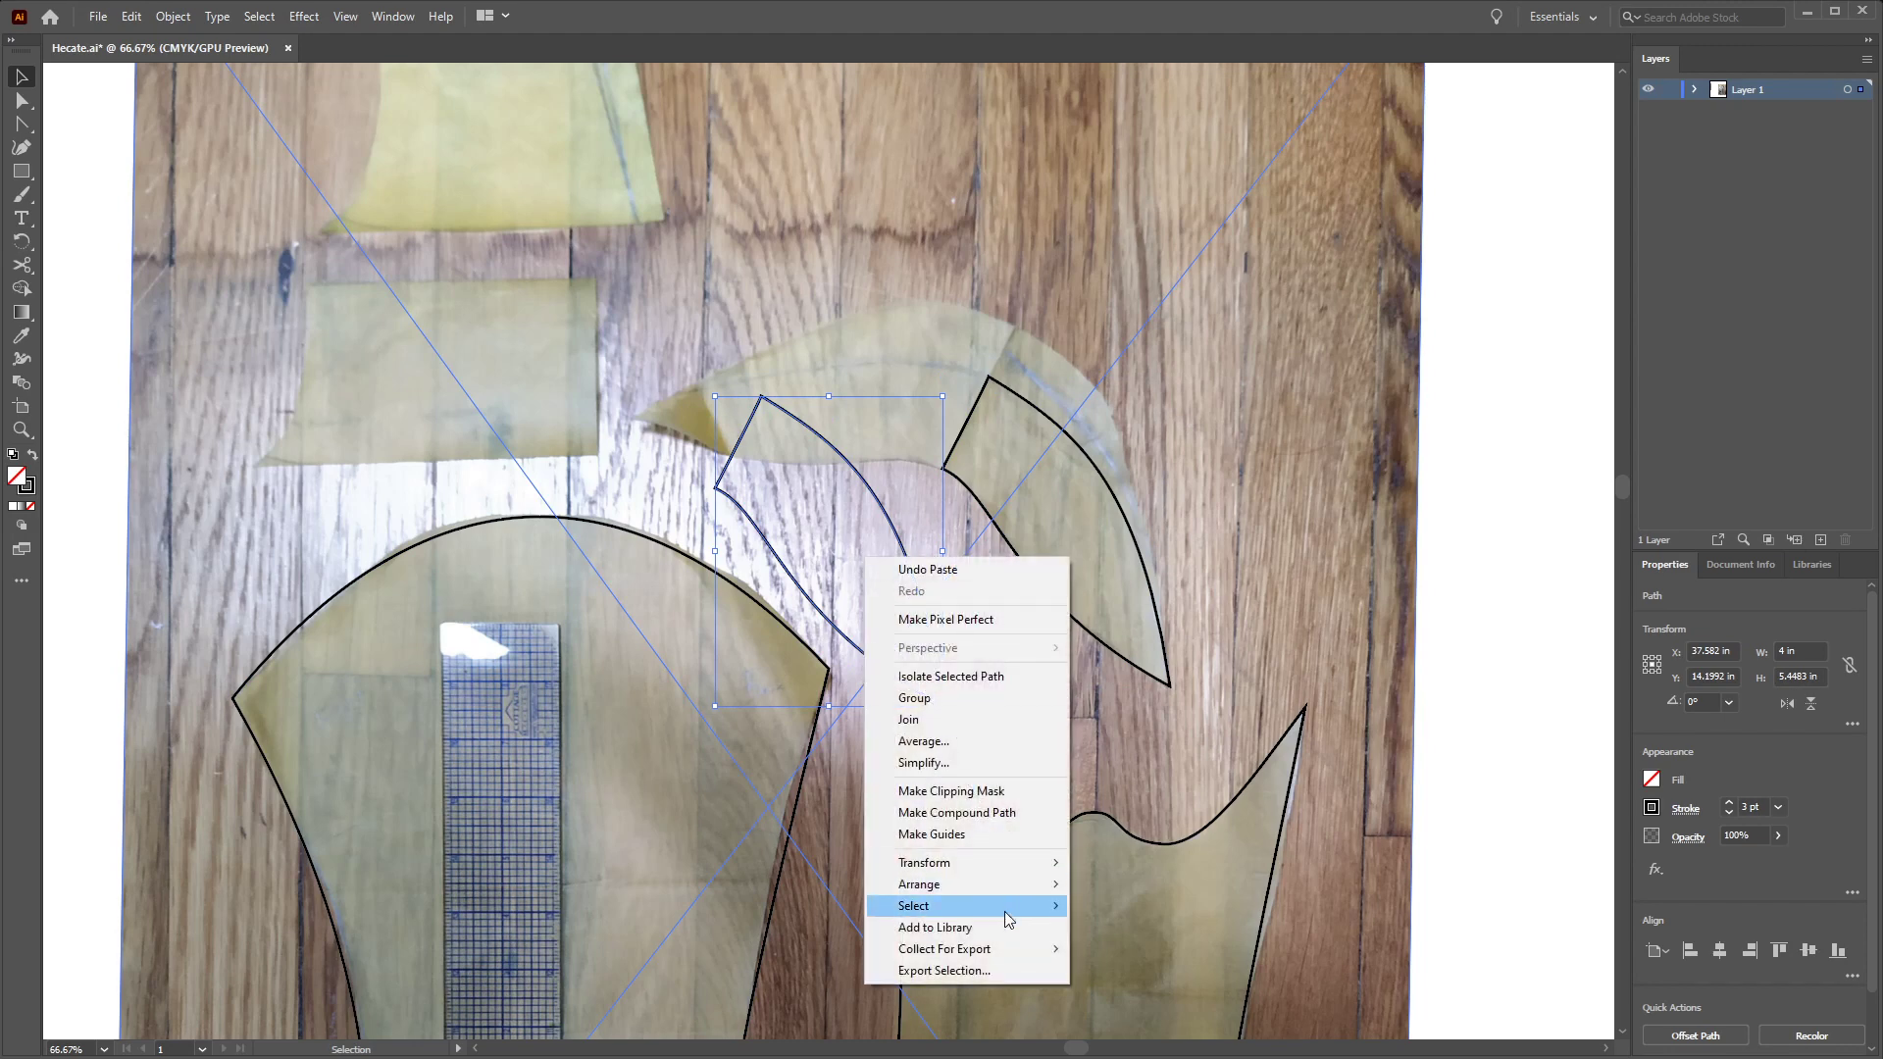
mouse_move(998, 862)
left_click(1149, 936)
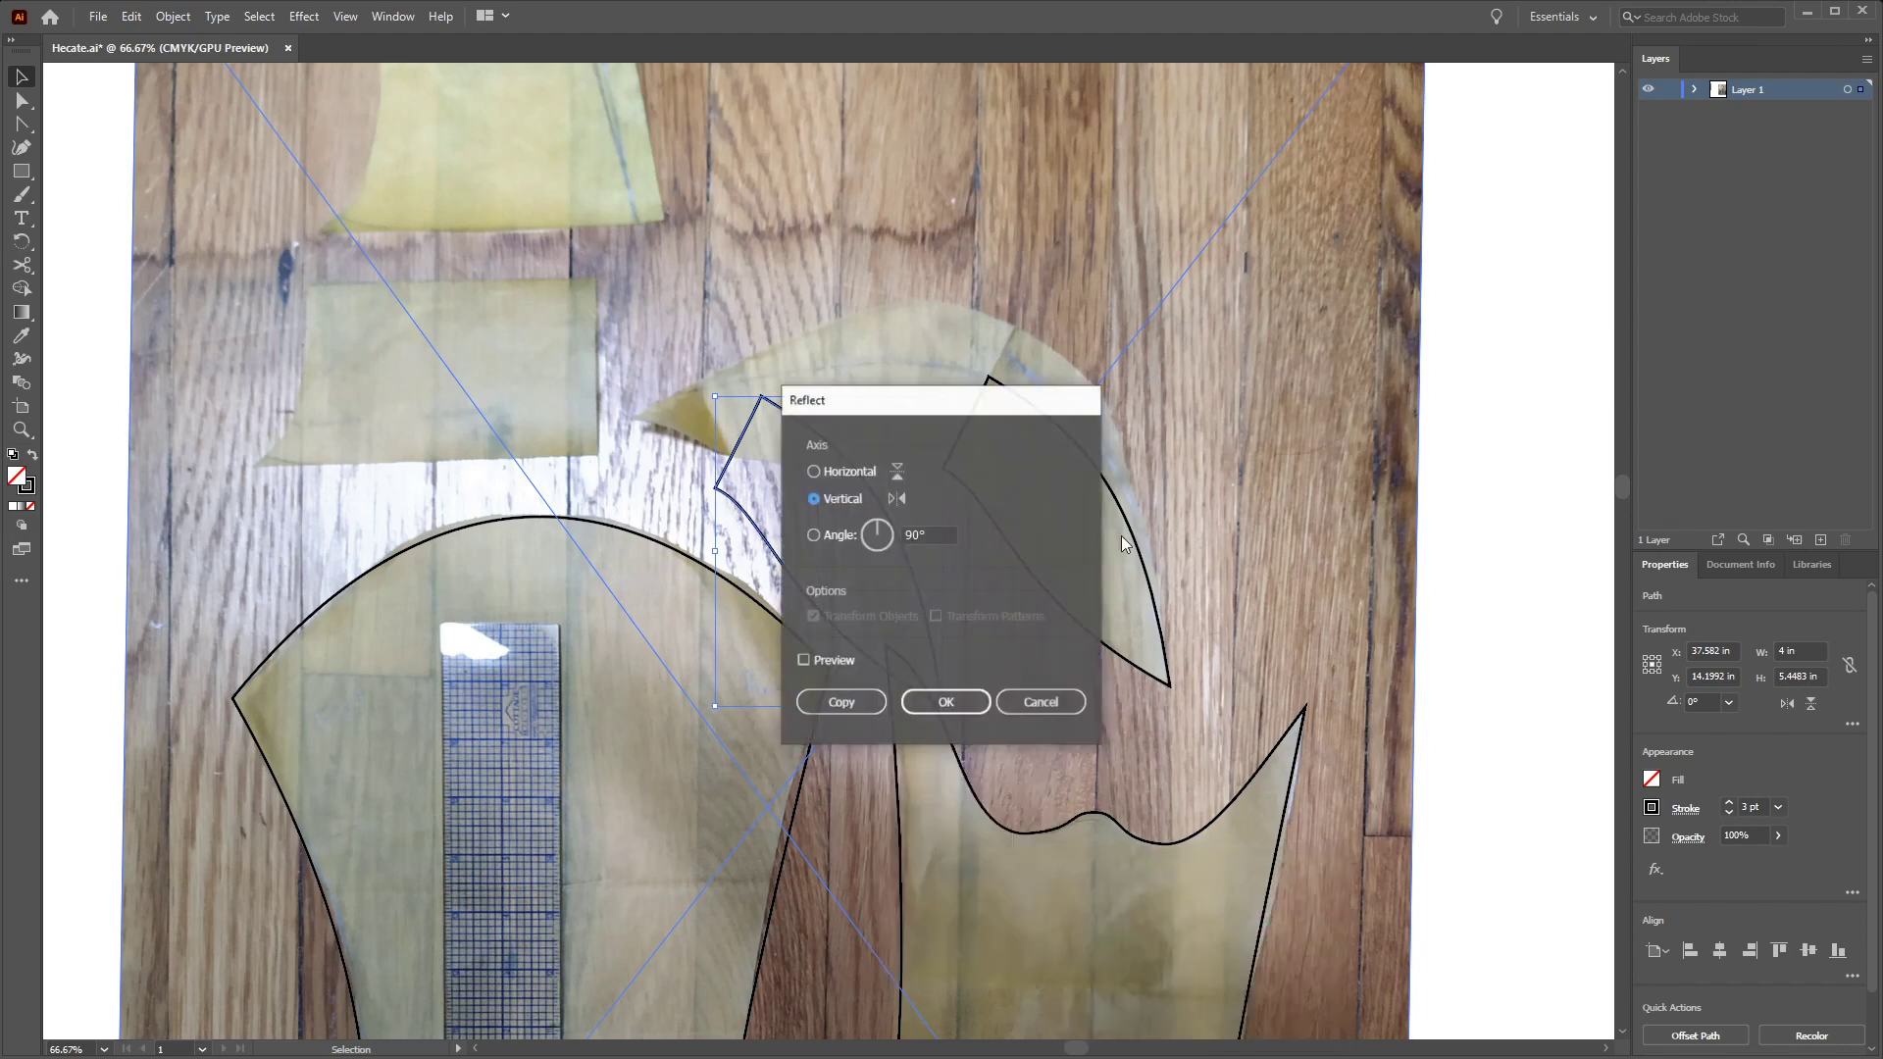
left_click(969, 702)
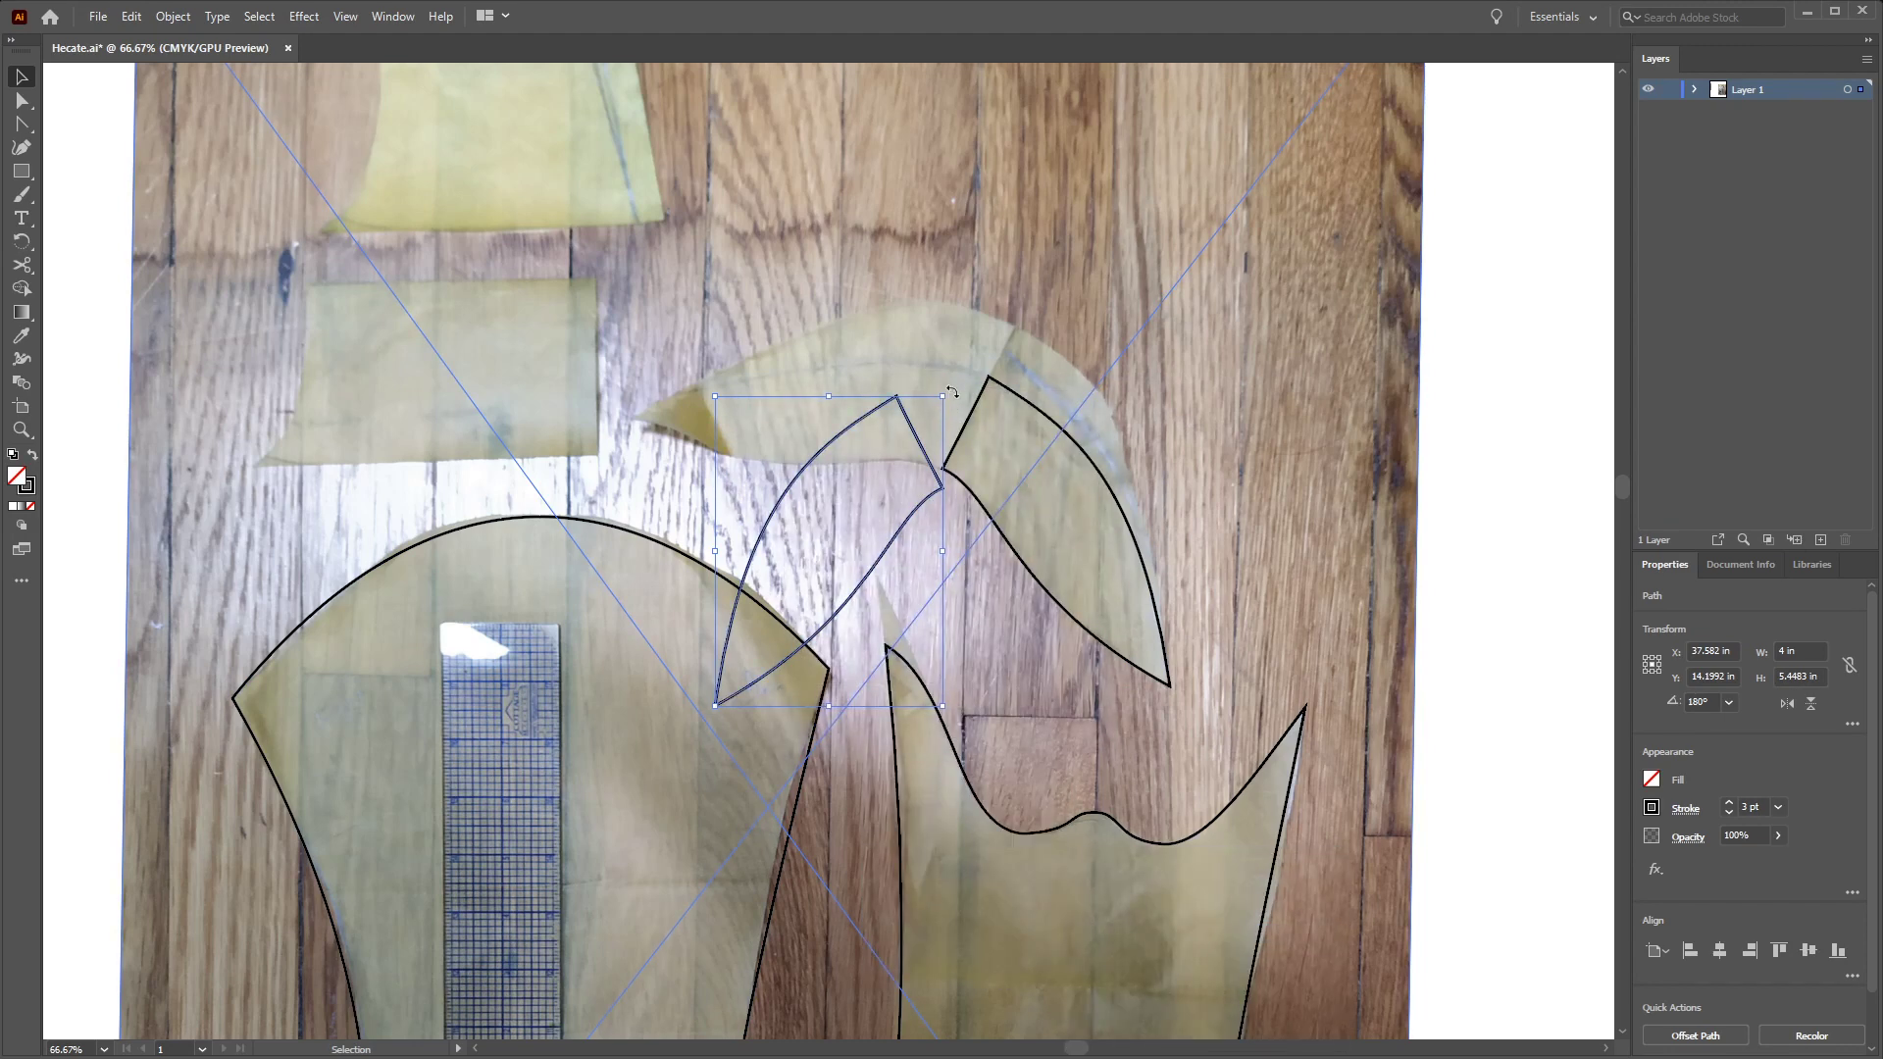
Move and rotate the mirrored copy so it meets the wedge at its top corner
left_click_drag(951, 390, 978, 579)
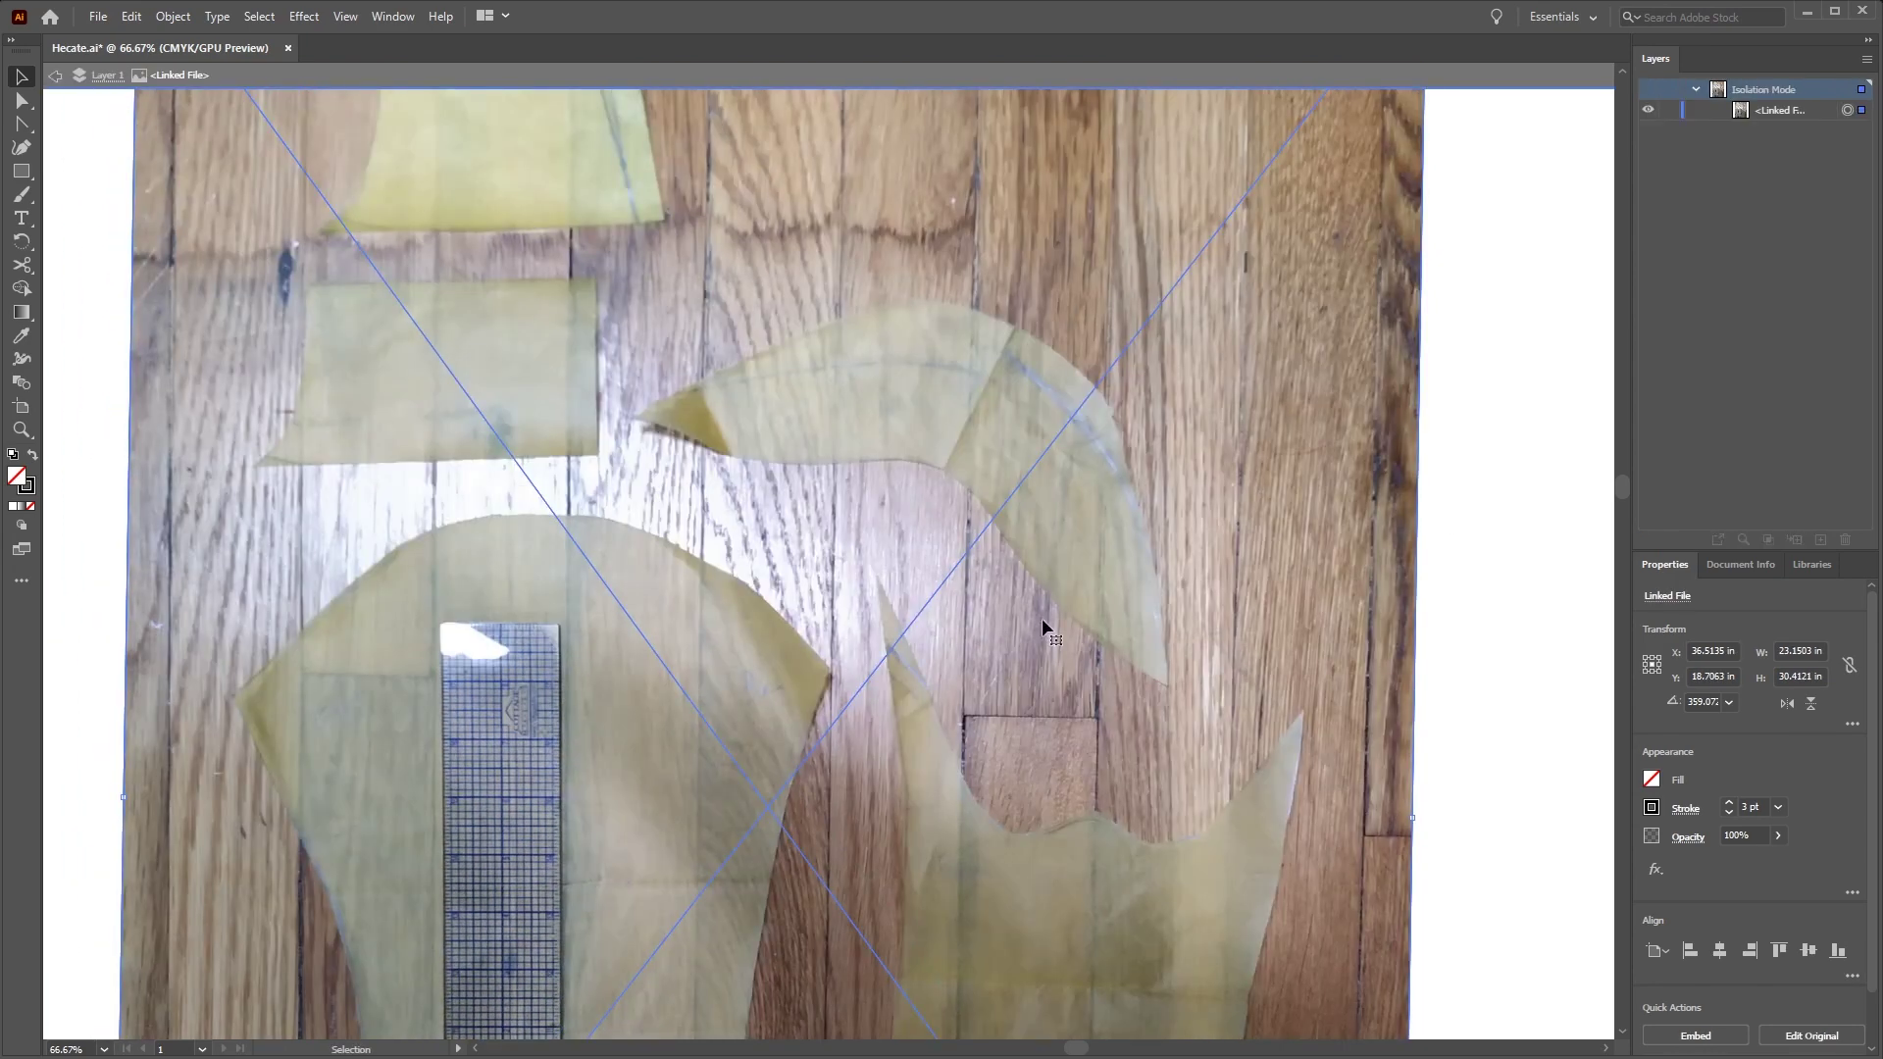
left_click(986, 589)
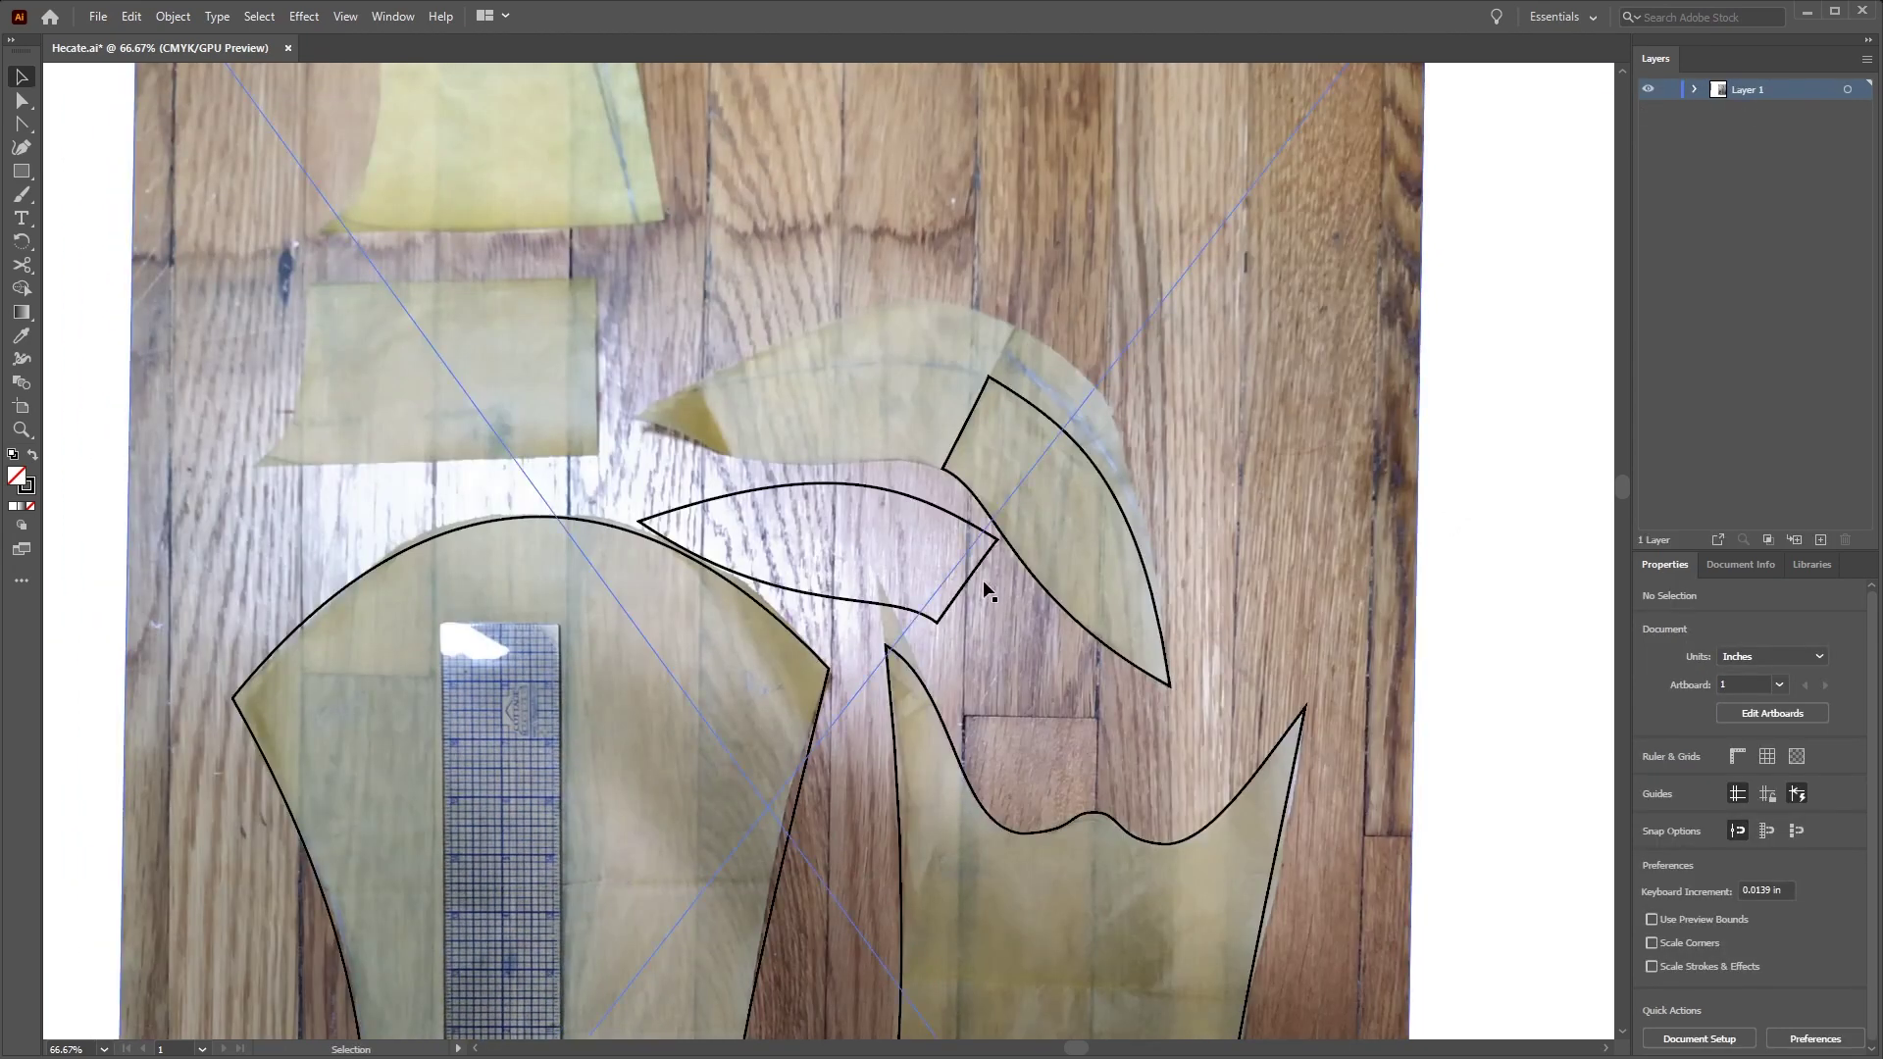
double_click(984, 584)
left_click_drag(984, 584, 953, 405)
key("Escape")
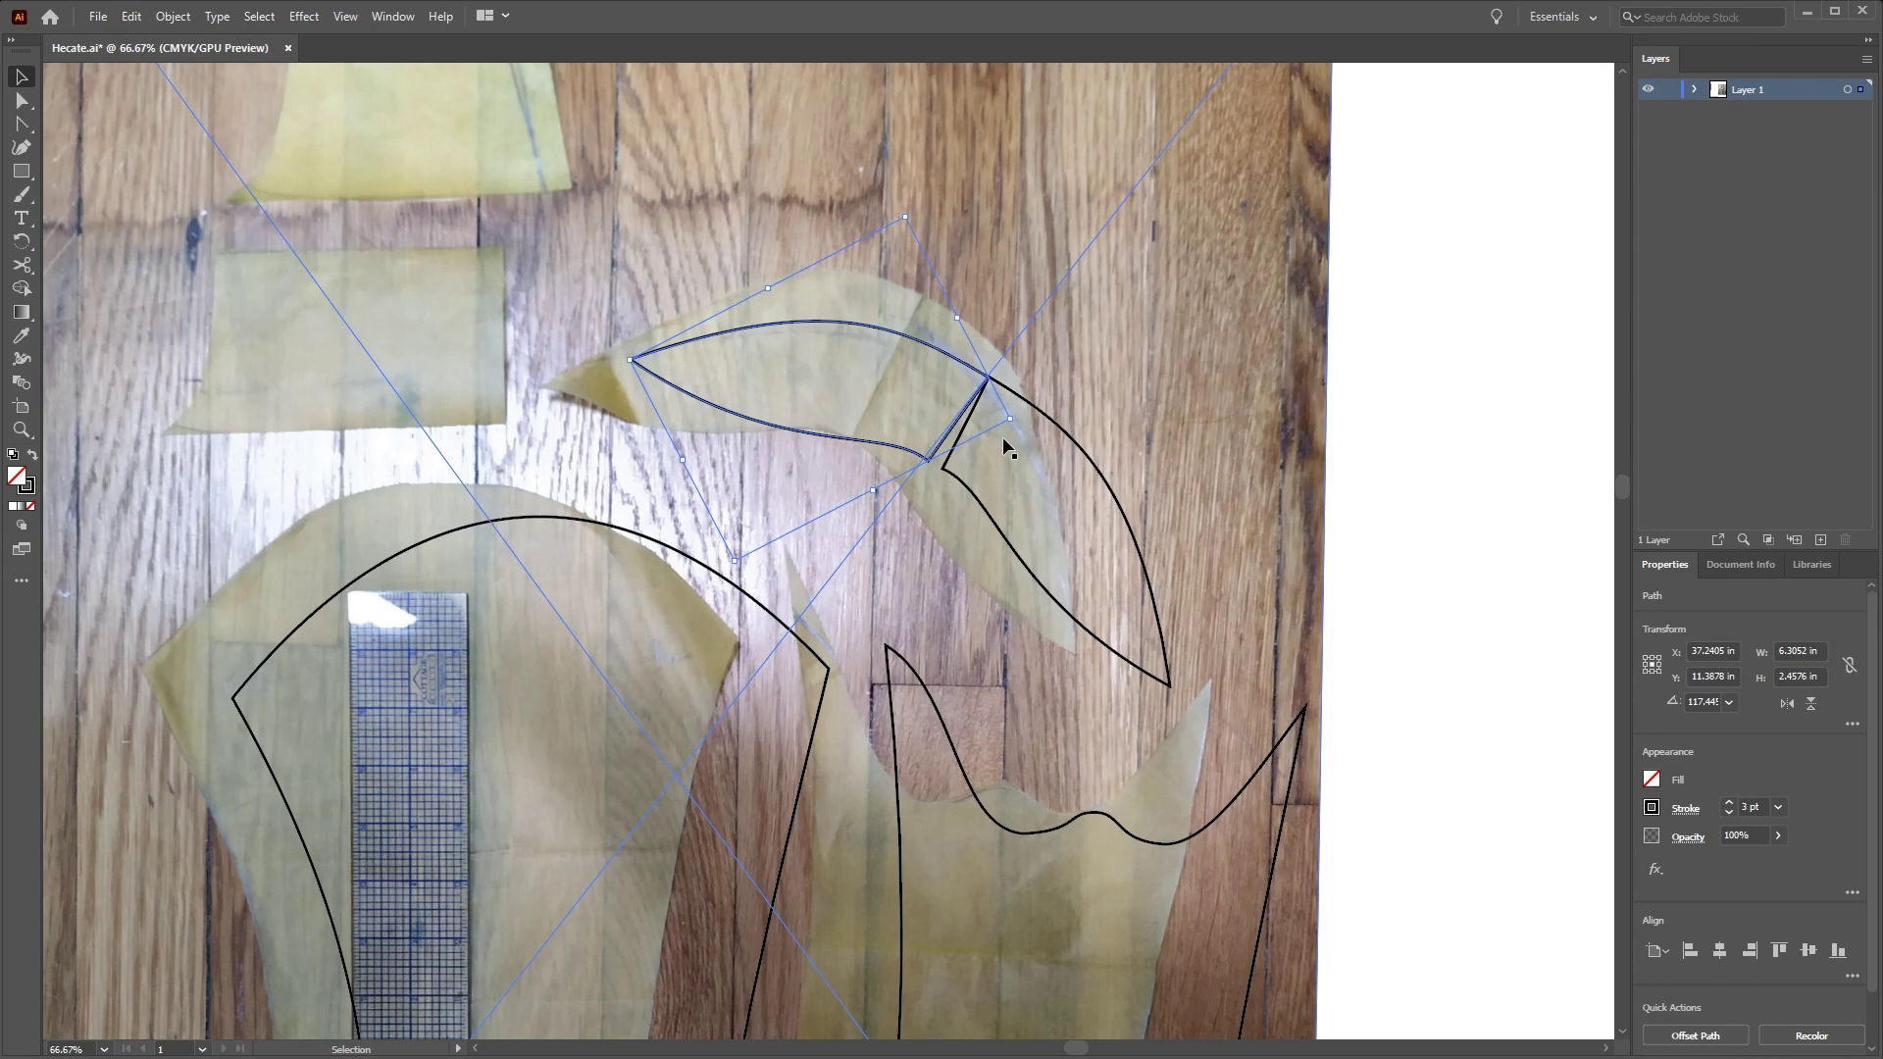
key("r")
left_click(989, 378)
key("ctrl+plus")
key("ctrl+plus")
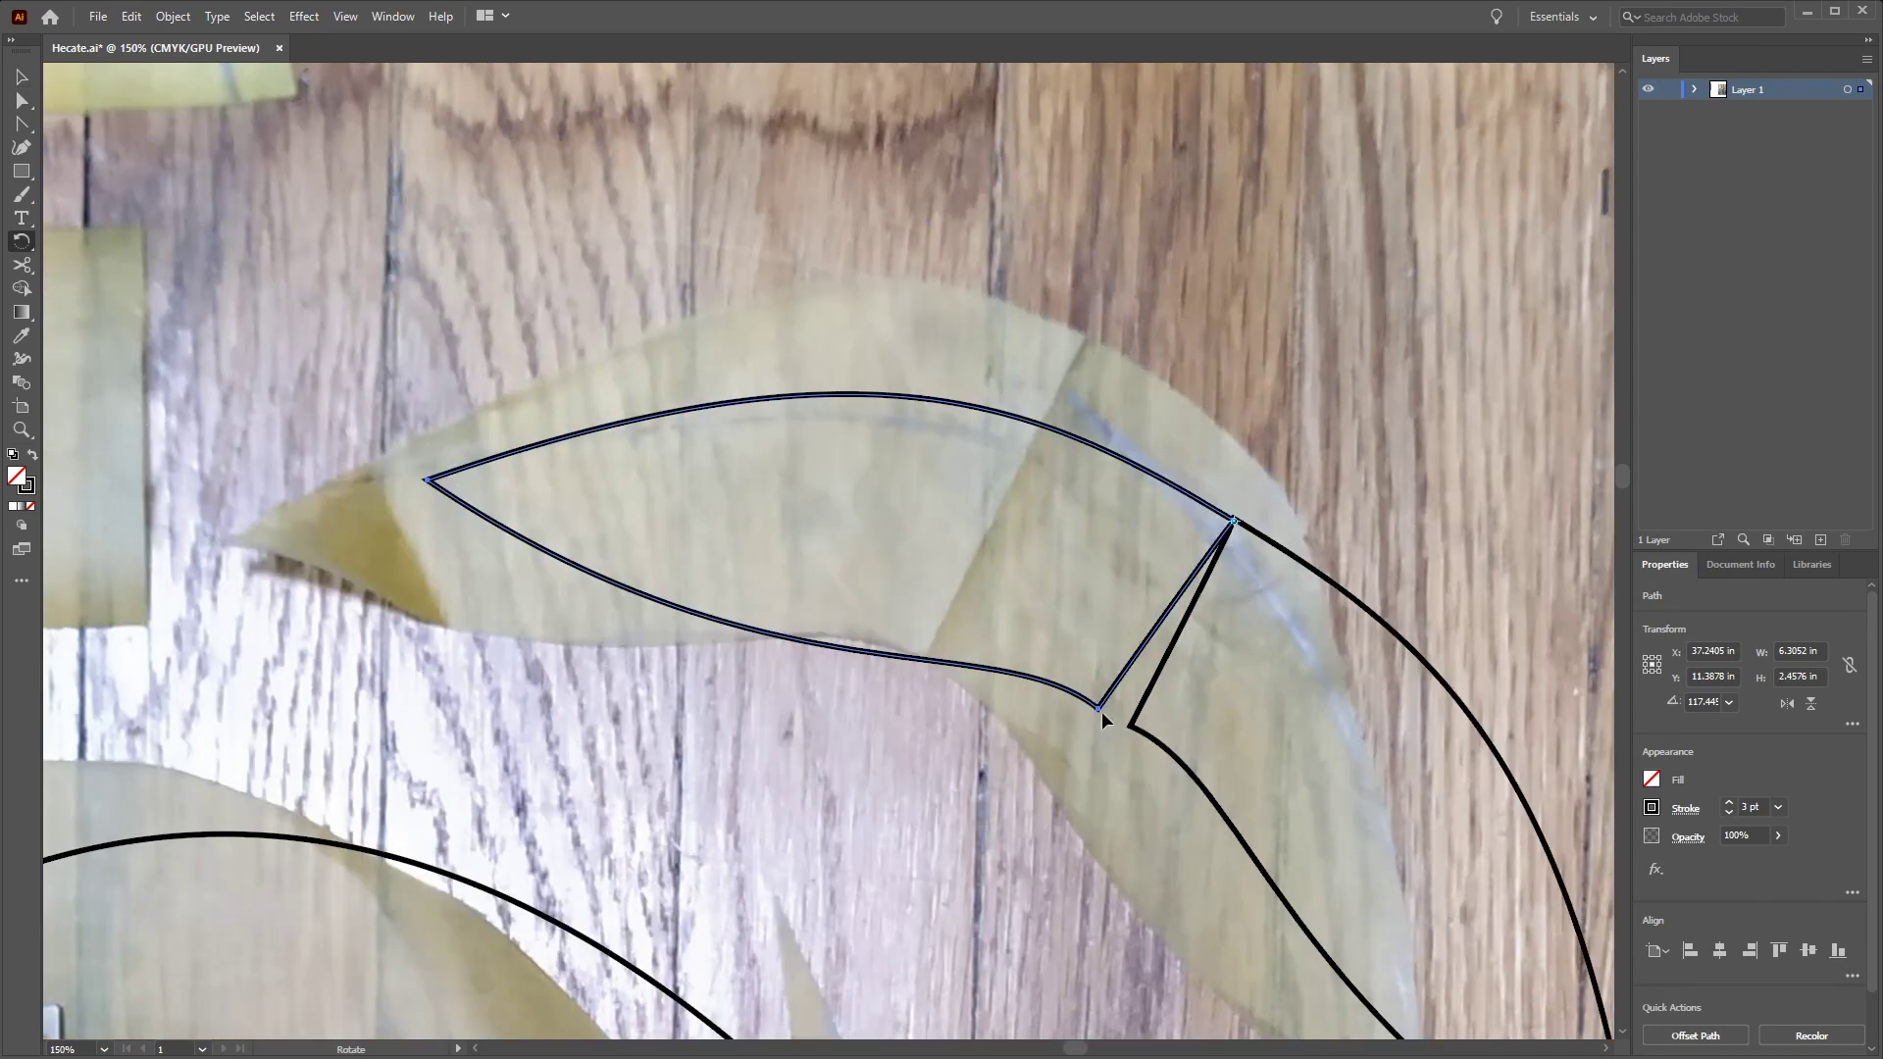
left_click_drag(1102, 720, 1135, 736)
Select both joined outlines and rotate them until their shared seam stands upright
key("v")
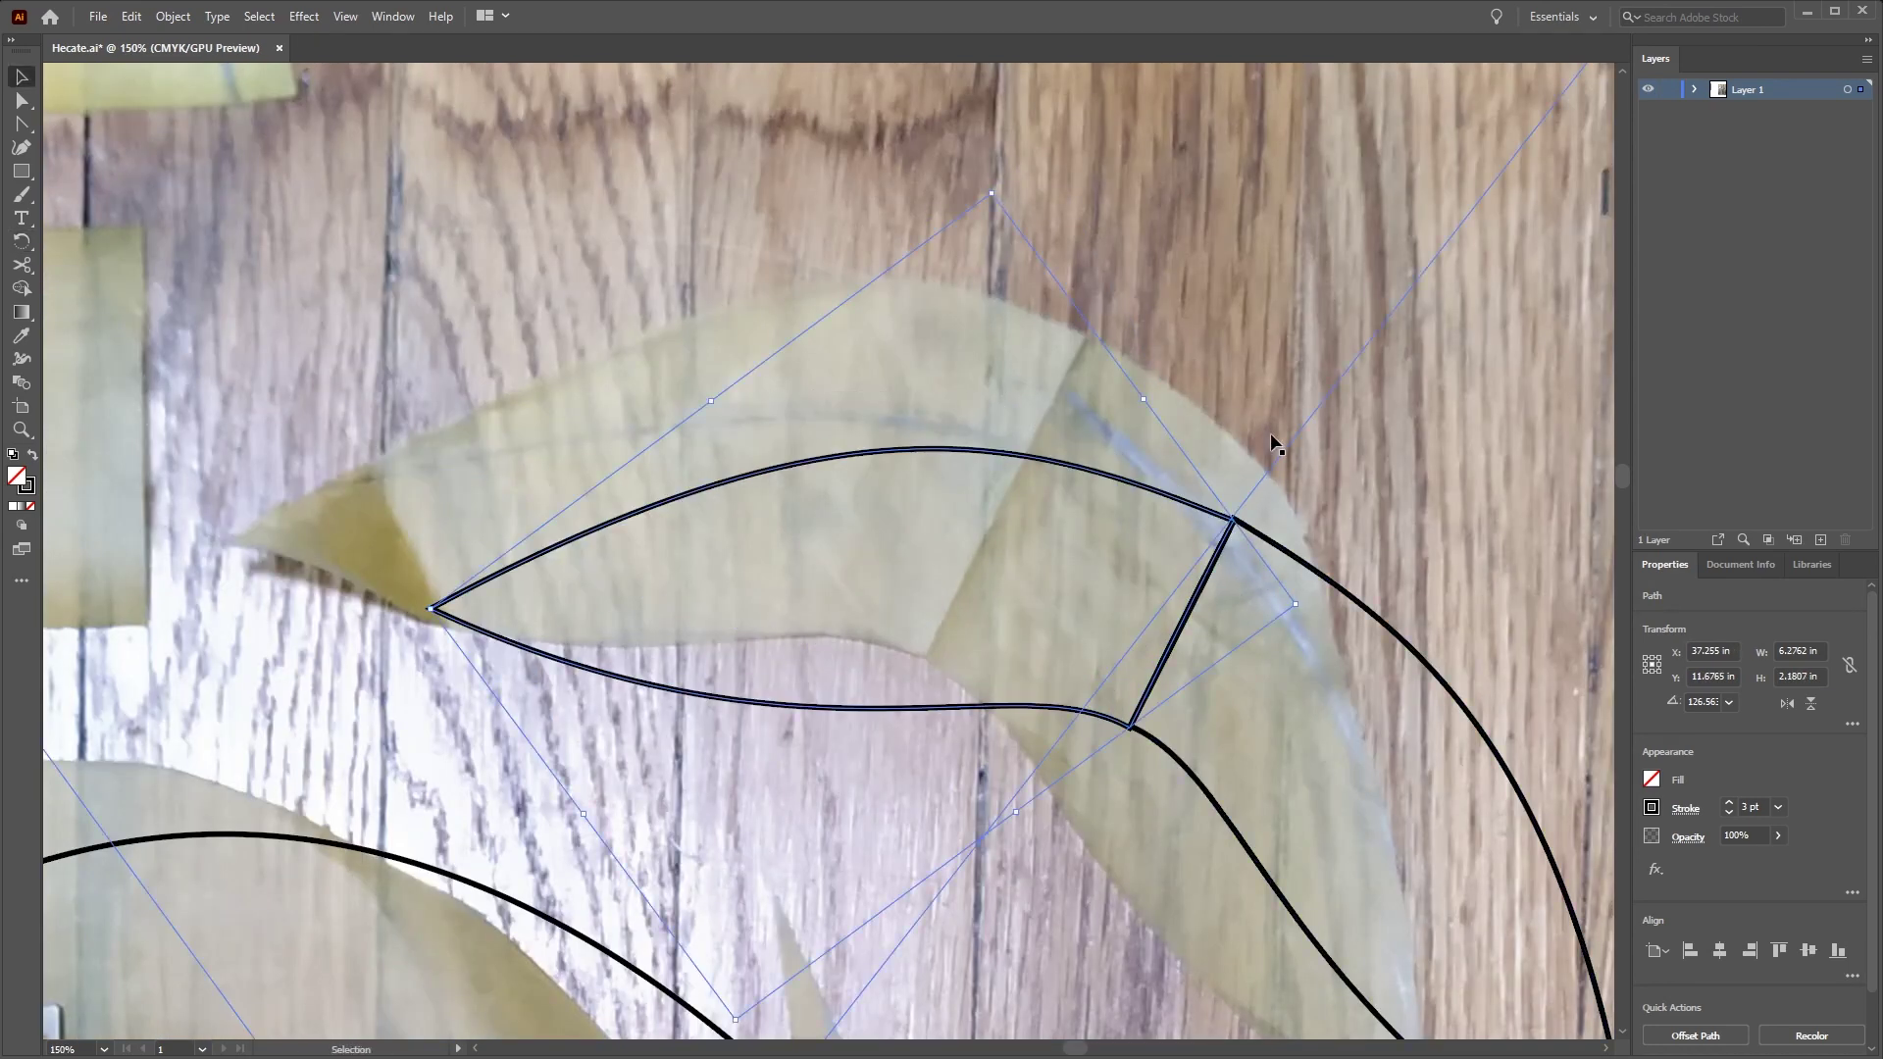
left_click(1272, 443)
scroll(1139, 549, "down", 3)
scroll(1140, 550, "right", 3)
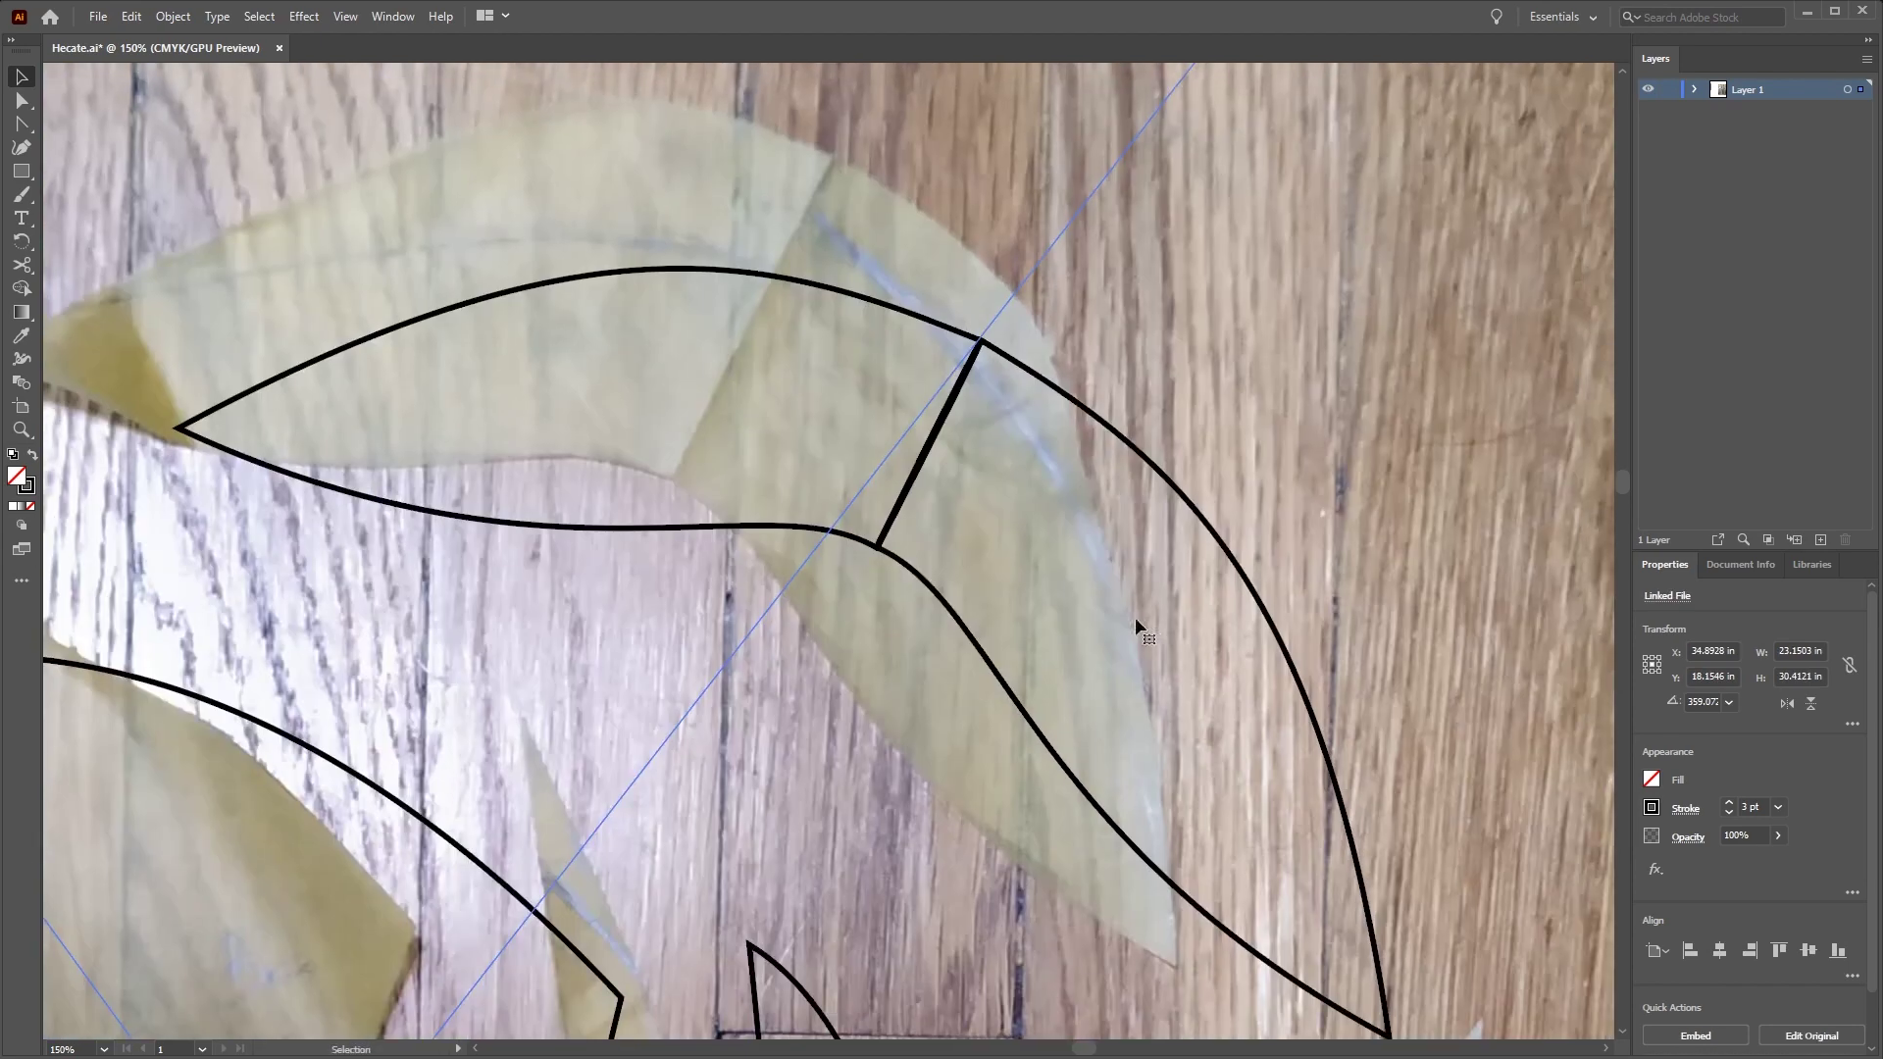
key("a")
key("v")
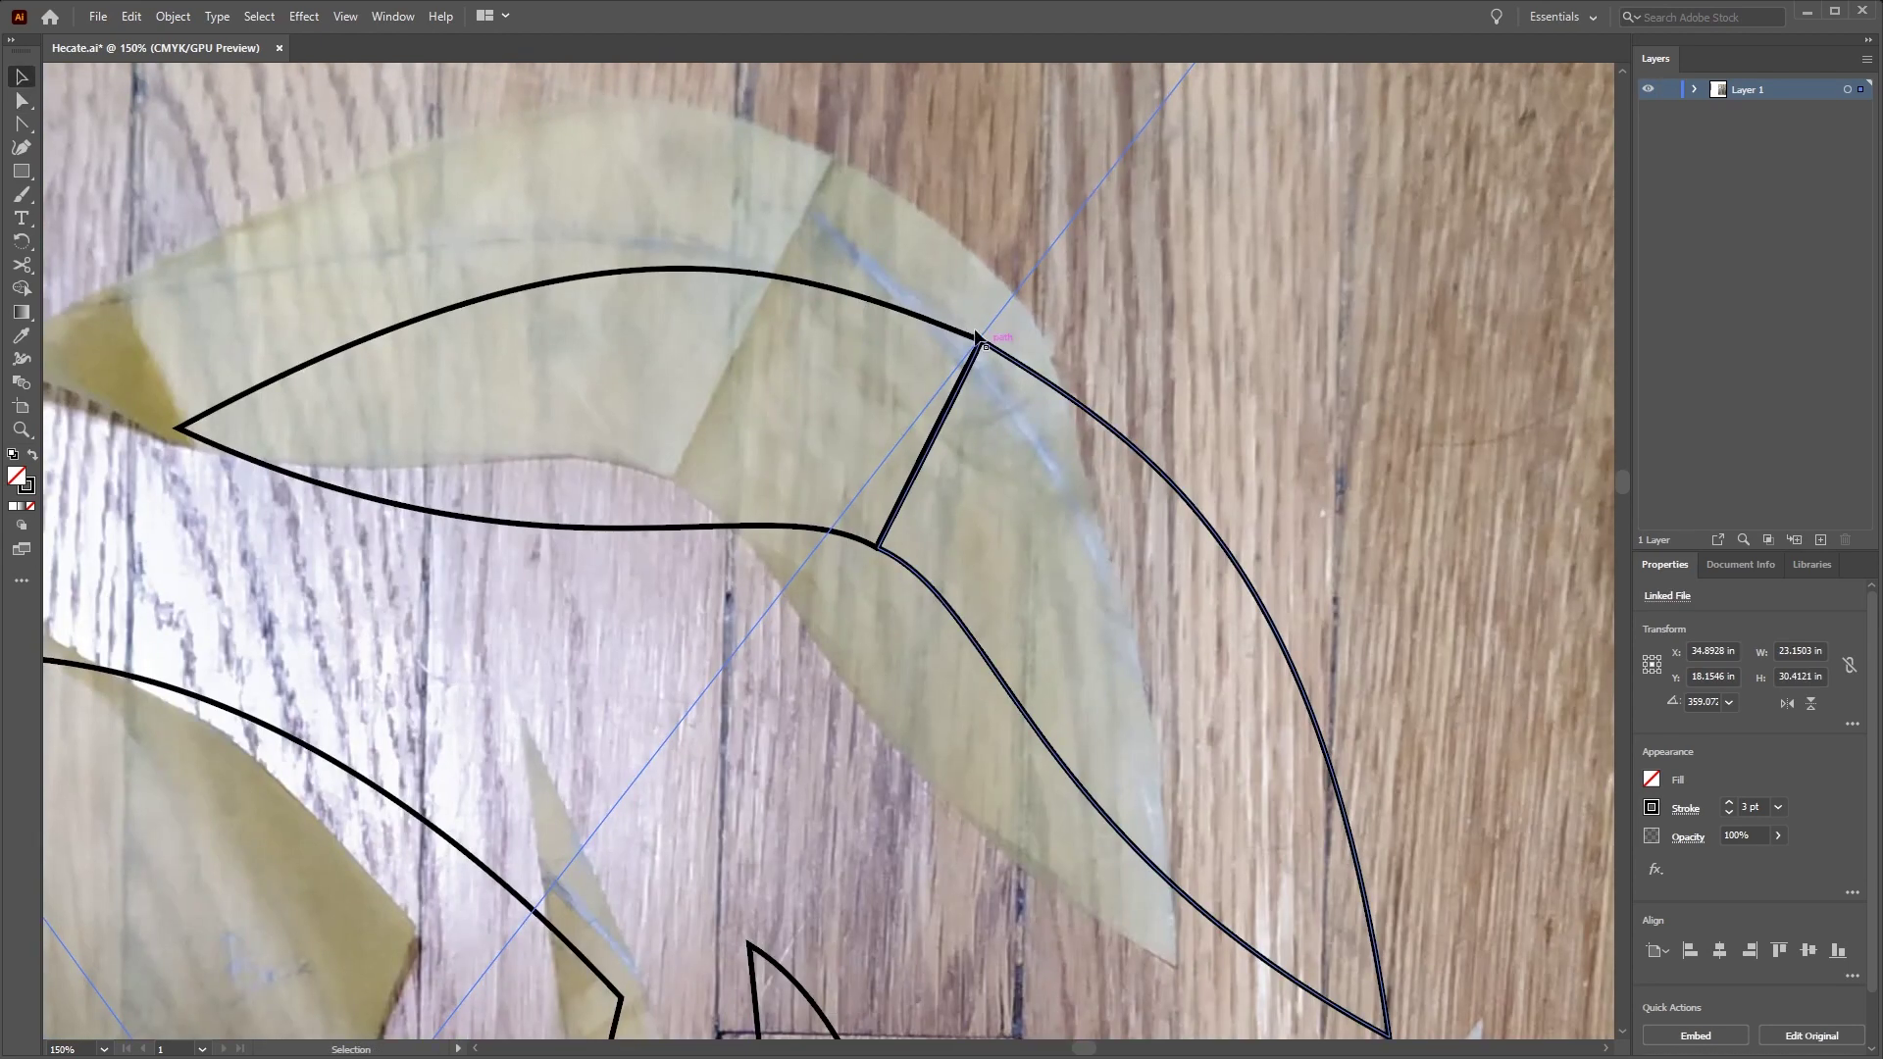
left_click(967, 378)
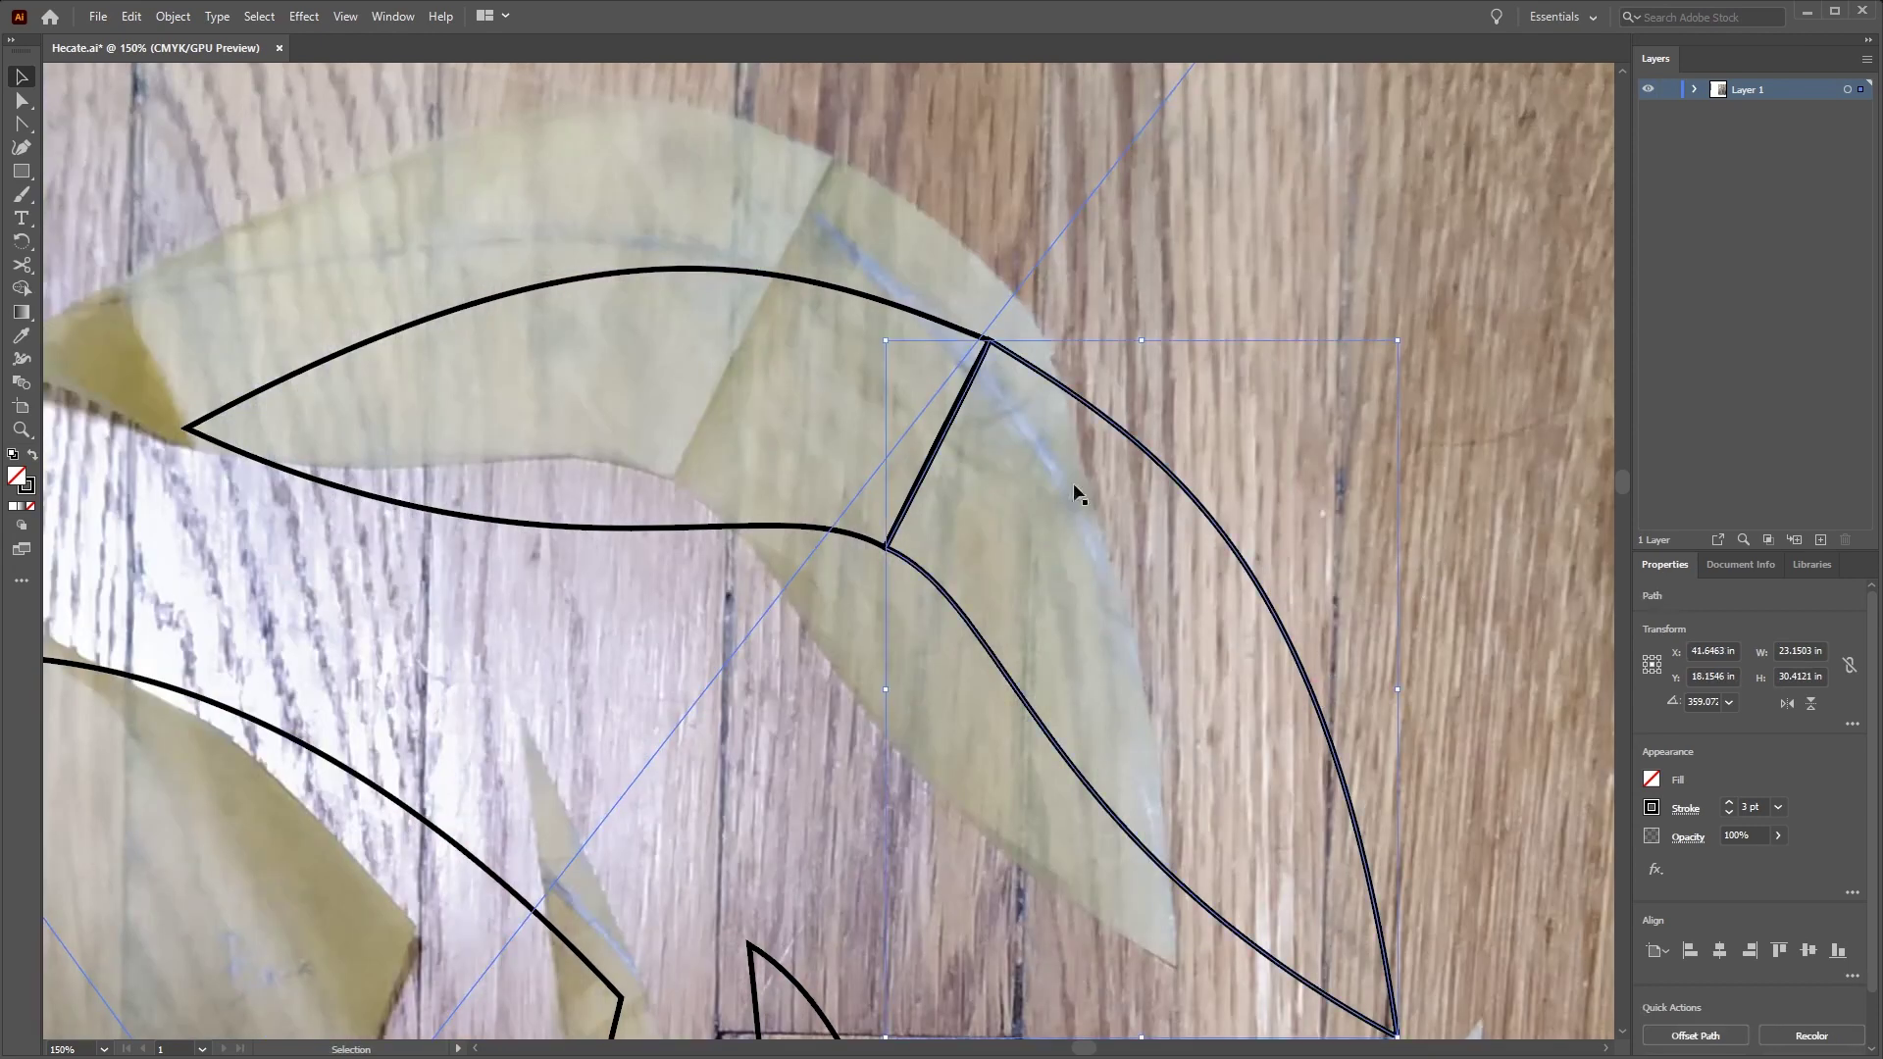
left_click(920, 320, "shift")
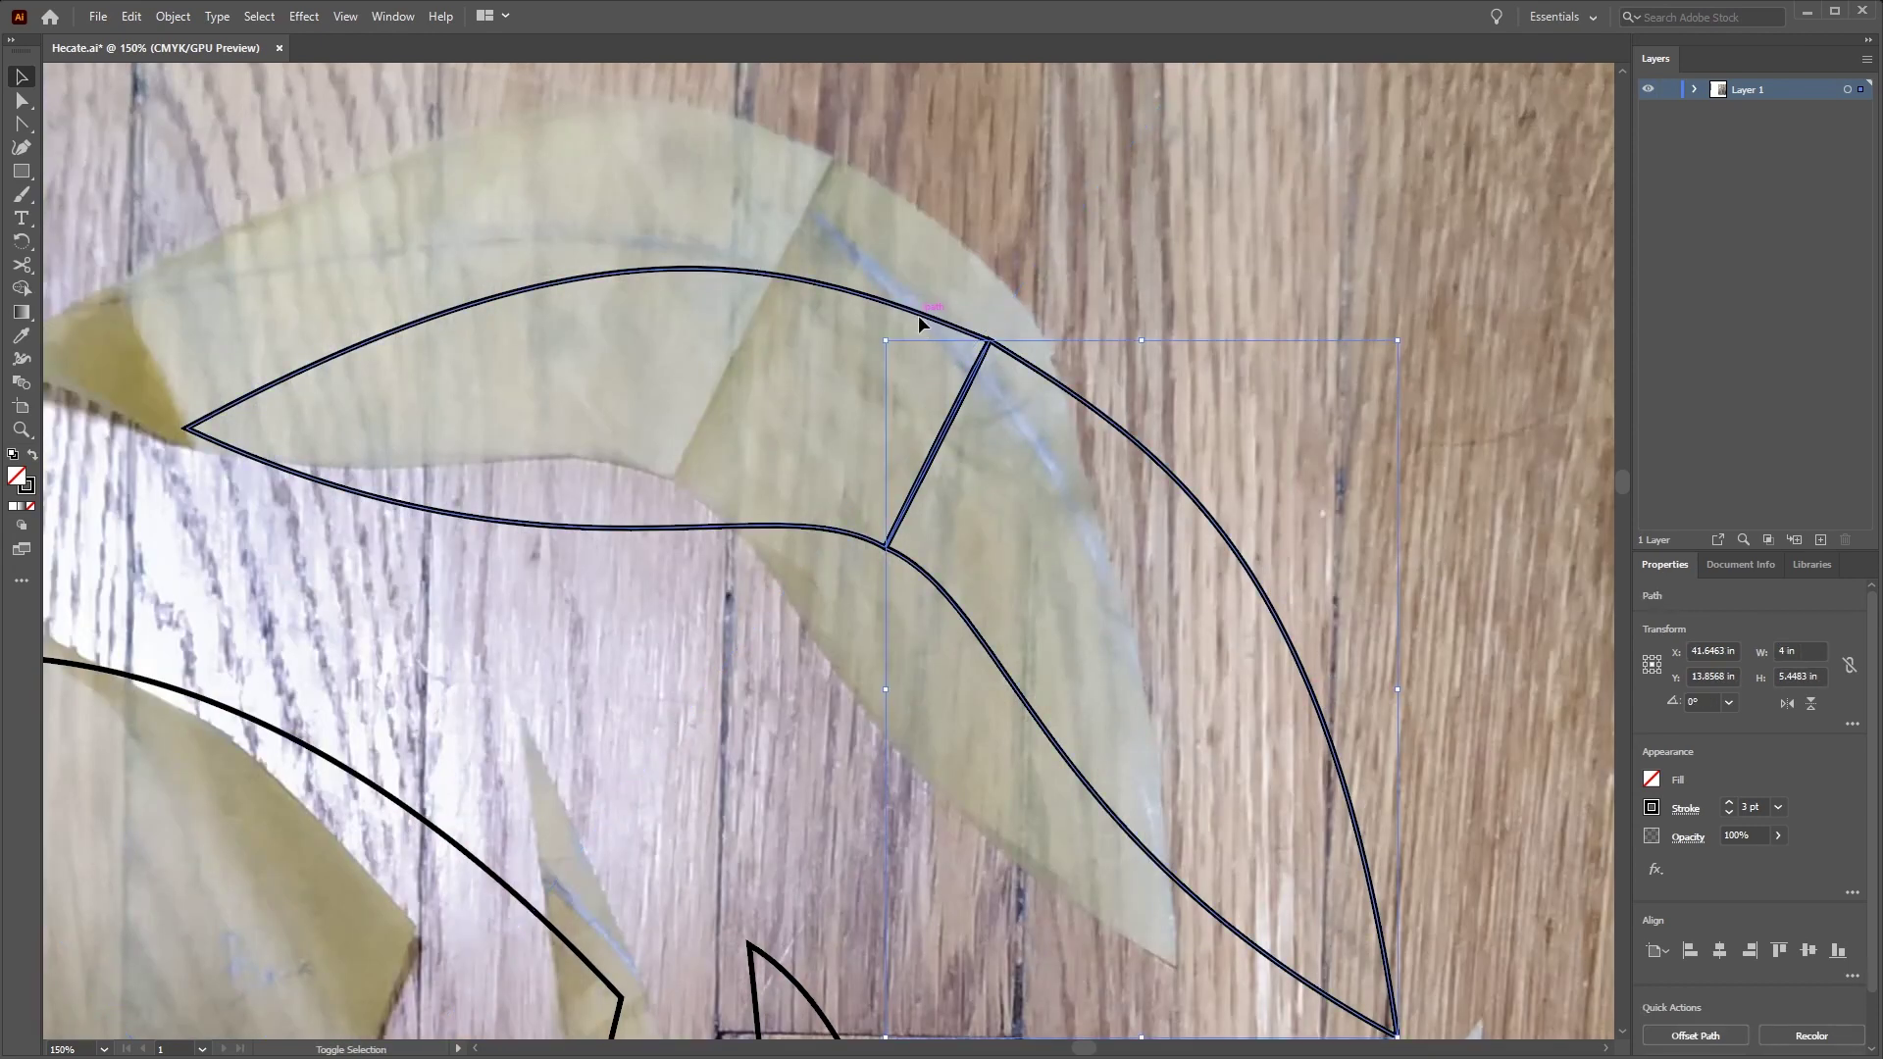
left_click(920, 320, "shift")
left_click_drag(1406, 651, 1377, 380)
Draw a vertical reference line through the seam and rotate the right-hand outline to meet it
key("backslash")
left_click_drag(849, 152, 851, 716)
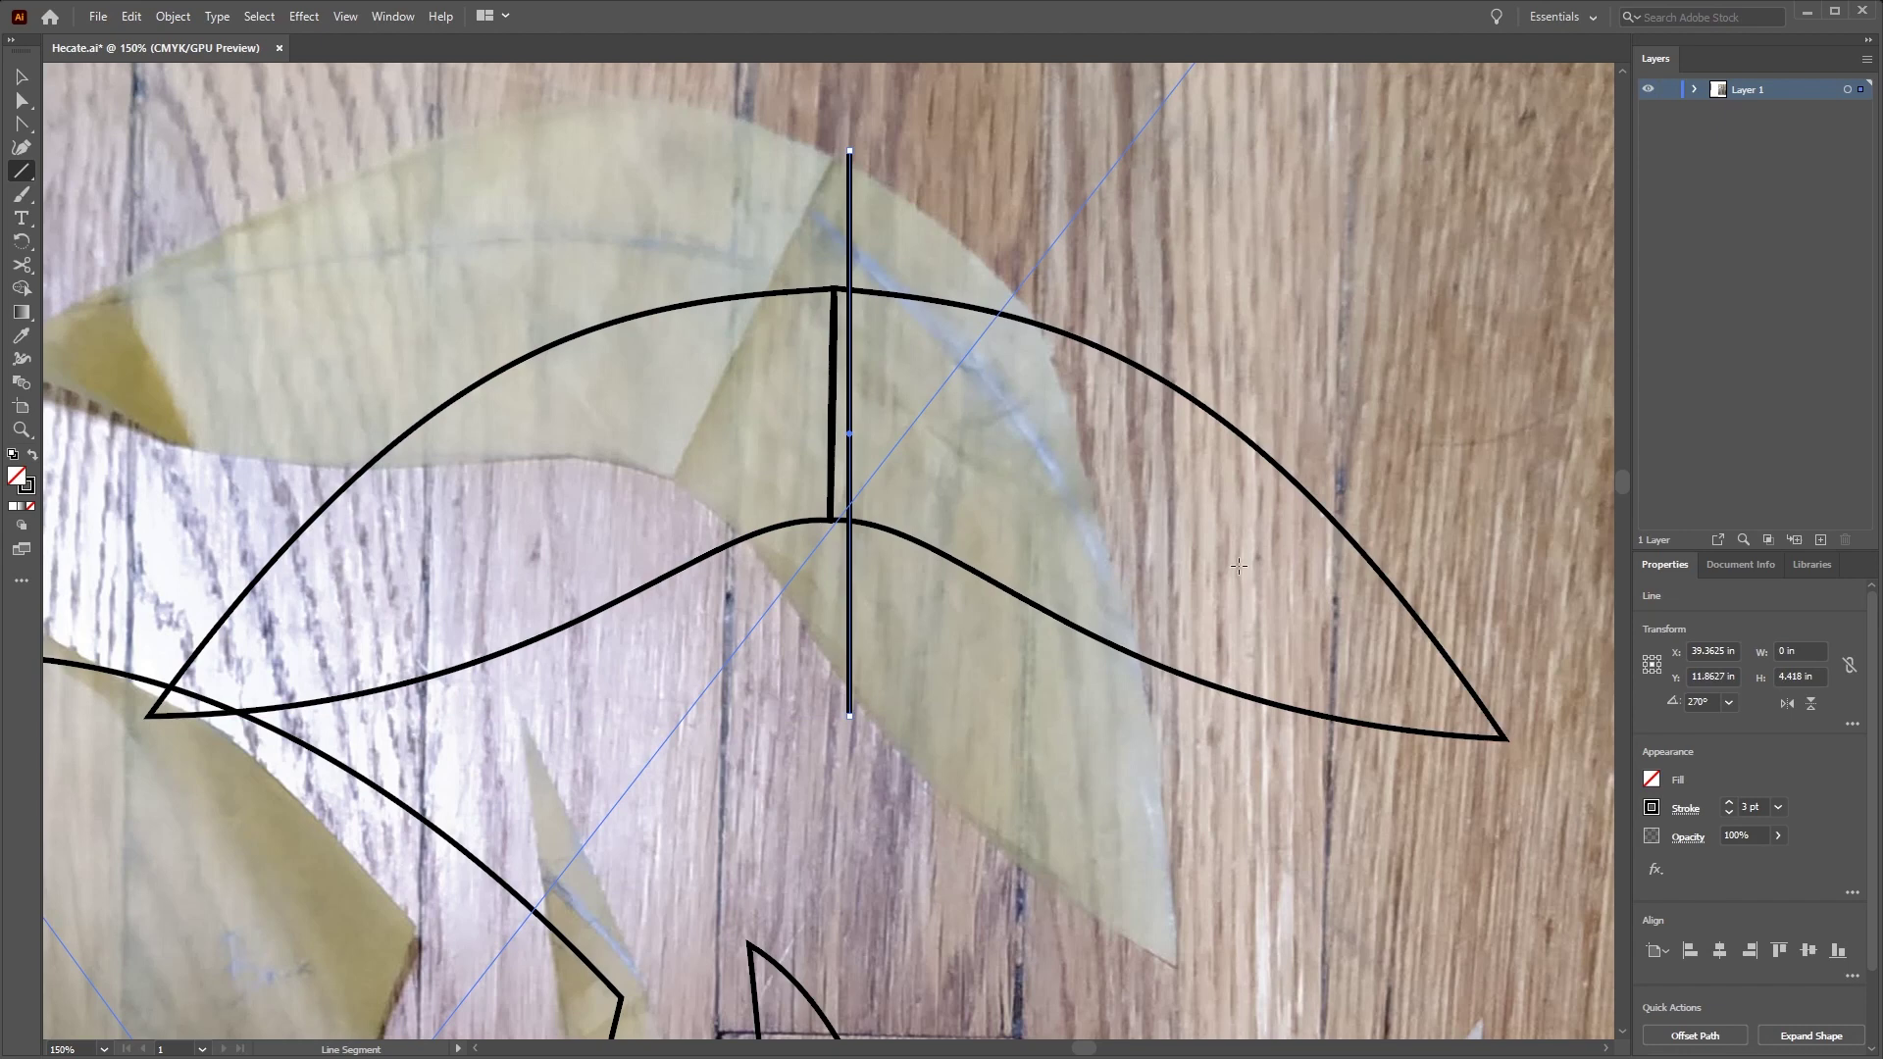
key("v")
left_click_drag(1138, 366, 1141, 362)
left_click_drag(1057, 308, 1075, 310)
left_click(1081, 433)
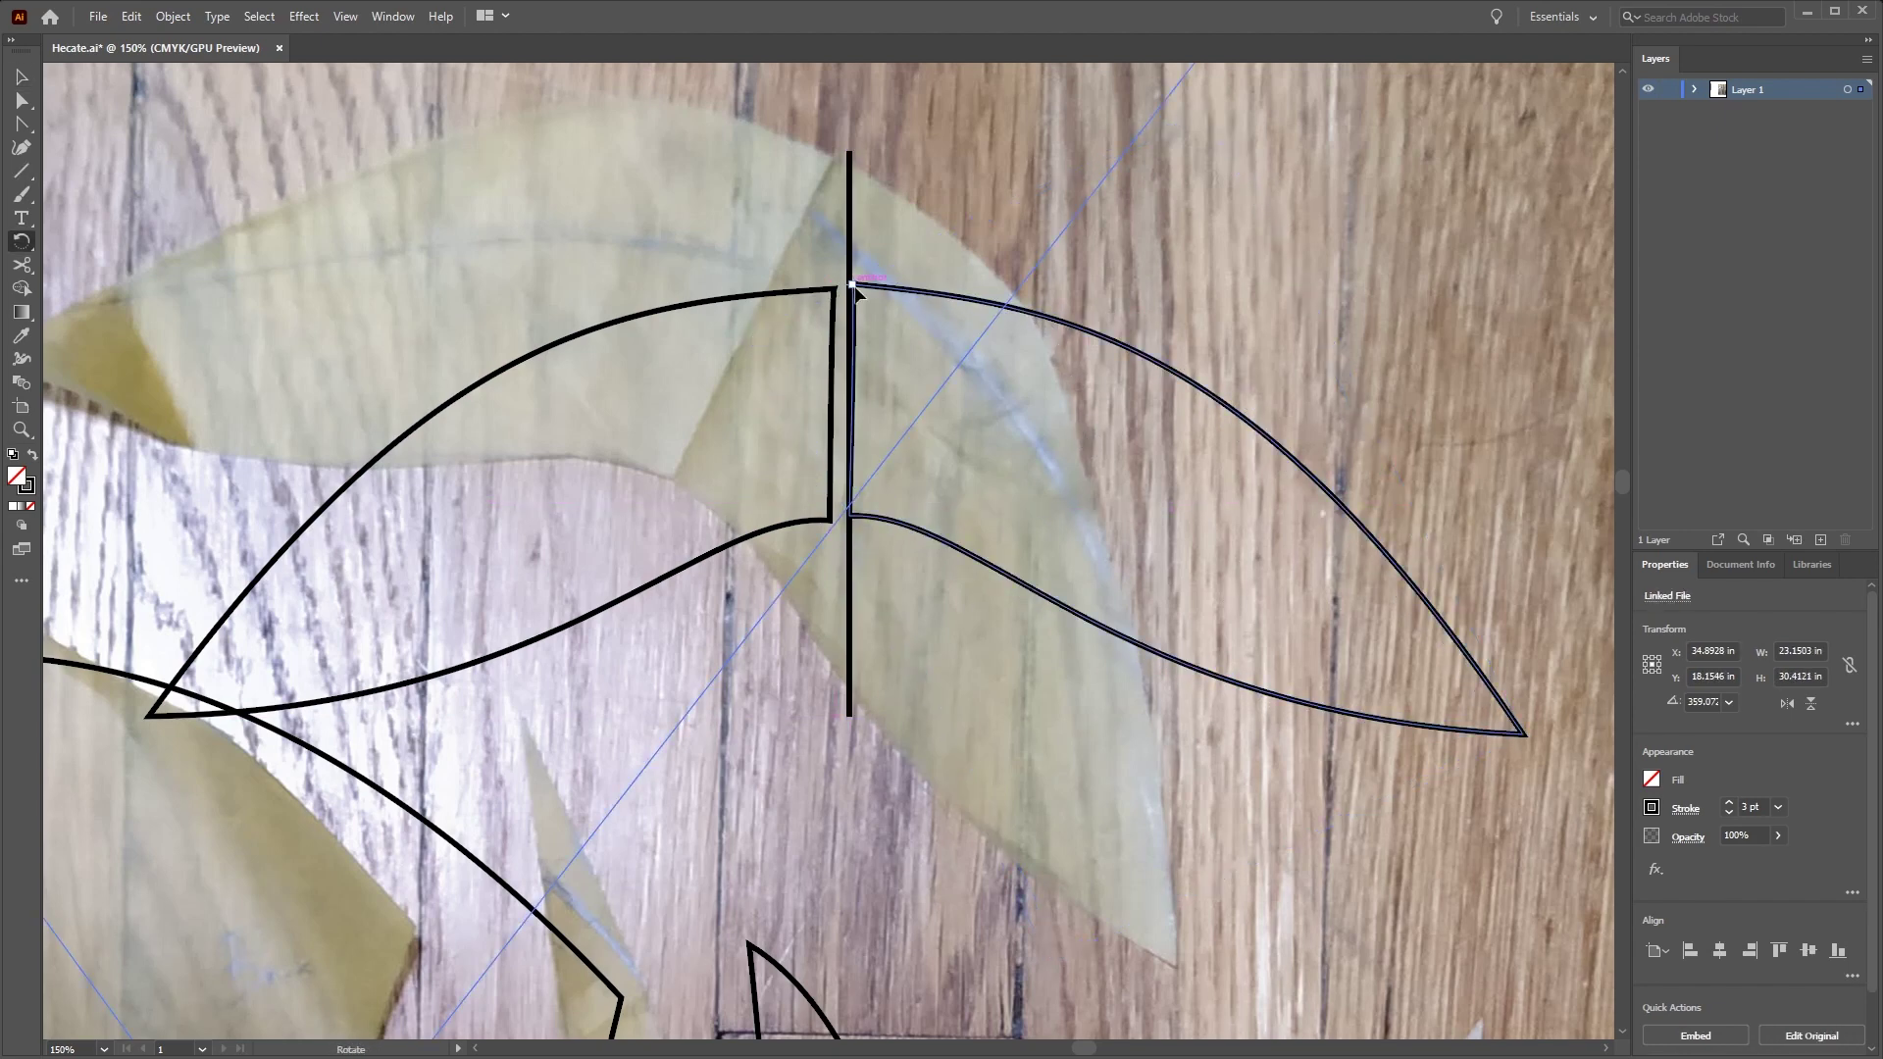
left_click(946, 307)
key("r")
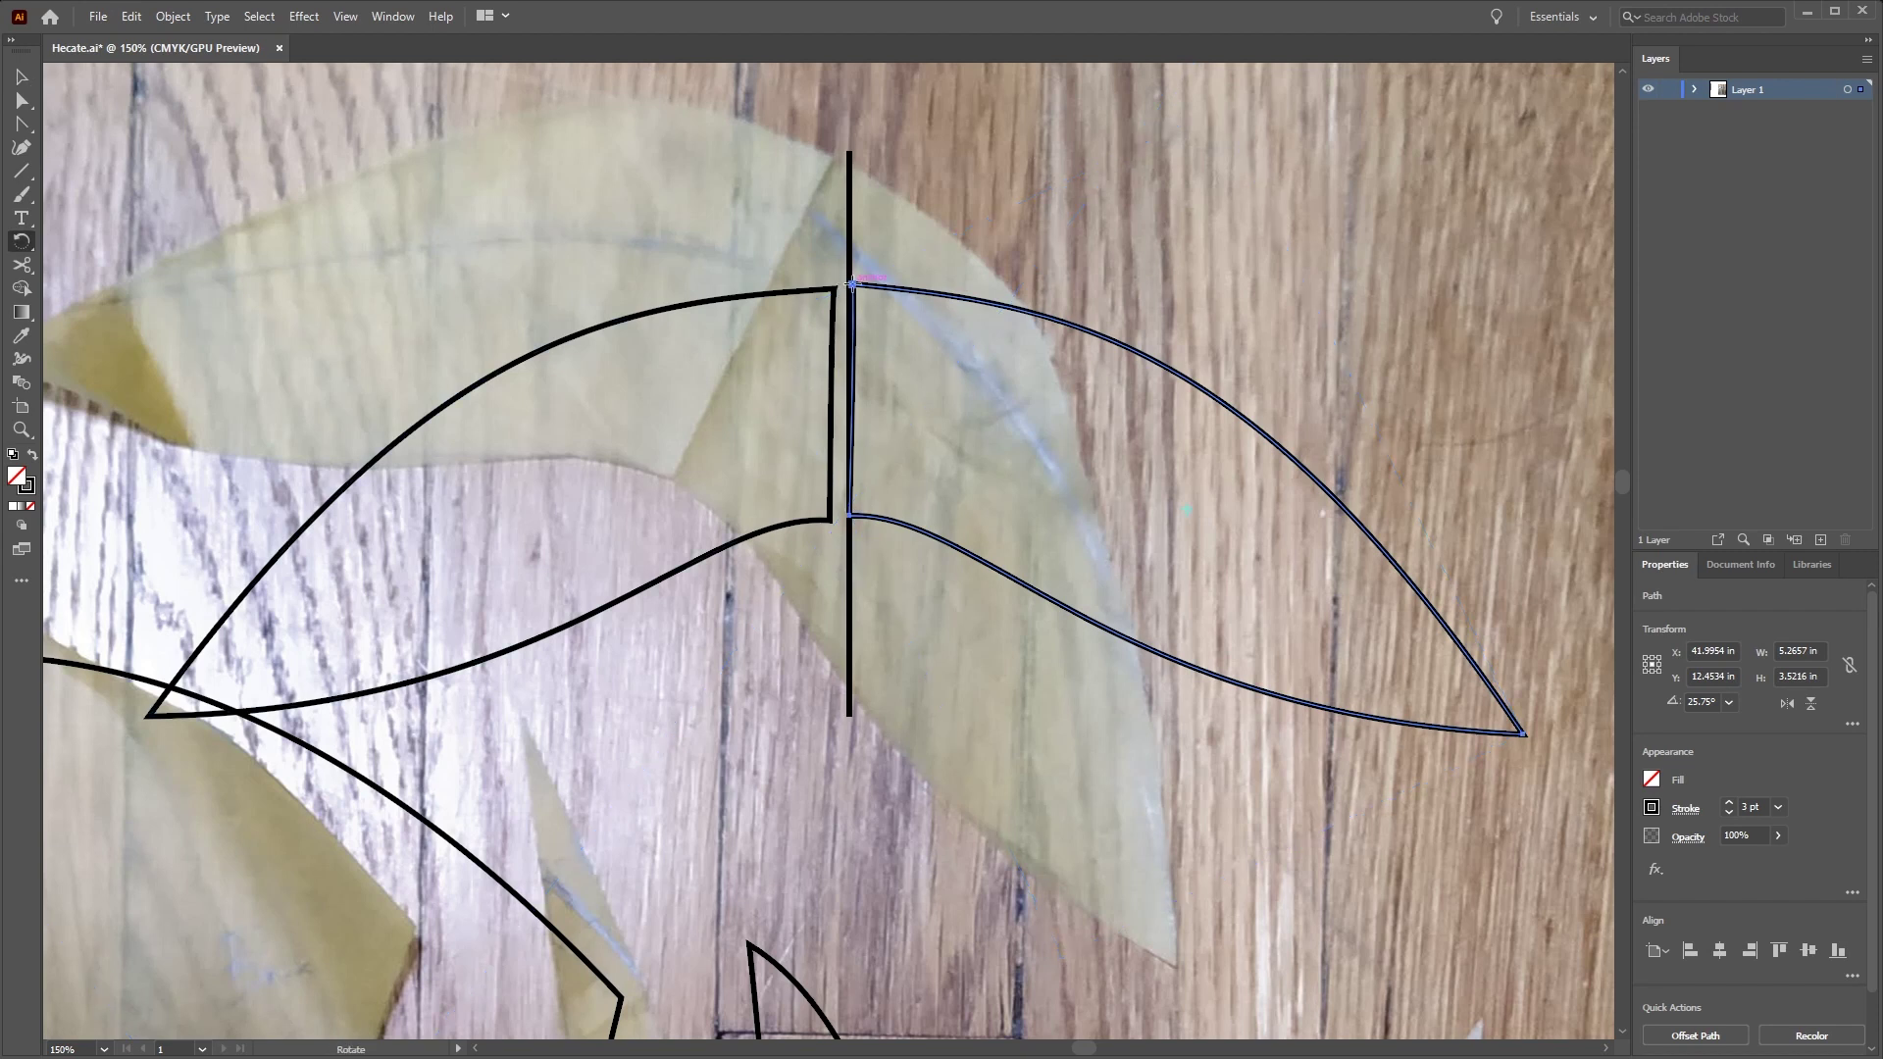
left_click_drag(853, 289, 841, 314)
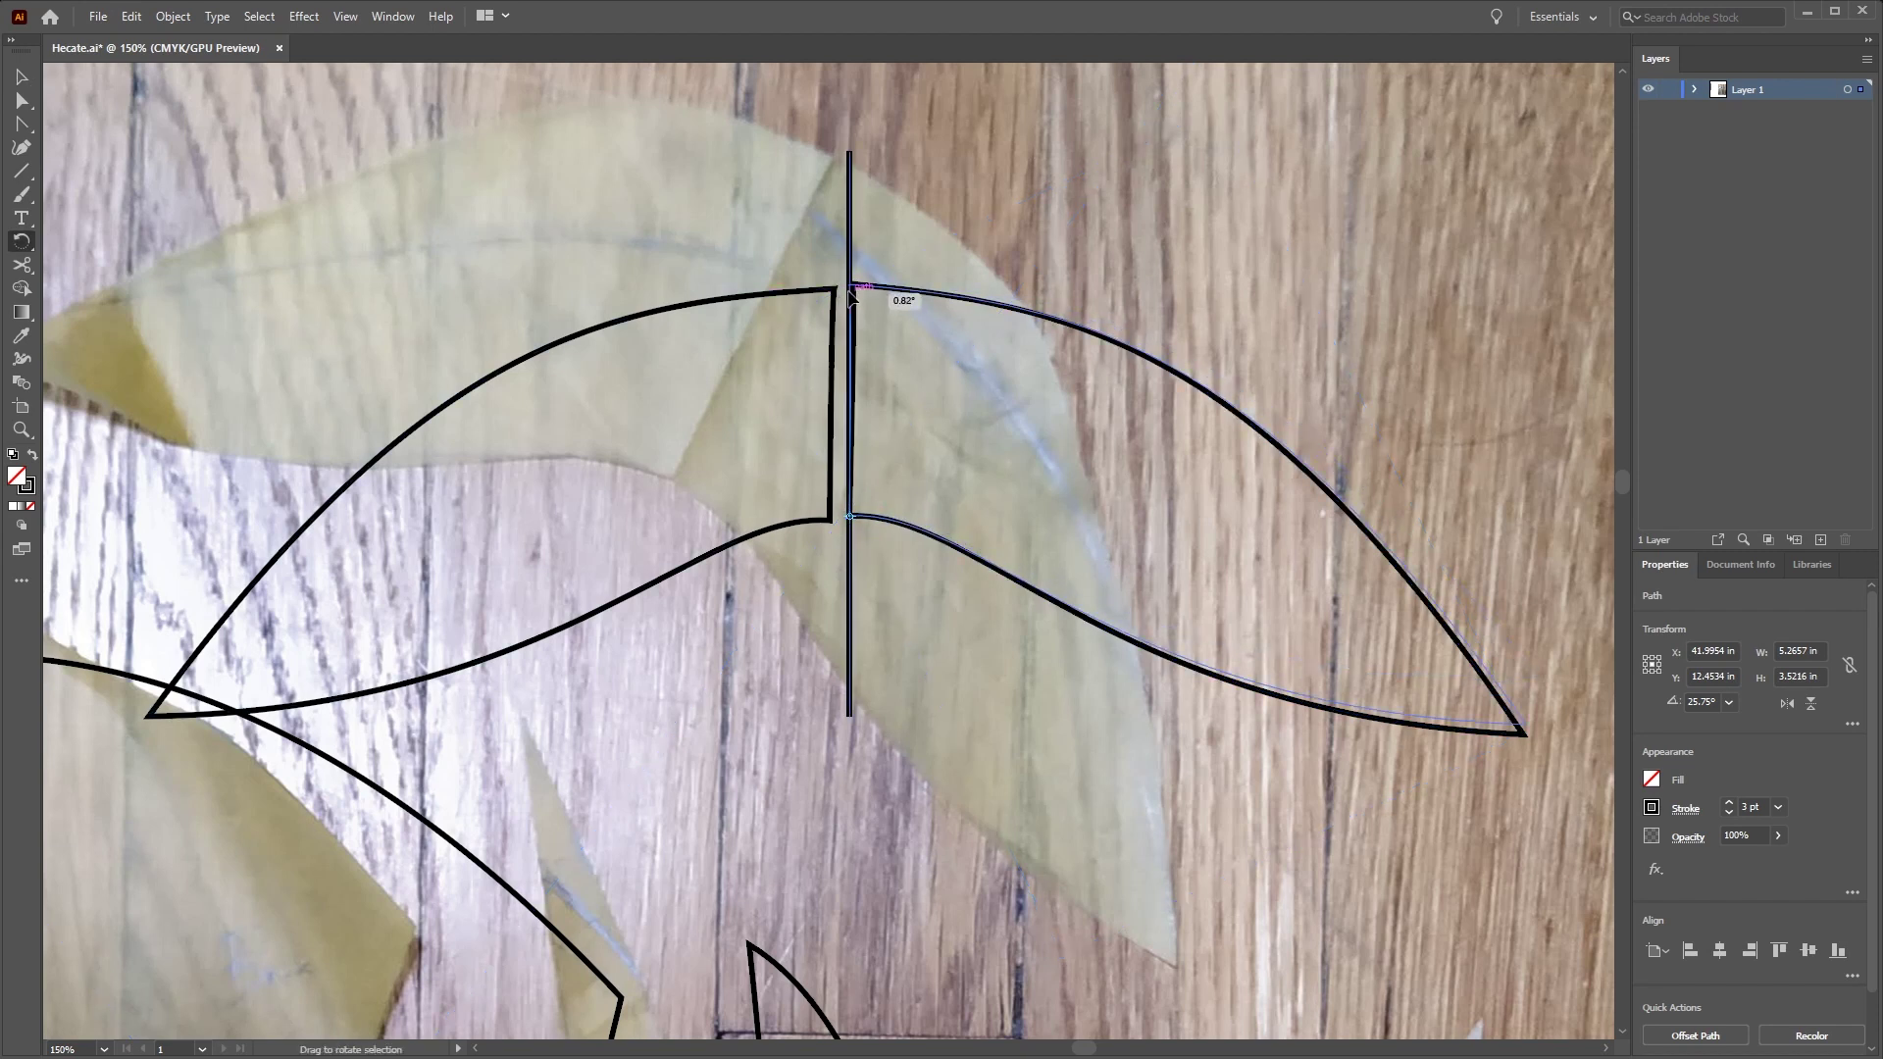
Align the left-hand outline against the vertical line, then delete the reference line
key("v")
left_click(878, 456)
mouse_move(830, 512)
left_mouse_down()
mouse_move(853, 520)
mouse_move(827, 533)
mouse_move(851, 517)
left_mouse_up()
key("r")
key("v")
left_click(869, 220)
left_click(849, 225)
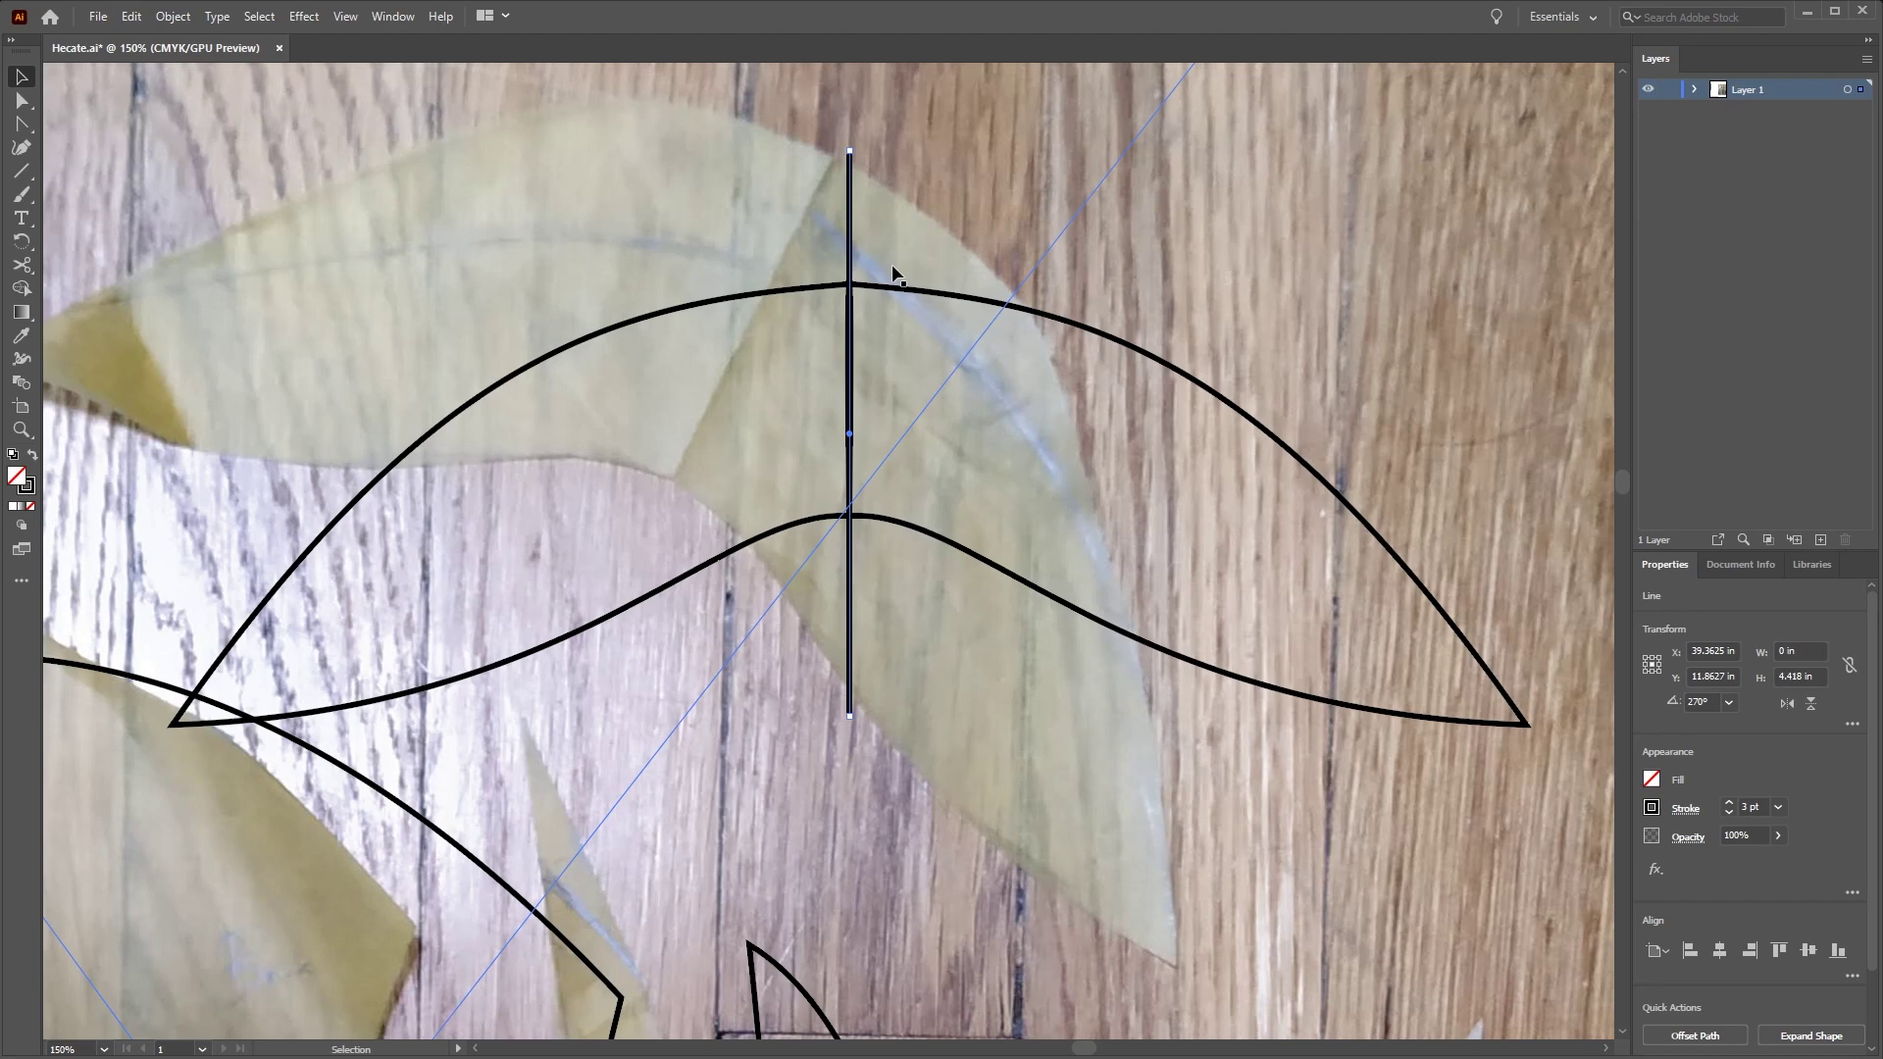
key("Delete")
Delete a selected anchor on the right-hand outline and select both outlines
left_click(885, 186)
key("a")
left_click_drag(829, 394, 921, 428)
key("ctrl+z")
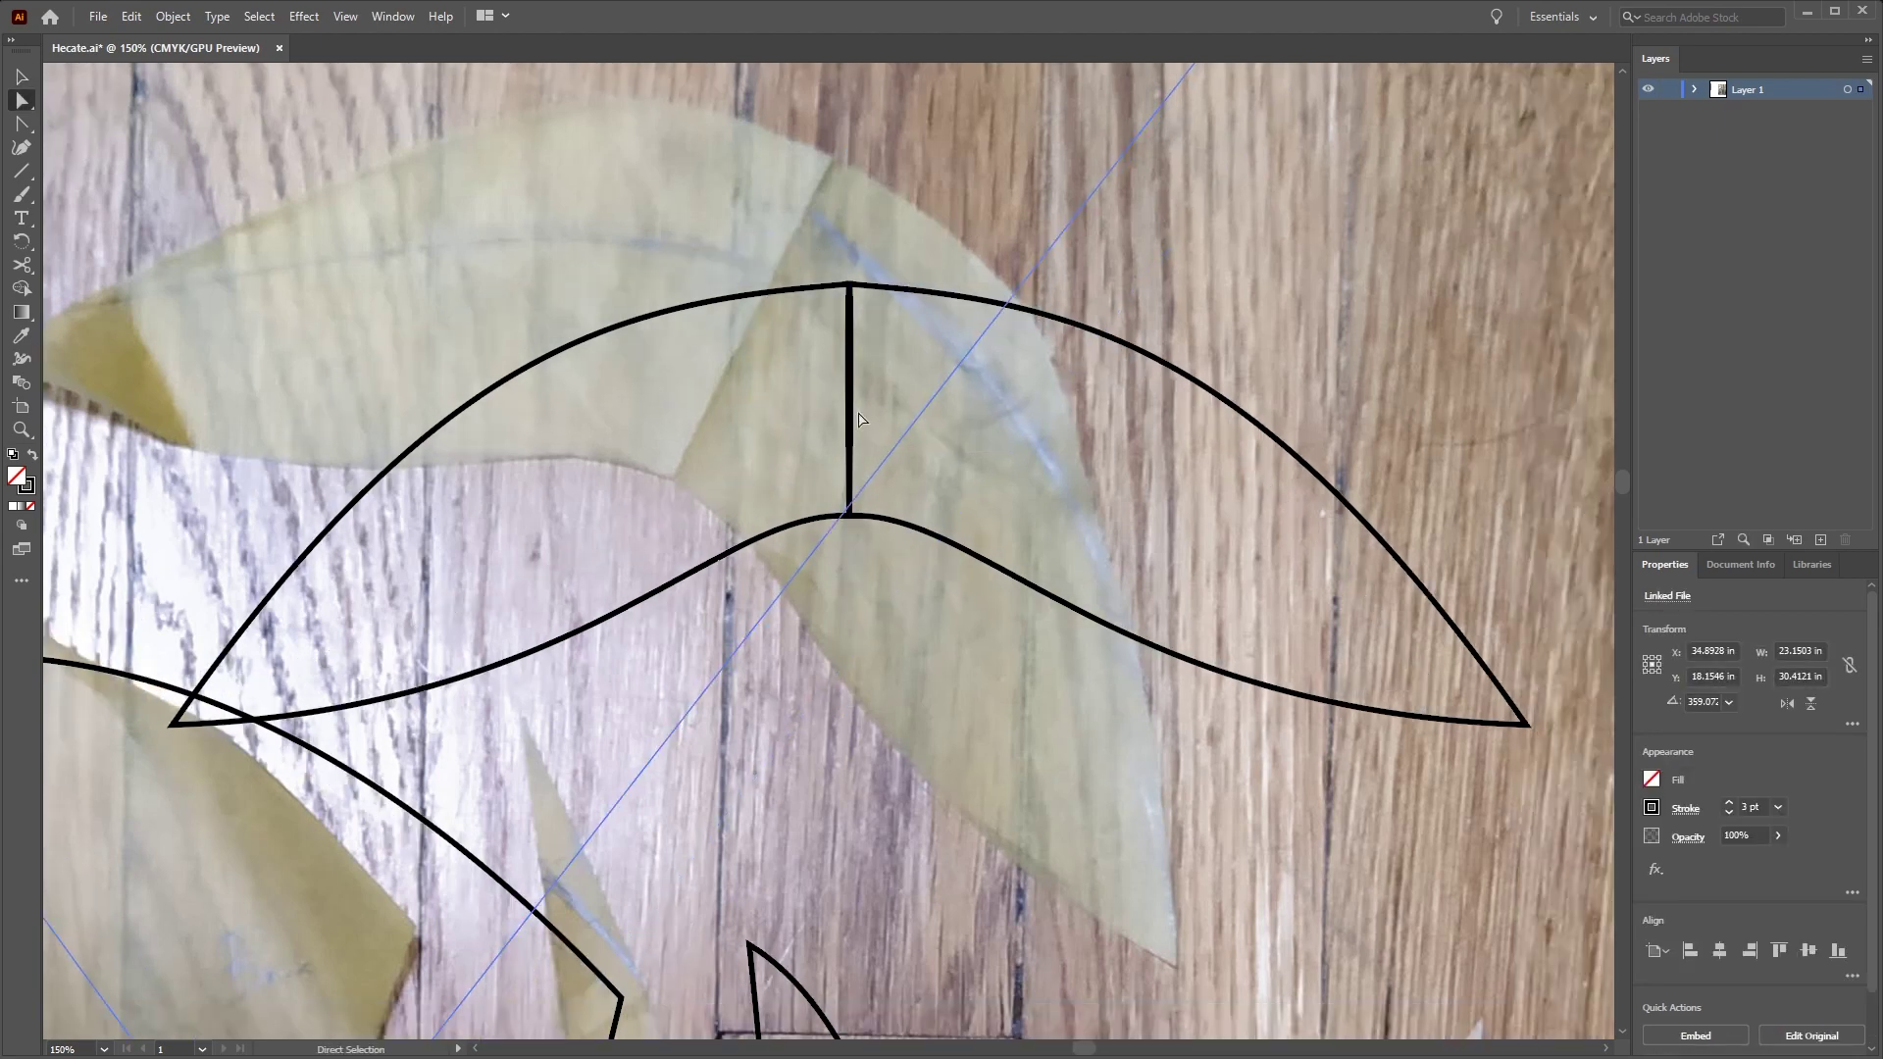
left_click(853, 437)
key("Delete")
left_click(869, 521)
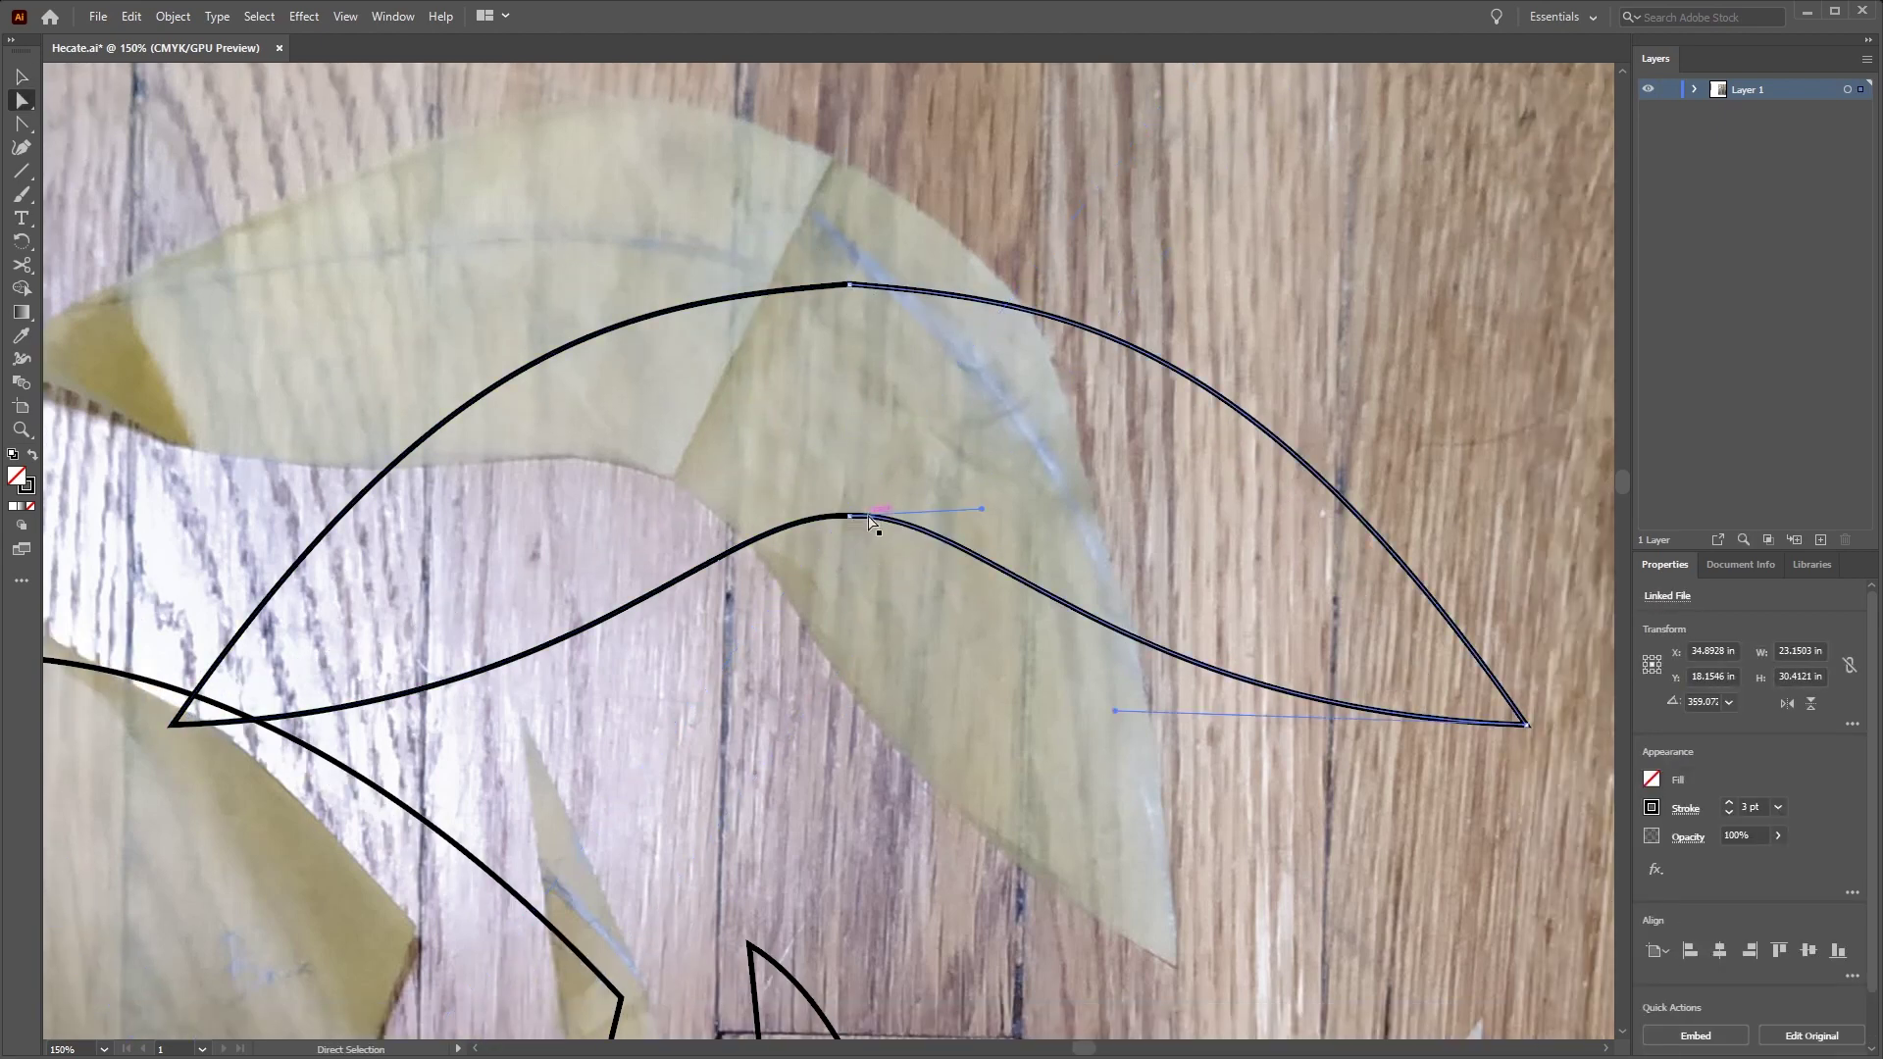
left_click(841, 520, "shift")
Zoom in on the seam and select both joined curves
scroll(849, 529, "up", 1)
key("v")
right_click(883, 281)
left_click(932, 426)
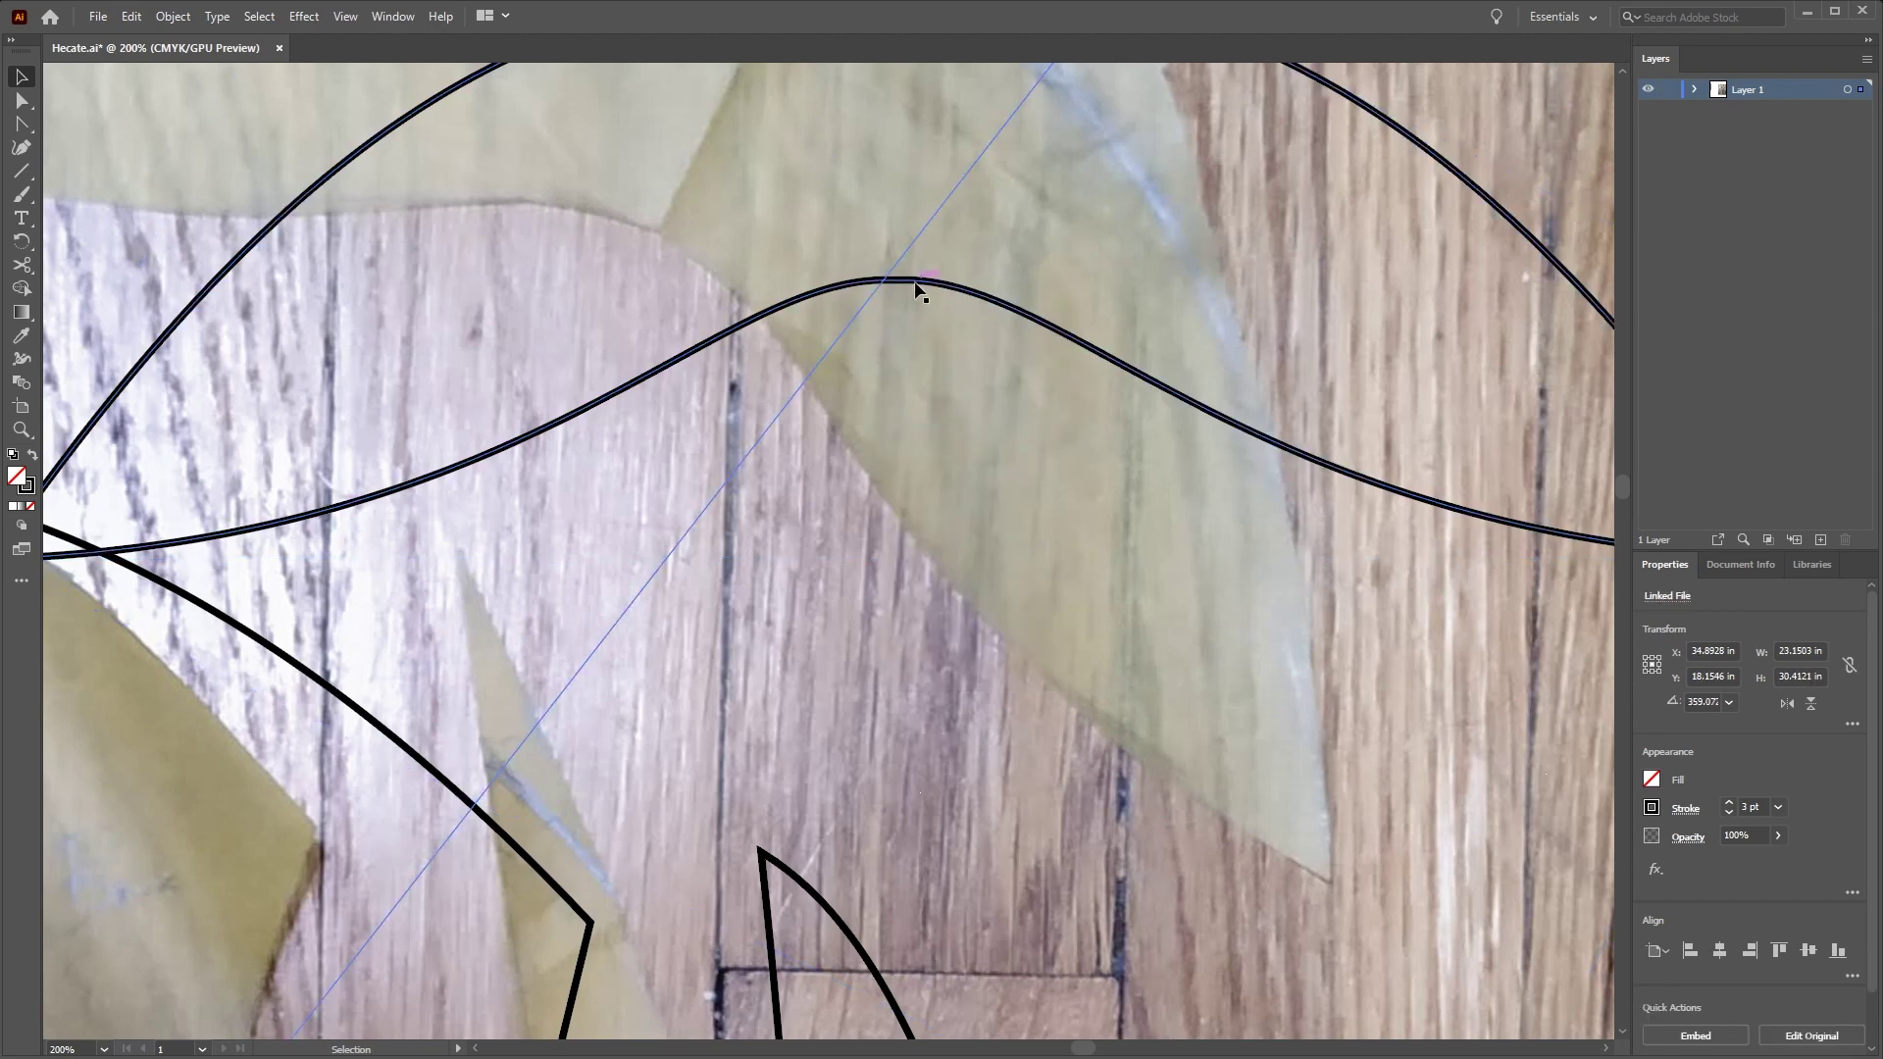
scroll(917, 285, "up", 3)
right_click(944, 241)
left_click(922, 253)
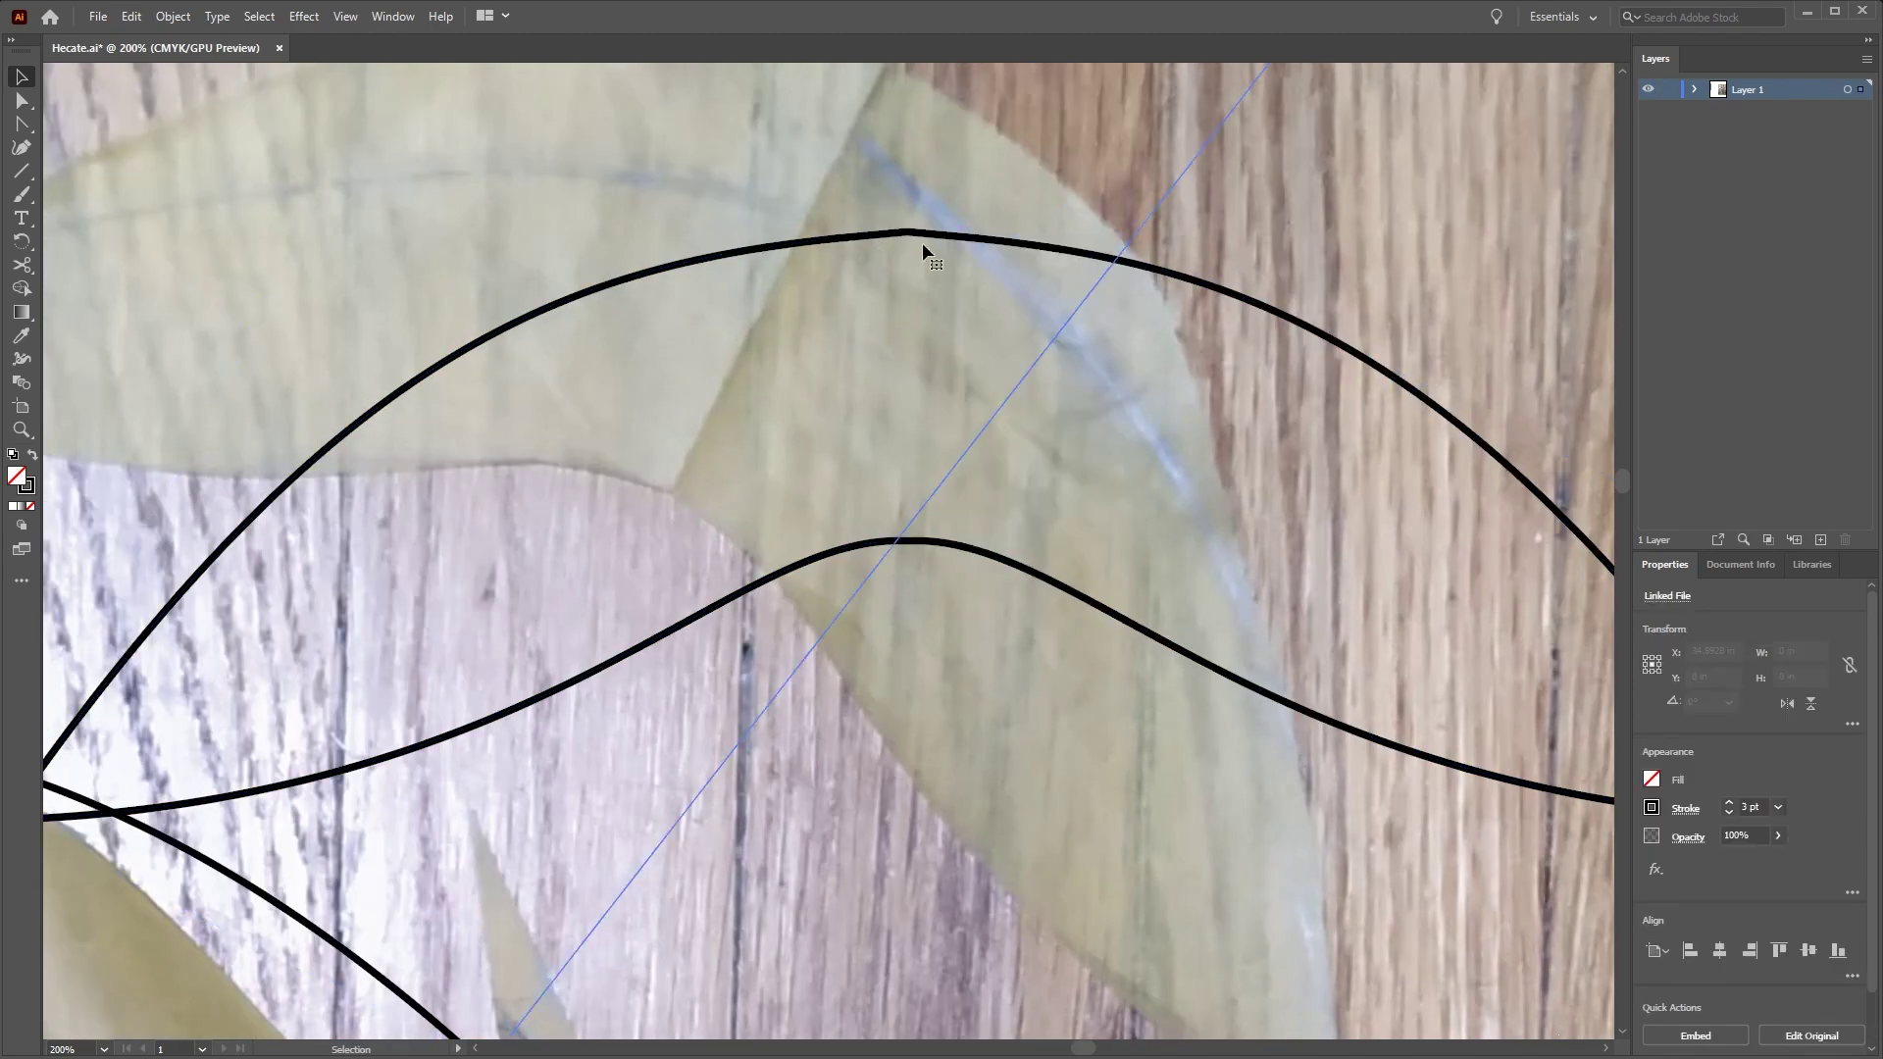
left_click(917, 238)
Smooth the seam corners and pull symmetric handles from the inner curve's peak anchor
key("minus")
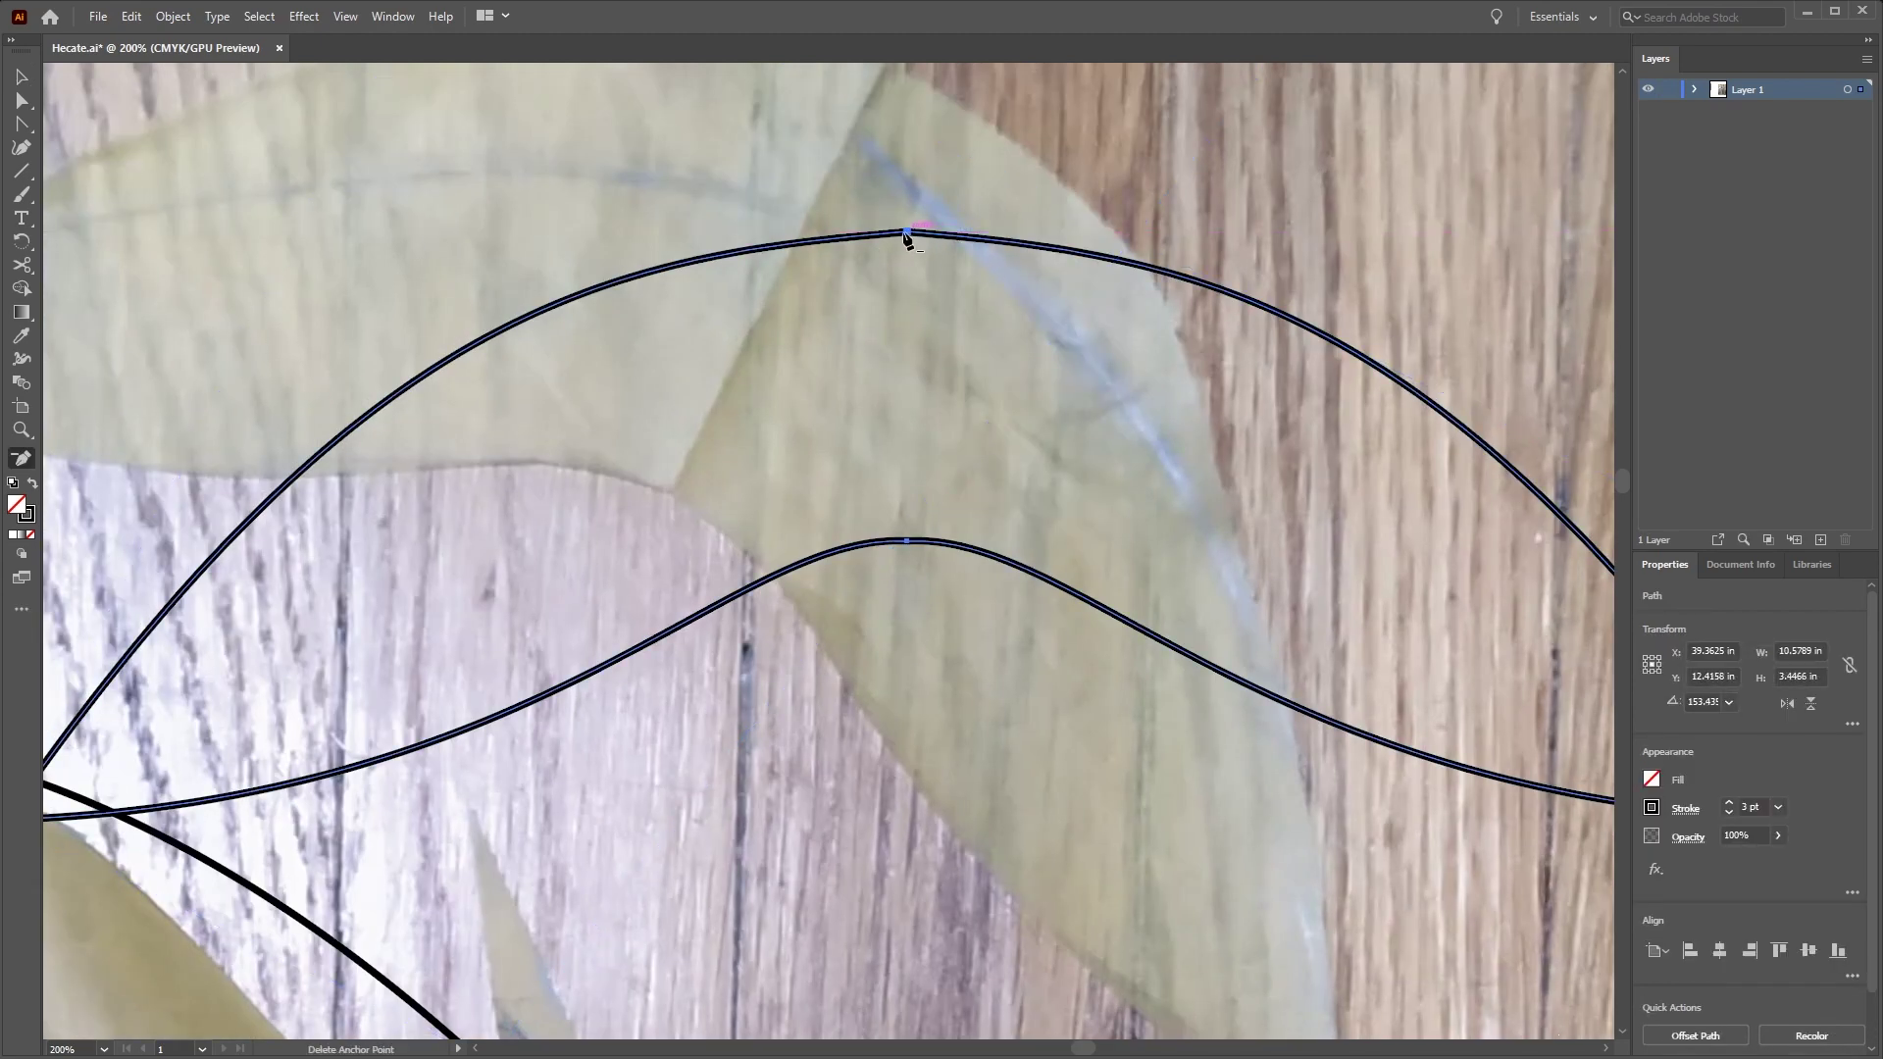
key("shift+c")
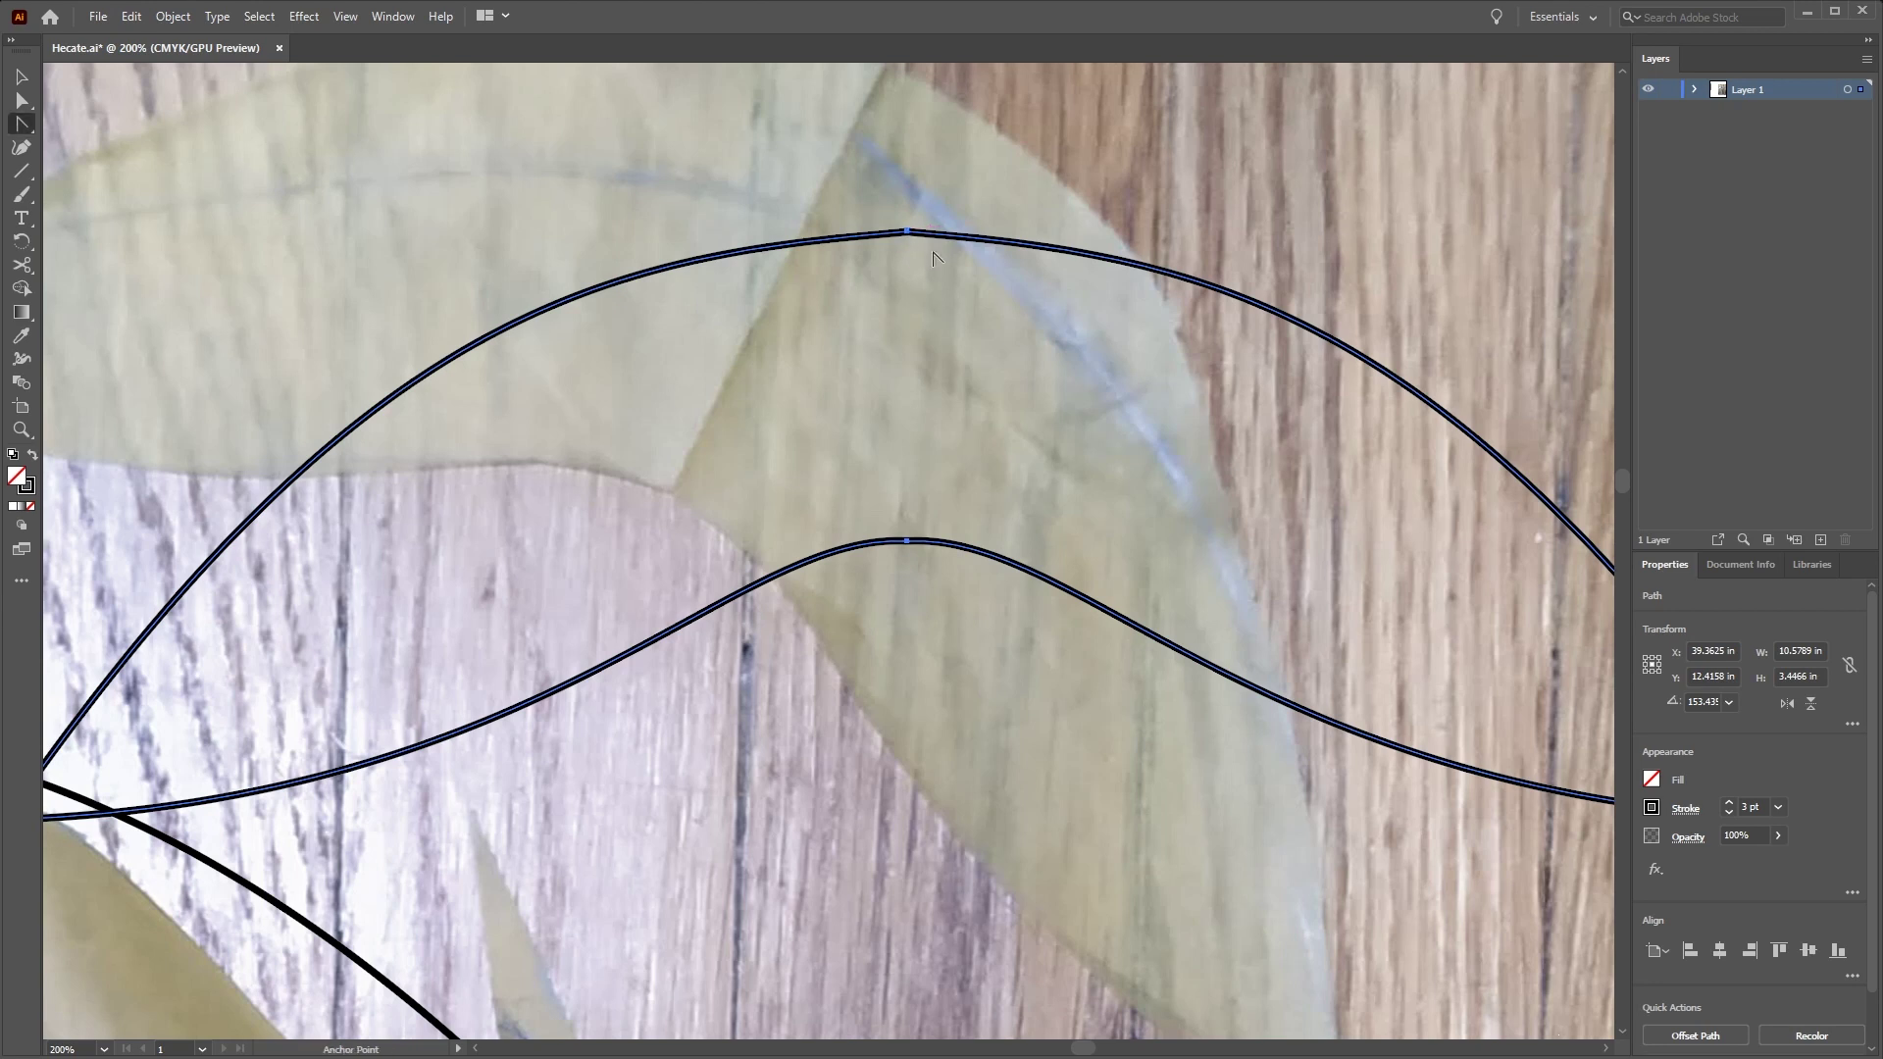
left_click_drag(907, 232, 671, 232)
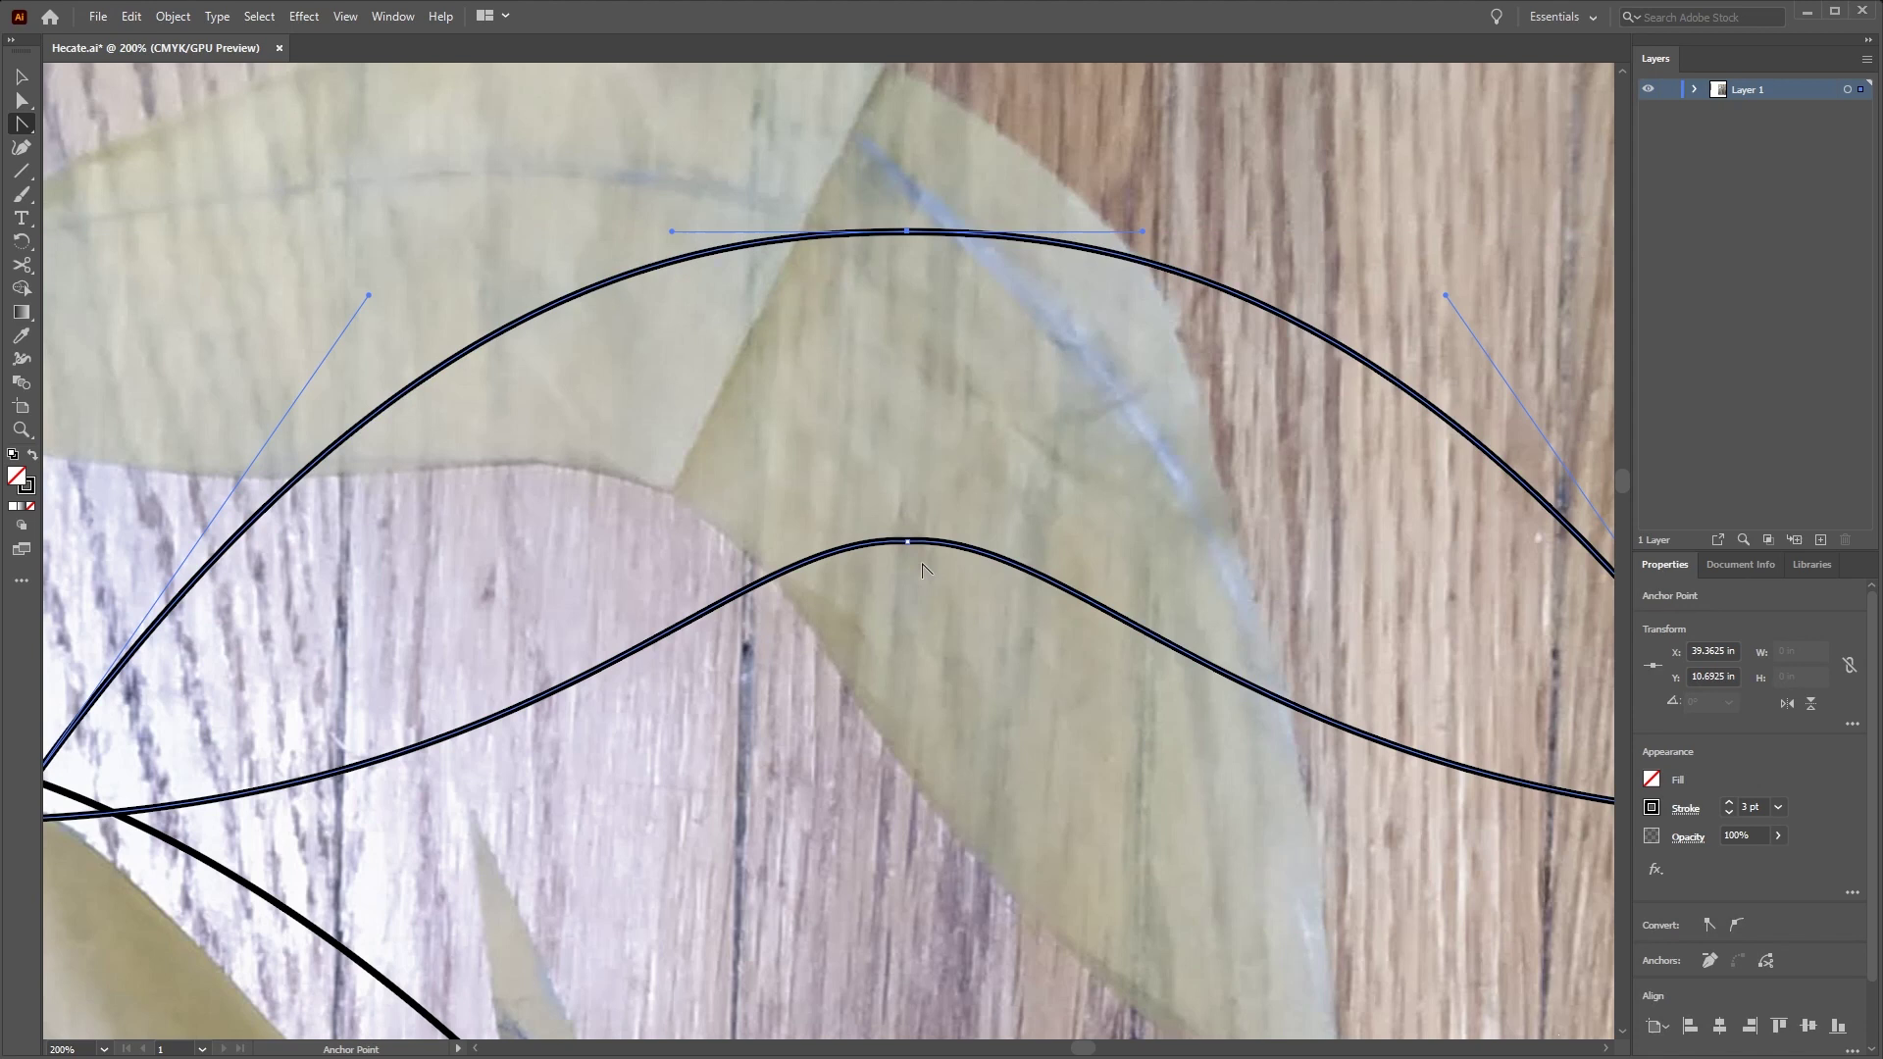
mouse_move(907, 542)
left_mouse_down()
mouse_move(863, 540)
mouse_move(909, 541)
left_mouse_up()
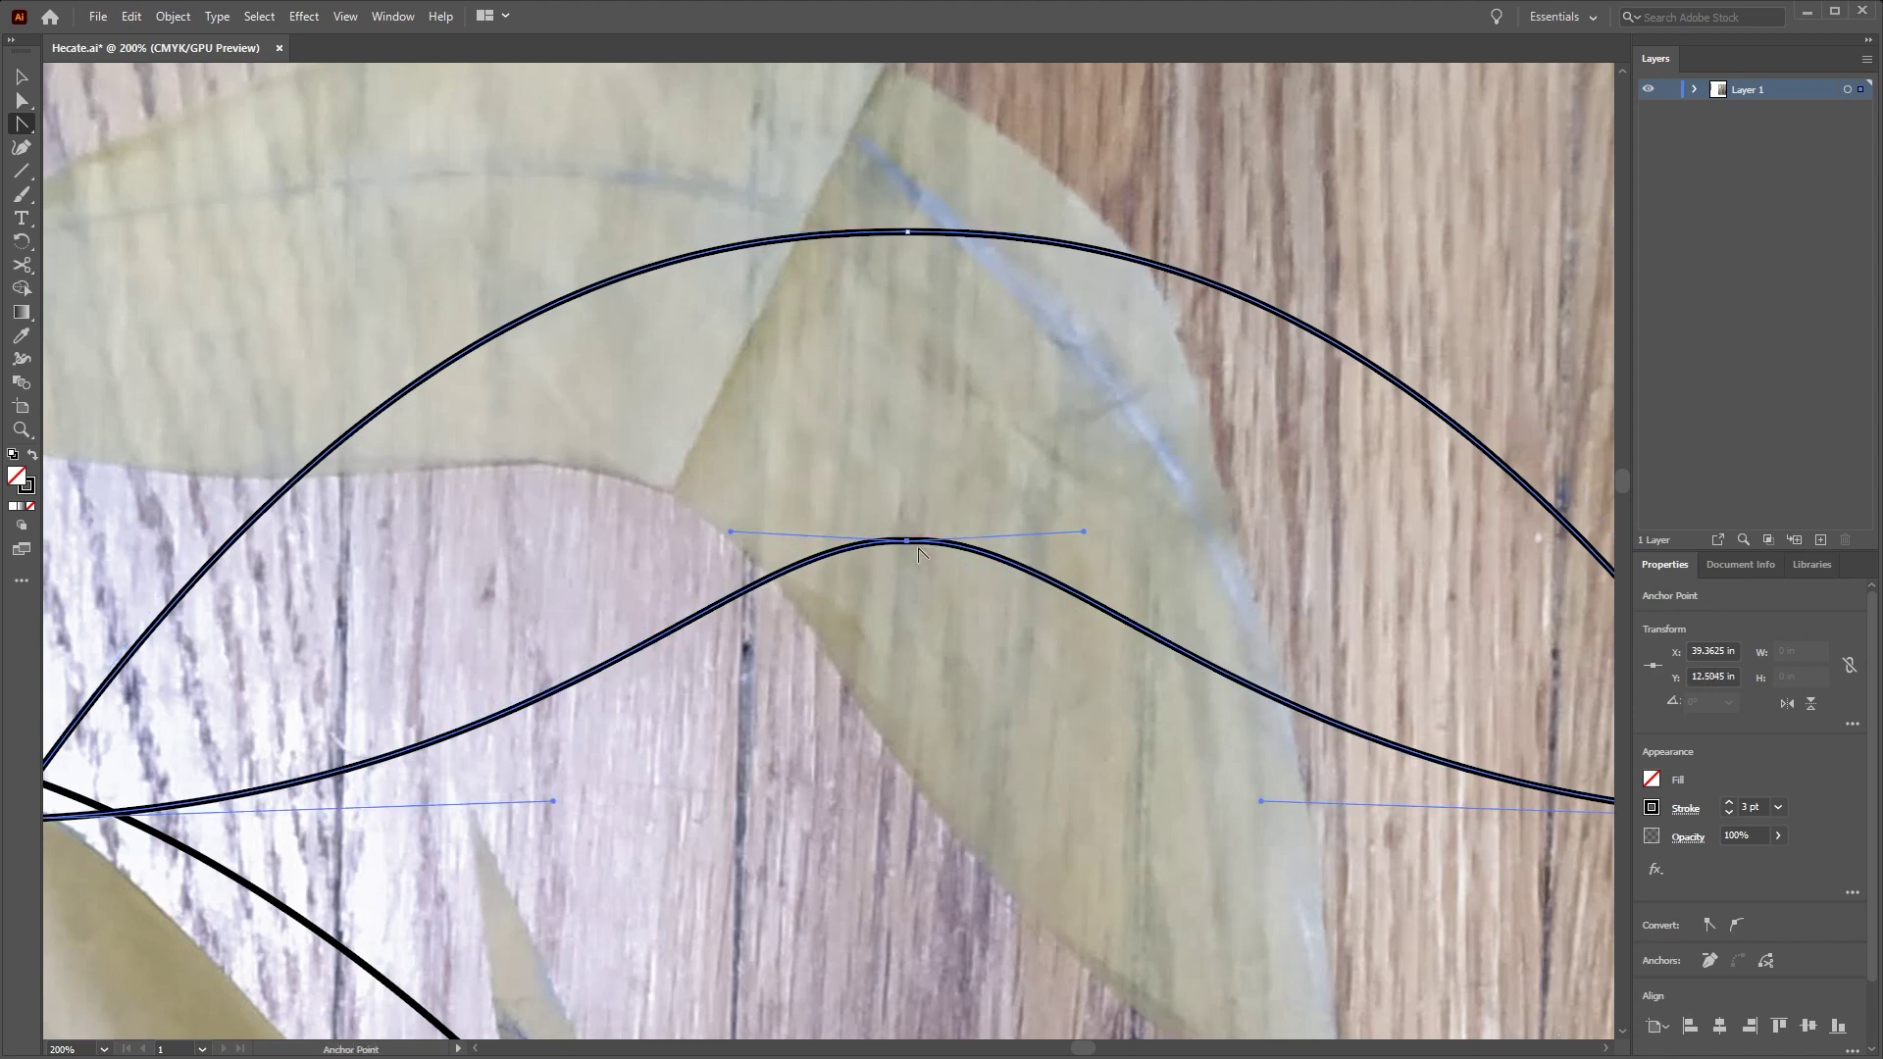
key("minus")
left_click(908, 537)
key("ctrl+z")
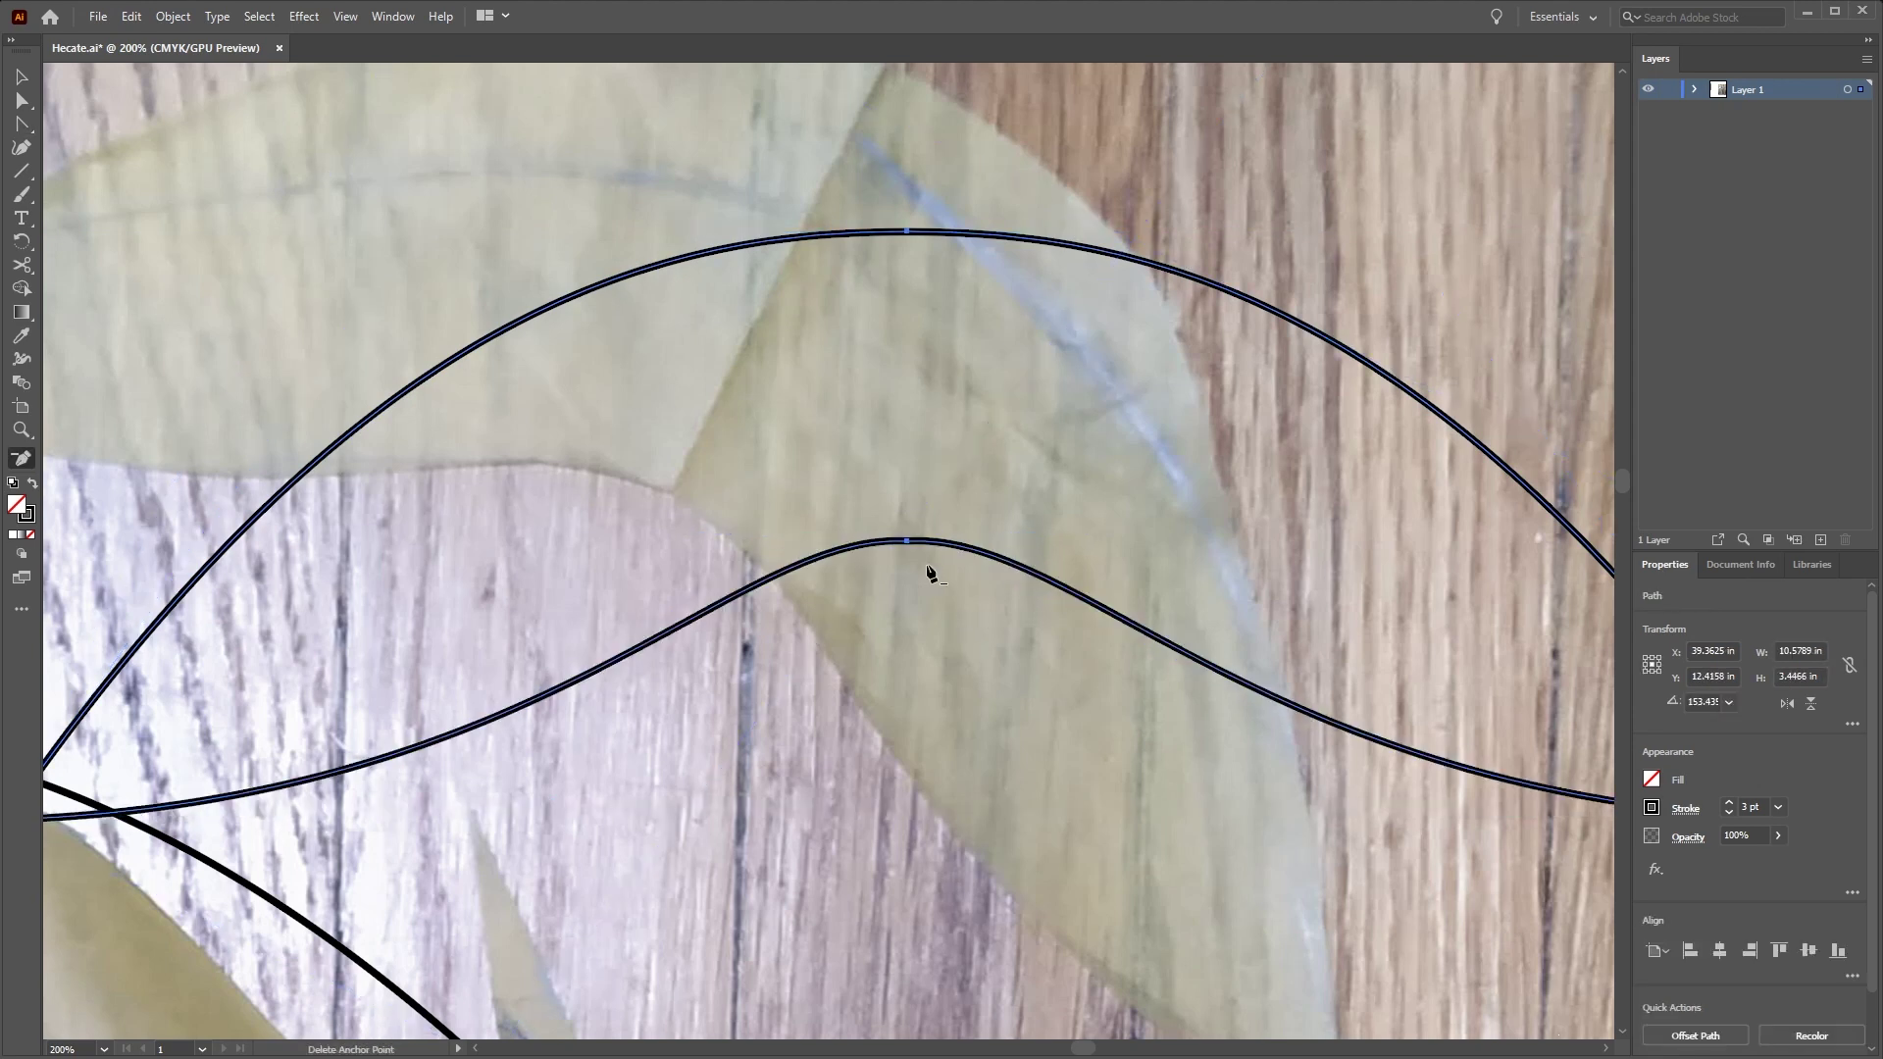
key("shift+c")
left_click_drag(907, 540, 1108, 541)
Zoom out to 50% to see all the pattern pieces
key("v")
left_click(1169, 533)
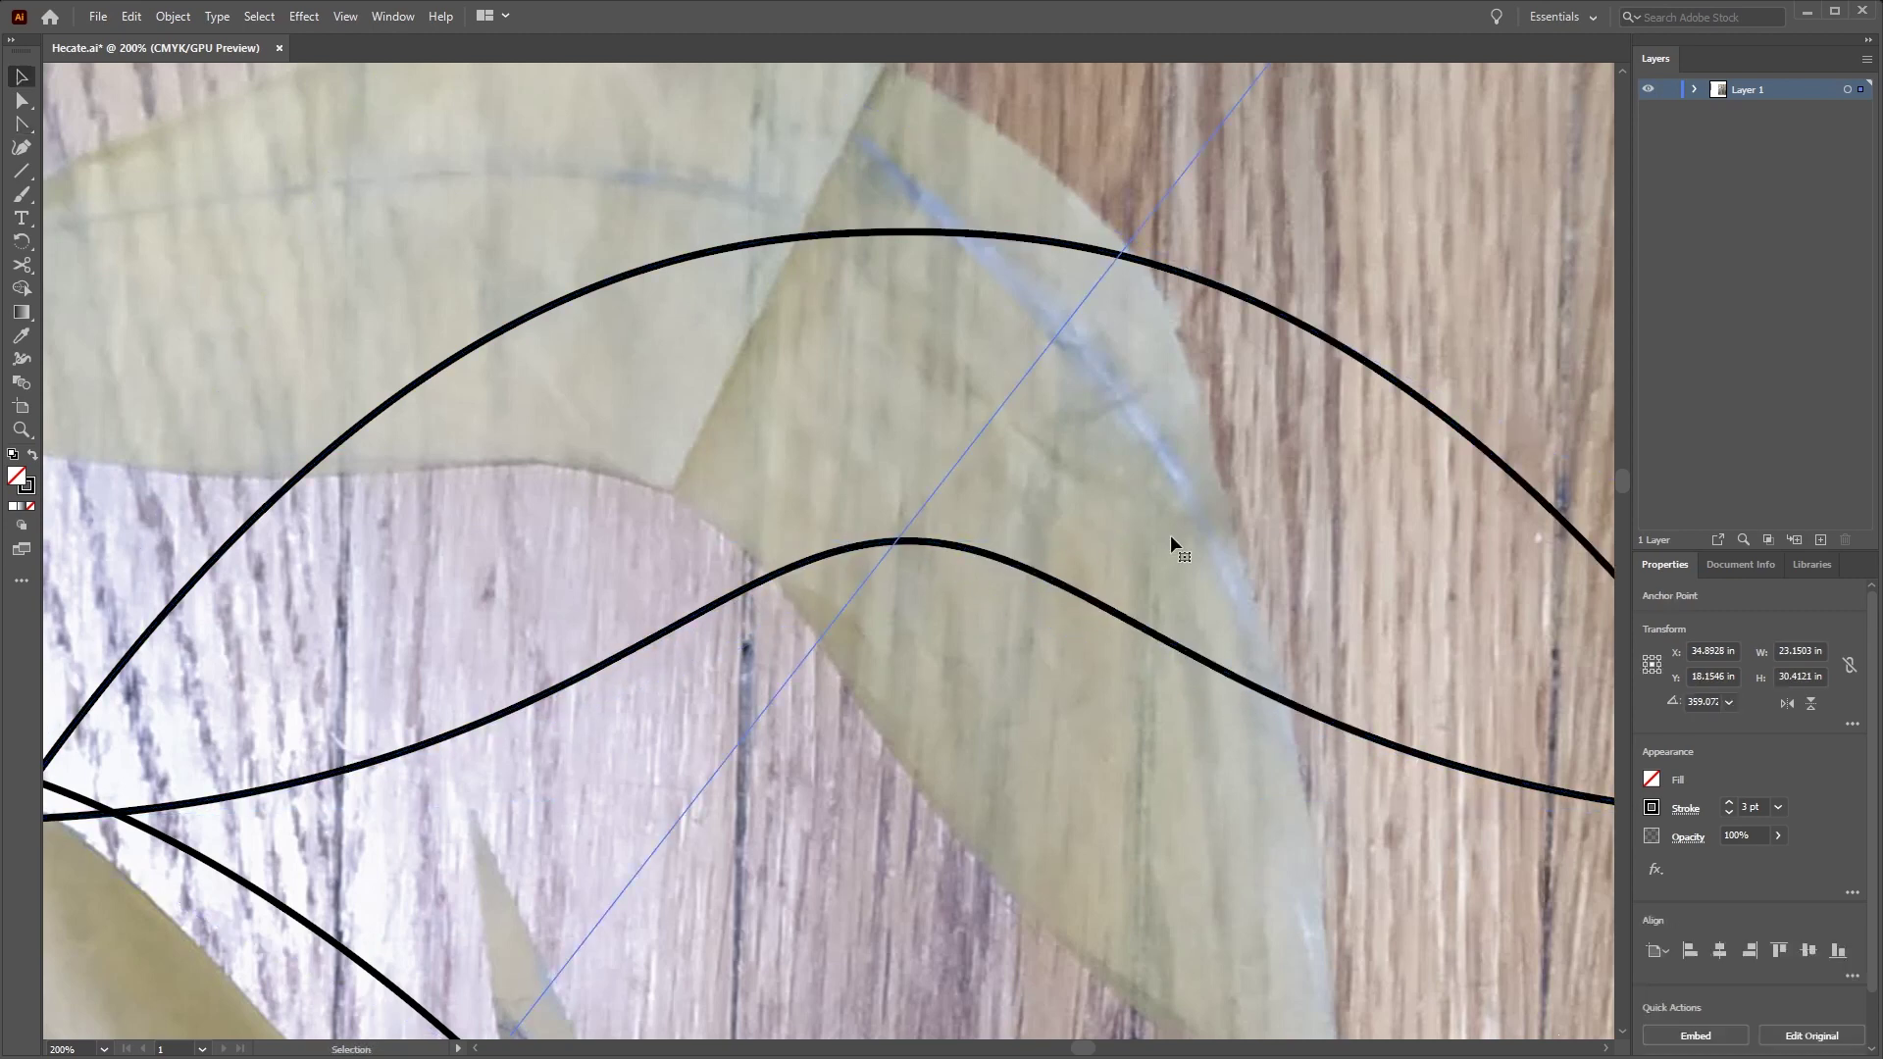
key("ctrl+minus")
key("ctrl+minus")
left_click_drag(1095, 696, 925, 1039)
key("ctrl+minus")
key("ctrl+minus")
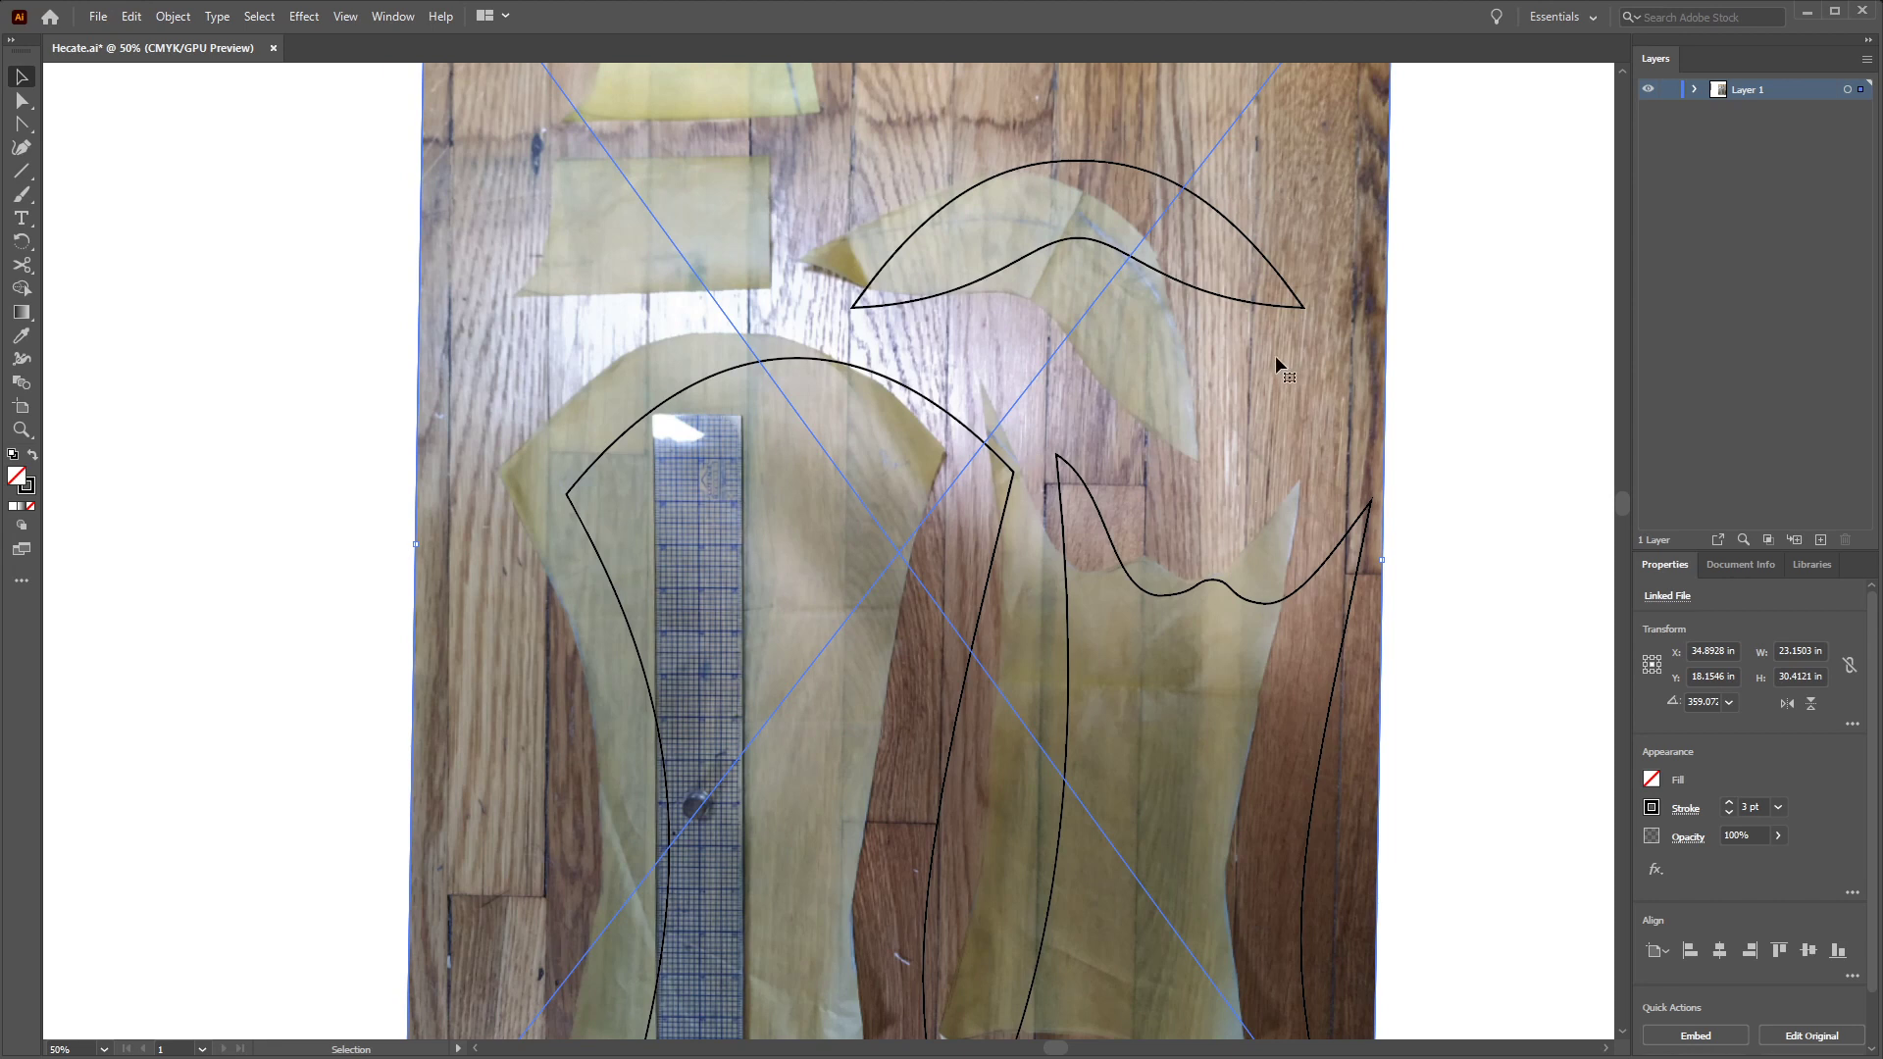
Hide the wood-floor reference photo in Layer 1 and centre the two large pieces
left_click(1694, 89)
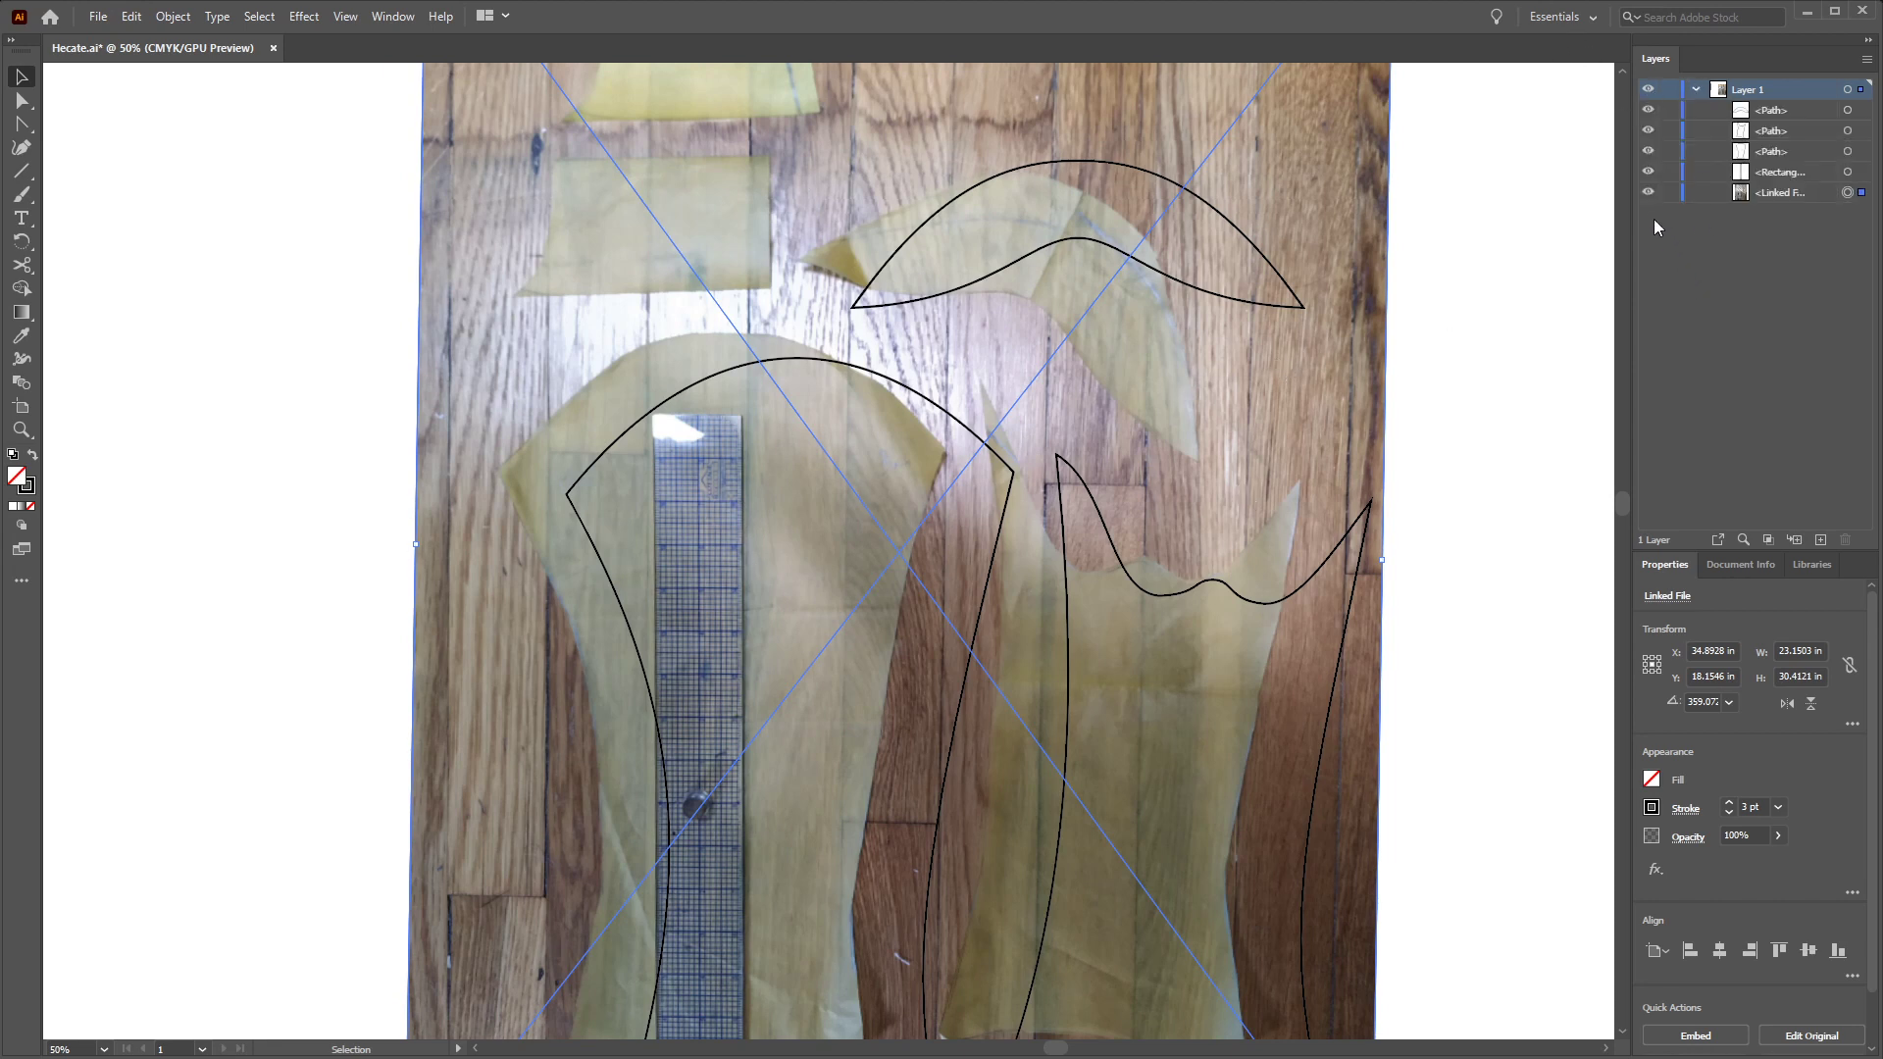
left_click(1648, 192)
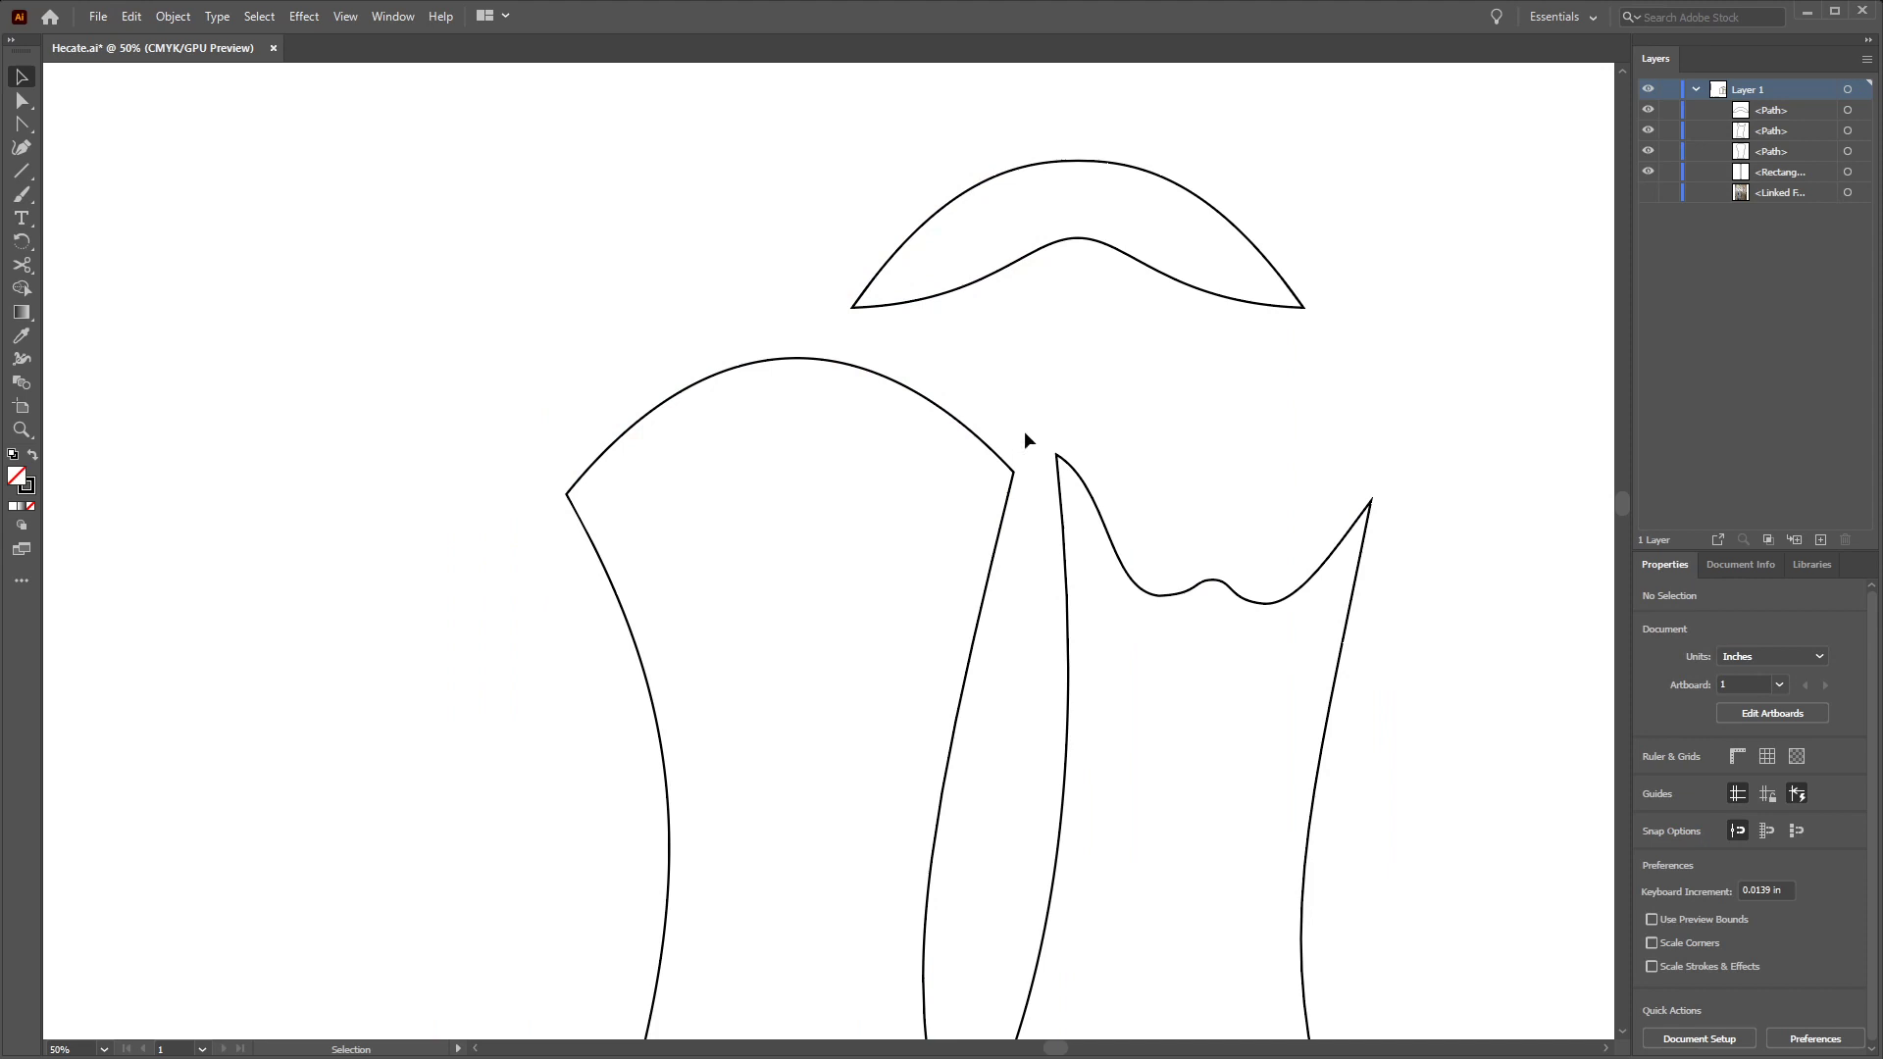
left_click_drag(1122, 748, 739, 496)
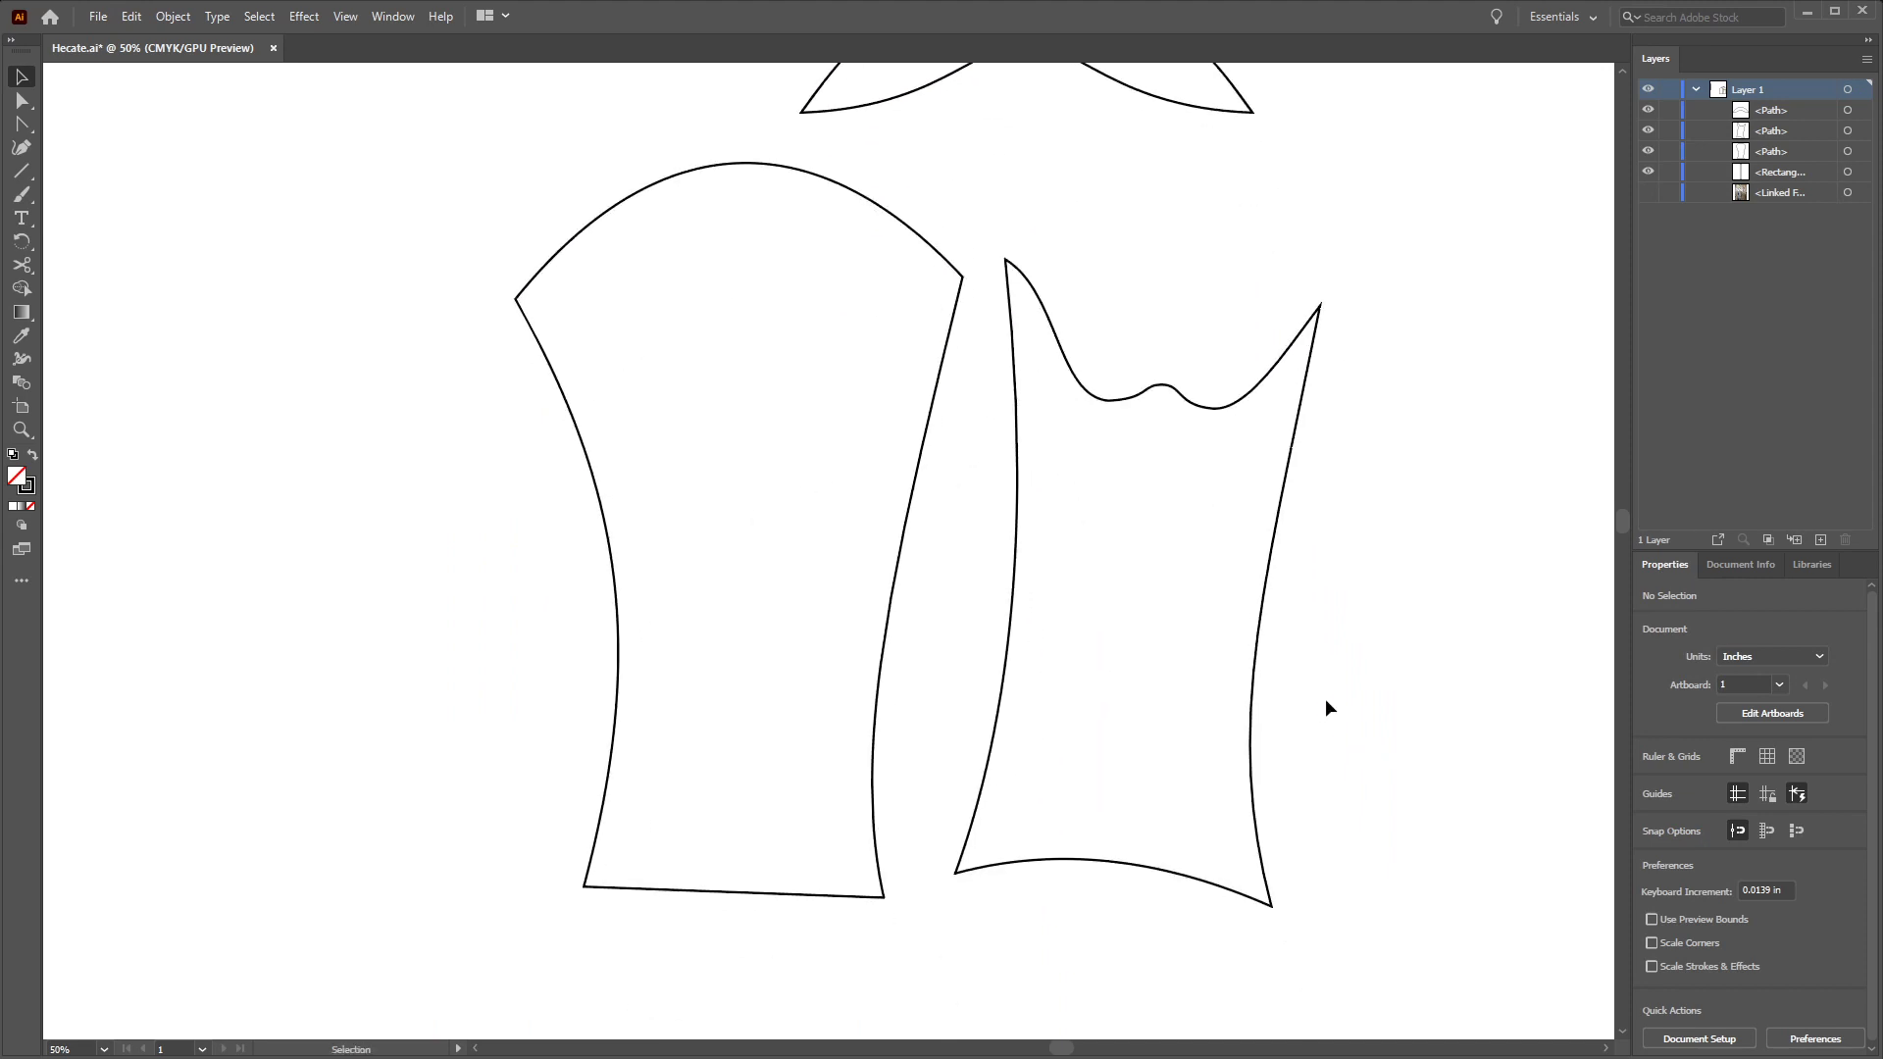
Check the left and right pattern pieces by selecting them, then switch to Direct Selection
left_click(898, 528)
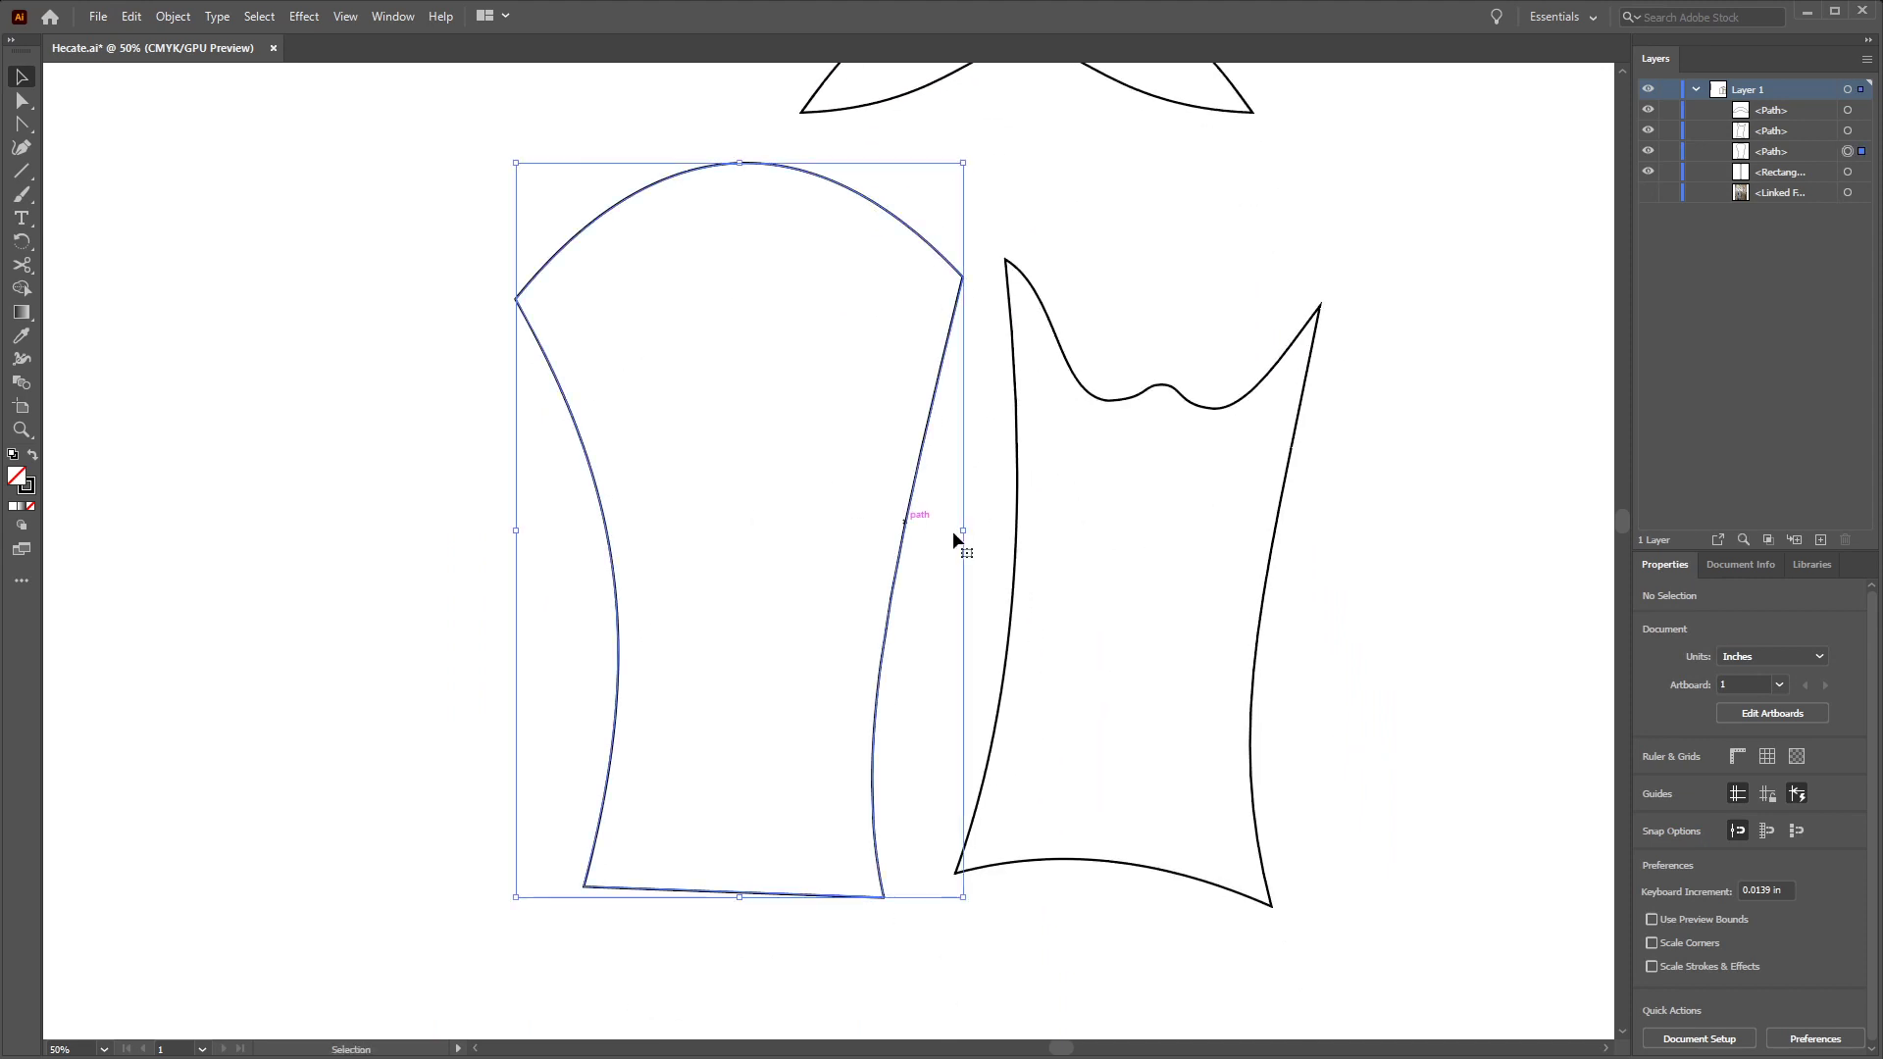
left_click(1013, 557)
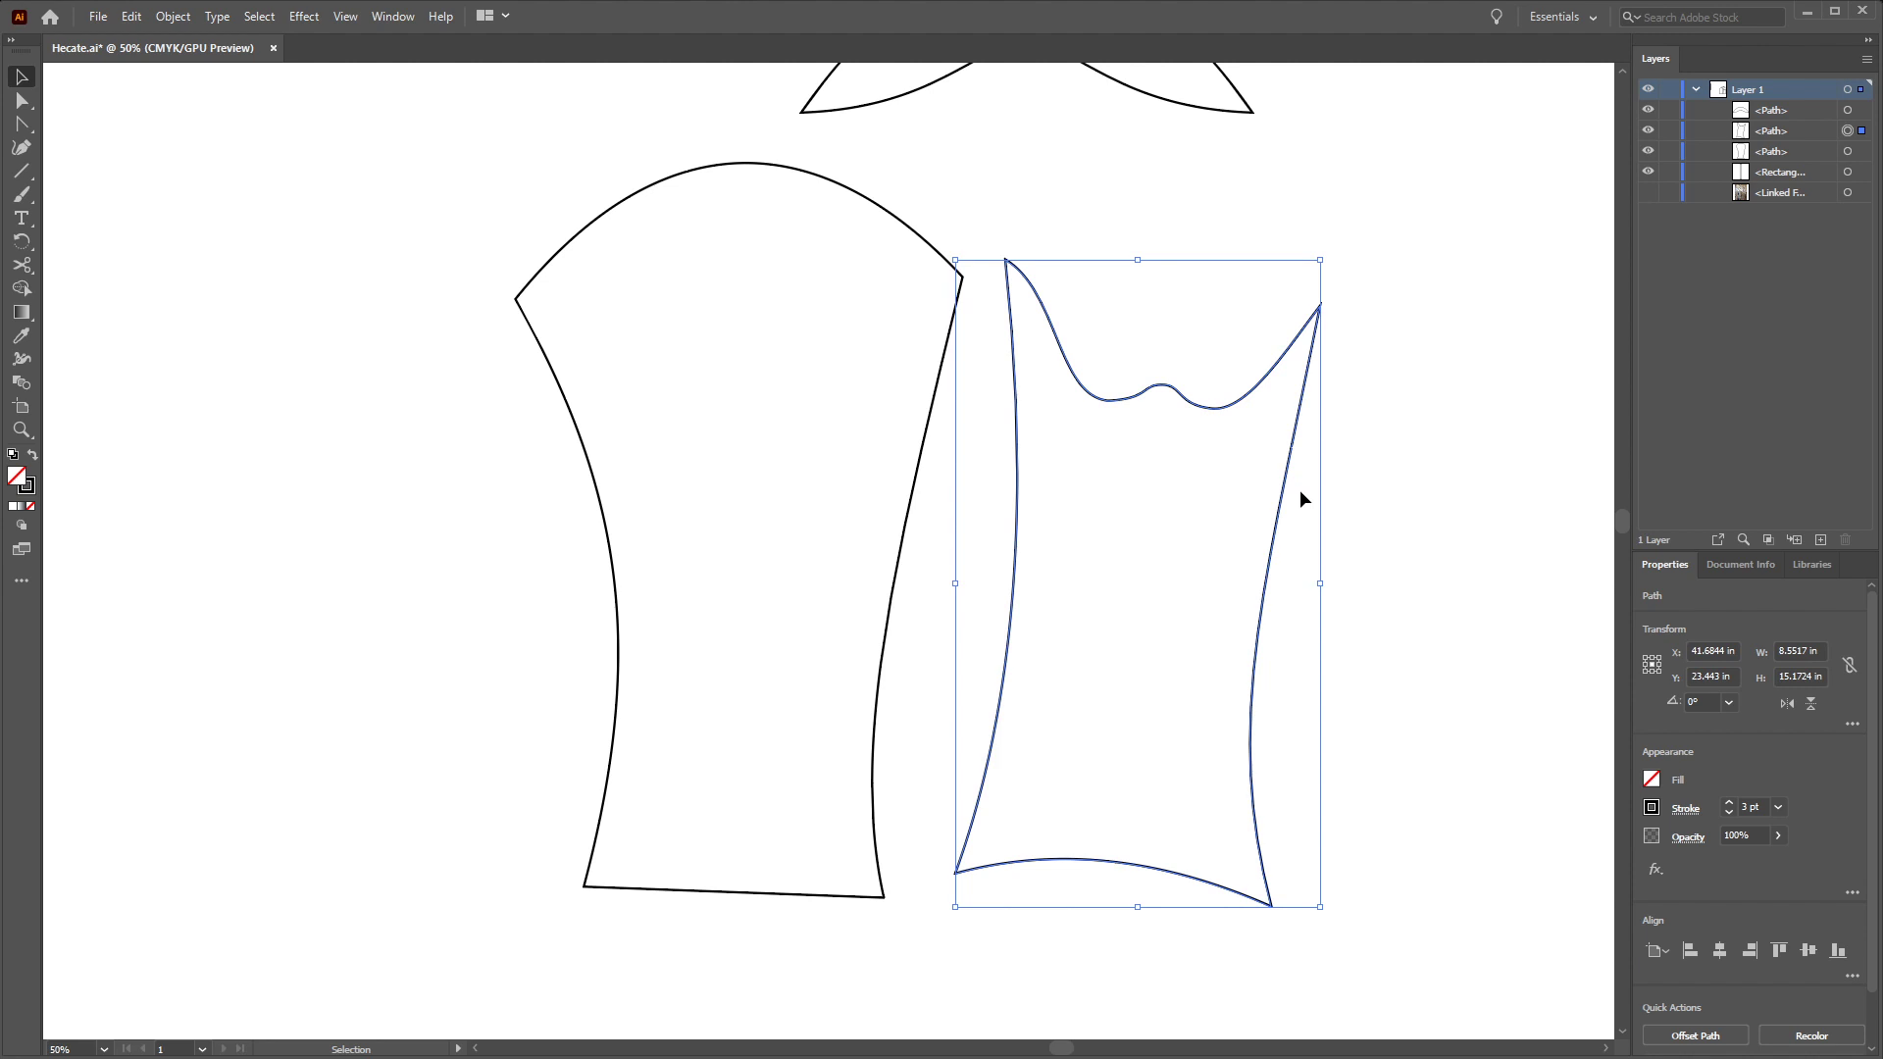
left_click(903, 517)
left_click(905, 517)
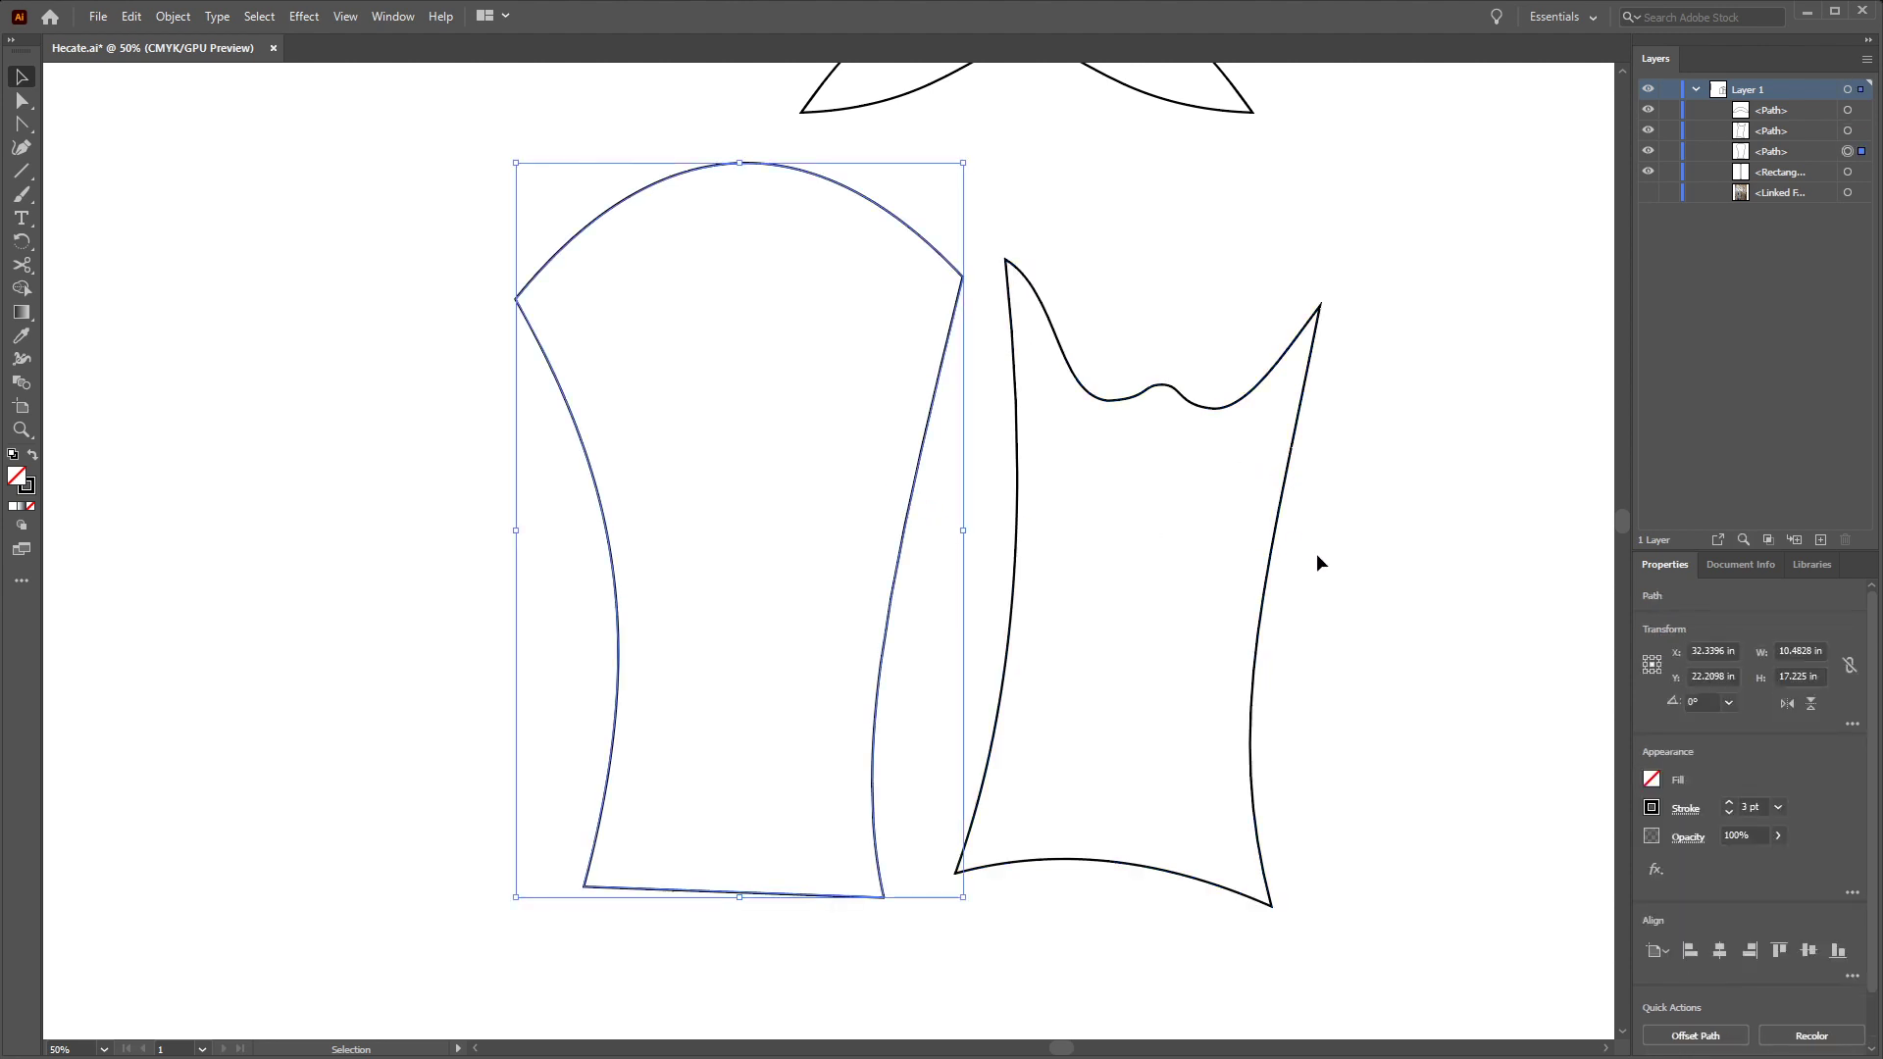
left_click(1316, 556)
key("a")
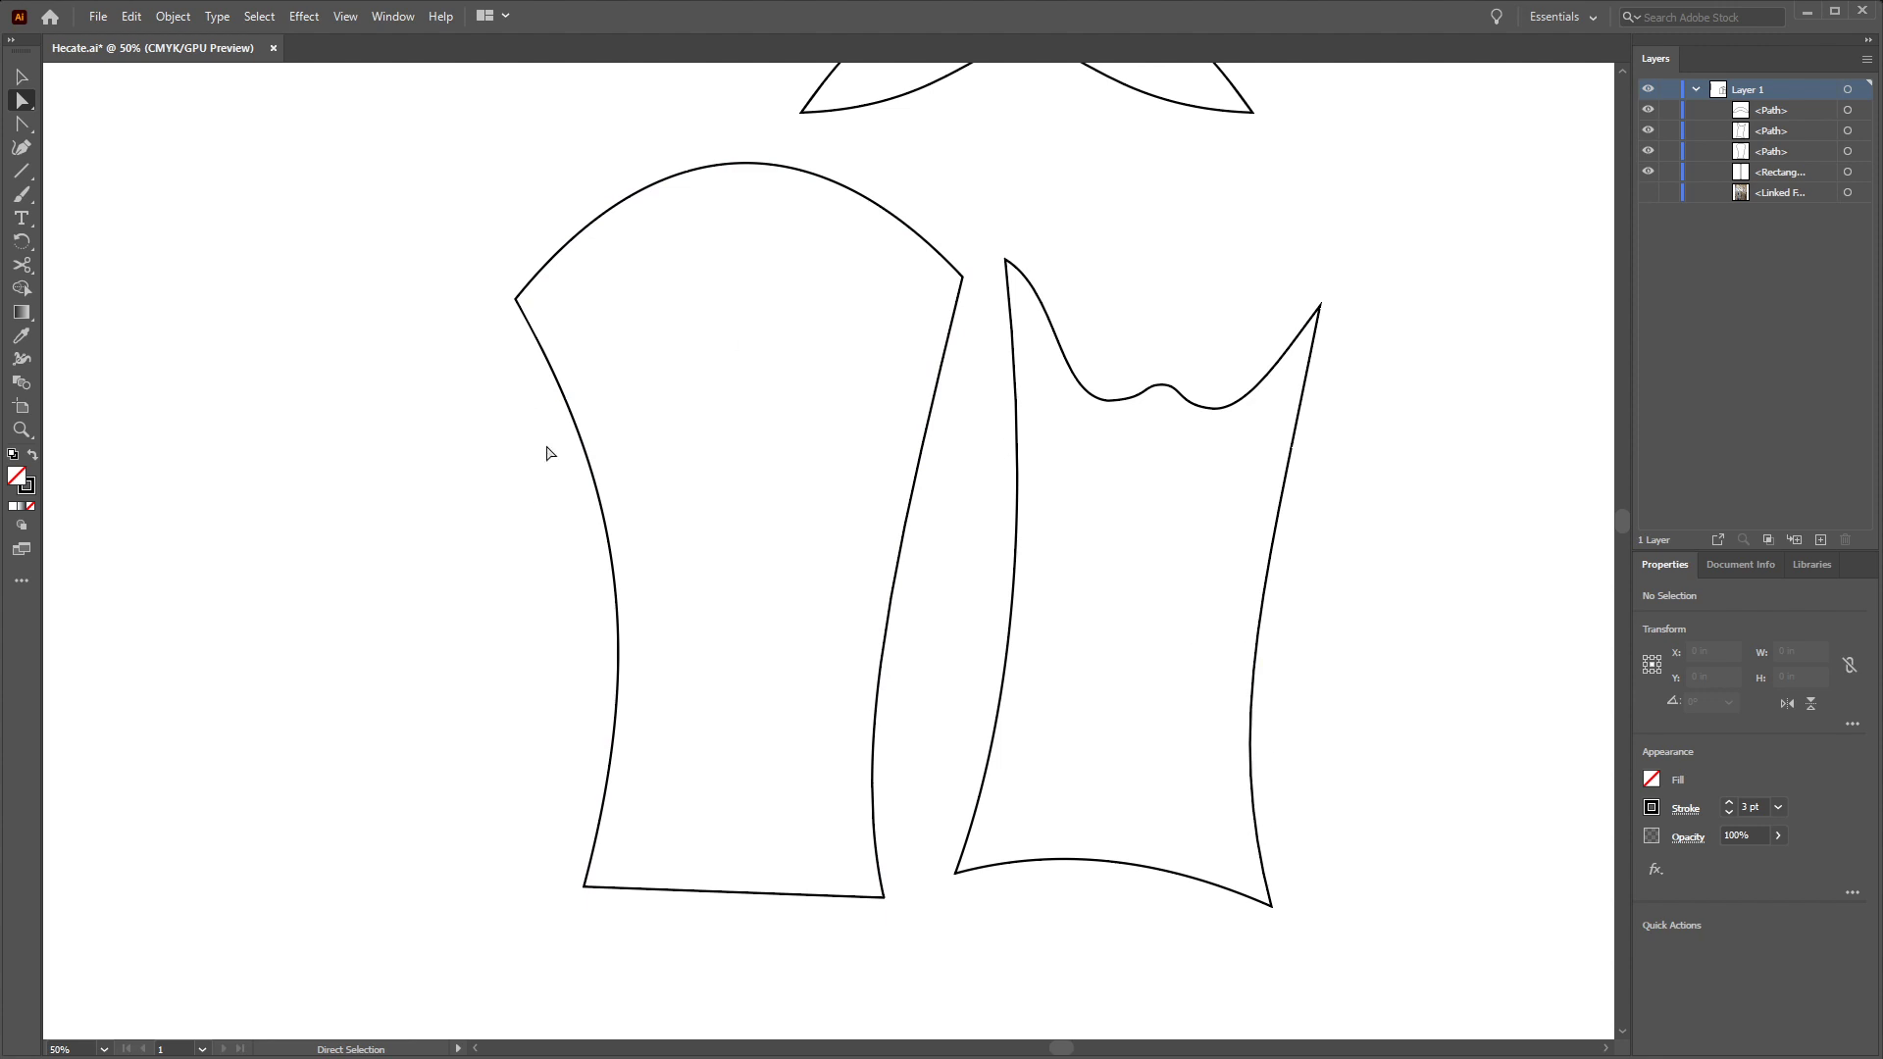
Pick an edge segment and set the Document Info panel to show Objects details
left_click(1018, 550)
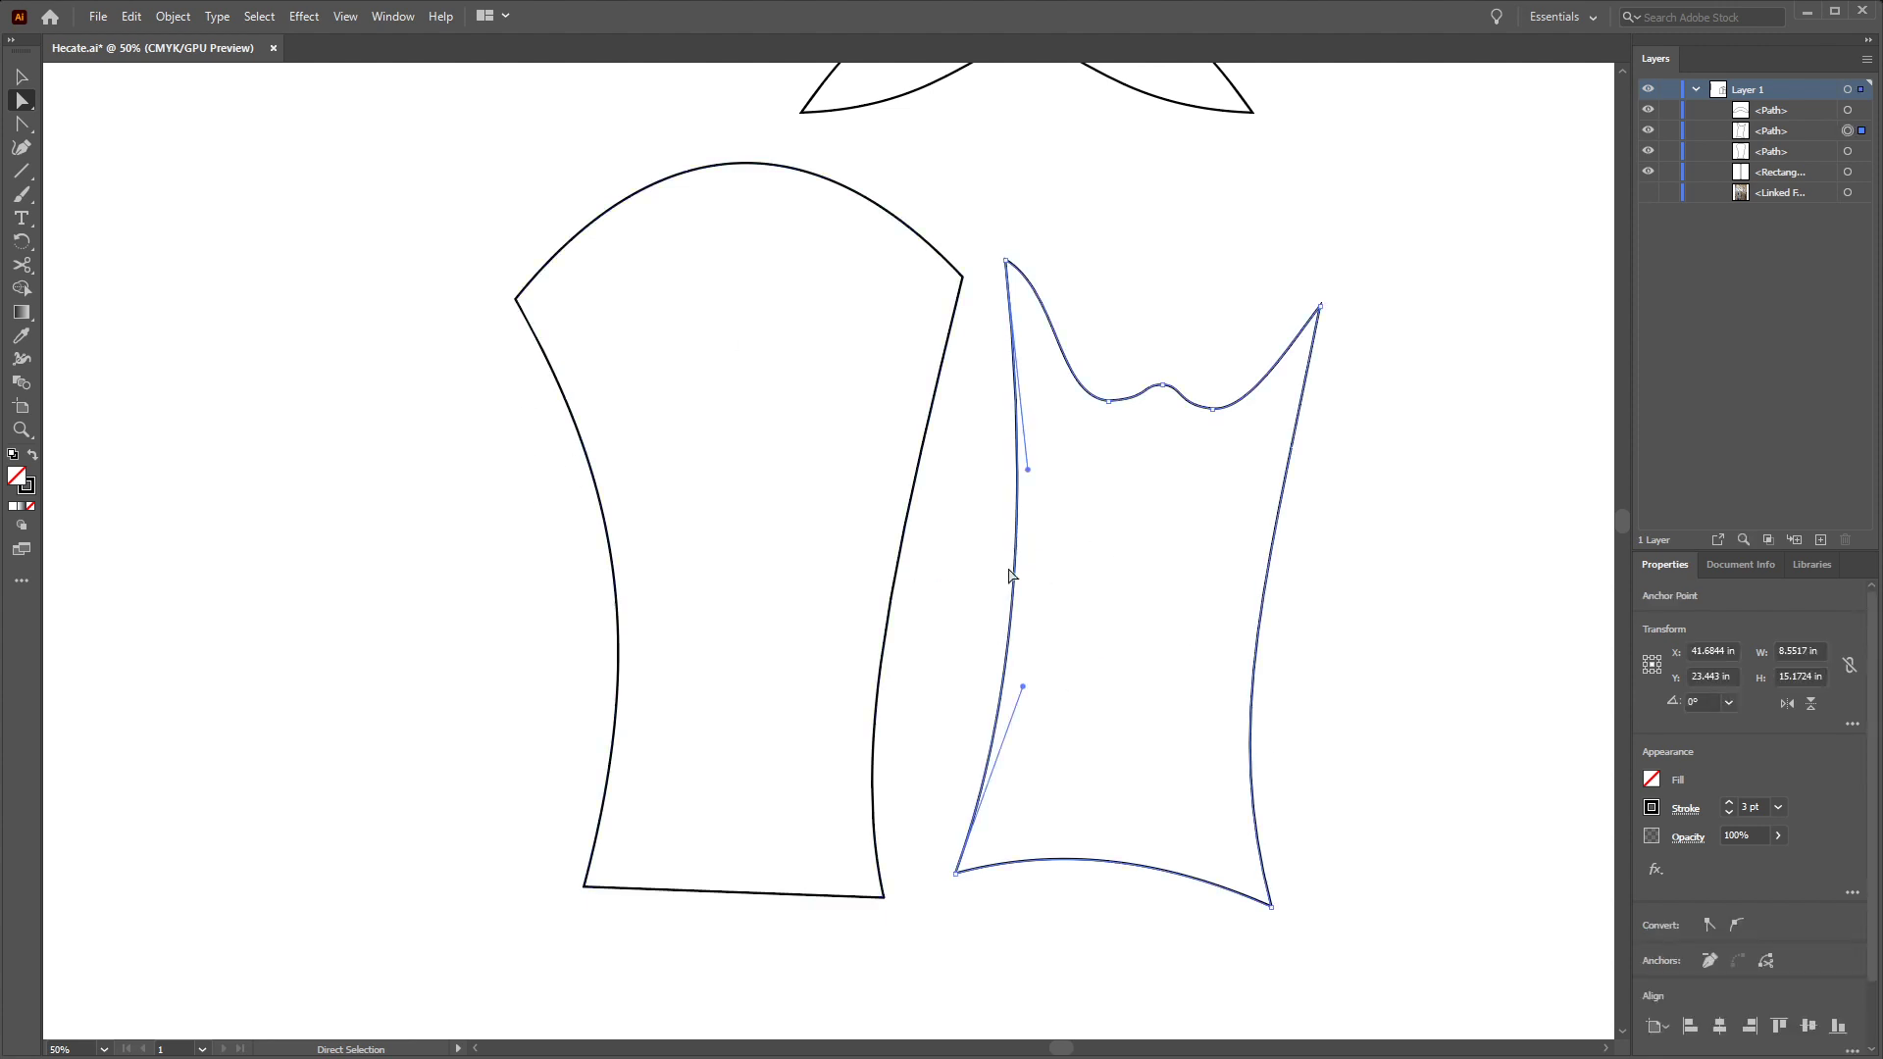
left_click(903, 562)
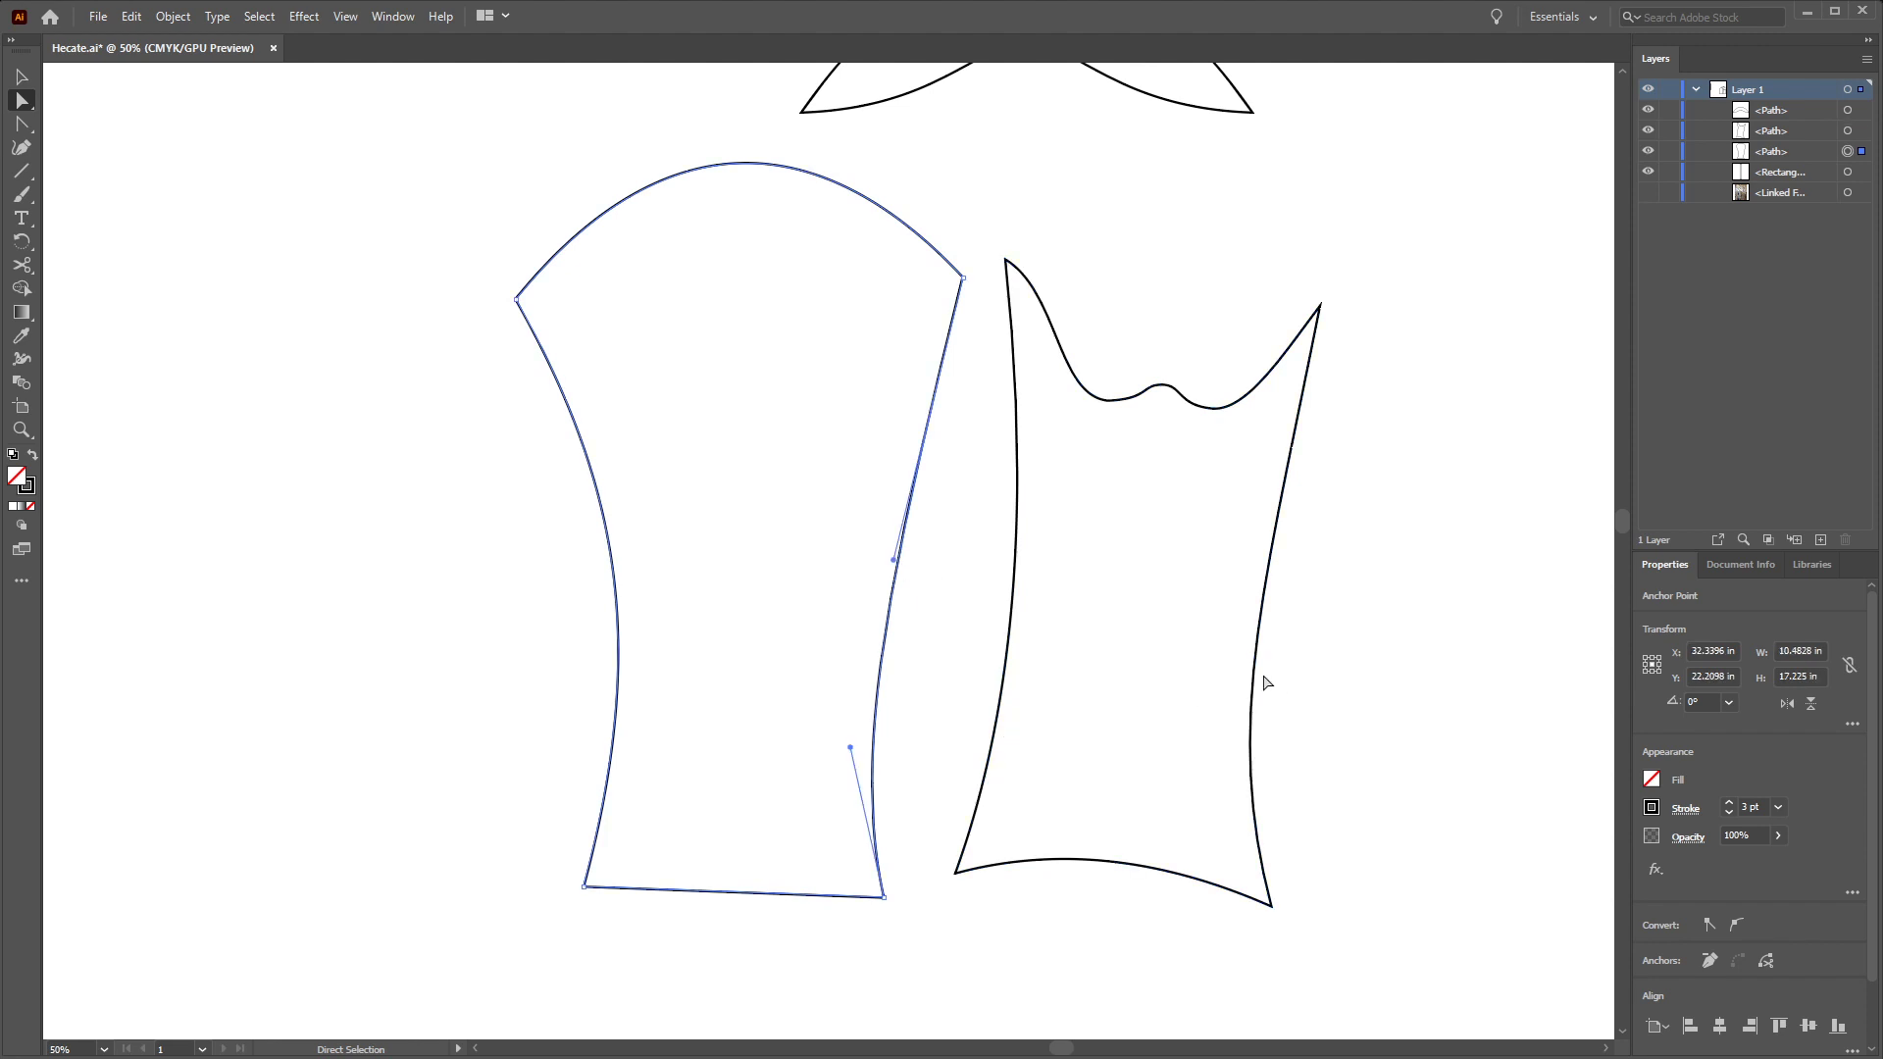
left_click(1810, 566)
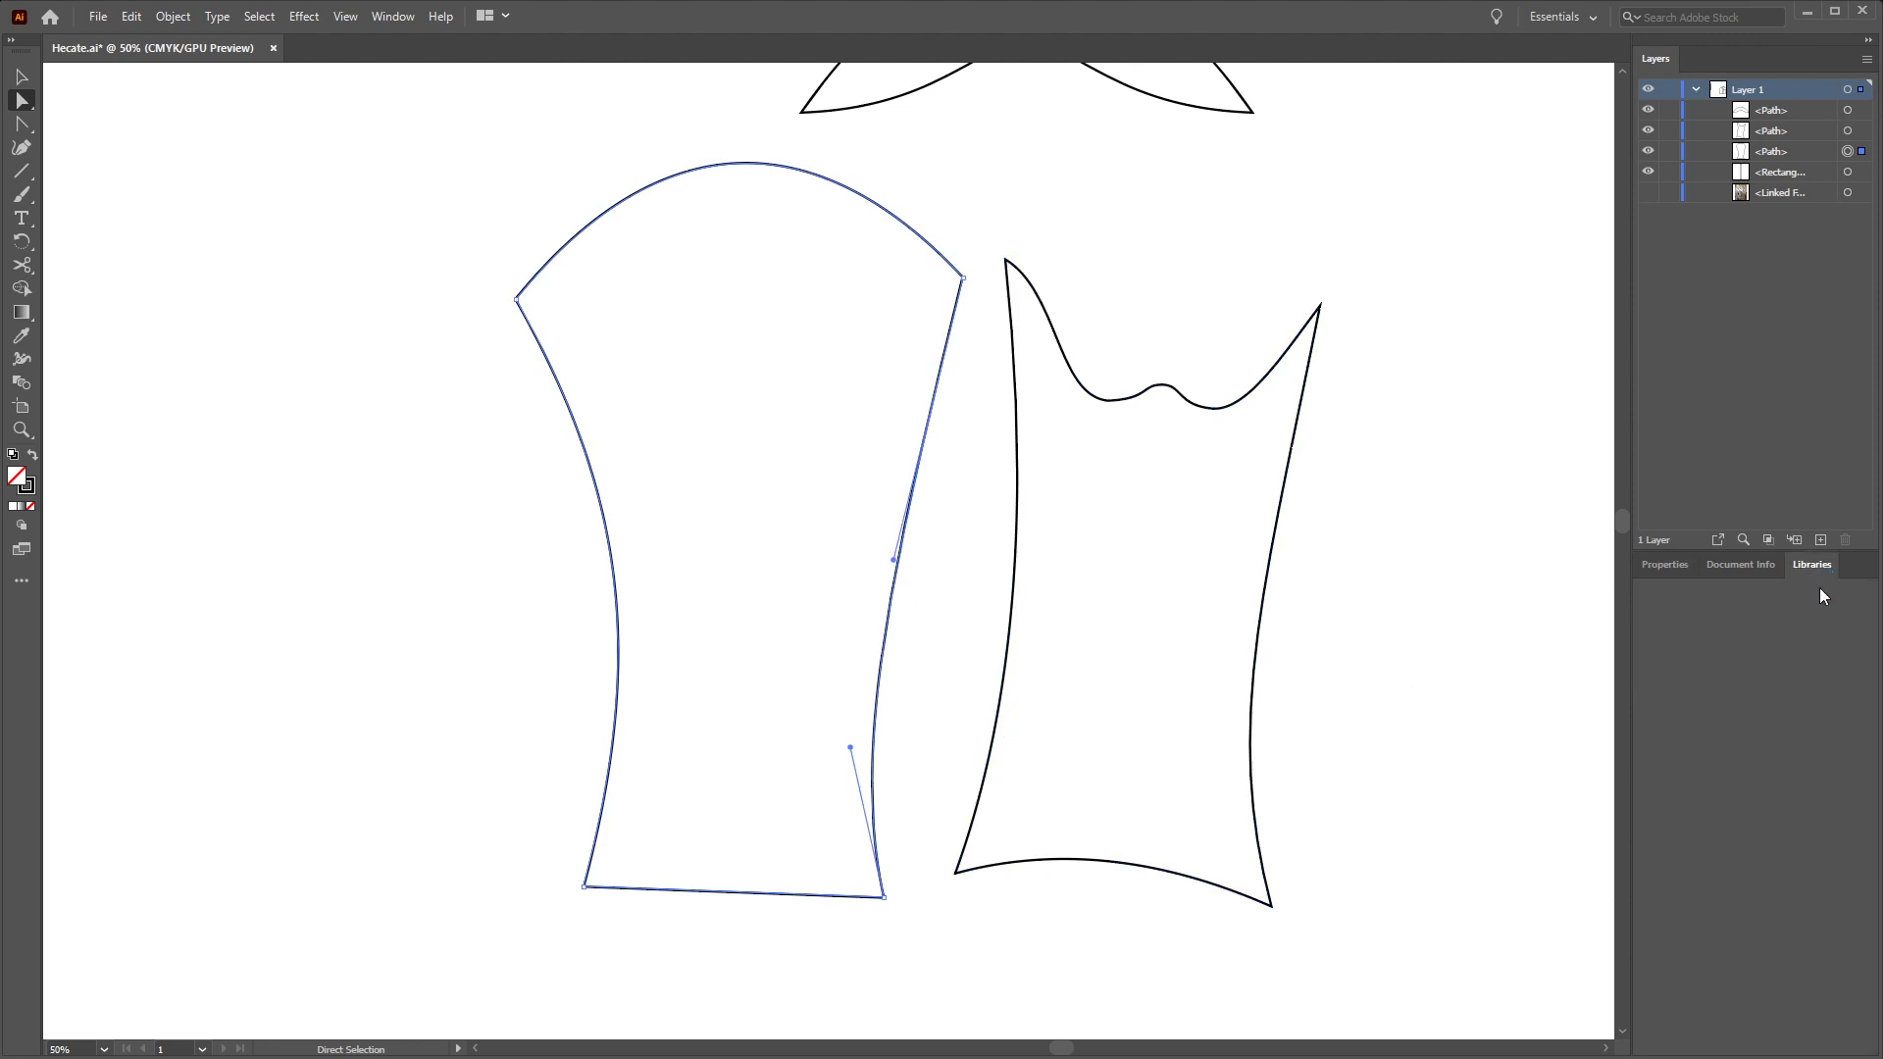
left_click(1746, 563)
left_click(1867, 566)
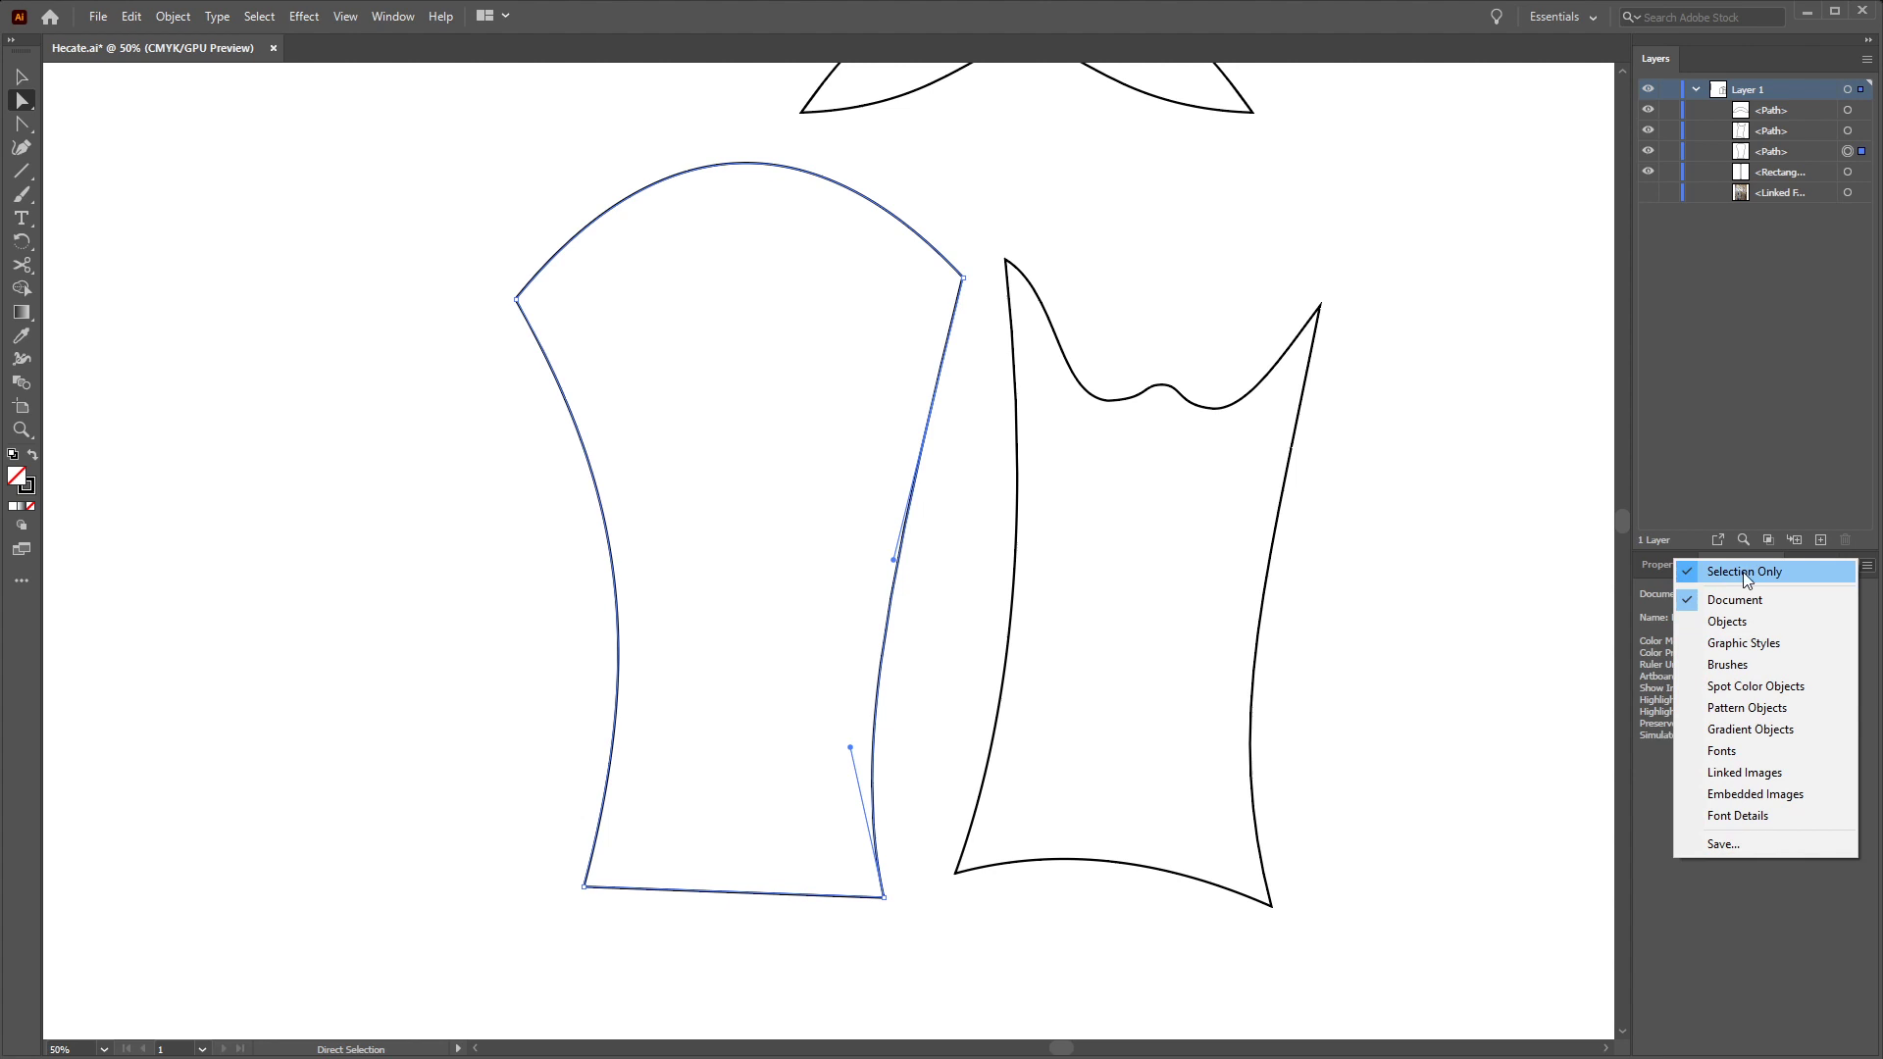
left_click(1737, 621)
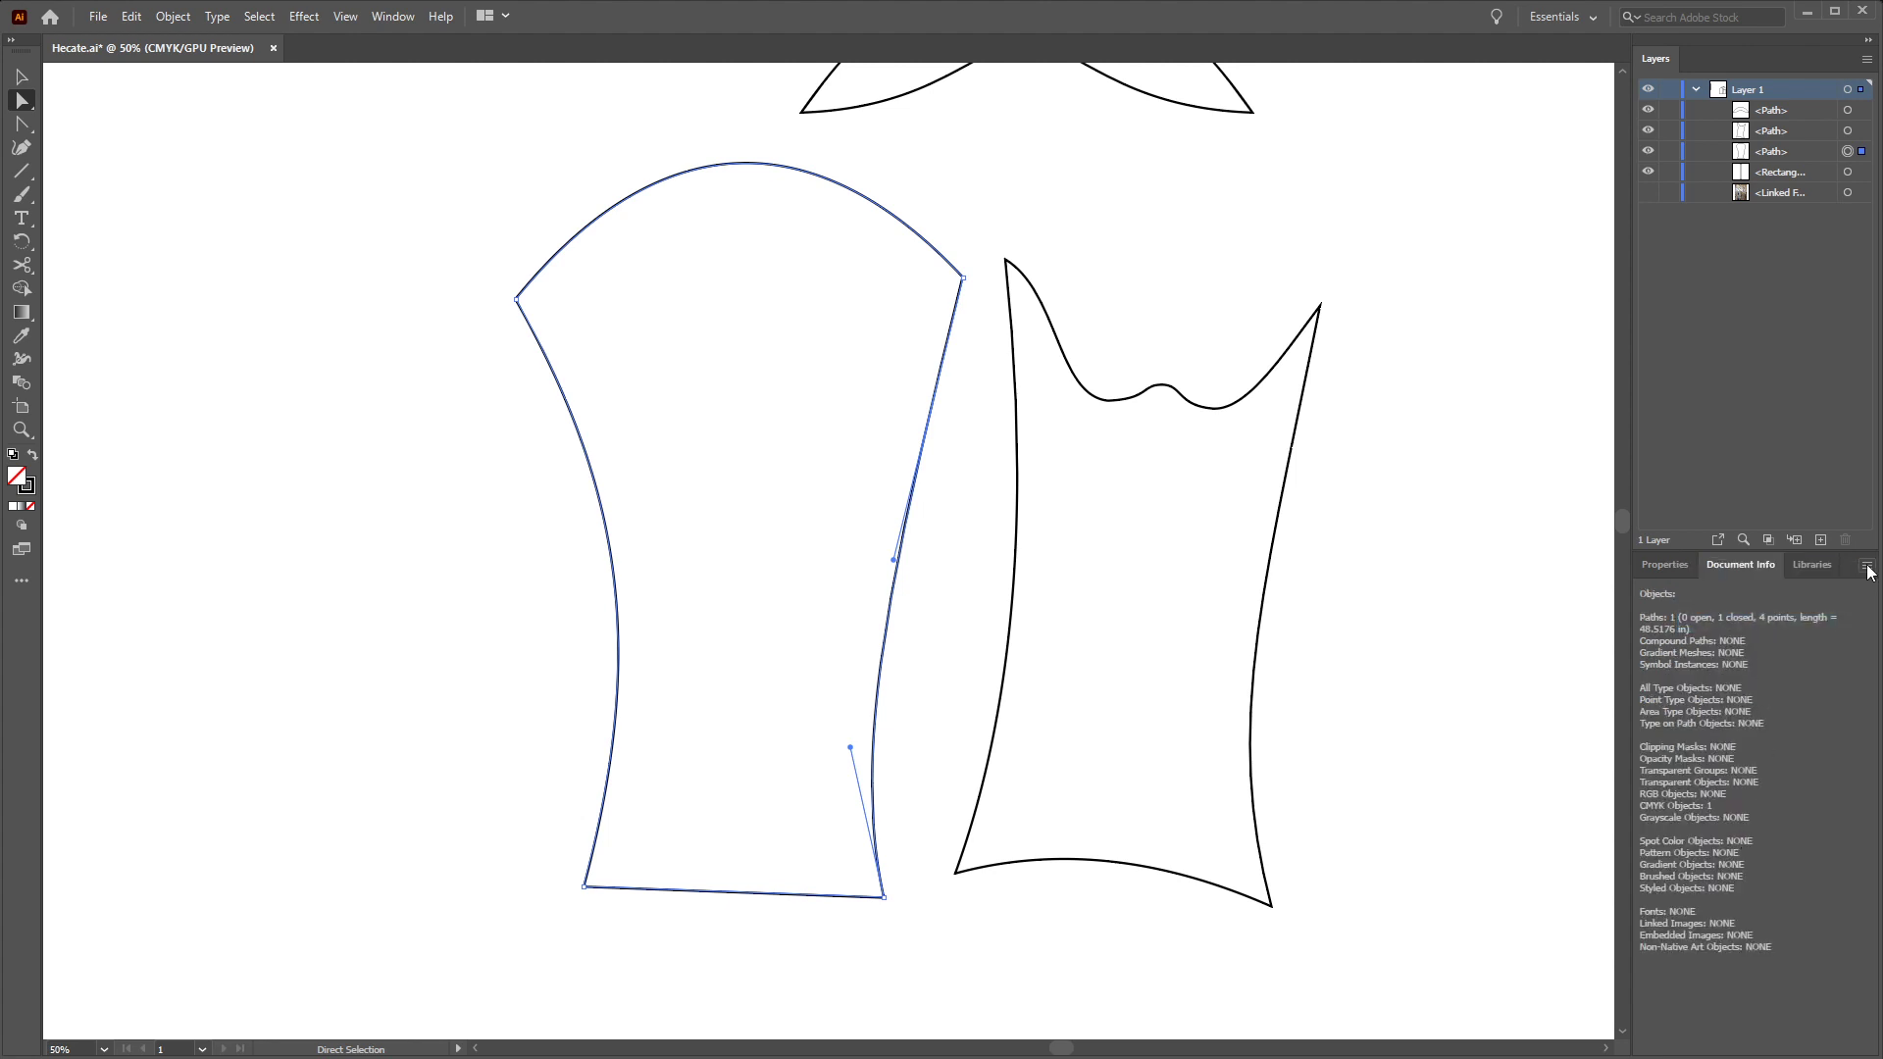
left_click(1867, 567)
left_click(1704, 622)
Select the left piece's right edge segment to copy it
left_click(1521, 536)
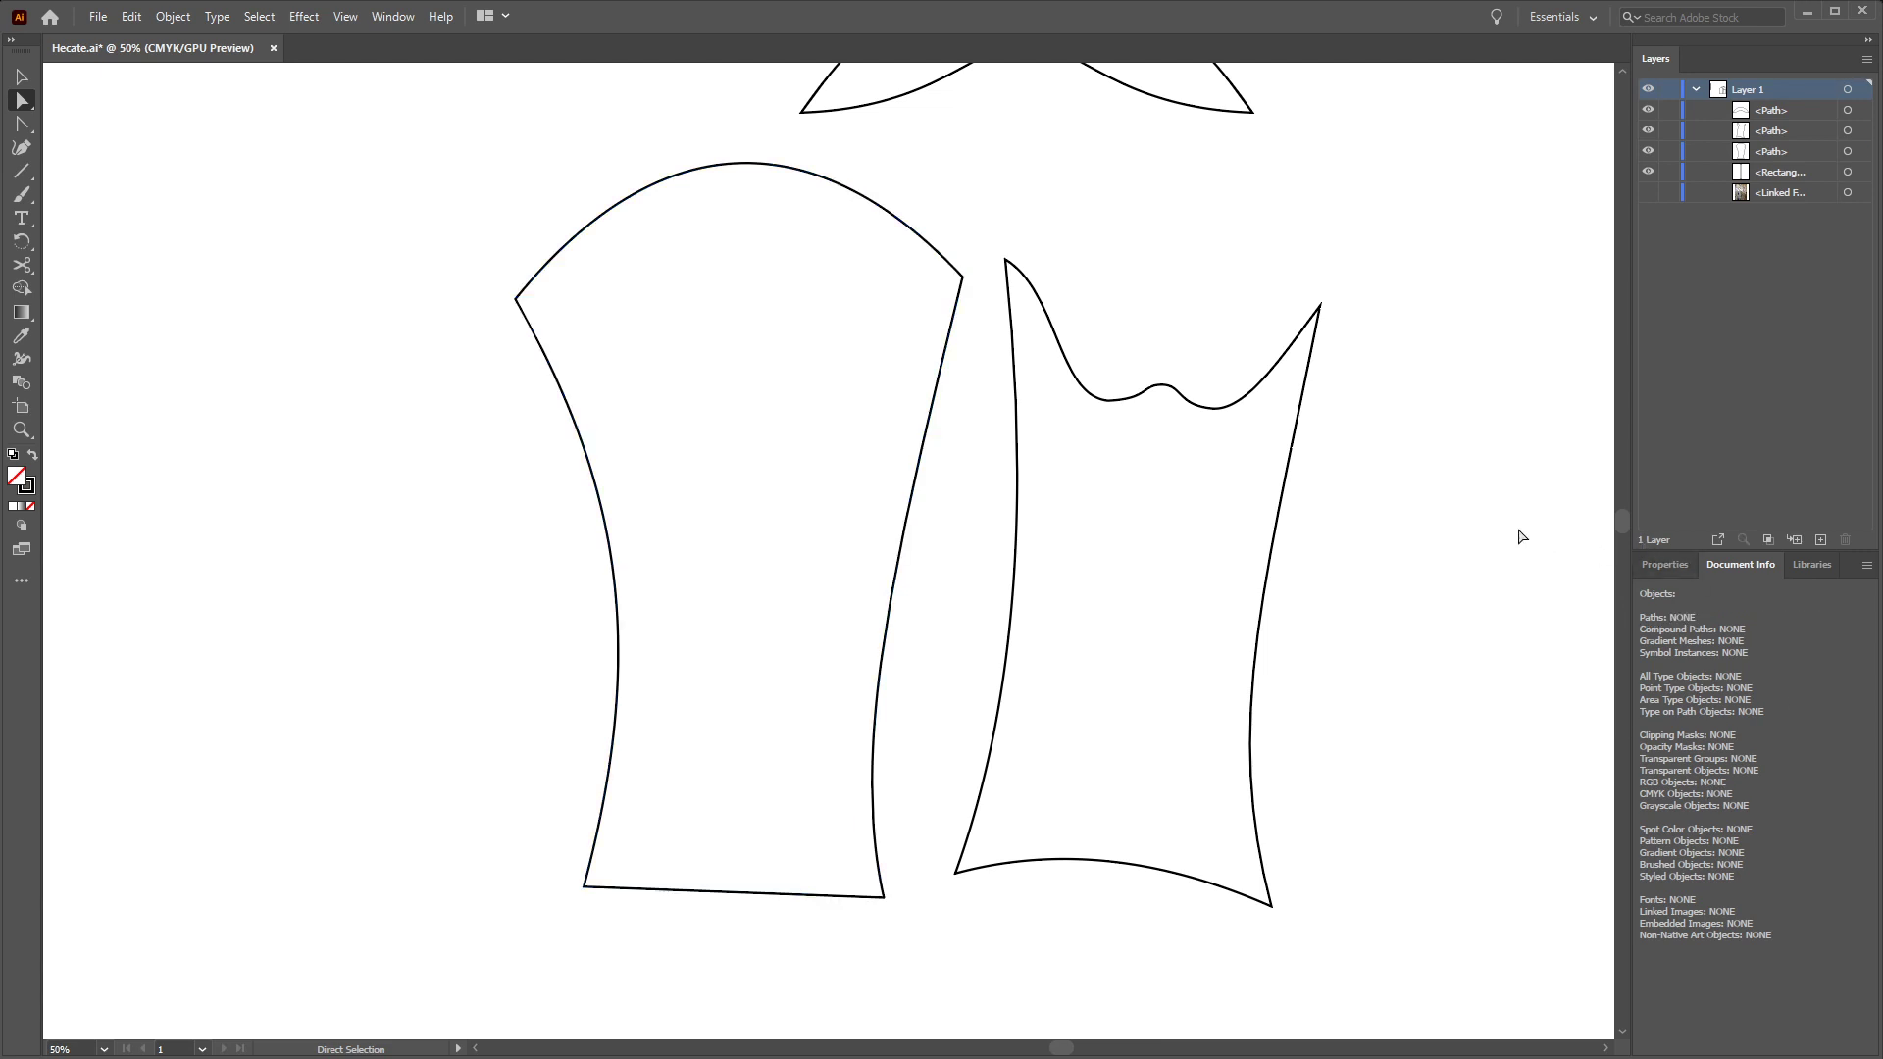
left_click(907, 538)
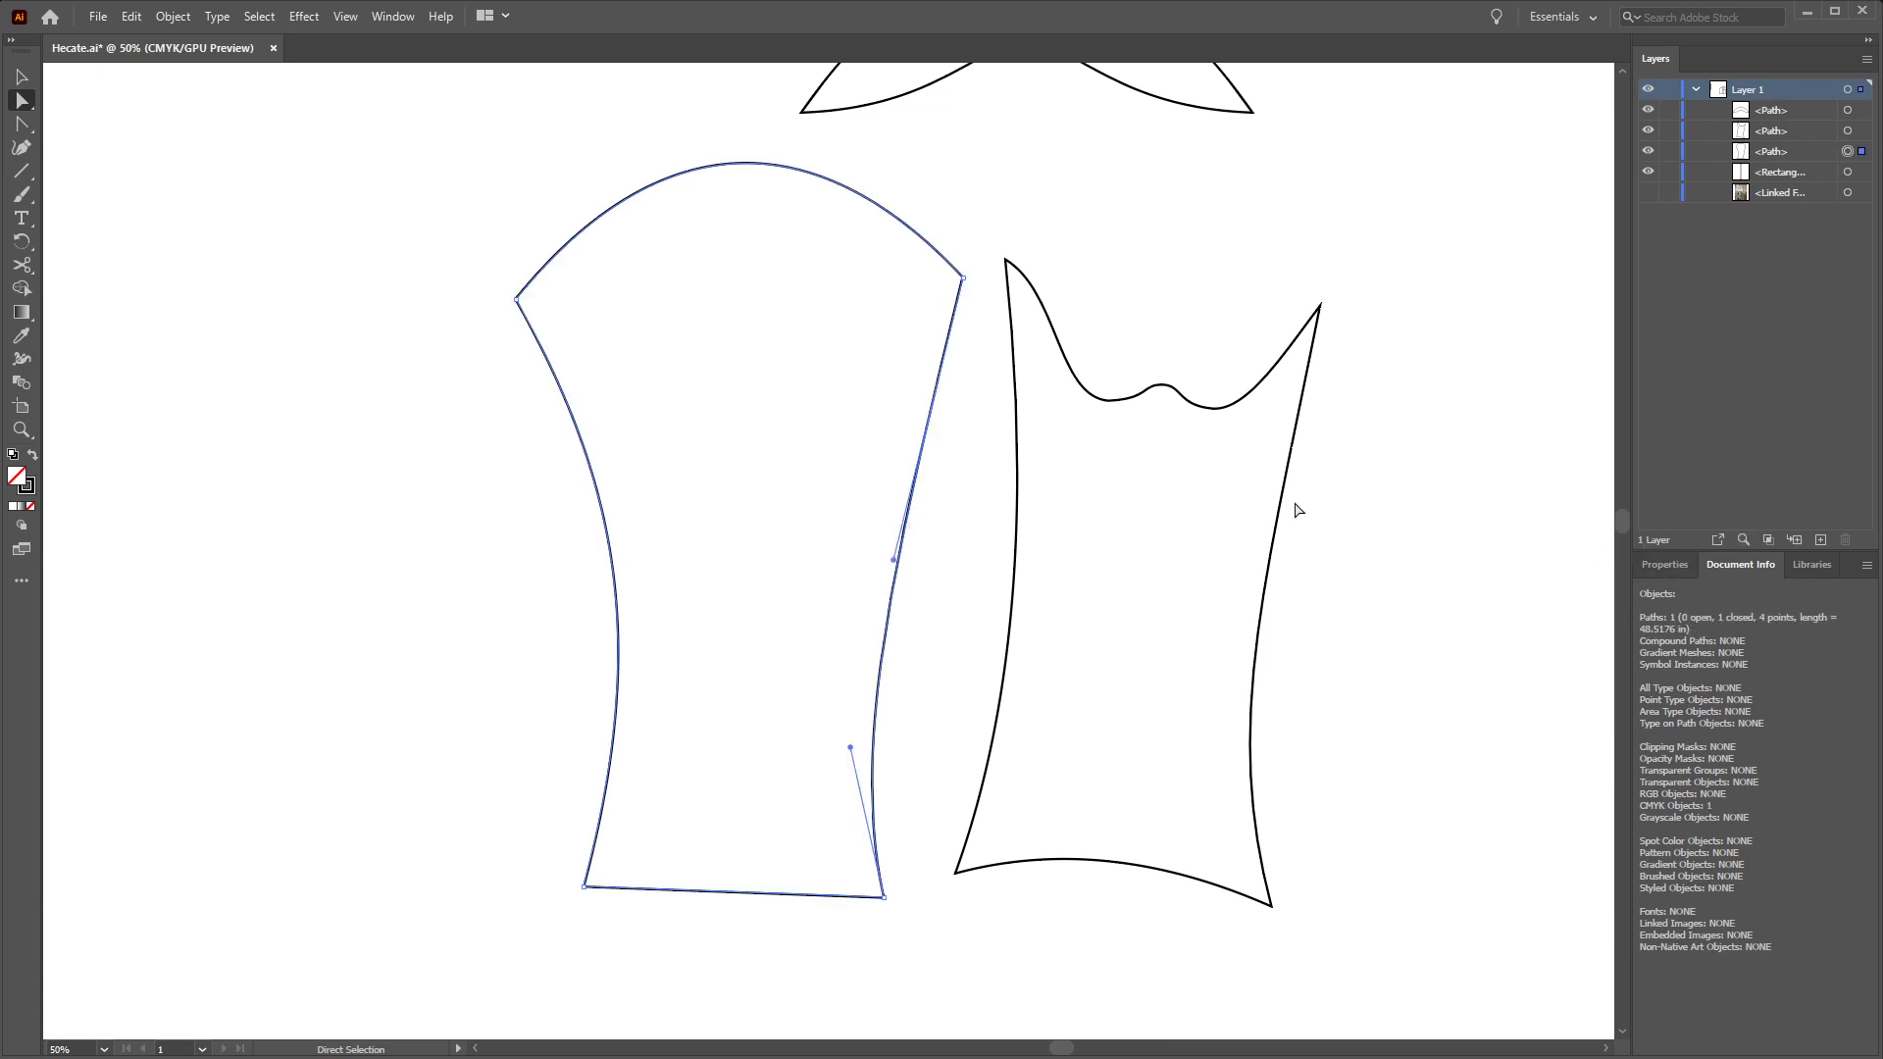
key("ctrl")
key("ctrl")
key("ctrl")
Paste a copy of the left piece's right edge and place it just inside that edge
key("ctrl+c")
key("ctrl+v")
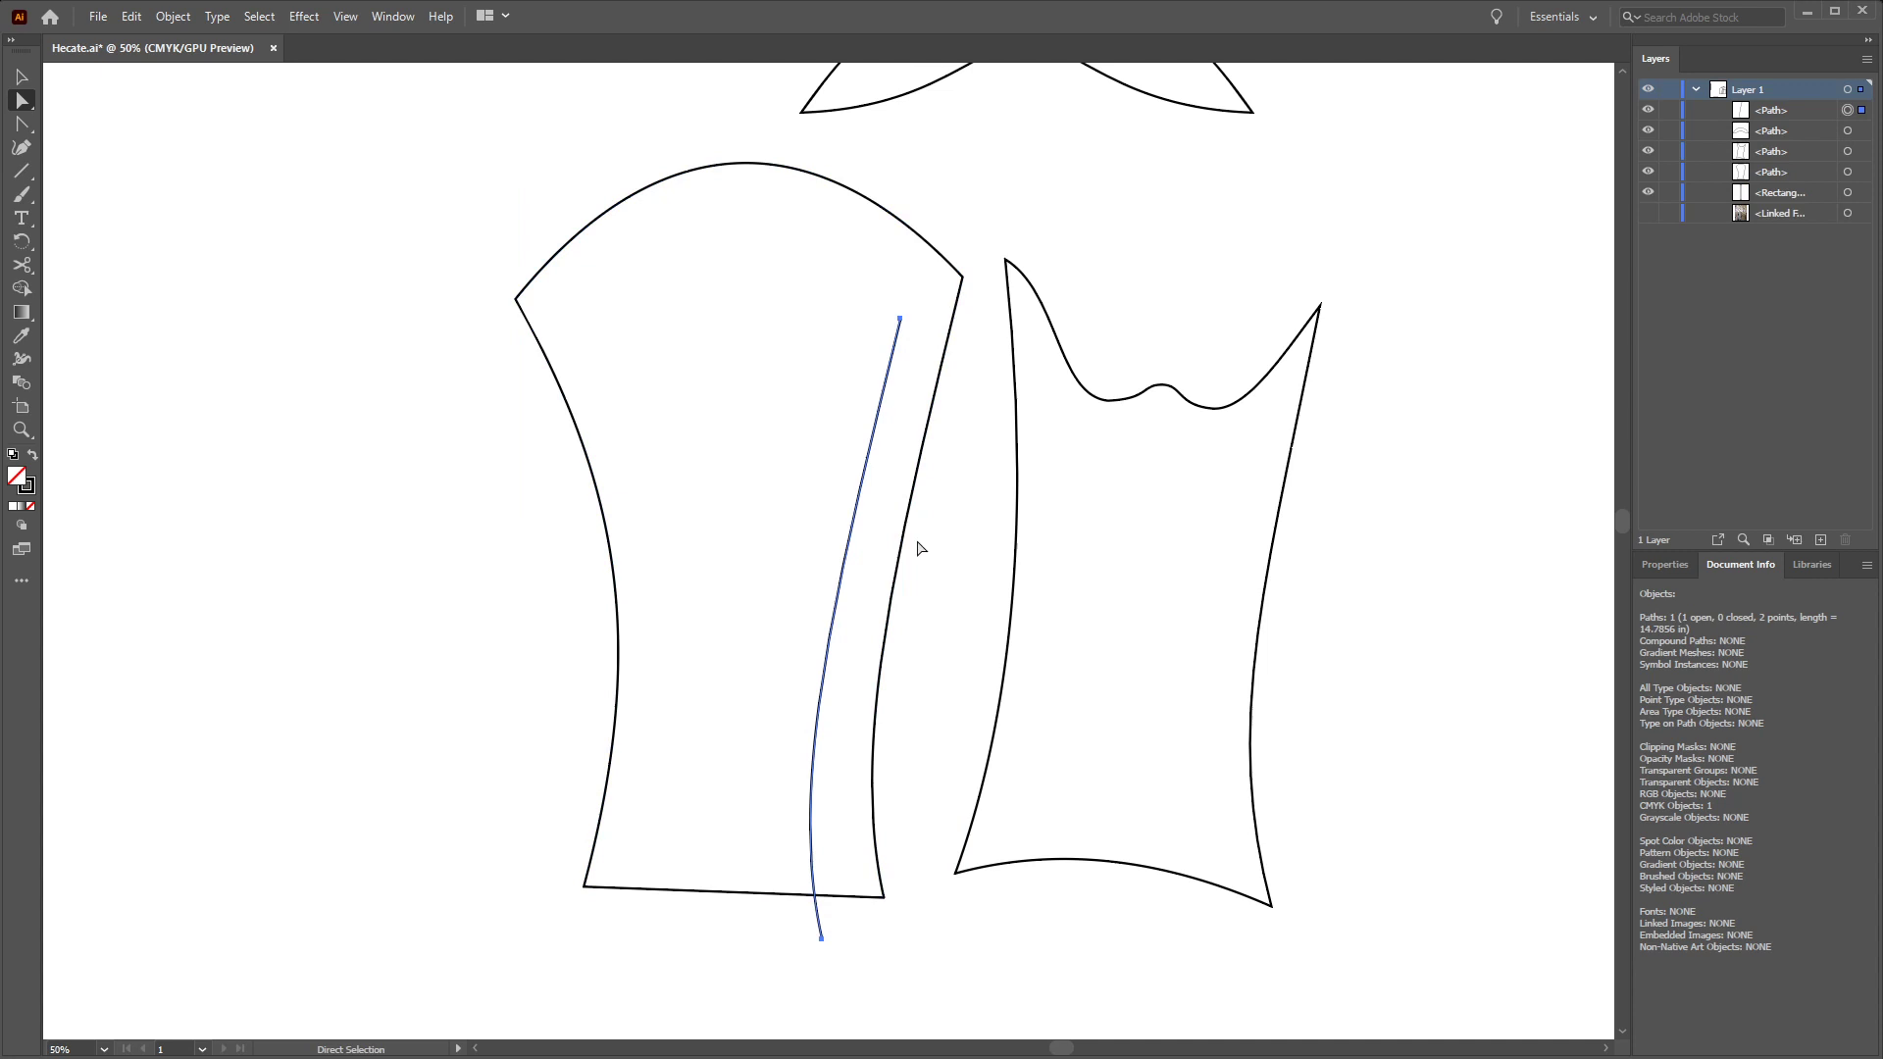
key("ctrl")
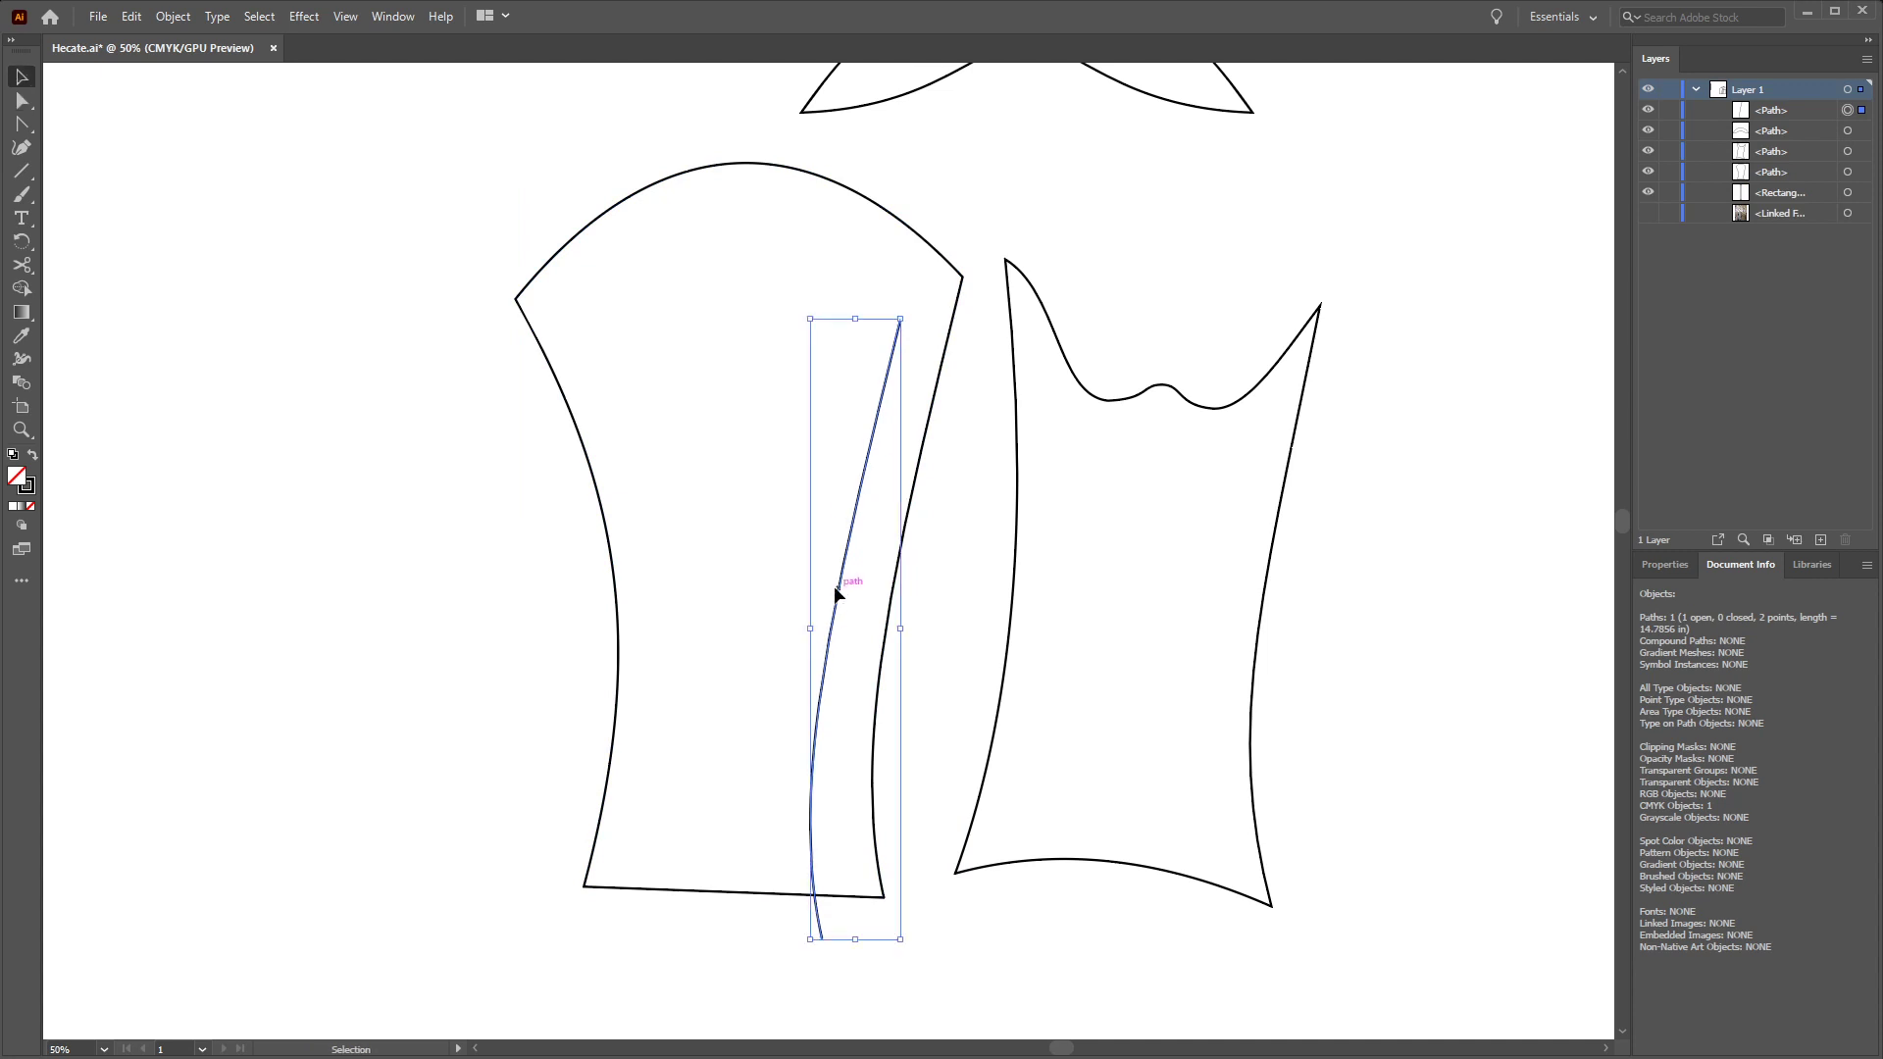
left_click_drag(841, 590, 873, 547)
left_click(983, 594)
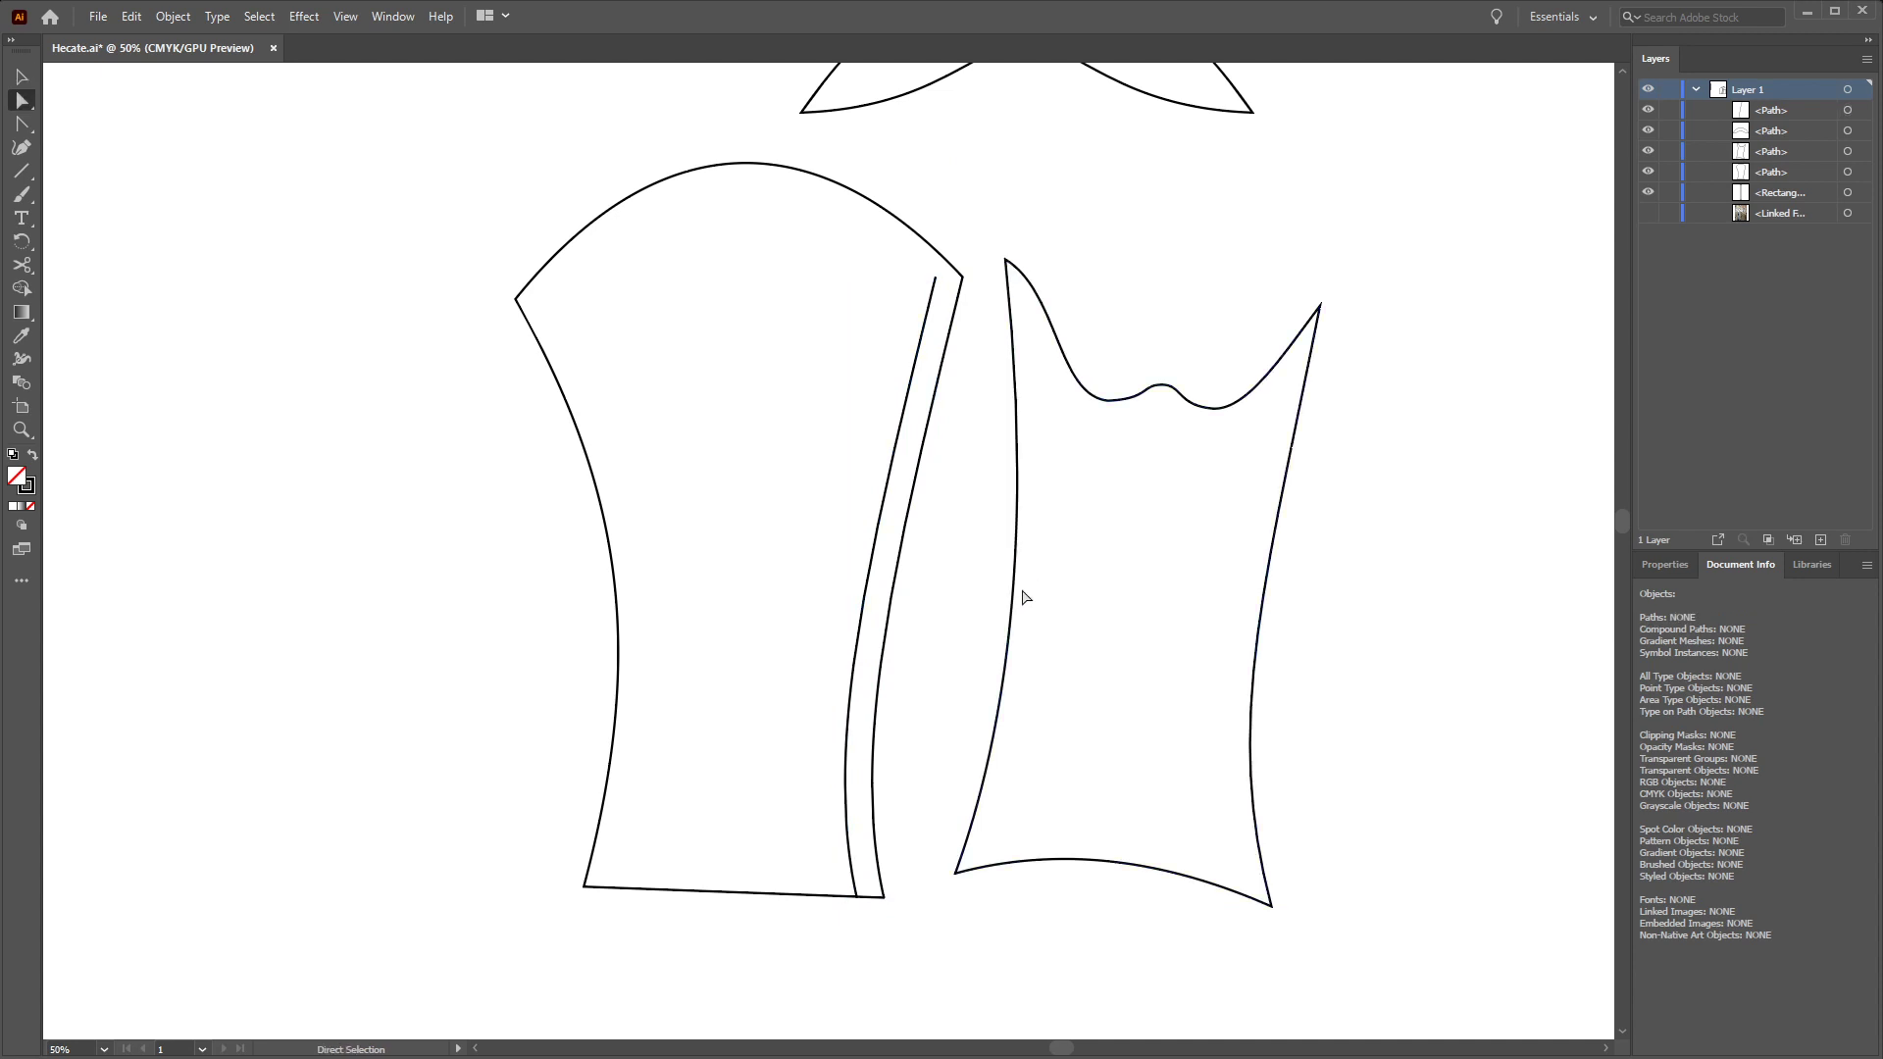
key("a")
Duplicate the right piece's left edge and settle the 14.5662 in copy onto that edge
left_click(1014, 598)
key("ctrl+v")
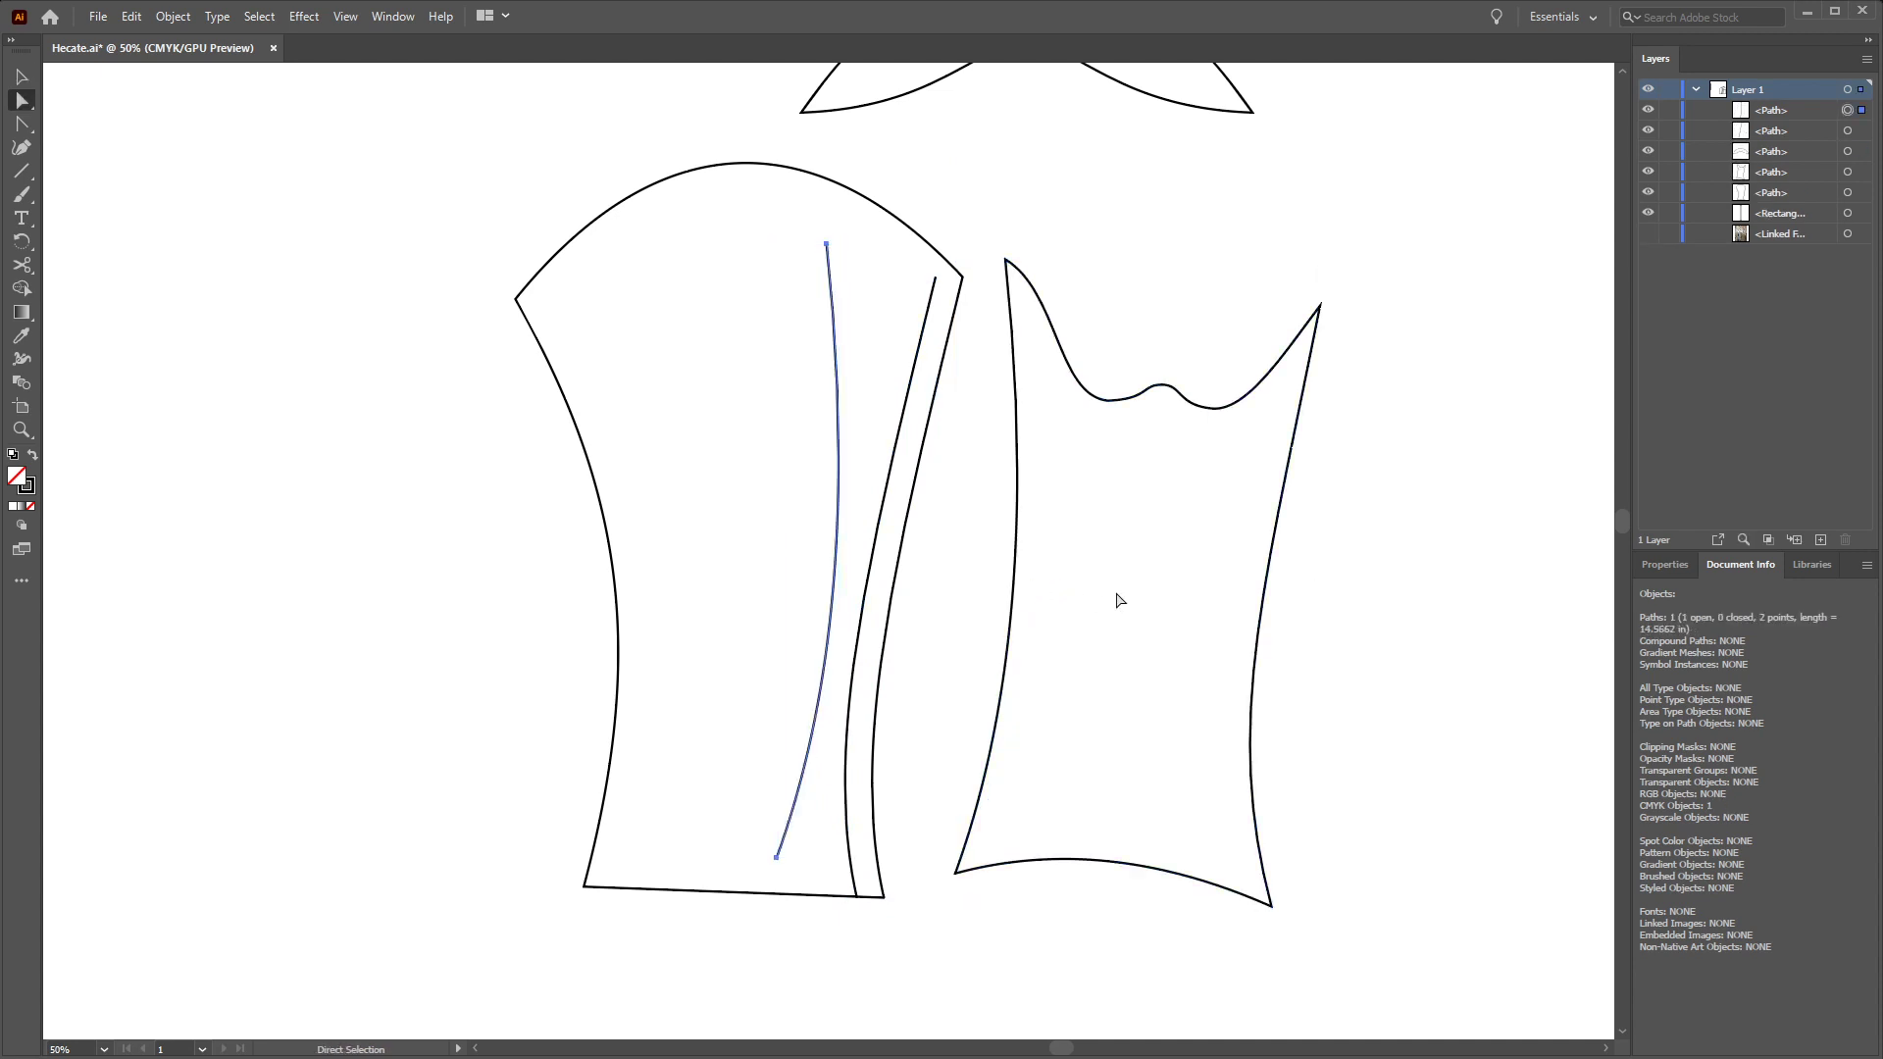
key("ctrl")
left_click_drag(838, 502, 1039, 551)
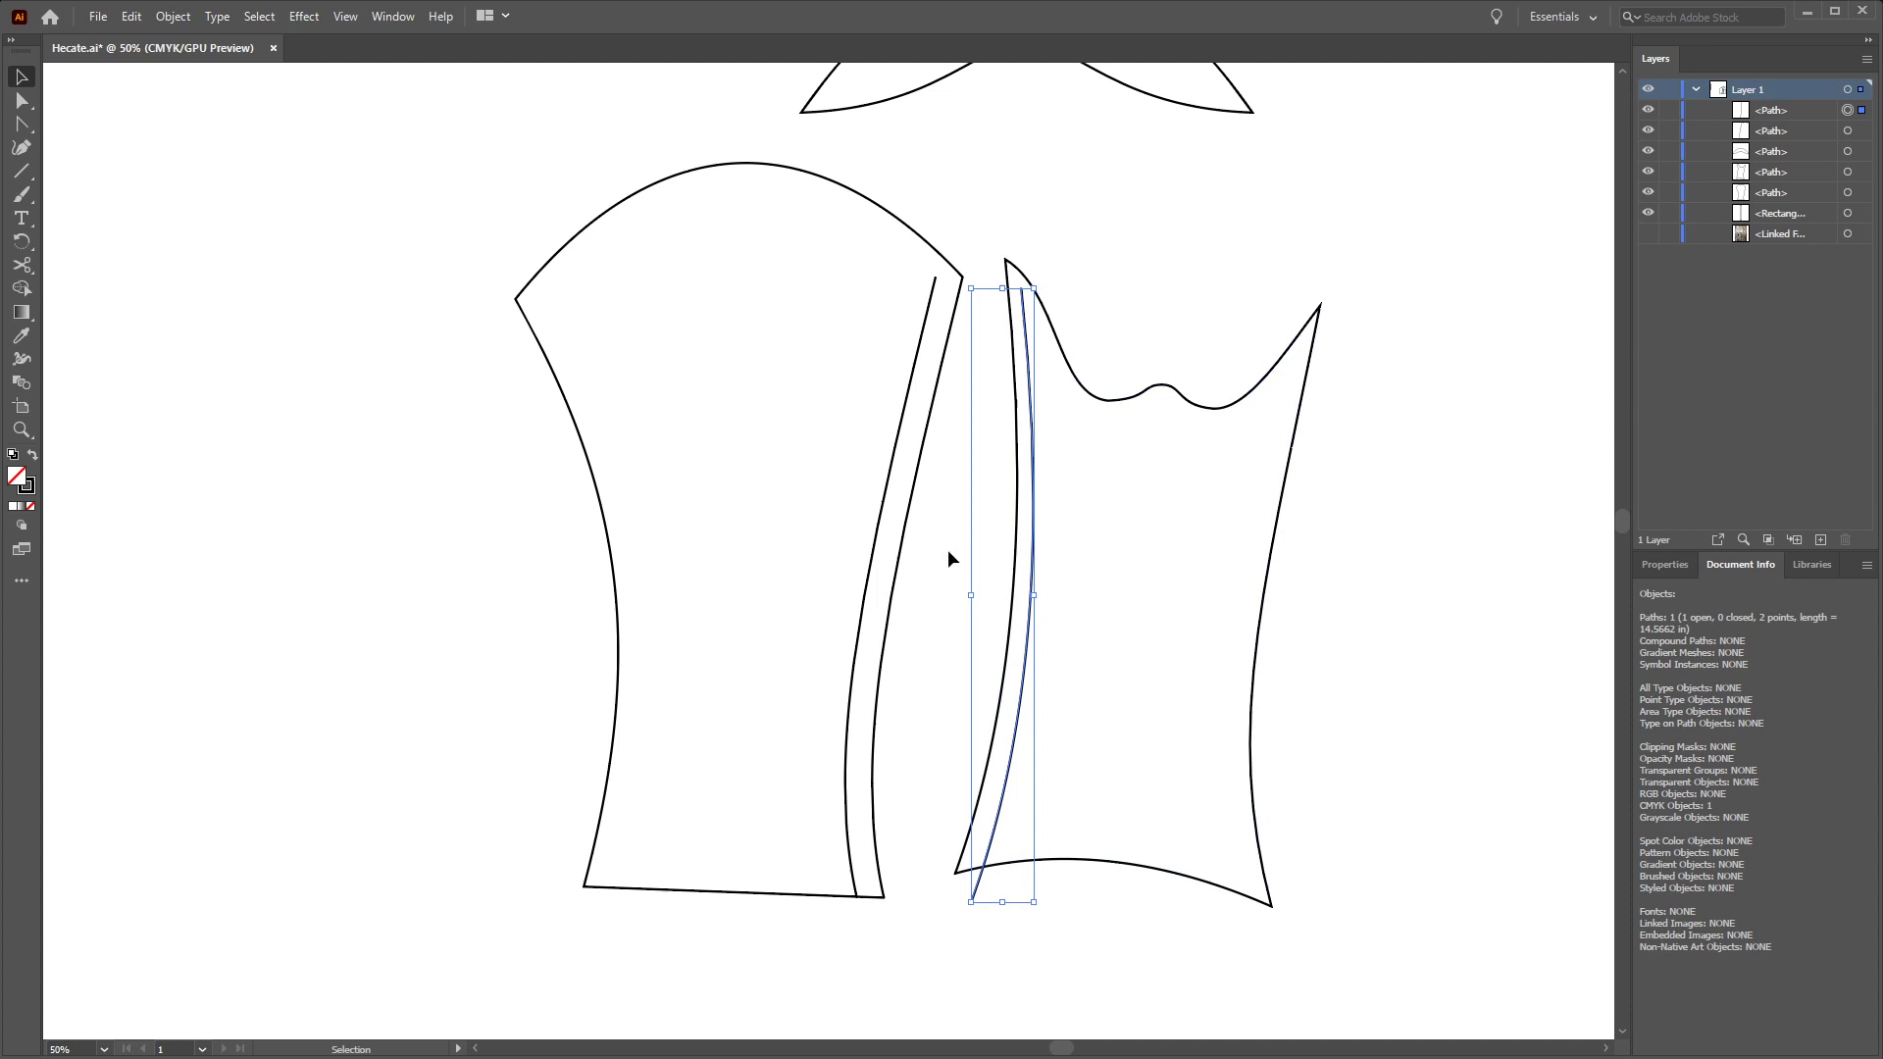
left_click(873, 564)
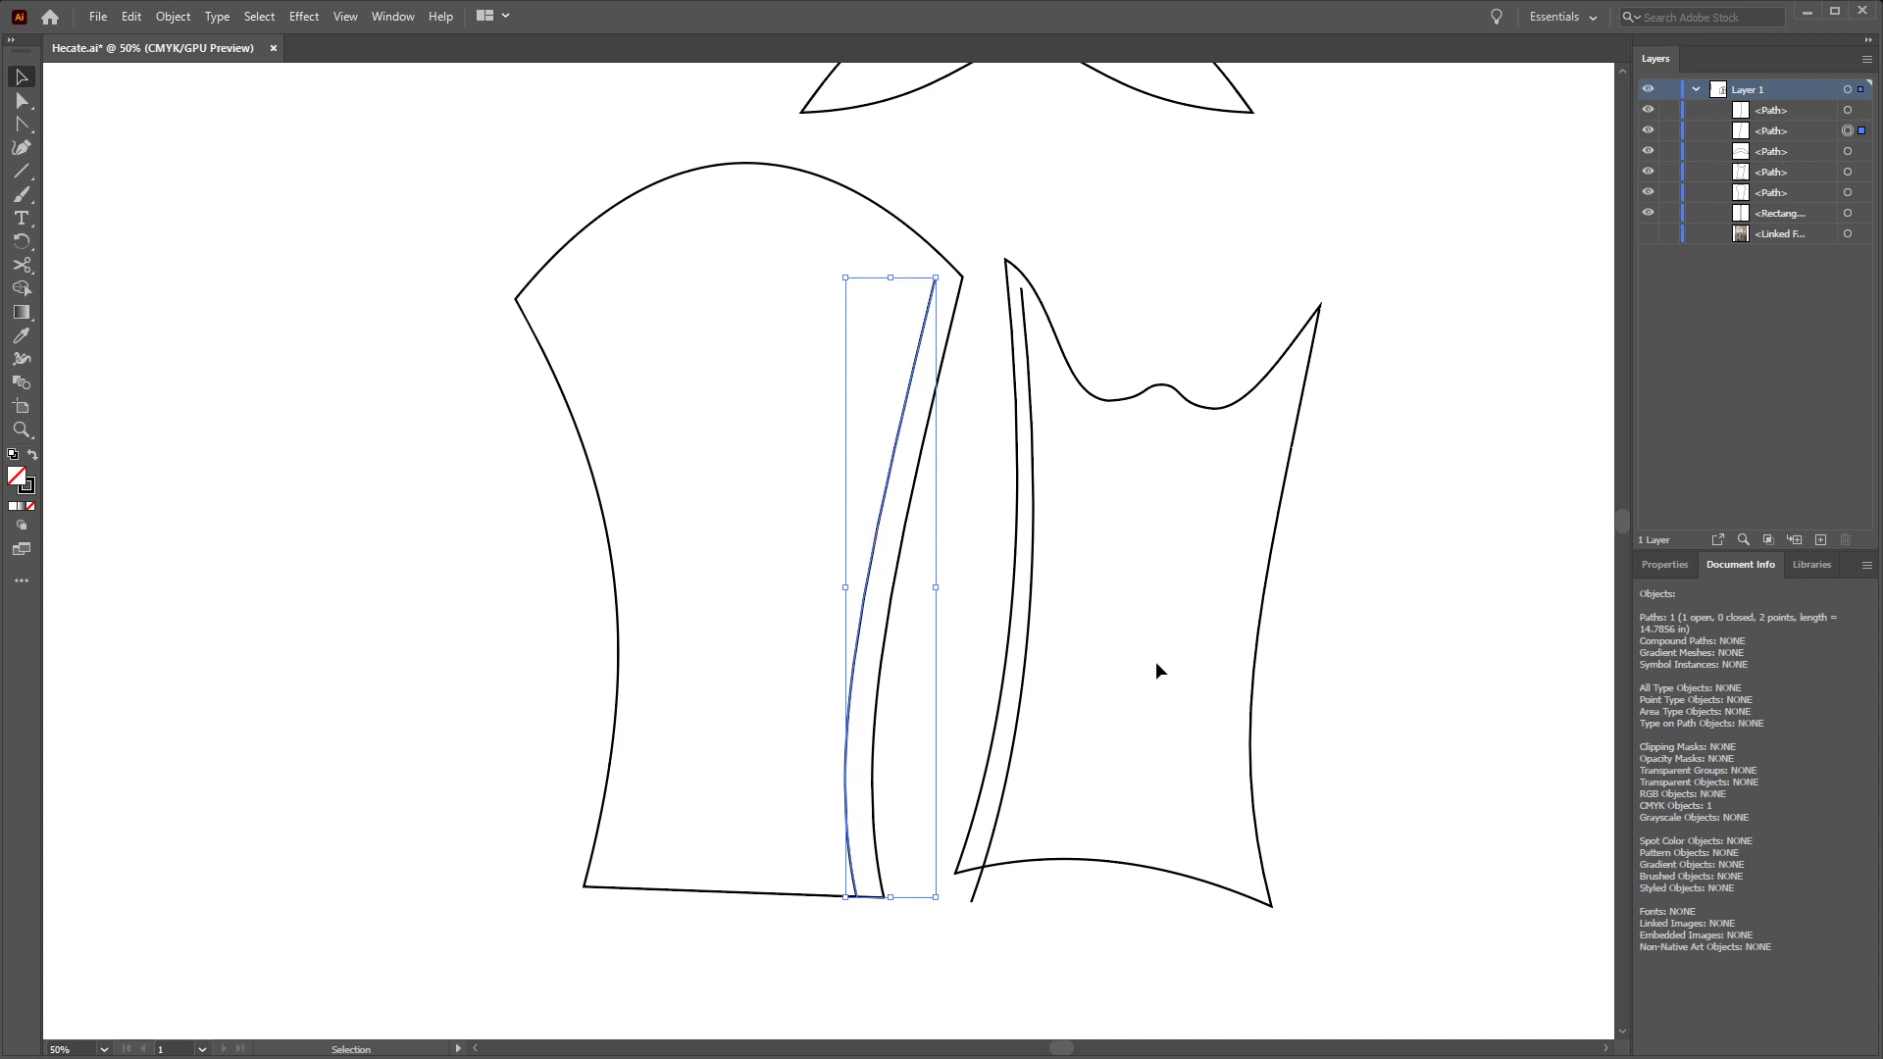
left_click(1029, 600)
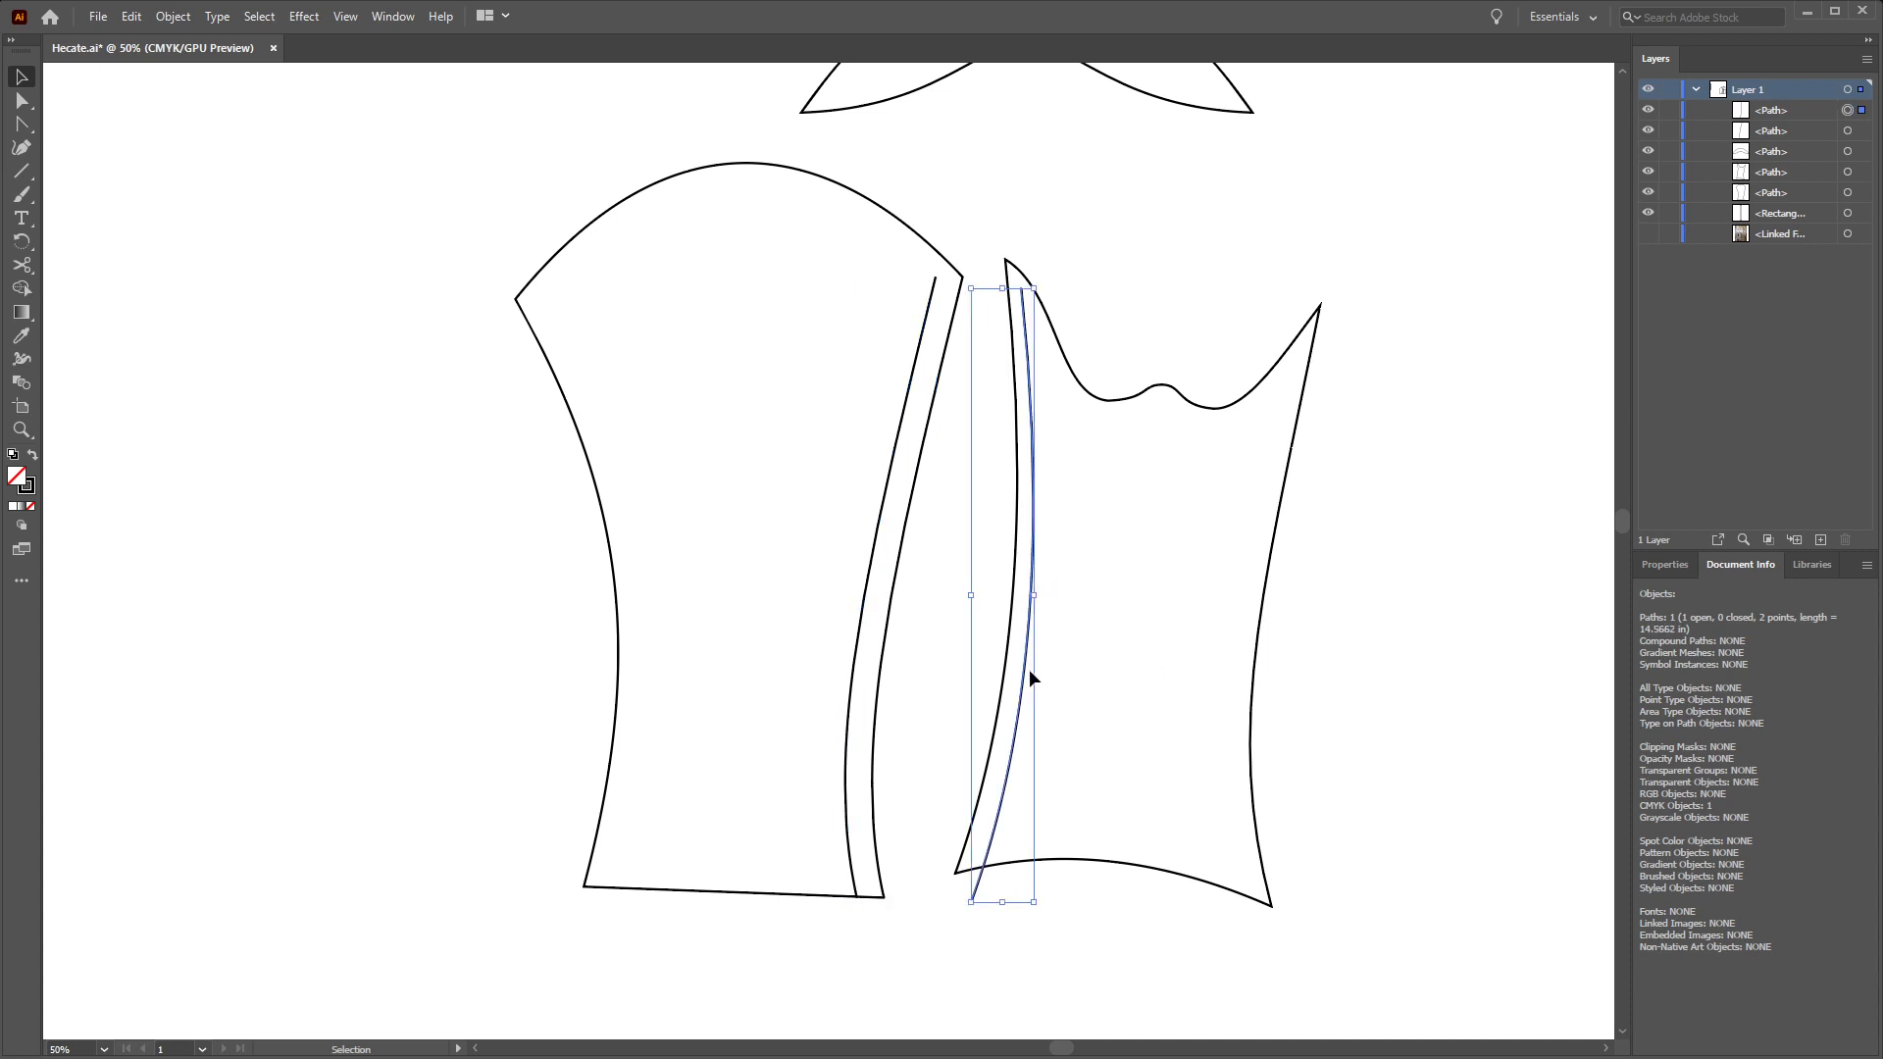
left_click_drag(1025, 678, 1009, 655)
left_click(1116, 647)
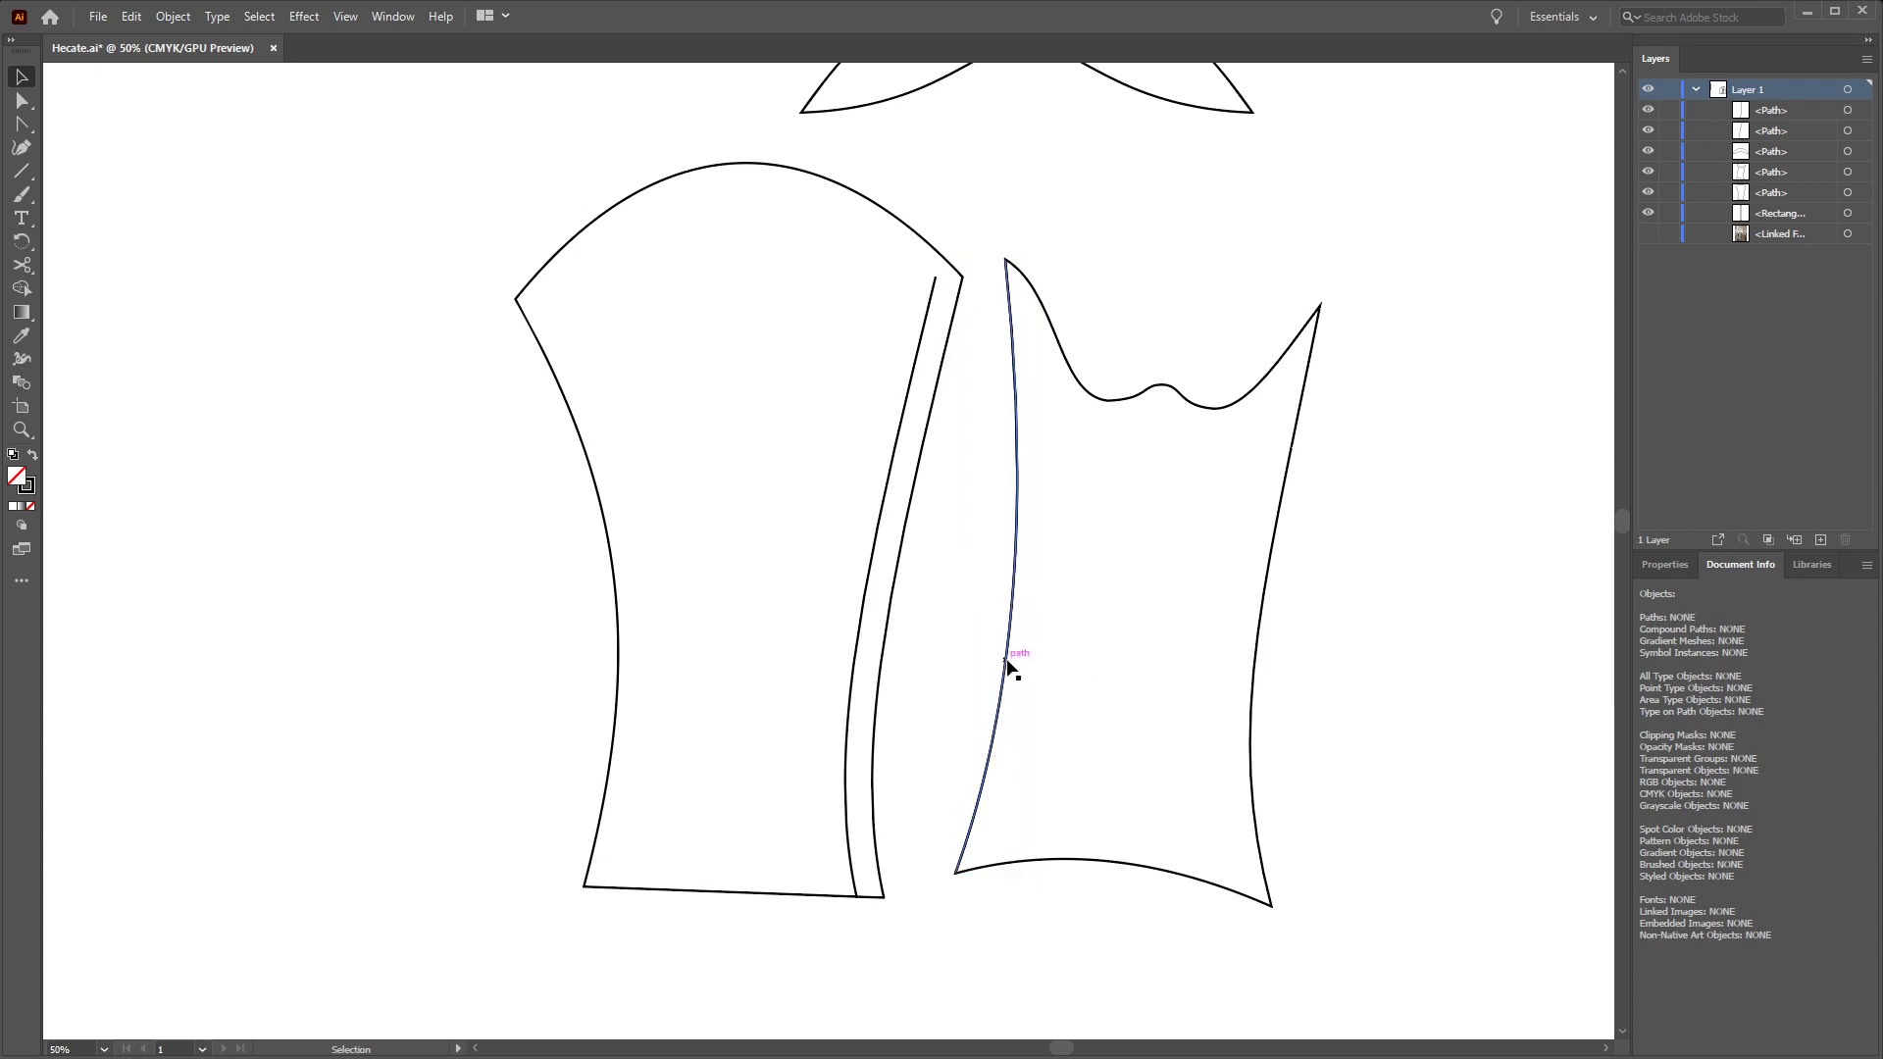
left_click(1009, 659)
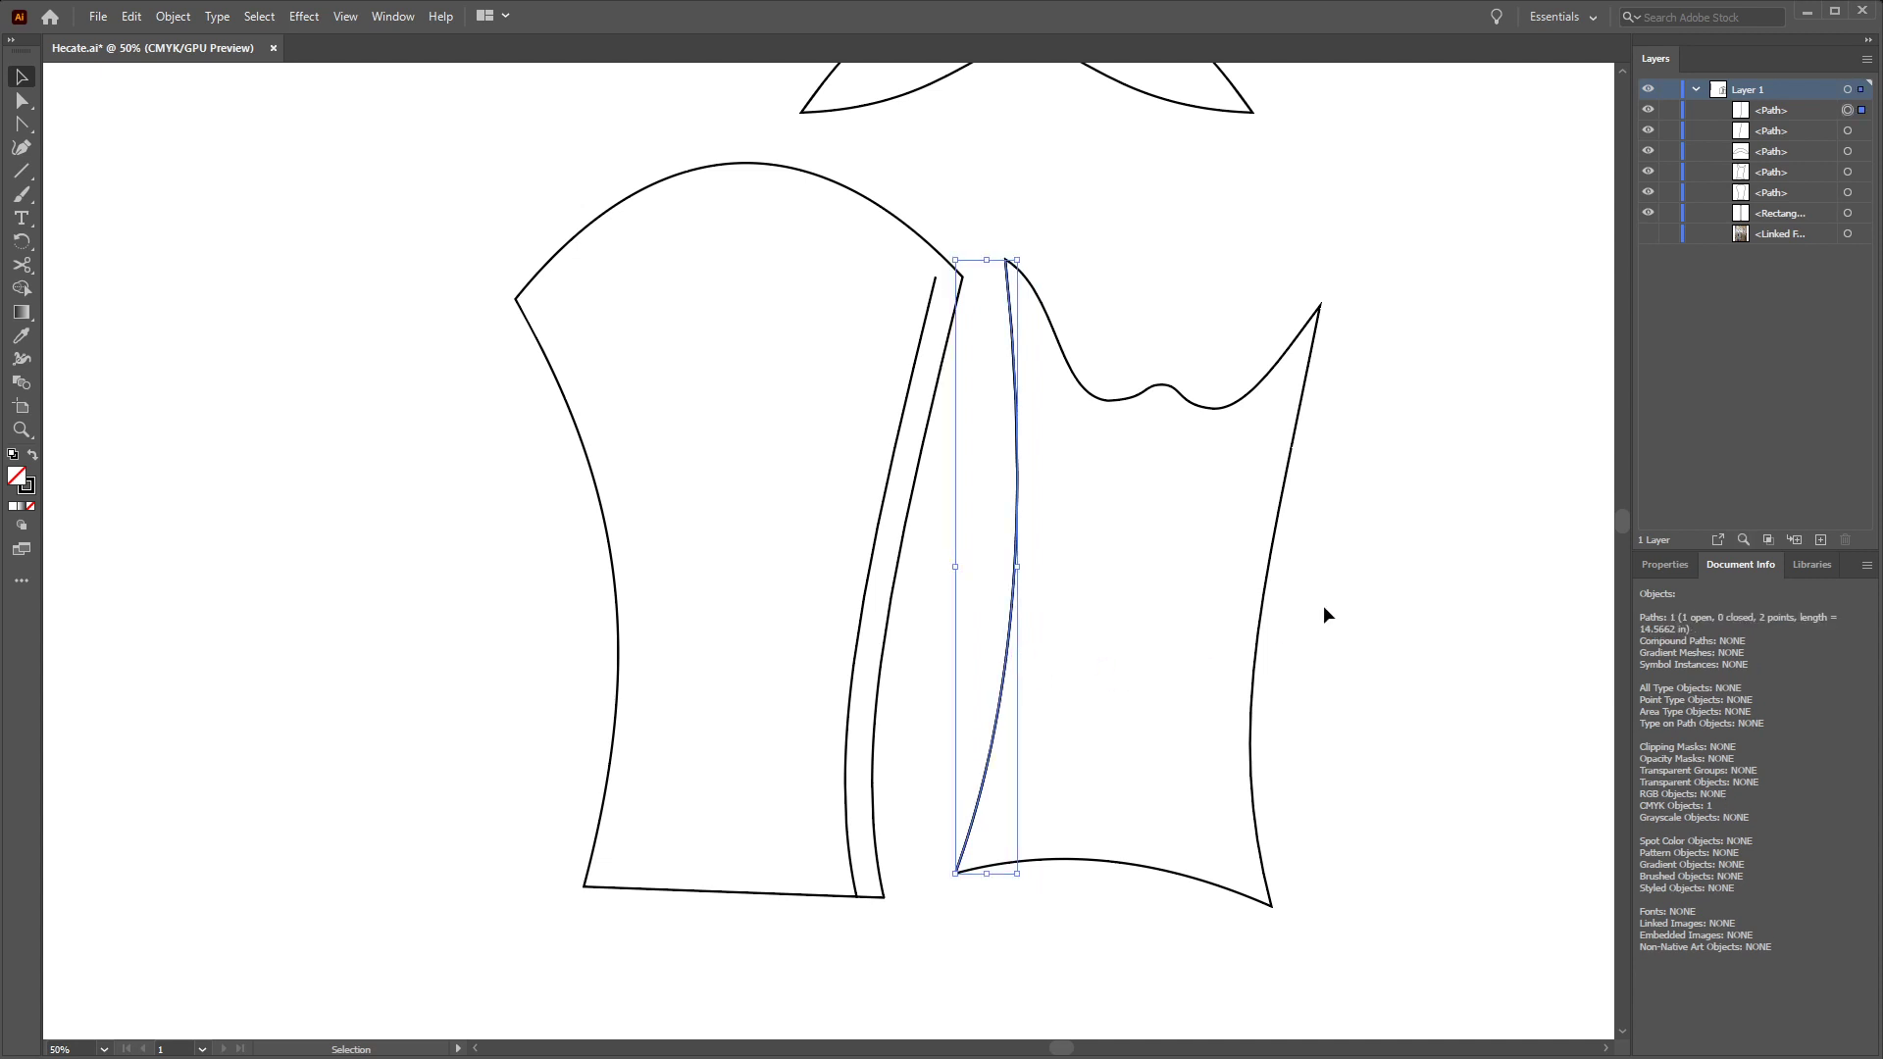
Give the copied seam line on the right piece a red stroke
left_click(1680, 561)
left_click(1652, 808)
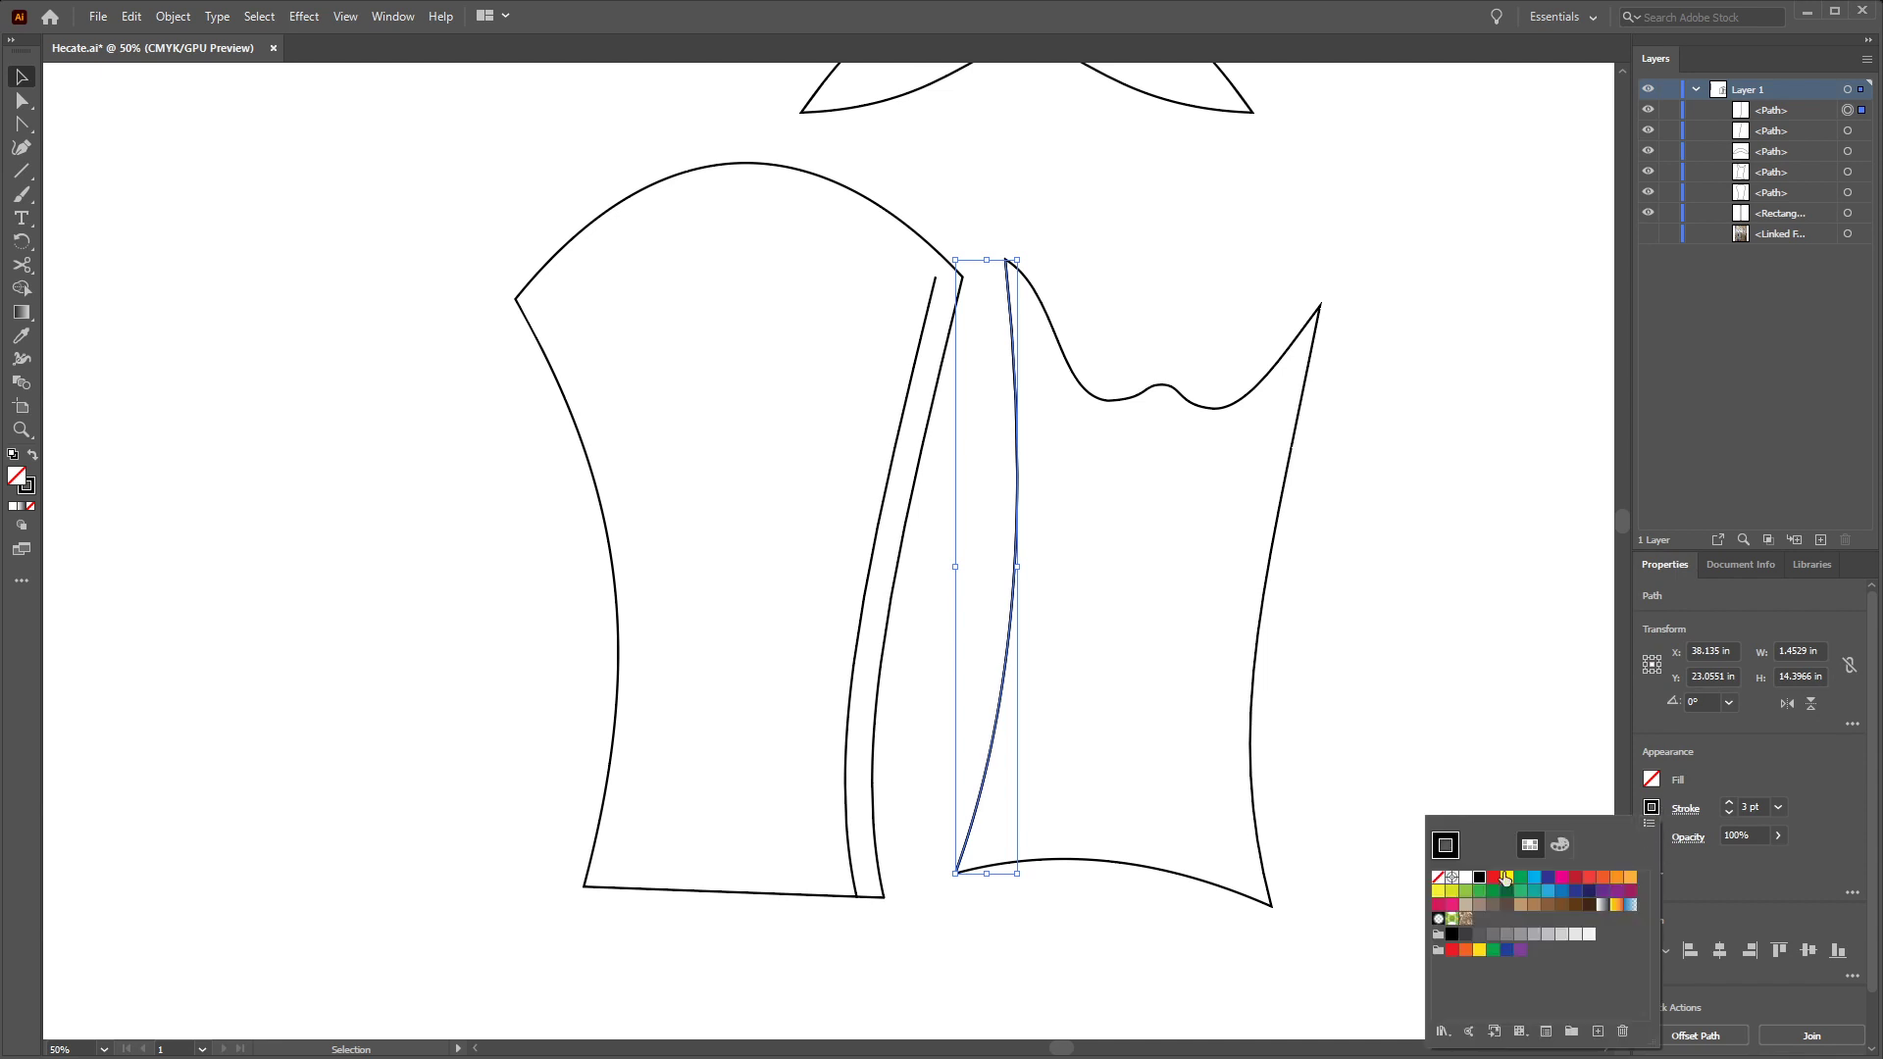
left_click(1494, 878)
left_click(1155, 661)
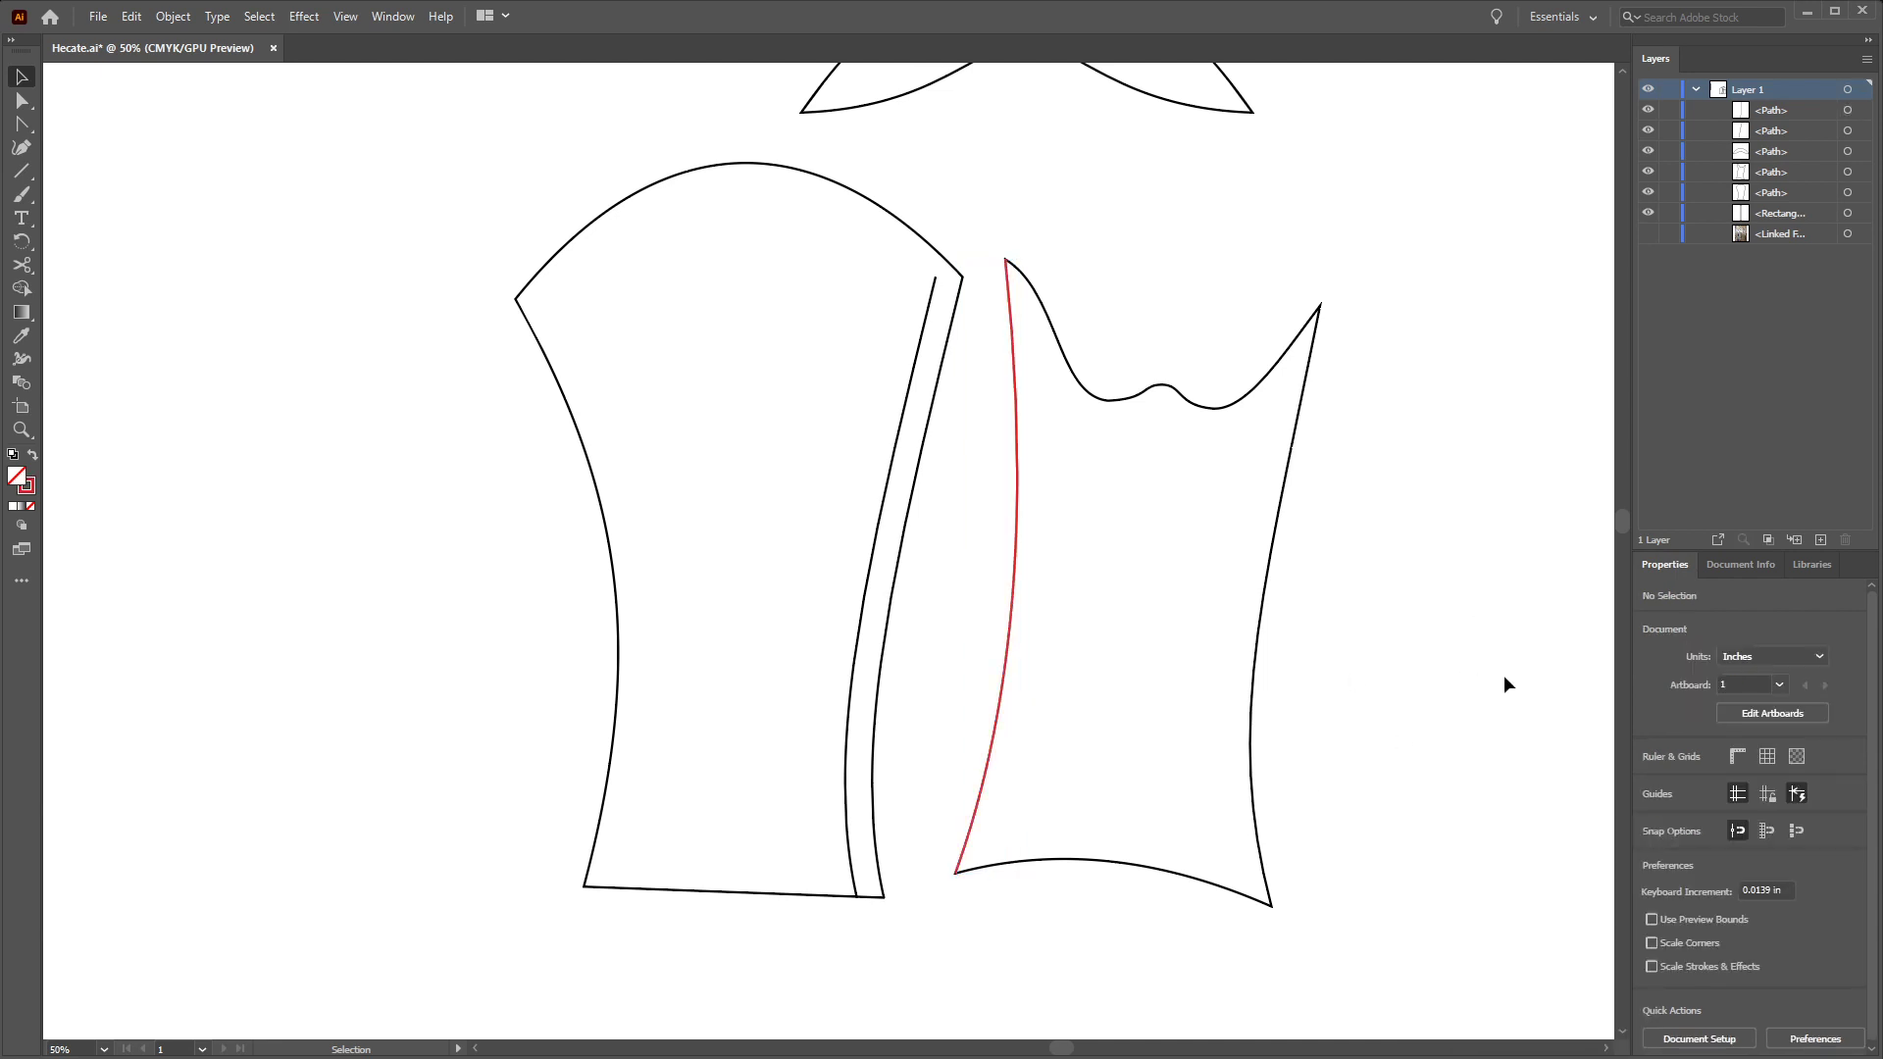
Zoom in on the red guide curve and show its length in Document Info
key("ctrl+1")
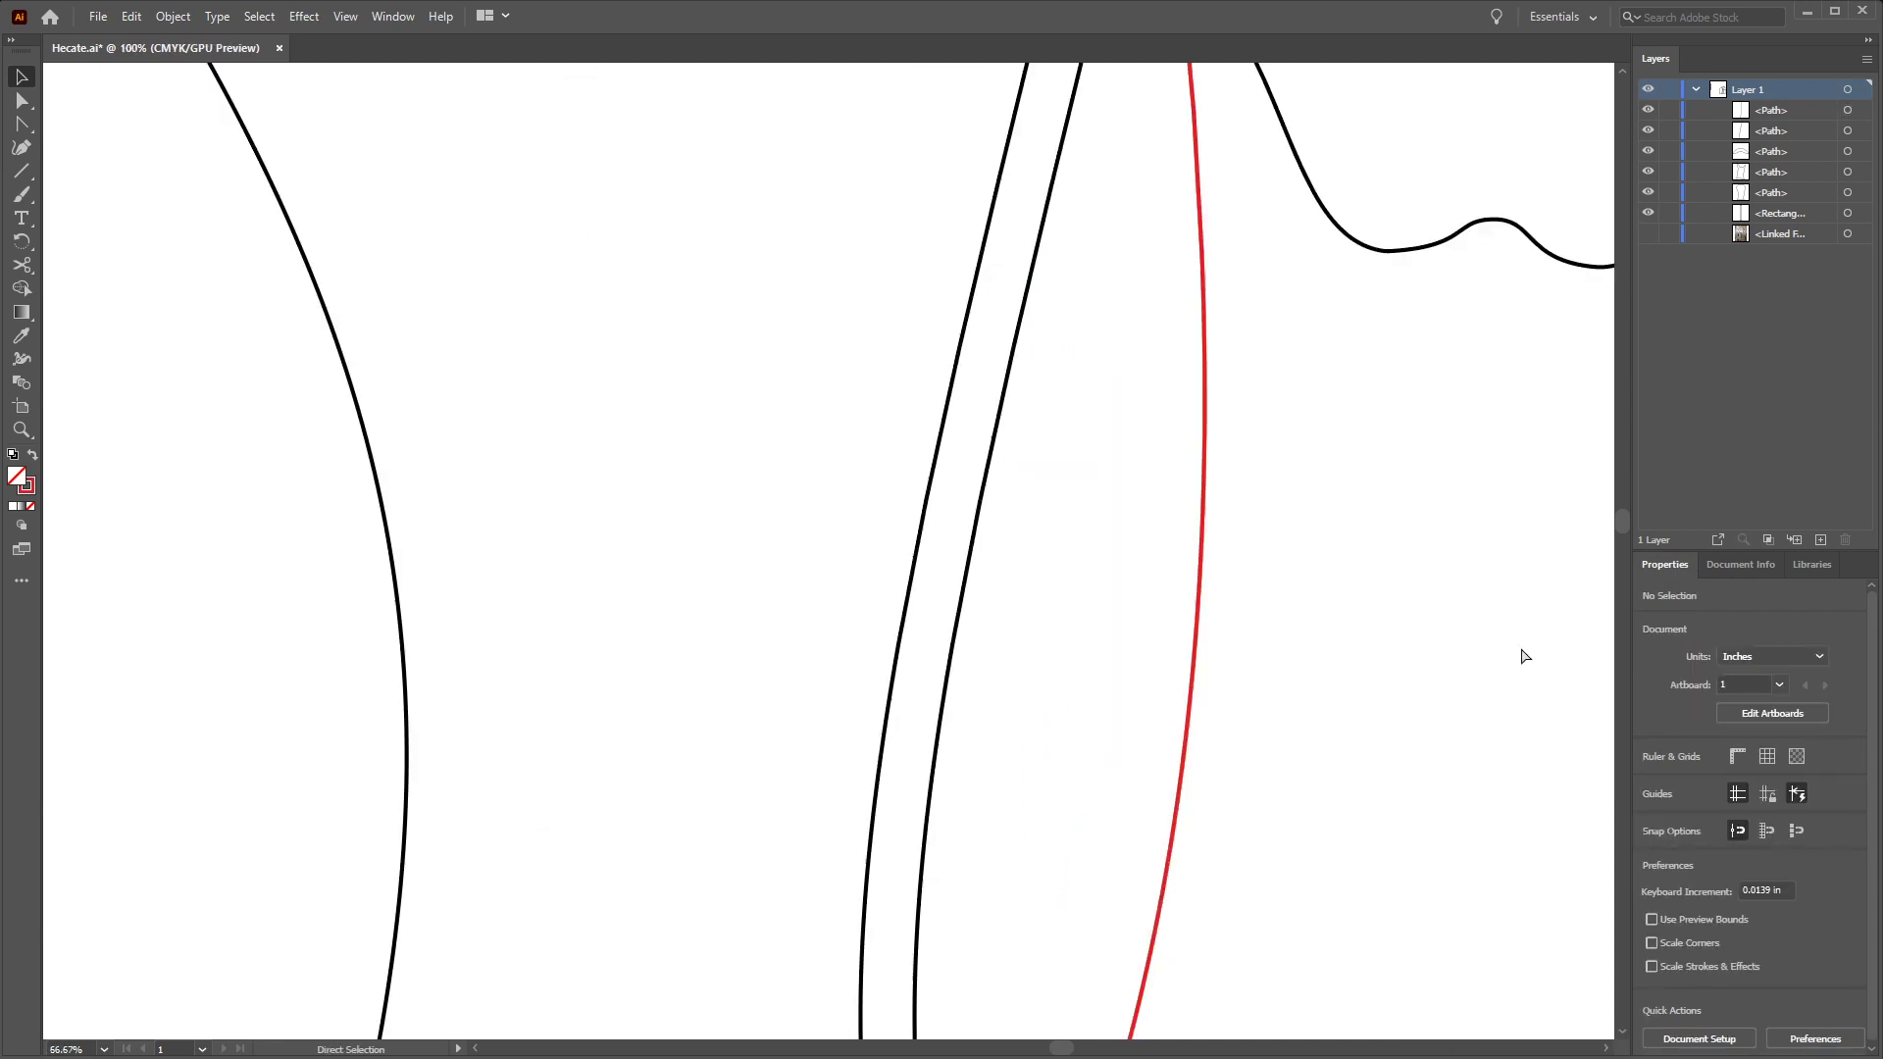
left_click_drag(1520, 646, 1302, 329)
left_click(959, 495)
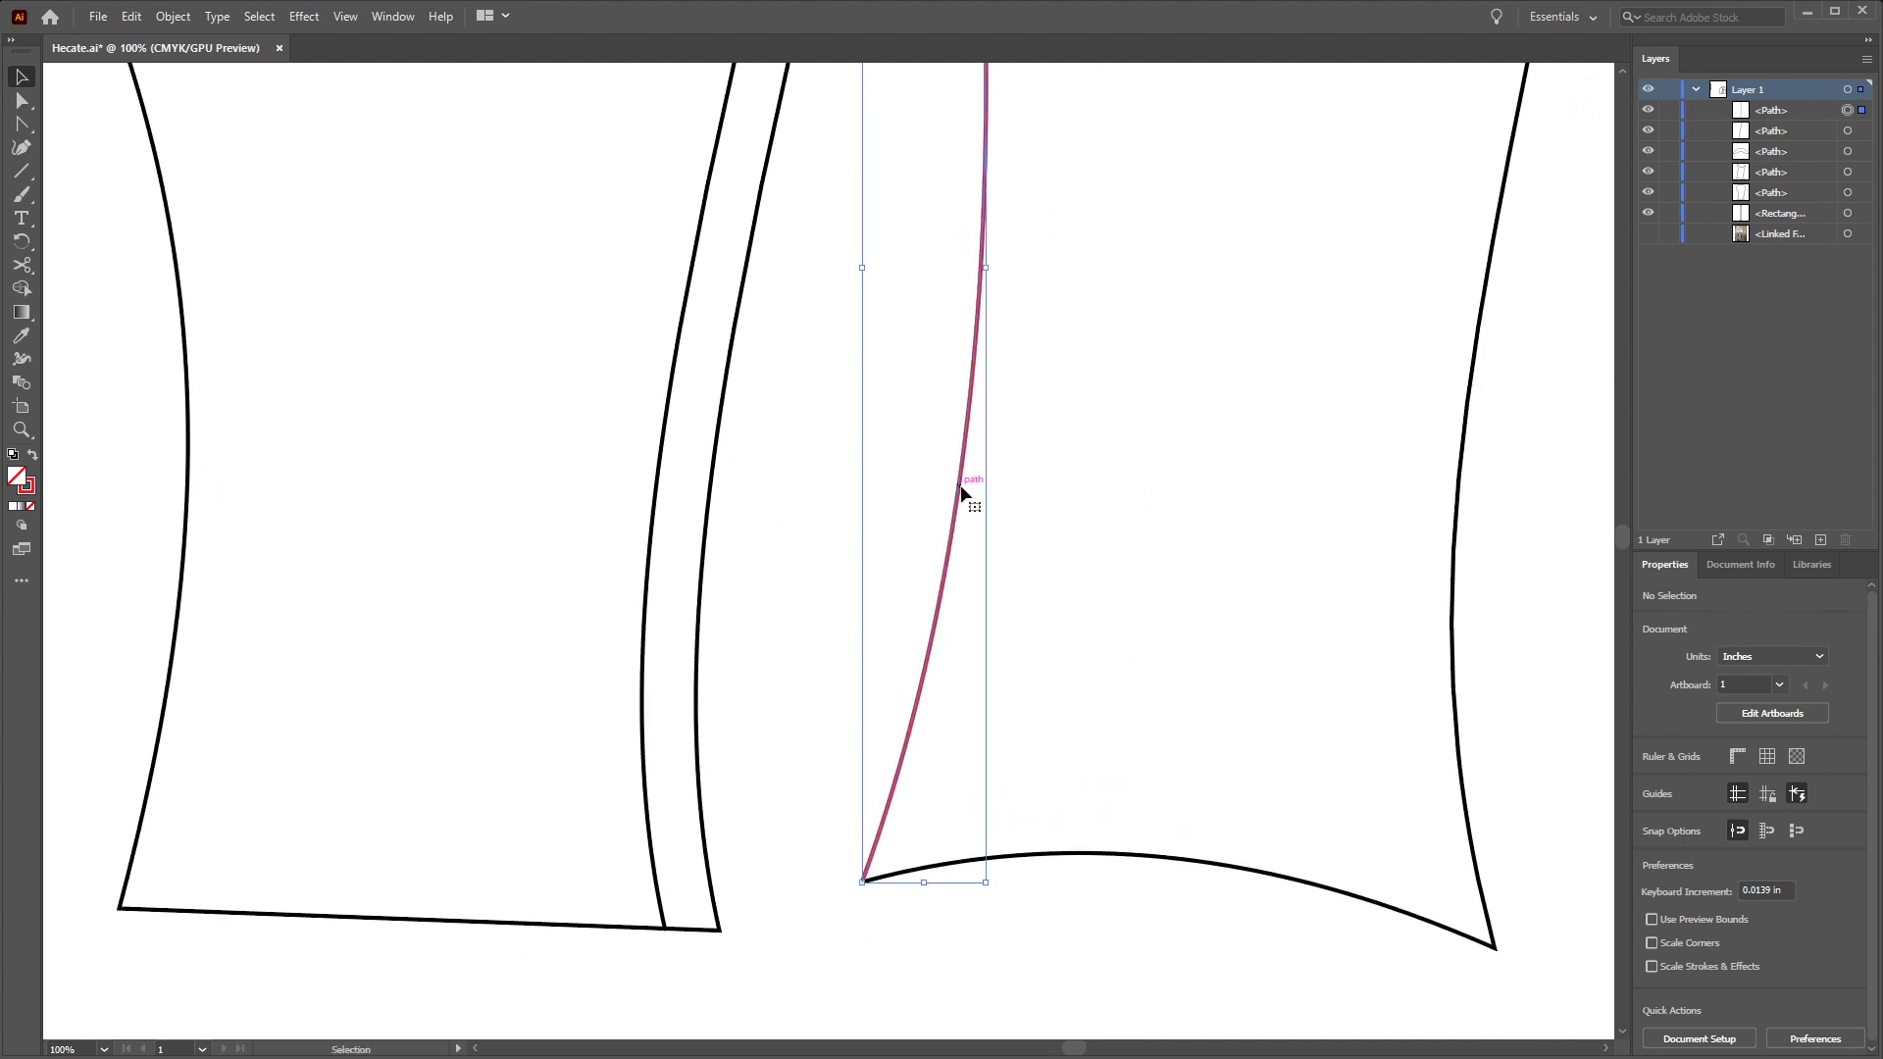
left_click(1812, 566)
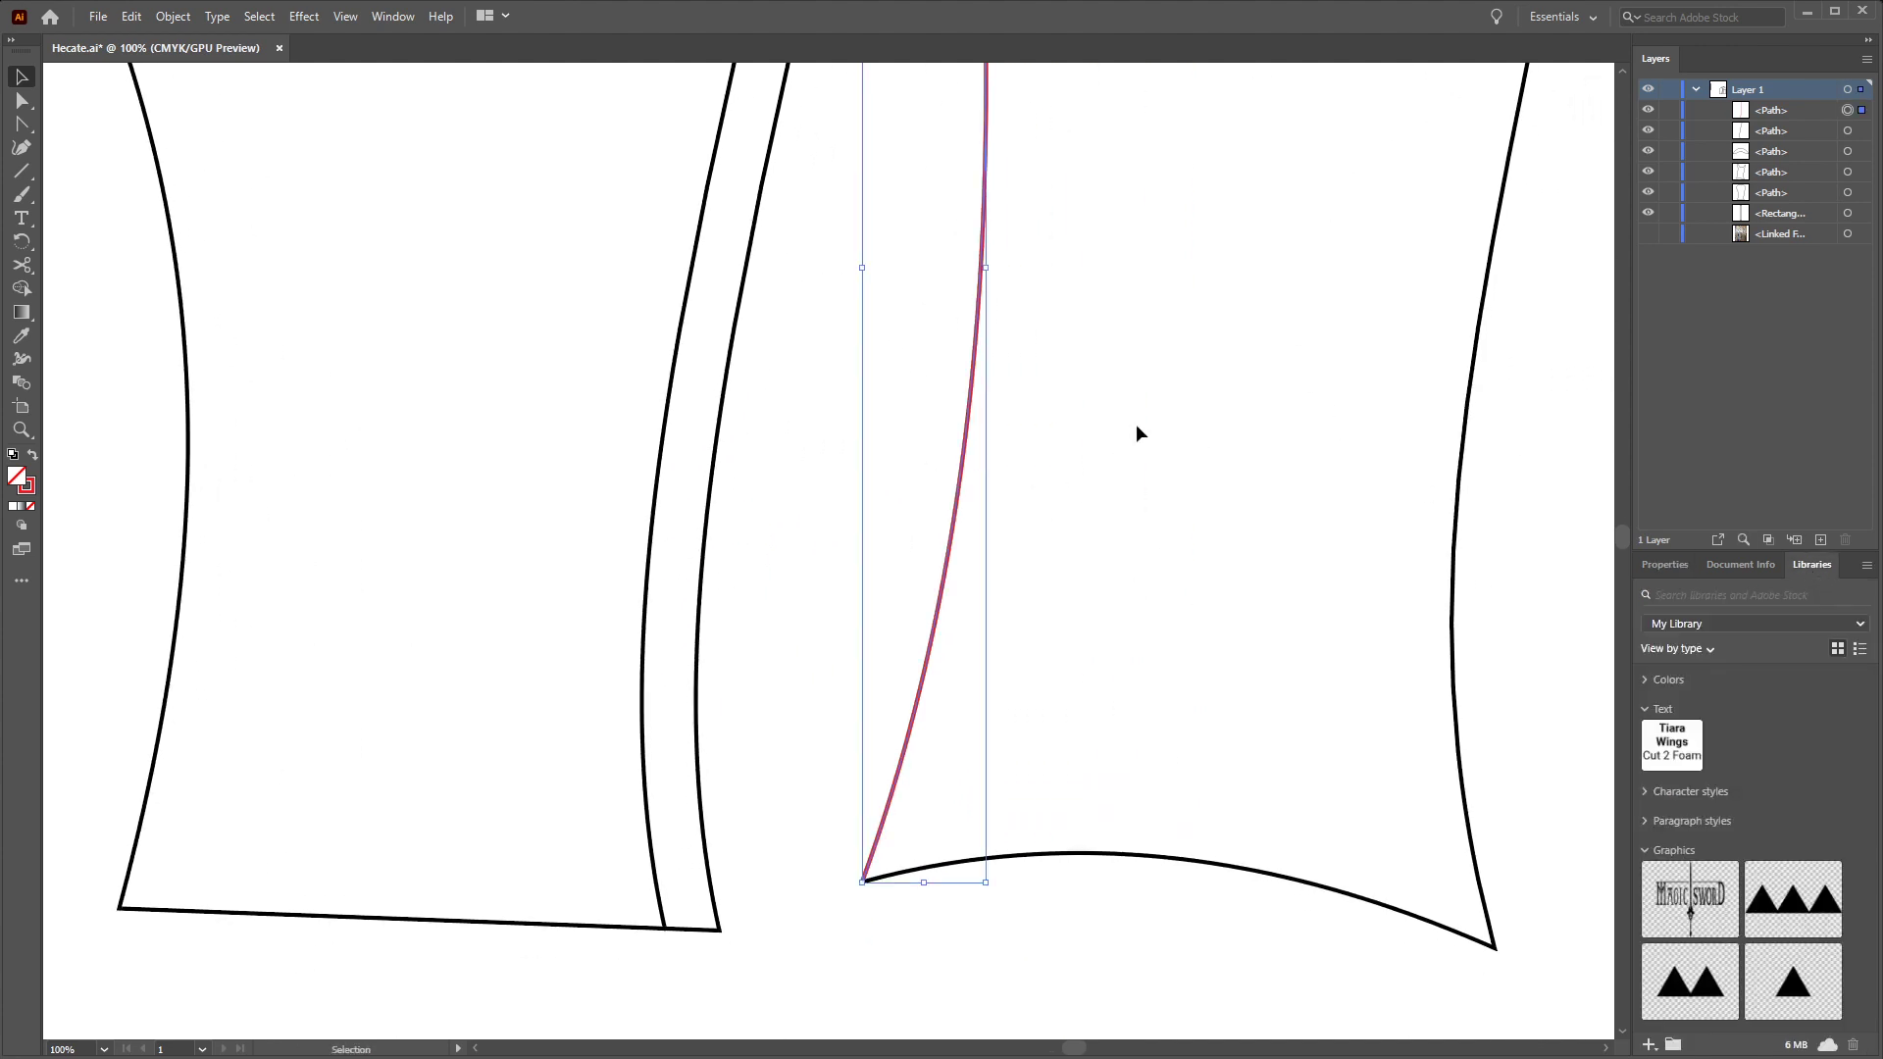
left_click(1737, 571)
Bend the red curve's handles with the Anchor Point tool so it hugs the bodice's left edge
key("shift+c")
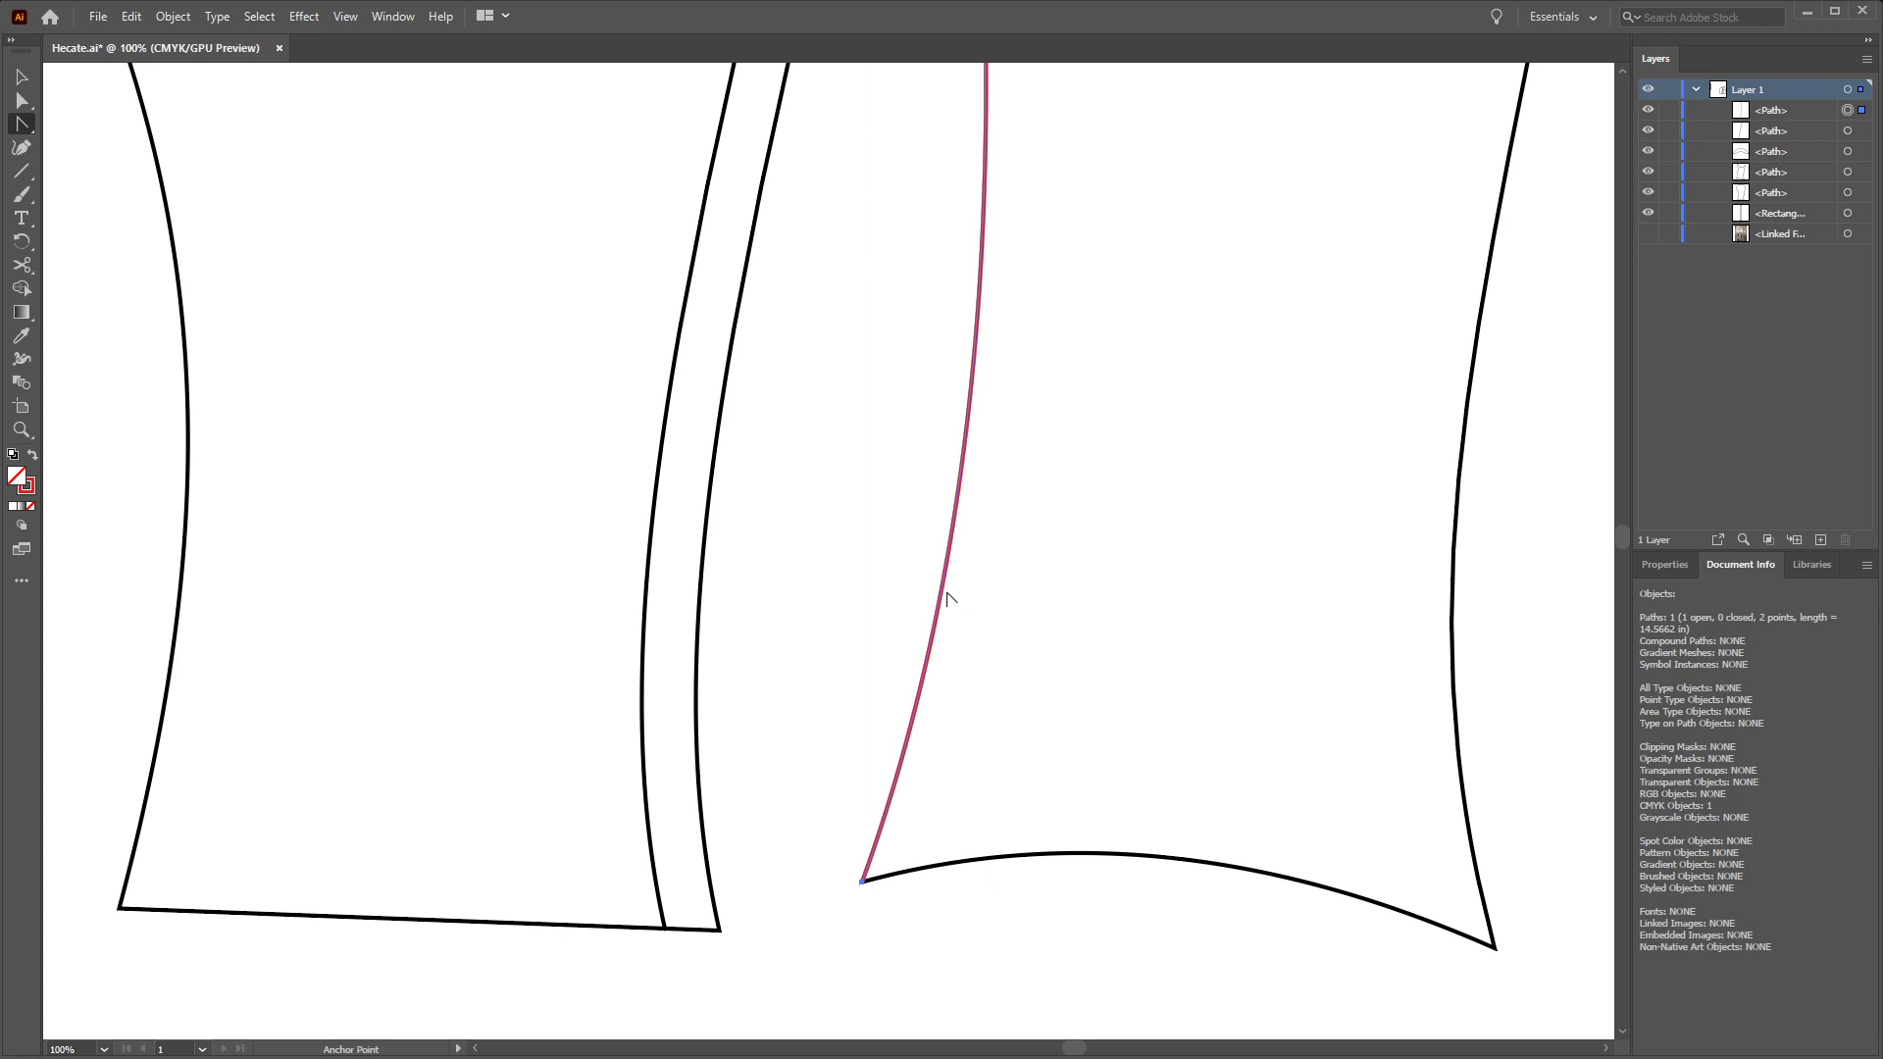
left_click(942, 588)
left_click_drag(997, 508, 1016, 489)
key("space")
left_click_drag(1083, 318, 1092, 550)
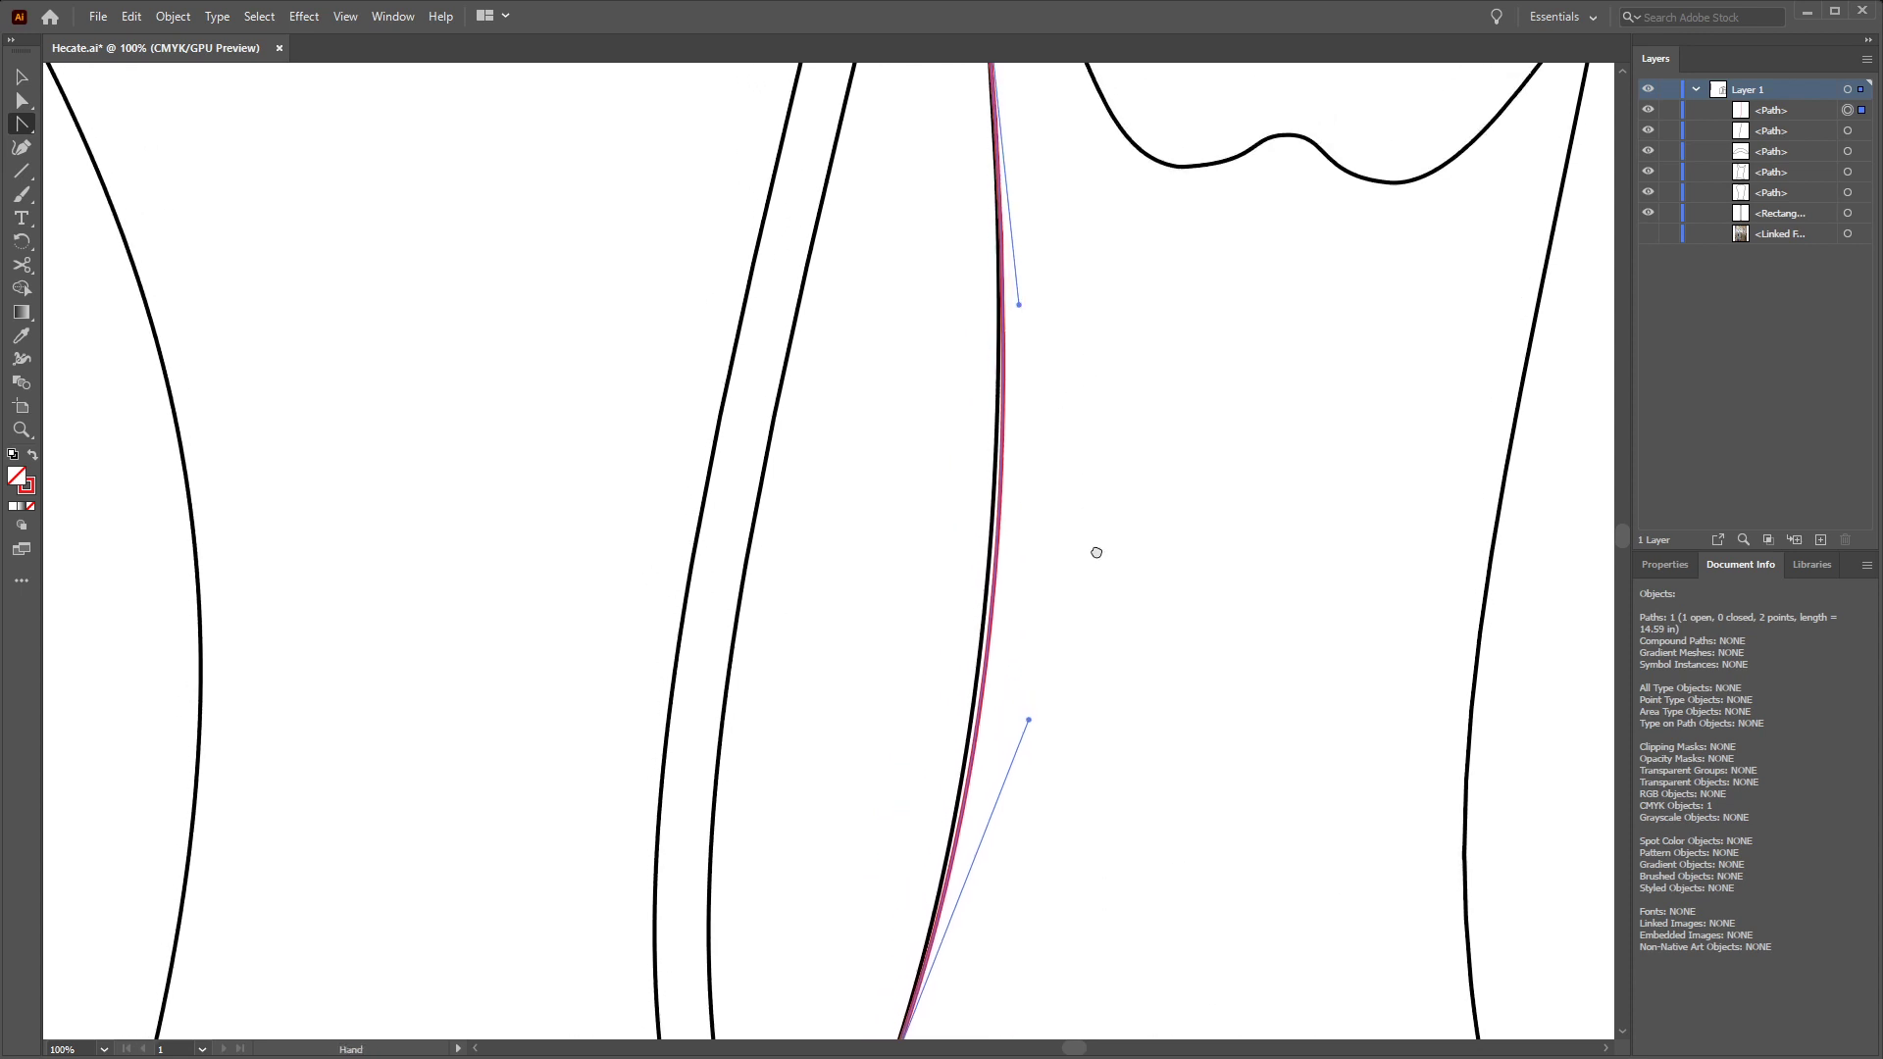
left_click_drag(1022, 308, 1030, 346)
key("space")
left_click_drag(1131, 294, 1151, 479)
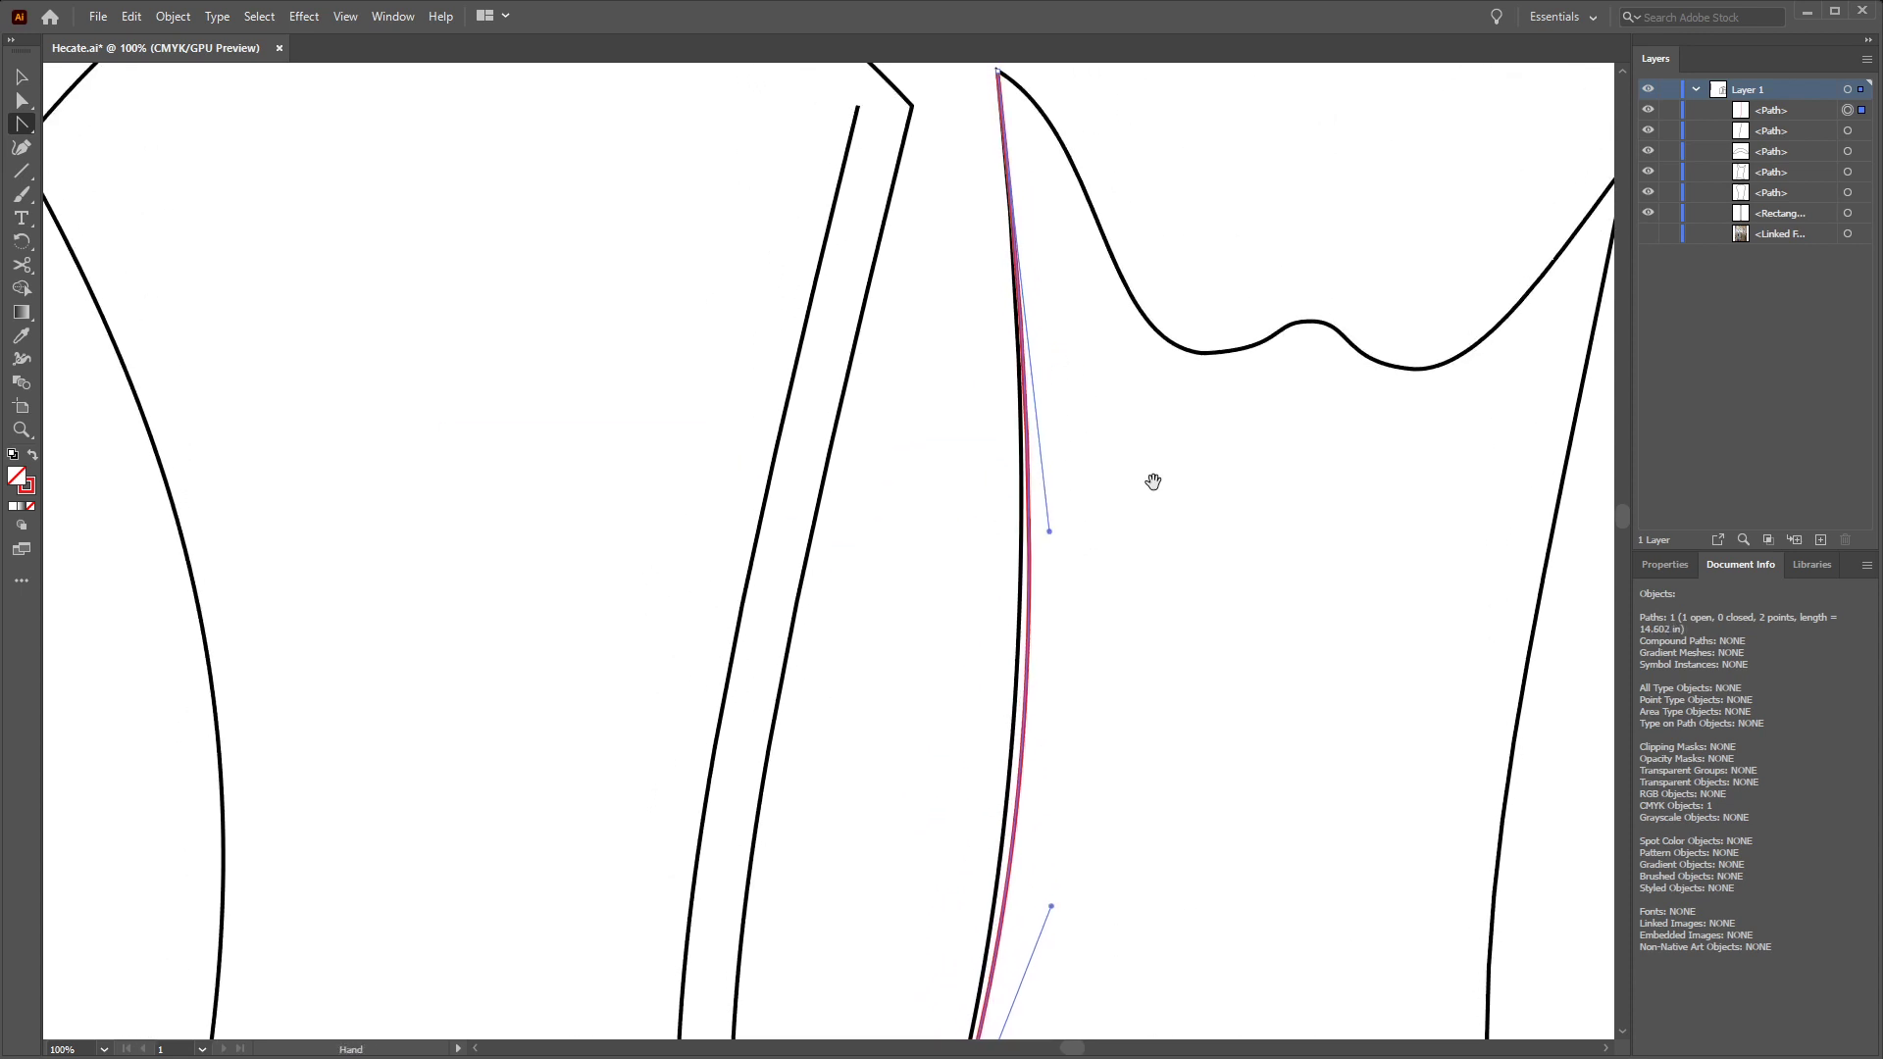
left_click_drag(1163, 589, 1130, 344)
left_click_drag(1152, 435, 1244, 513)
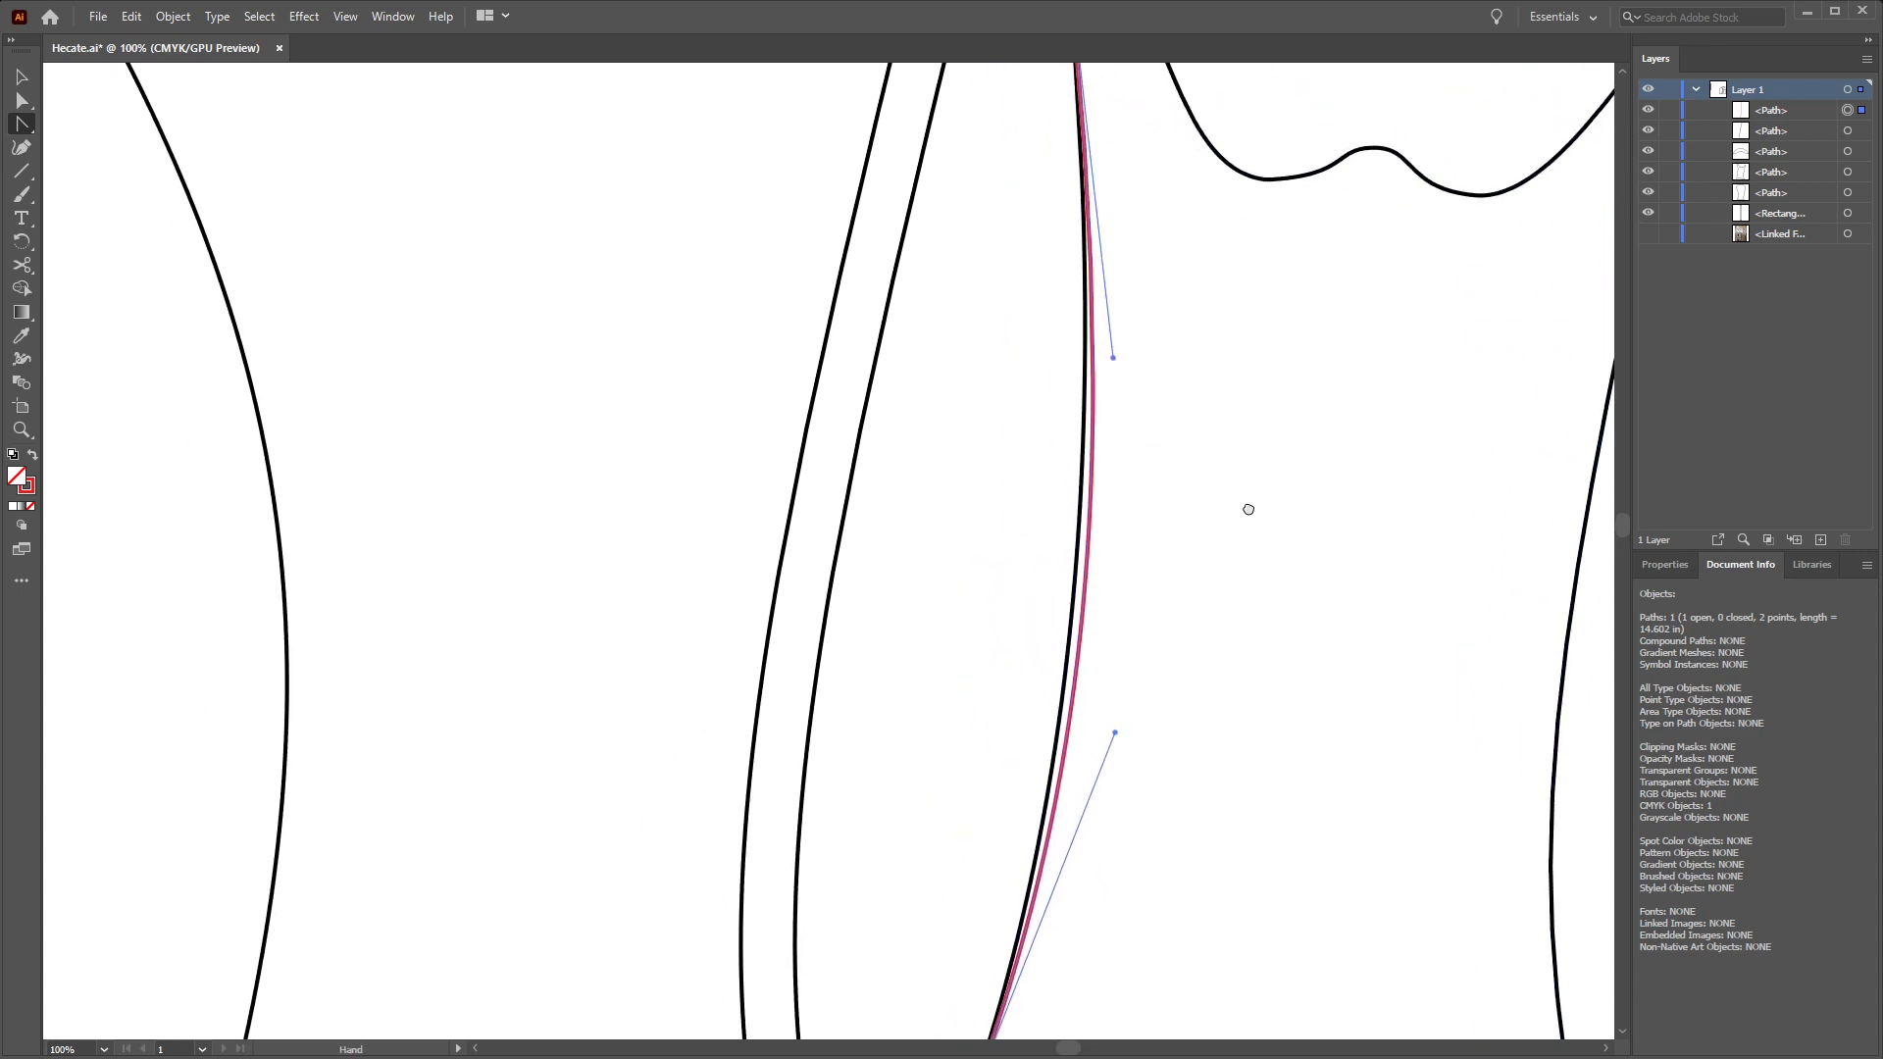
left_click_drag(1304, 569, 1402, 595)
Move the left black seam curve about 0.63 in right beside the sleeve
key("v")
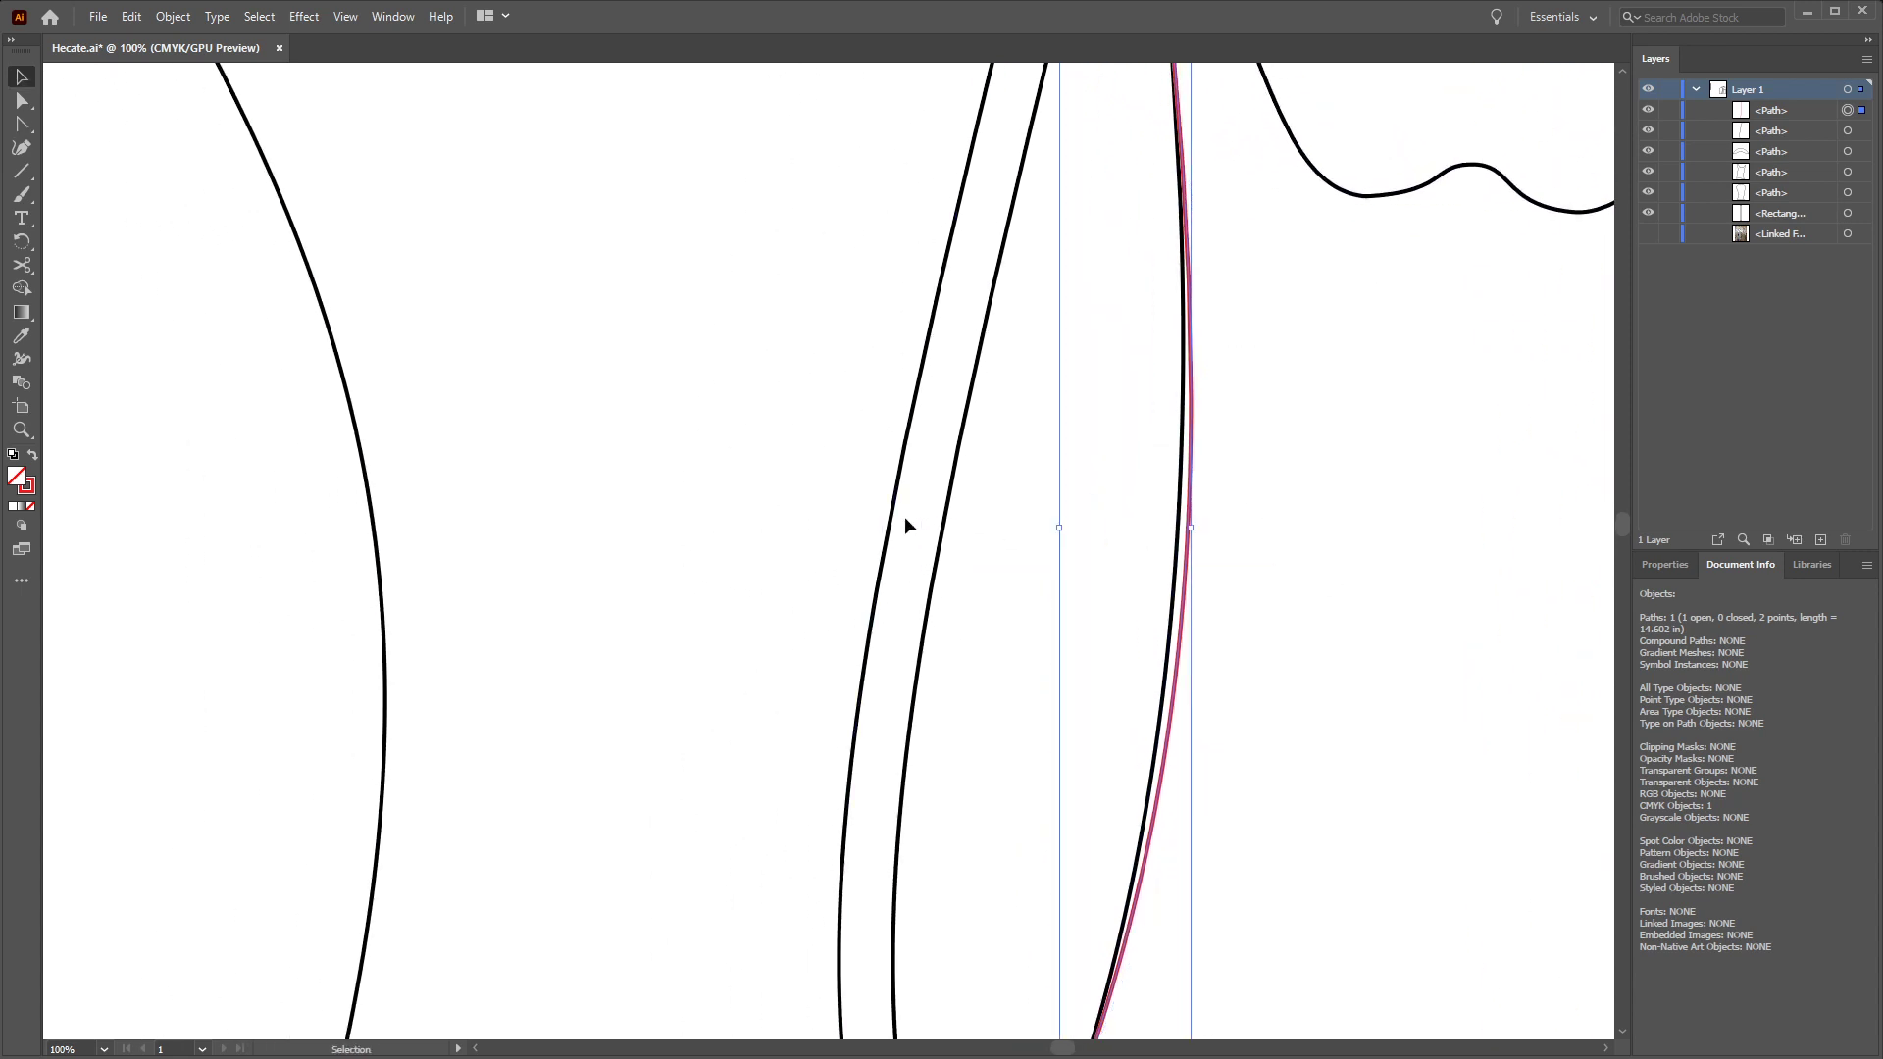
left_click(898, 522)
left_click(964, 542)
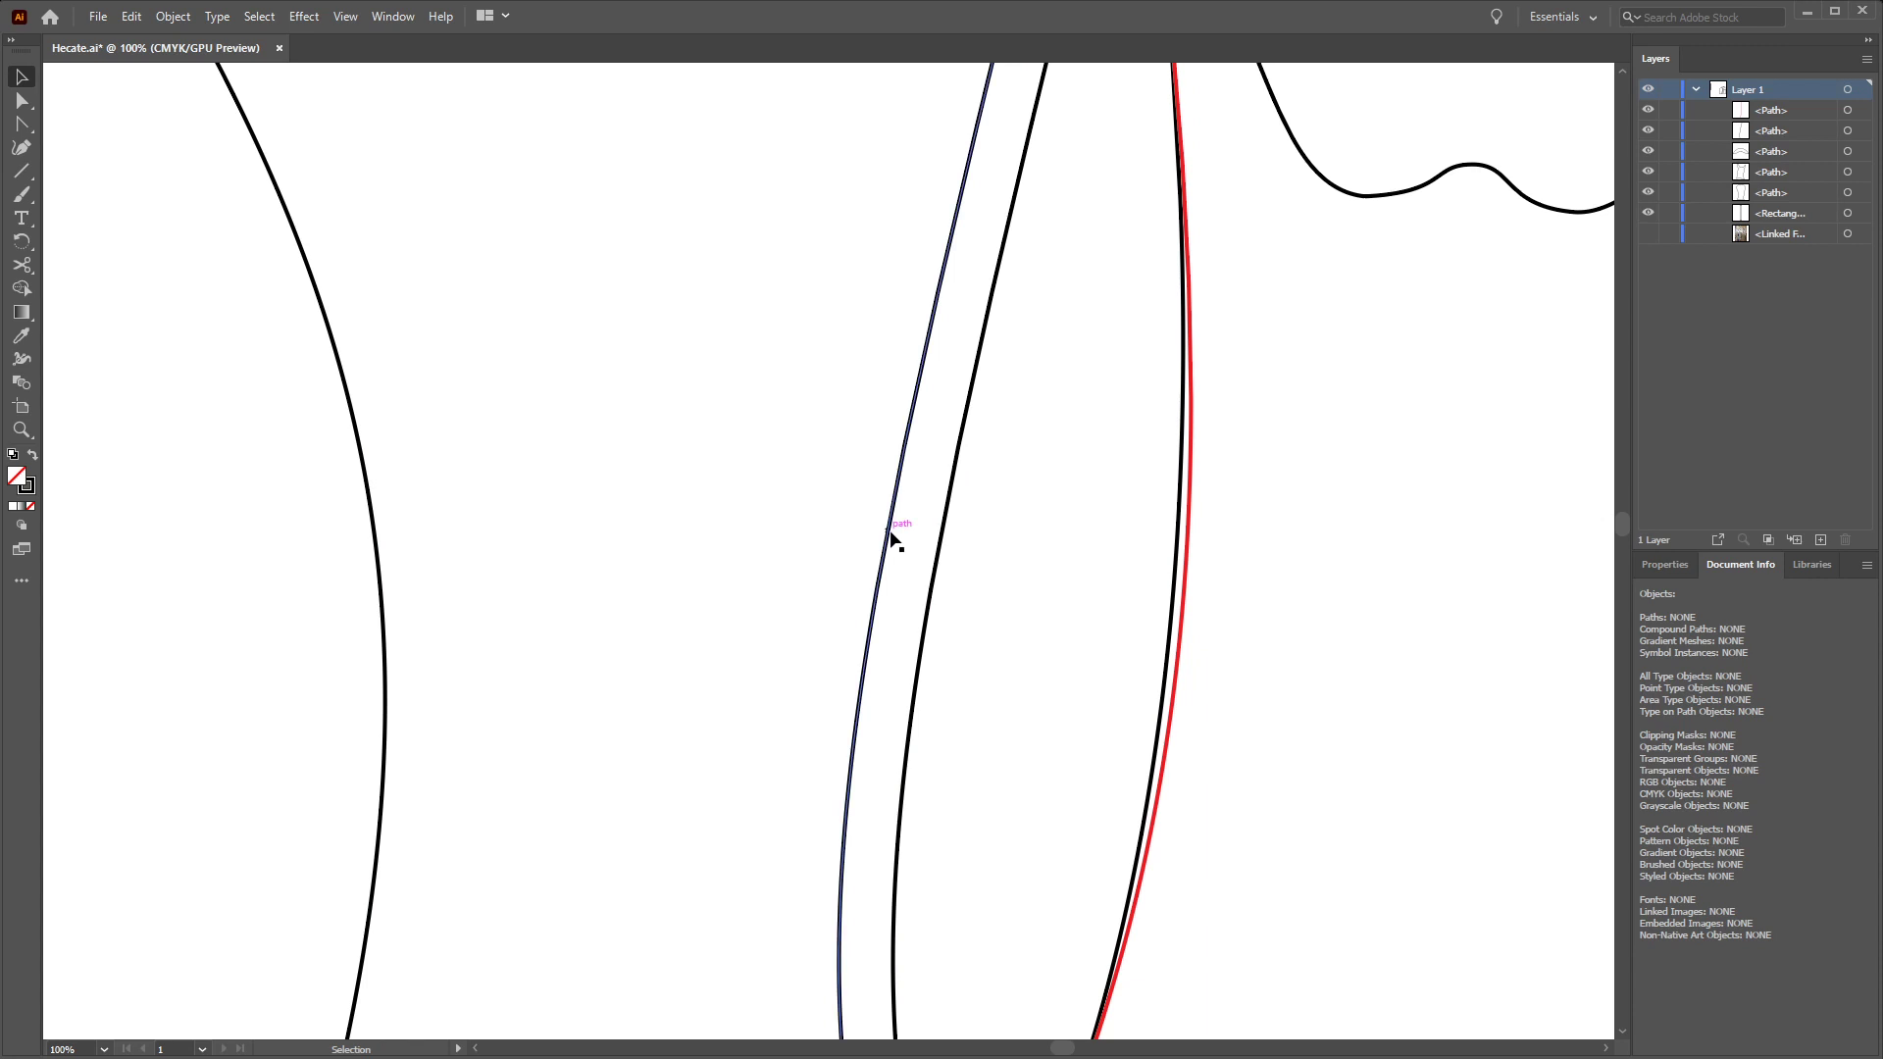
left_click_drag(895, 535, 943, 541)
key("space")
left_click_drag(1026, 598, 998, 782)
key("space")
left_click_drag(1024, 521, 968, 618)
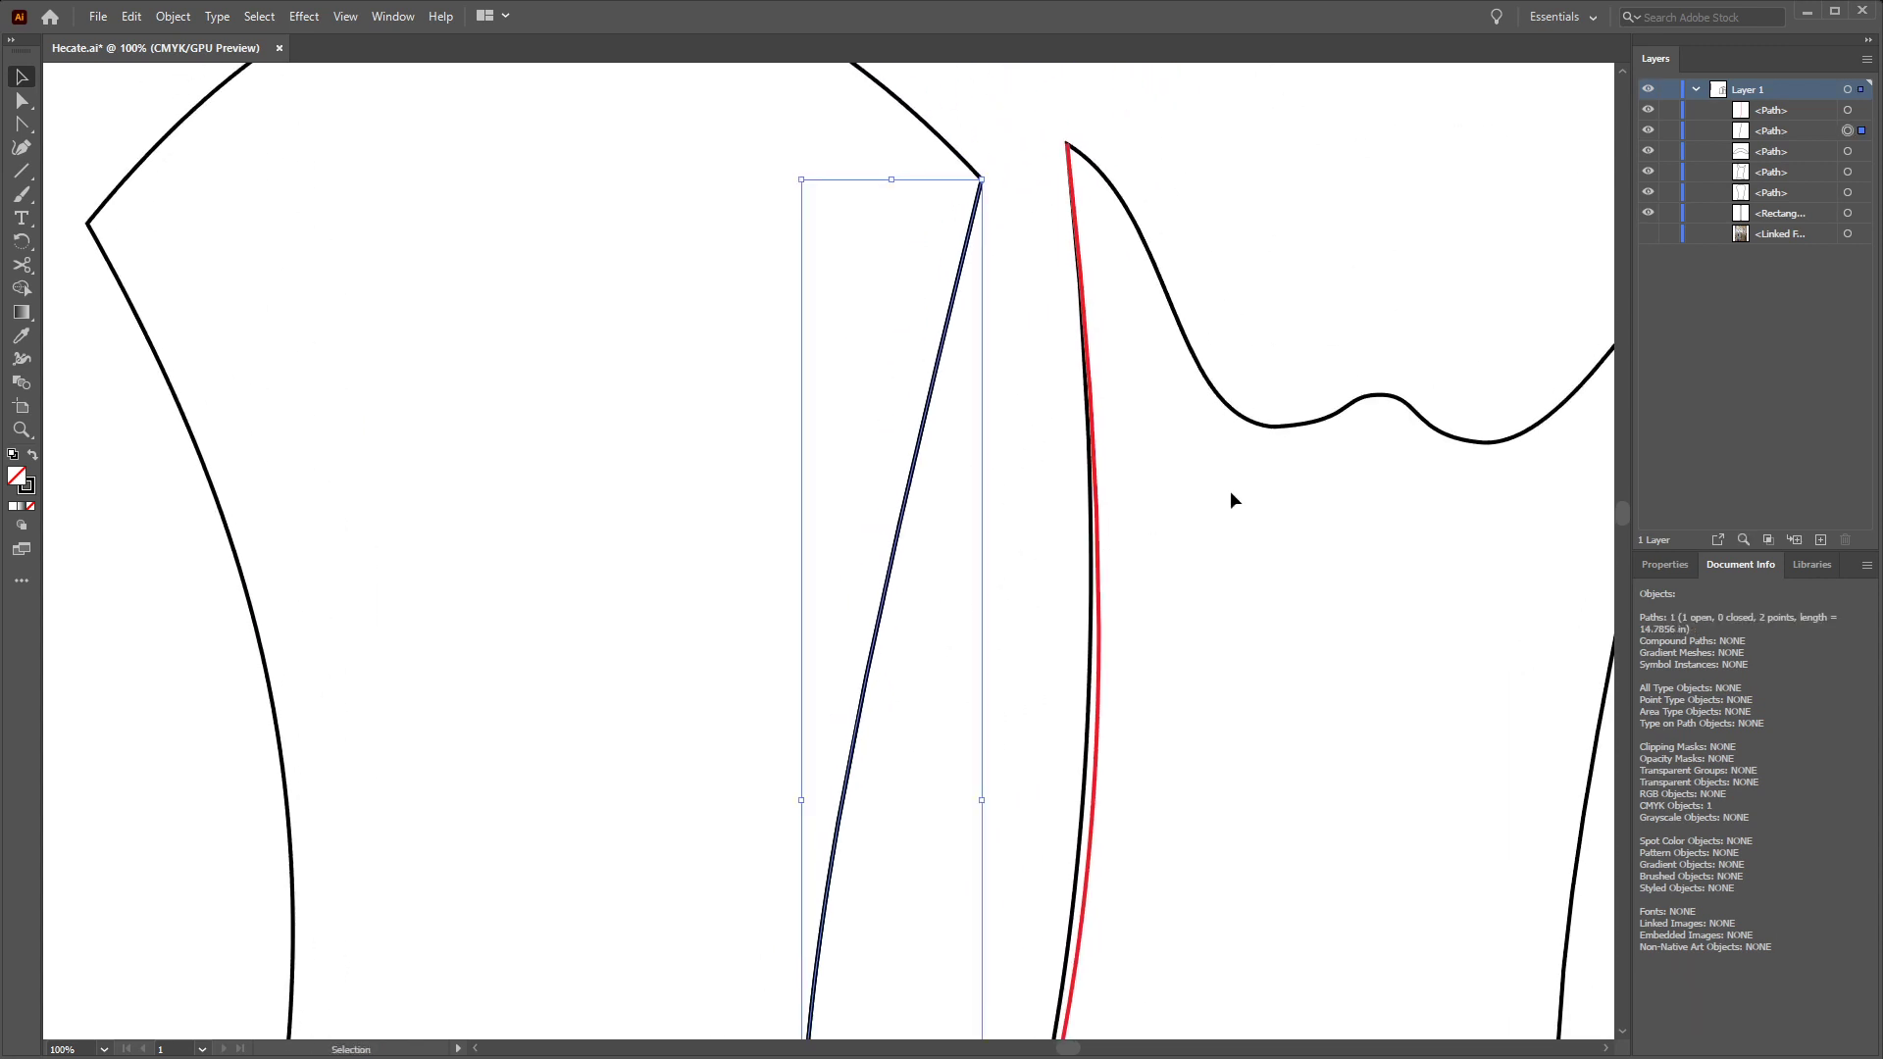
Make the left seam curve's stroke red
left_click(1100, 612)
left_click(1007, 755)
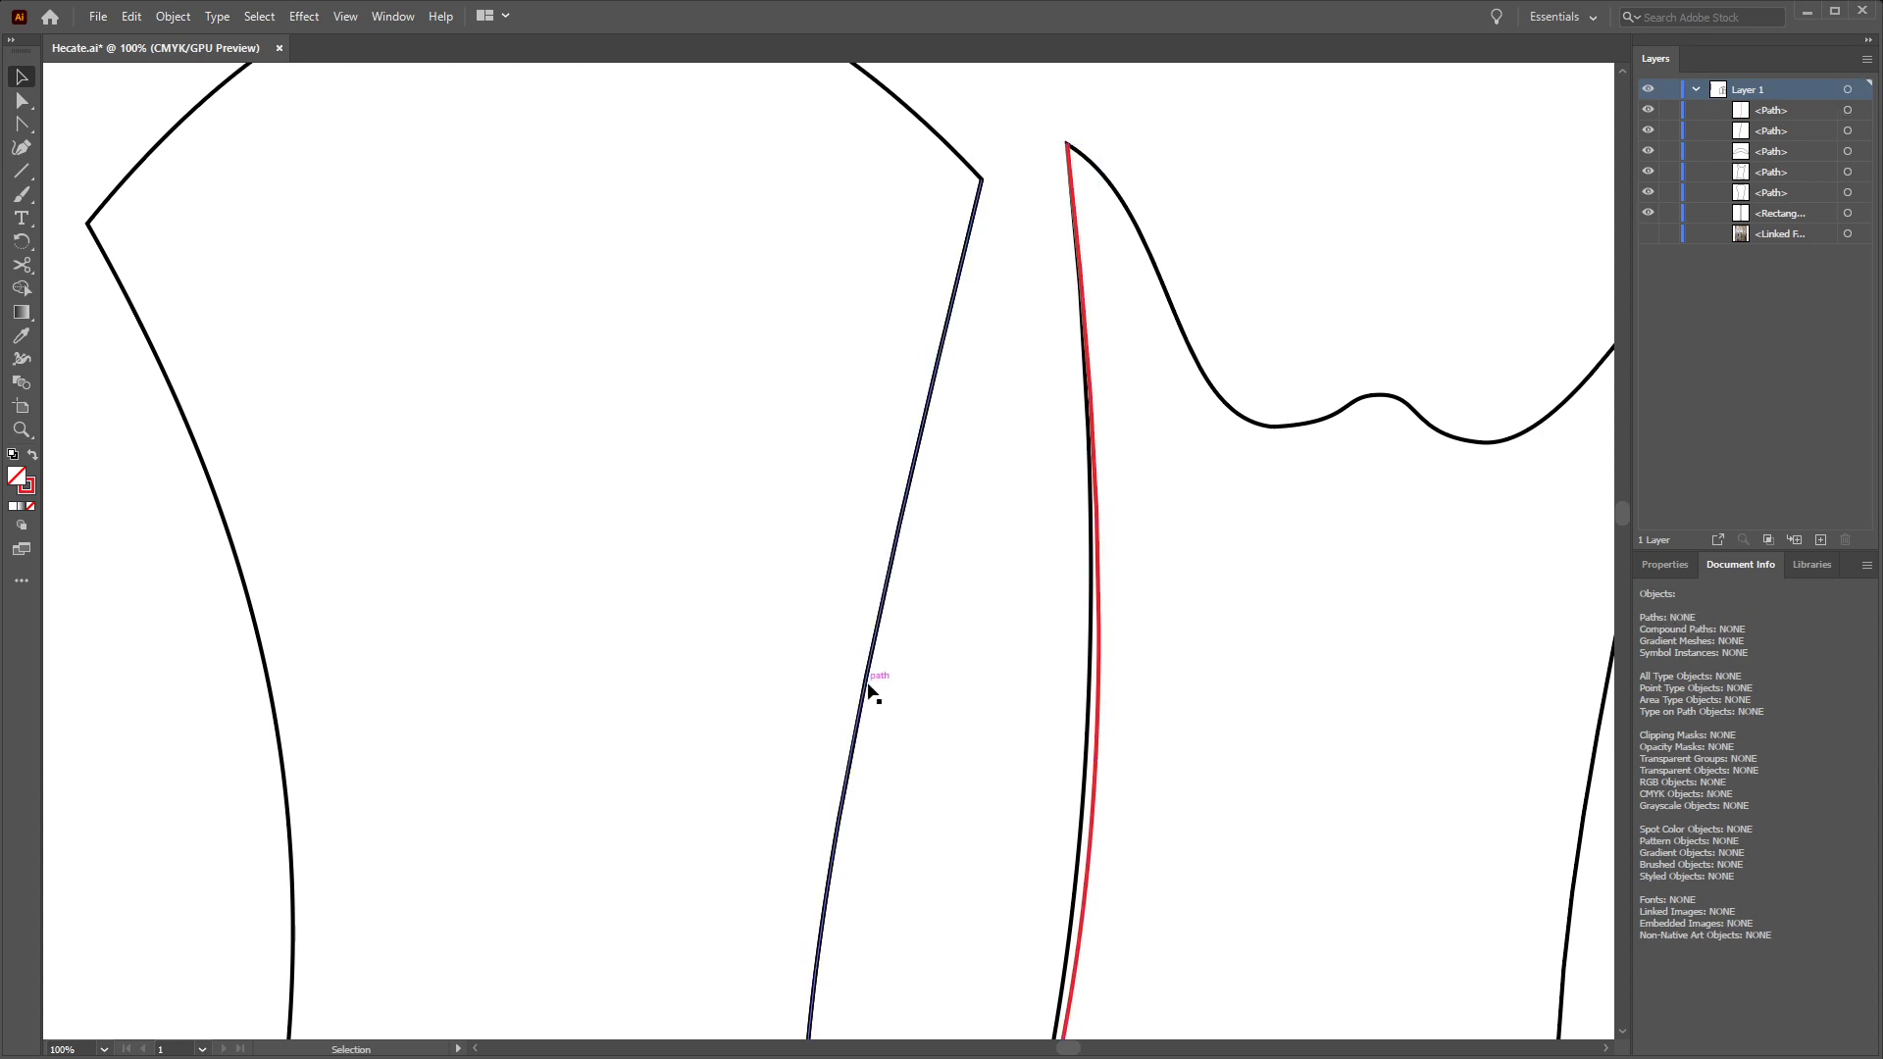
left_click(870, 690)
left_click(1664, 564)
left_click(1651, 806)
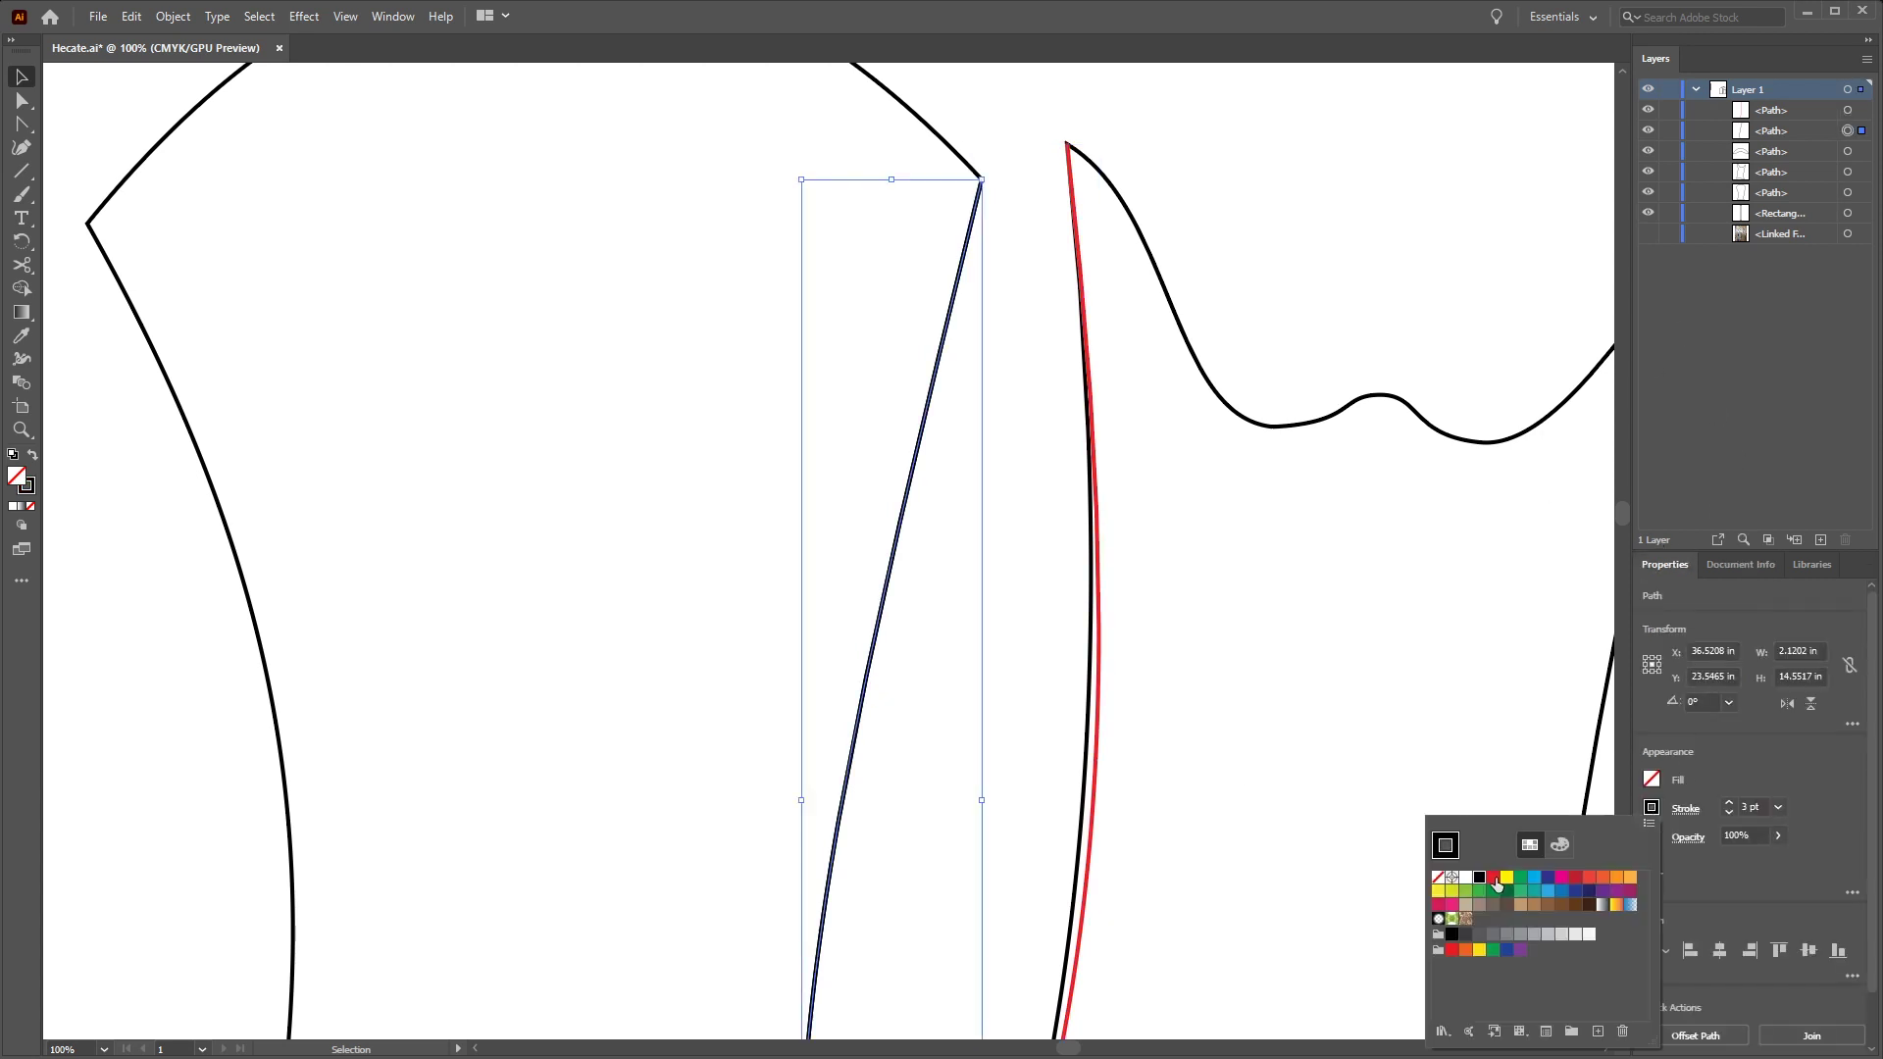
left_click(1495, 879)
Adjust the red curve's upper and lower handles so it follows the sleeve's right edge
key("a")
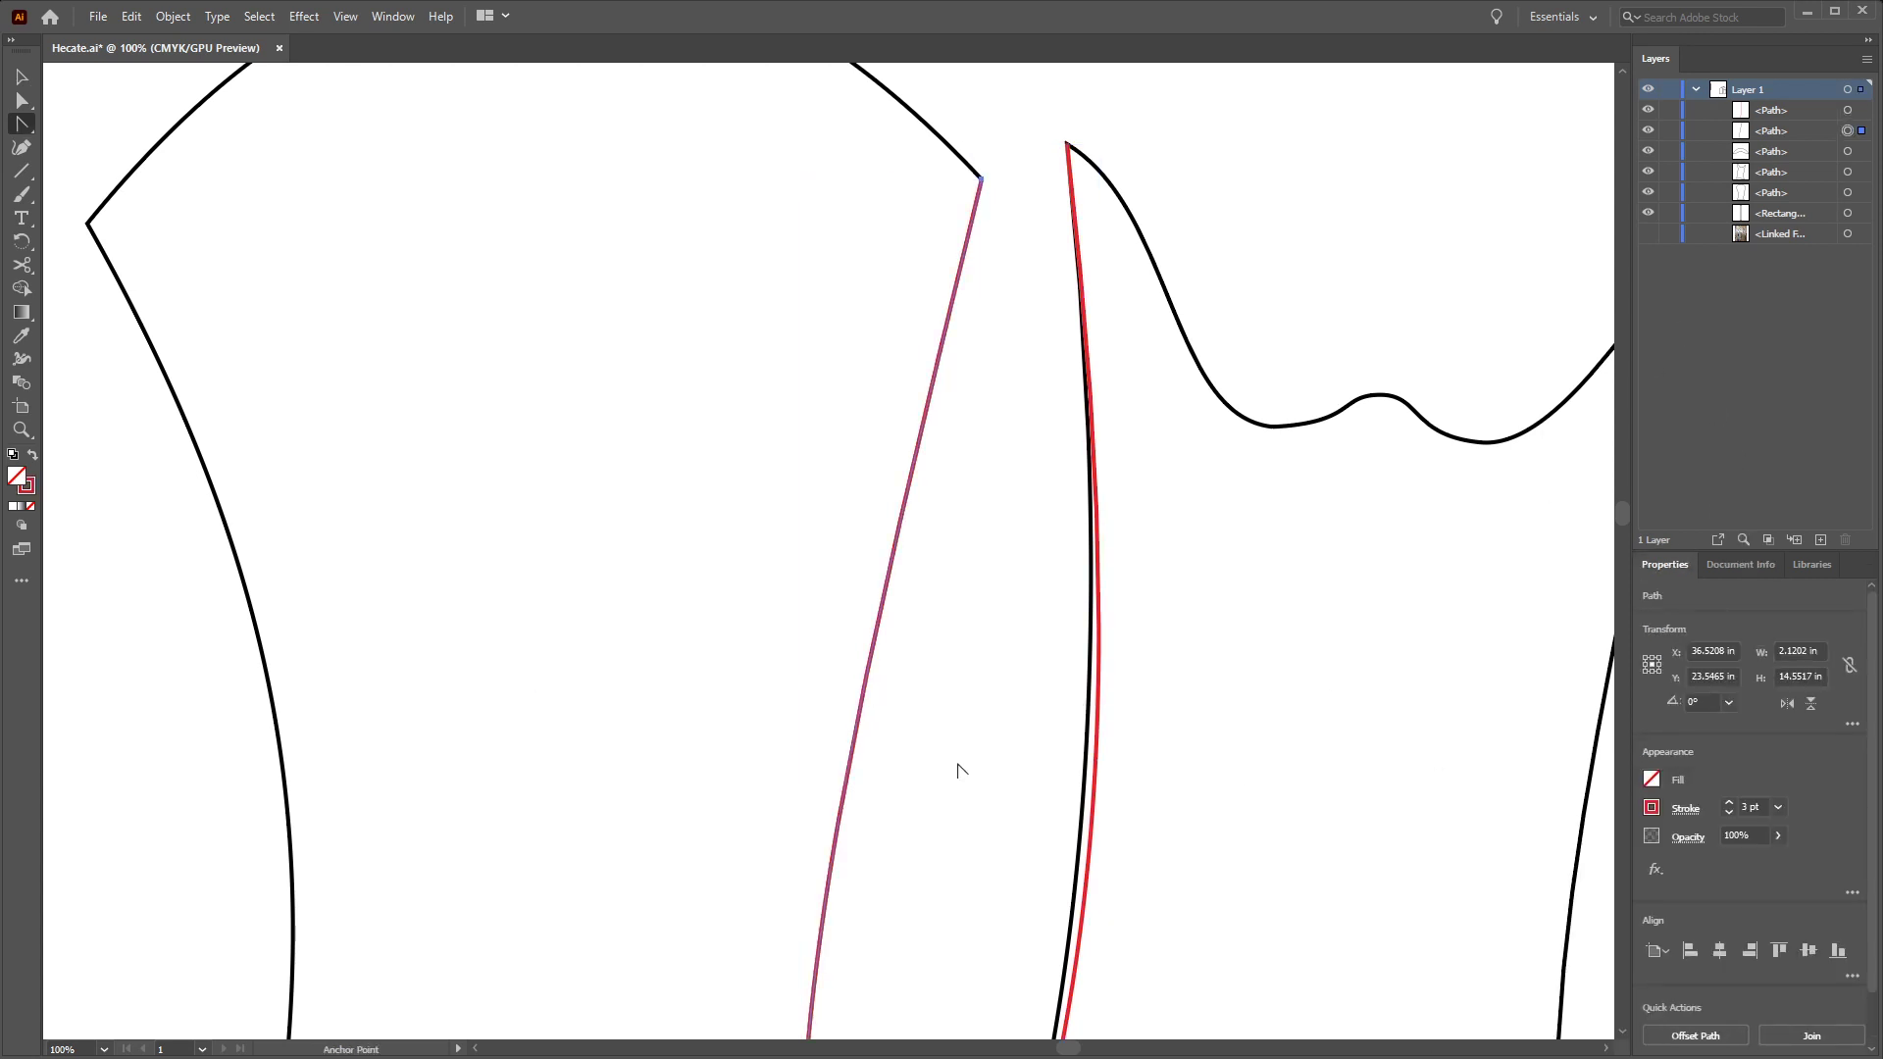
scroll(959, 770, "down", 10)
left_click(760, 753)
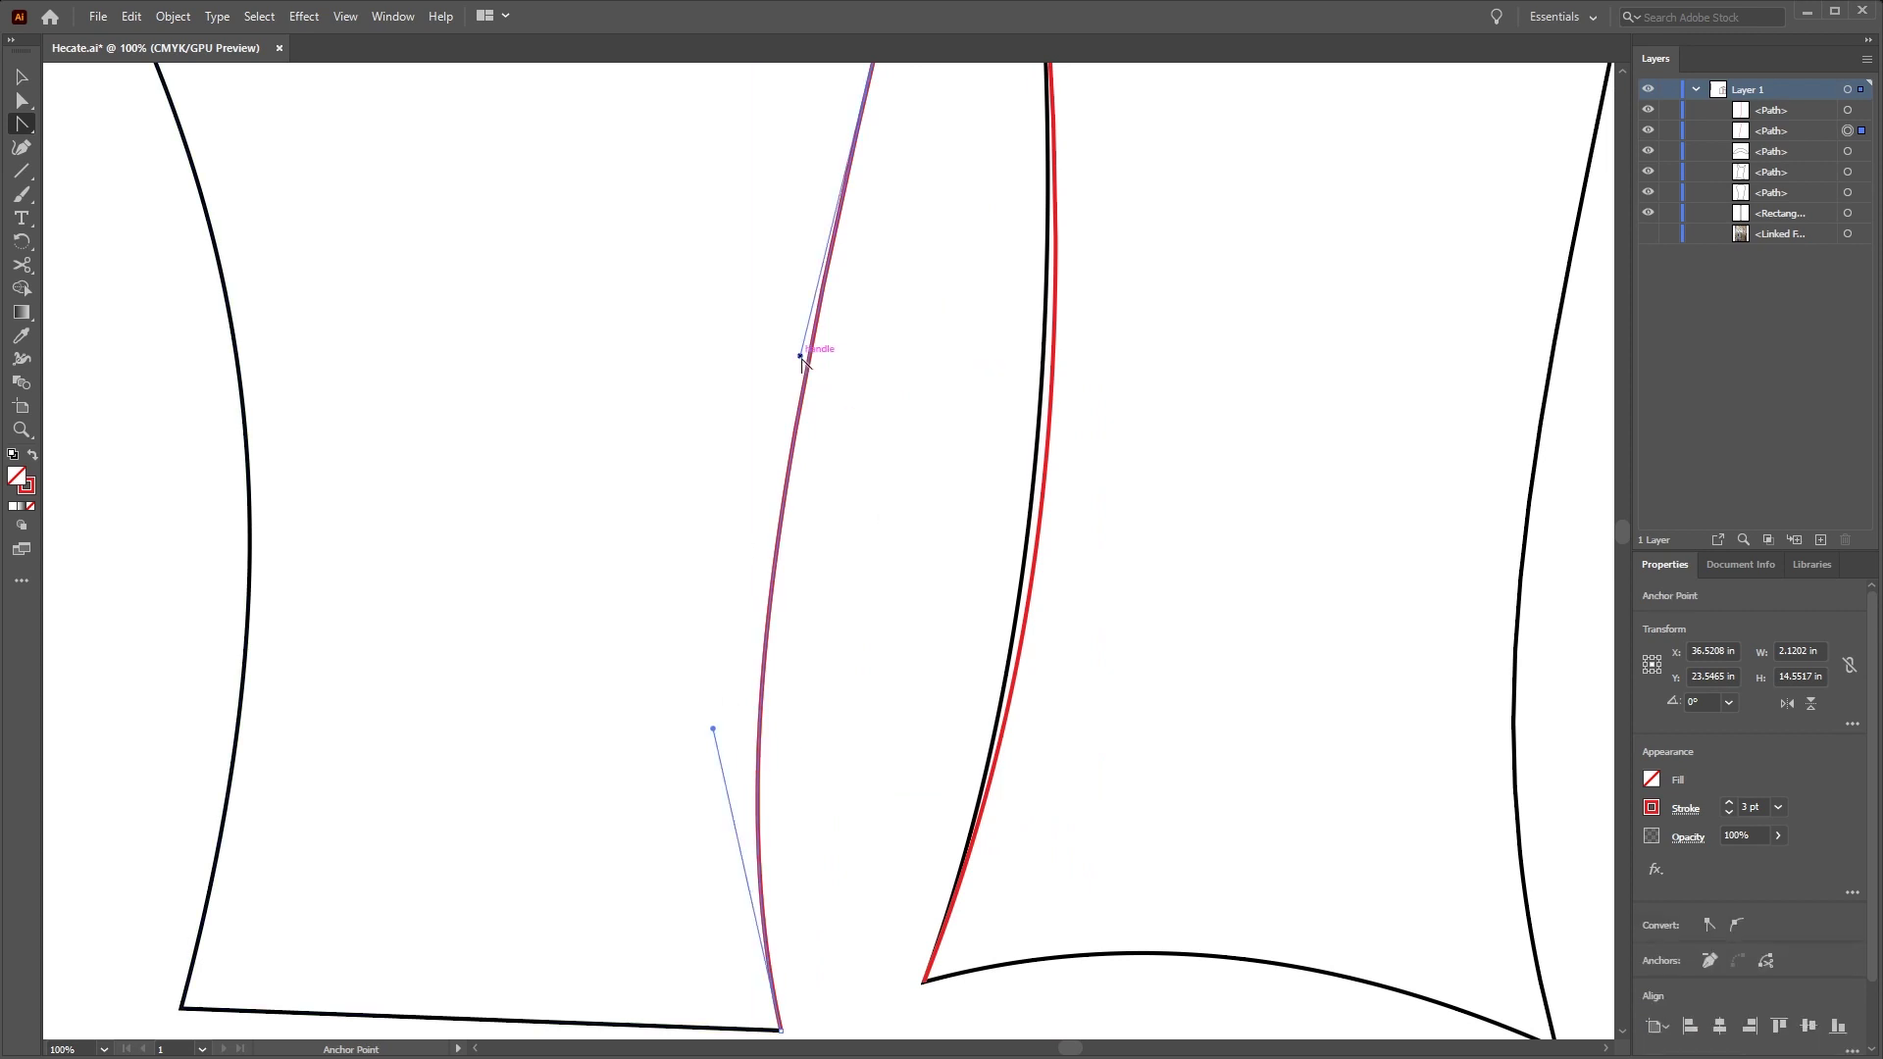
left_click_drag(802, 356, 815, 370)
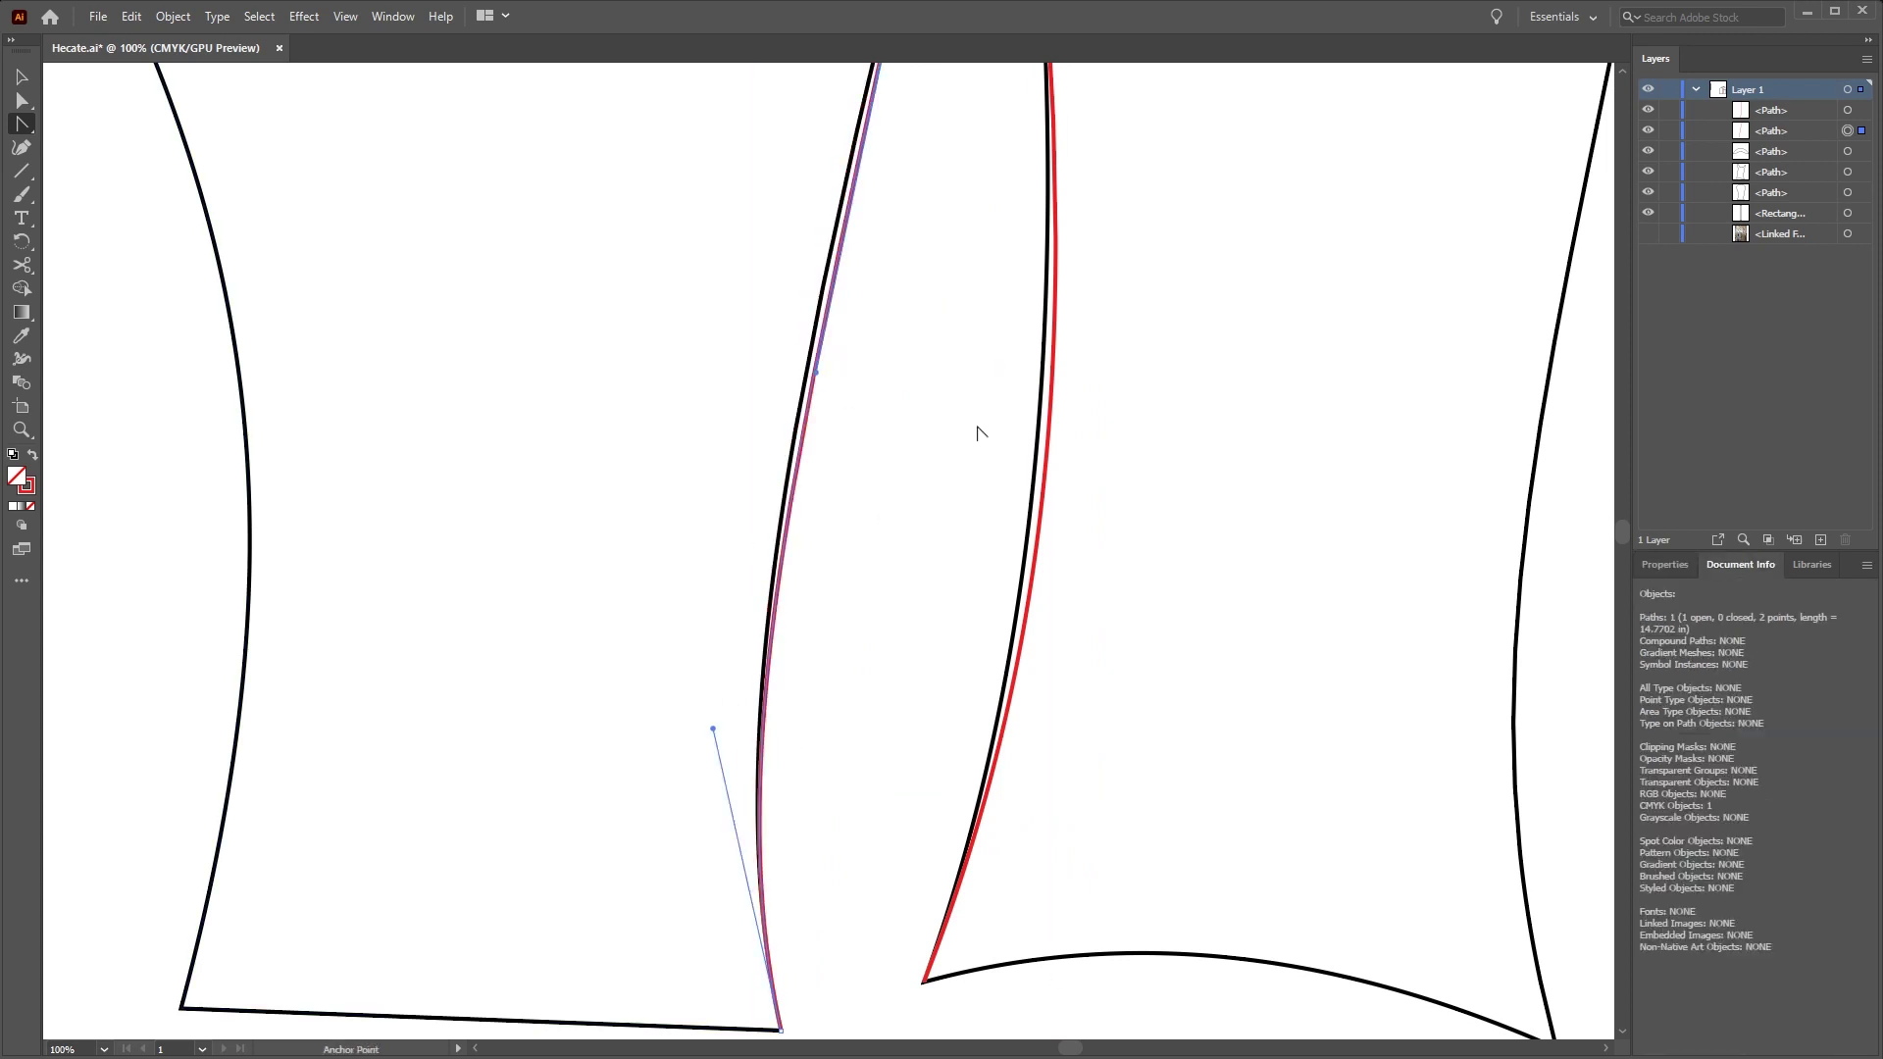
left_click_drag(814, 451, 892, 533)
left_click_drag(894, 455, 927, 460)
left_click_drag(953, 576, 967, 470)
left_click_drag(804, 706, 861, 731)
key("ctrl+z")
key("ctrl+z")
scroll(902, 716, "up", 3)
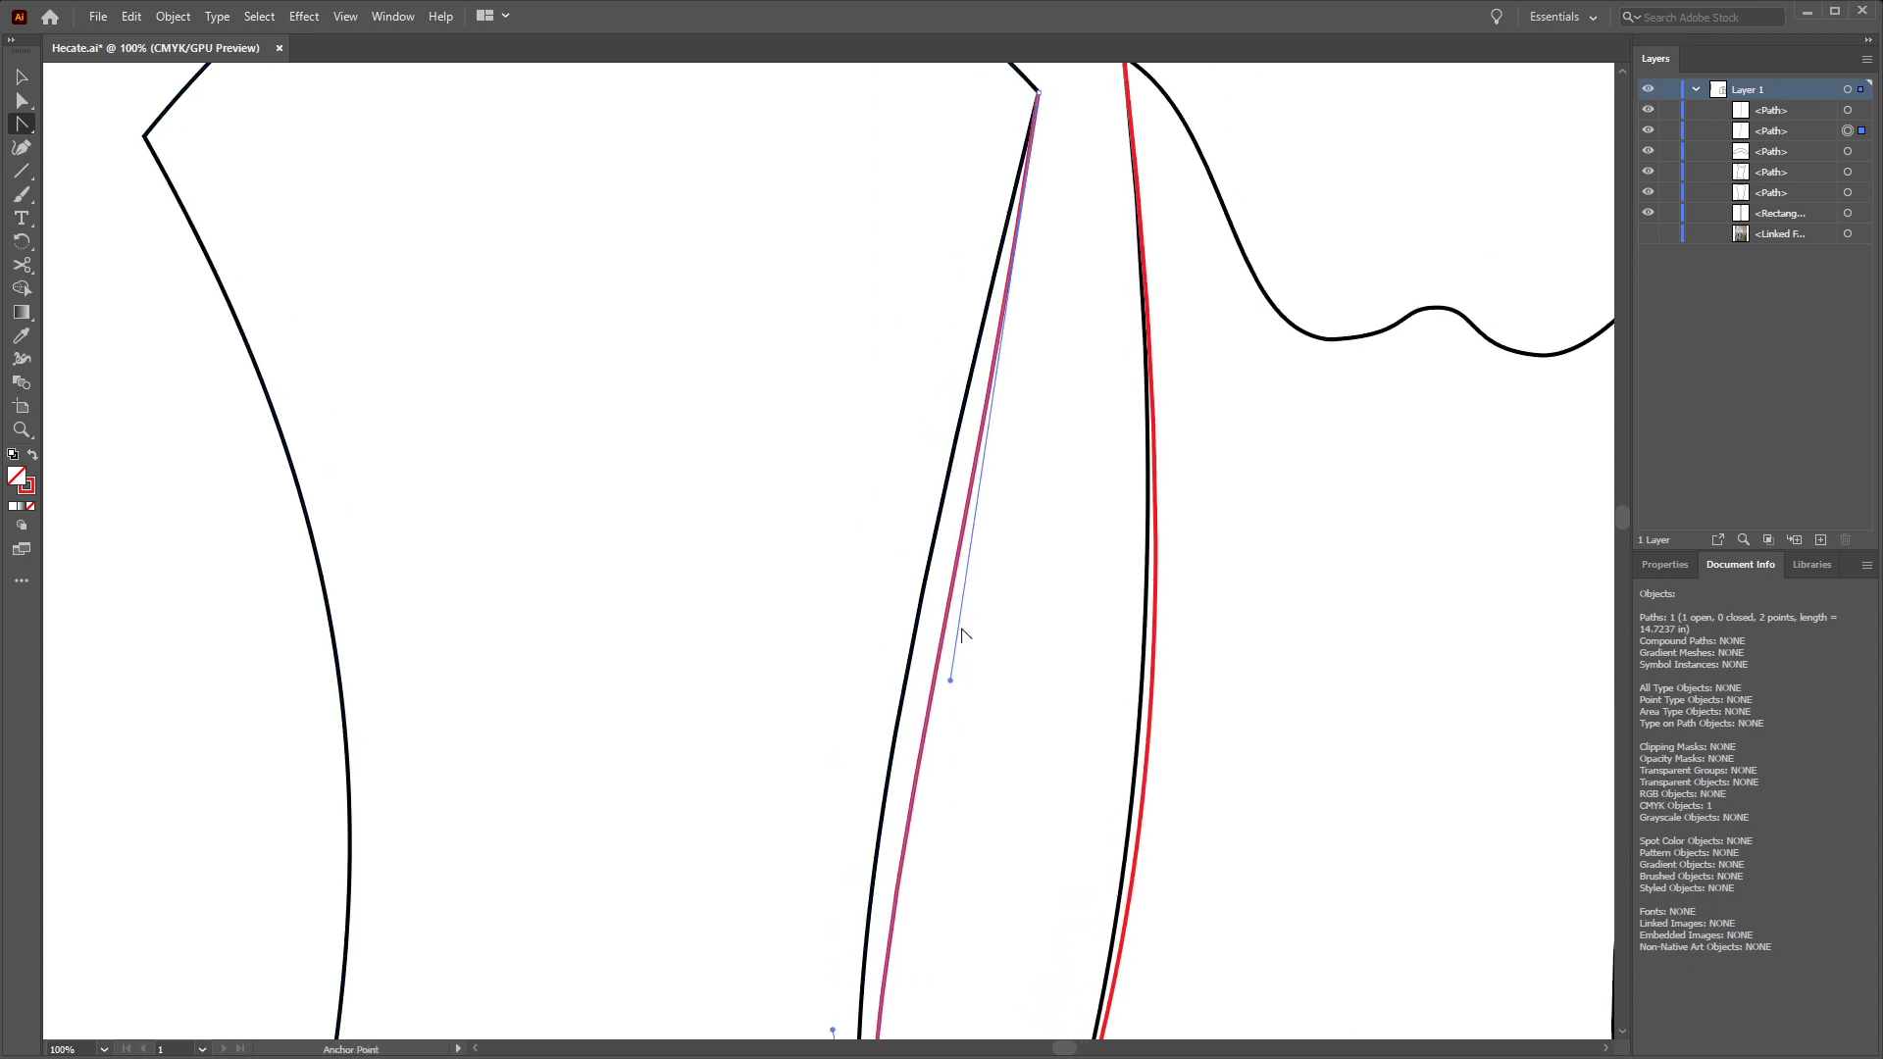
left_click_drag(949, 686, 926, 661)
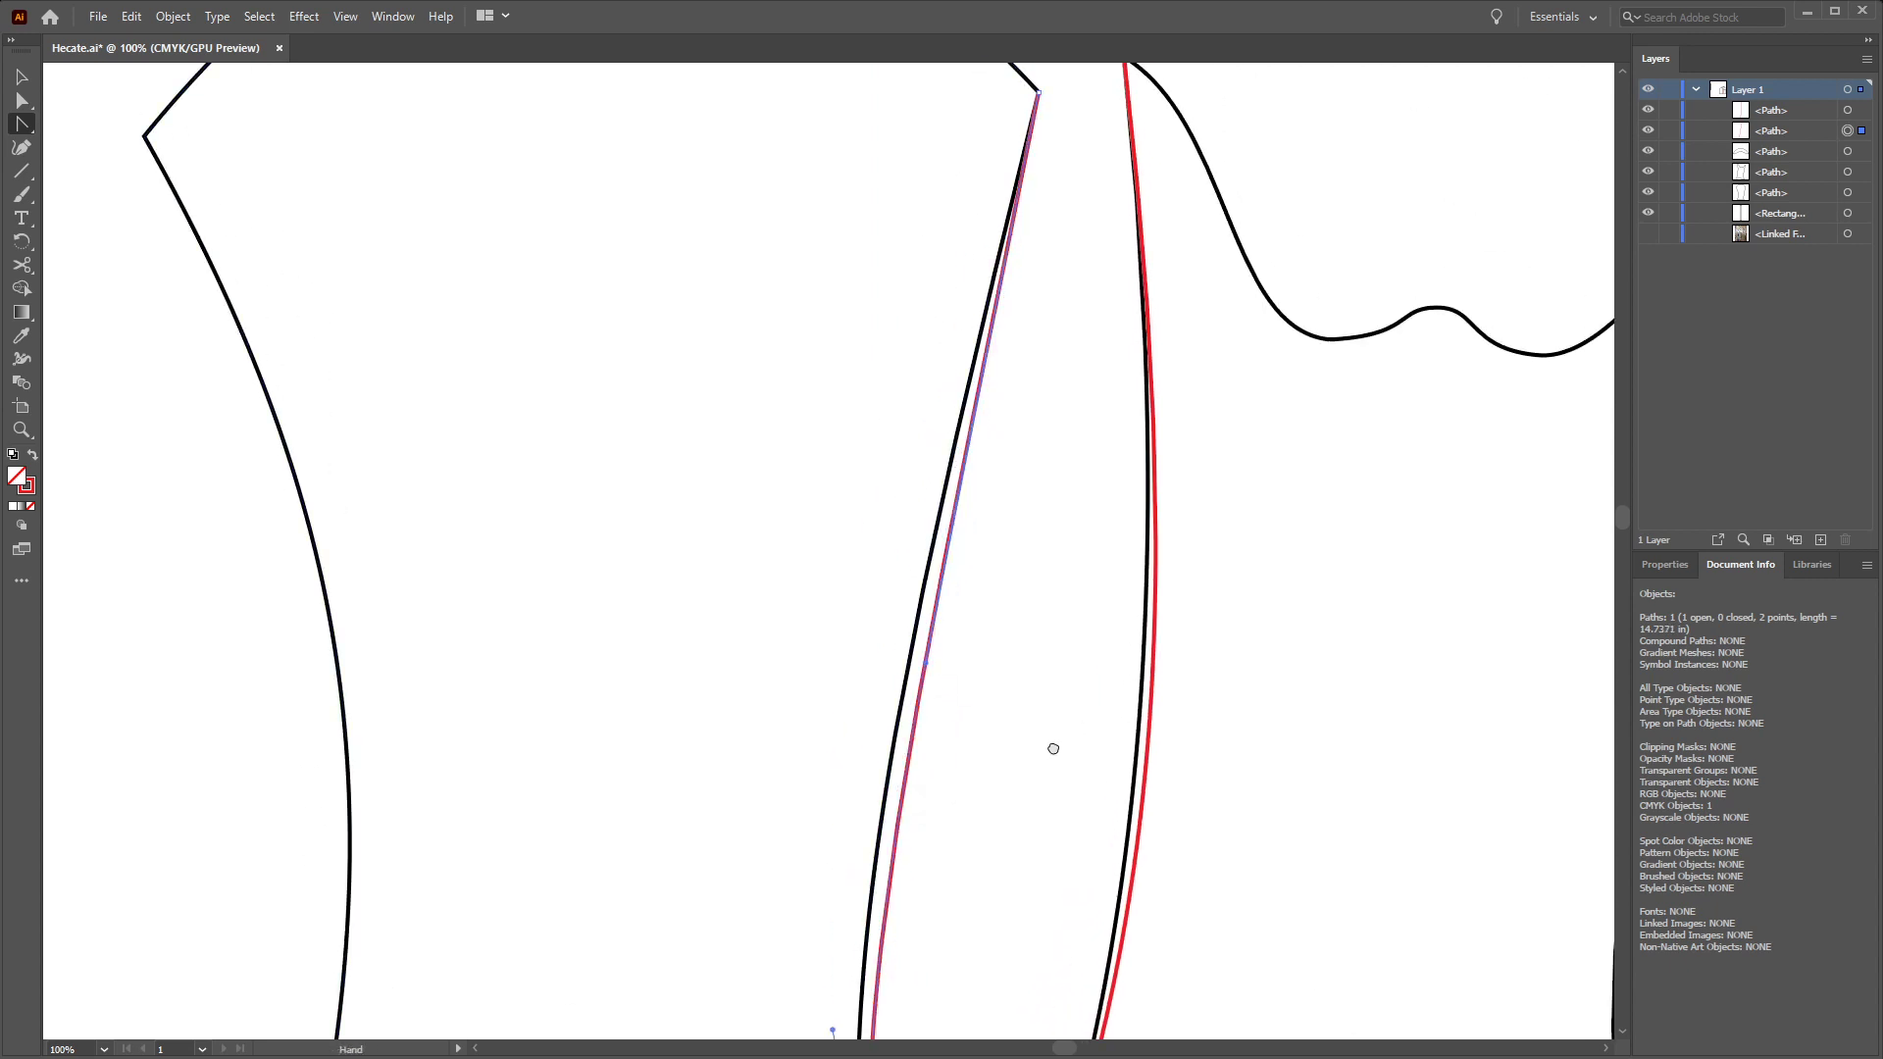
left_click_drag(1050, 749, 965, 526)
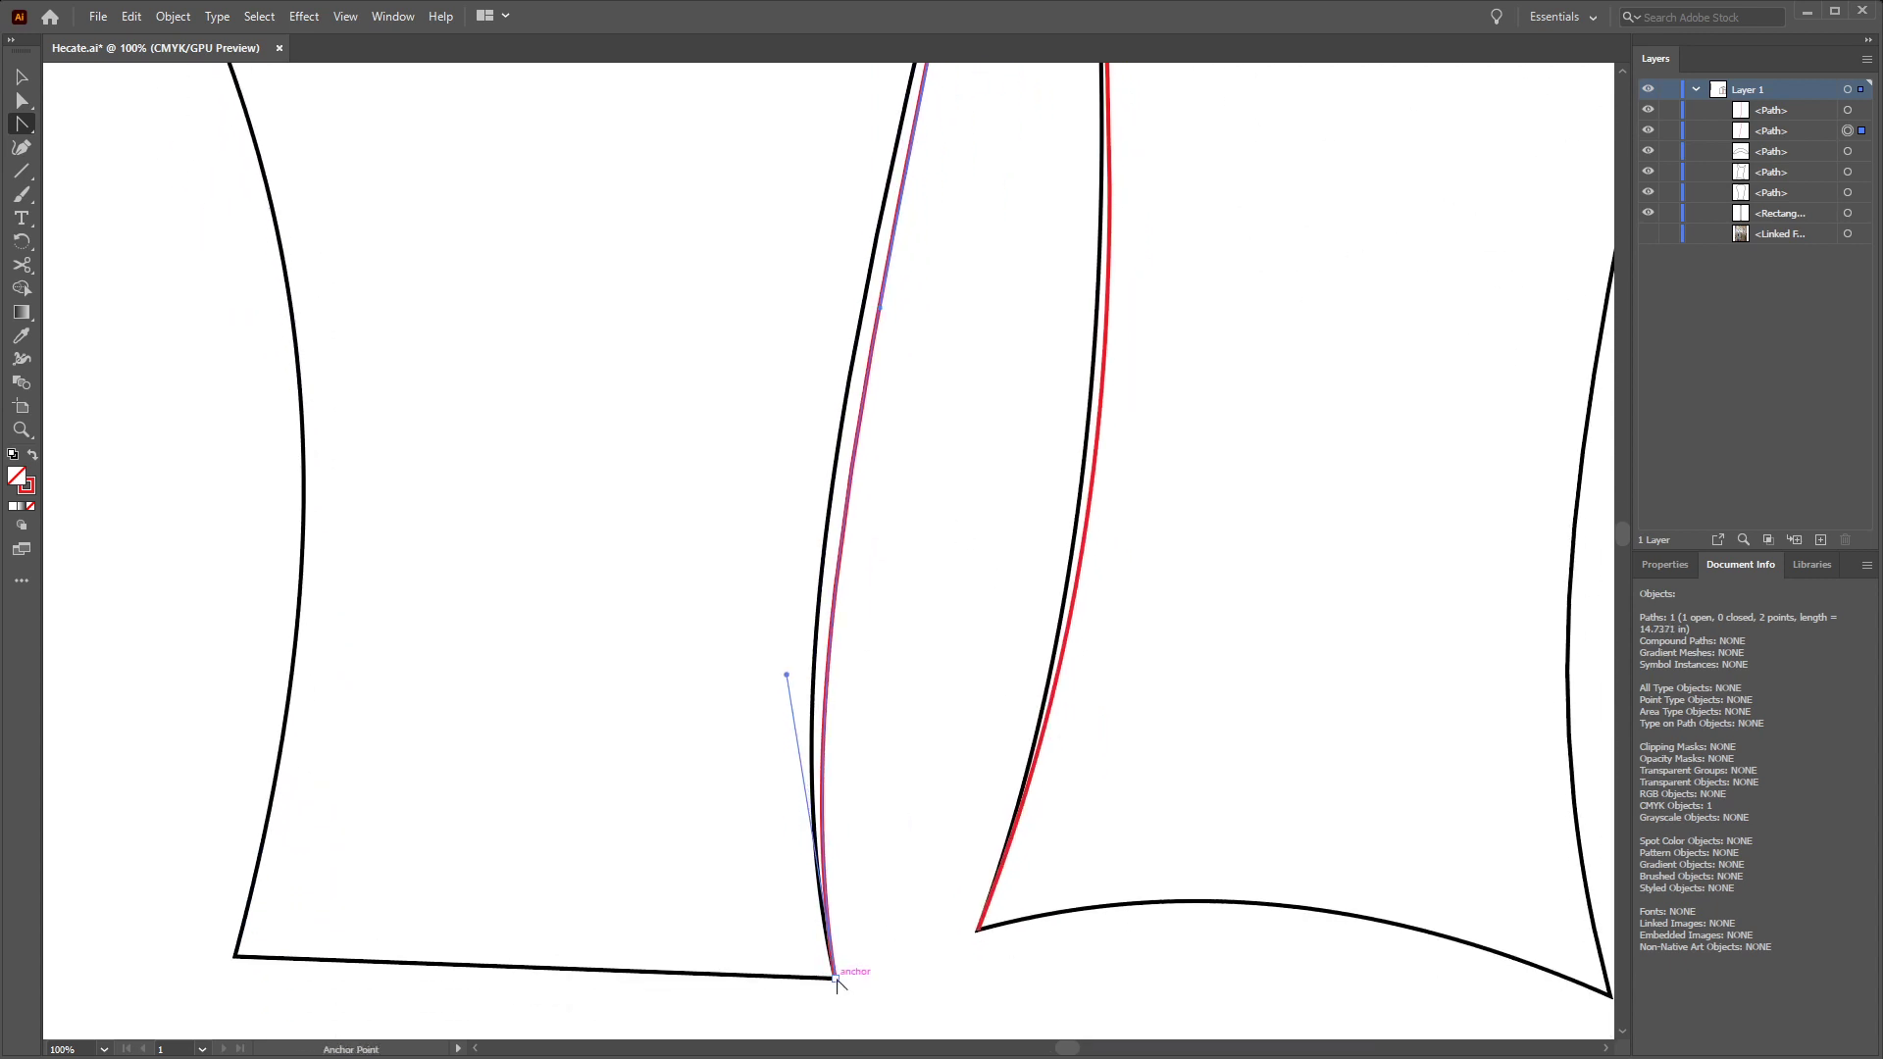
Raise the red curve's bottom anchor to the sleeve's bottom corner
key("a")
mouse_move(838, 982)
left_mouse_down()
mouse_move(832, 957)
mouse_move(837, 974)
left_mouse_up()
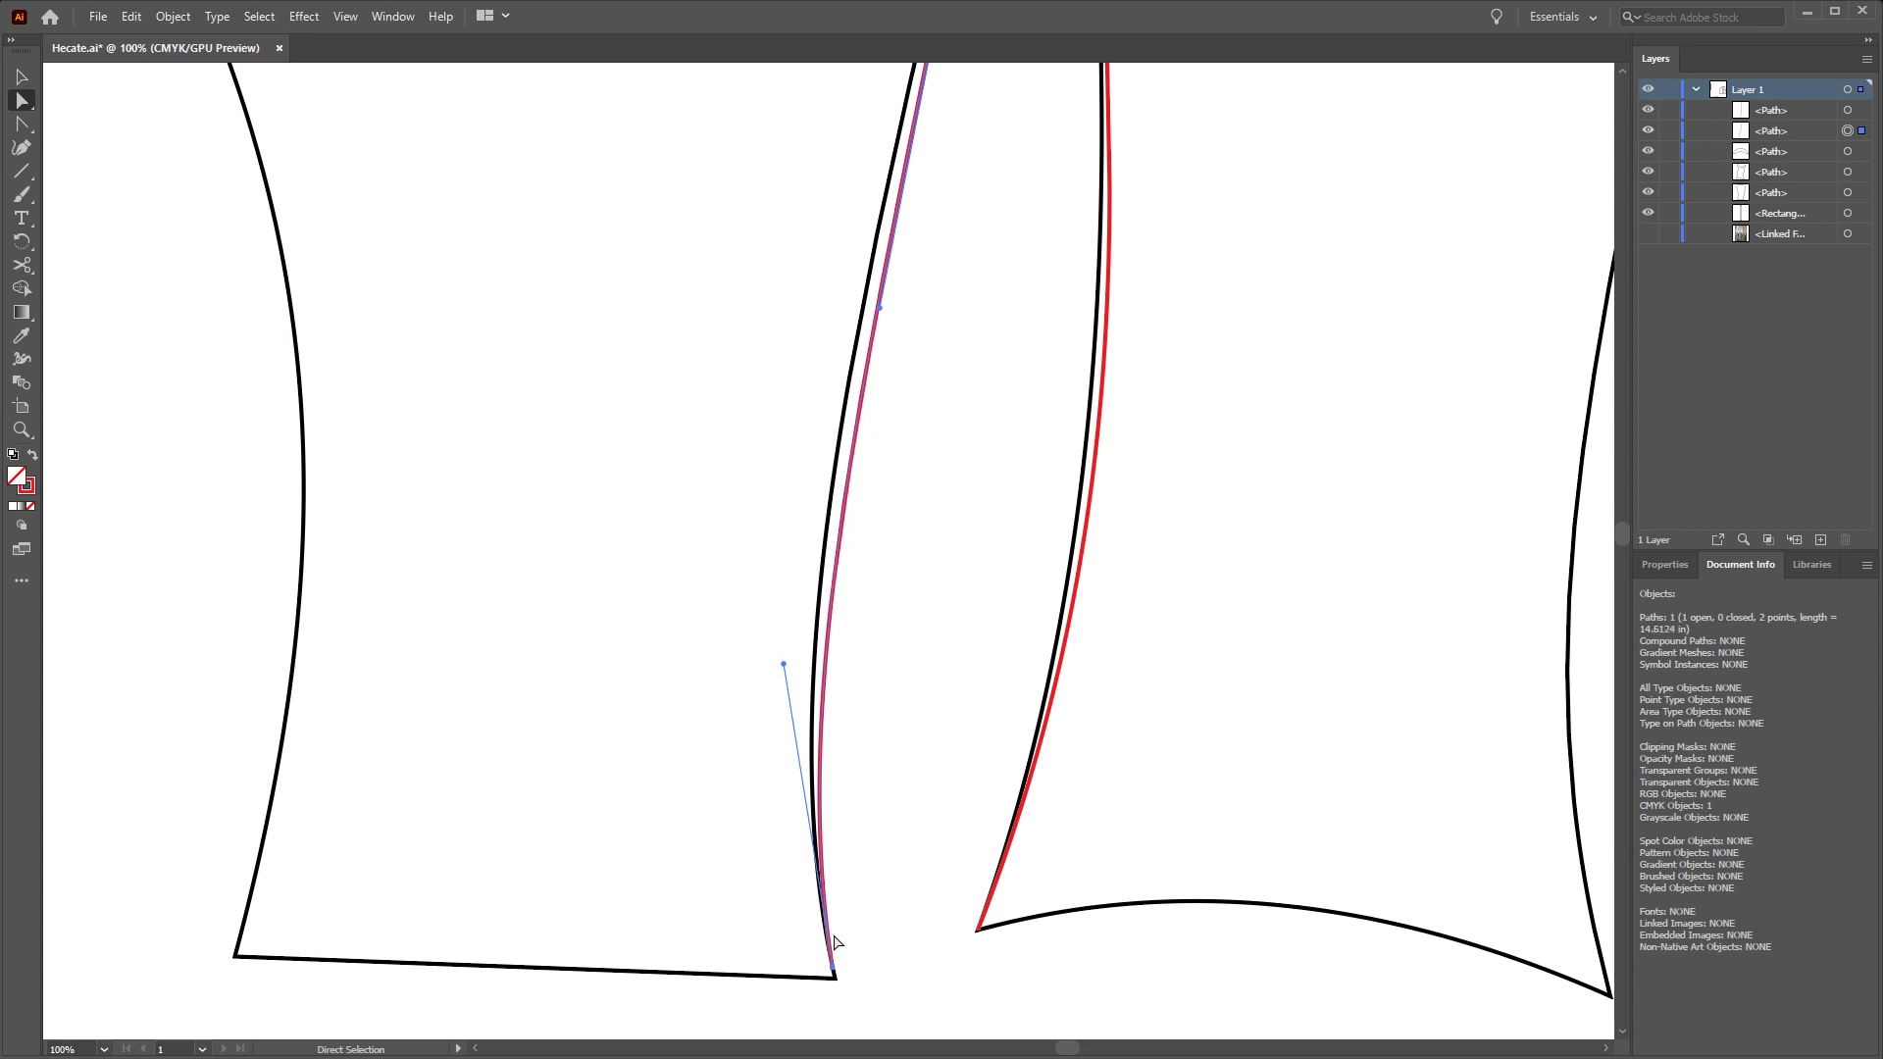
left_click_drag(959, 98, 967, 560)
left_click_drag(989, 887, 959, 384)
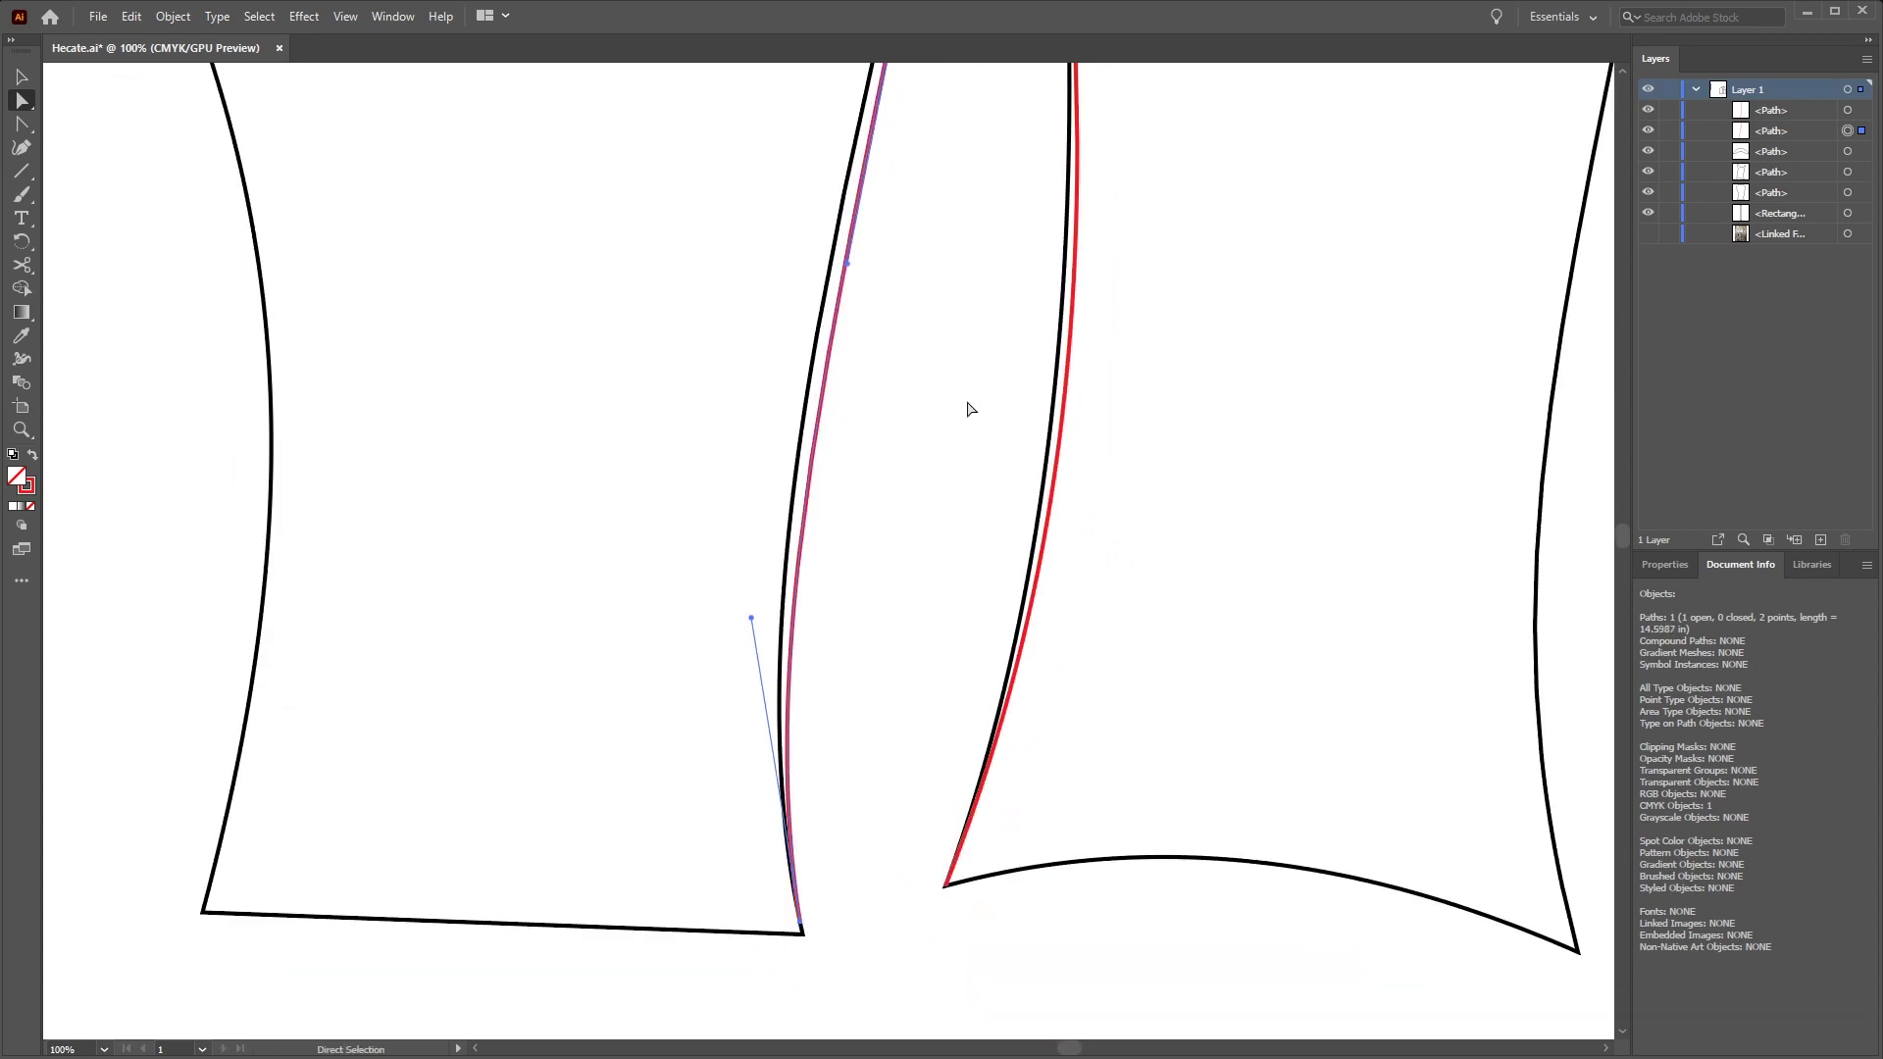
left_click(945, 454)
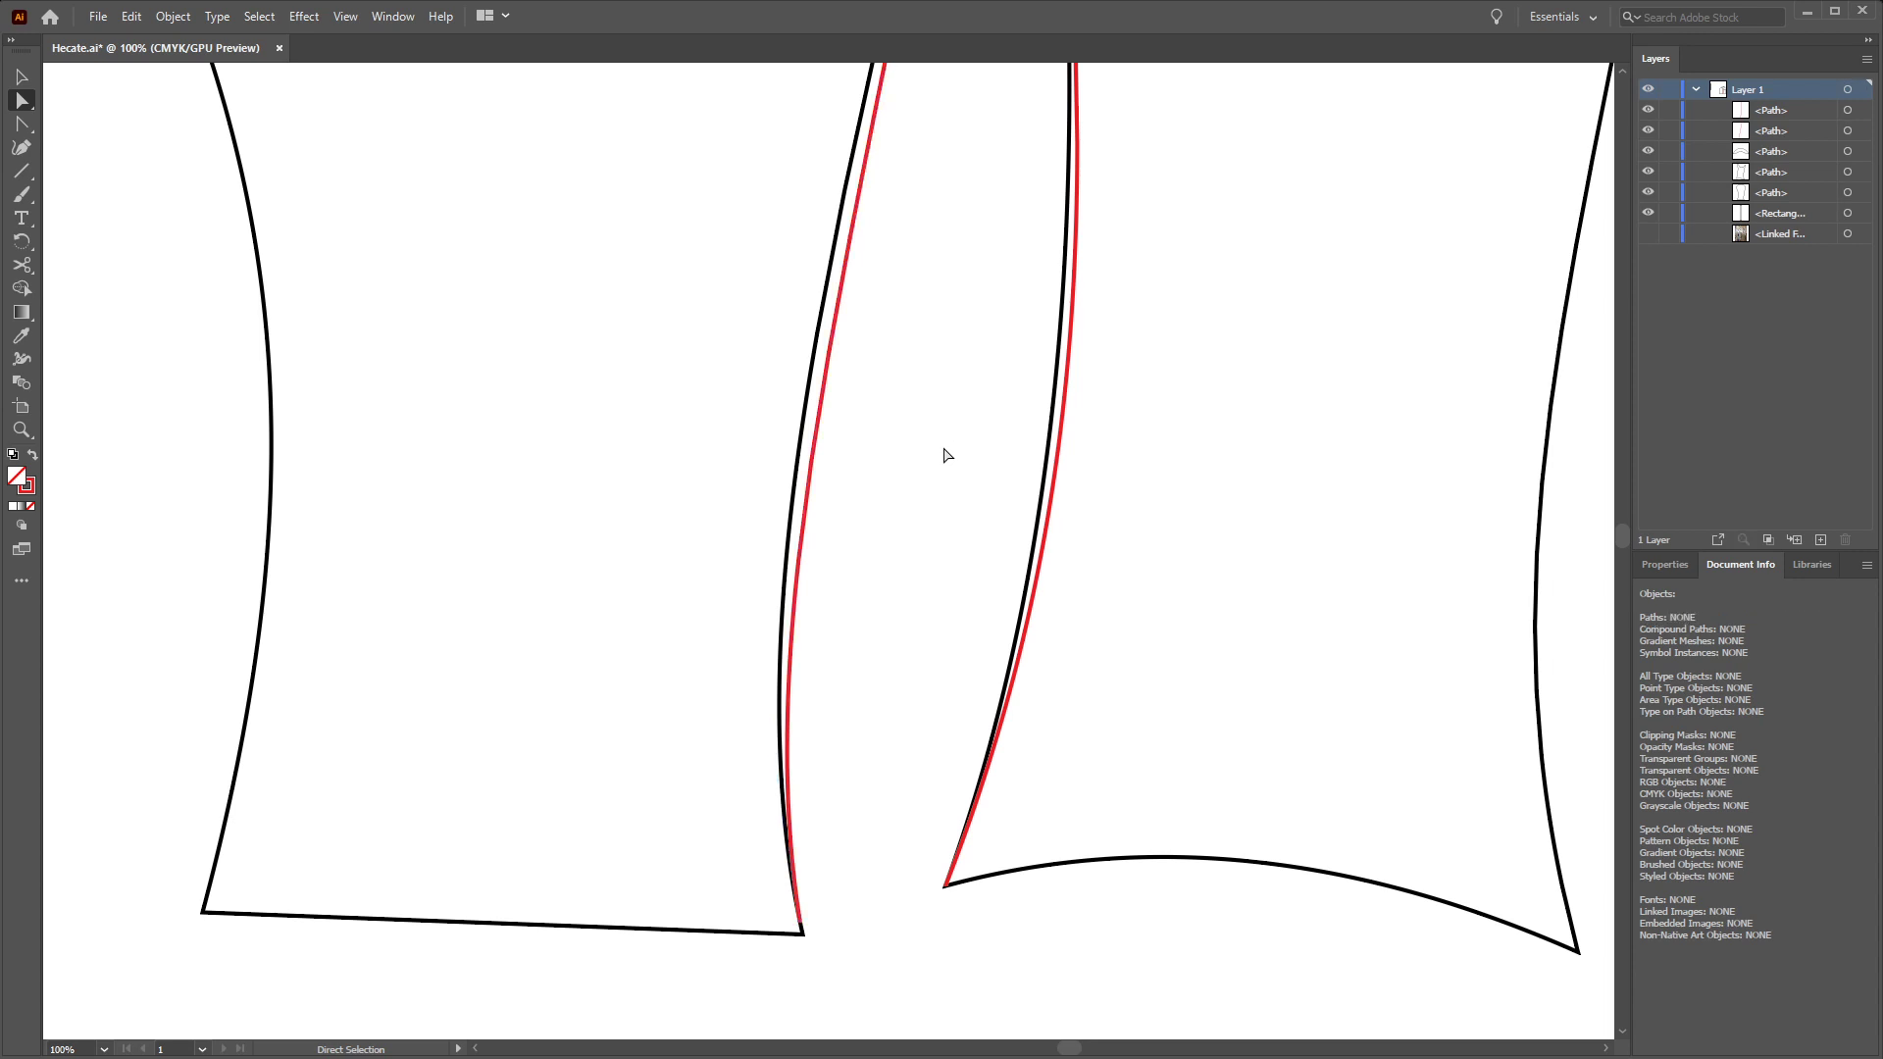
Move the sleeve's bottom-right corner anchor onto the red guide's end
left_click(803, 933)
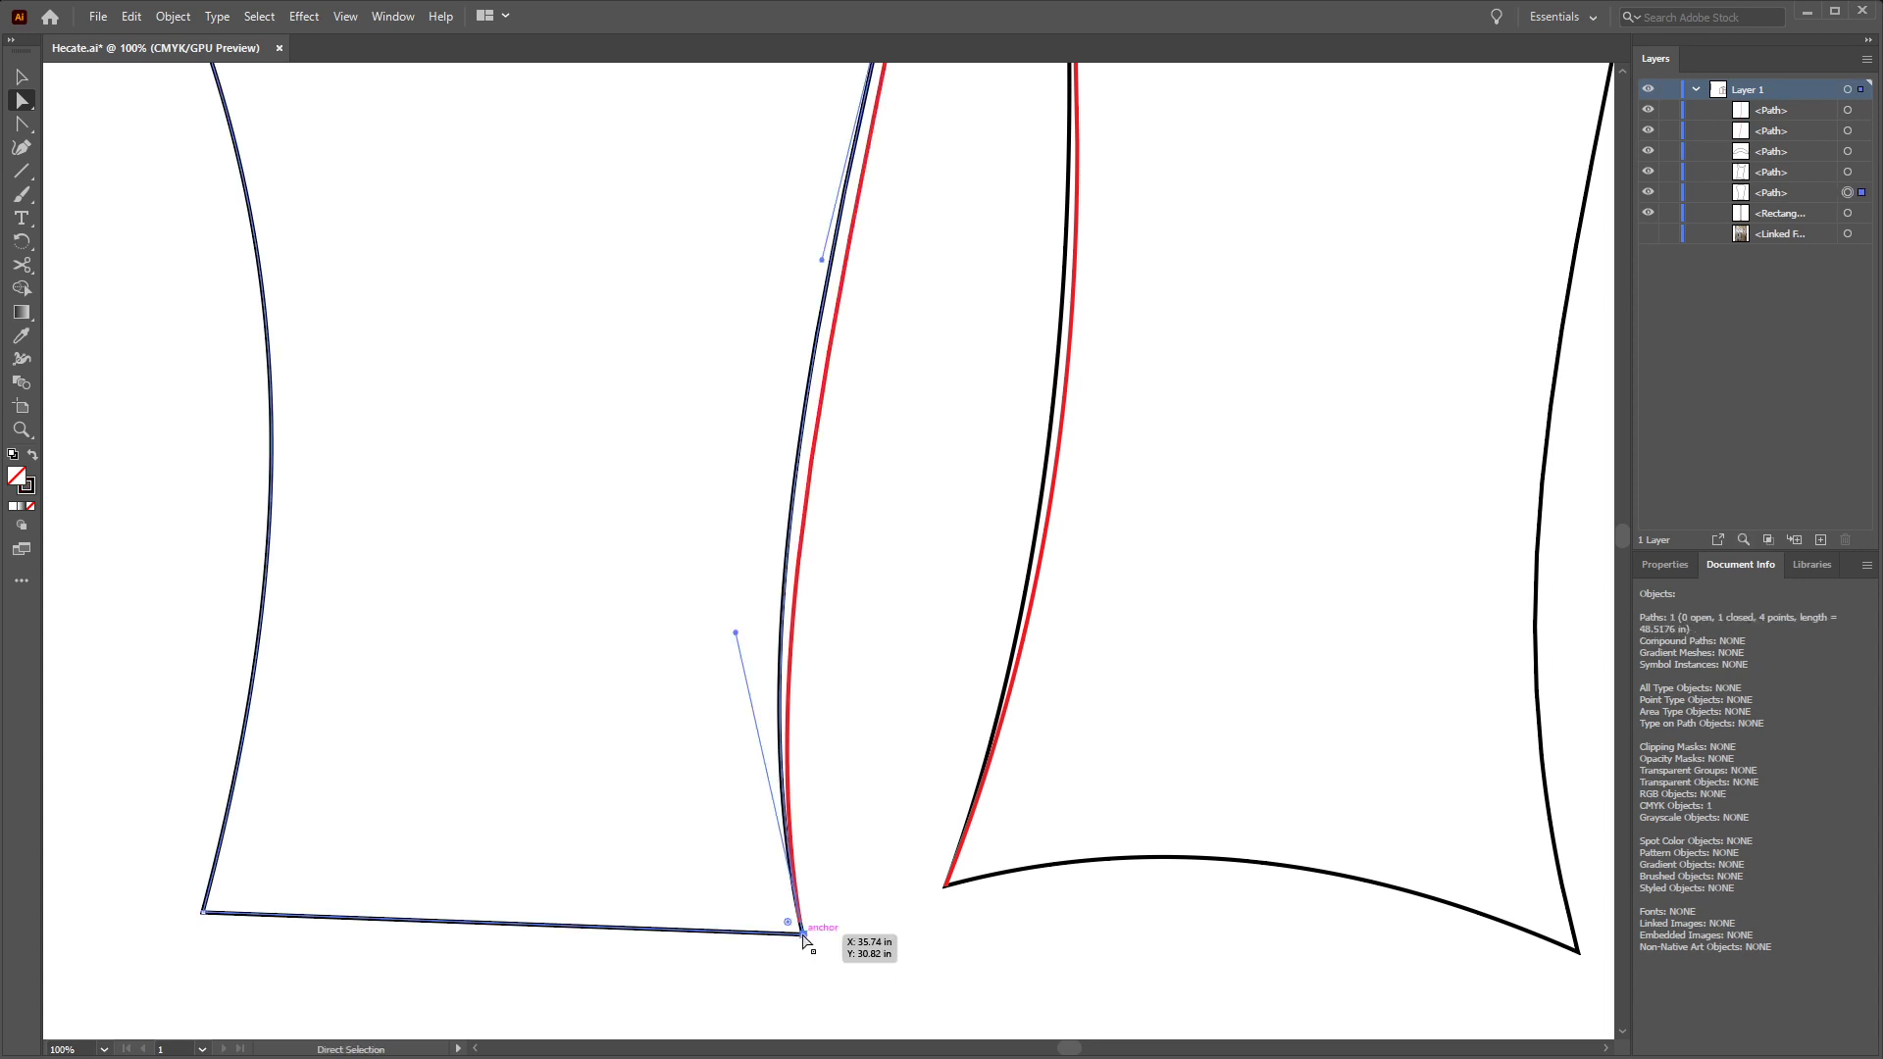
left_click_drag(802, 934, 800, 922)
left_click(868, 753)
left_click_drag(905, 336, 938, 660)
Bend the sleeve's right edge onto its red guide curve with the Anchor Point tool
left_click(849, 652)
key("shift+c")
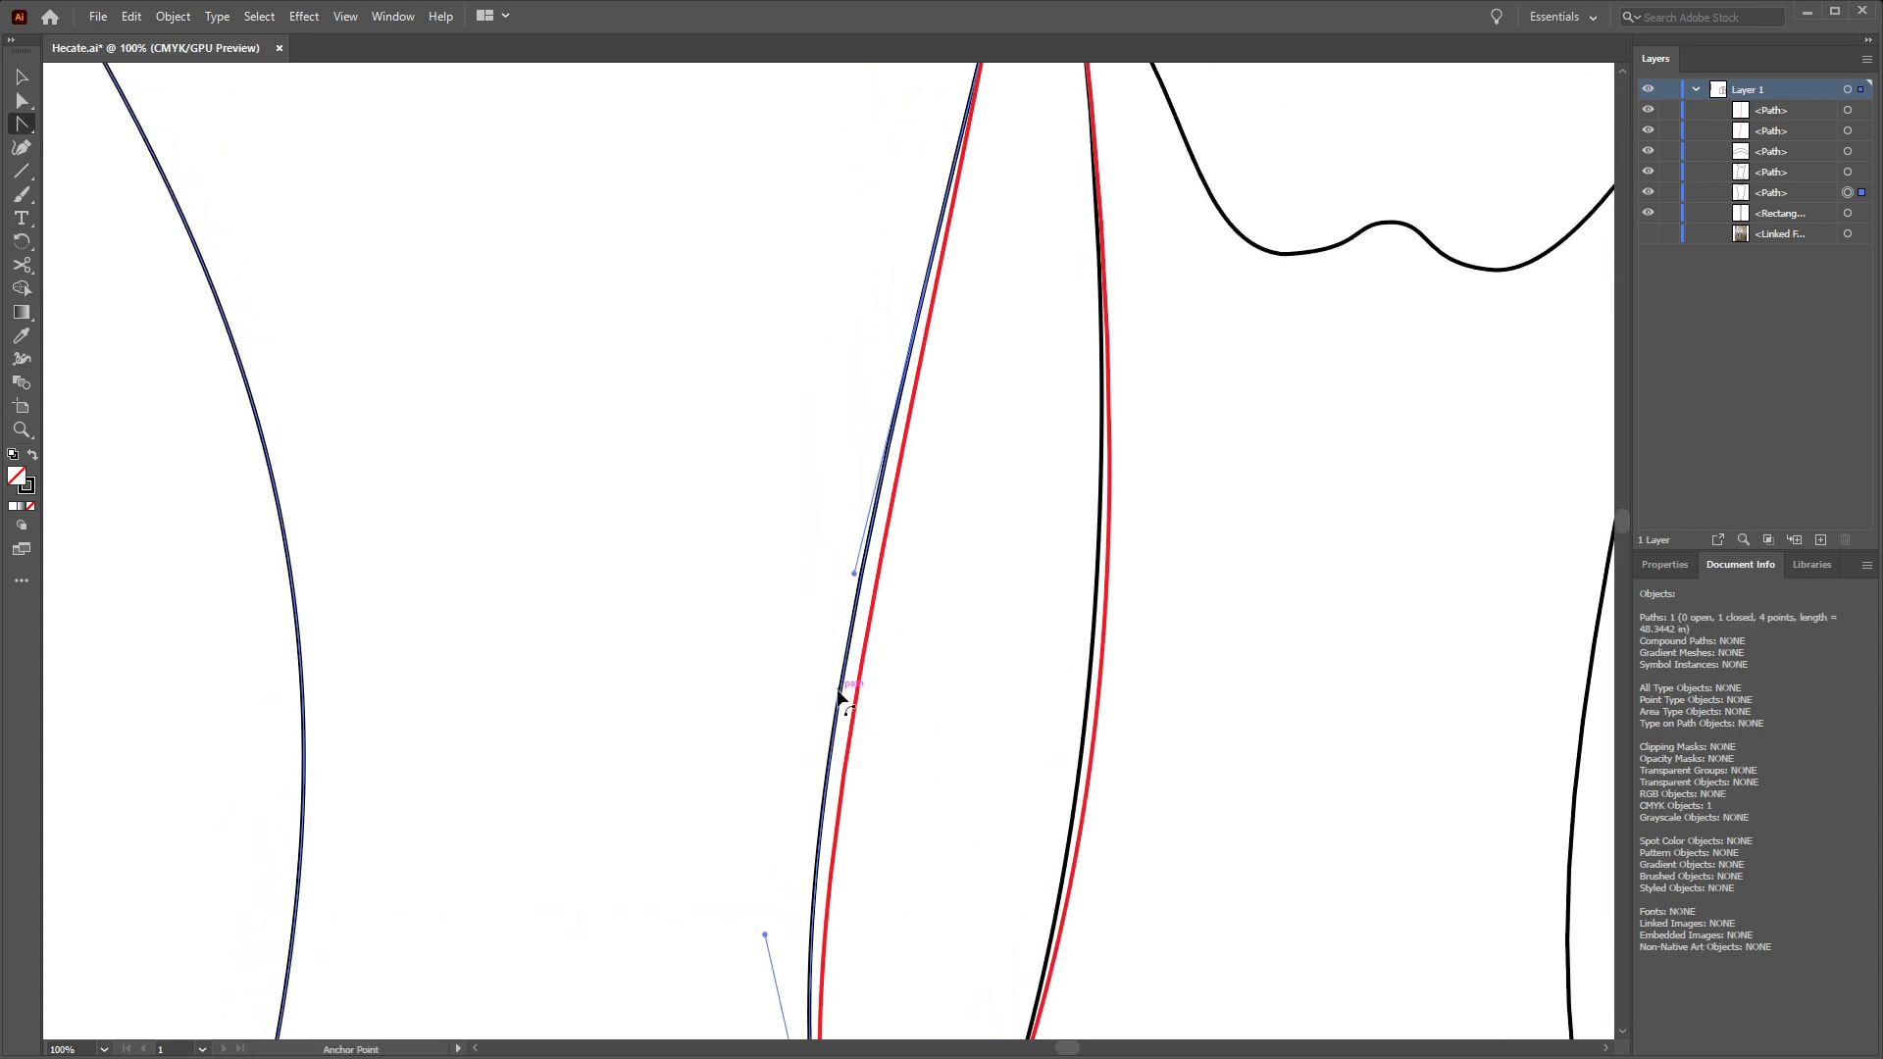
left_click_drag(845, 698, 946, 697)
scroll(933, 470, "down", 4)
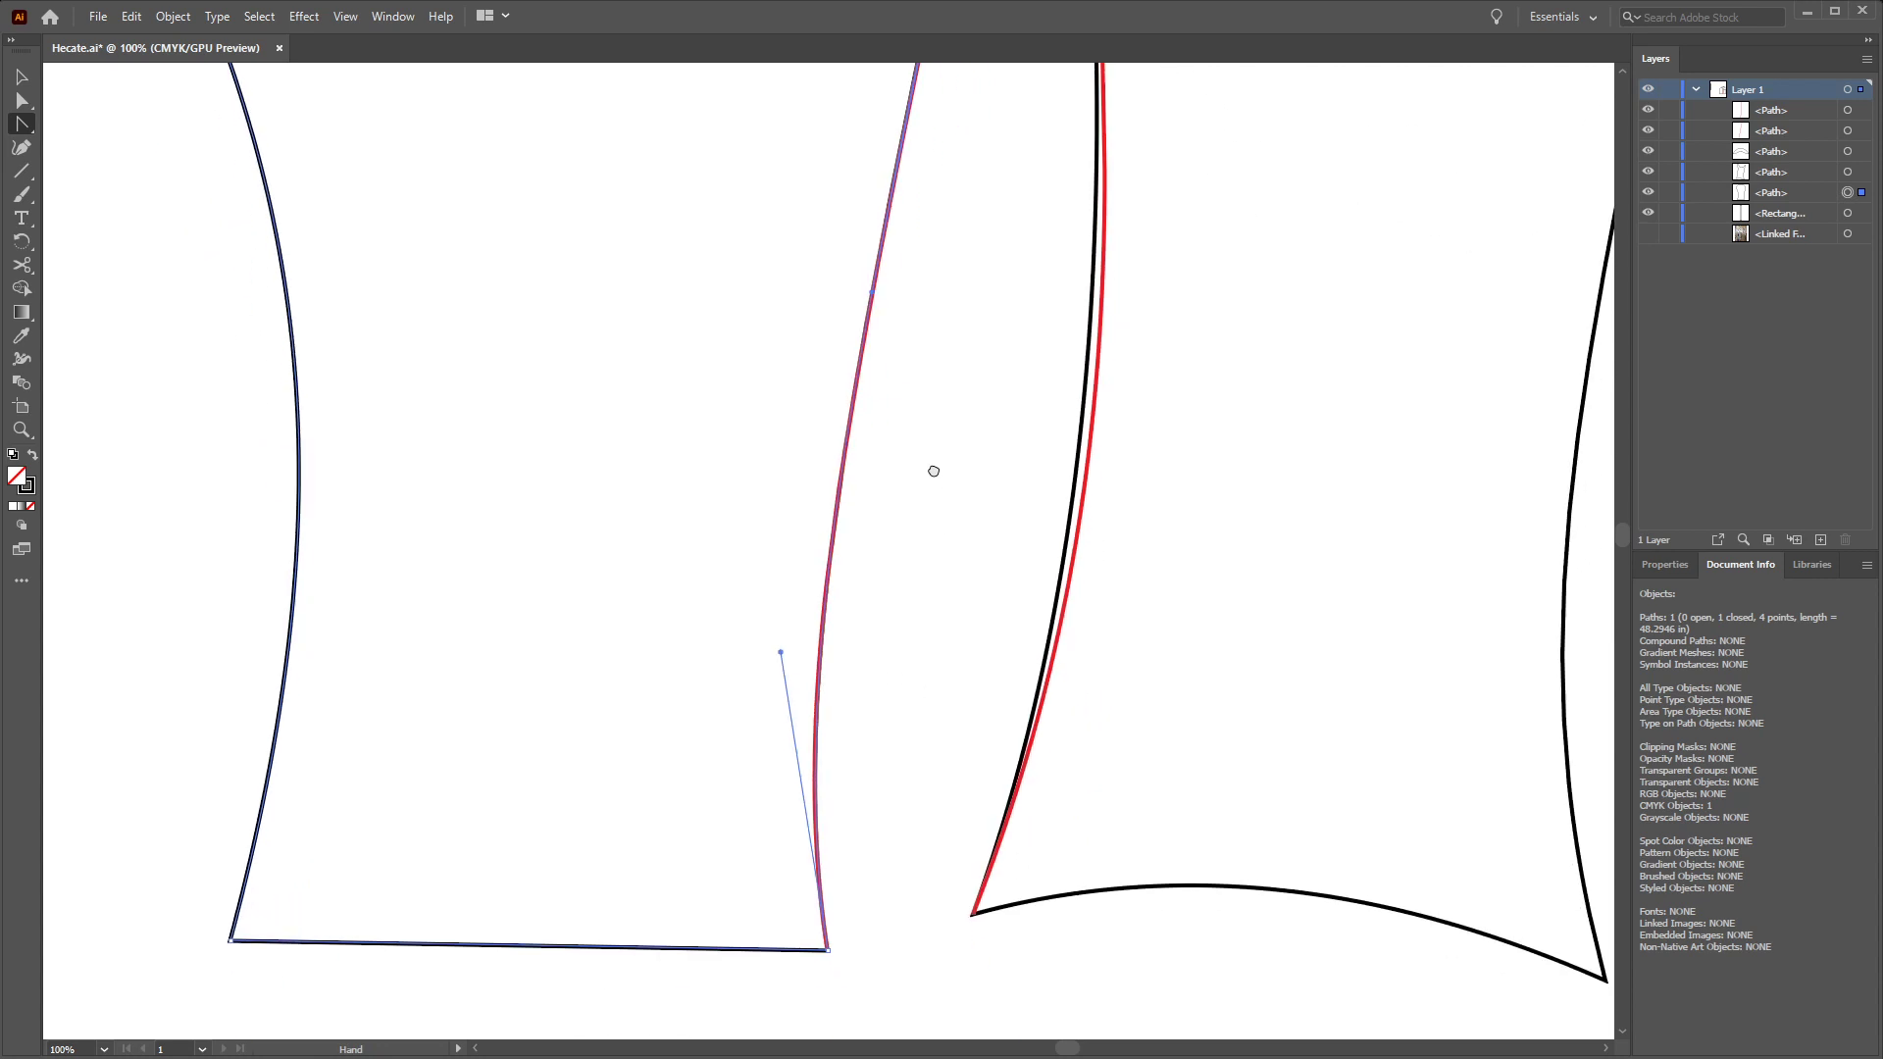
scroll(987, 513, "up", 7)
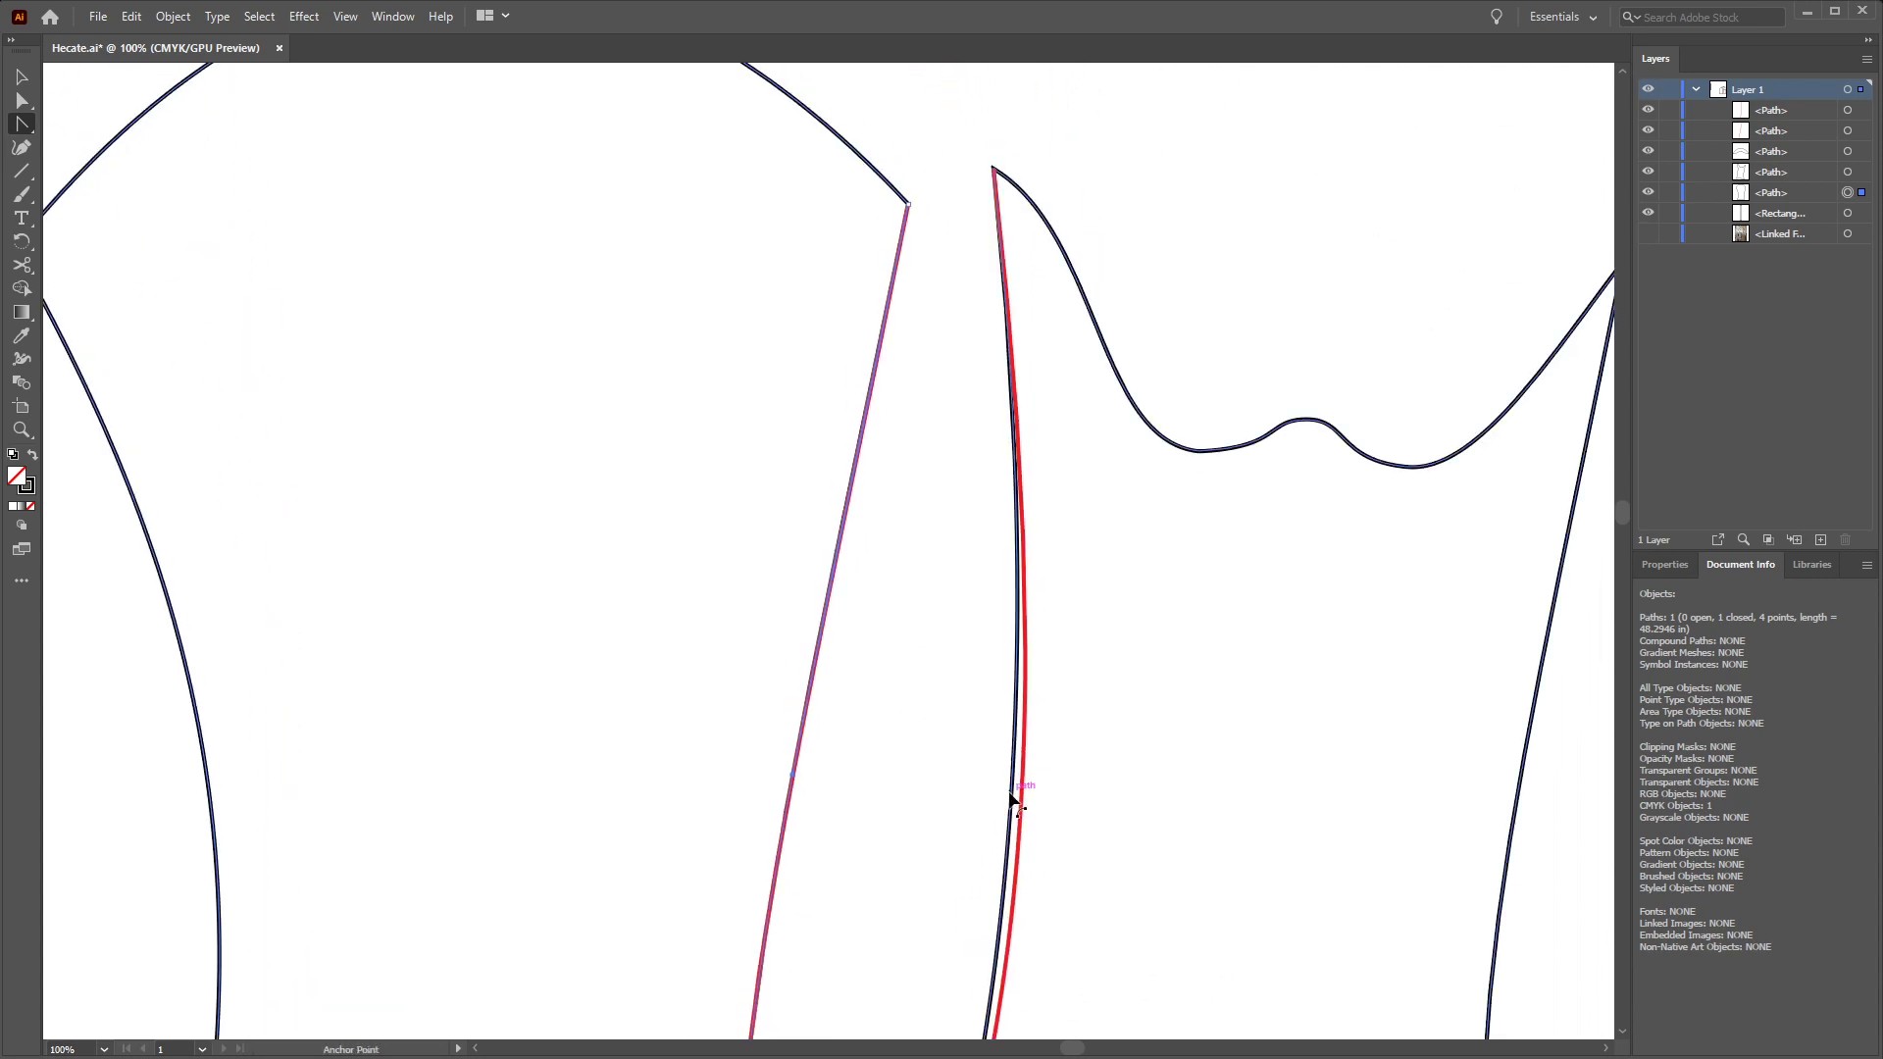
Bend the bodice's left edge onto its red guide and fine-tune both handles
left_click_drag(1011, 791, 917, 530)
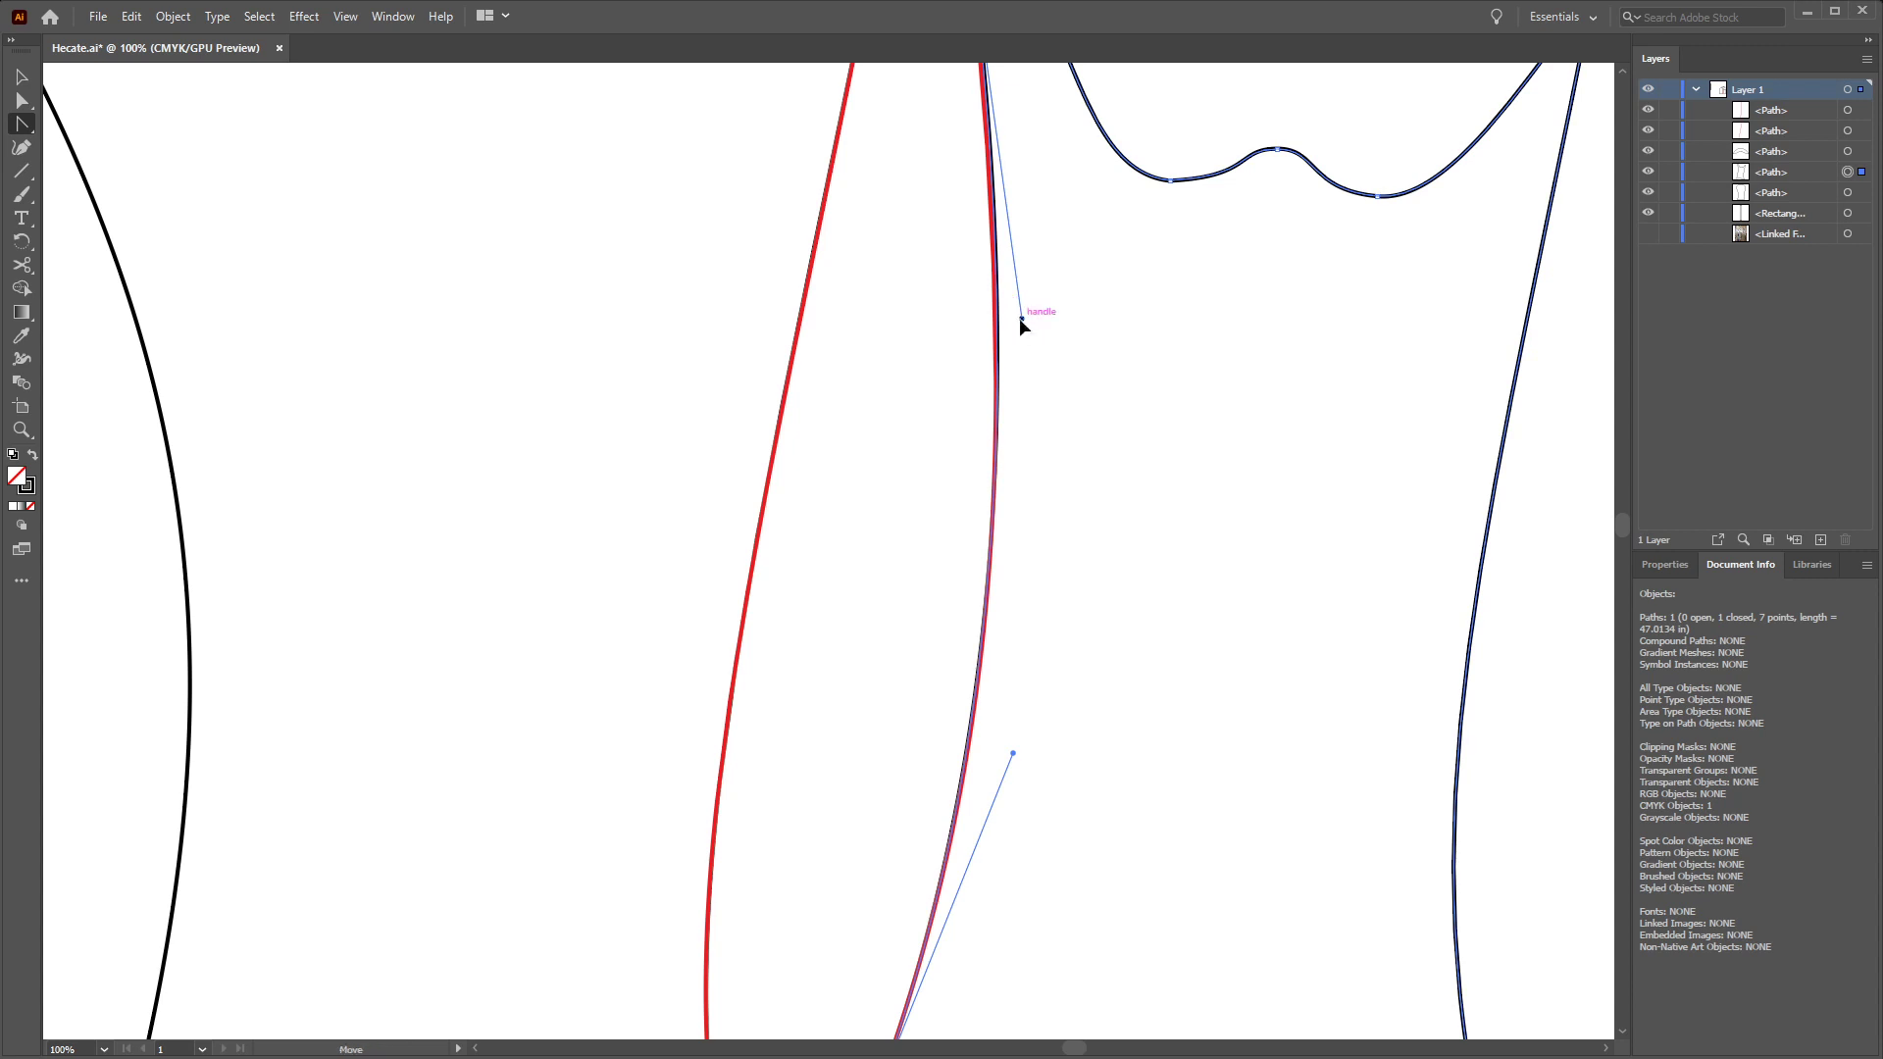
left_click_drag(1020, 317, 1016, 320)
left_click_drag(1120, 359, 1133, 585)
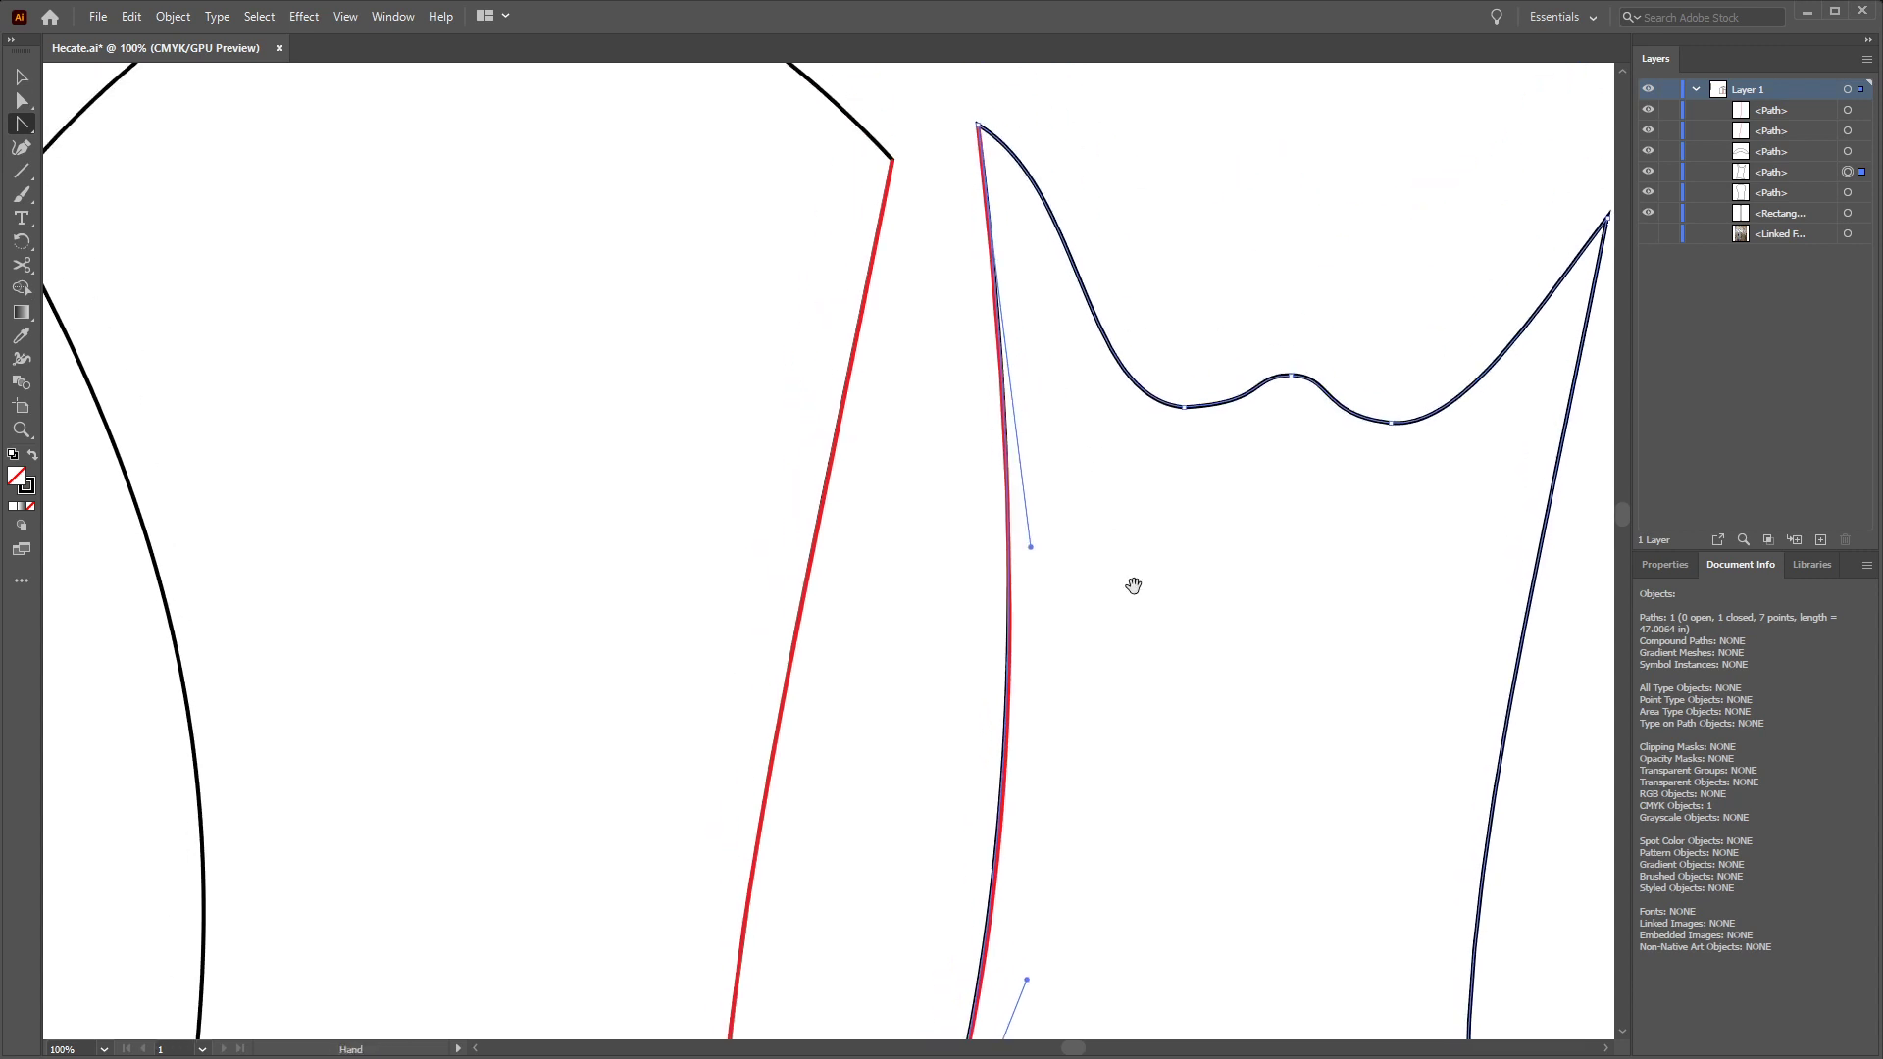
left_click_drag(1186, 890, 1132, 459)
left_click_drag(974, 548, 974, 544)
Zoom out and delete the sleeve's red guide curve
key("ctrl+minus")
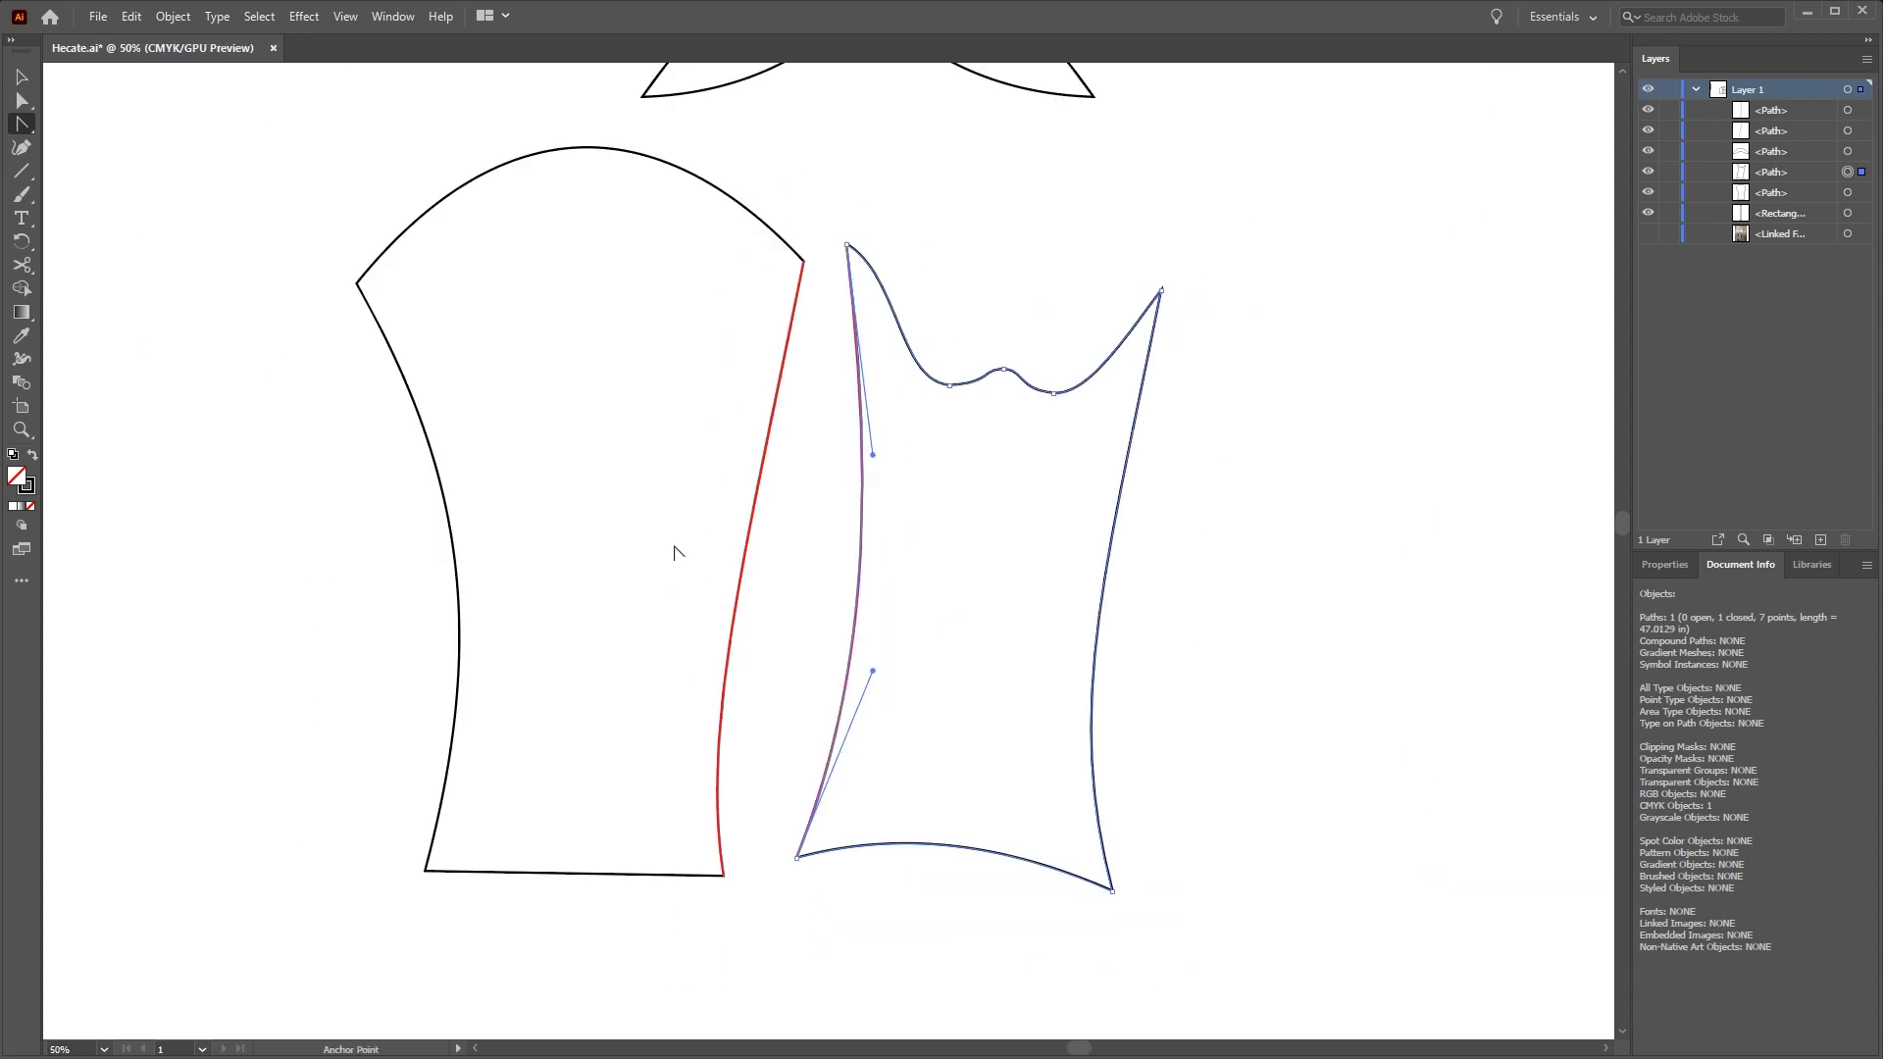
key("v")
left_click(790, 577)
left_click(742, 573)
key("Delete")
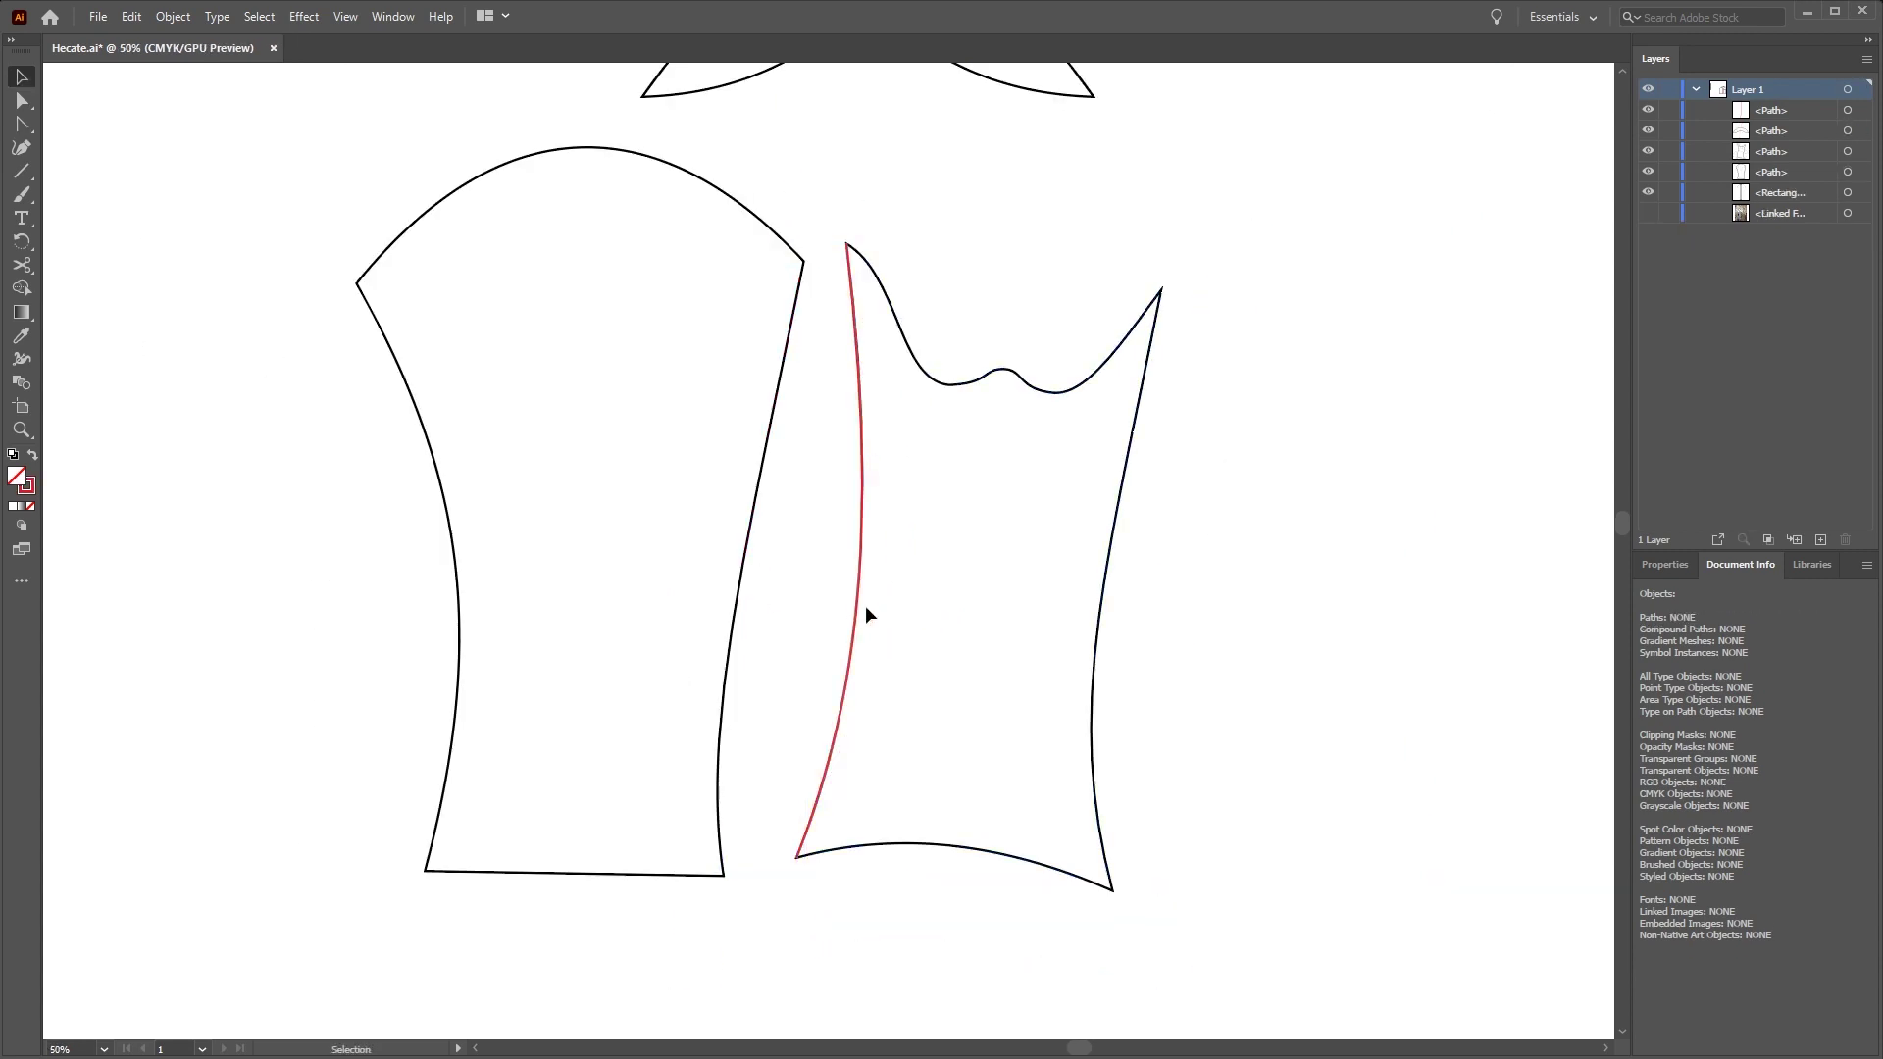
Delete the bodice's red guide curve and pan across the pattern layout
left_click(857, 604)
key("Delete")
left_click_drag(1041, 458, 1156, 552)
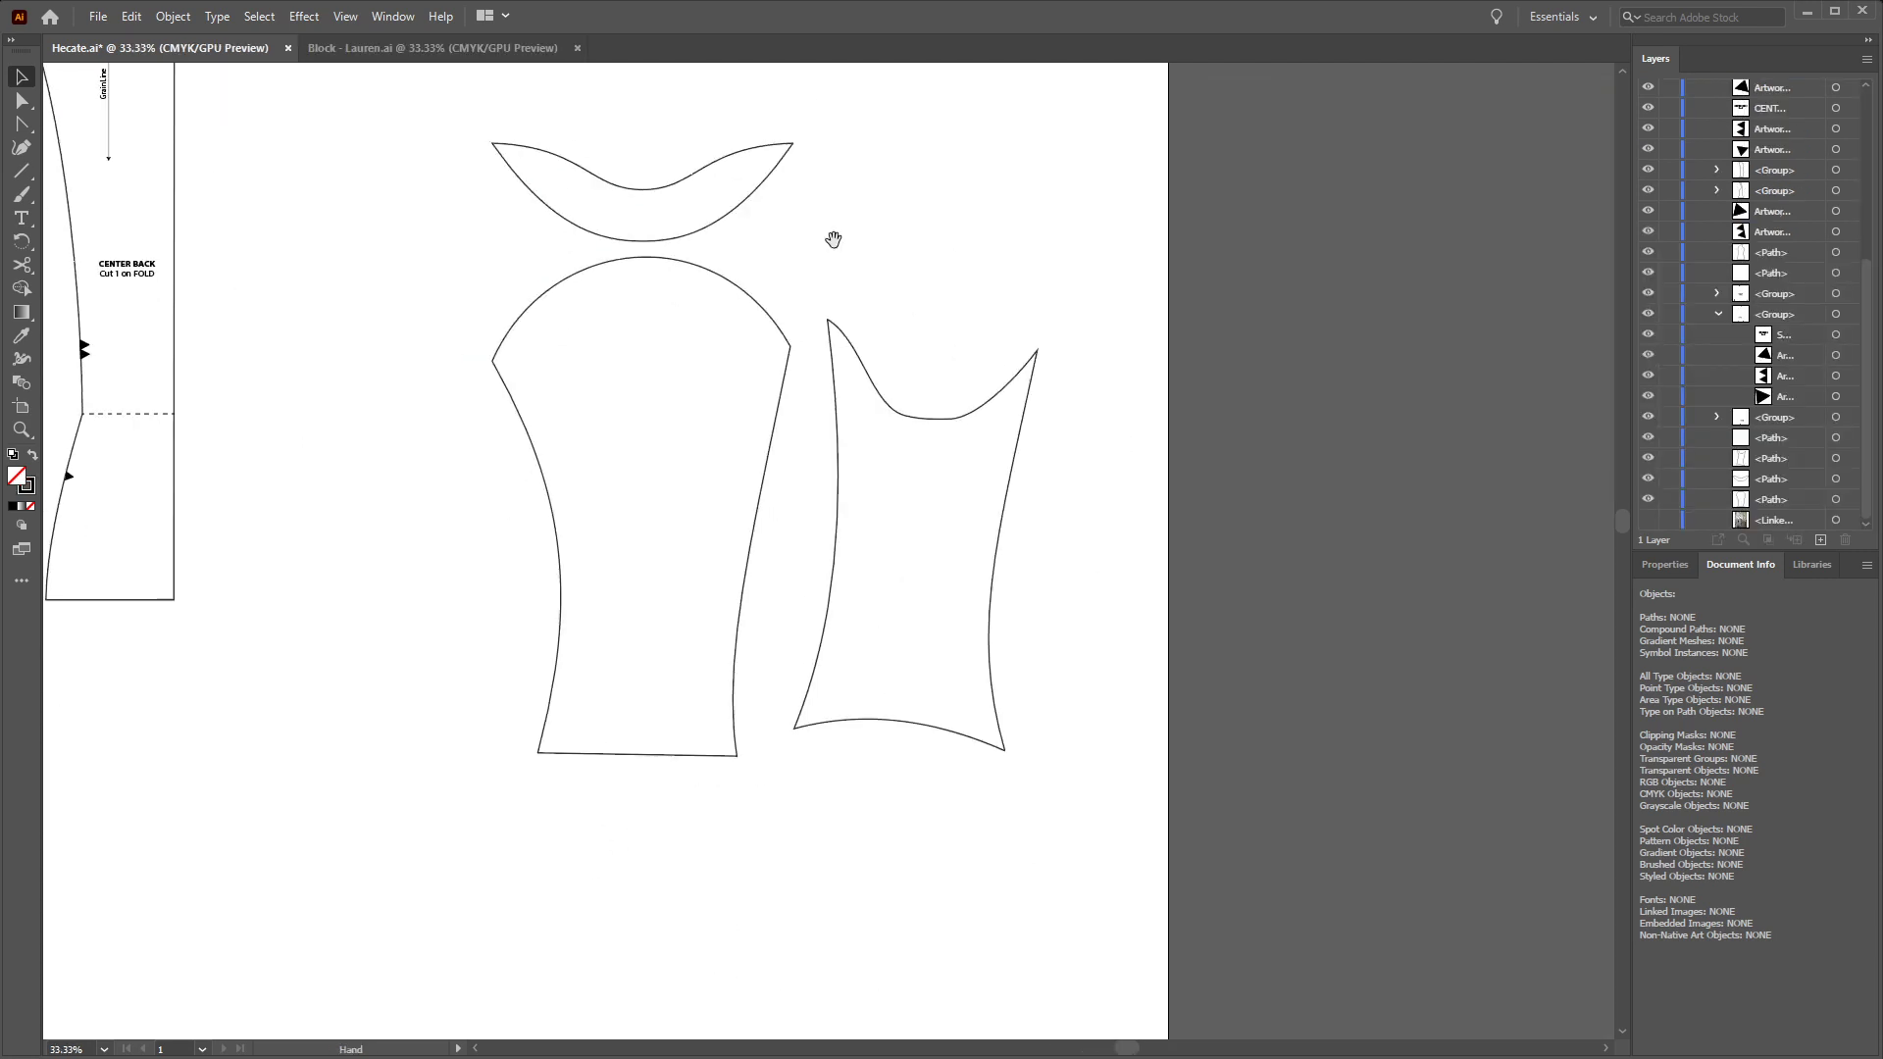
scroll(1162, 263, "up", 3)
scroll(1162, 263, "left", 3)
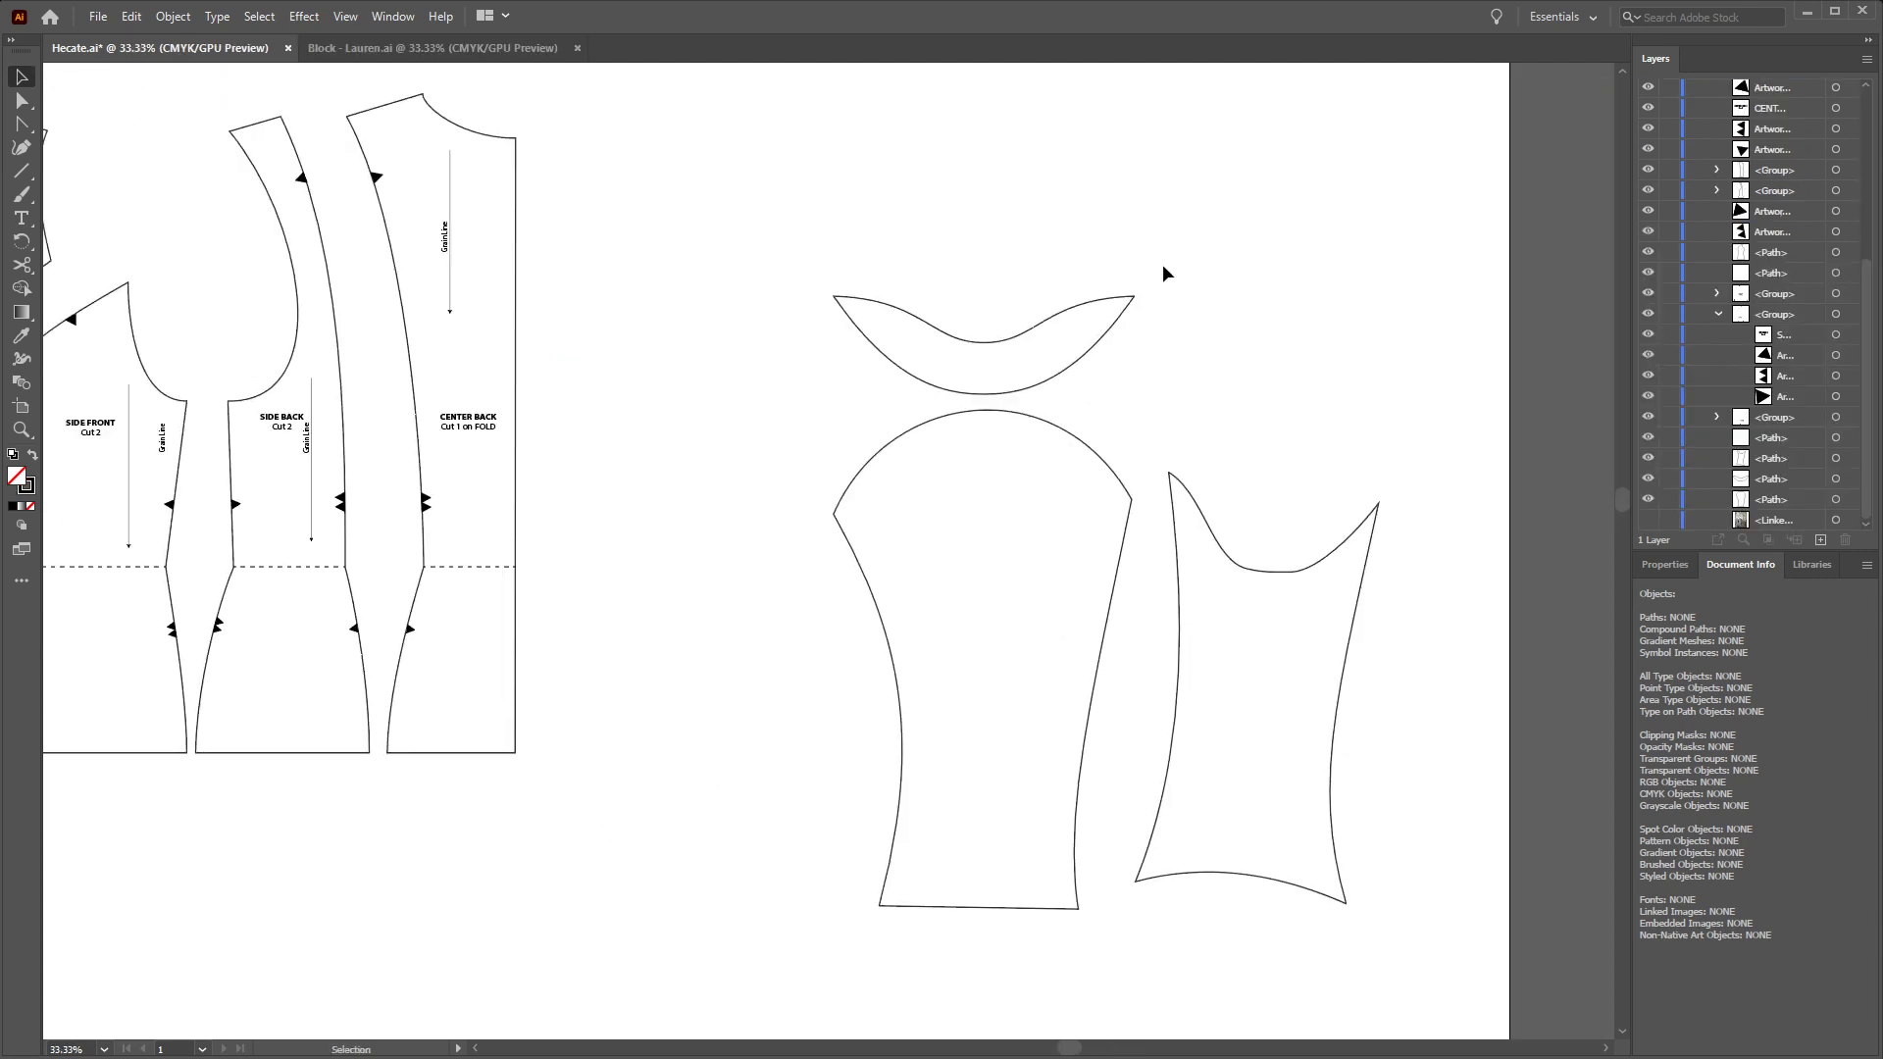
Zoom in on the bodice pattern pieces after checking the curved shoulder piece
left_click(1076, 366)
left_click(1265, 277)
scroll(986, 604, "down", 3)
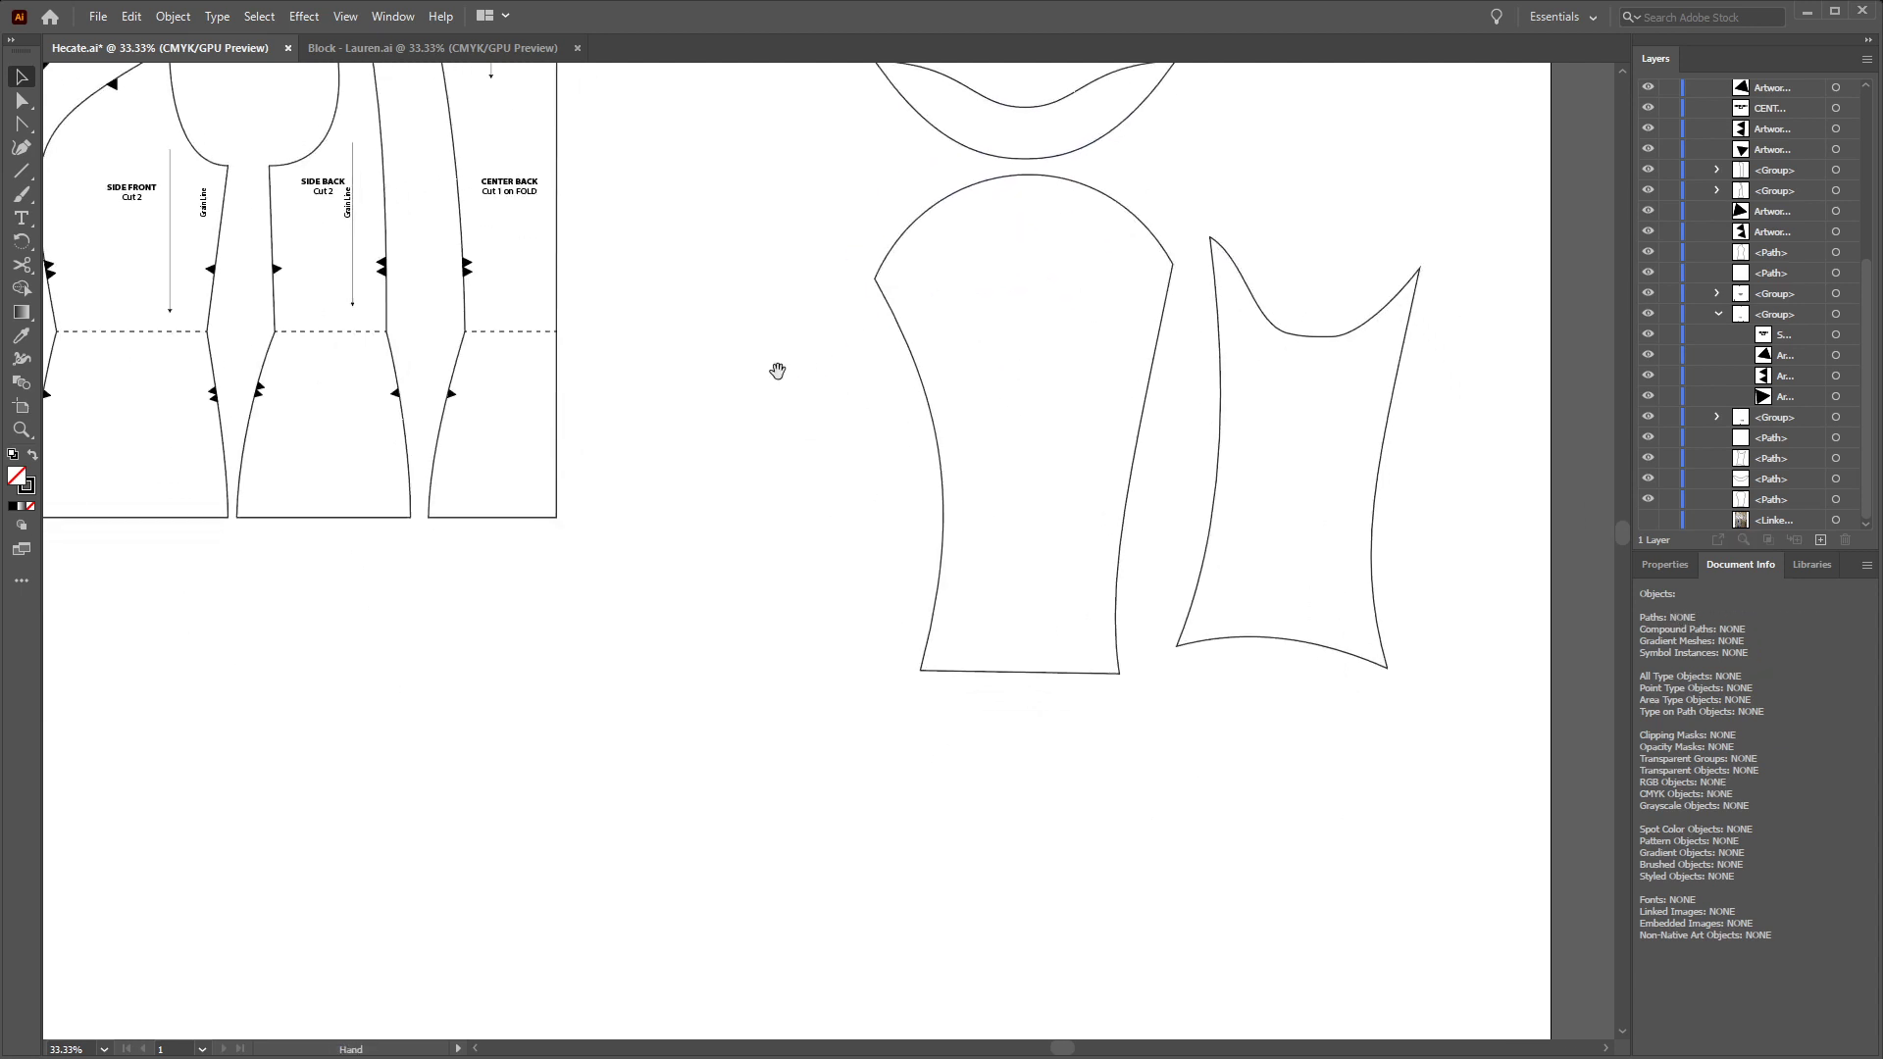
left_click_drag(778, 370, 1455, 740)
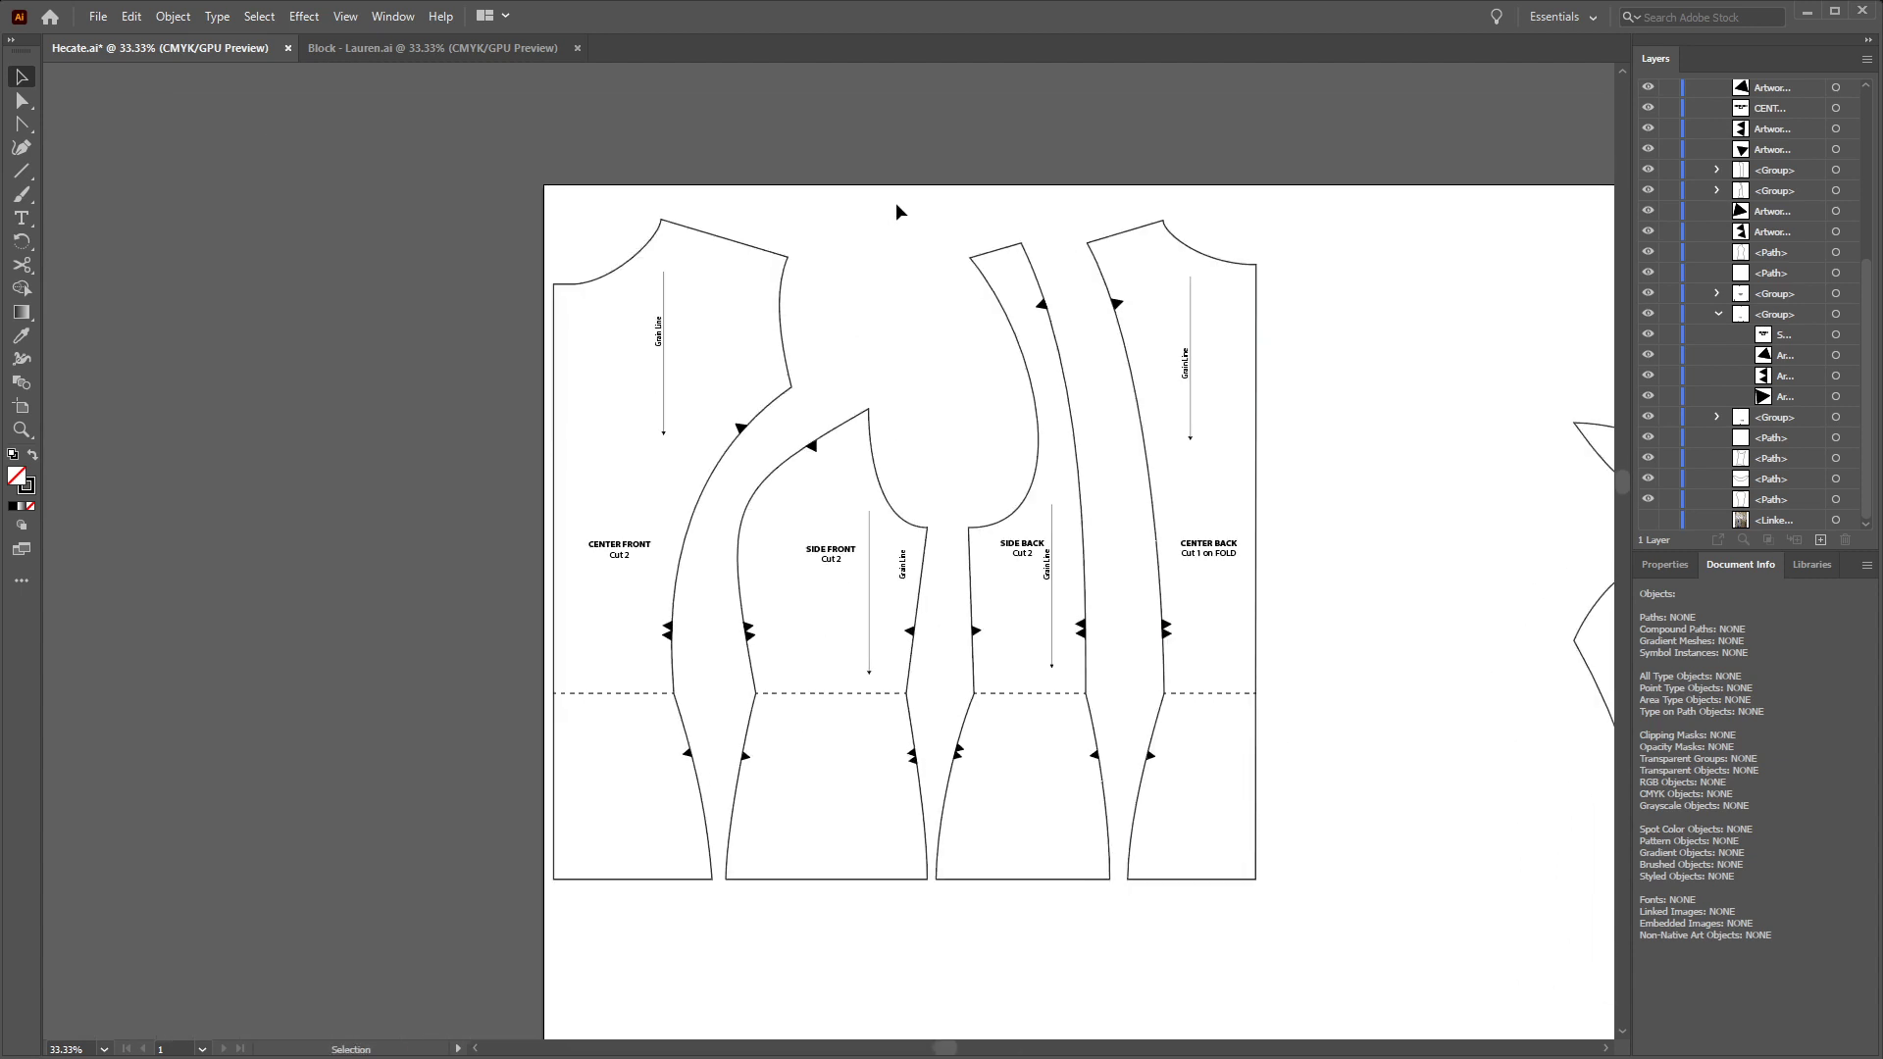
key("ctrl+equal")
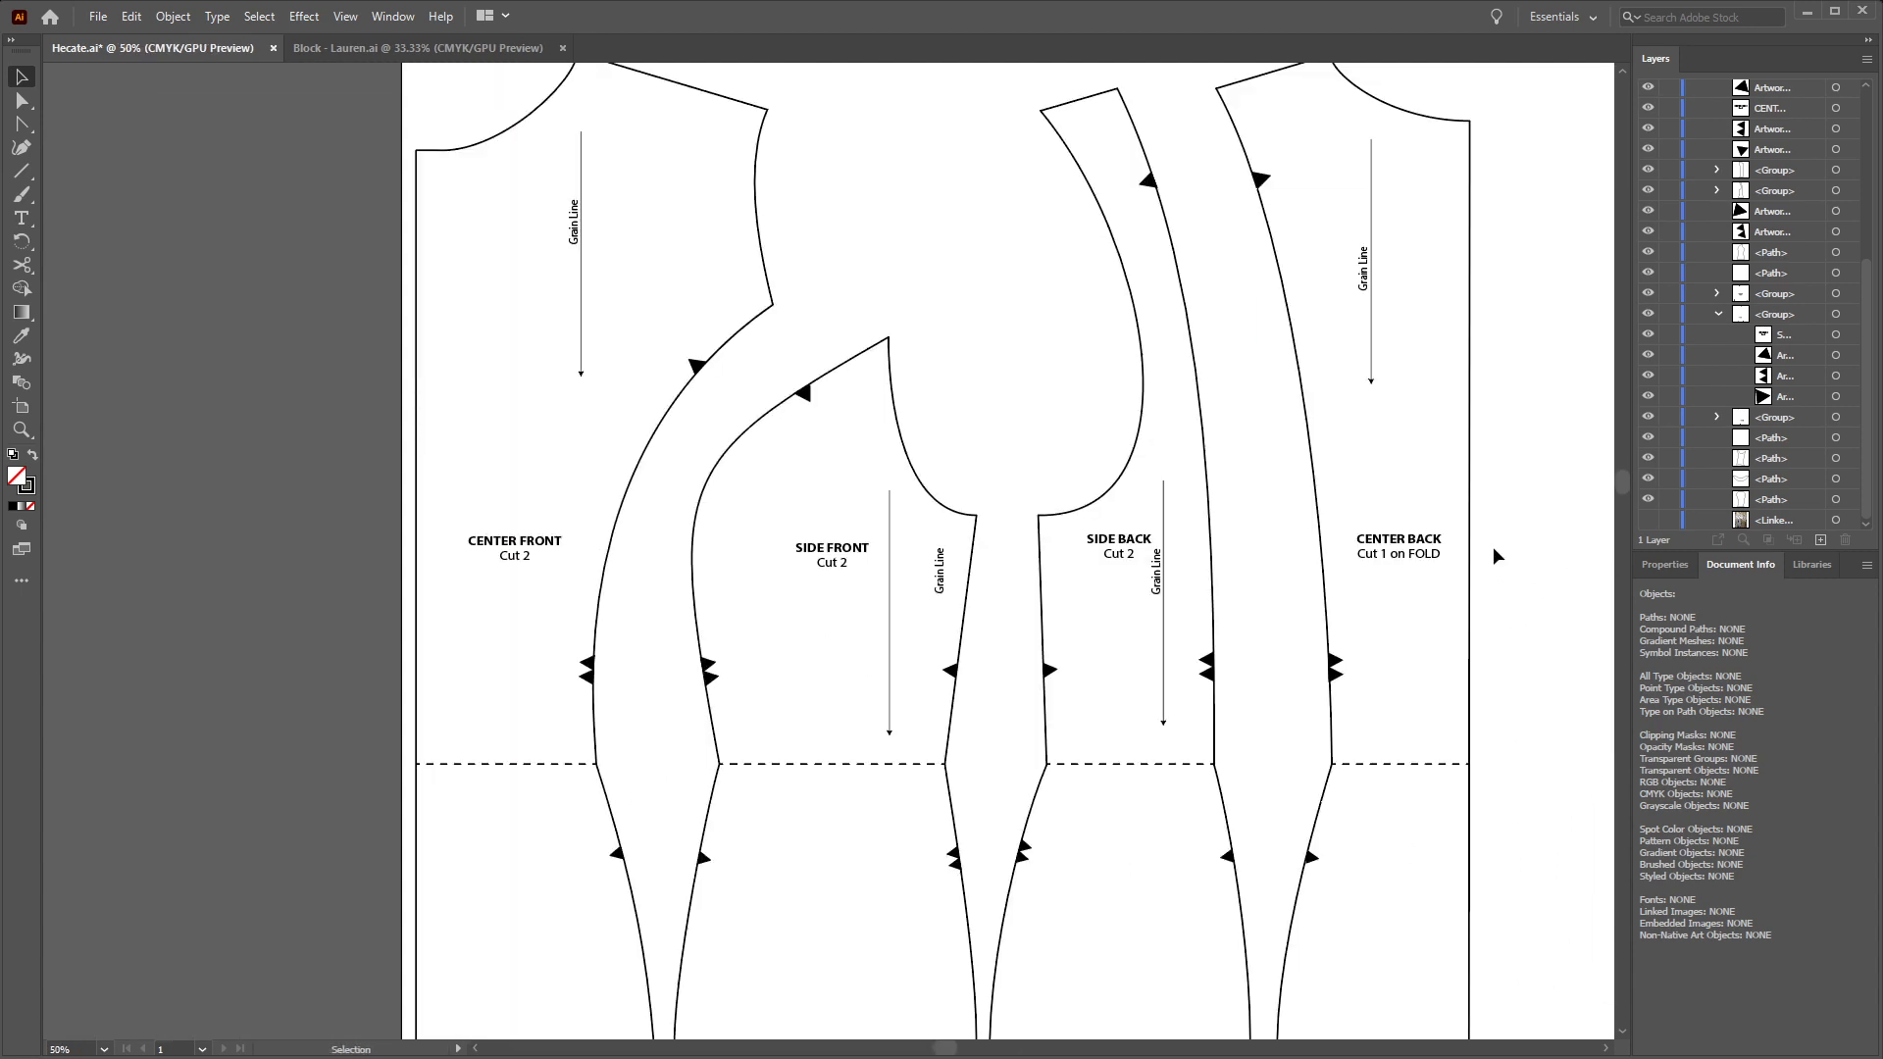
left_click_drag(936, 291, 846, 334)
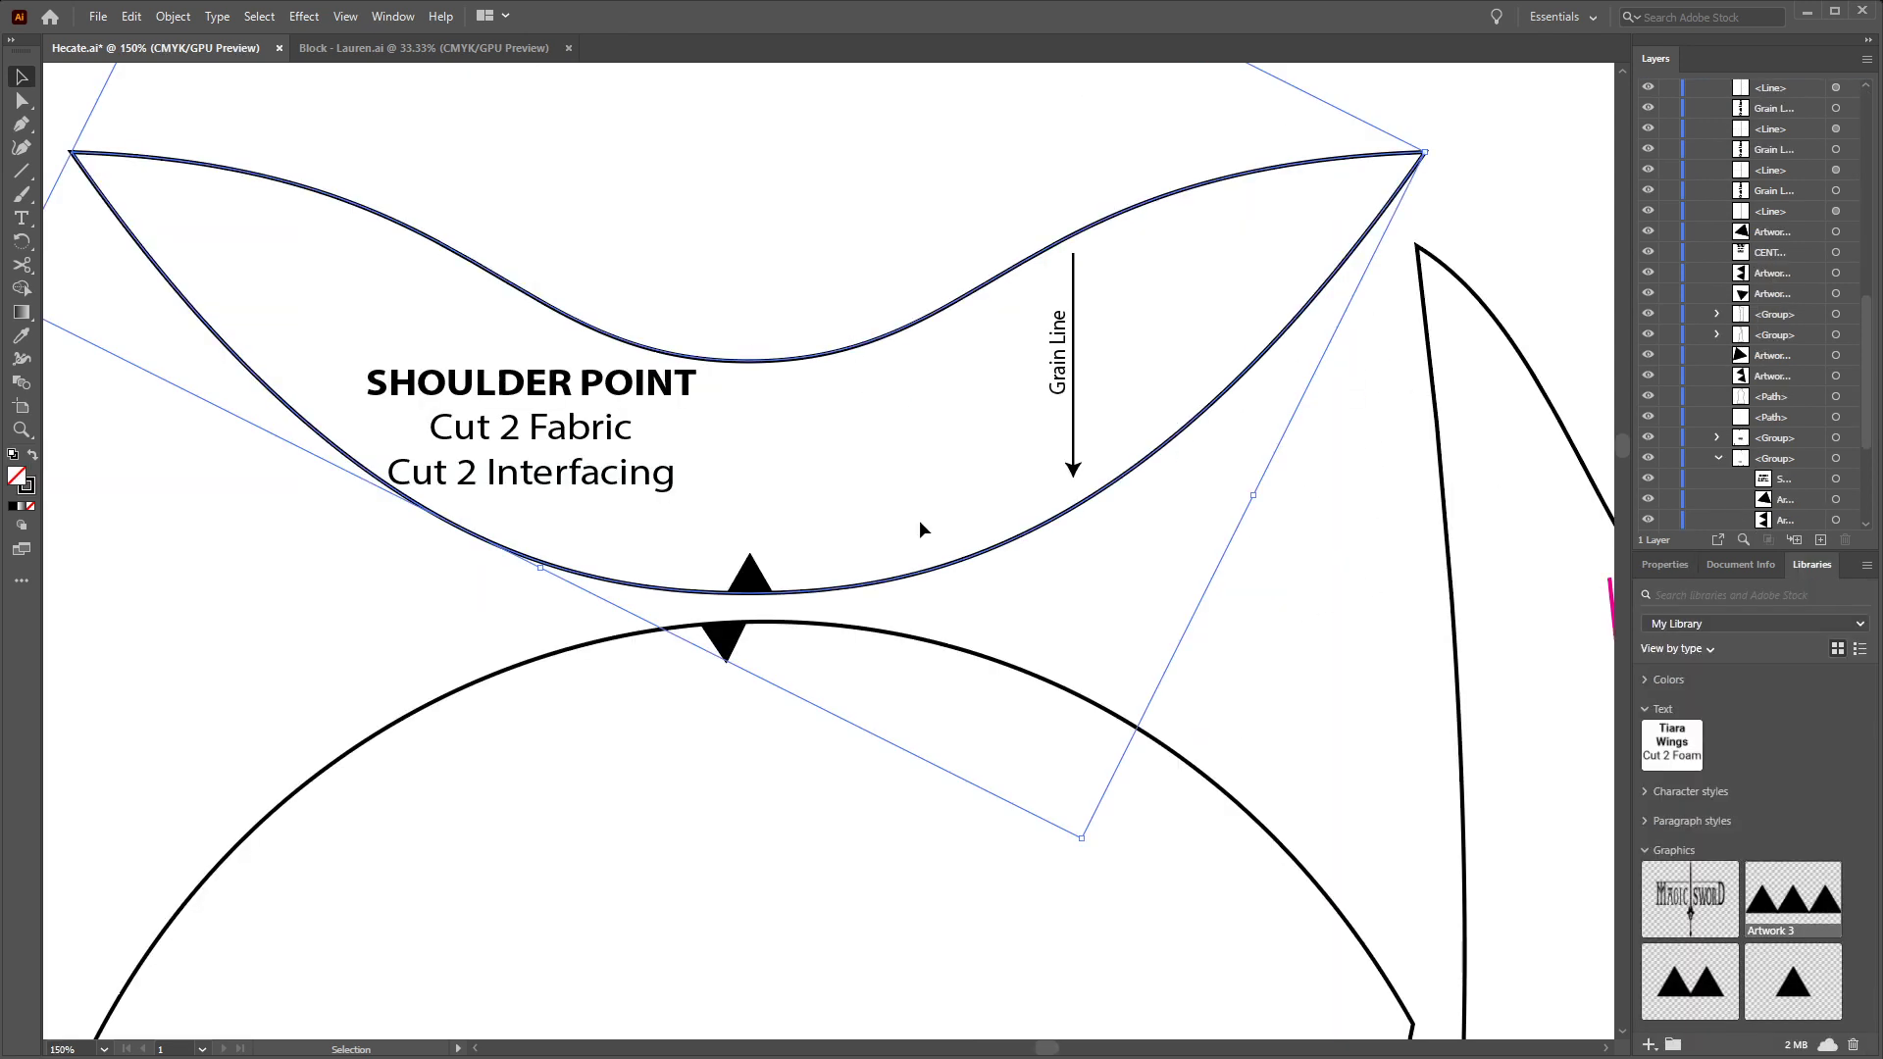
Duplicate the Shoulder Point triangle notch and rotate the copy to point downward
key("a")
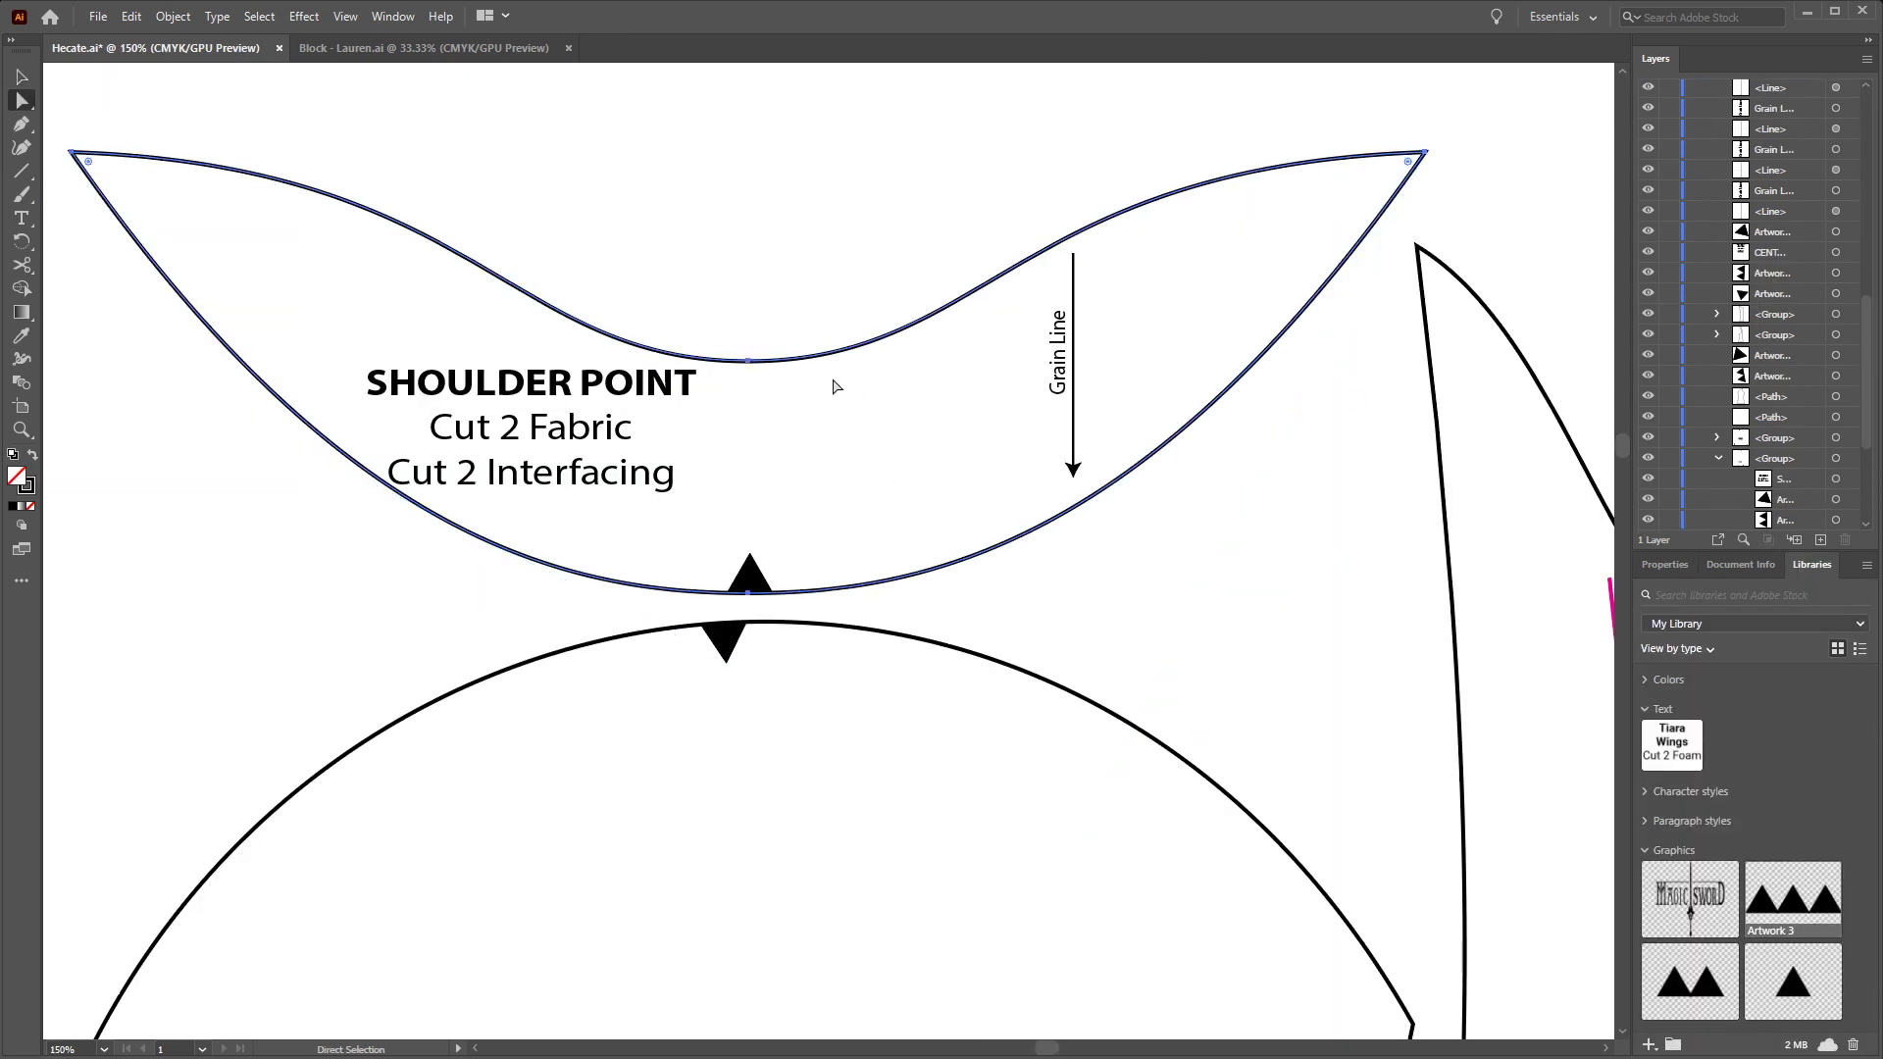
left_click(748, 360)
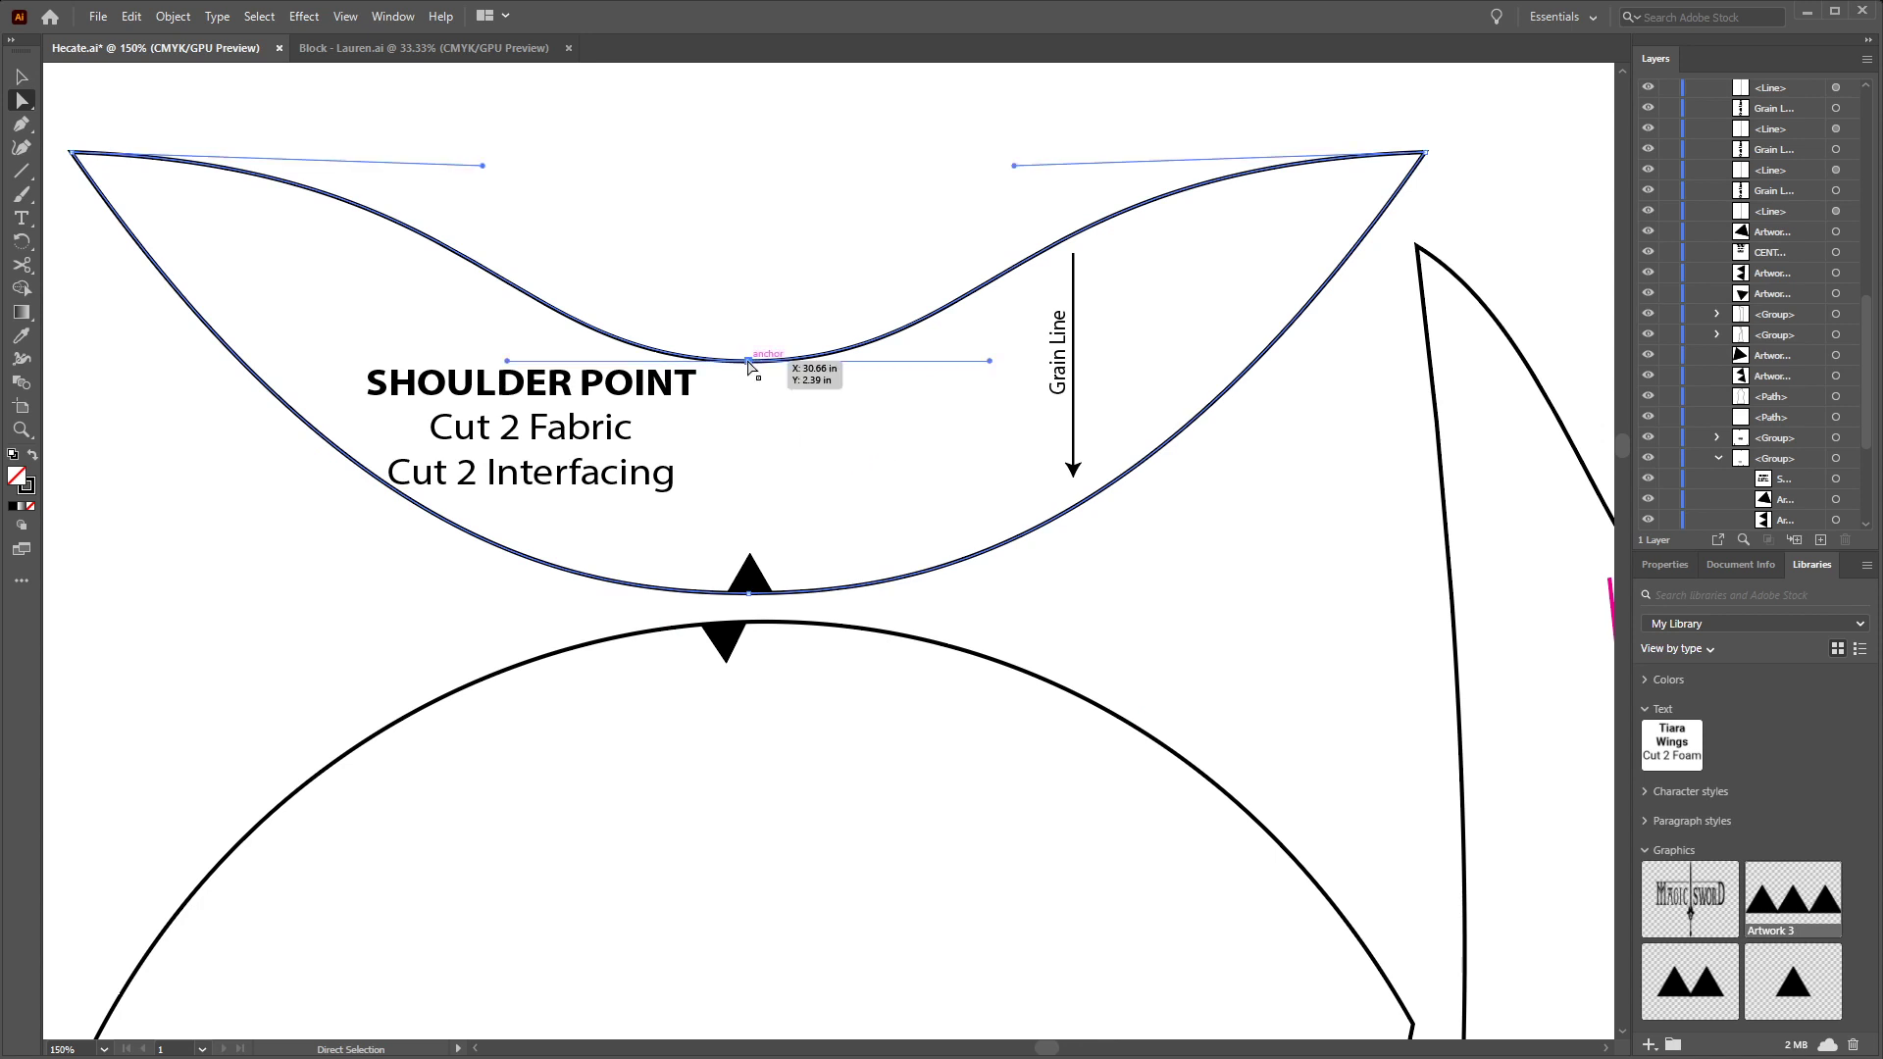
key("v")
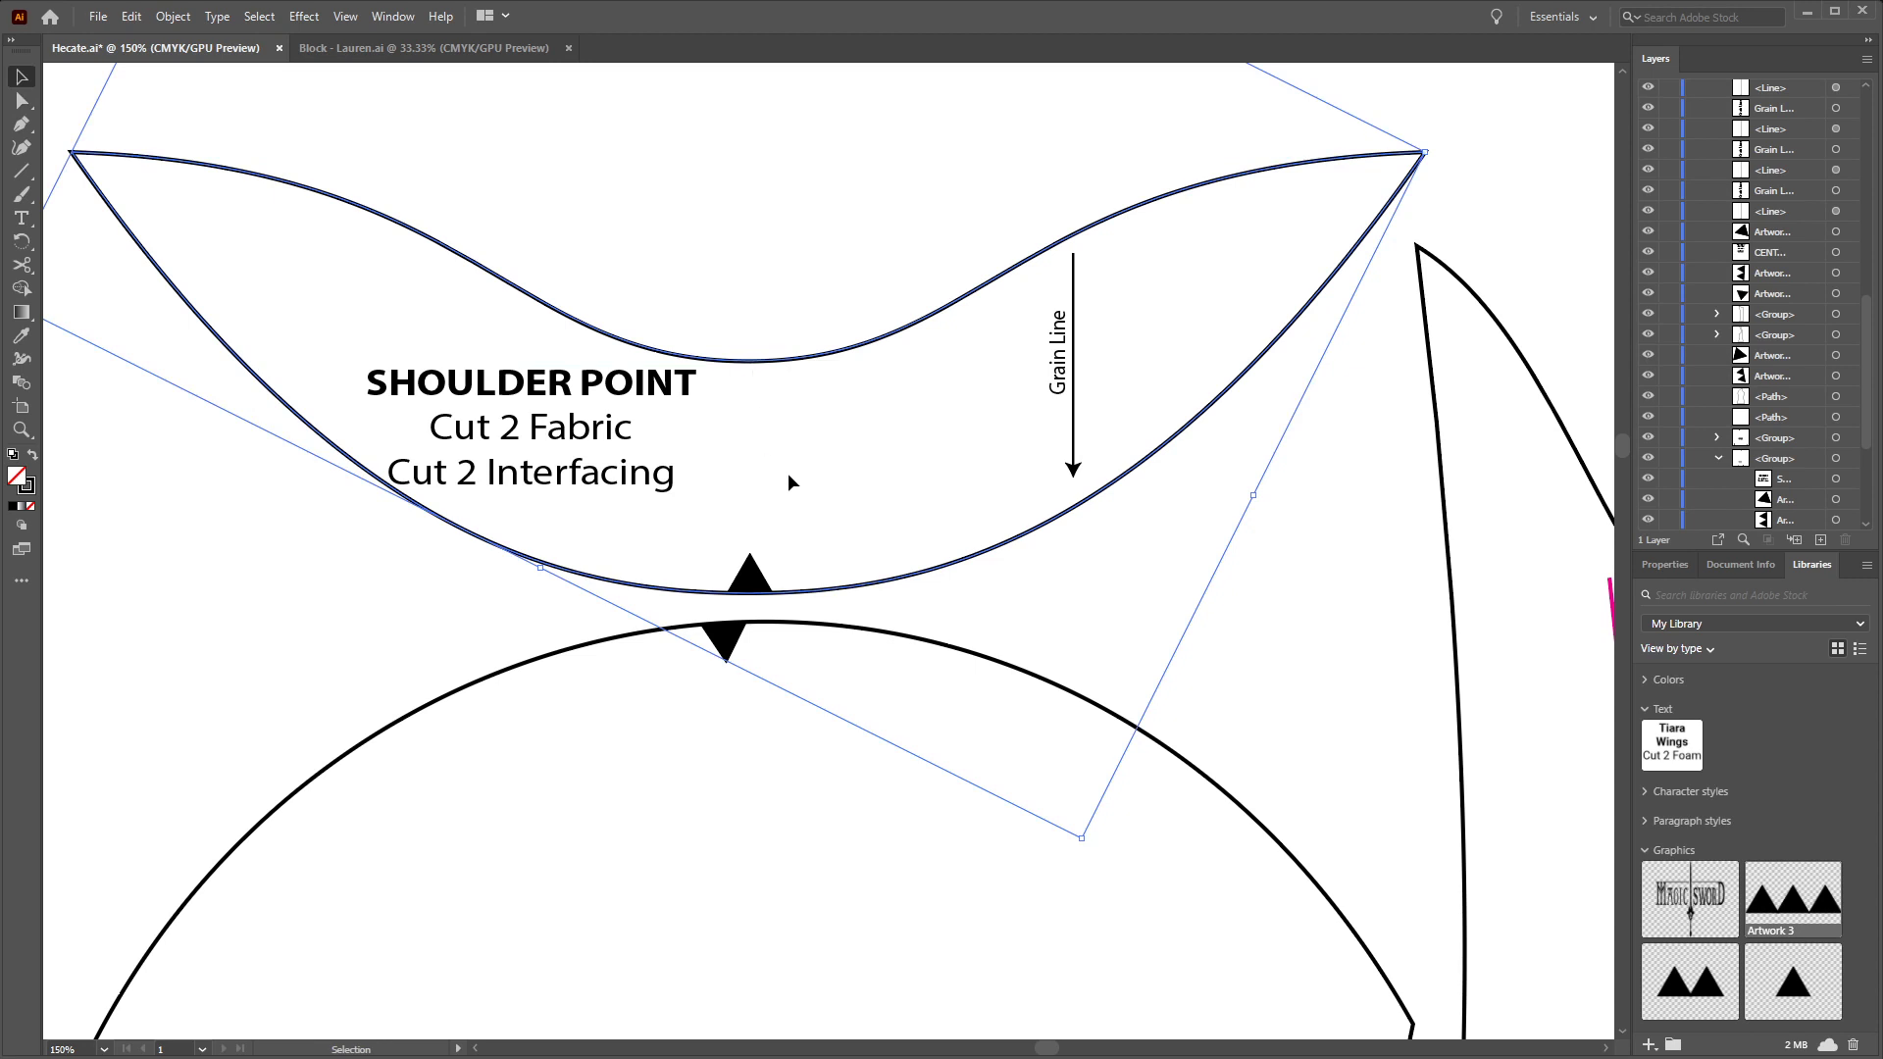
left_click(749, 573)
key("ctrl+c")
key("ctrl+v")
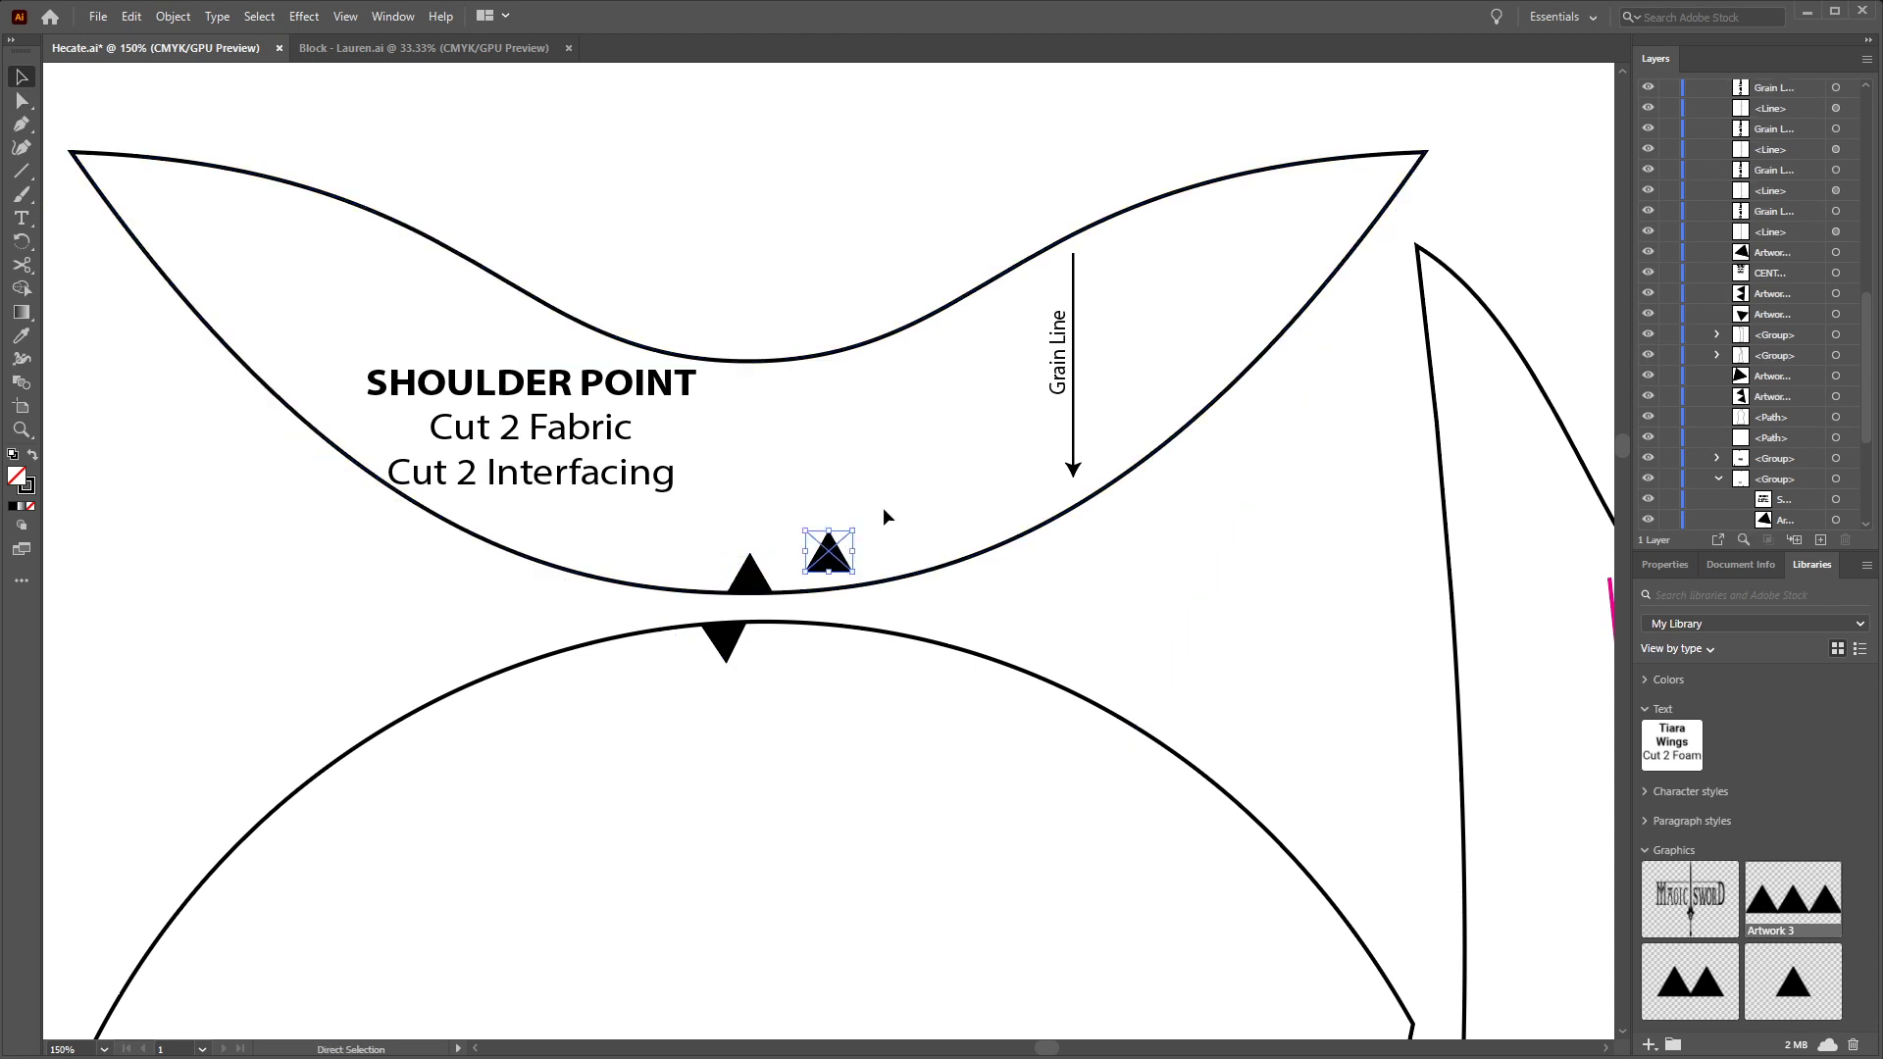
left_click_drag(859, 570, 751, 379)
Select the shoulder curve's anchors to locate its middle anchor for the notch
key("a")
left_click(769, 362)
left_click(785, 358)
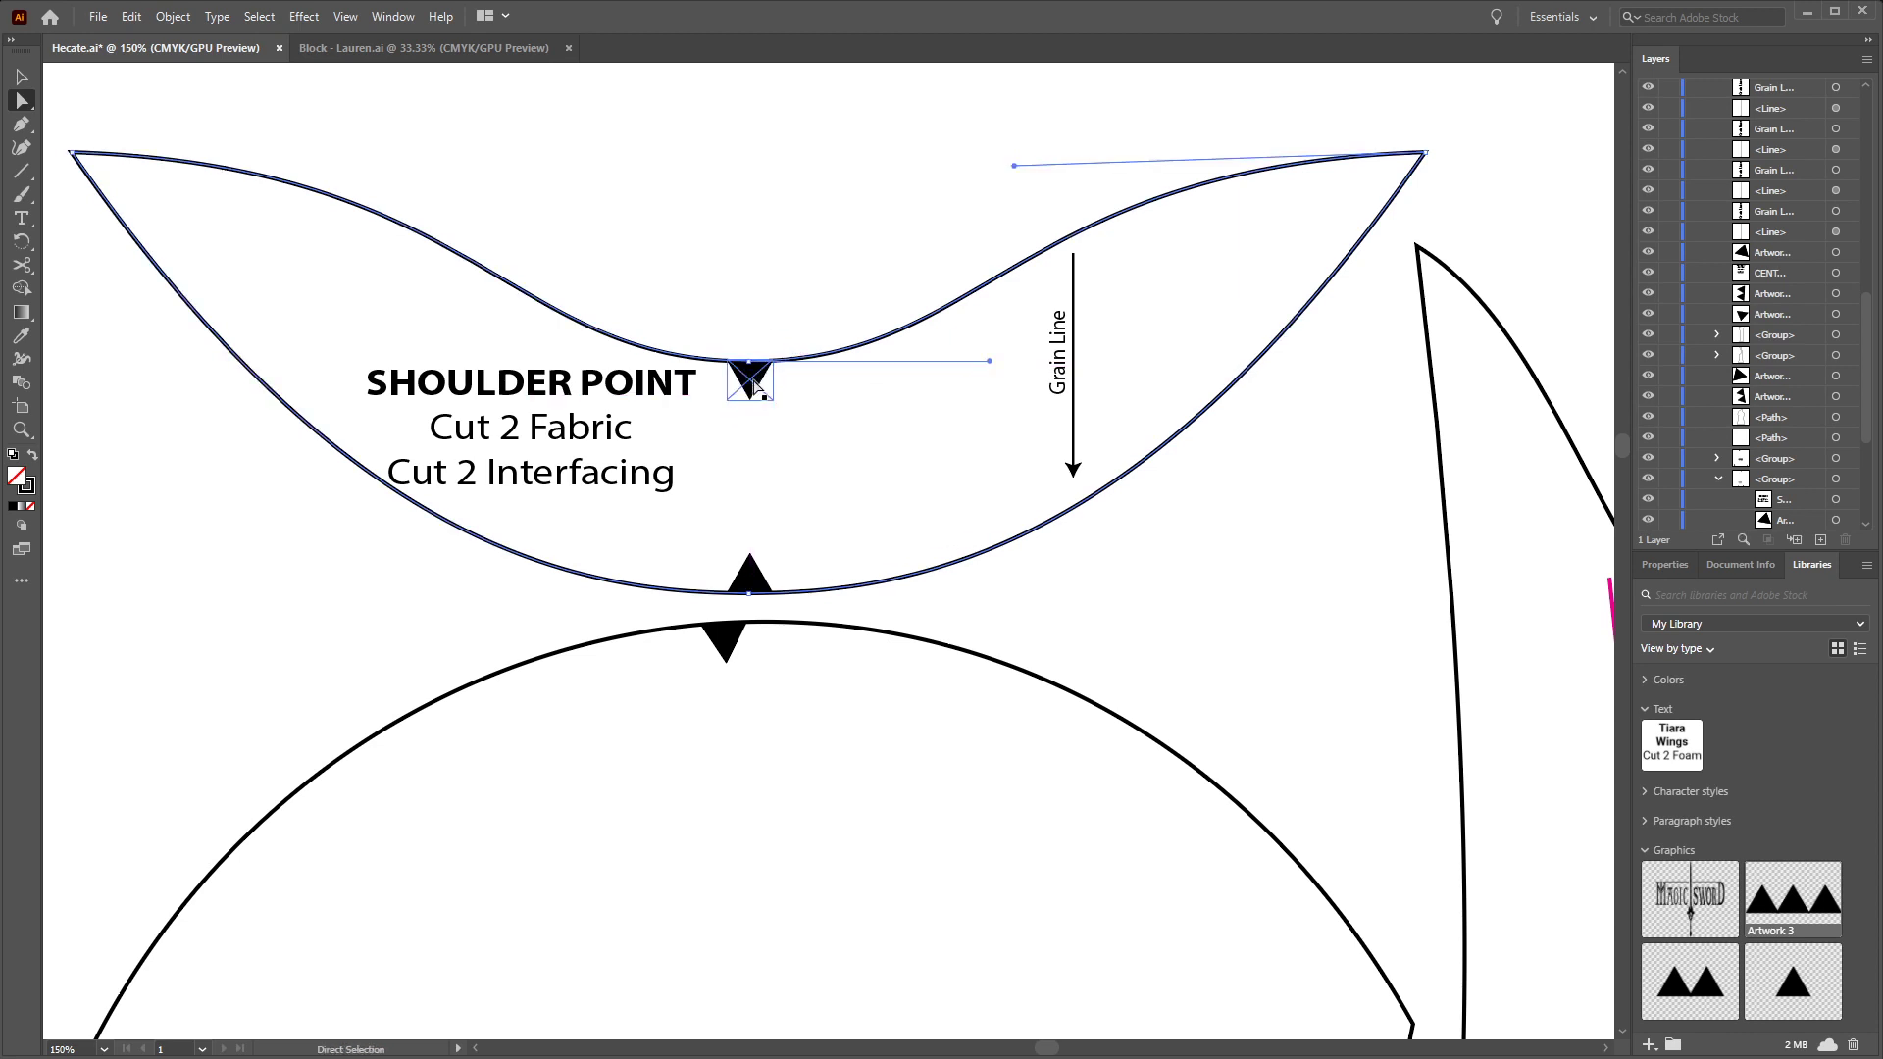
Nudge the notch onto the curve's midpoint and move the 2 in magenta line toward the sleeve pieces
left_click(752, 383)
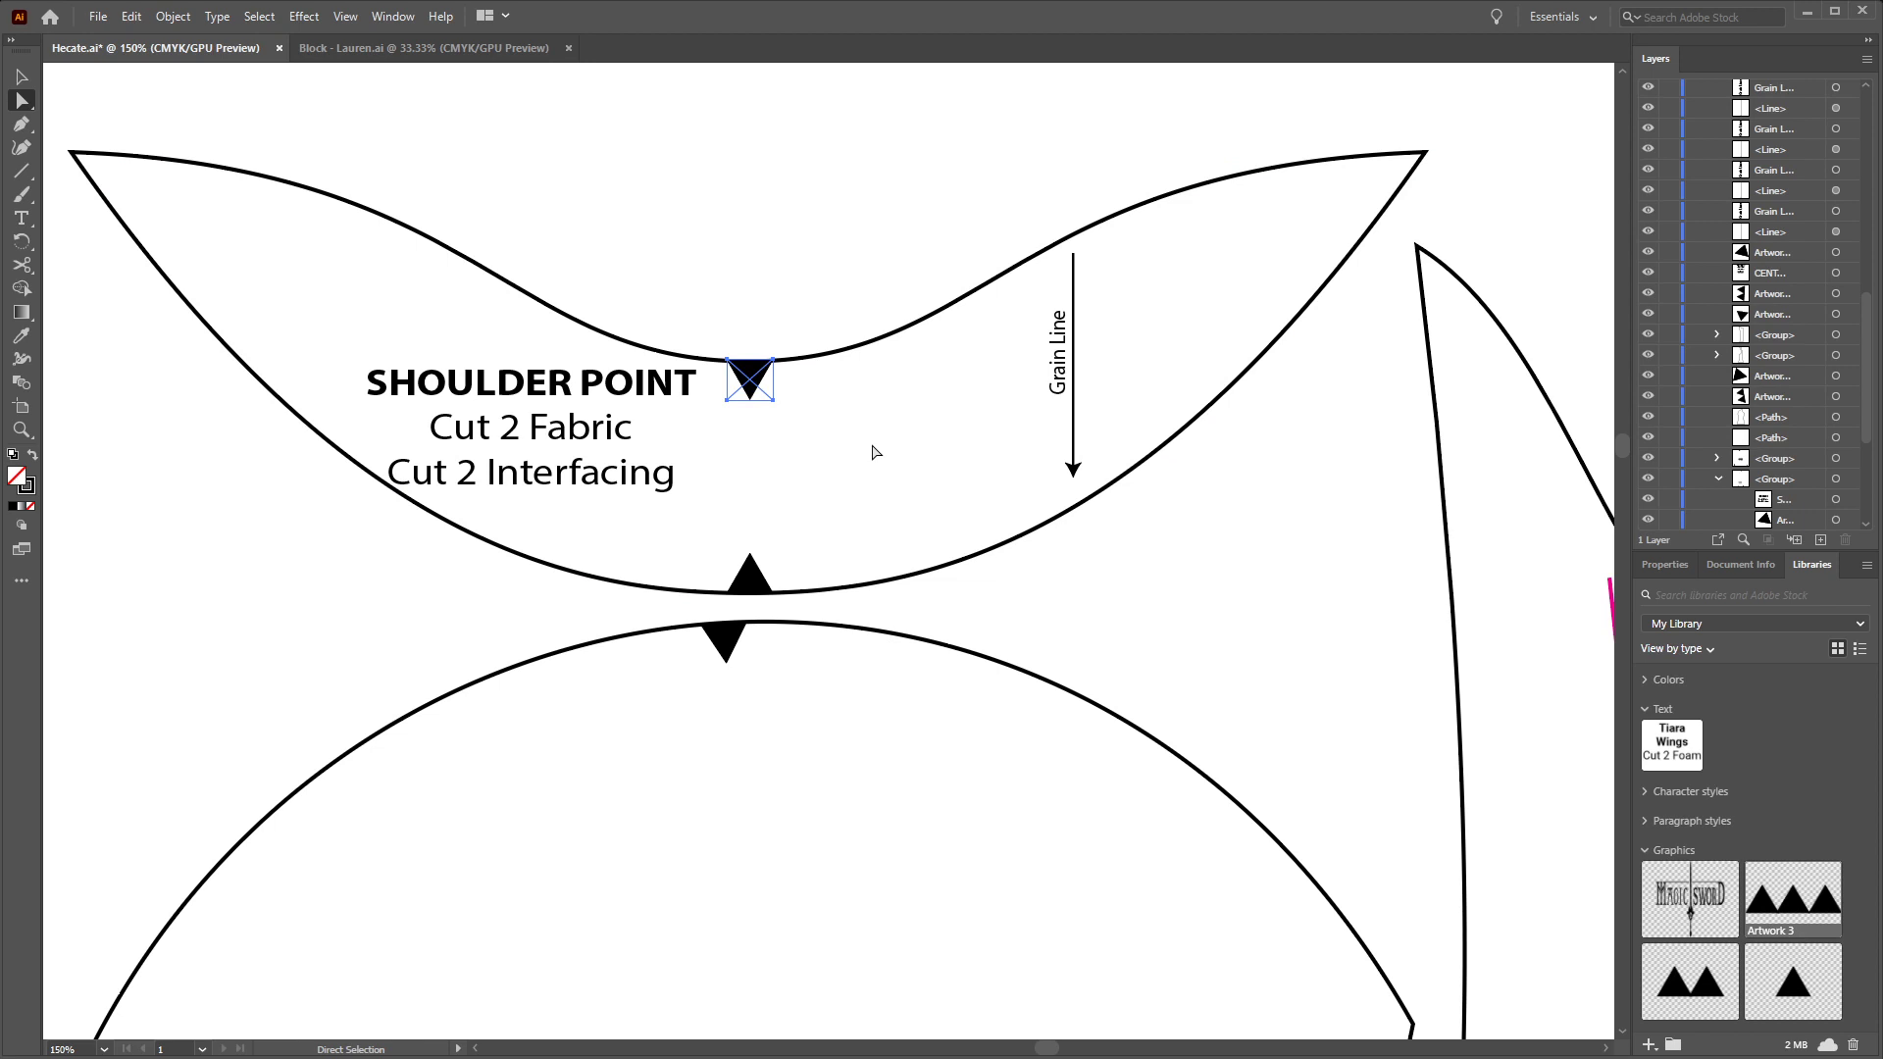
key("Left")
left_click_drag(1112, 731, 932, 652)
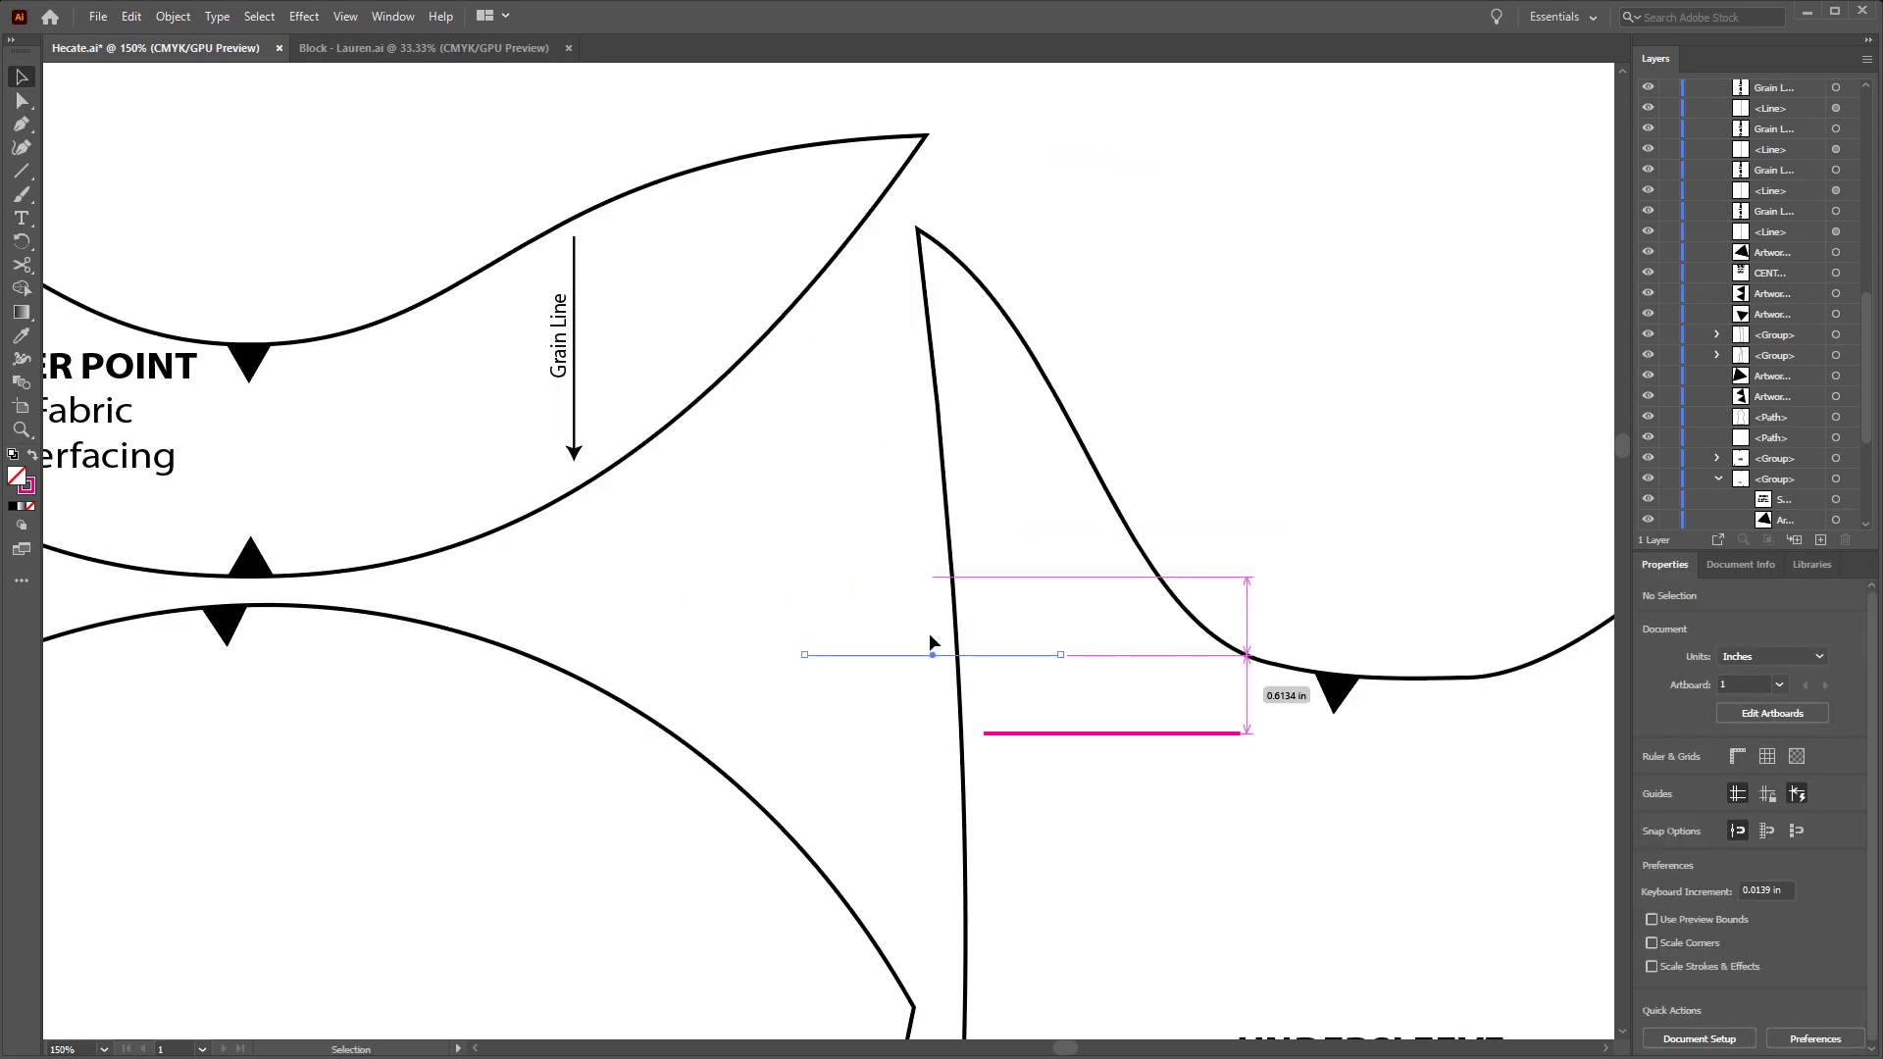
left_click_drag(1151, 720, 598, 663)
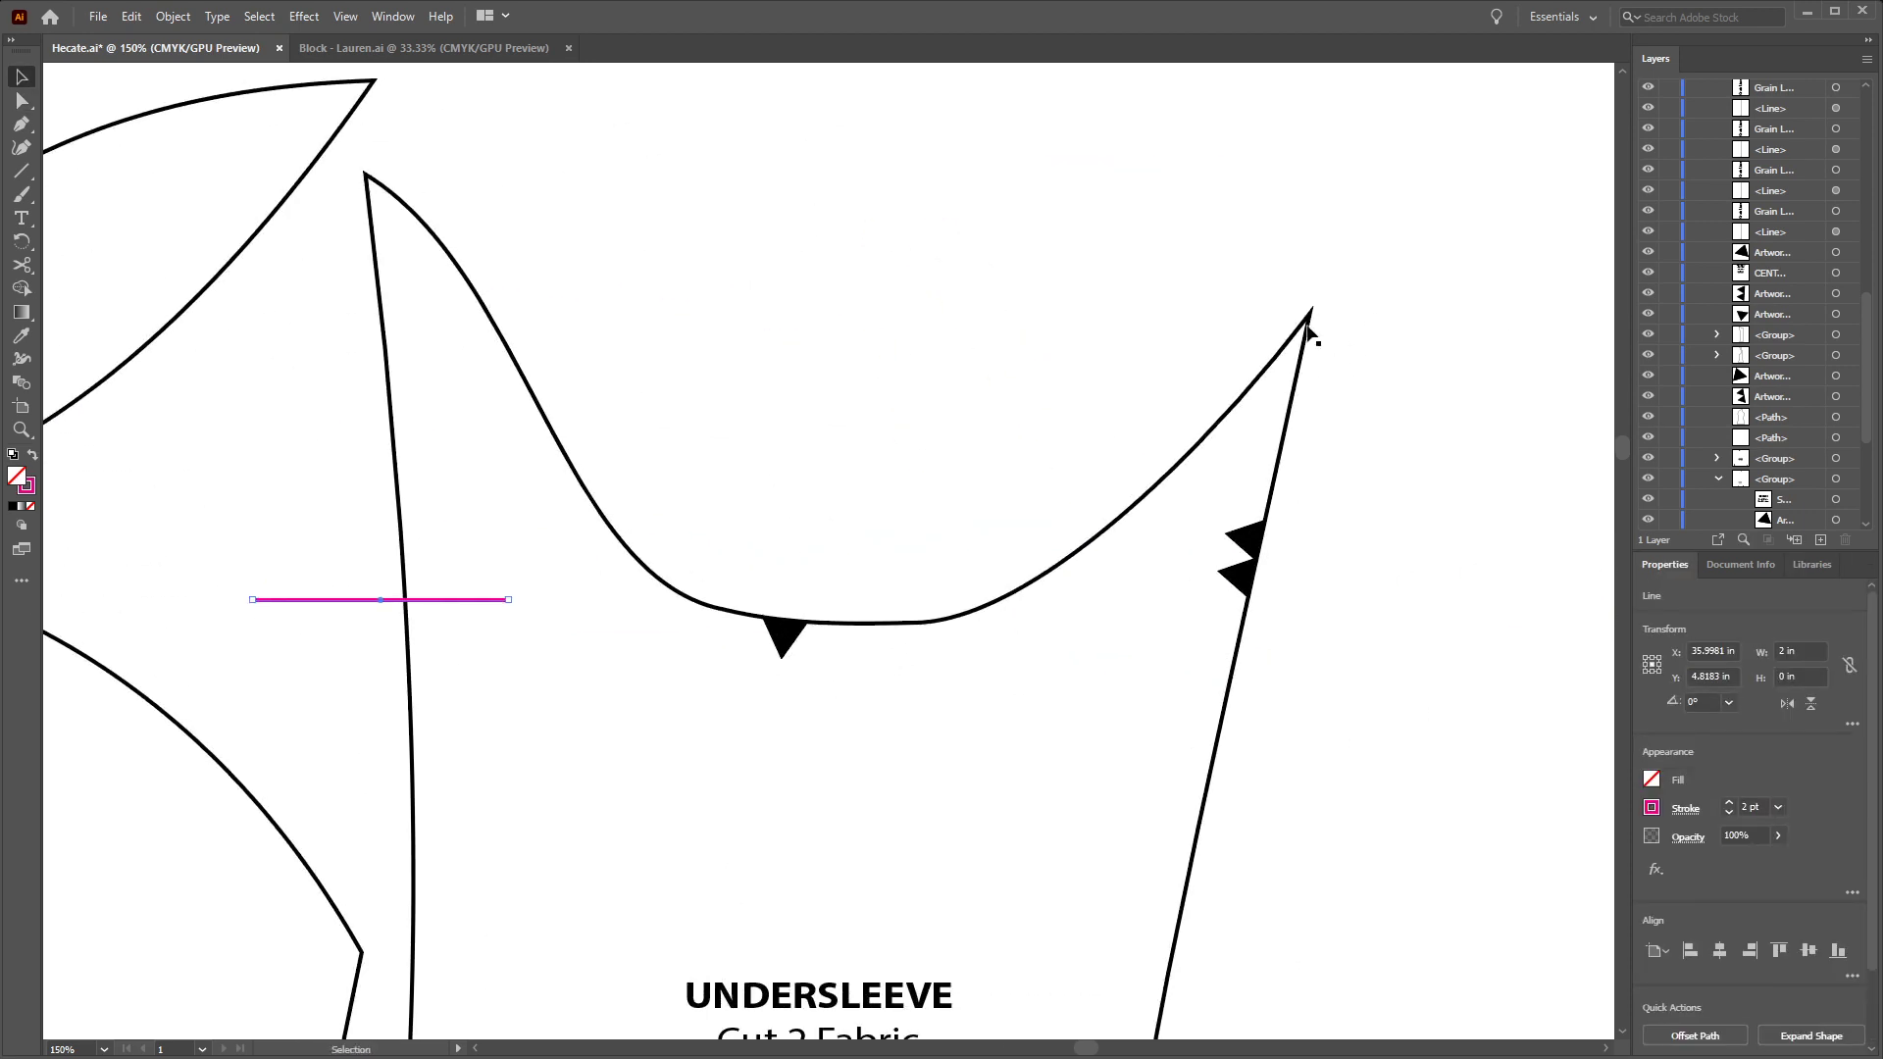
left_click_drag(1045, 748, 1276, 742)
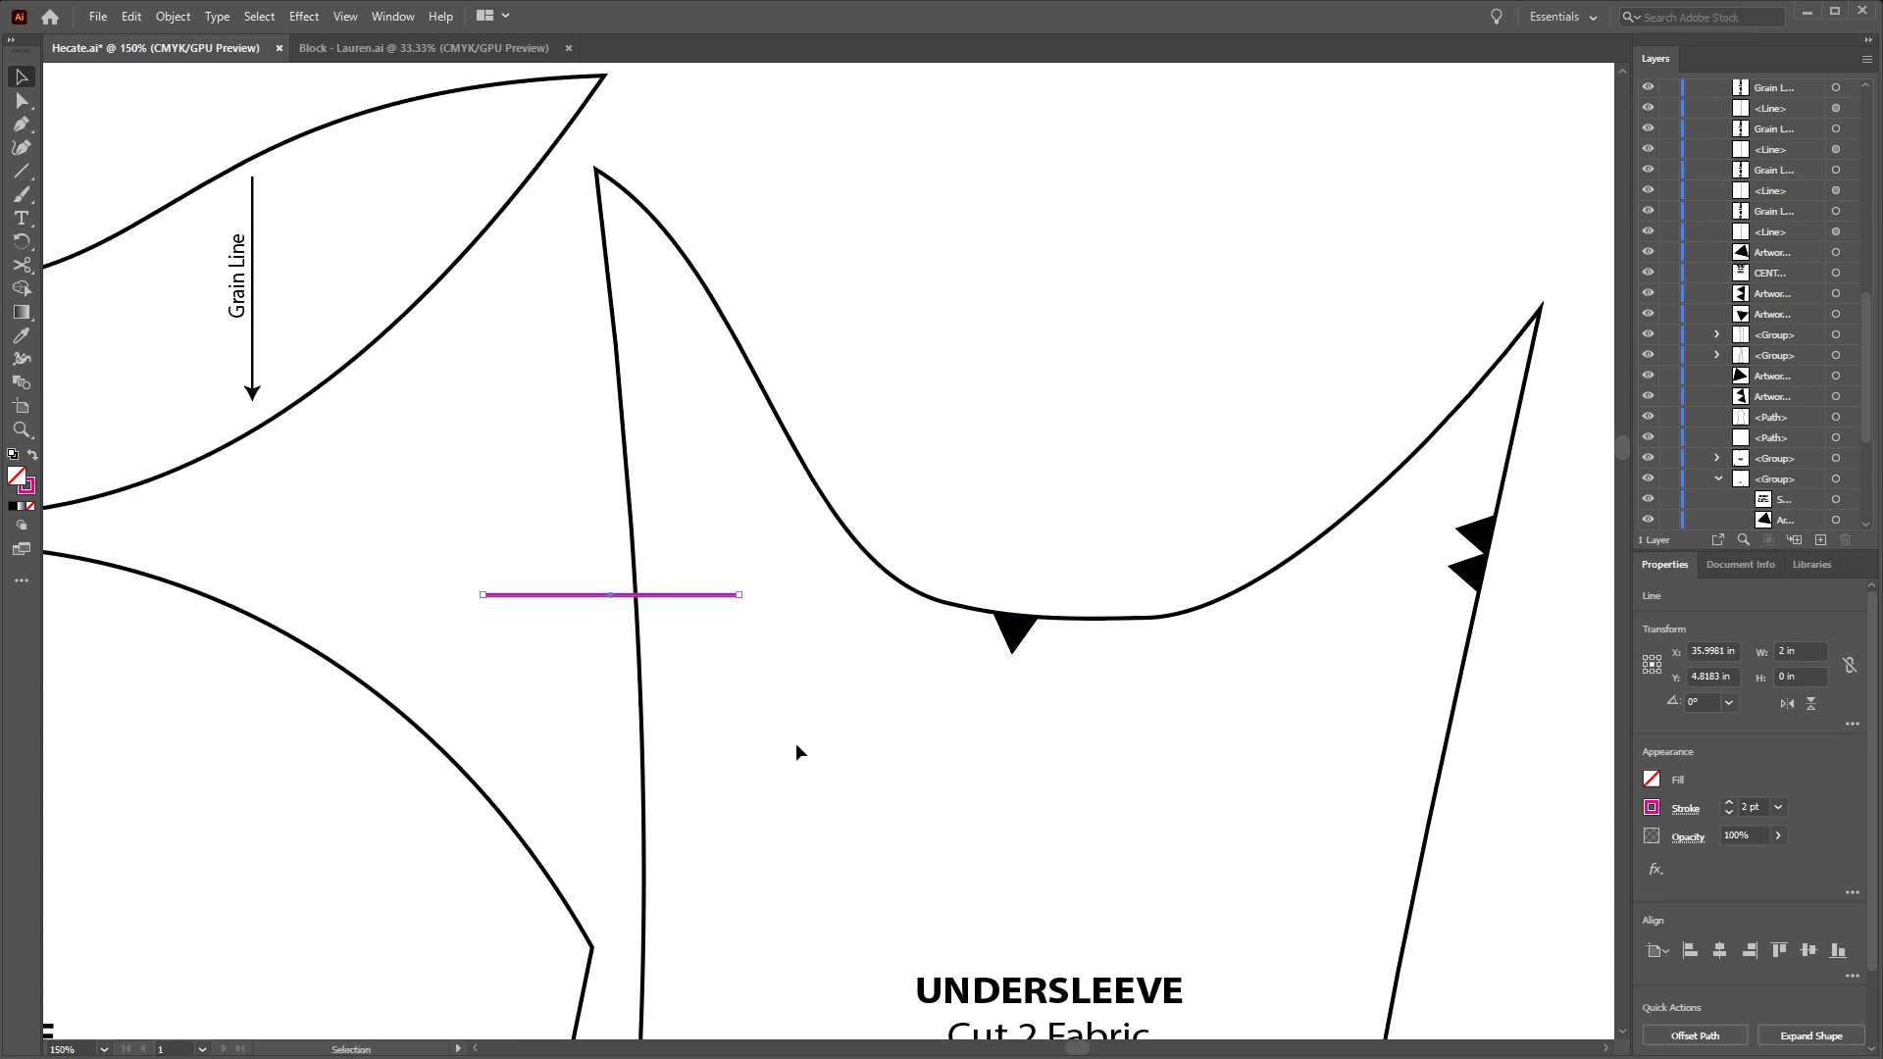
left_click_drag(796, 748, 1026, 875)
key("r")
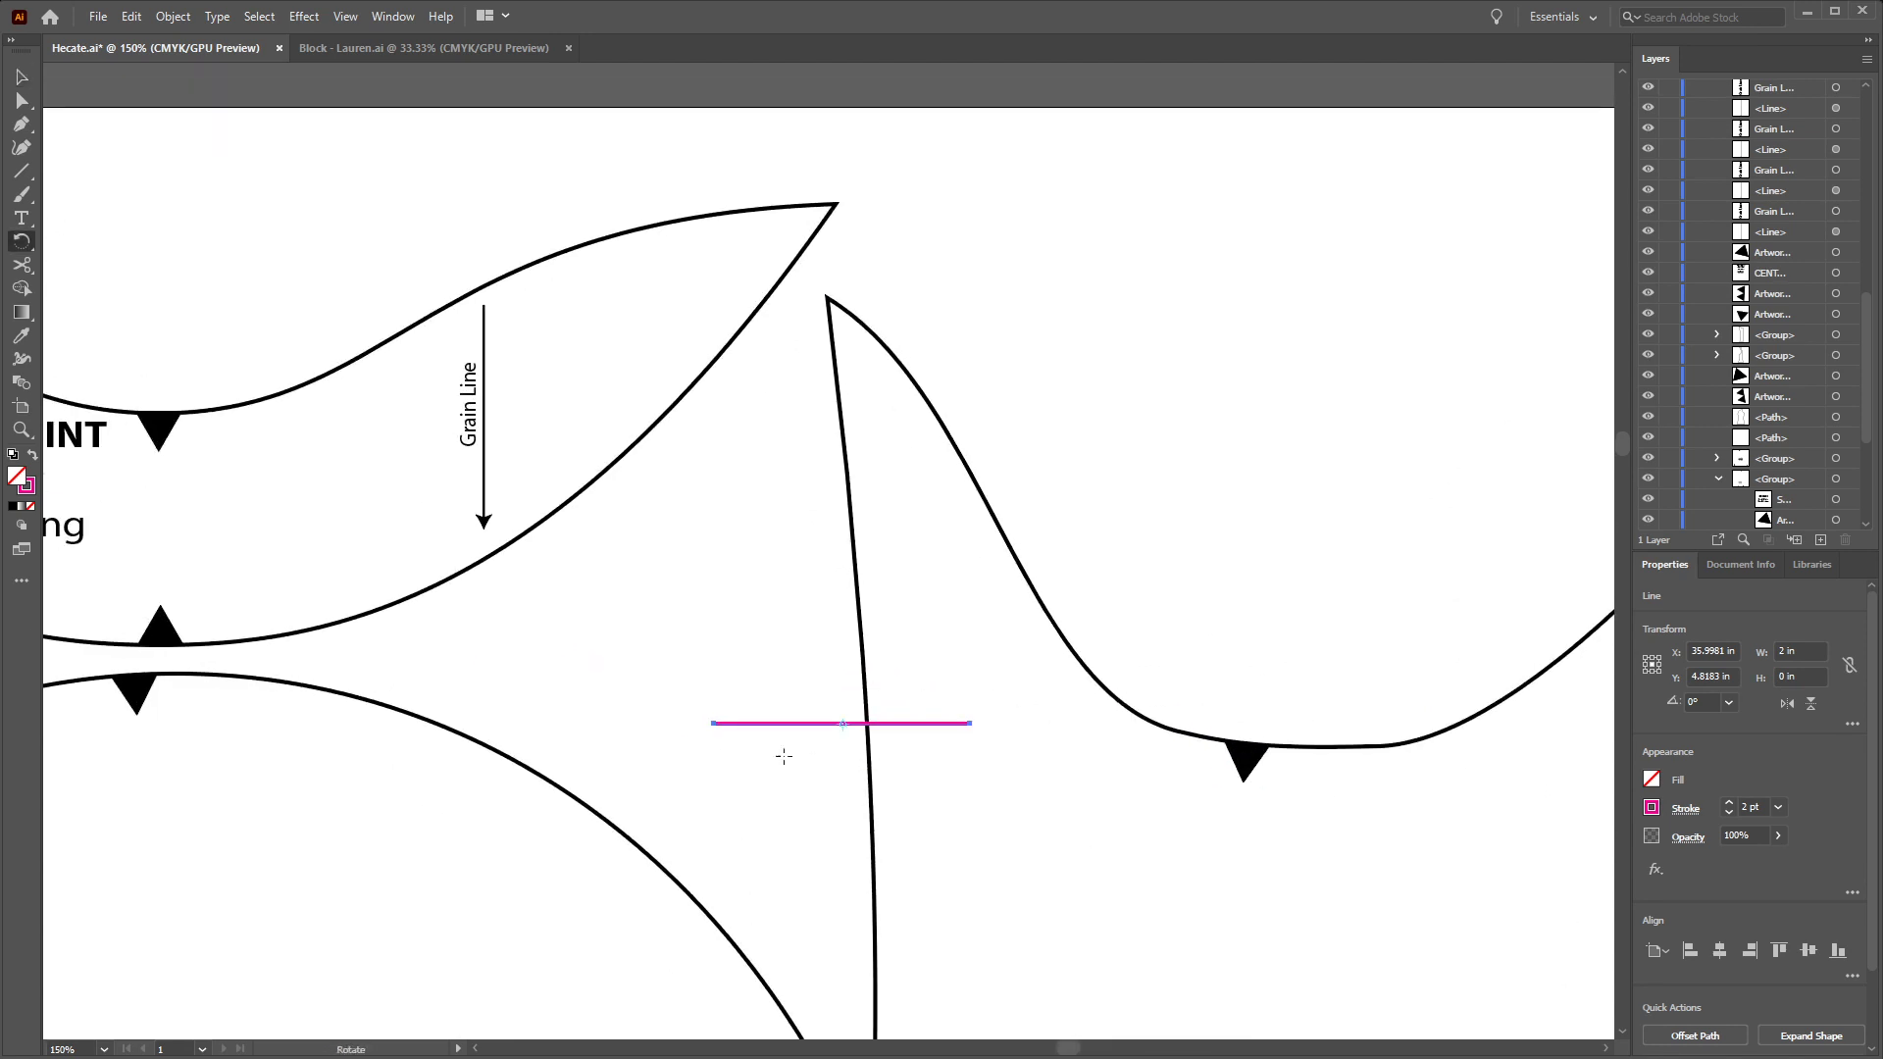
key("v")
Put the magenta line's end on the undersleeve's top corner and rotate it along the left seam
left_click_drag(875, 726, 986, 302)
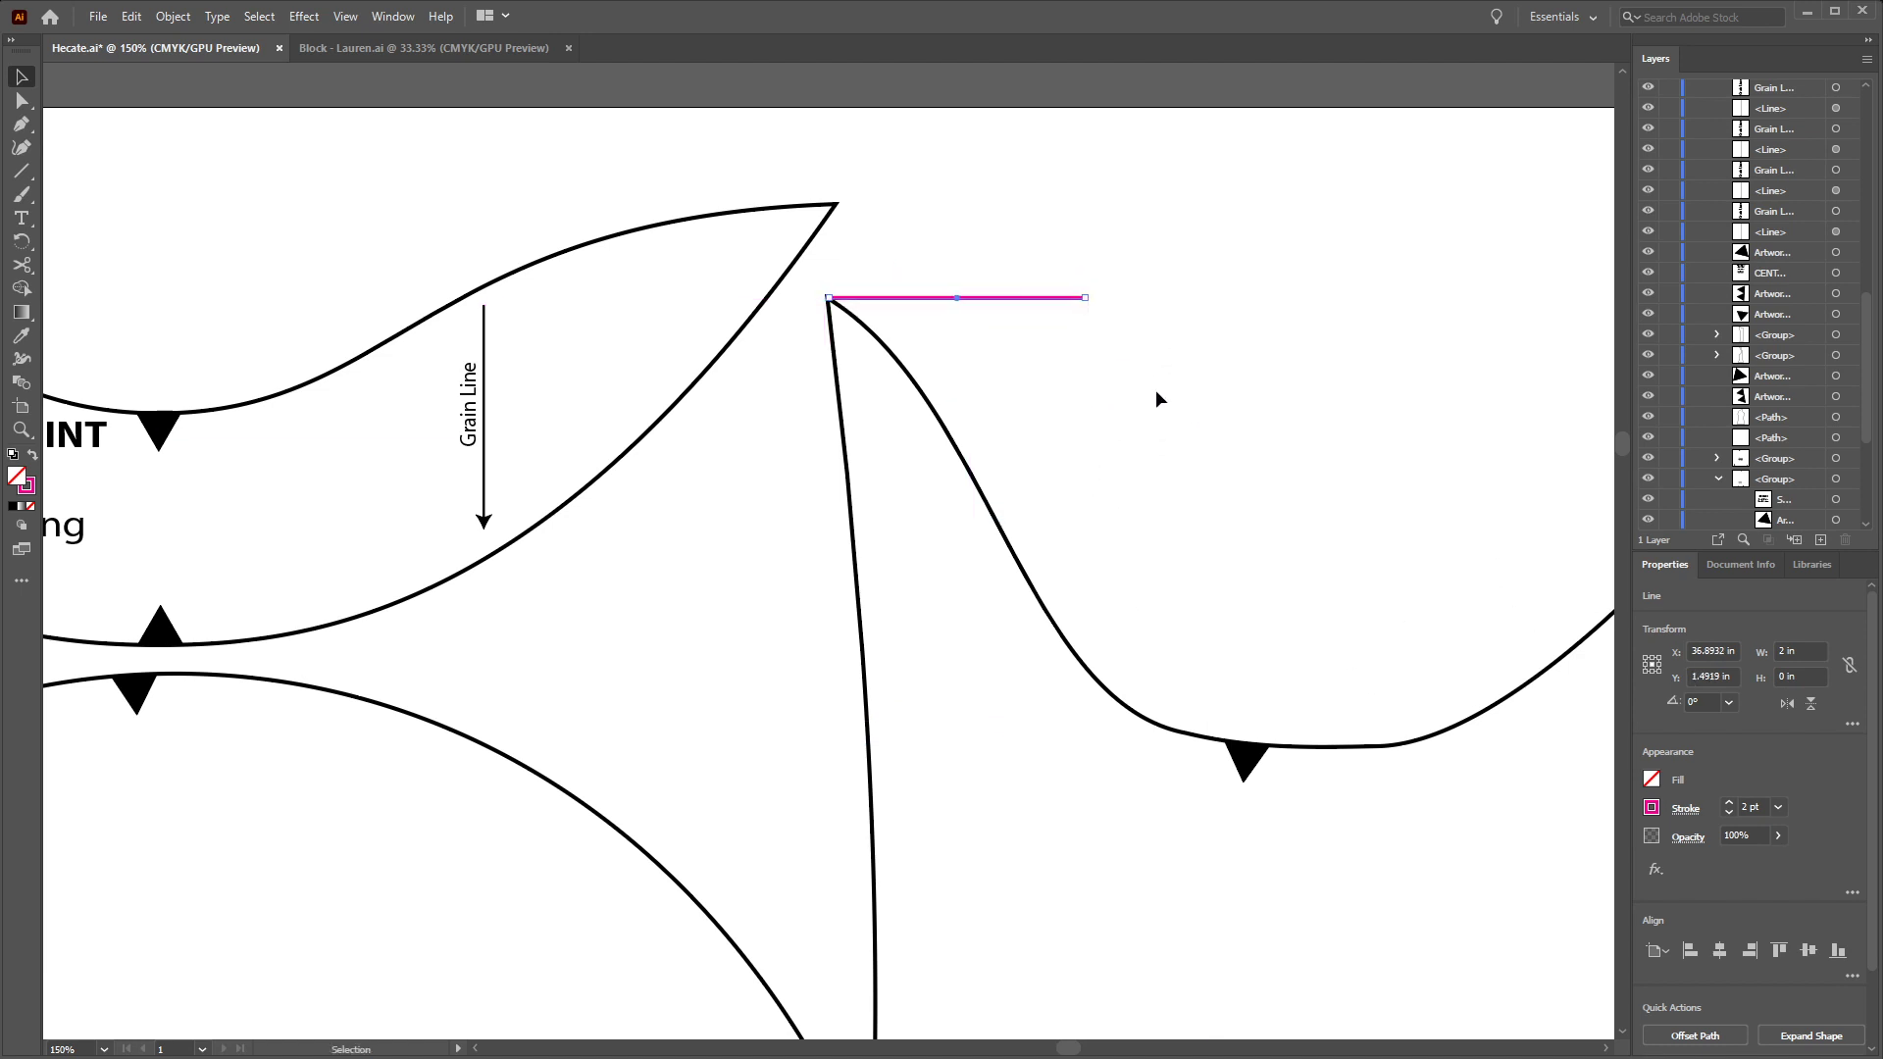
key("r")
left_click_drag(1089, 297, 865, 540)
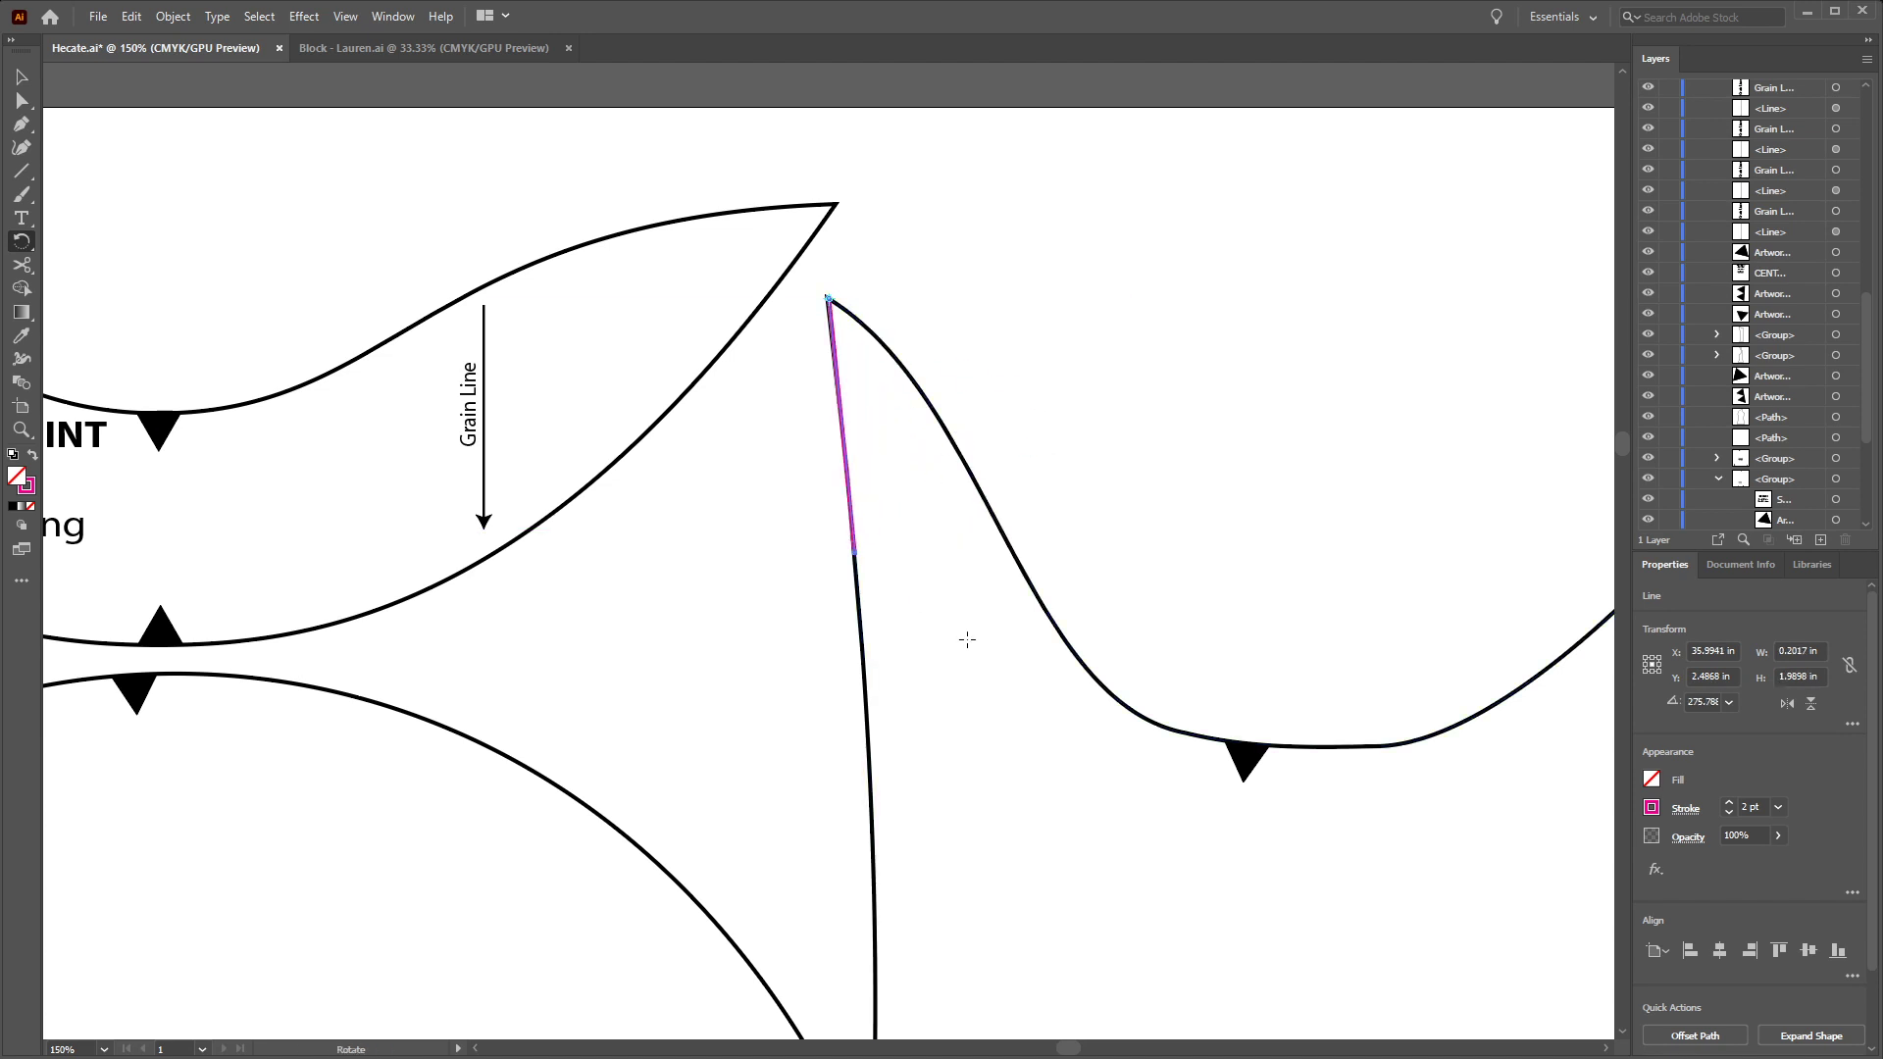
key("v")
left_click(971, 647)
scroll(1122, 794, "down", 5)
scroll(1092, 739, "right", 3)
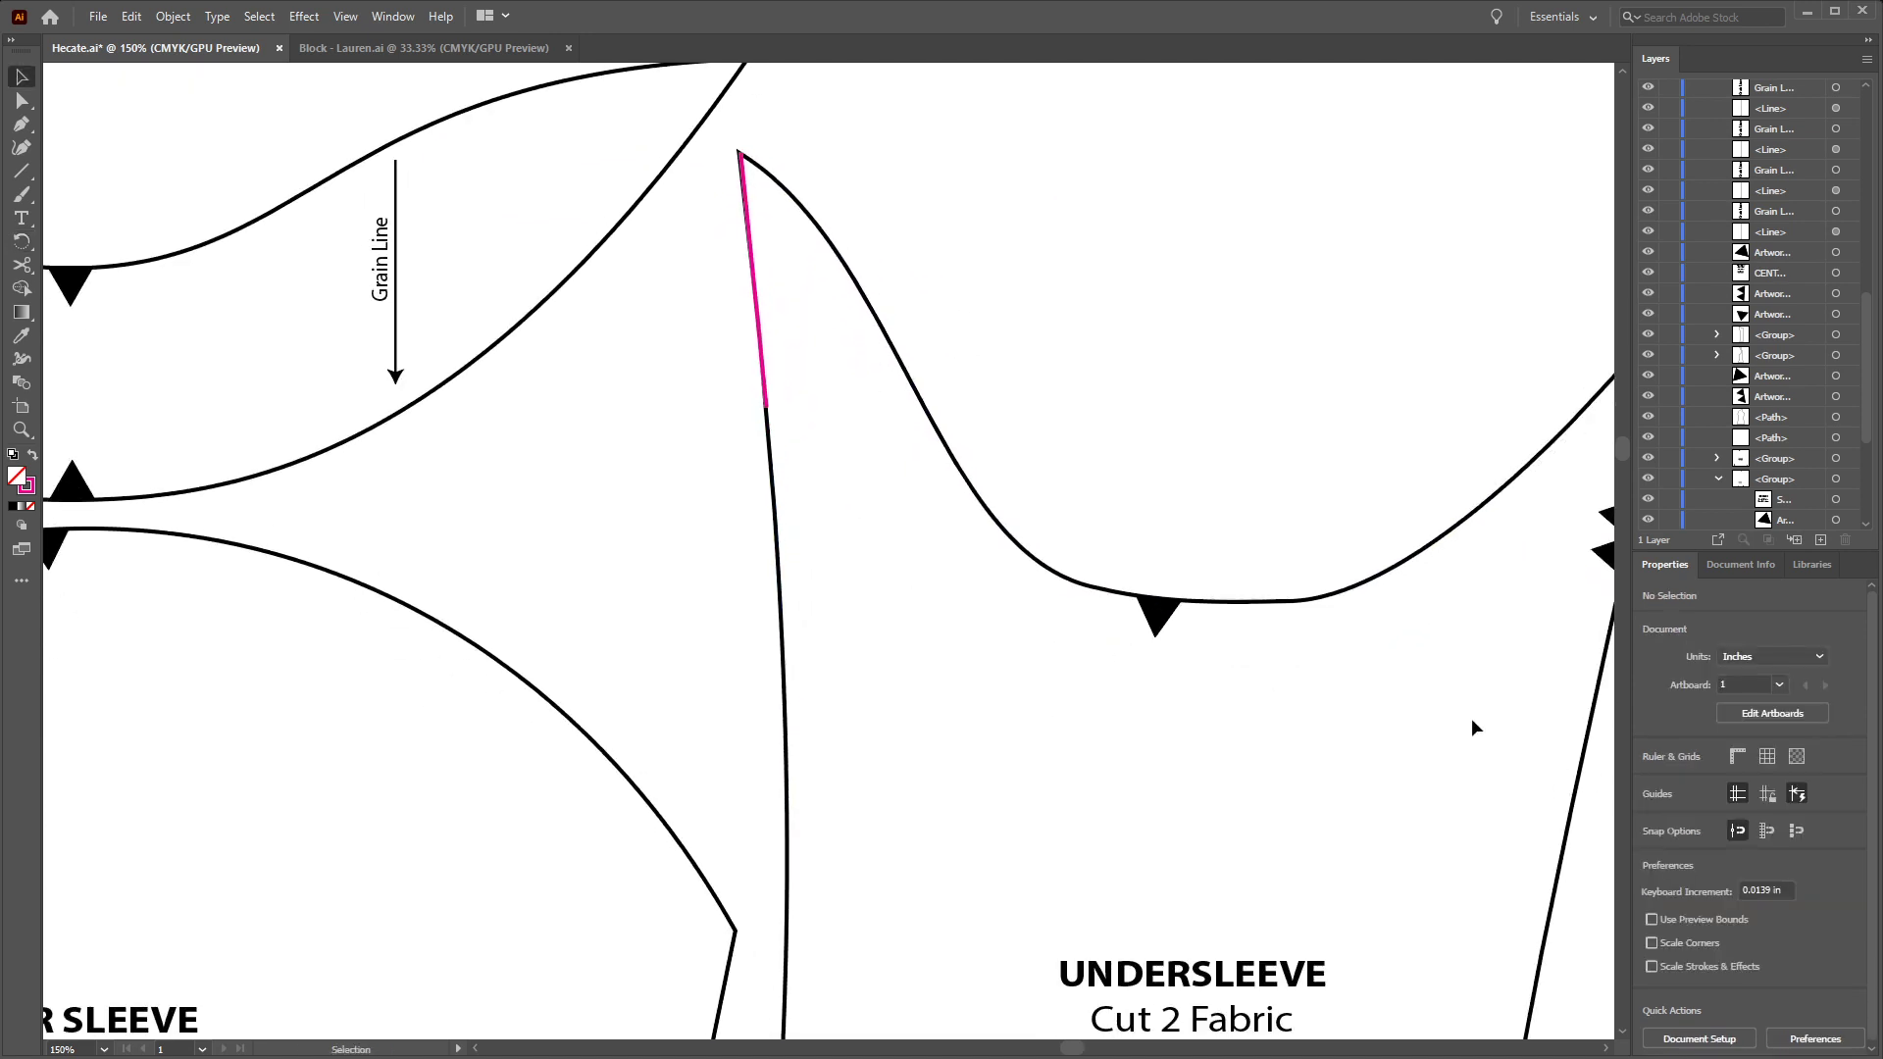
Place the Artwork 3 triple notch from the Libraries panel onto the page
scroll(1471, 726, "right", 4)
scroll(1490, 628, "down", 1)
left_click(1463, 499)
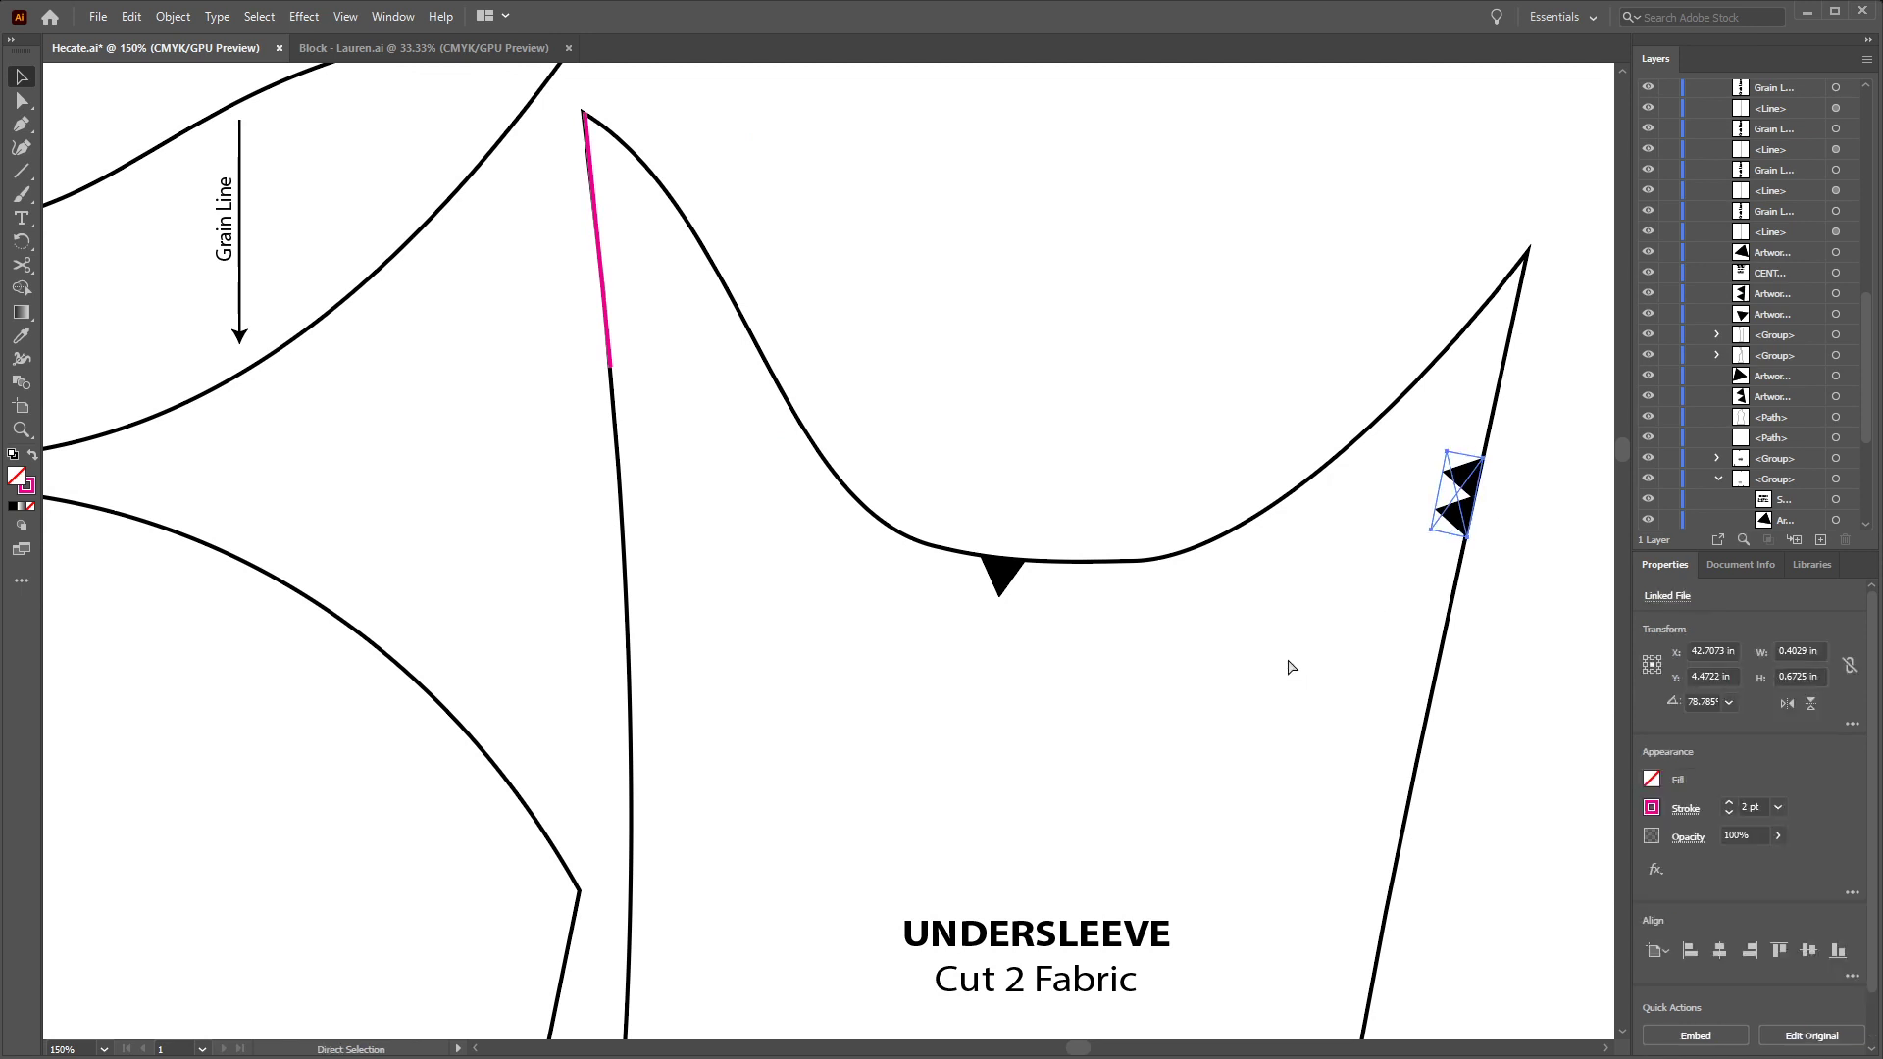
left_click(1811, 565)
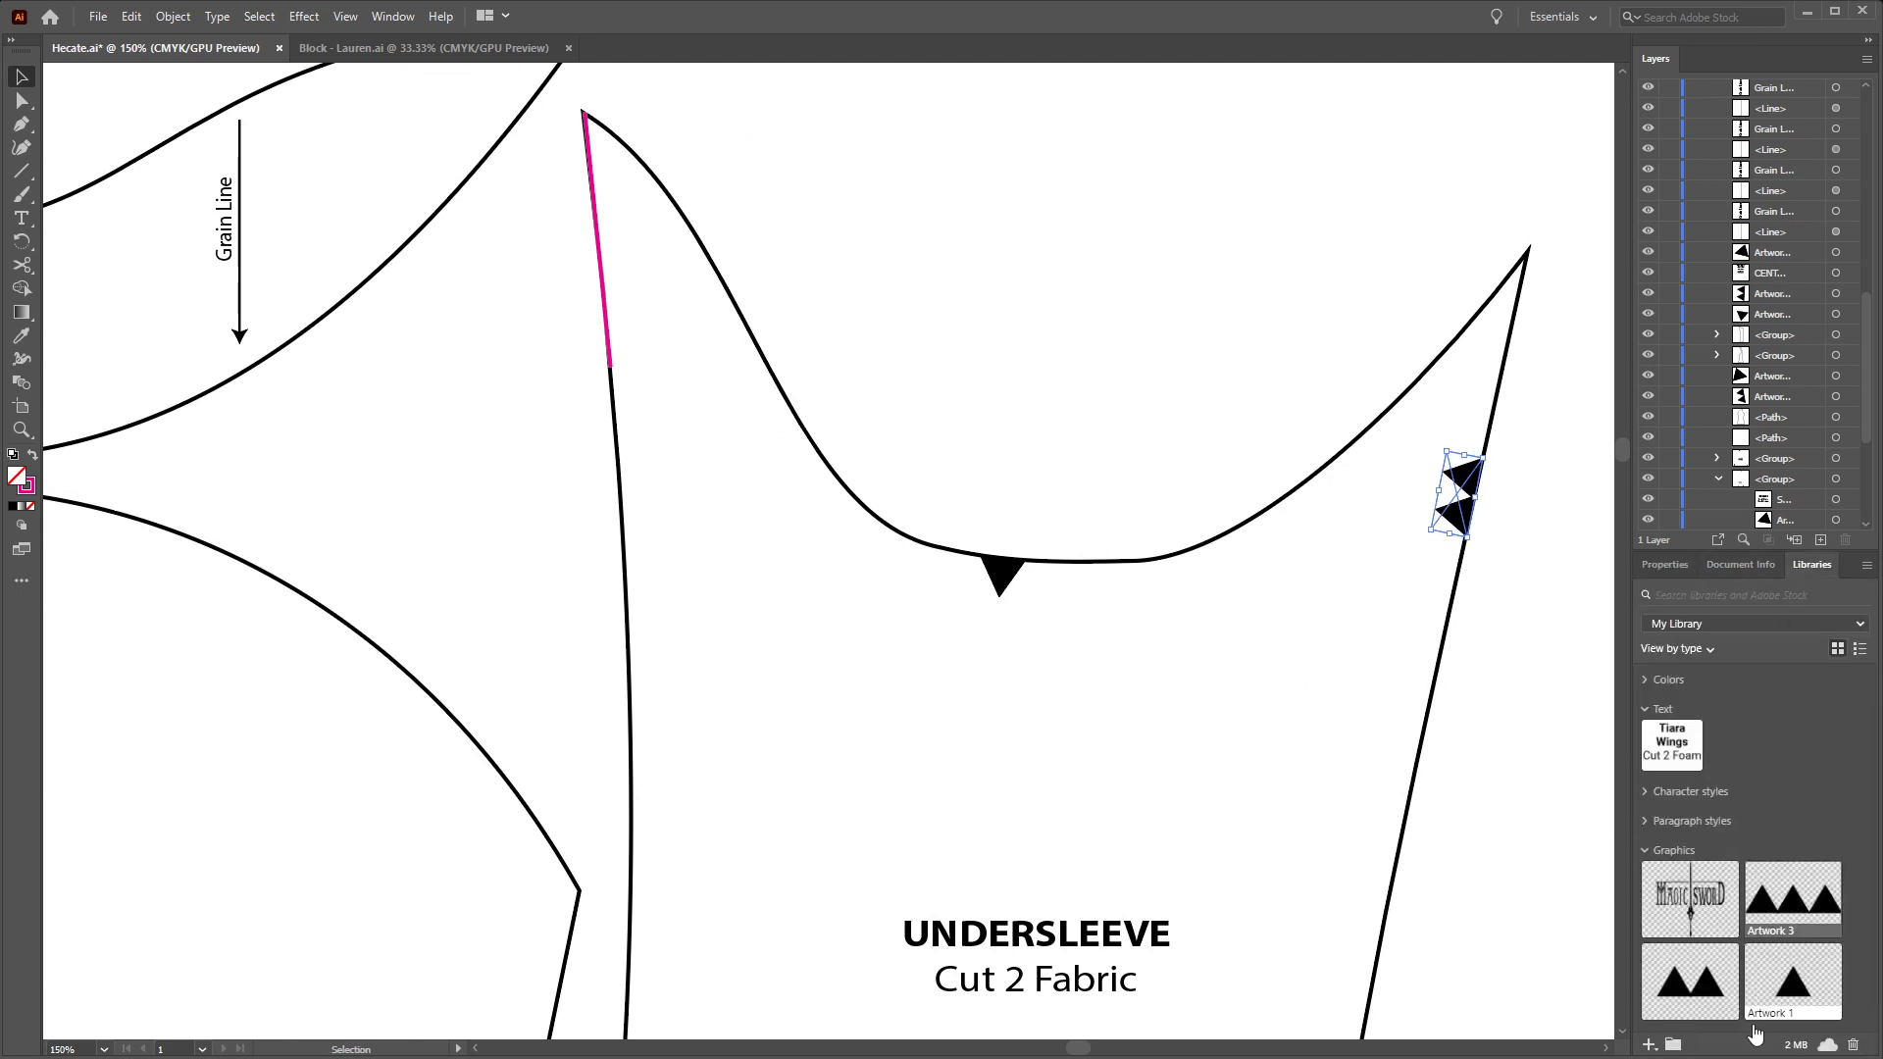
left_click_drag(1793, 897, 723, 618)
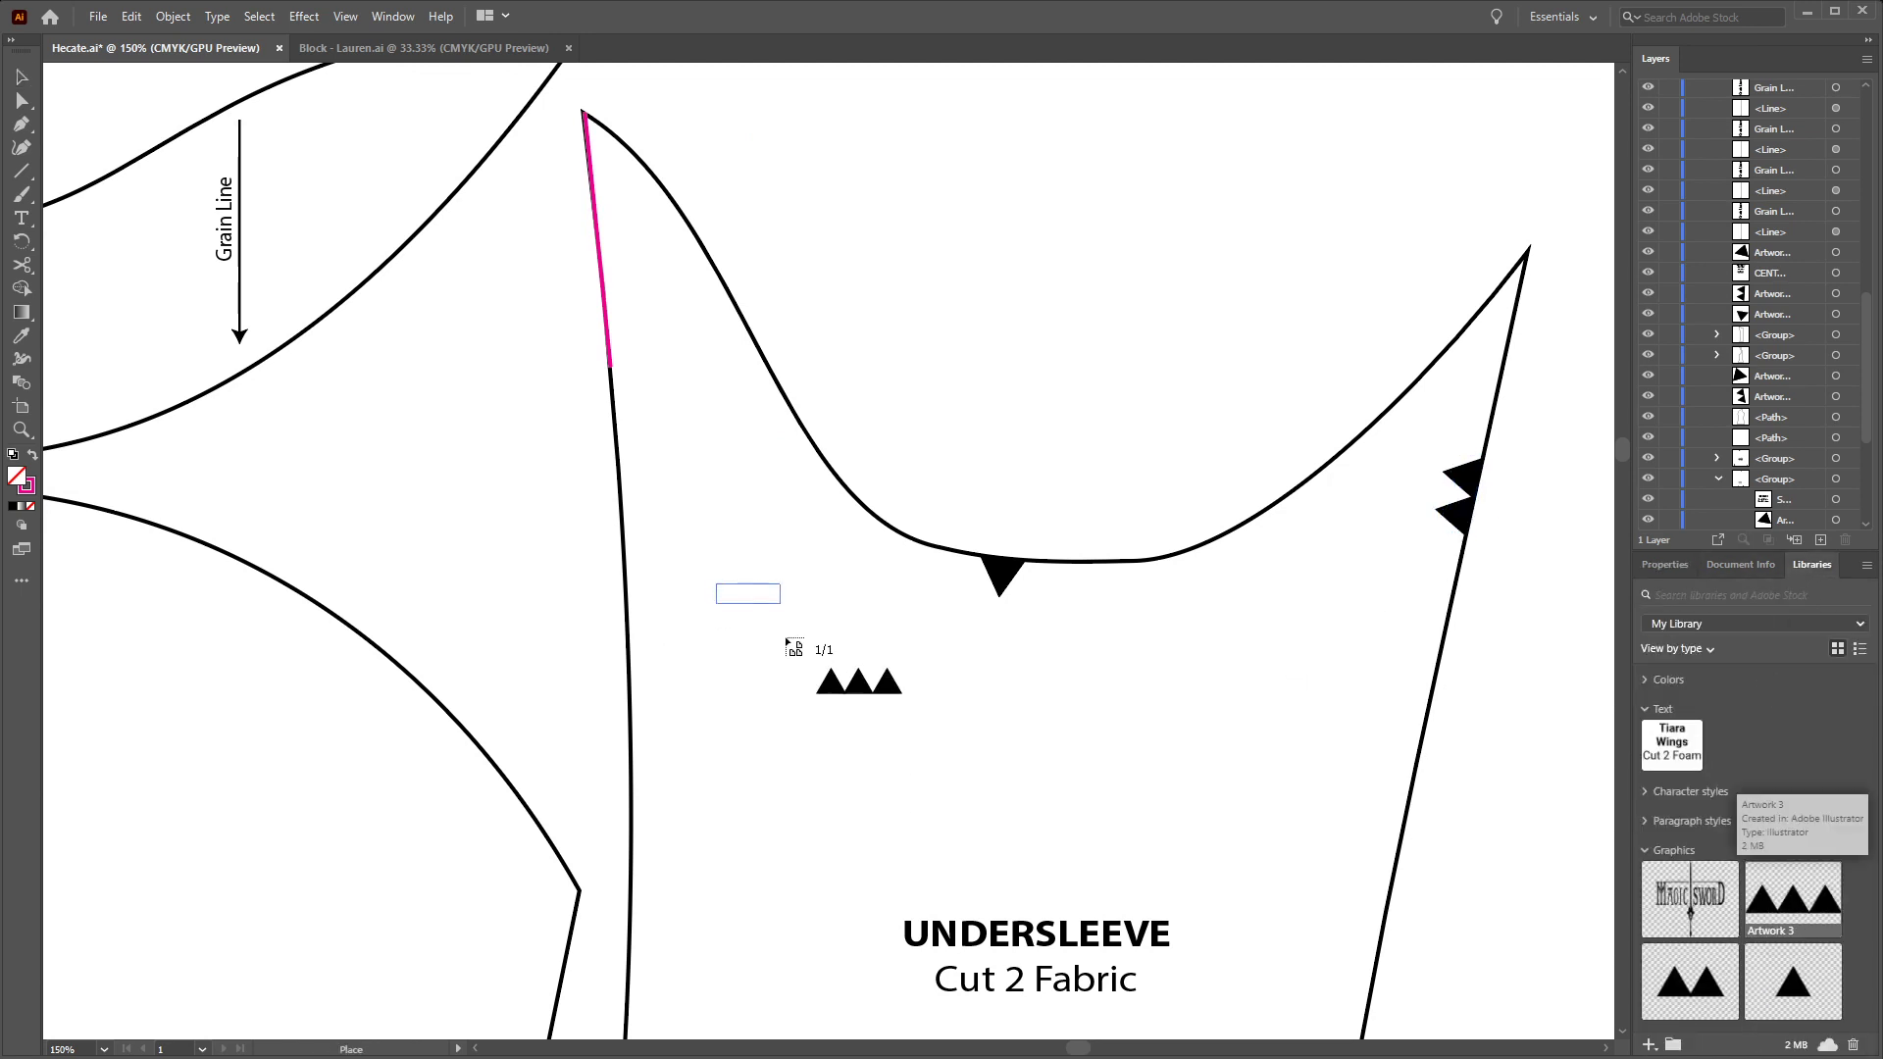
left_click(819, 649)
scroll(974, 558, "up", 1)
scroll(975, 559, "left", 4)
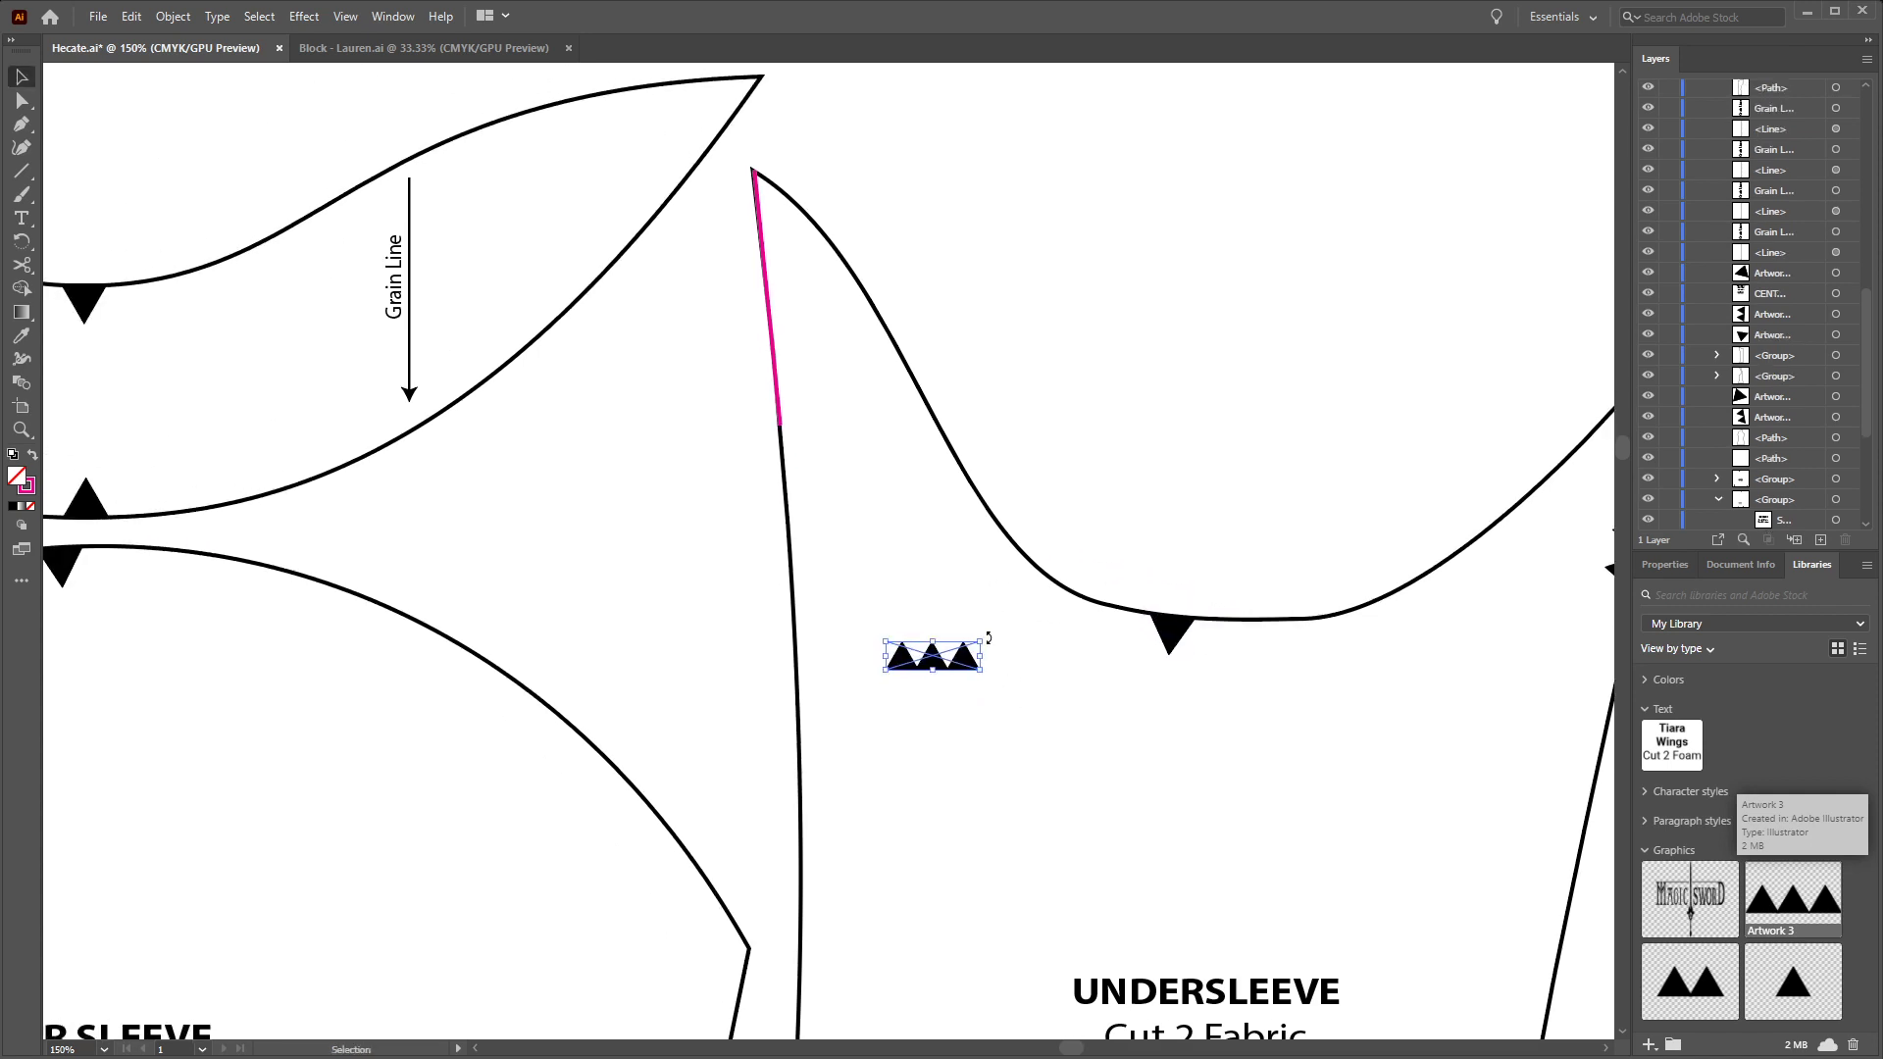
left_click_drag(983, 636, 965, 763)
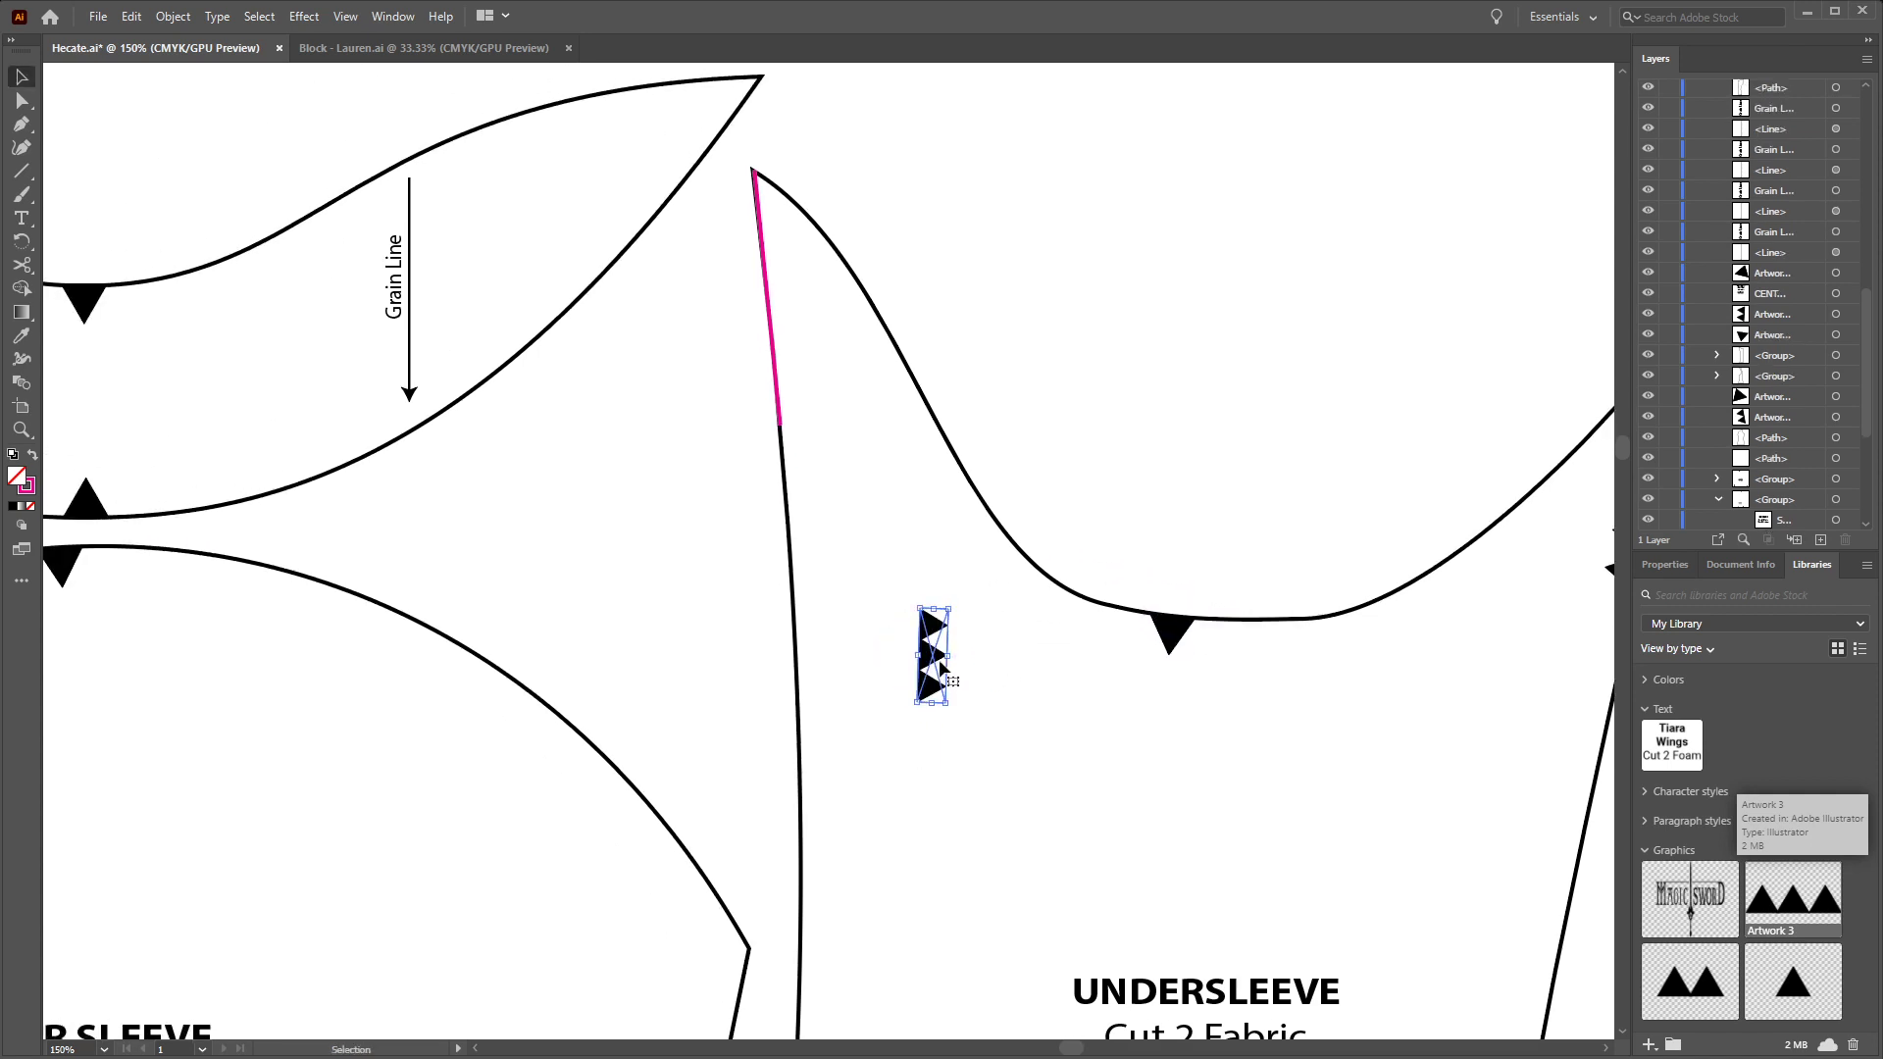
Position the triple notch at the magenta line's 2 in end and tilt it along the seam
left_click_drag(925, 655, 804, 435)
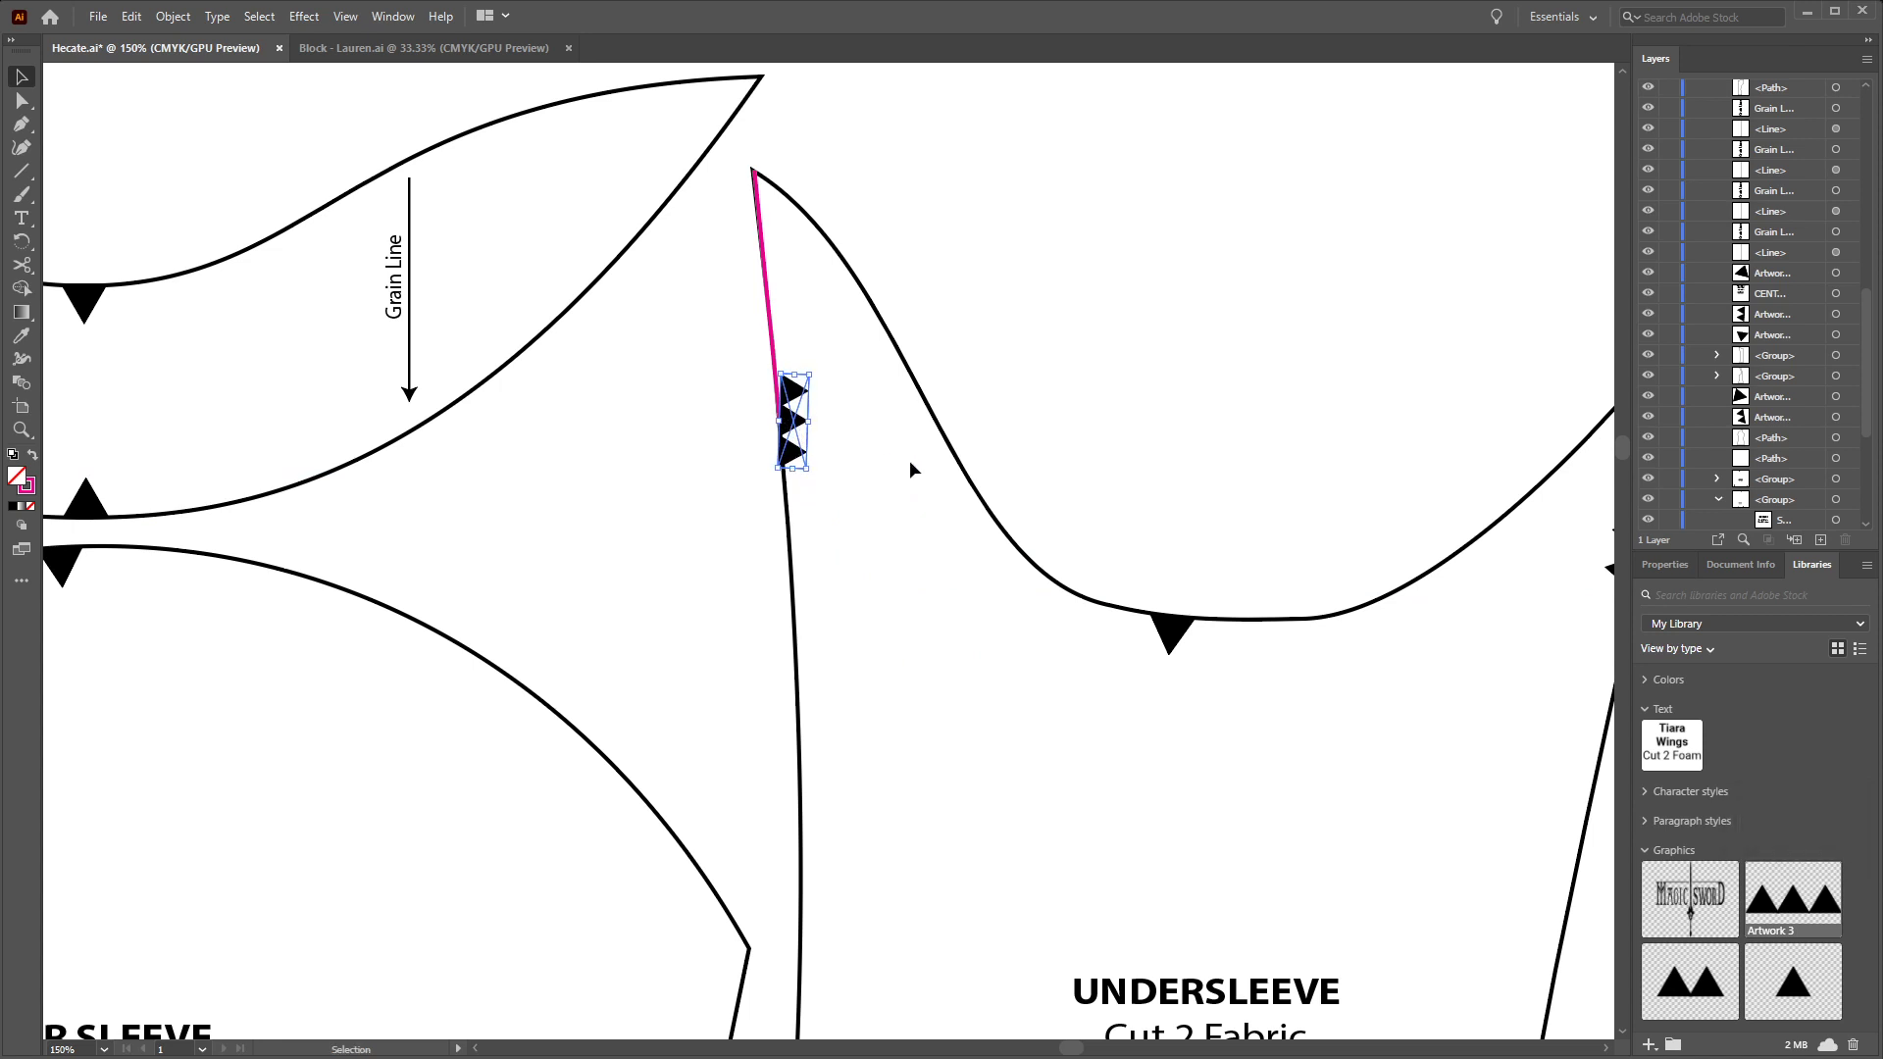
key("Down")
key("Down")
key("Right")
key("Right")
key("Left")
key("Left")
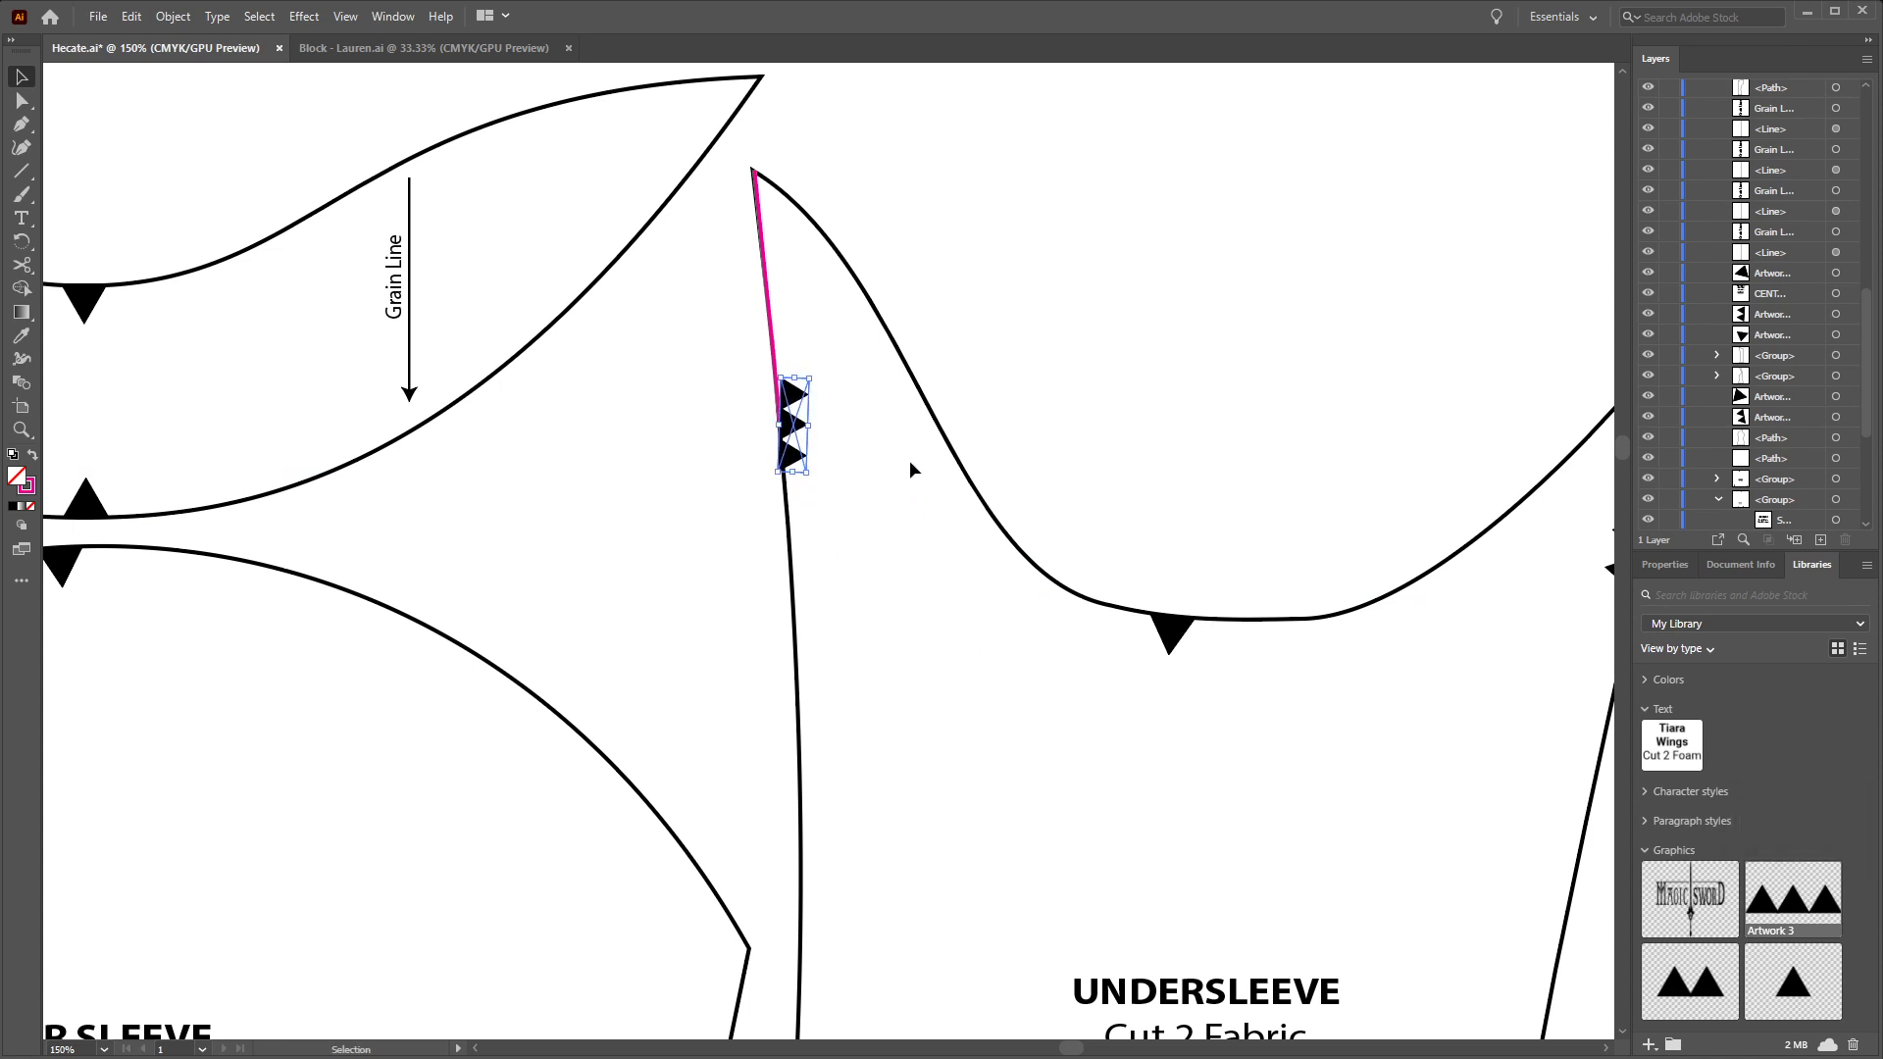
key("r")
left_click_drag(813, 384, 991, 811)
key("v")
left_click(897, 567)
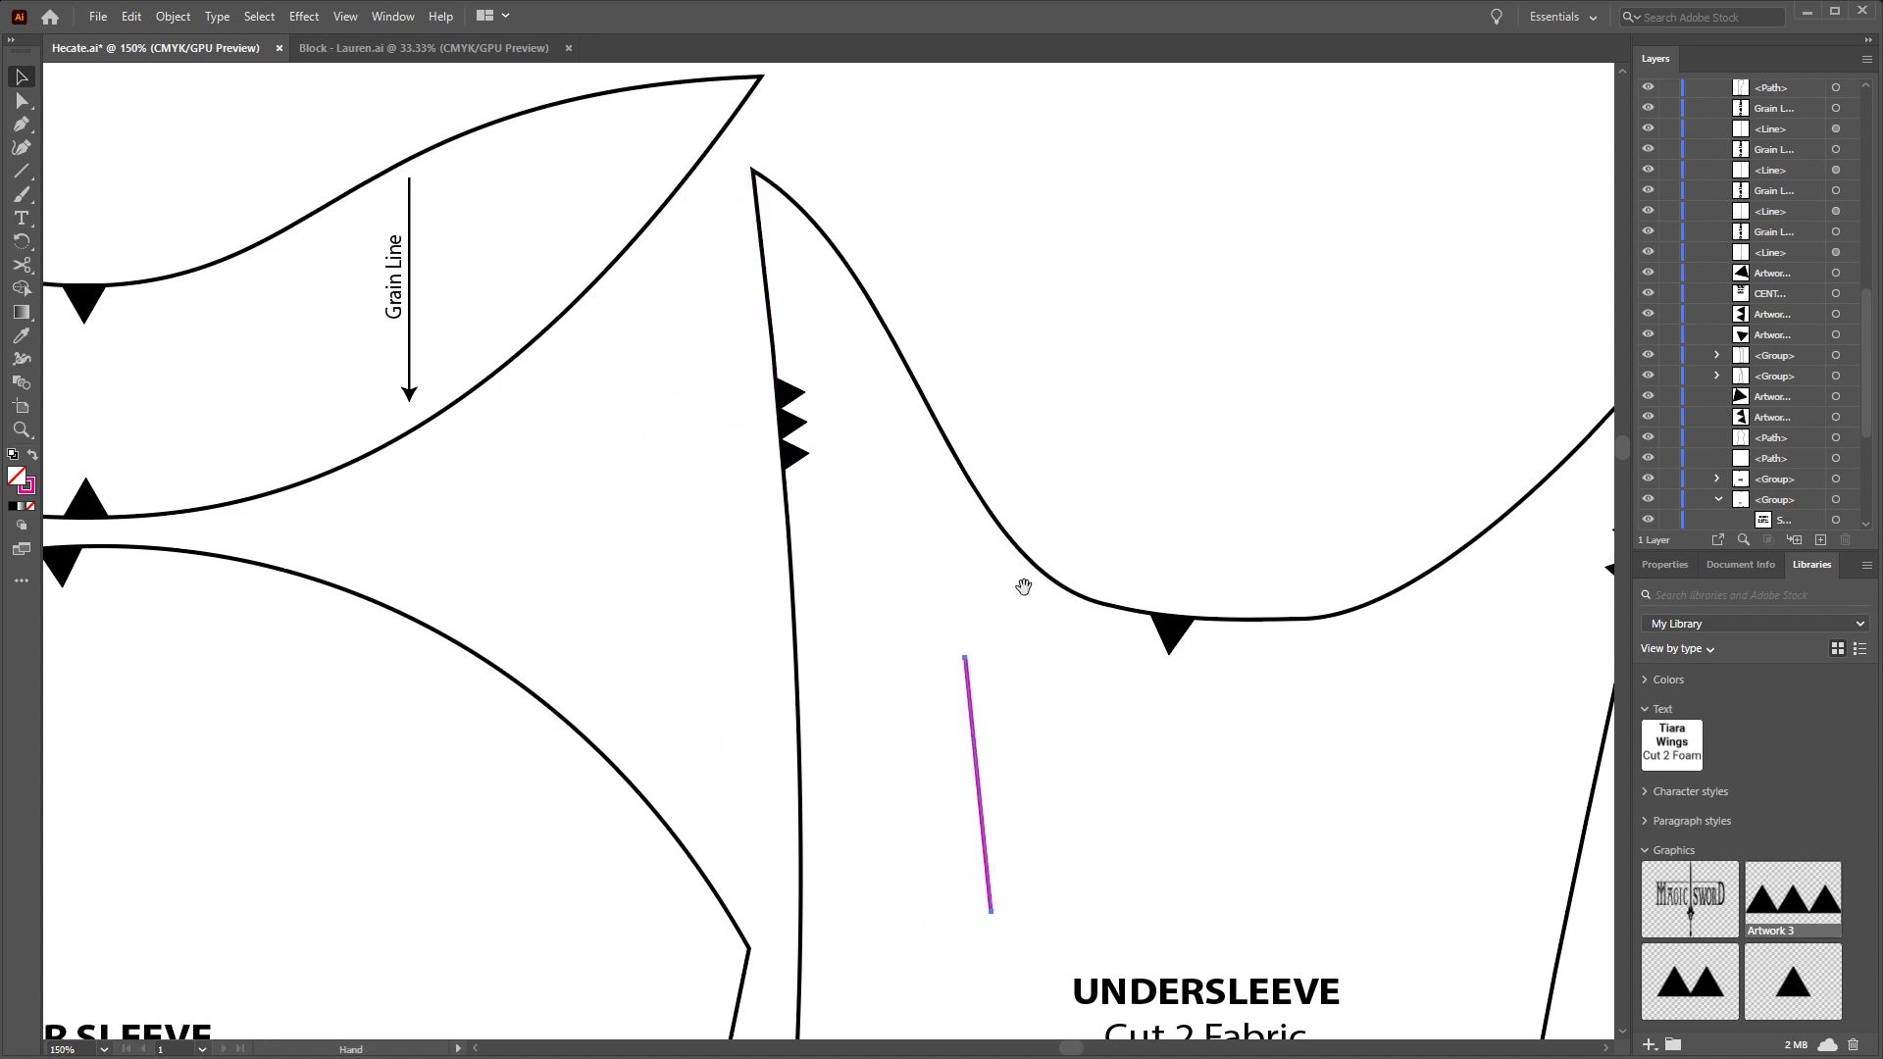
Move the magenta line to the upper sleeve's corner and rotate it along that seam
left_click_drag(1011, 631, 1195, 218)
left_click_drag(1165, 333, 943, 621)
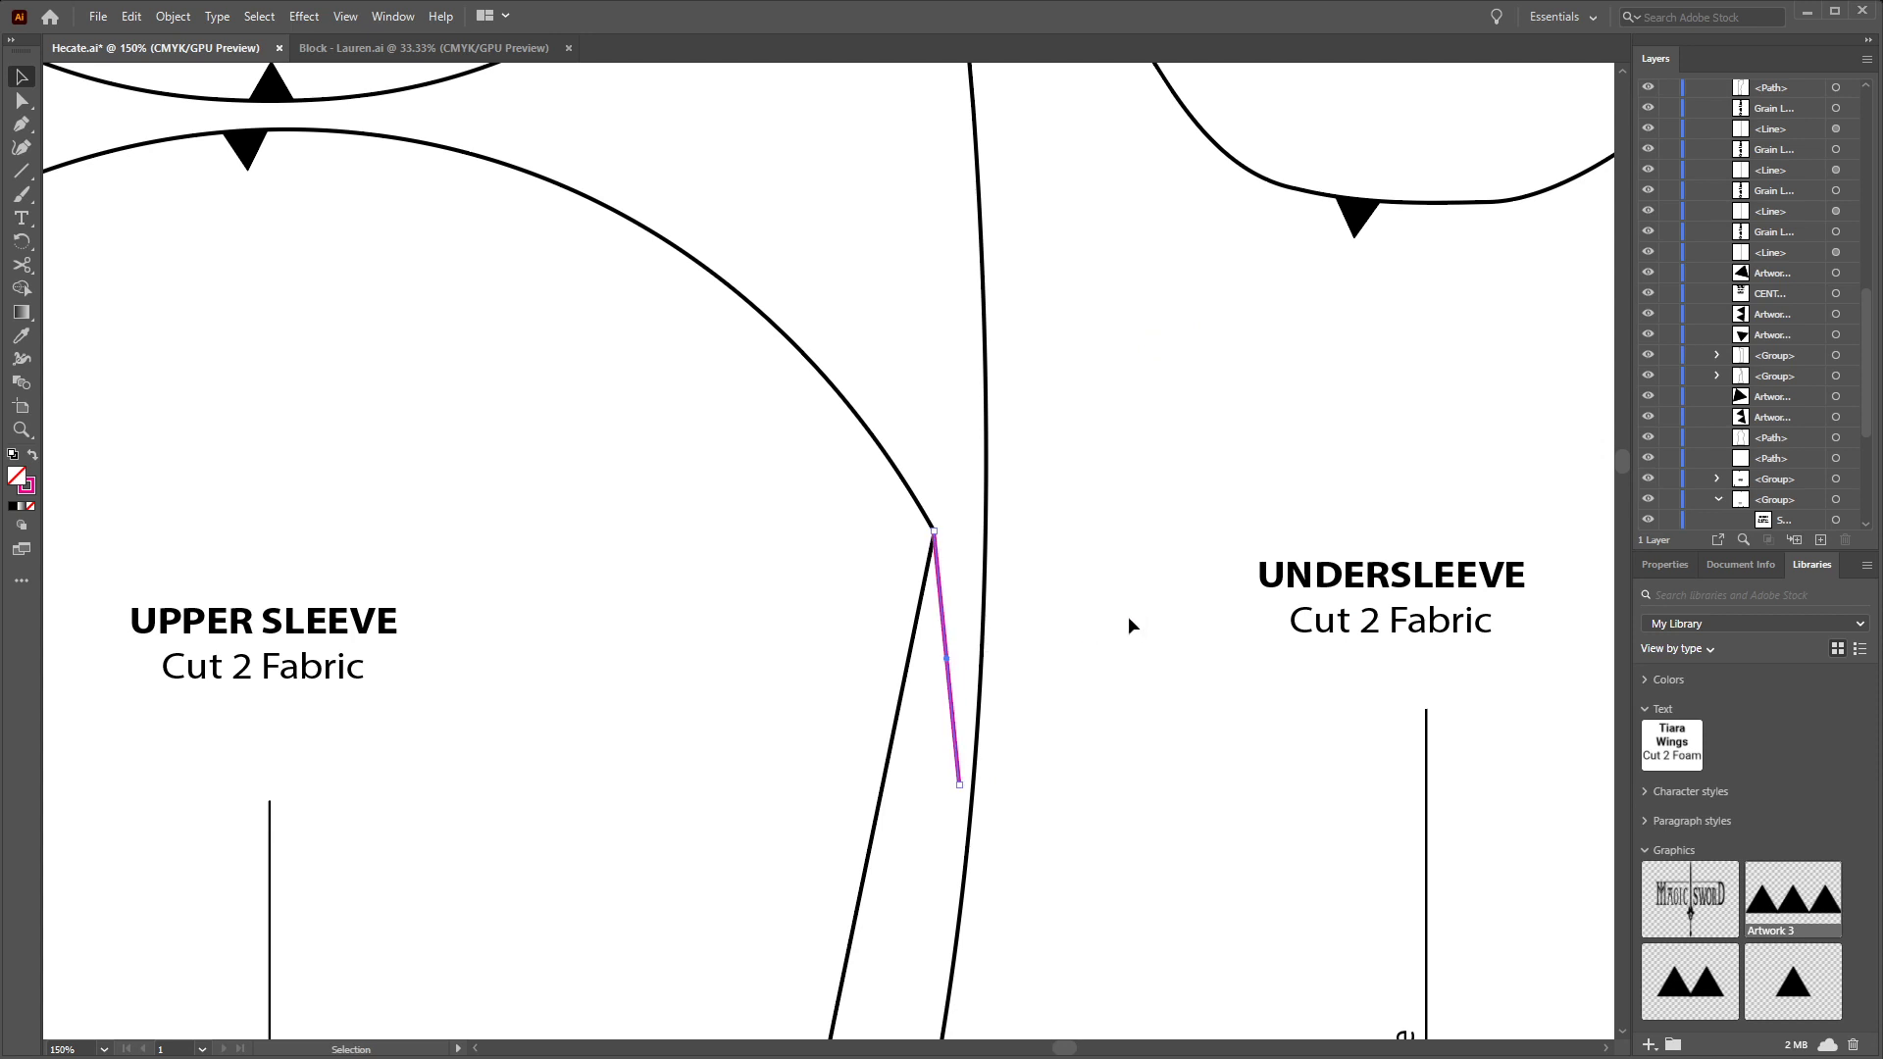
left_click_drag(1127, 627, 1162, 436)
key("r")
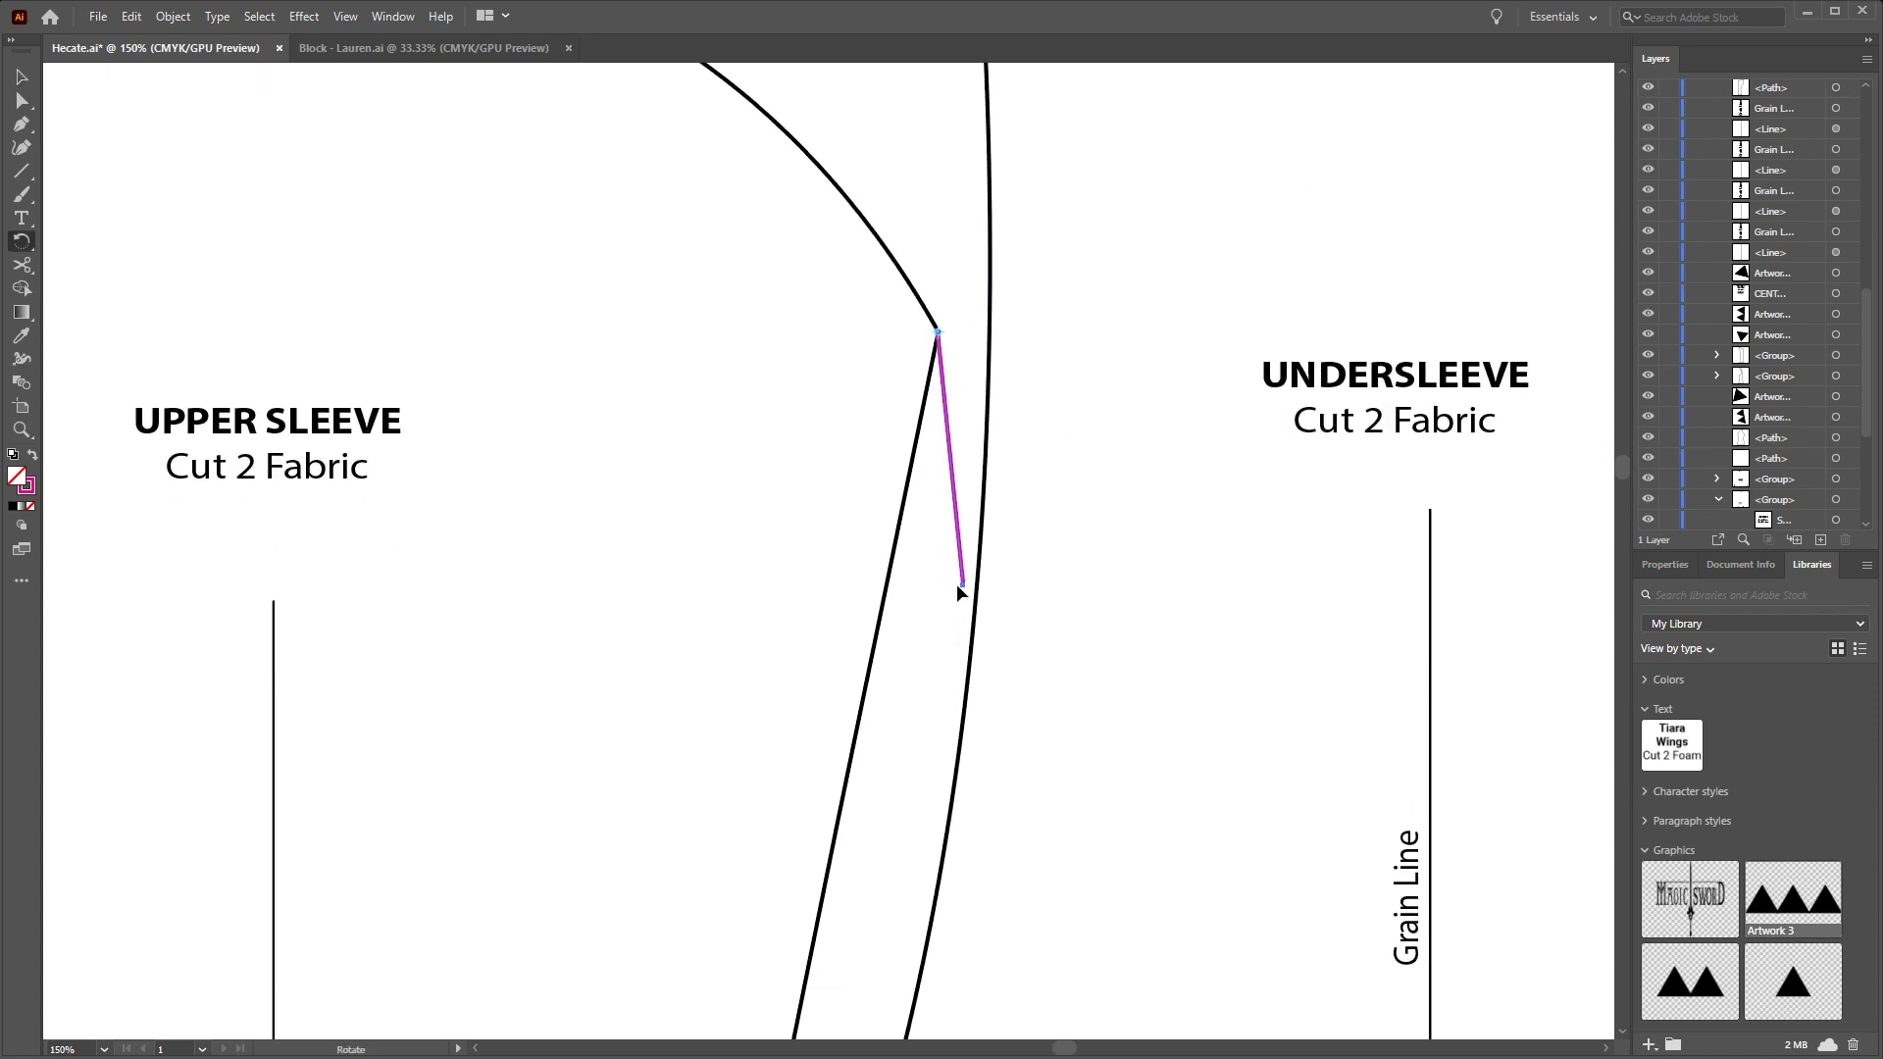
left_click_drag(957, 587, 886, 585)
key("v")
Copy the undersleeve's triple notch and set the copy, rotated, at the line's end on the upper sleeve
left_click_drag(1126, 282, 1168, 765)
left_click(1022, 290)
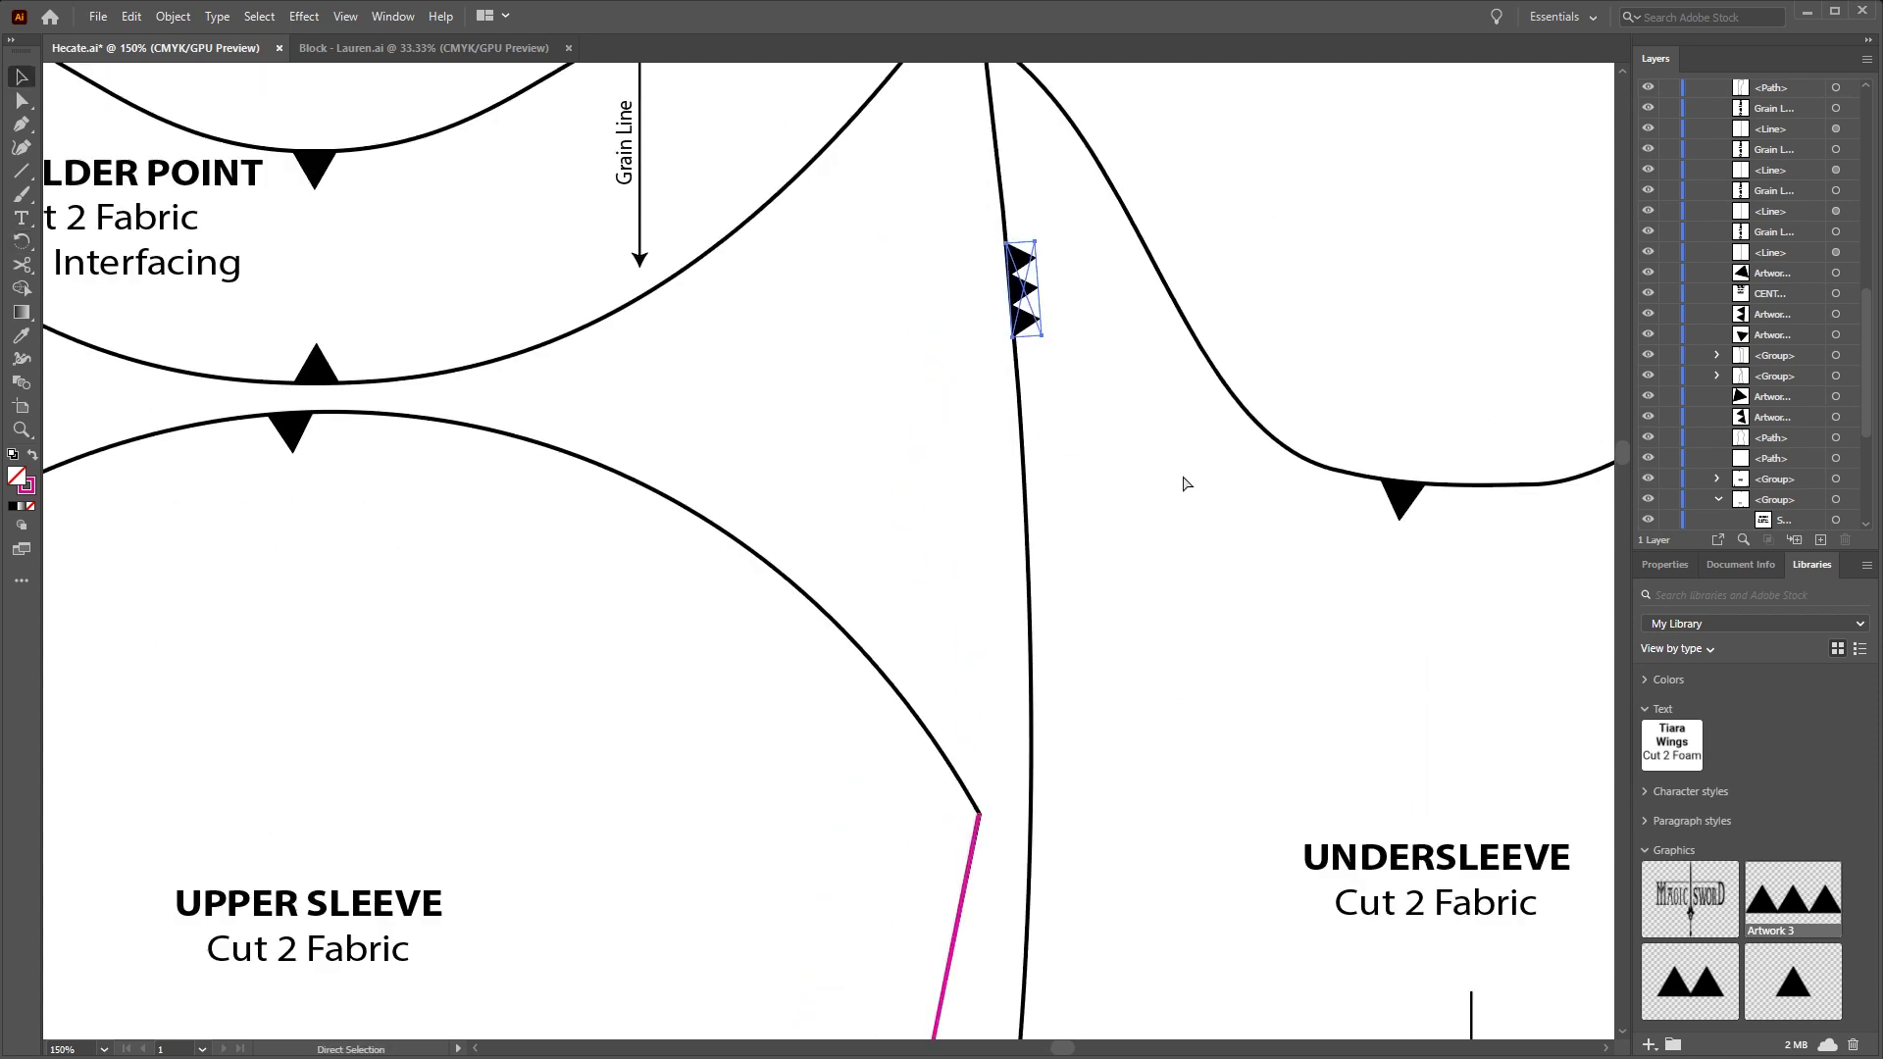
key("ctrl+c")
key("ctrl+v")
left_click_drag(1184, 635, 1091, 134)
left_click_drag(734, 87, 728, 371)
left_click_drag(750, 539, 902, 595)
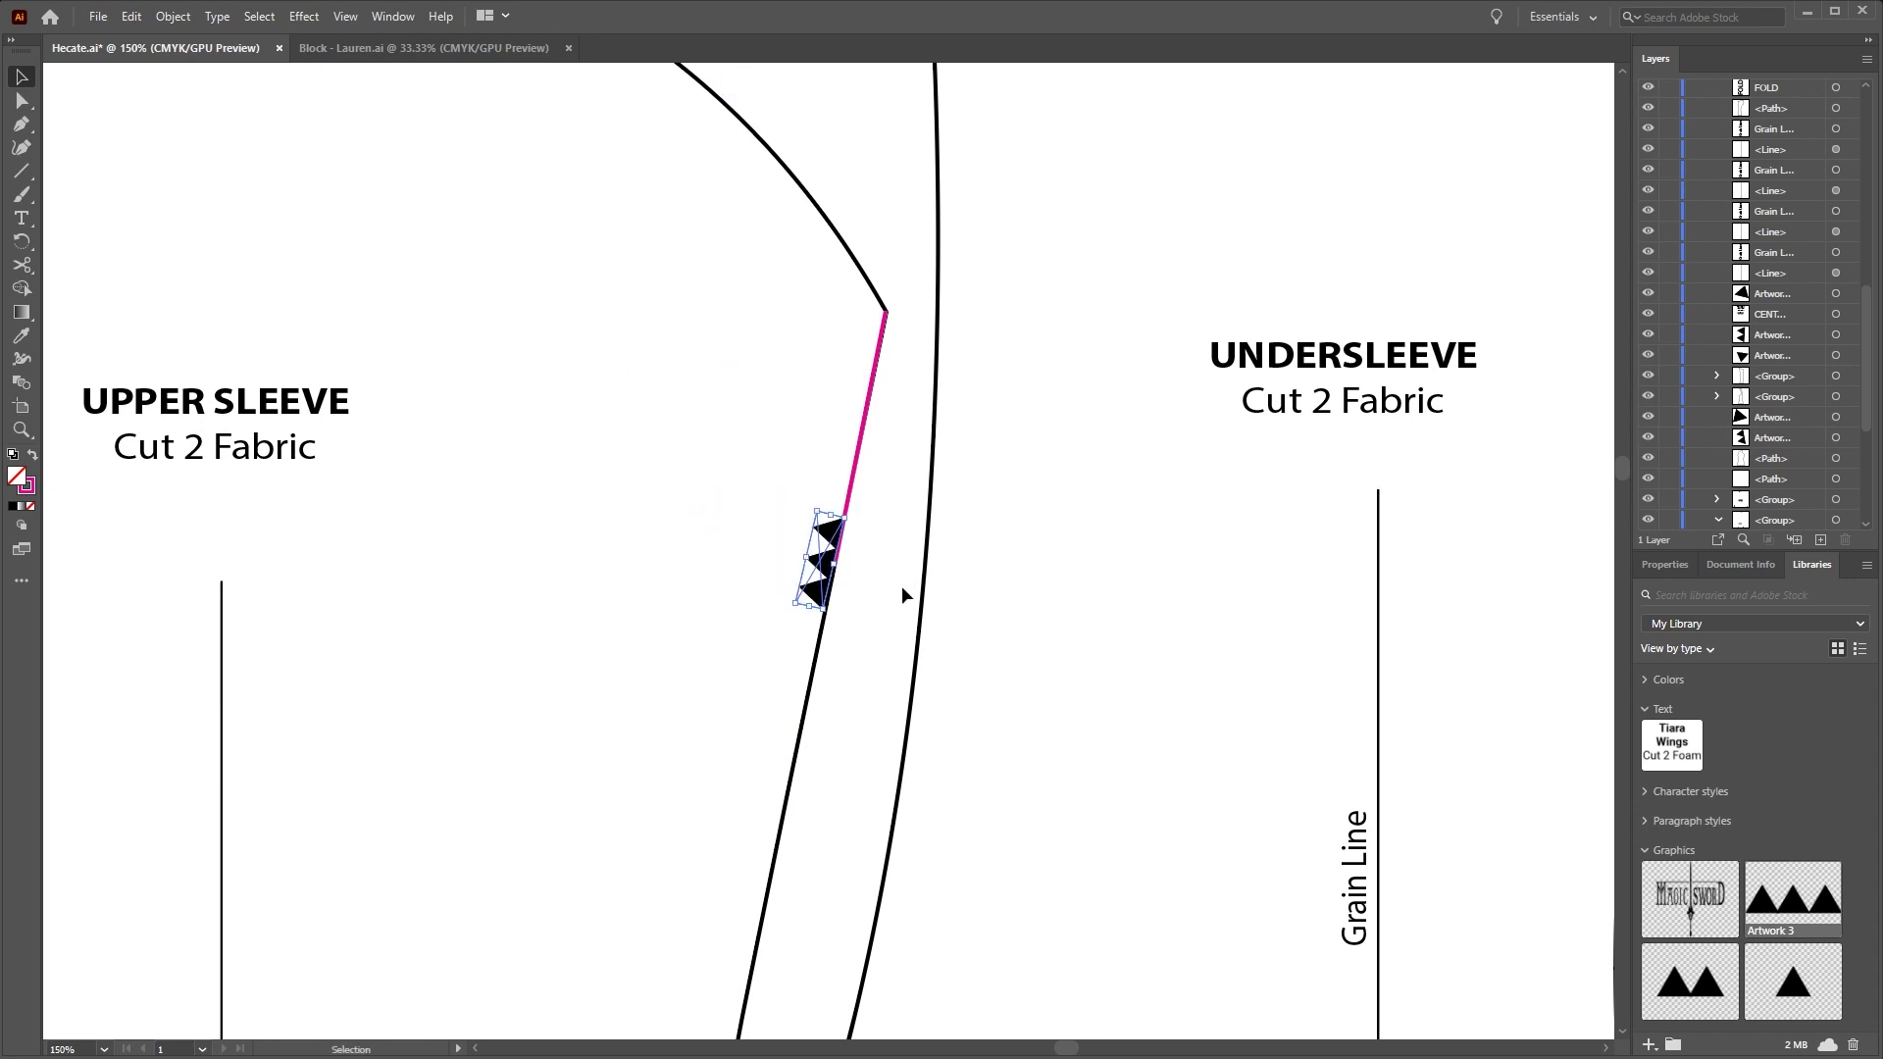
key("r")
left_click_drag(852, 527, 849, 512)
key("v")
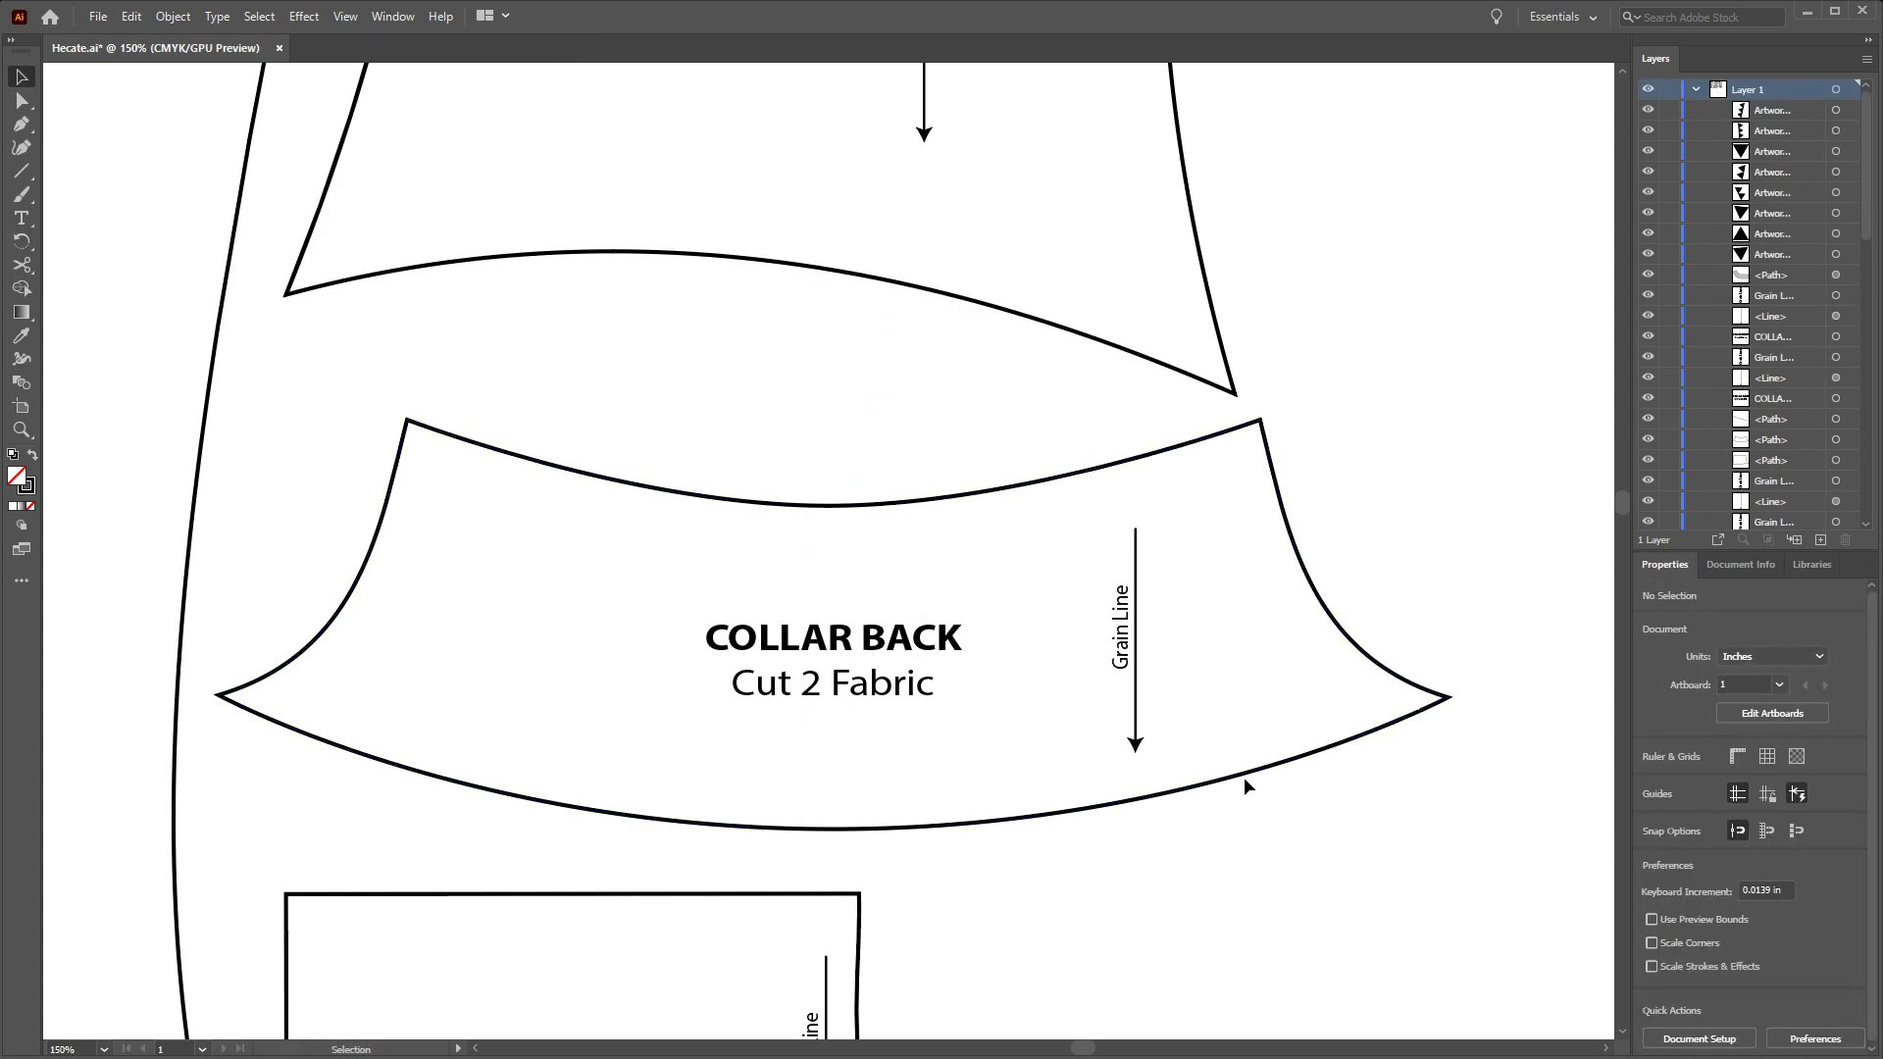
Draw a vertical centre guide through the Collar Back, using a temporary line across its top corners
key("backslash")
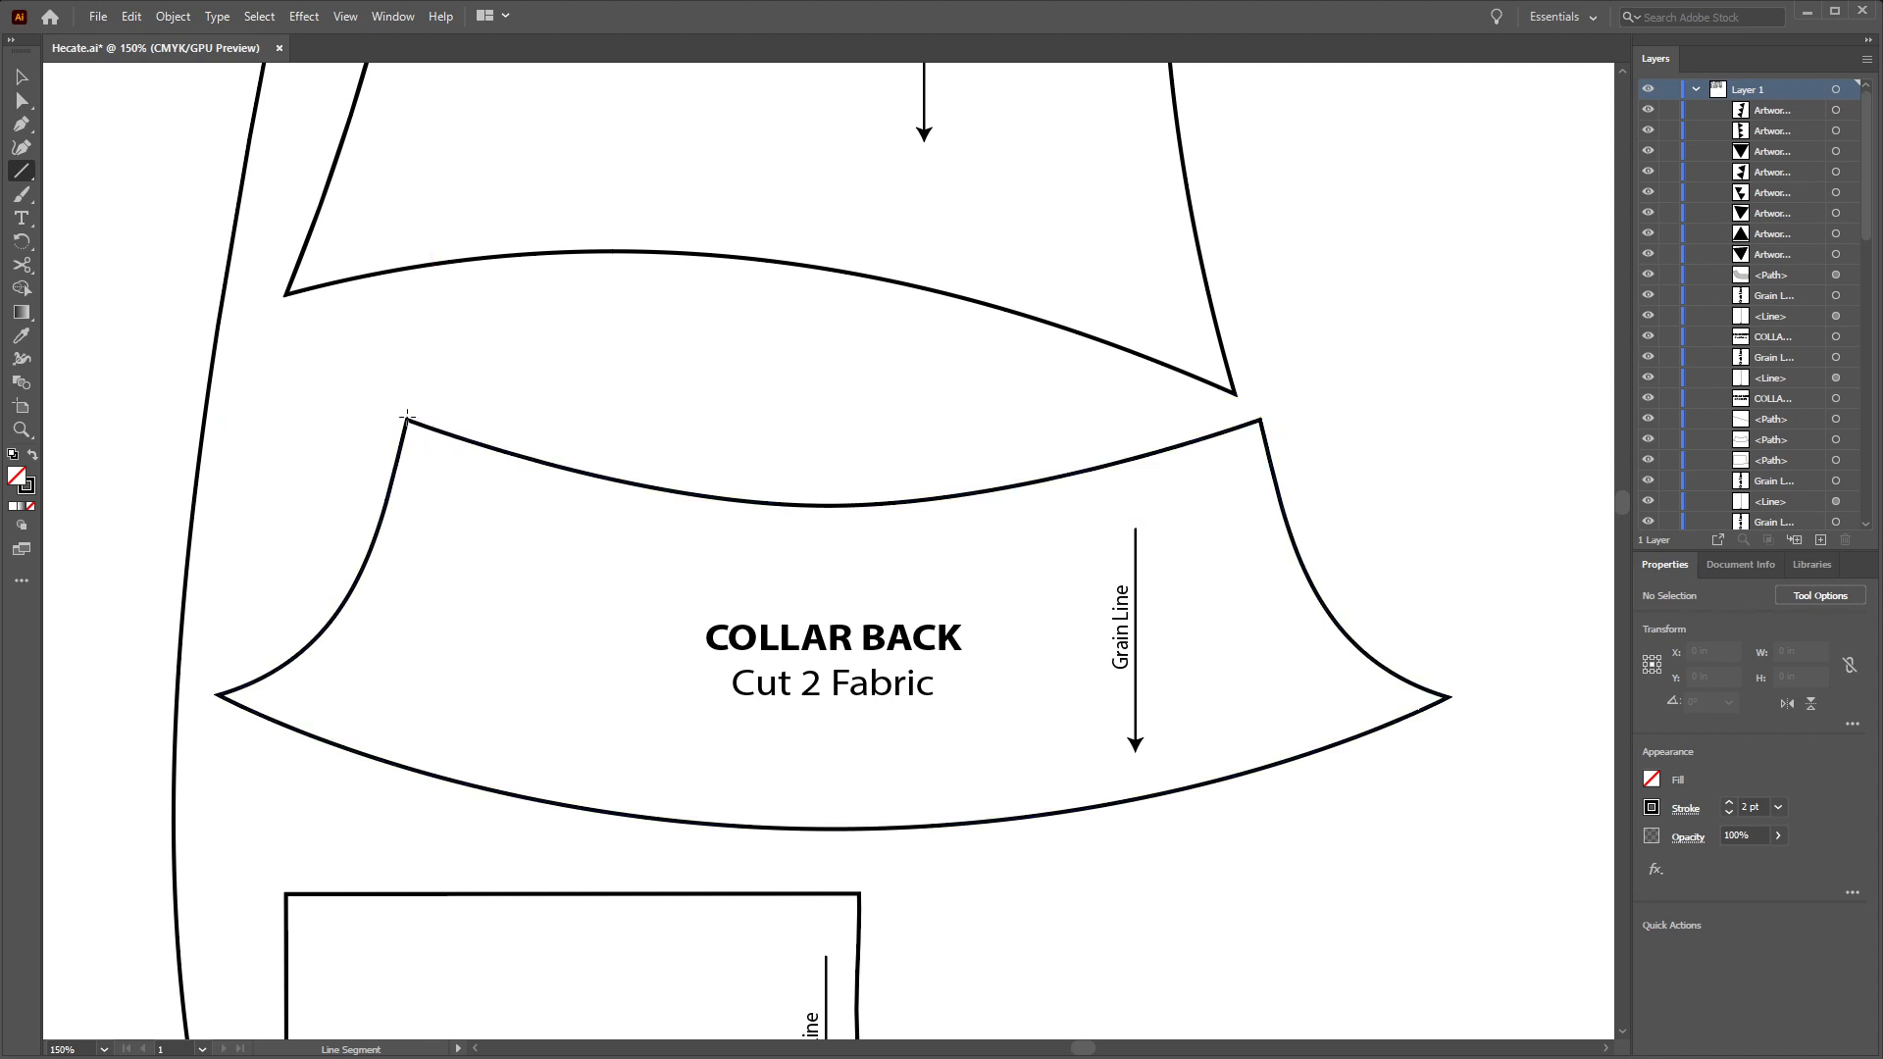
left_click_drag(1193, 400, 1261, 420)
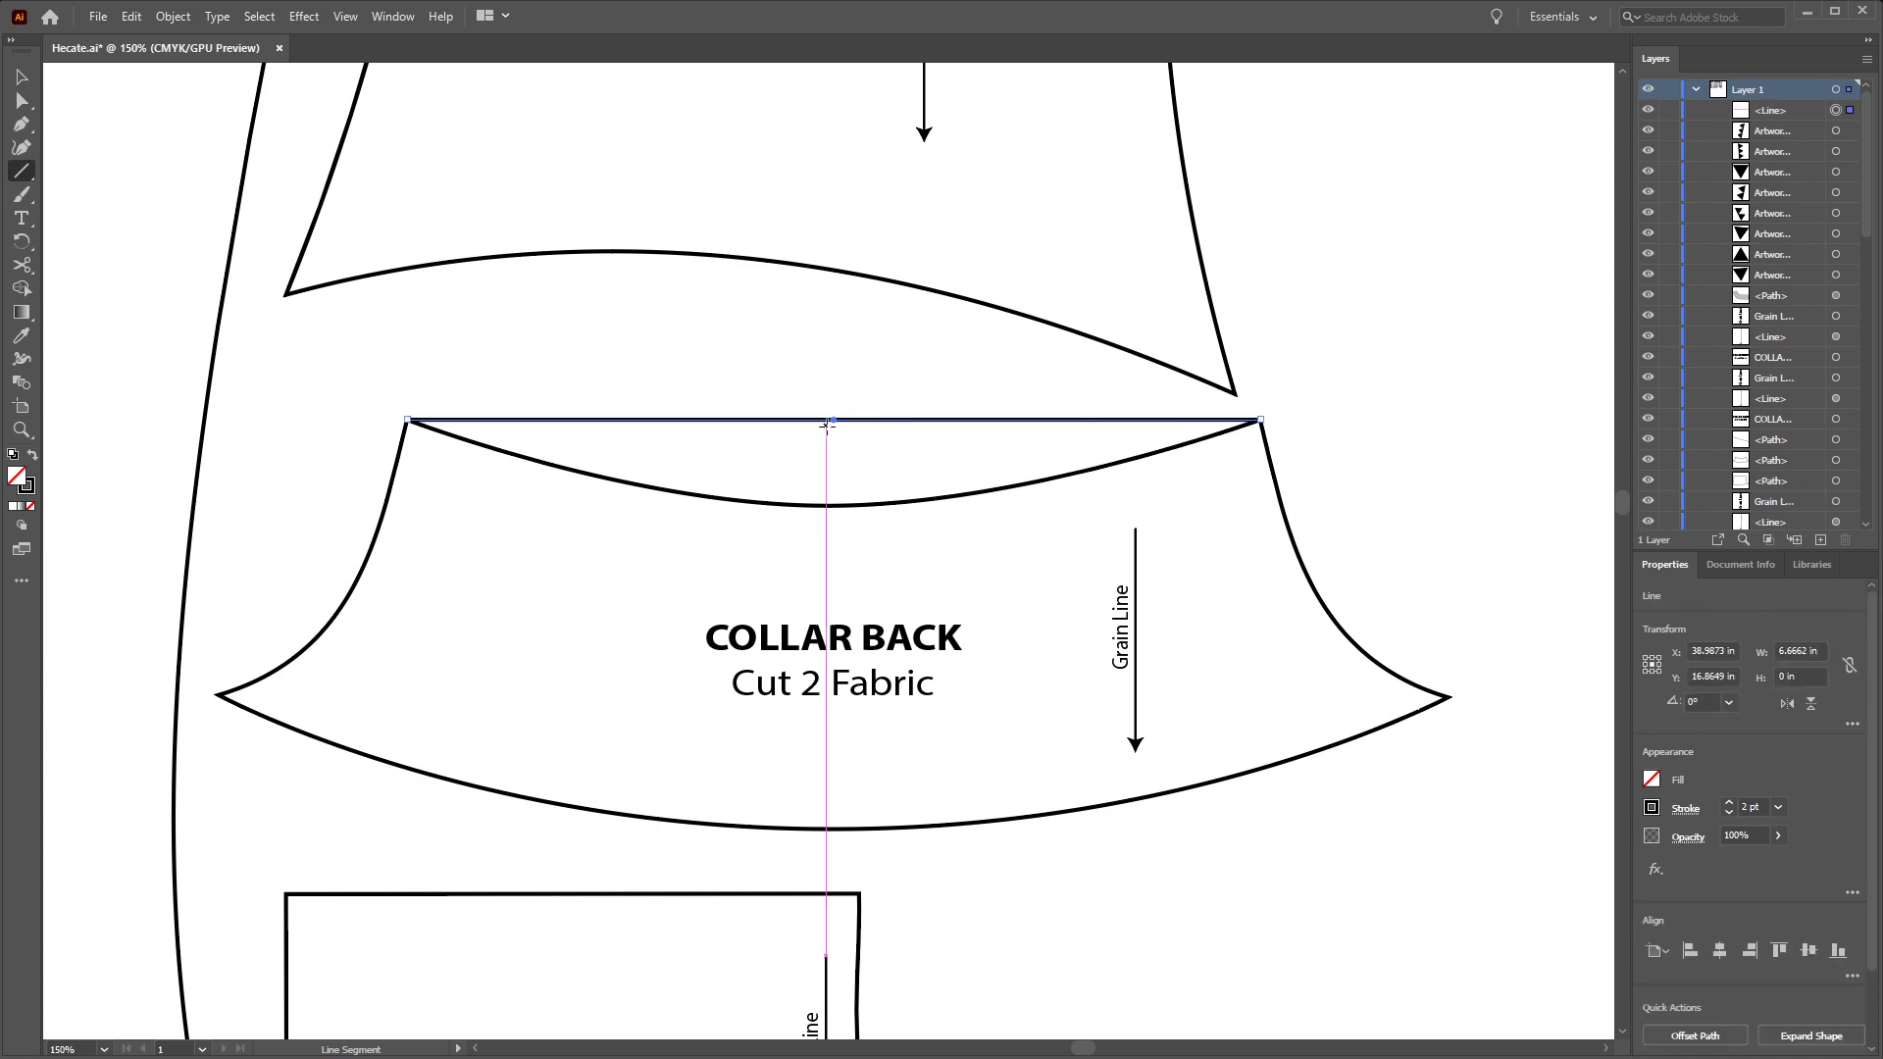
left_click_drag(834, 312, 834, 670)
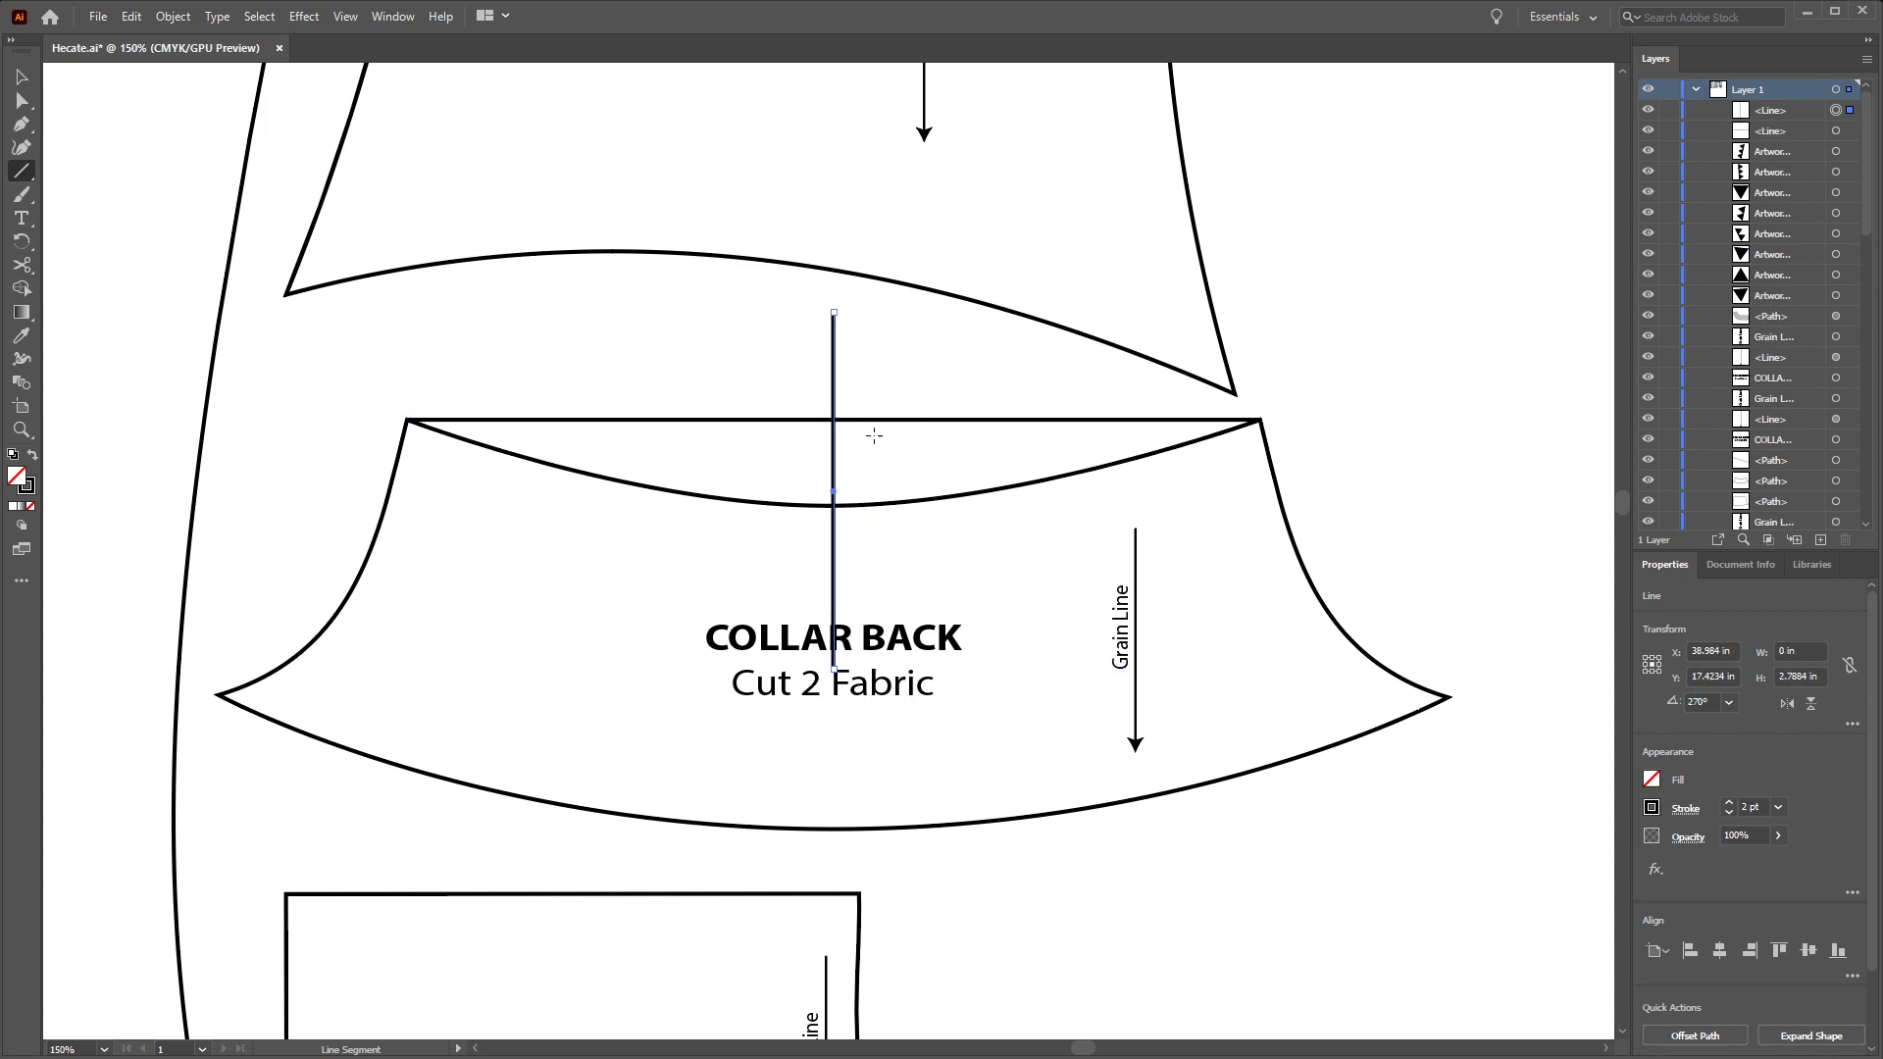
key("v")
left_click(936, 420)
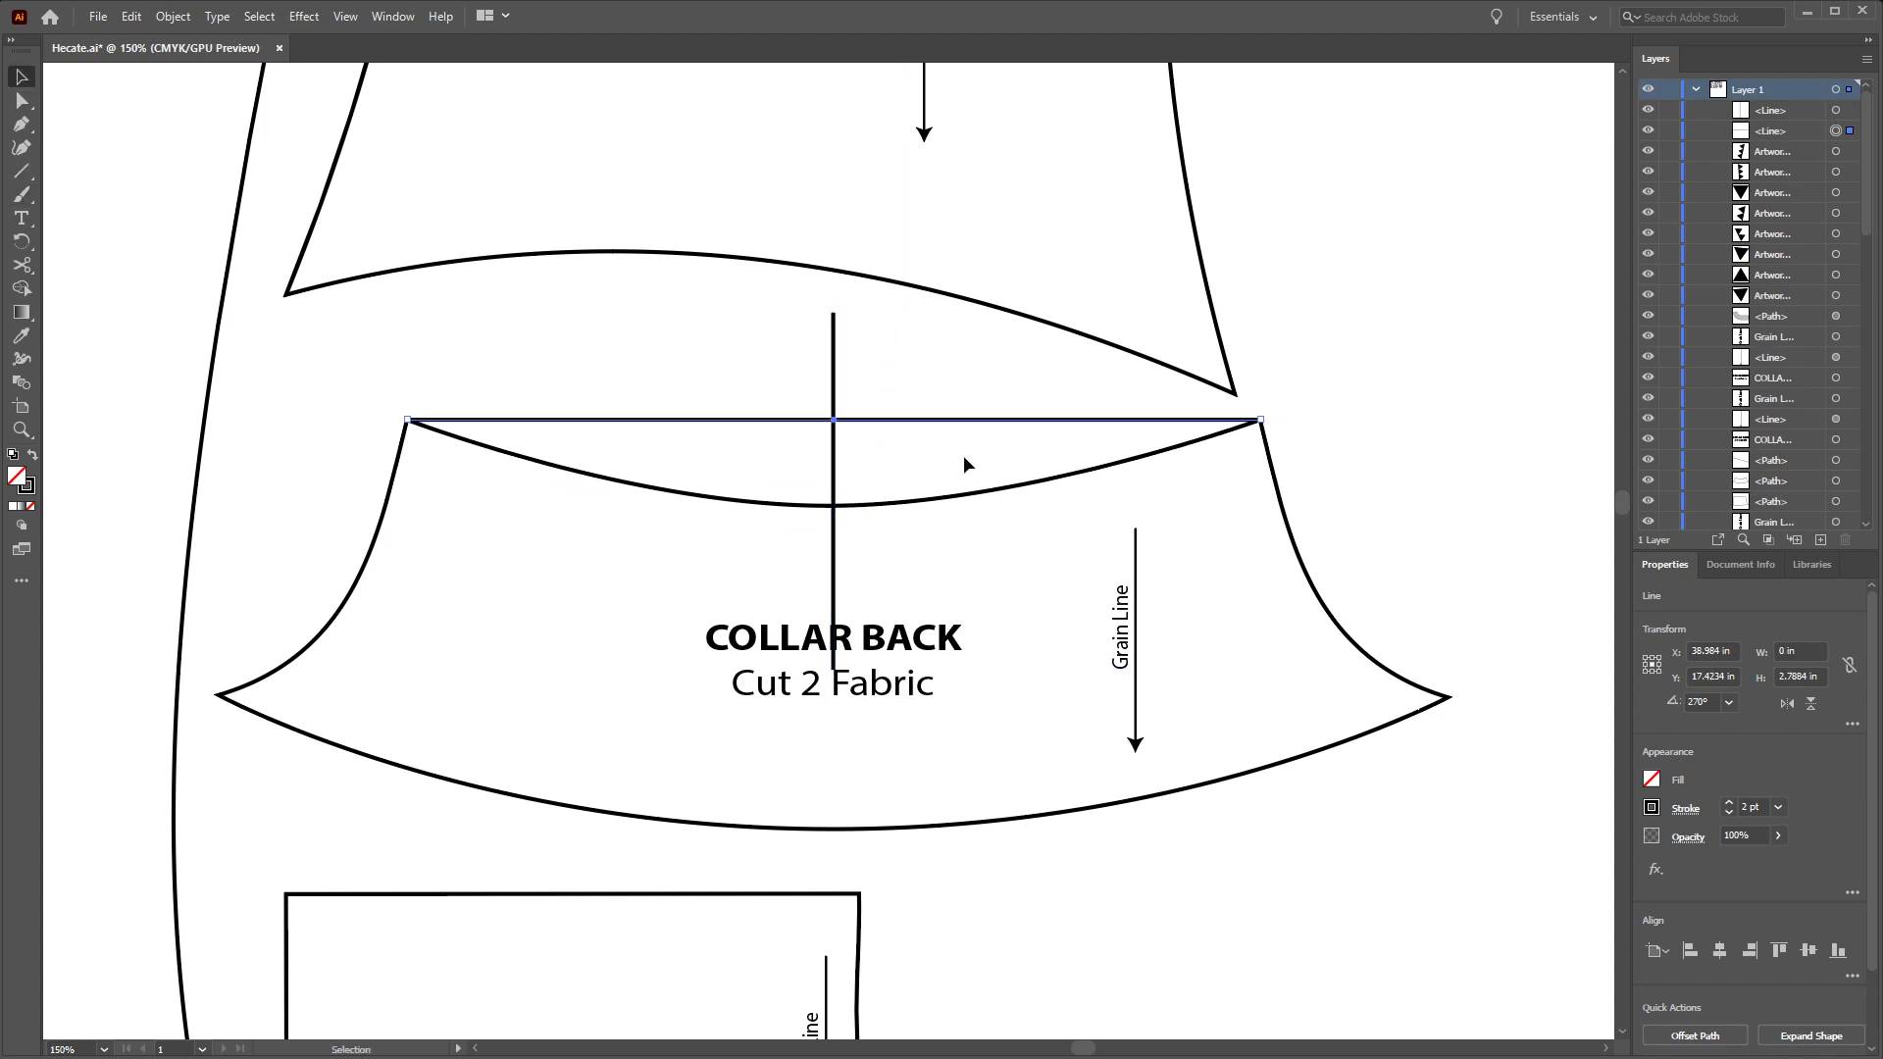
key("Delete")
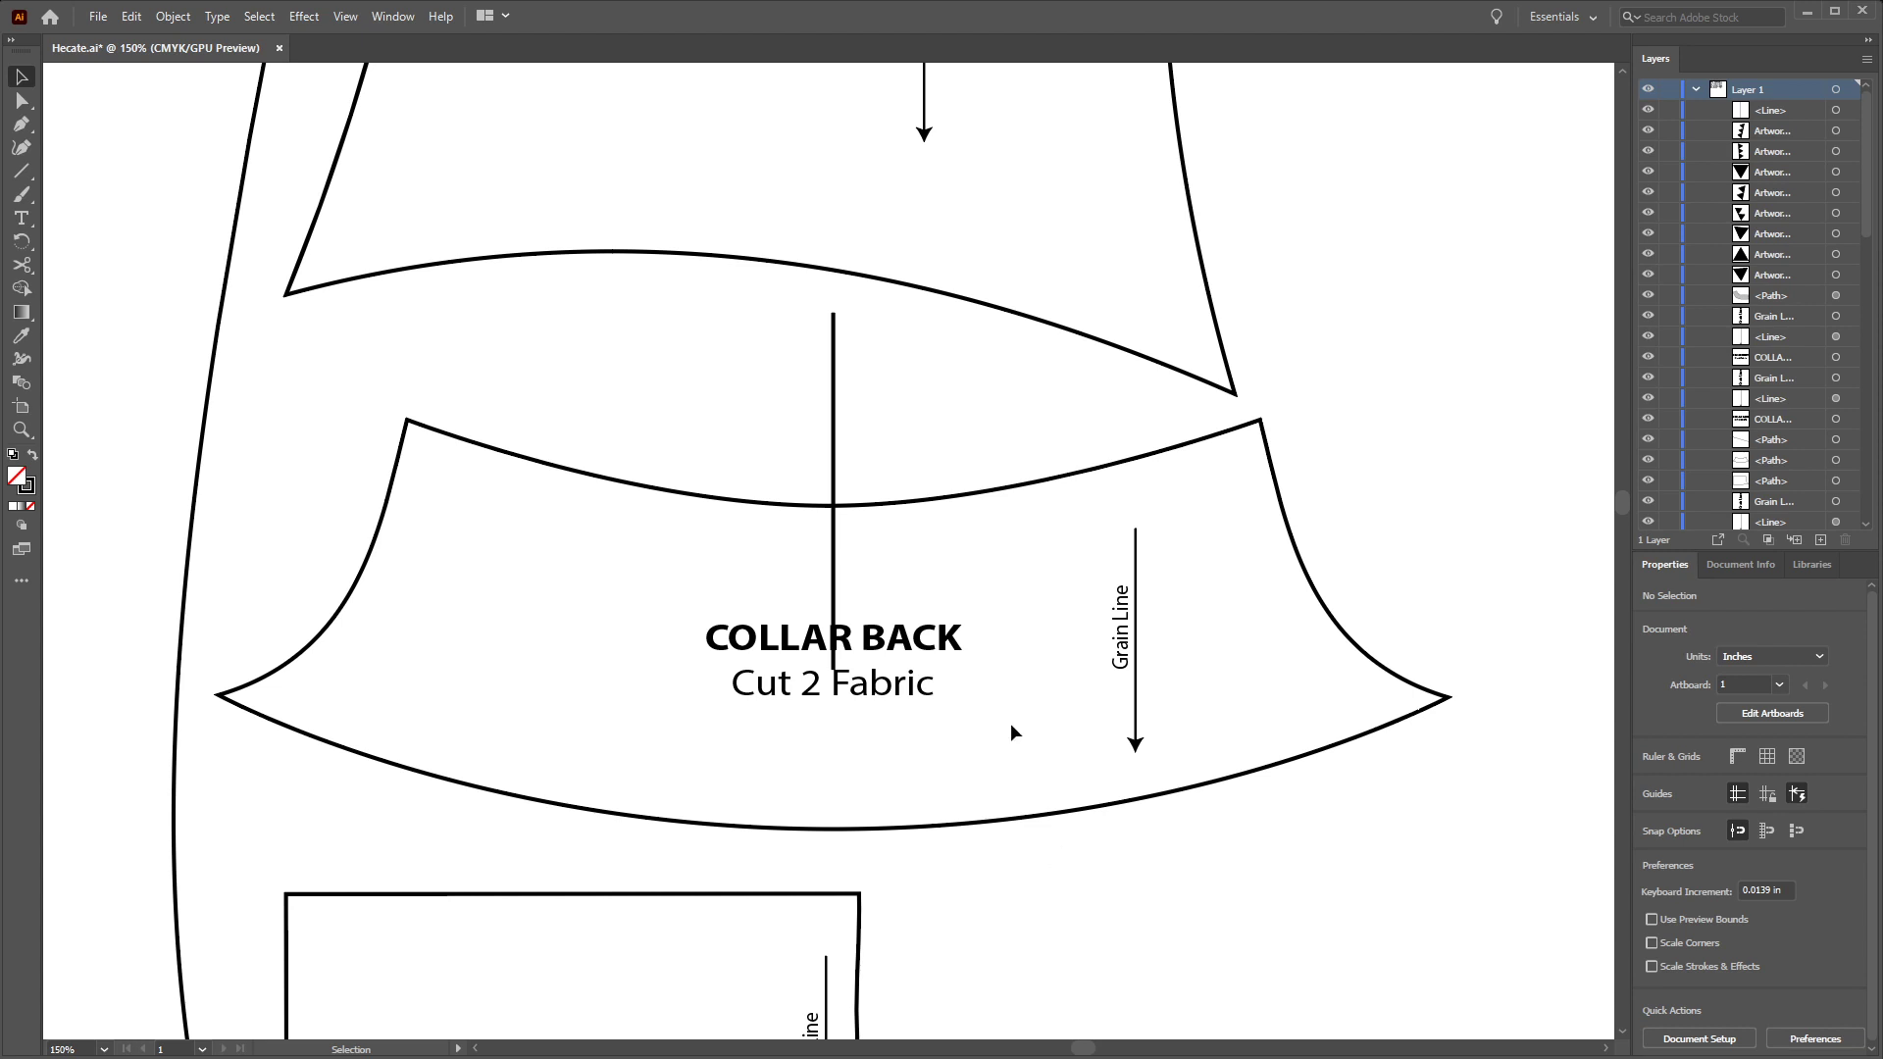
Place the Artwork 1 triangle notch at the bottom of the centre guide on the collar's lower edge
left_click(1812, 565)
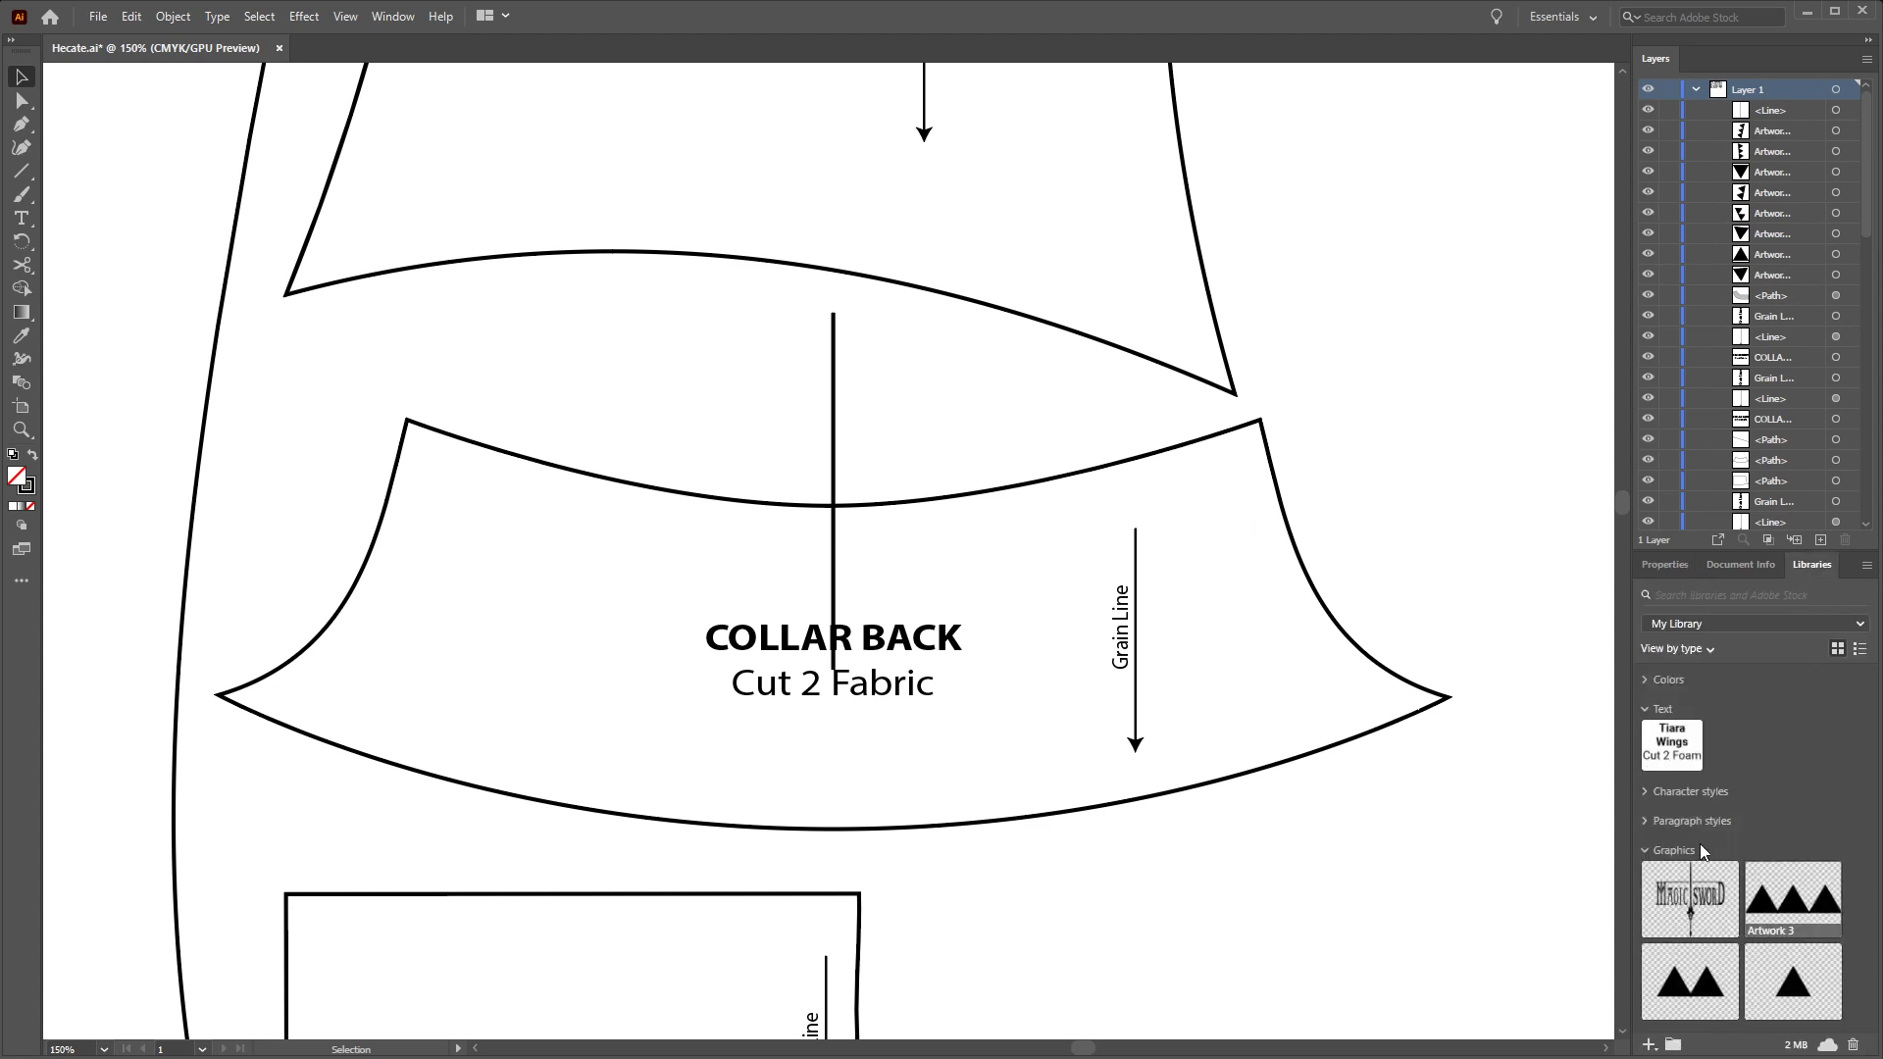
left_click_drag(1797, 985, 929, 538)
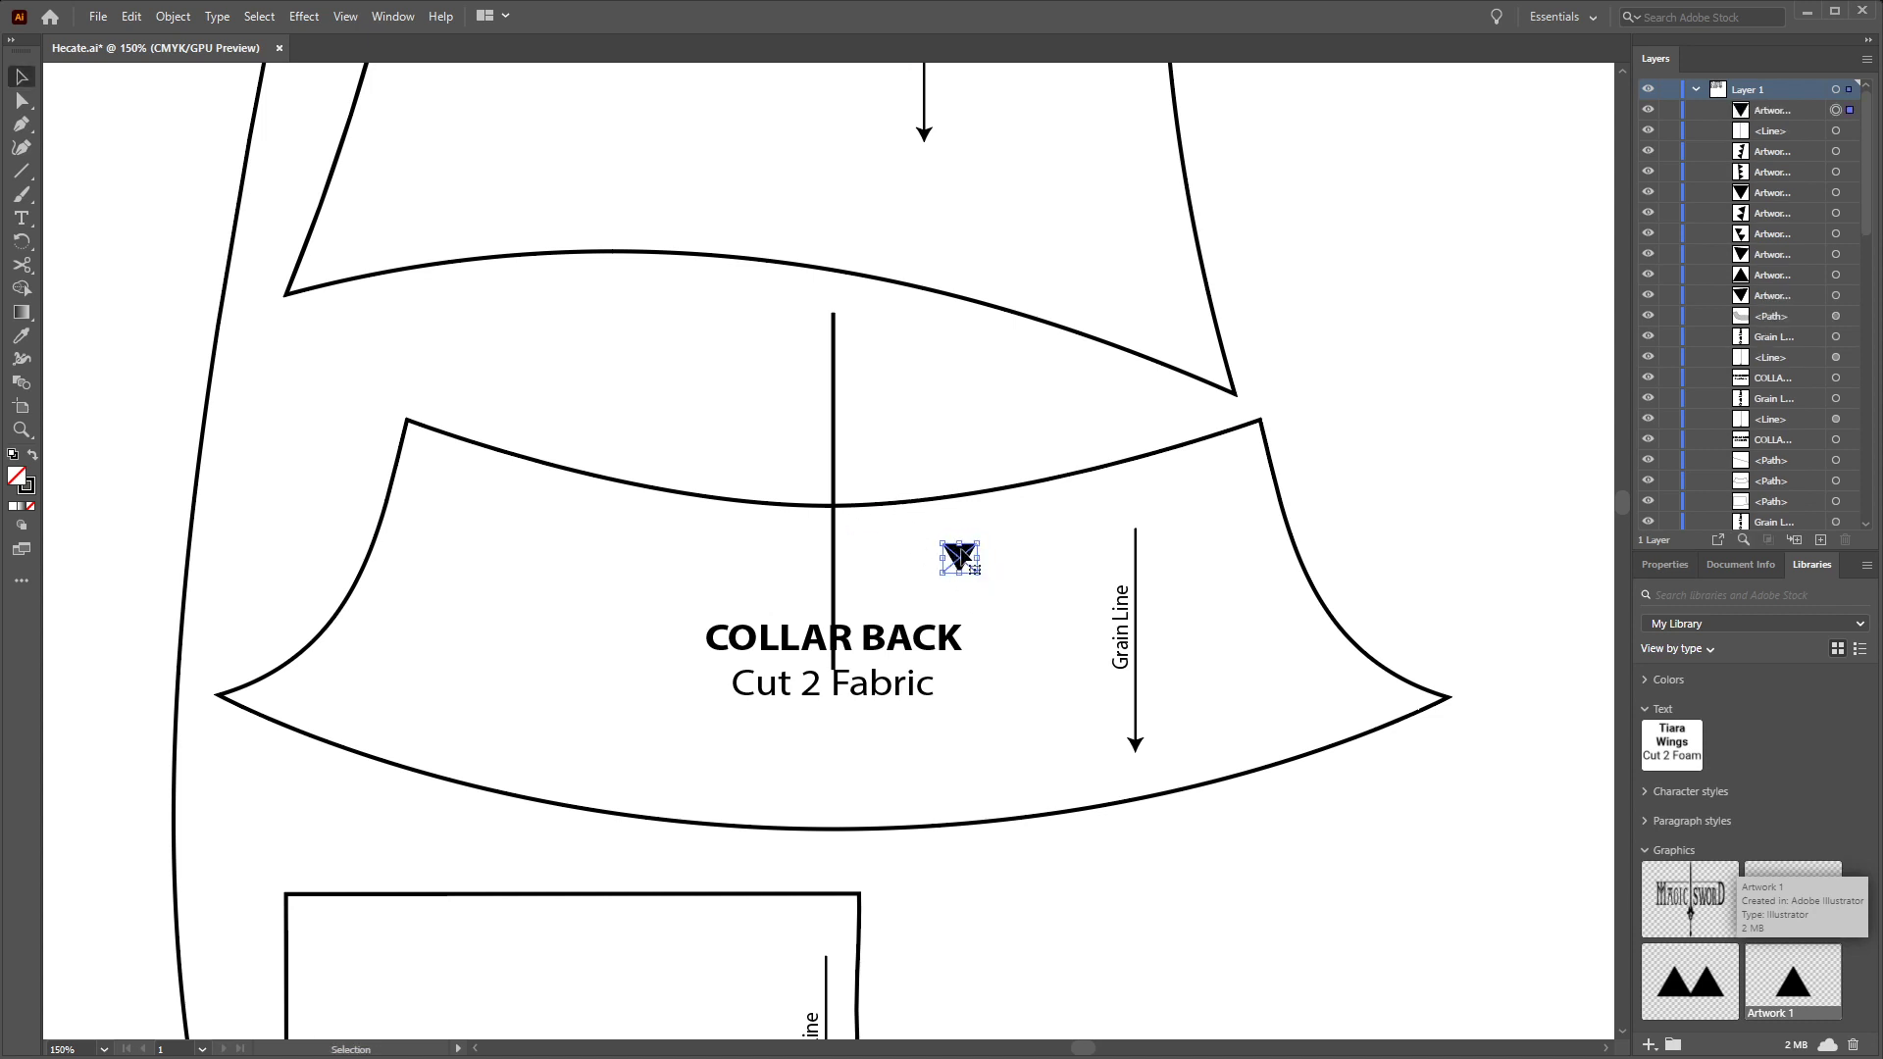
key("ctrl+z")
left_click_drag(833, 480, 832, 649)
left_click_drag(959, 563, 833, 828)
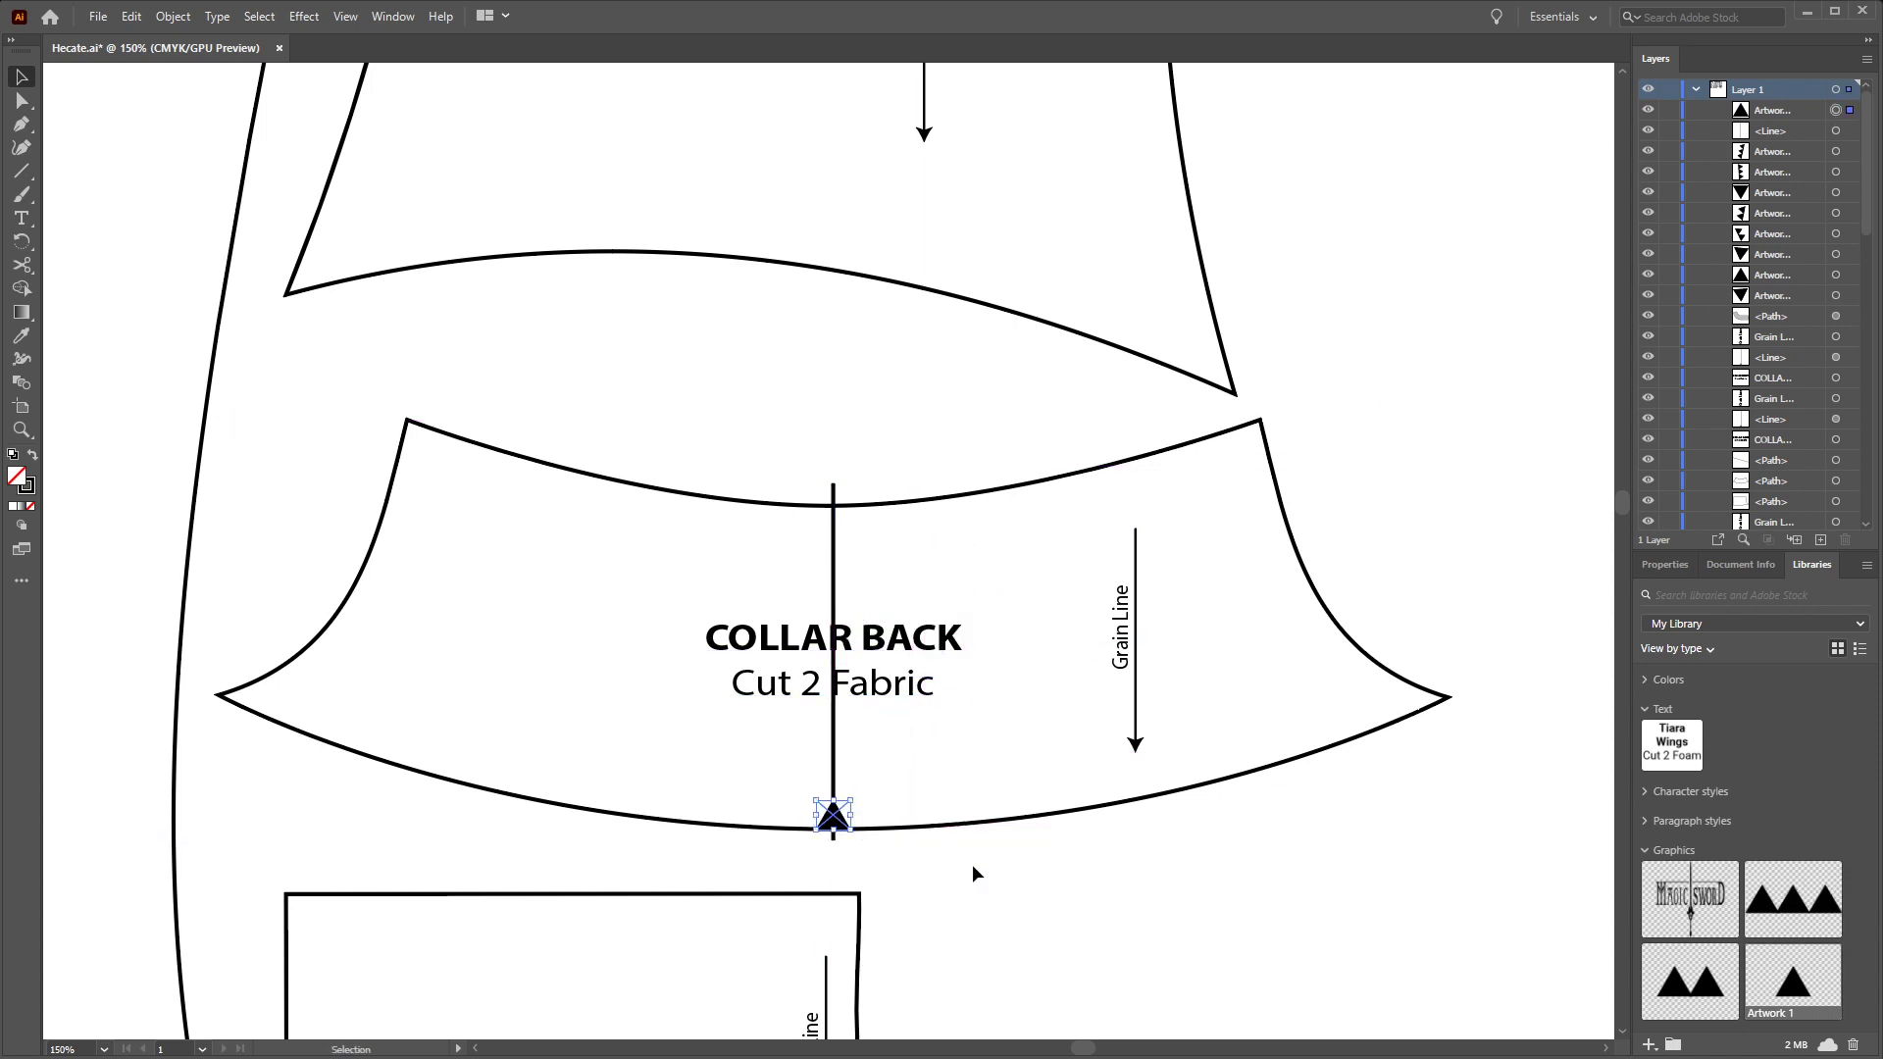
Delete the vertical centre guide and save the pattern file
left_click(835, 755)
key("Delete")
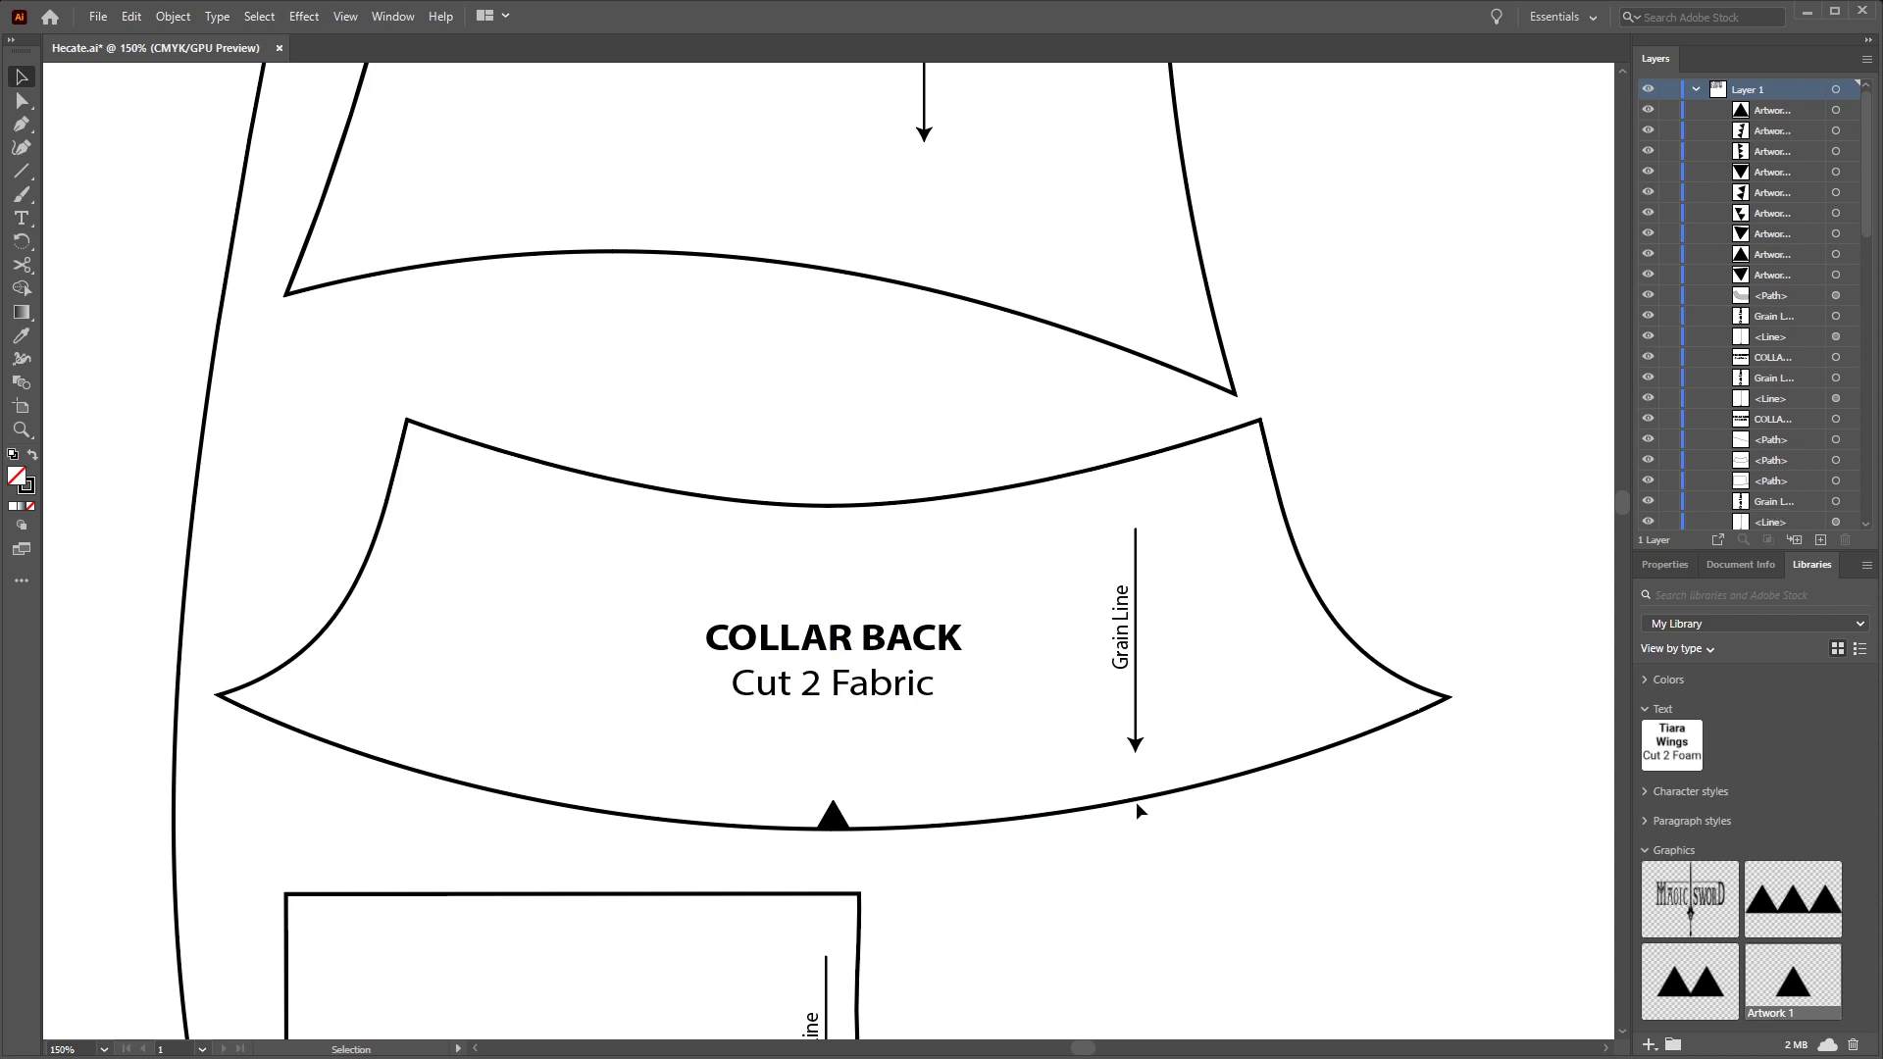
key("ctrl+s")
scroll(1214, 928, "down", 3)
left_click_drag(784, 549, 605, 490)
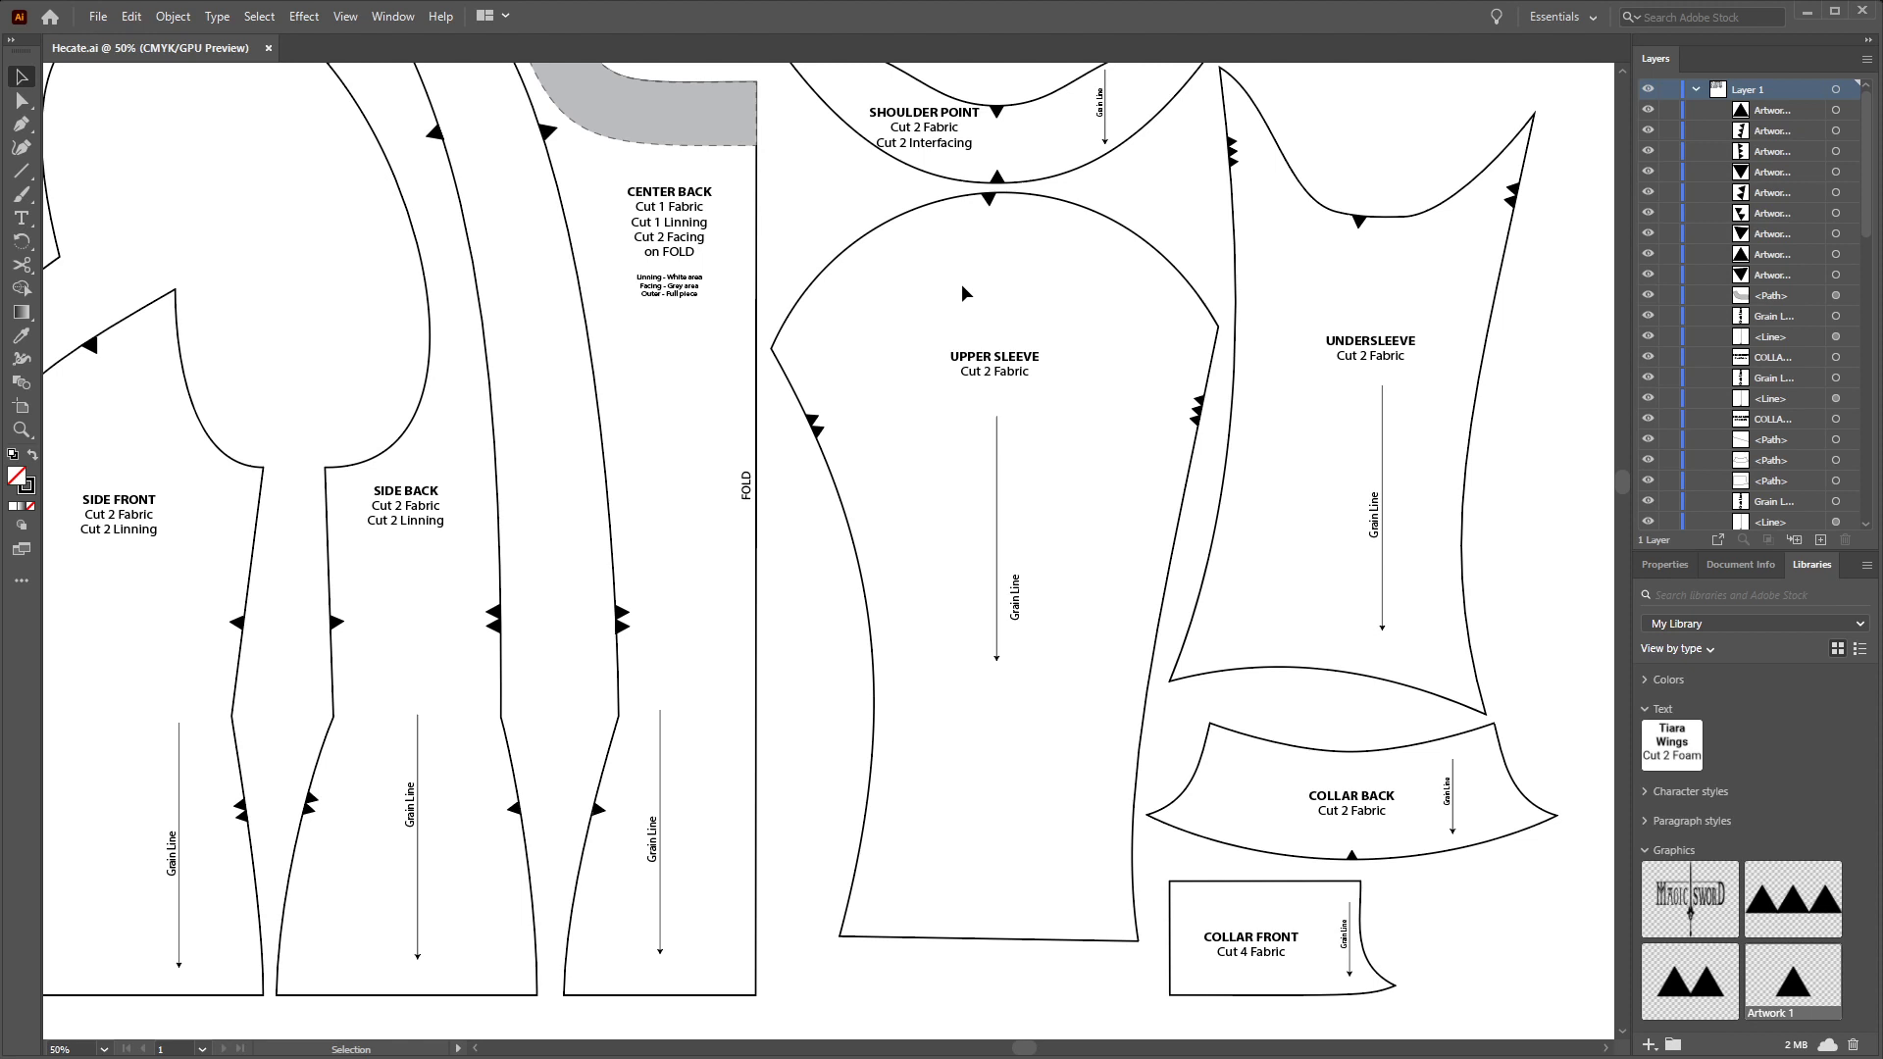
scroll(872, 276, "down", 2)
scroll(874, 280, "up", 3)
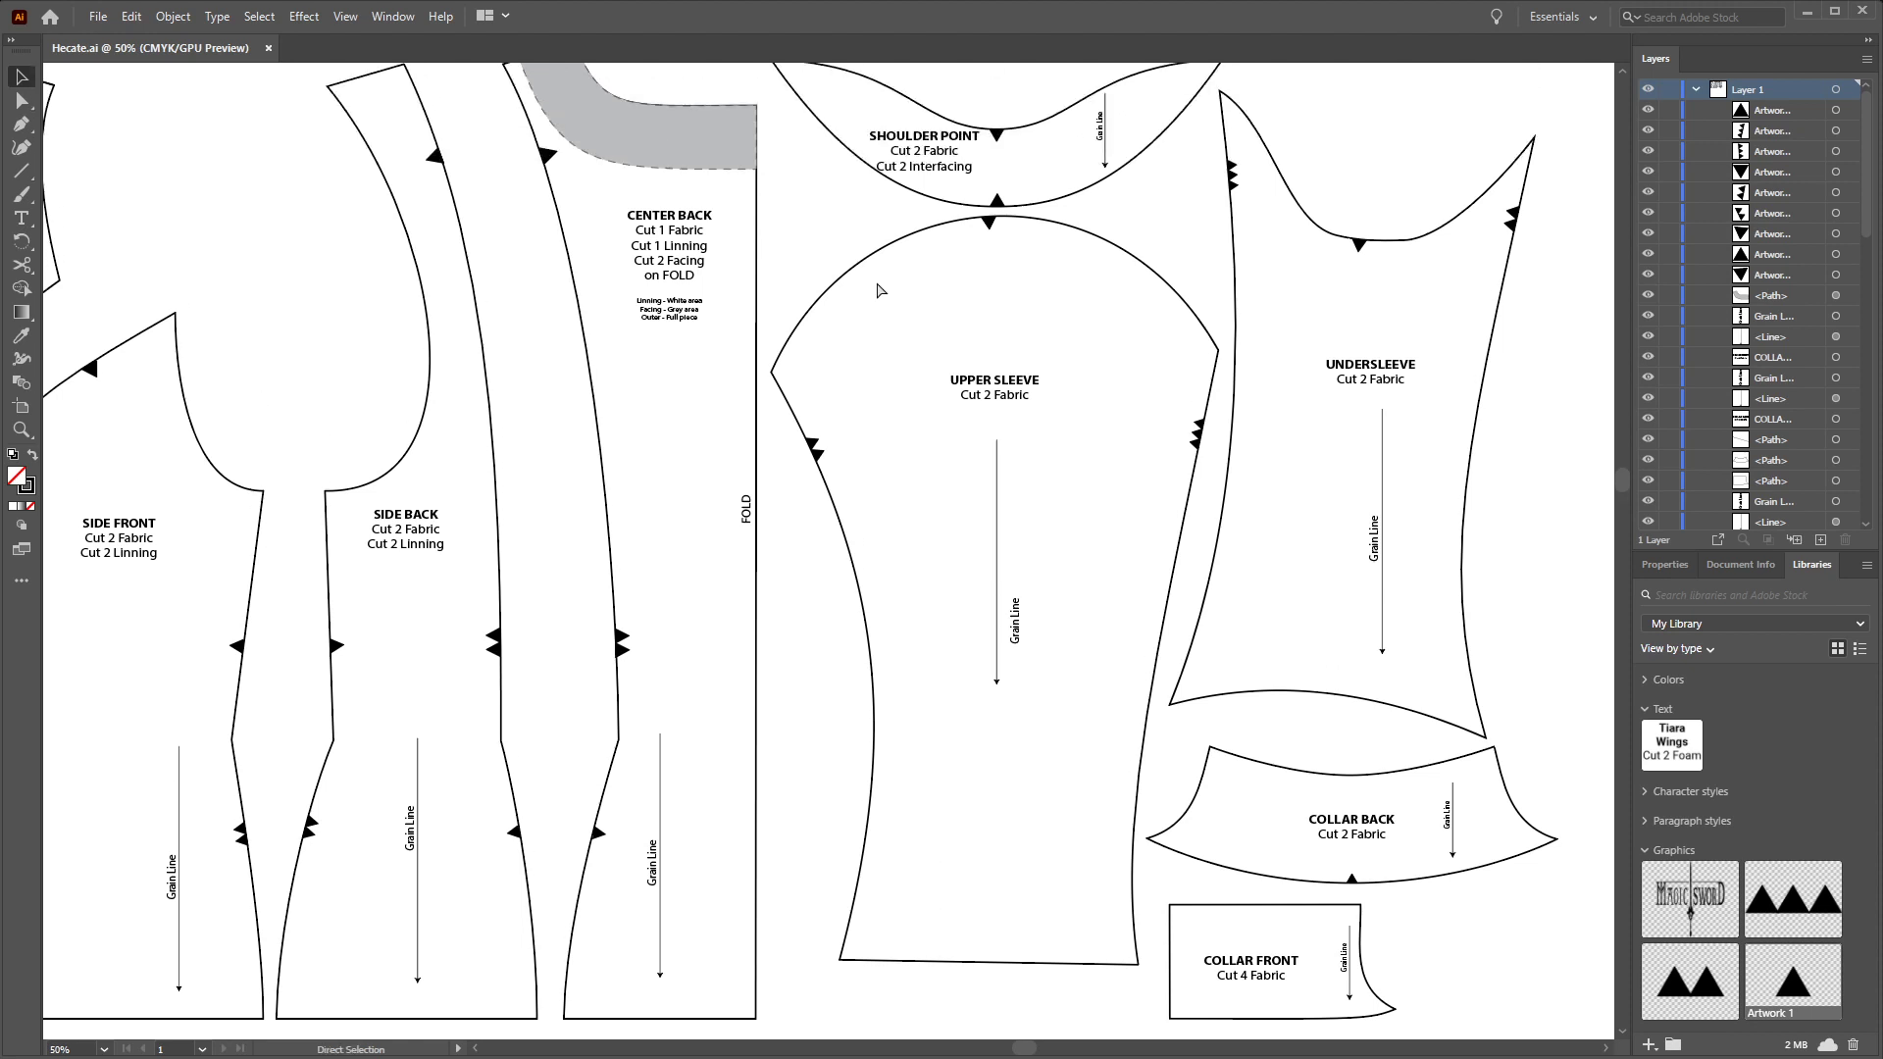
key("ctrl+minus")
key("ctrl+minus")
key("ctrl+plus")
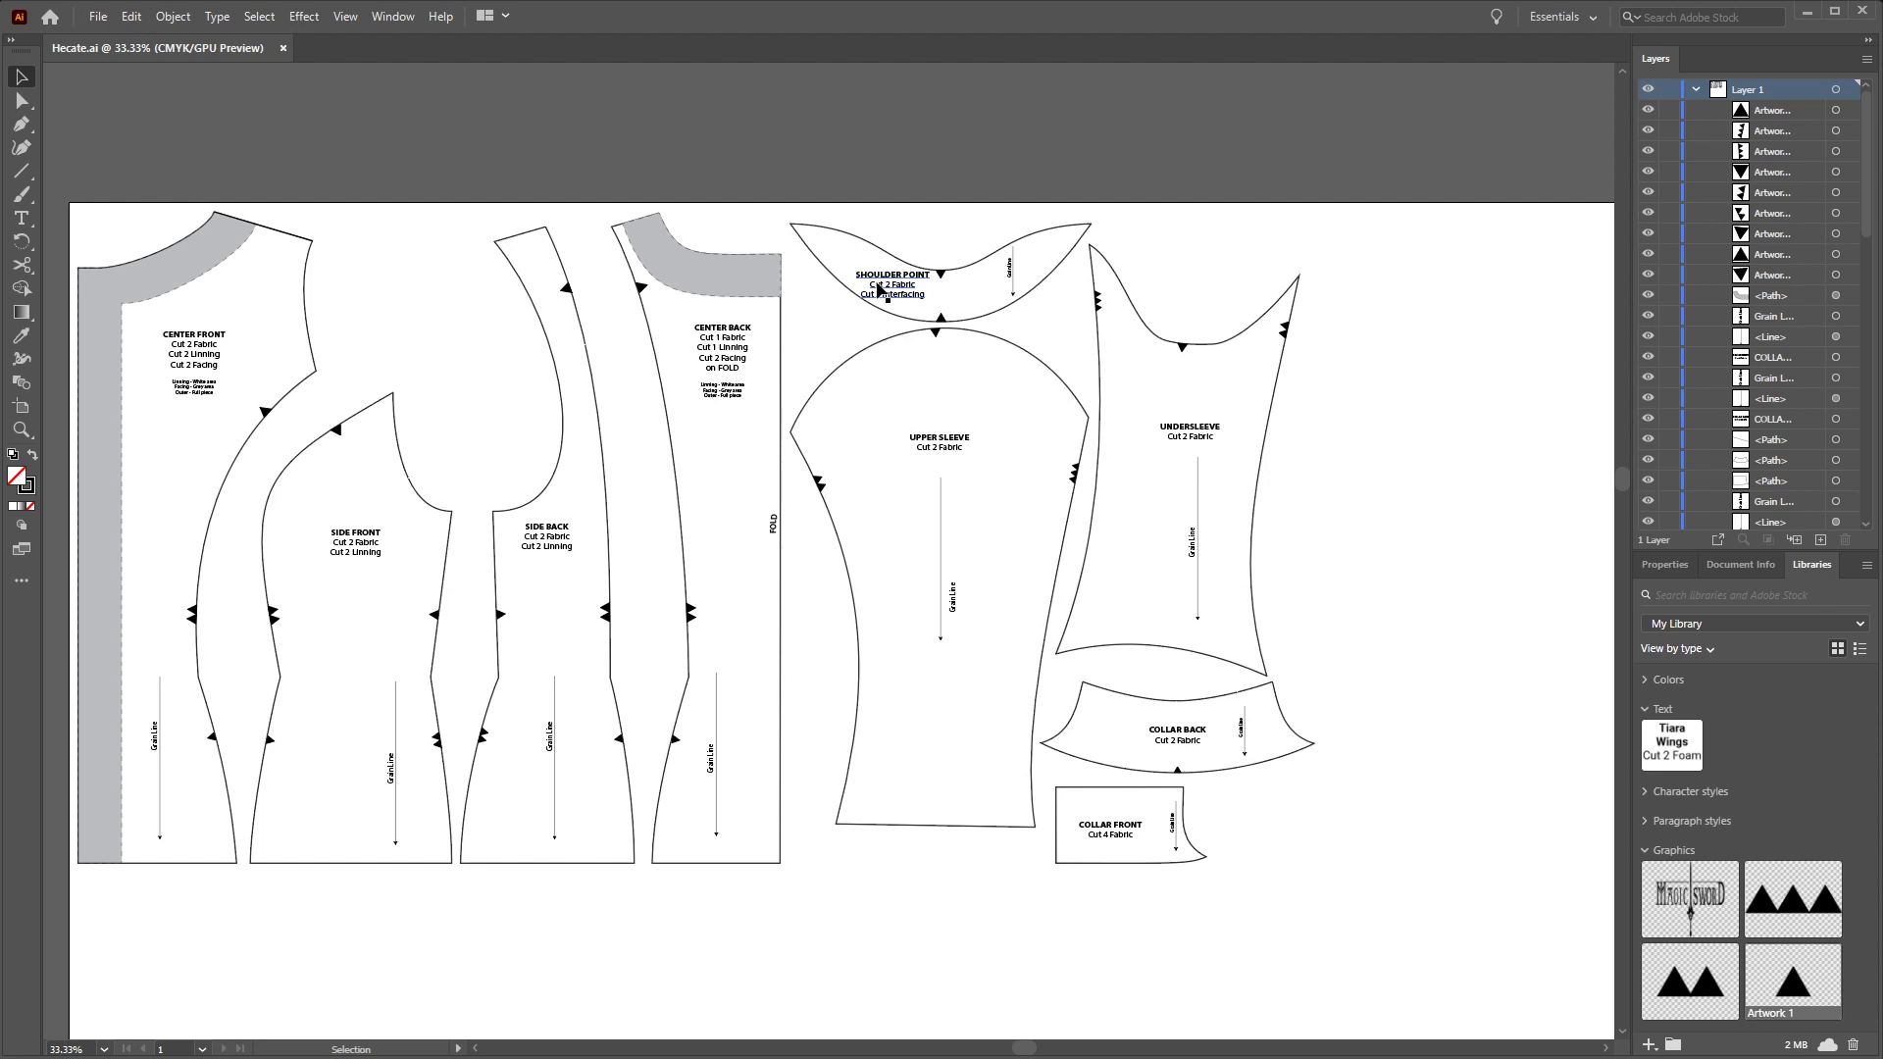
scroll(1009, 462, "down", 1)
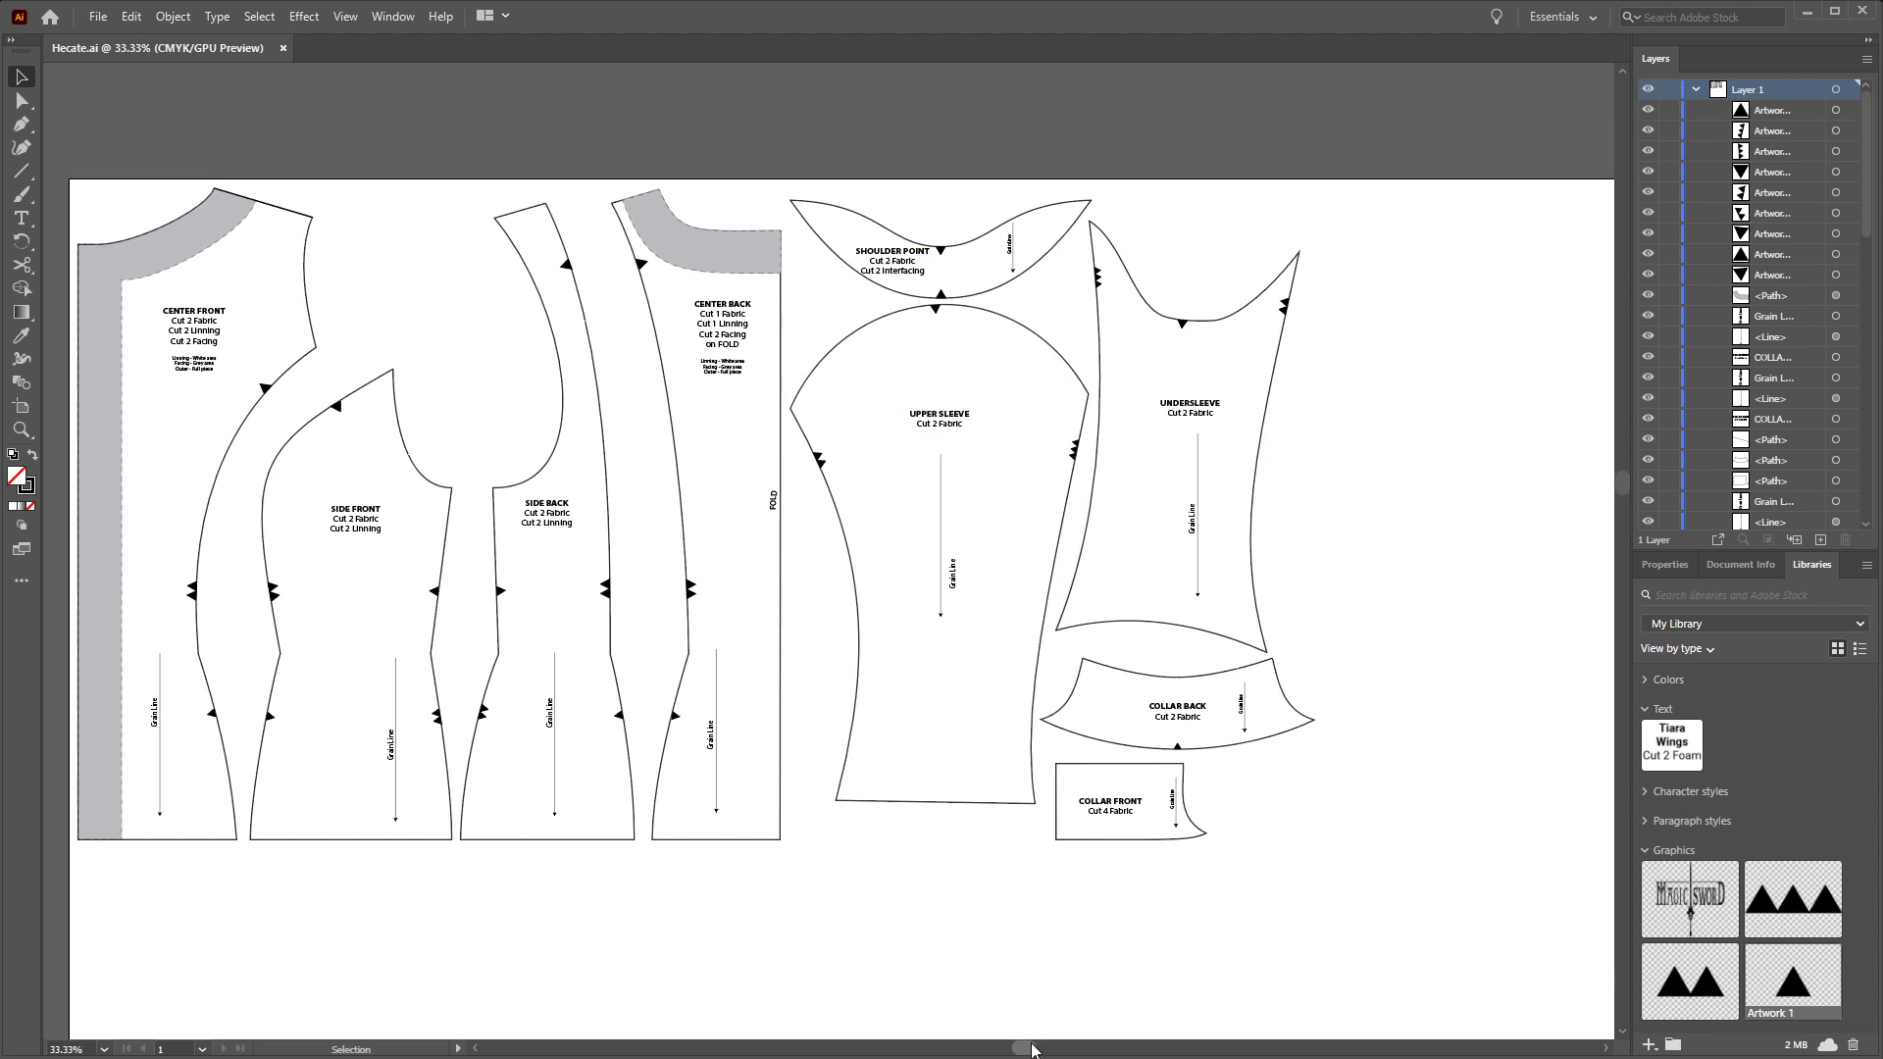
scroll(1032, 1049, "left", 5)
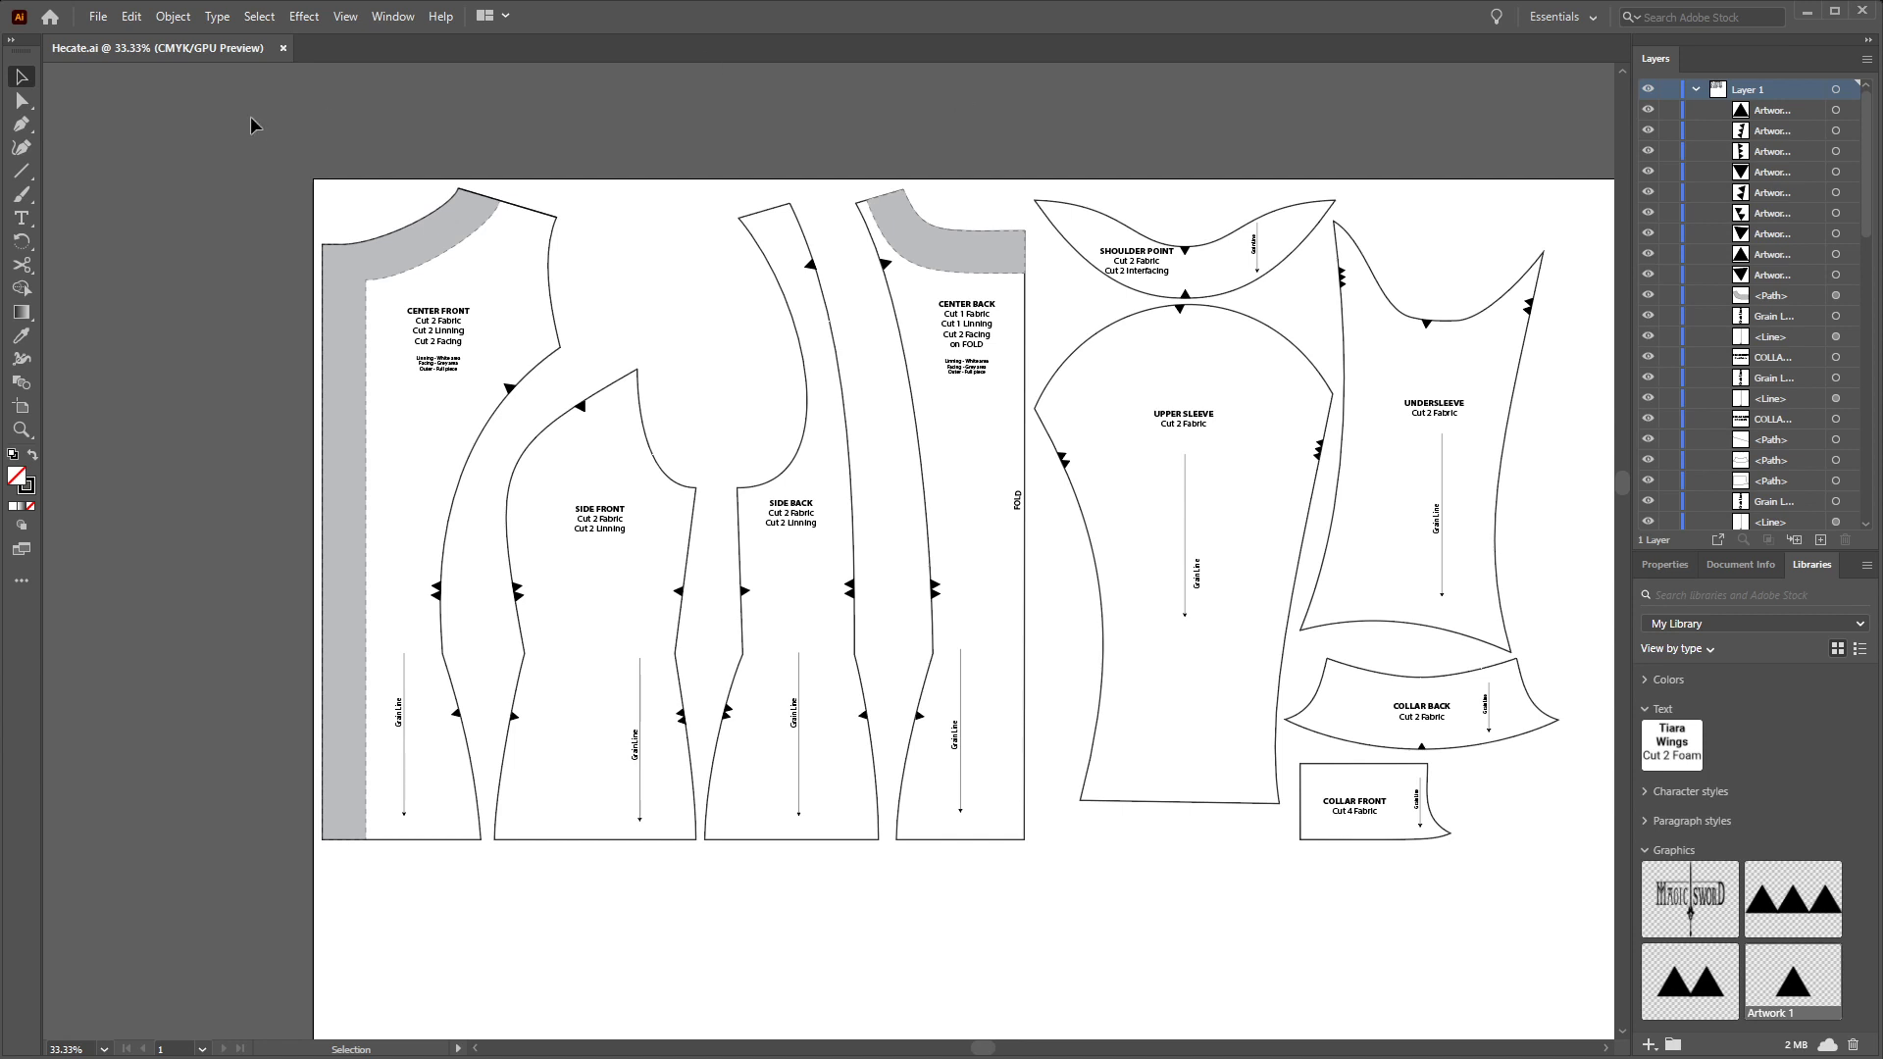
left_click_drag(251, 125, 1535, 915)
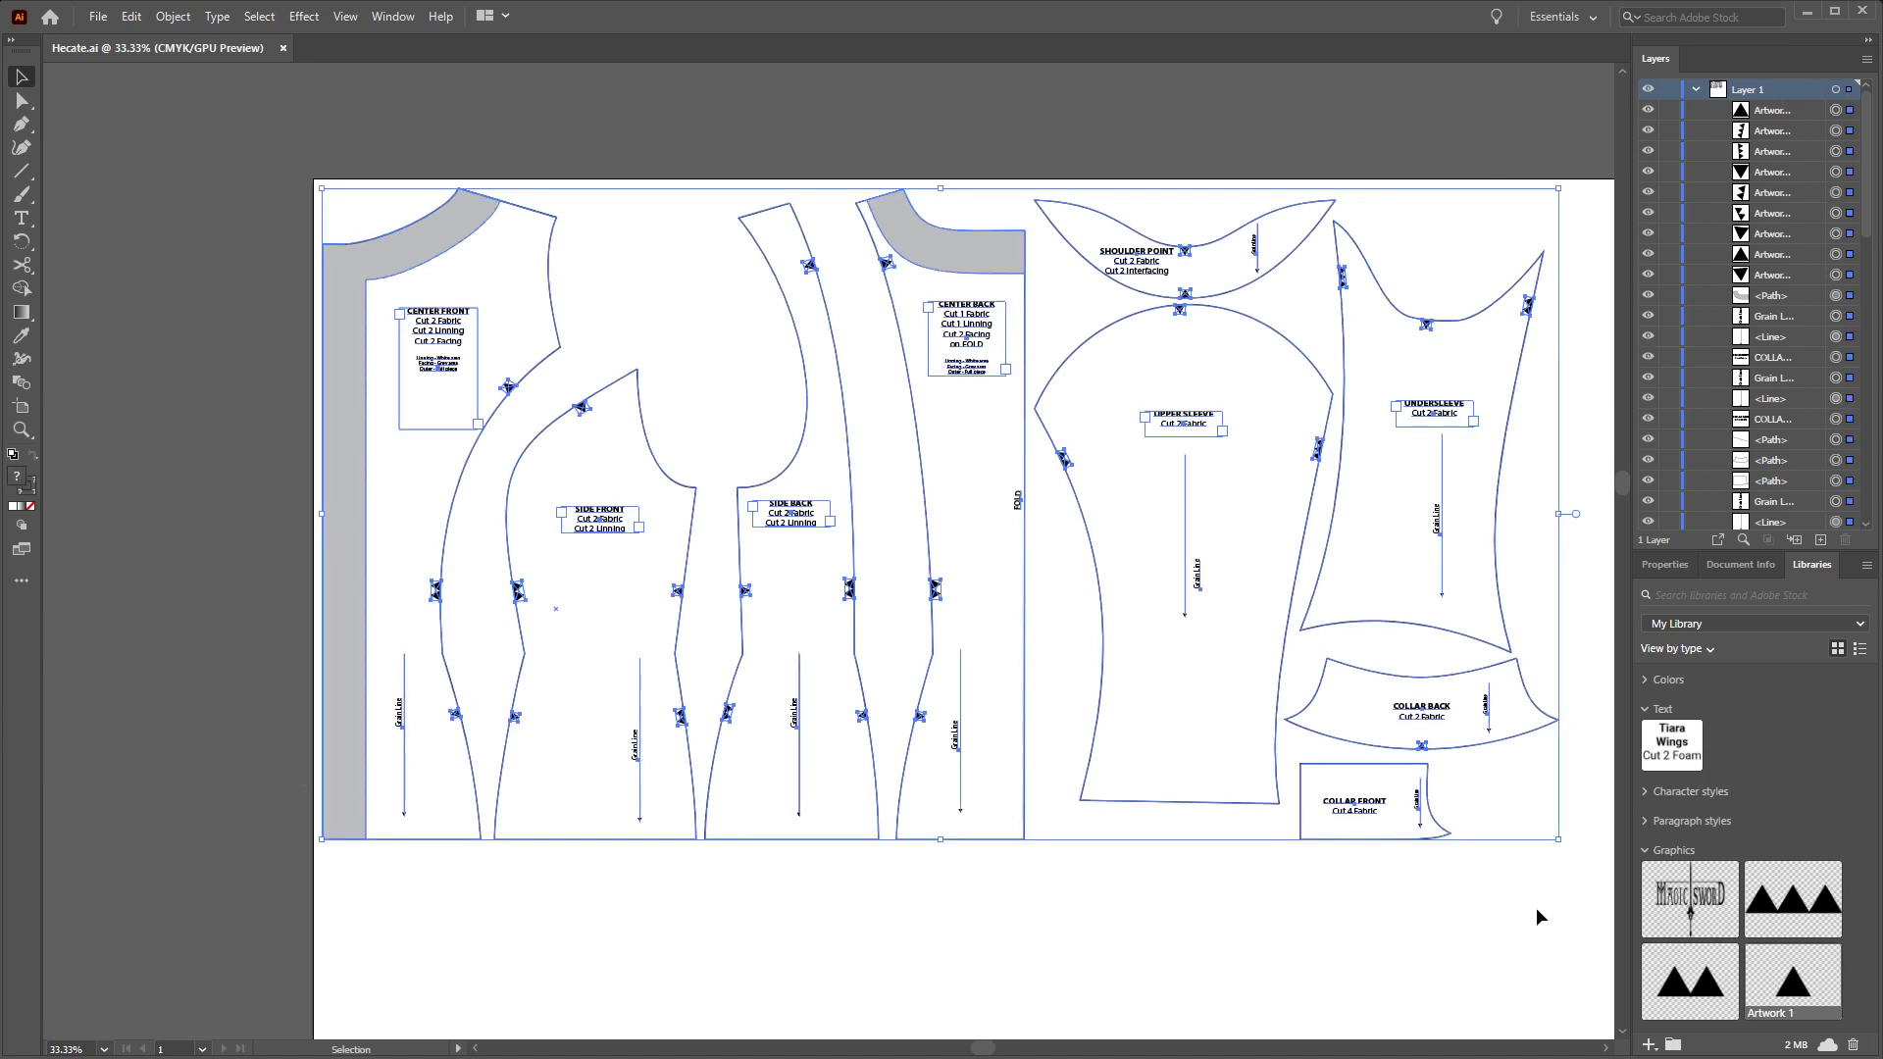
left_click(1529, 911)
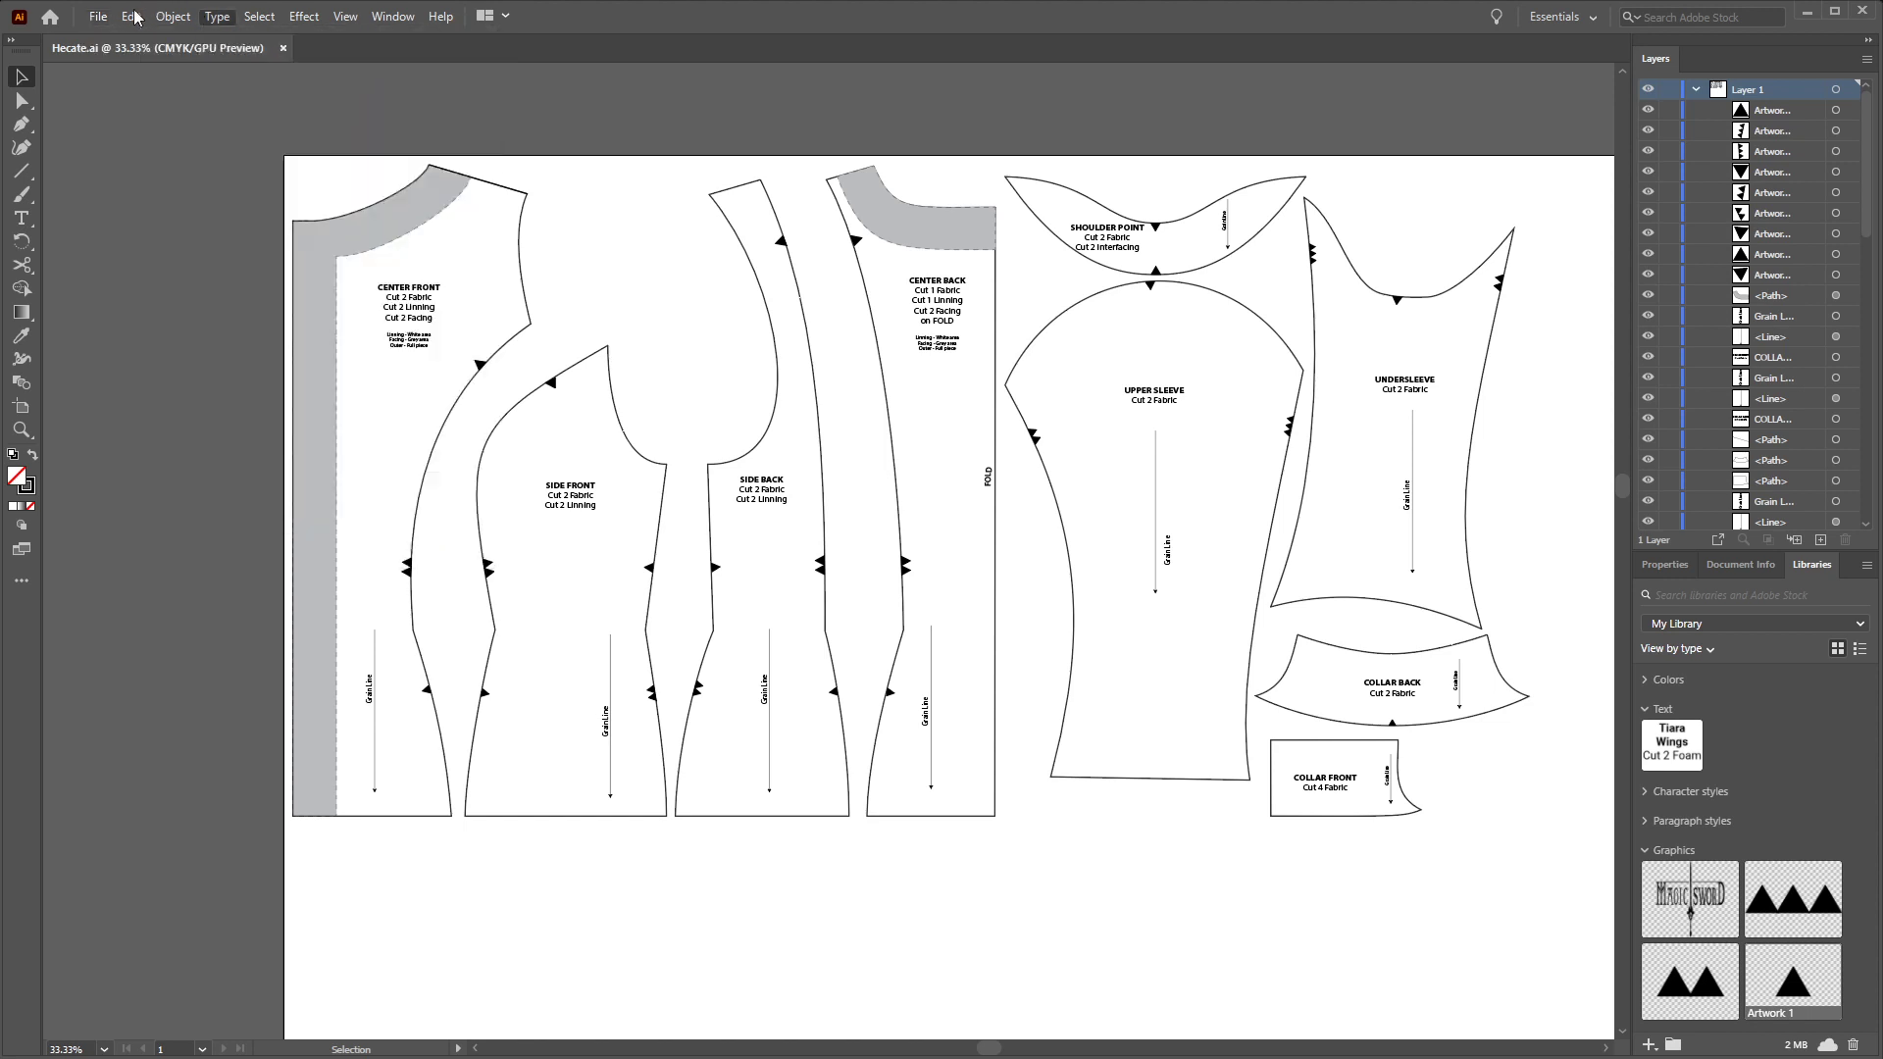
In File > Print, choose Tile Full Pages scaling and set the tile overlap to 0.5 in
left_click(96, 16)
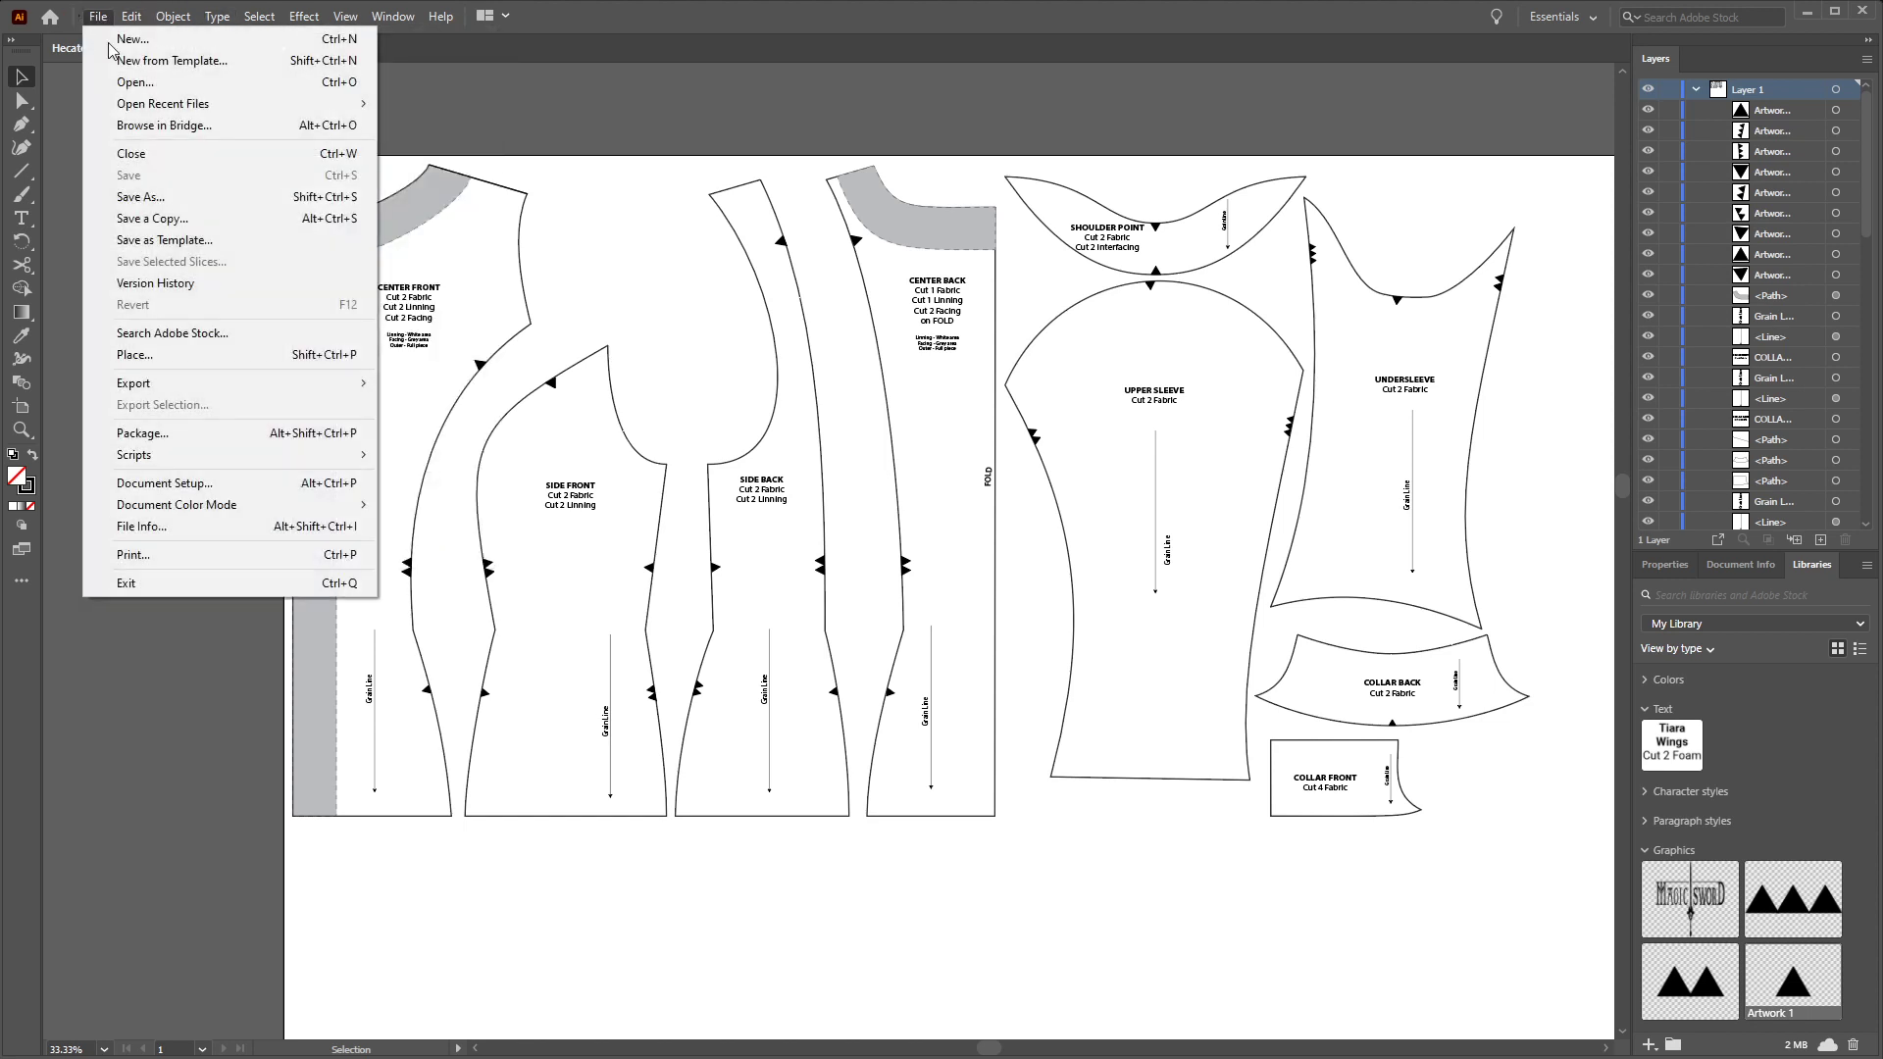
left_click(236, 555)
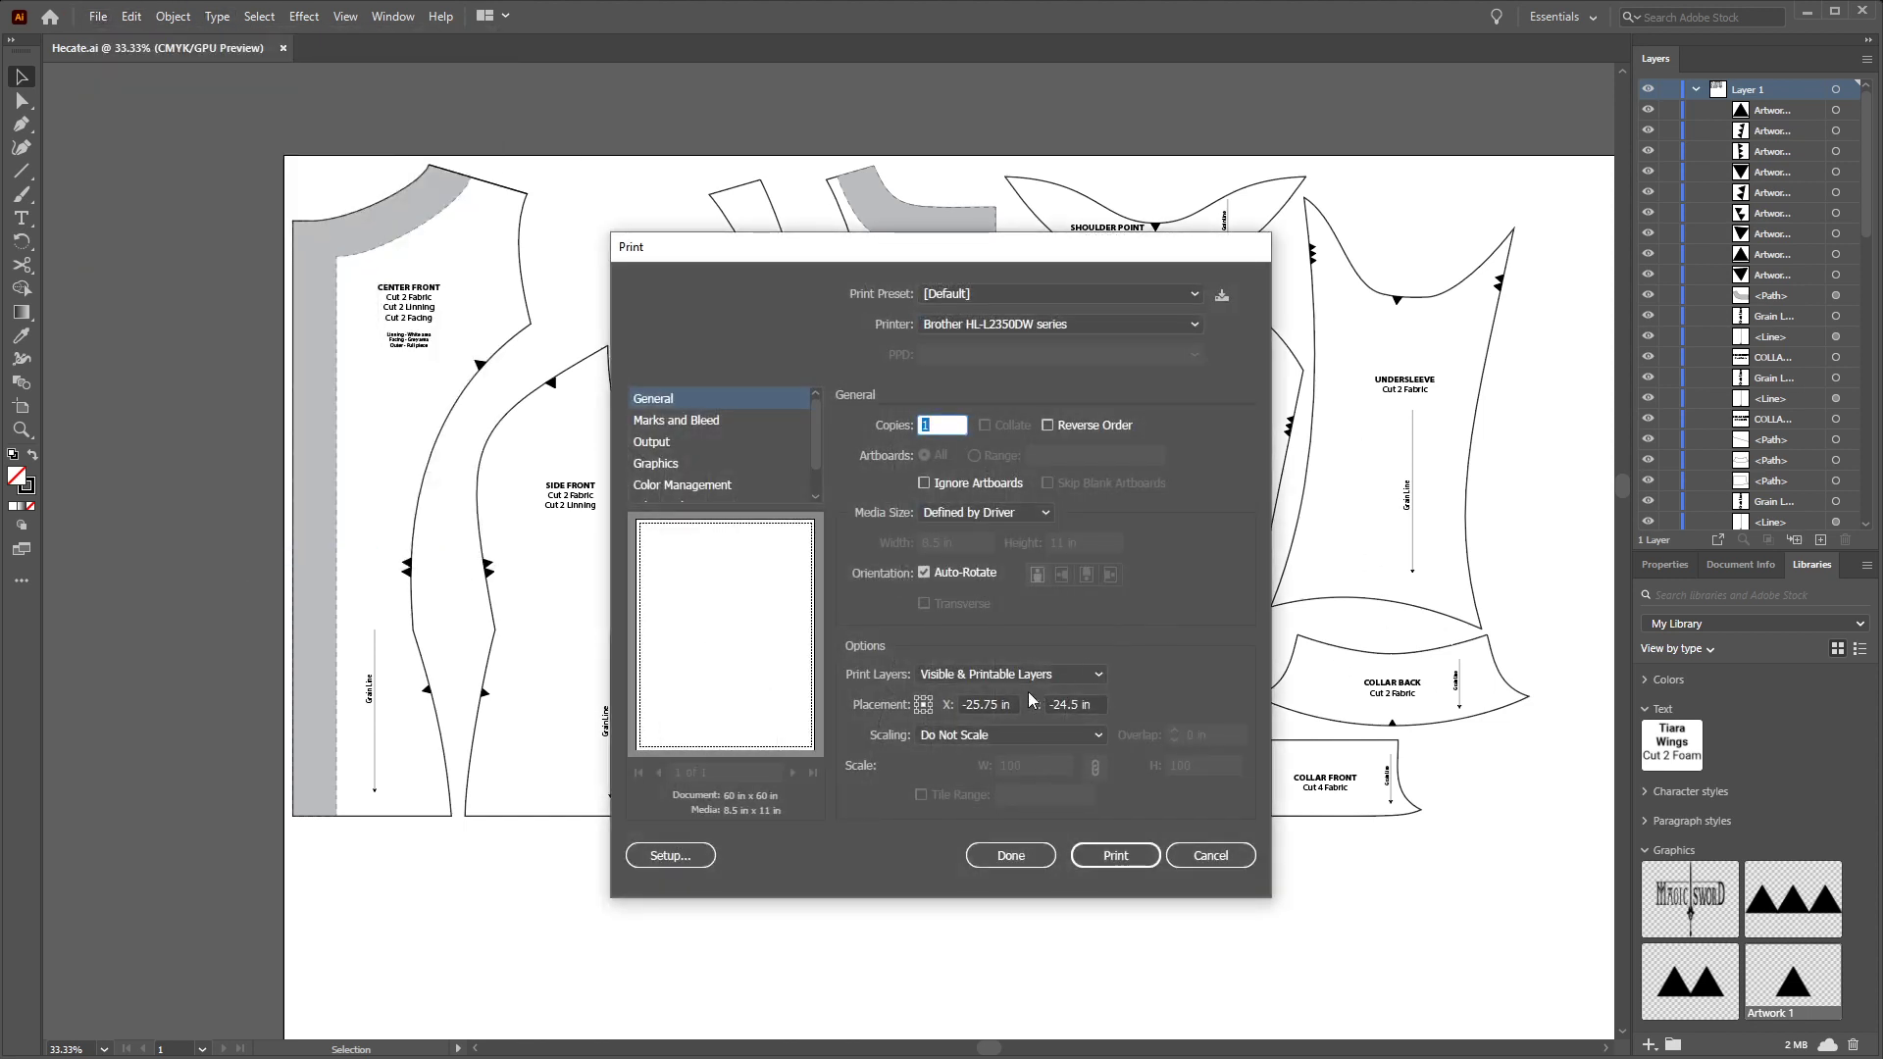
left_click(1016, 735)
left_click(1002, 830)
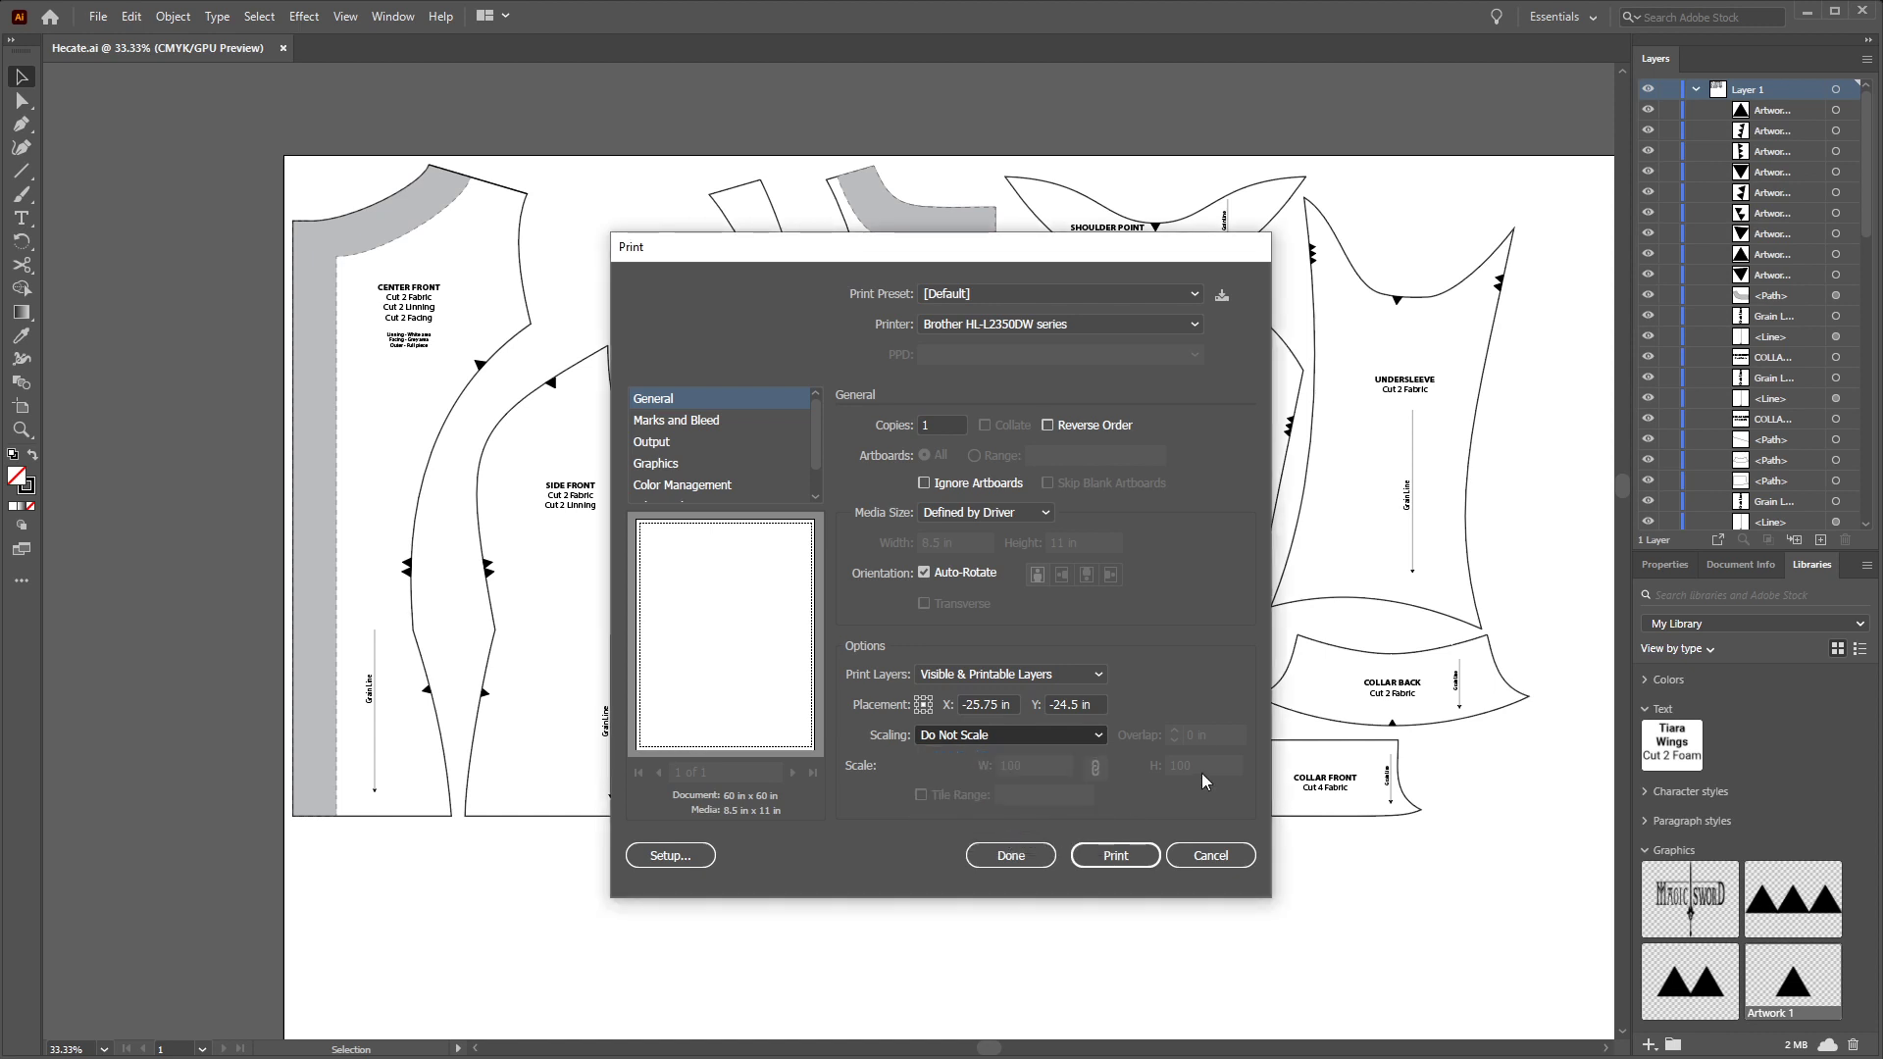
key("Down")
key("Down")
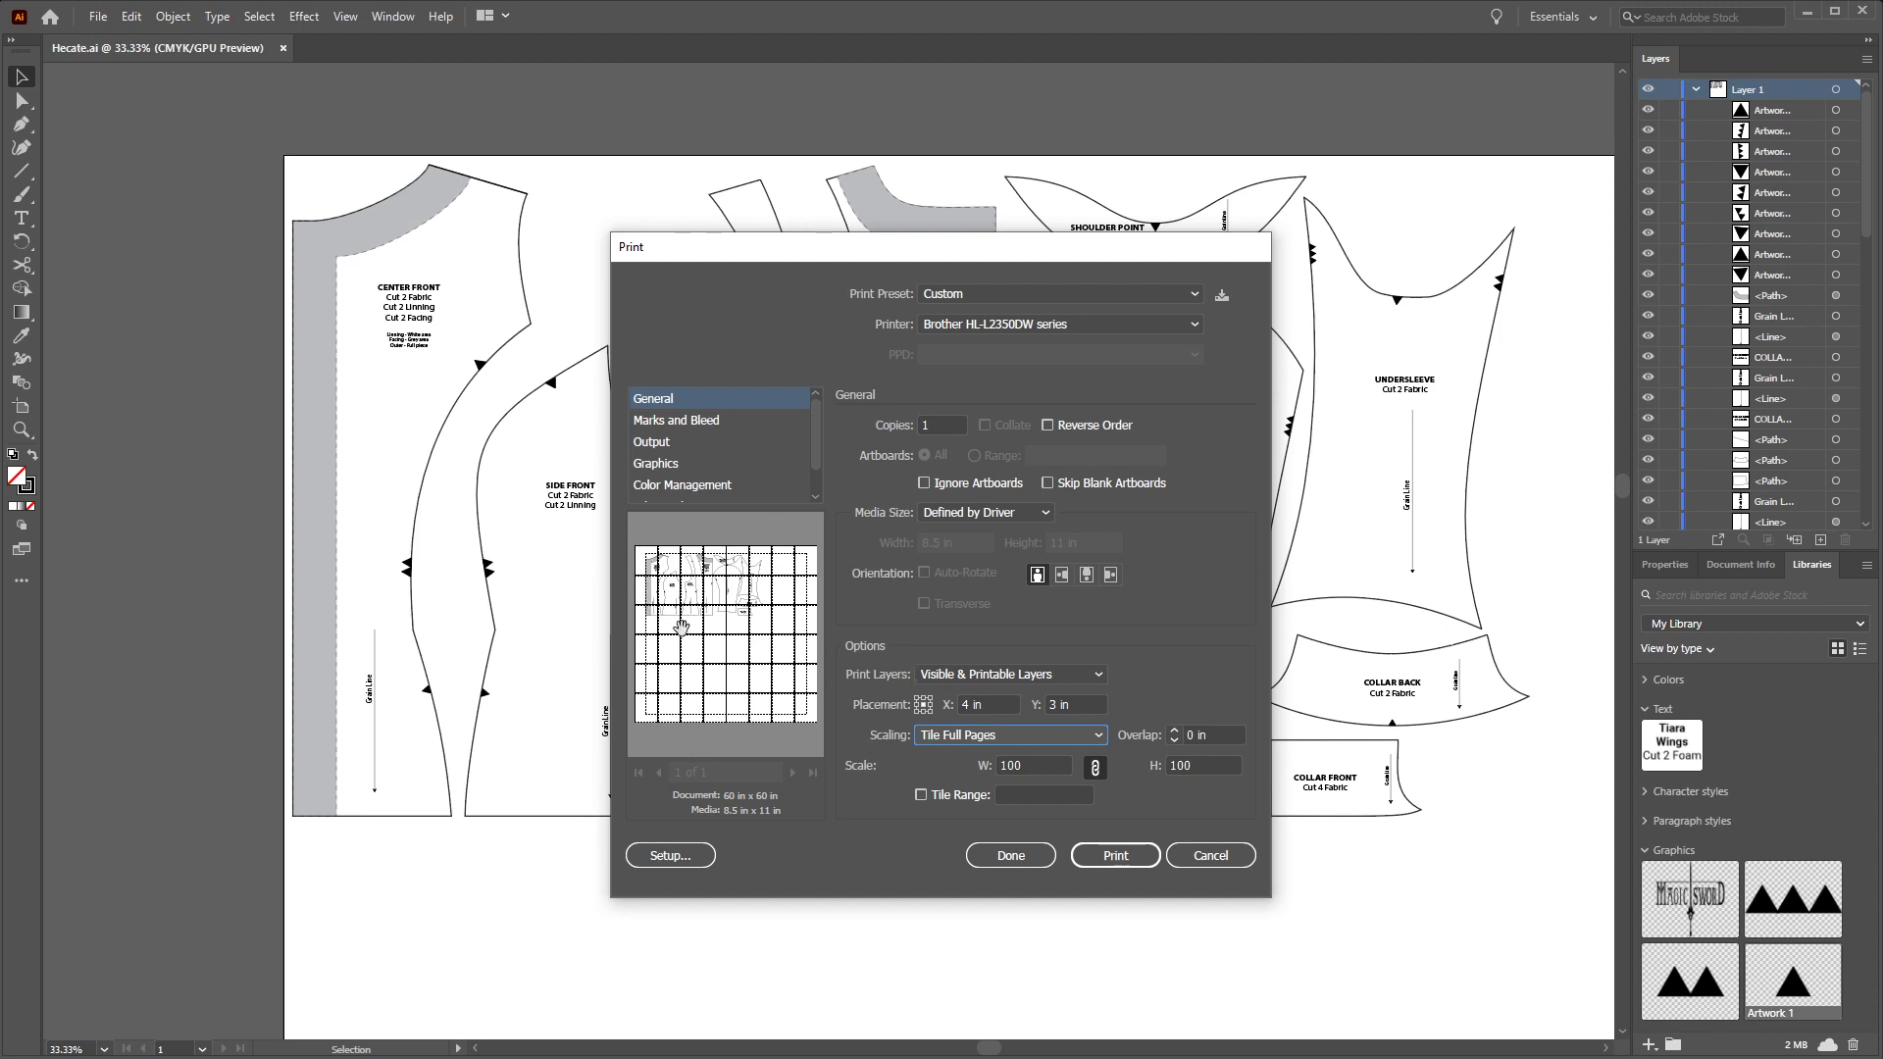
left_click(1174, 732)
left_click(1174, 732)
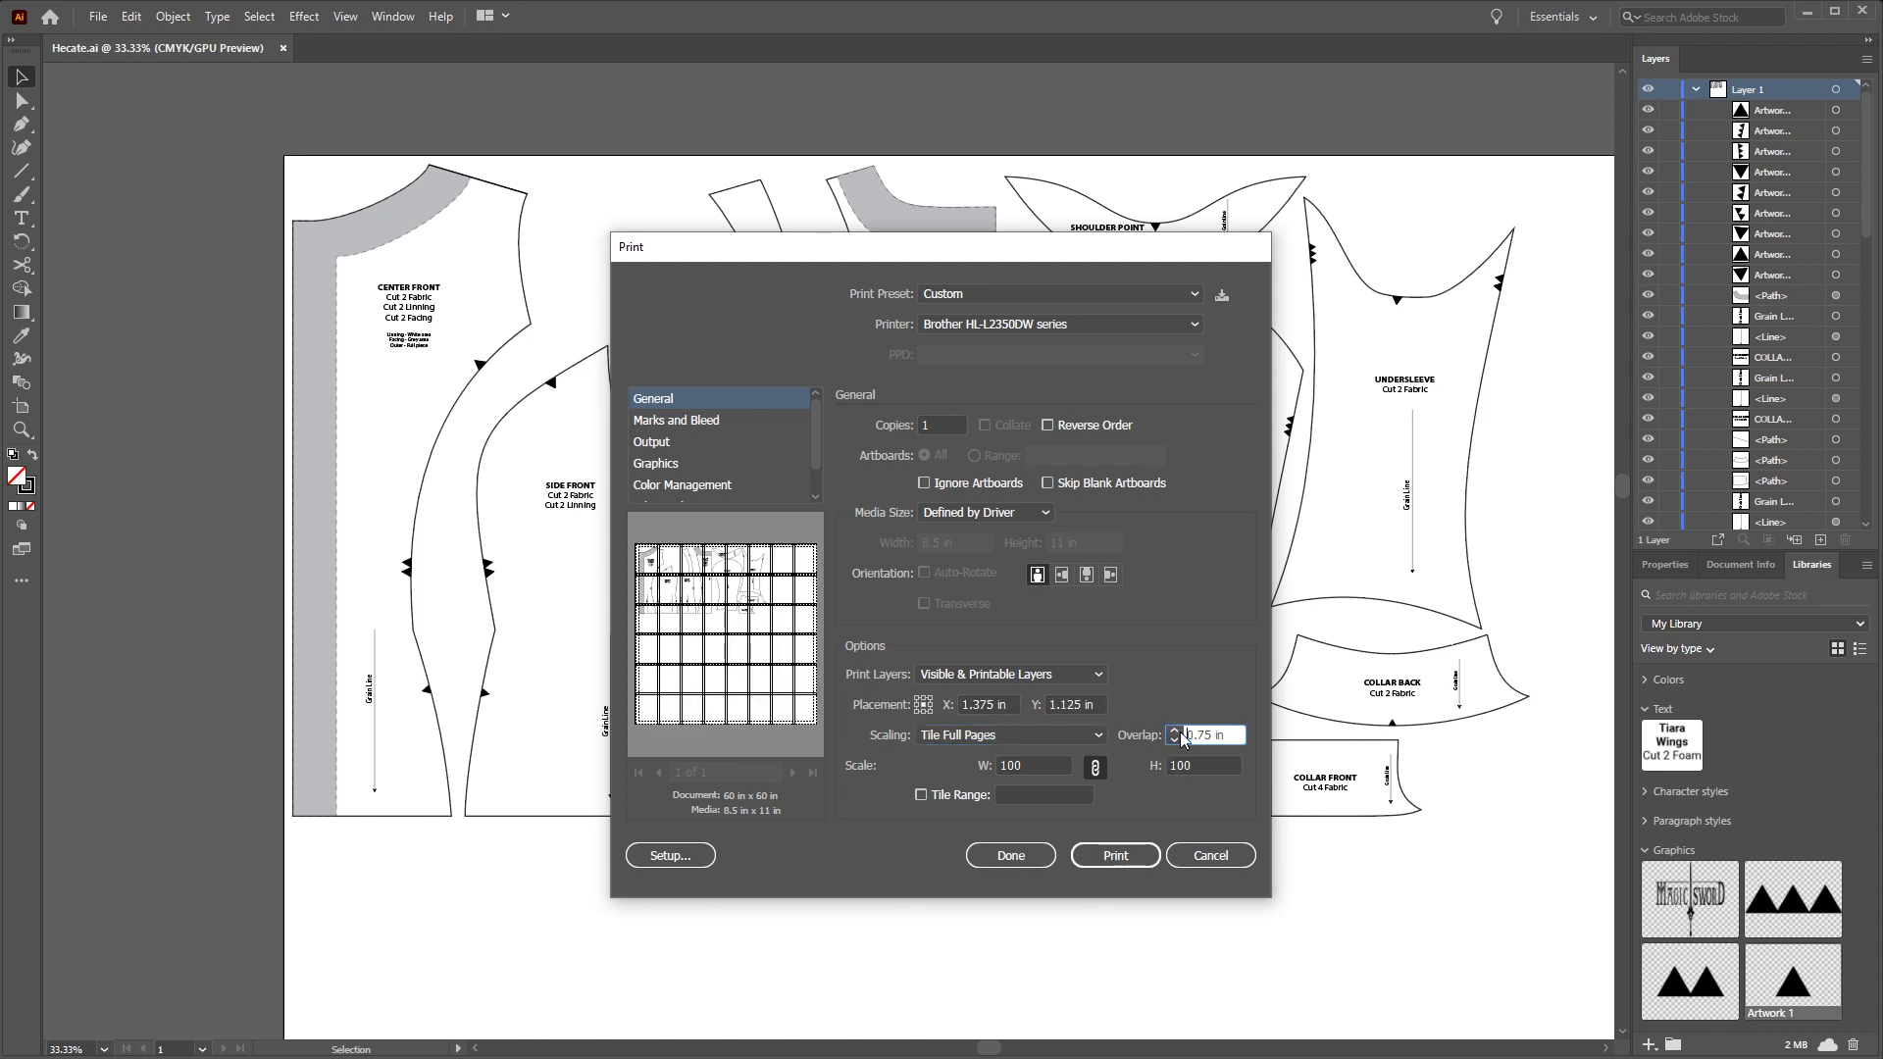
left_click(1175, 740)
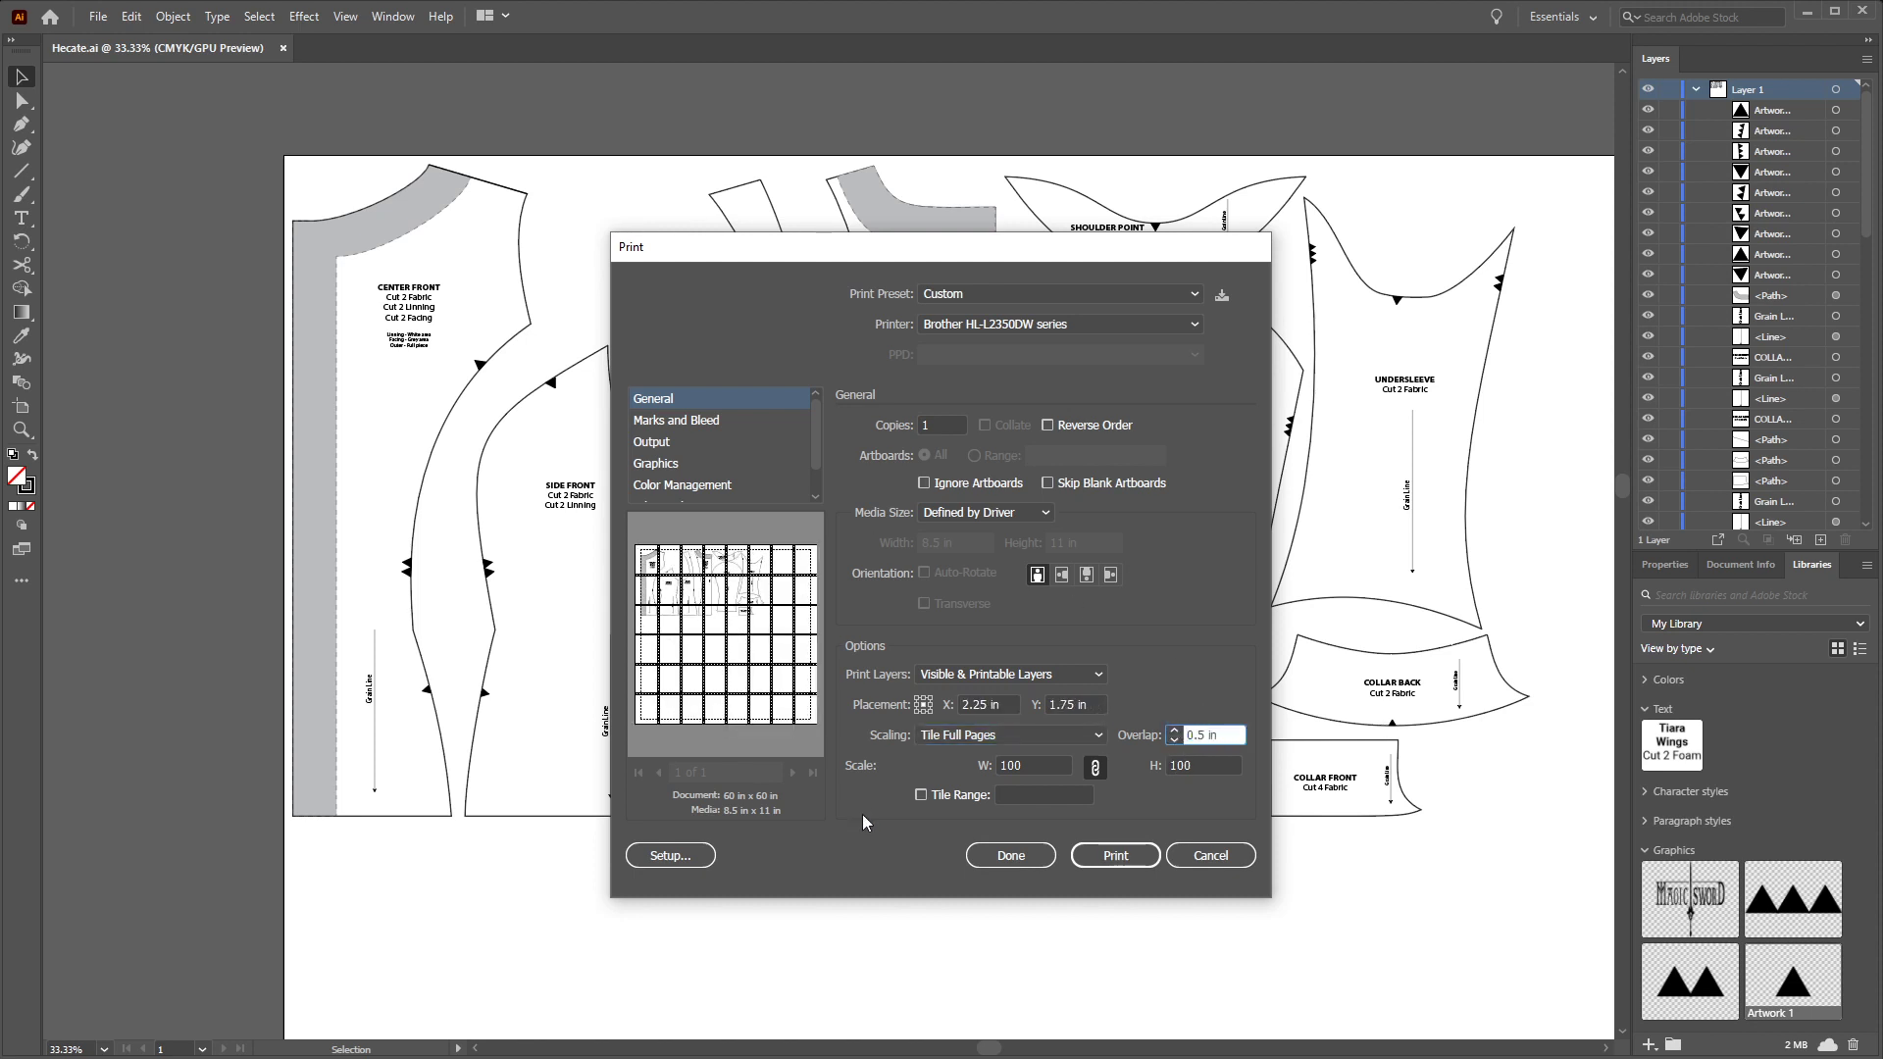